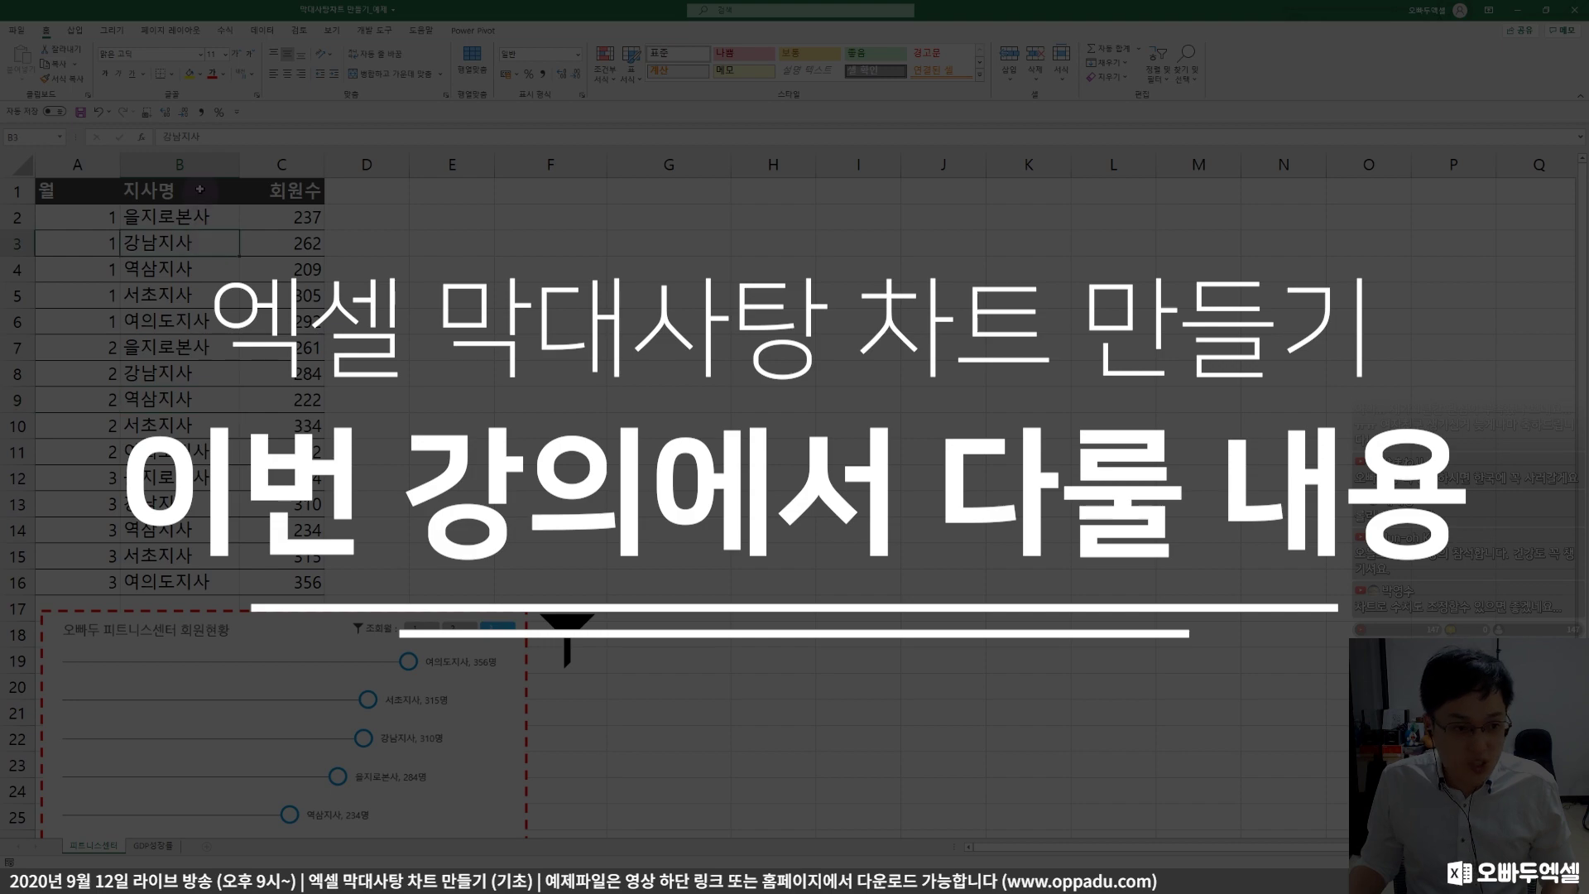
# - Review the month, branch and member-count columns of the source table and the sample lollipop chart below it
pyautogui.moveTo(200, 189); pyautogui.dragTo(179, 582)
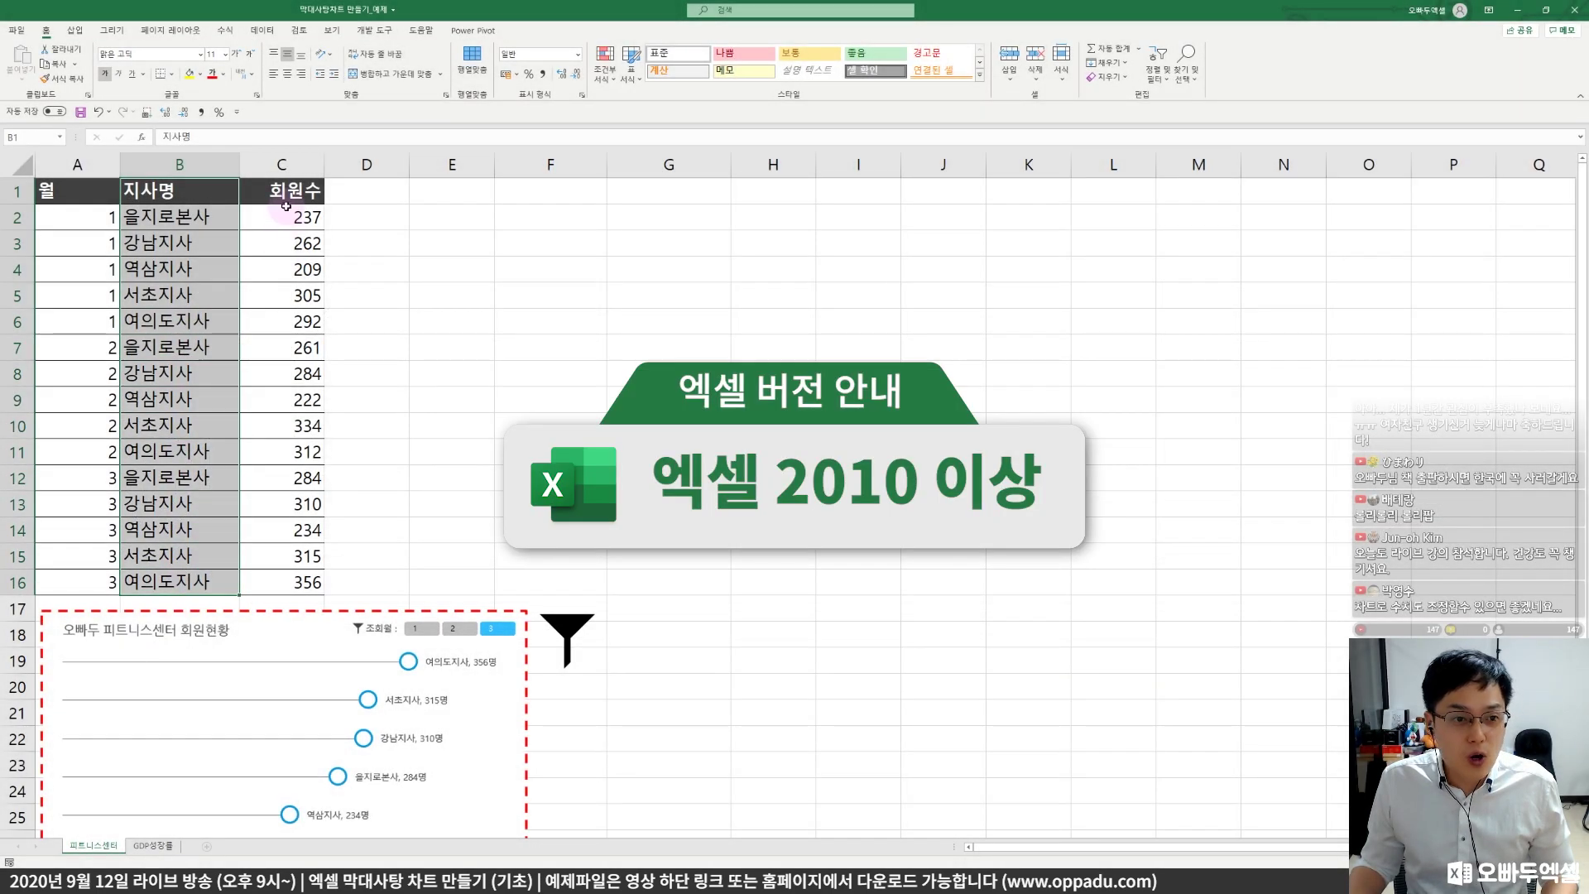
pyautogui.moveTo(285, 206); pyautogui.dragTo(266, 547)
pyautogui.click(266, 549)
pyautogui.scroll(-2, 281, 533)
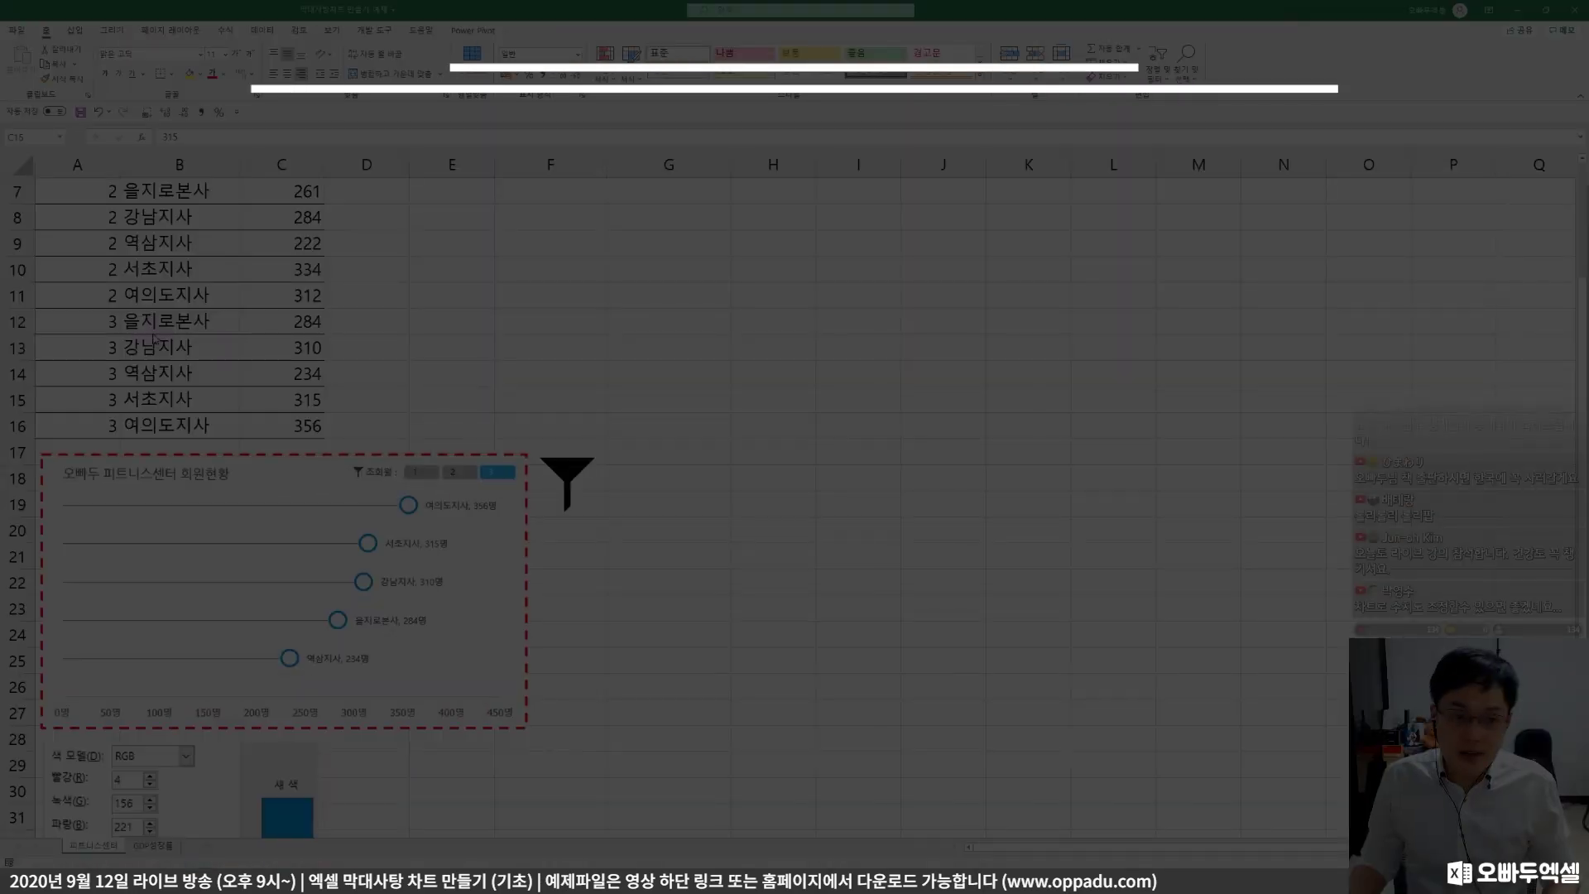
pyautogui.scroll(2, 153, 338)
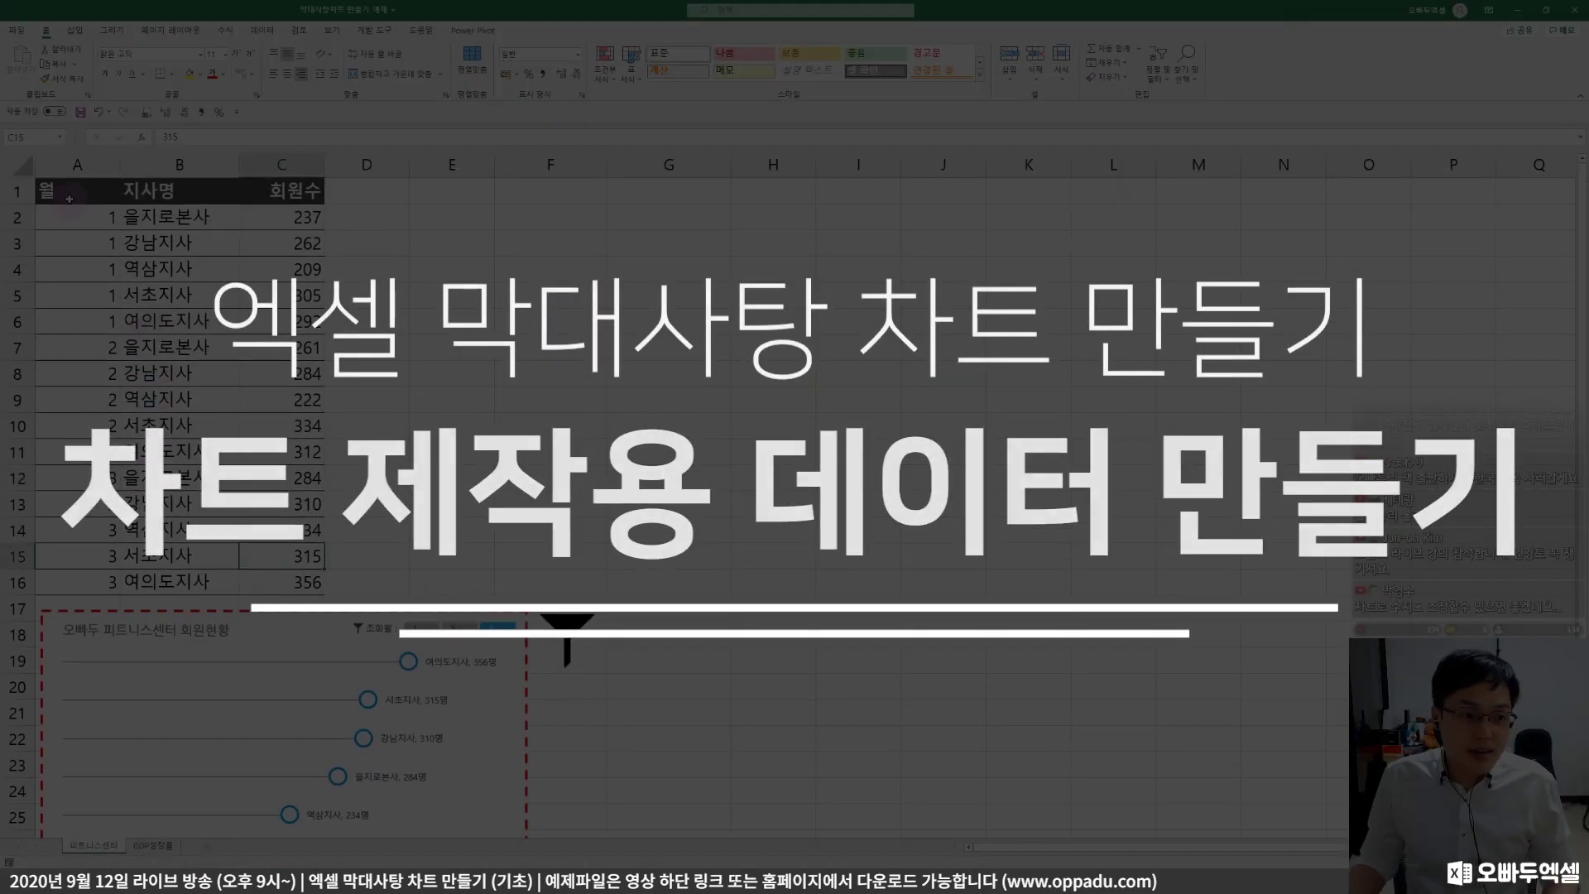
pyautogui.moveTo(47, 190); pyautogui.dragTo(300, 580)
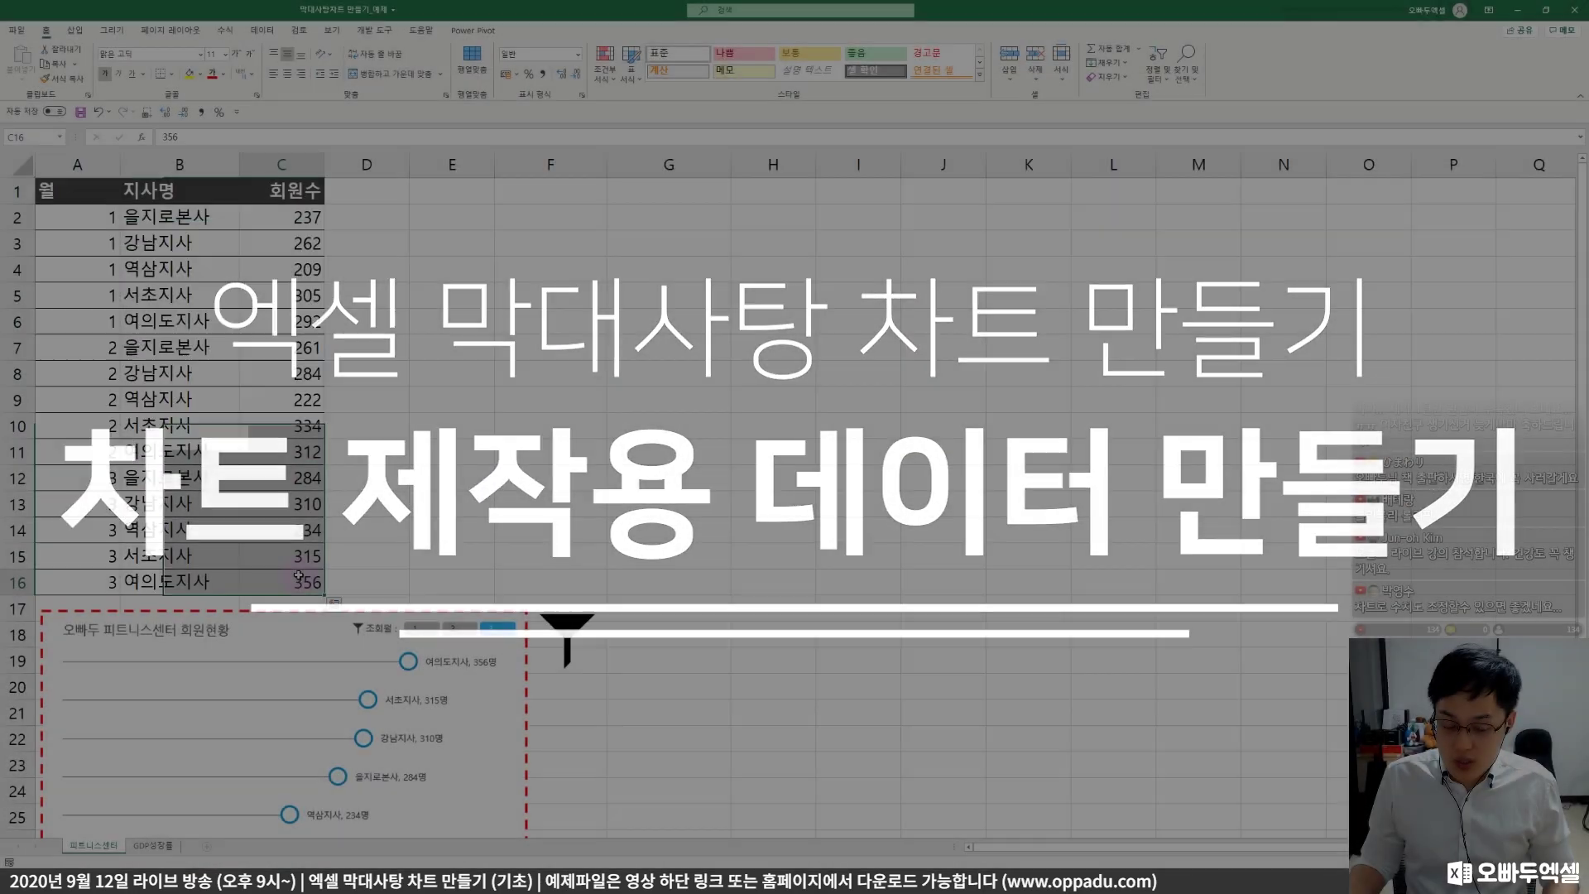
pyautogui.click(298, 577)
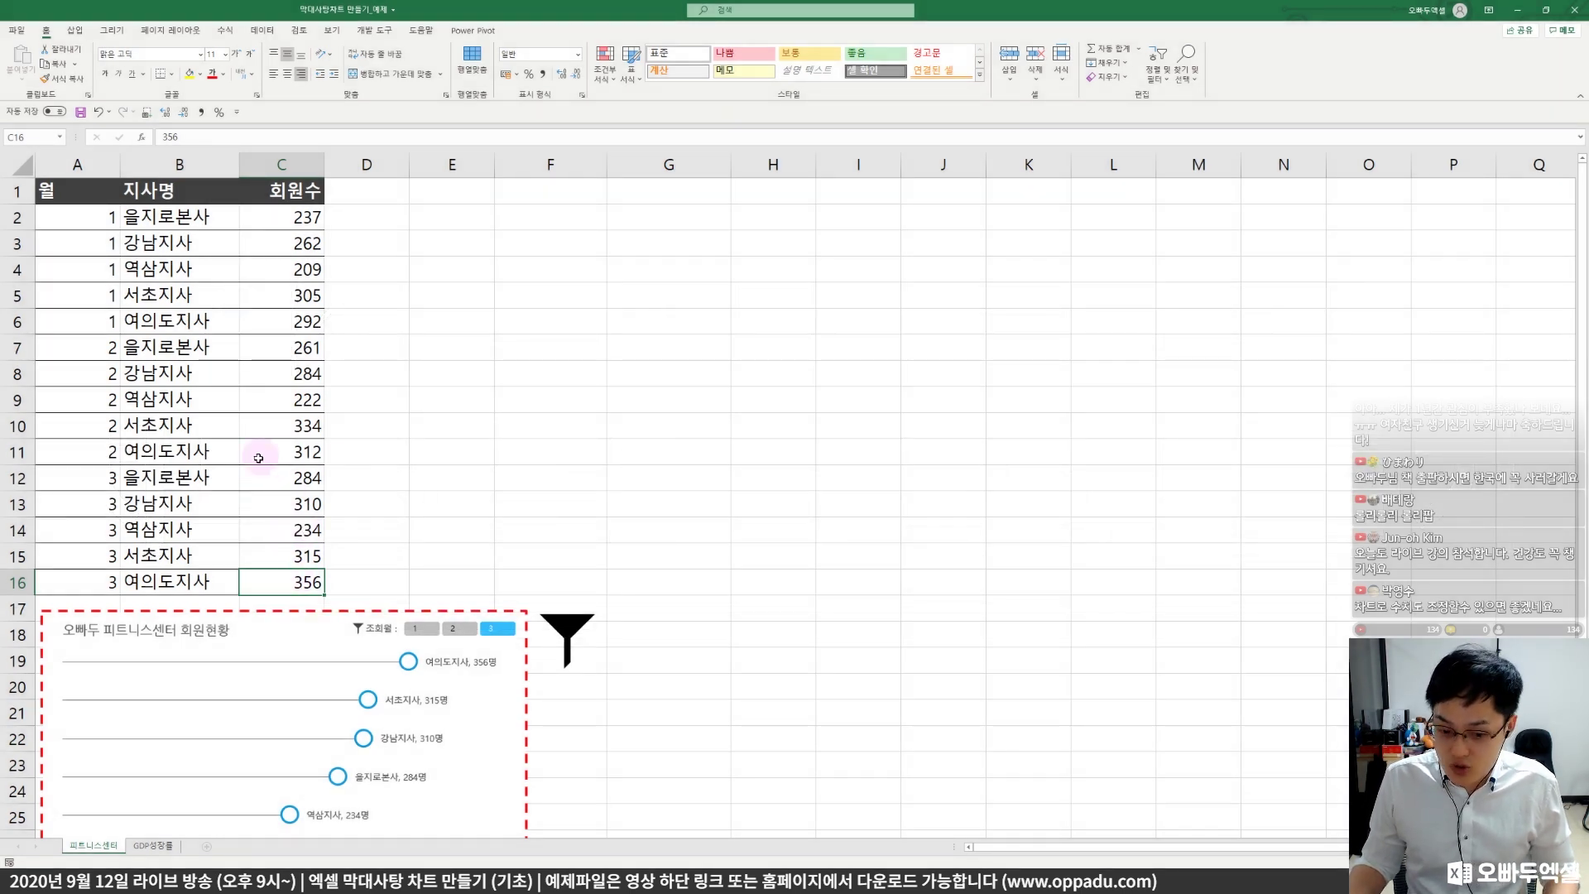
# - Select the branch membership data in A1:C16, including its header row
pyautogui.moveTo(84, 190); pyautogui.dragTo(268, 571)
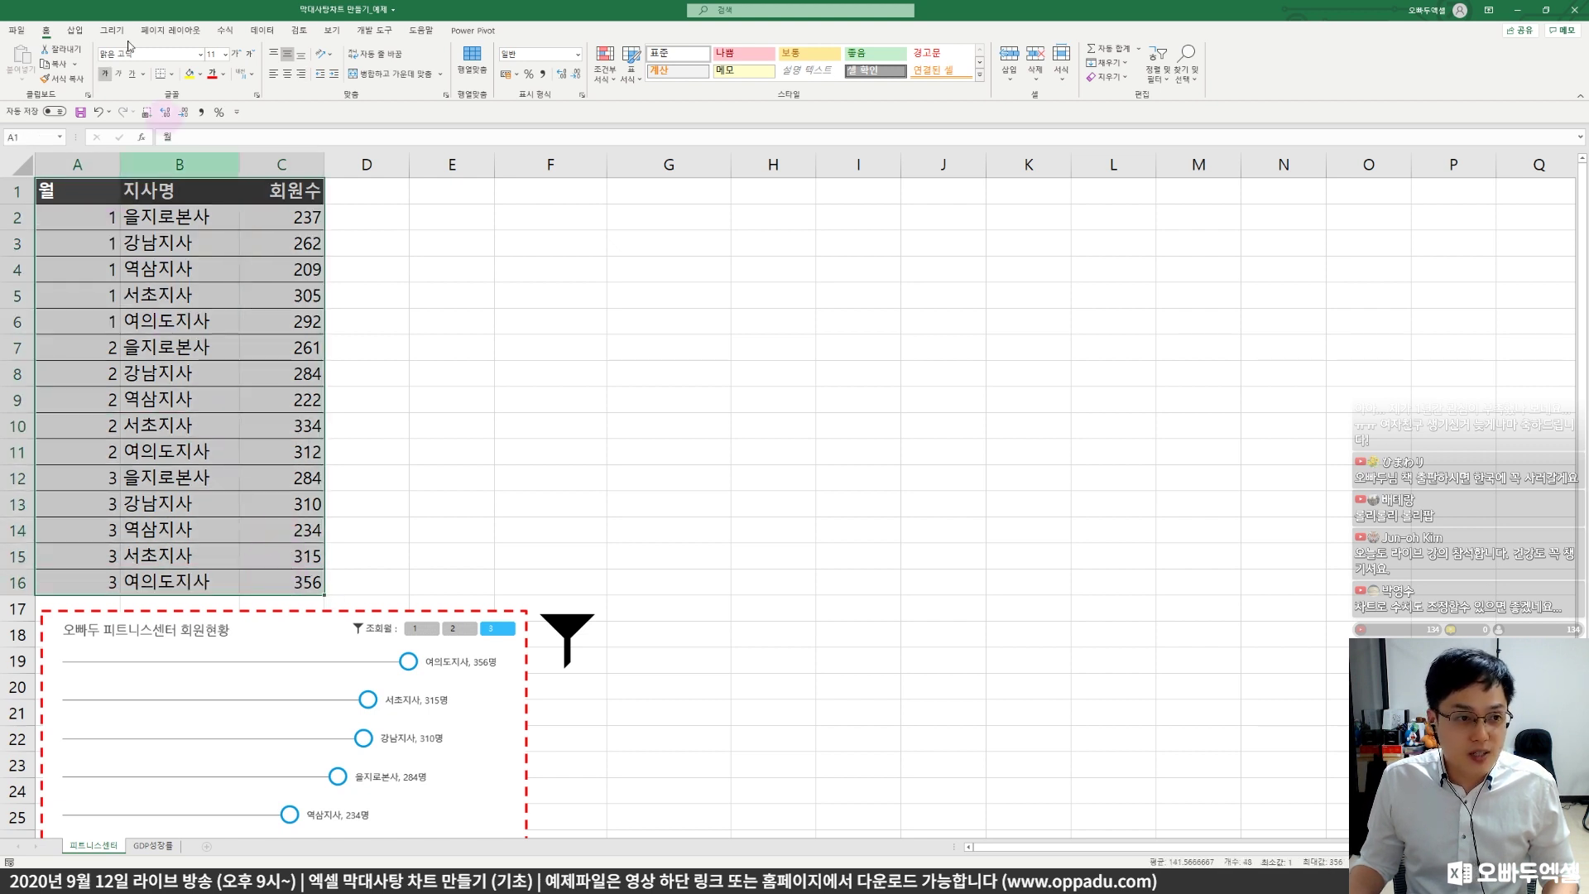
pyautogui.click(83, 34)
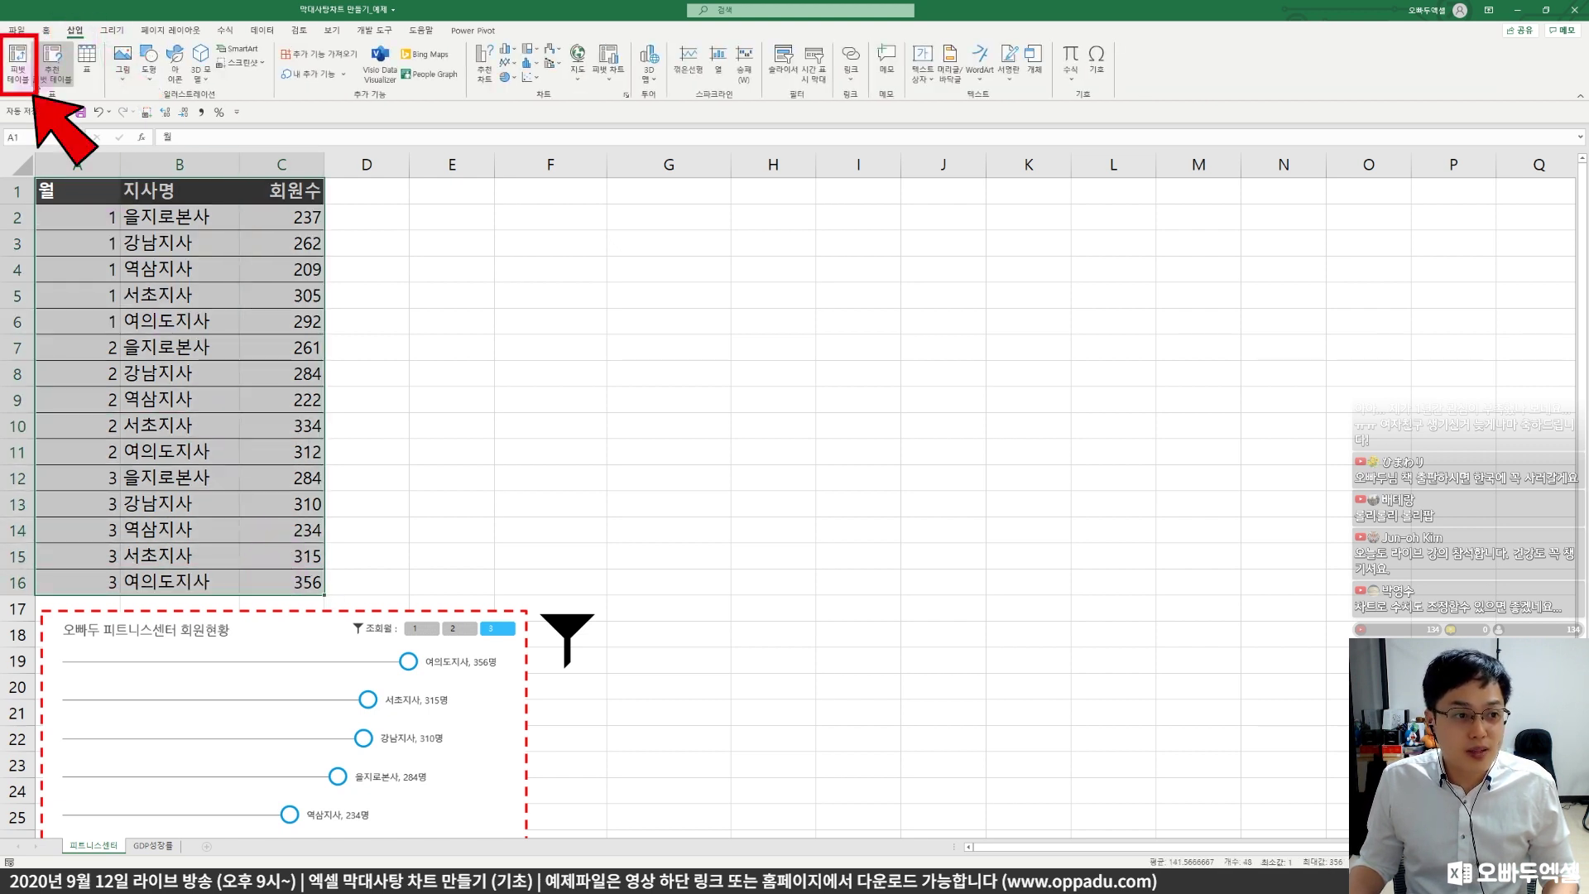
pyautogui.click(17, 60)
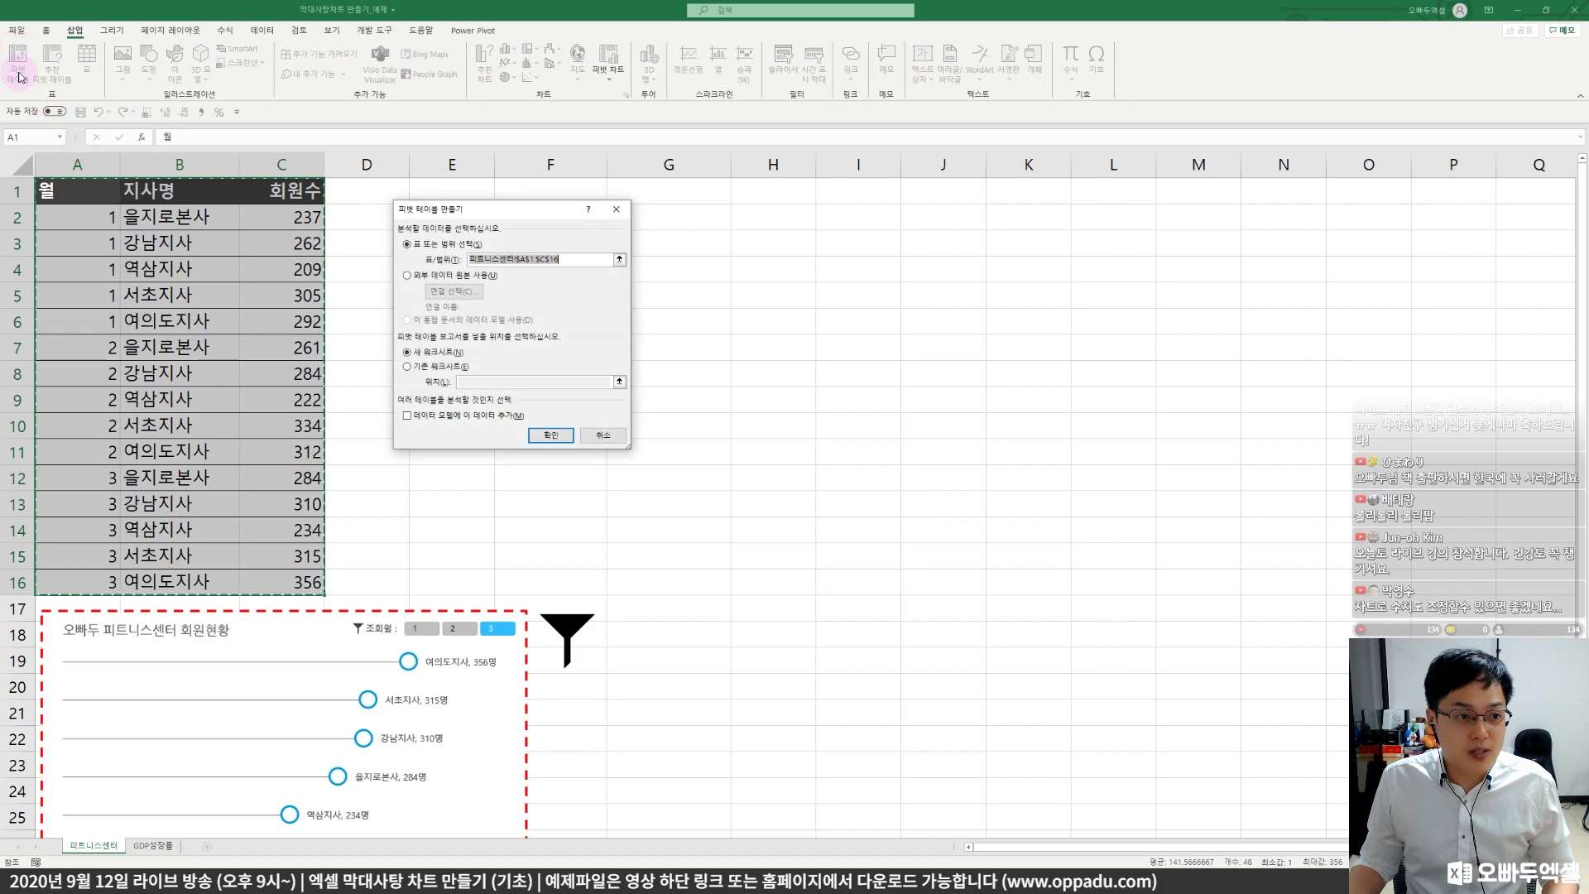
pyautogui.click(604, 435)
# - Create a pivot table from the selected range A1:C16, placing it on the existing worksheet at cell E1
pyautogui.press('alt')
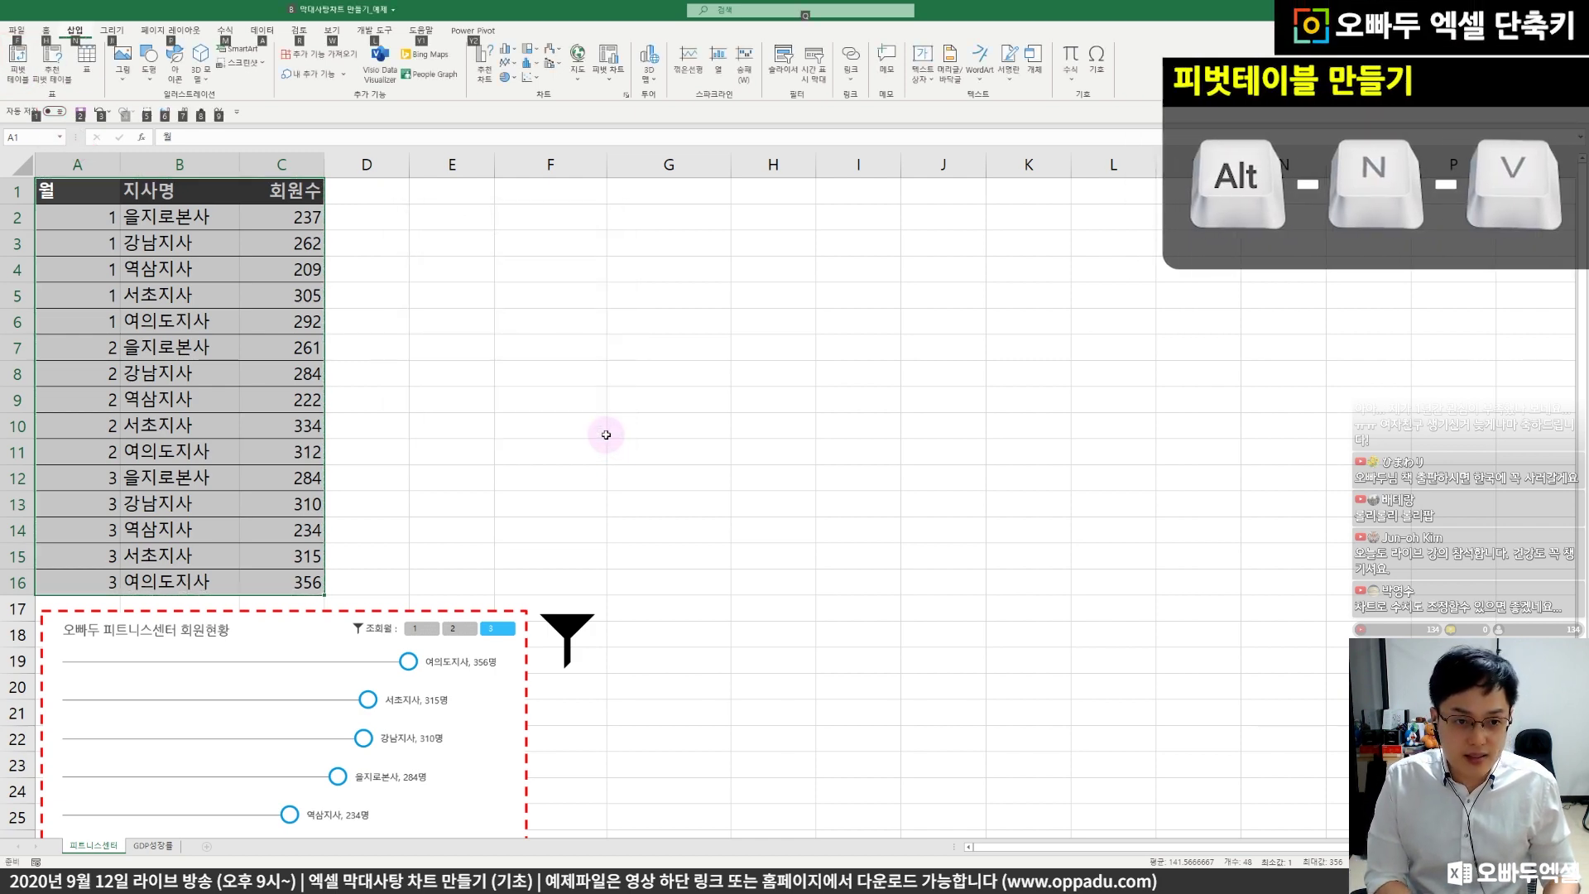
pyautogui.press('n')
pyautogui.press('v')
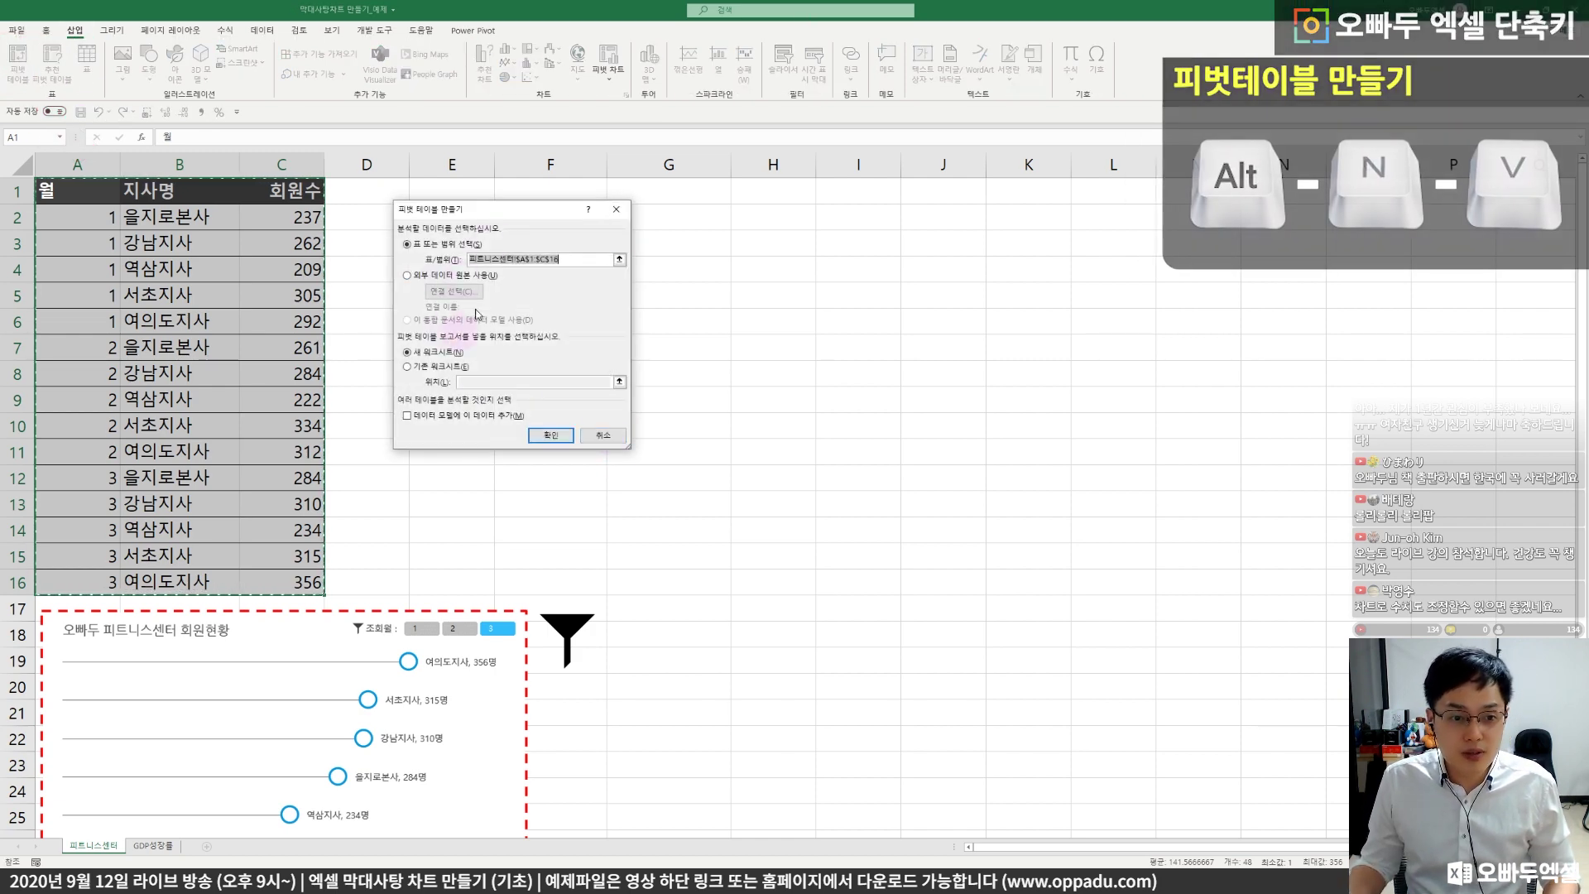
pyautogui.moveTo(478, 218); pyautogui.dragTo(369, 213)
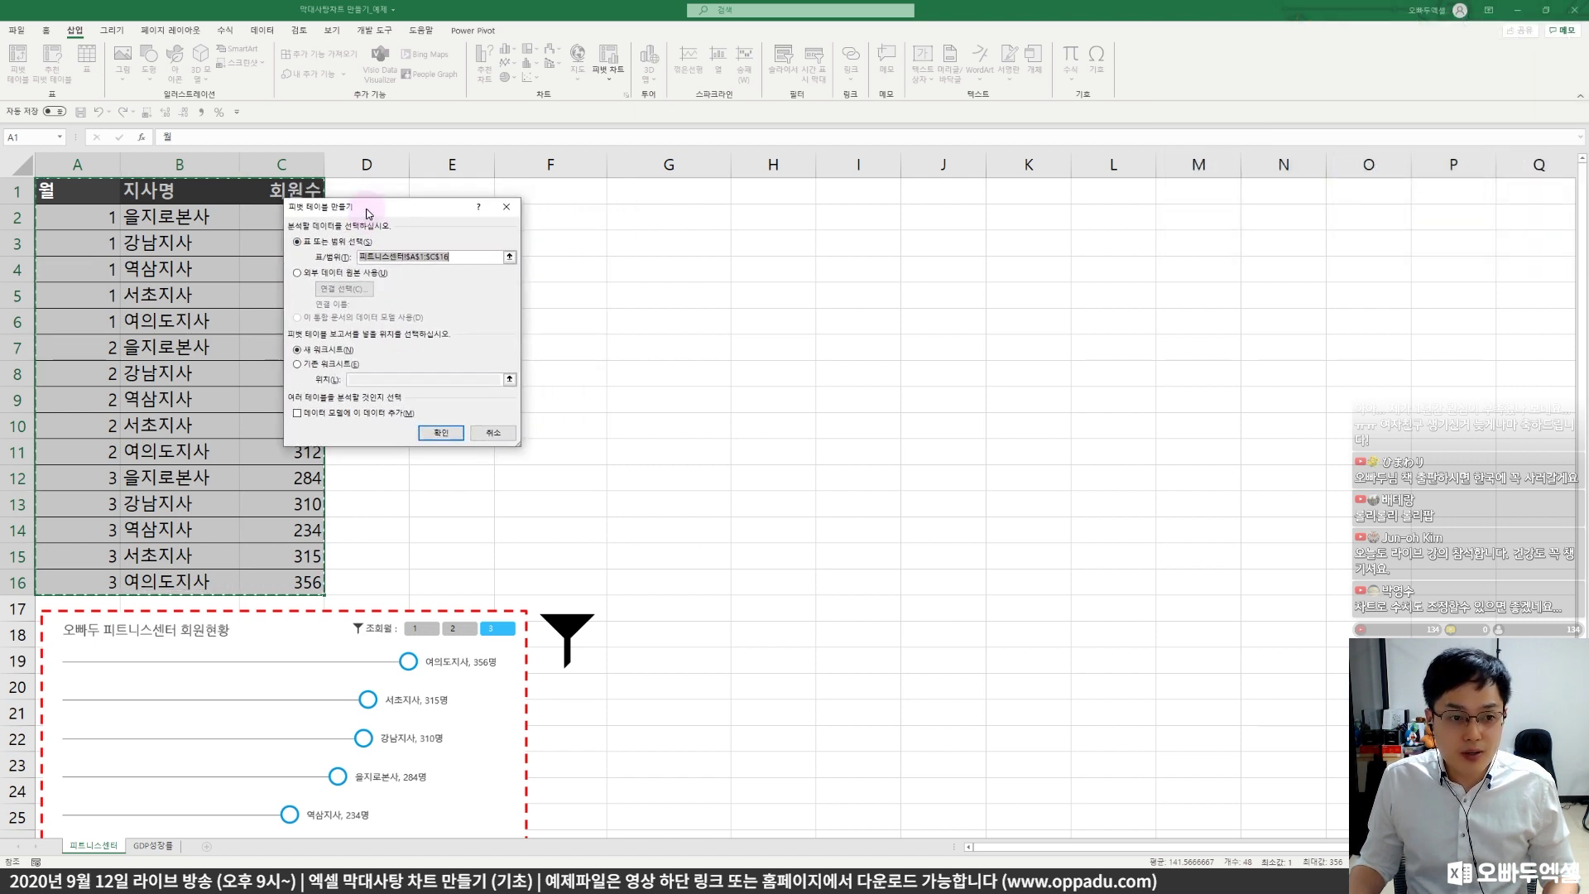
pyautogui.click(329, 368)
pyautogui.click(430, 192)
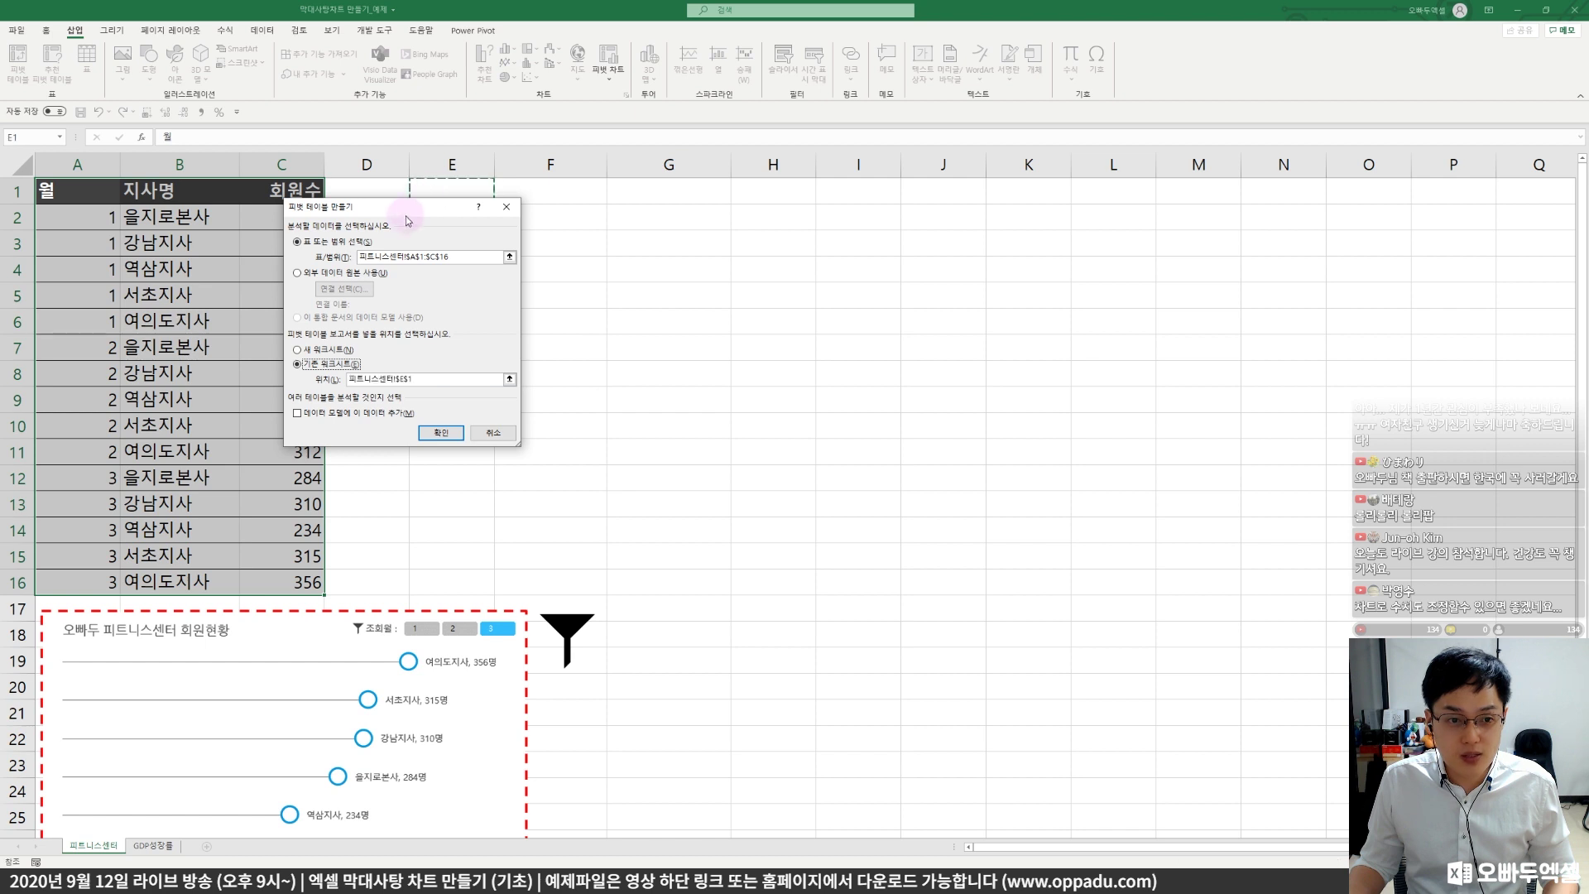
pyautogui.moveTo(405, 218); pyautogui.dragTo(327, 229)
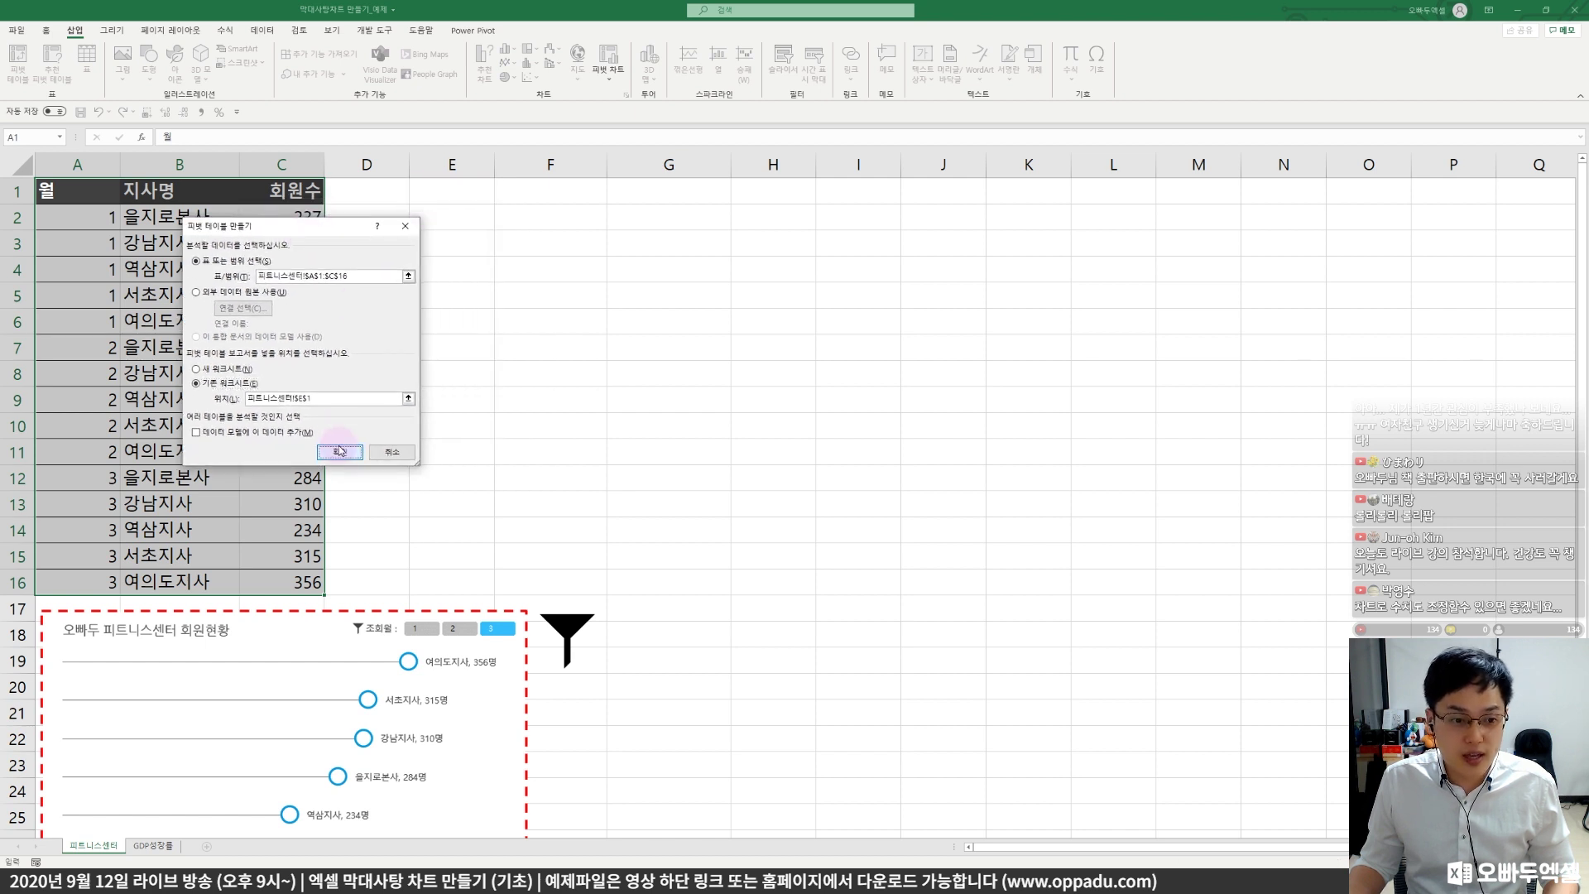
pyautogui.click(358, 444)
# - Add 지사명 to the pivot table's rows and 회원수 to its values as a sum
pyautogui.moveTo(577, 299); pyautogui.dragTo(850, 219)
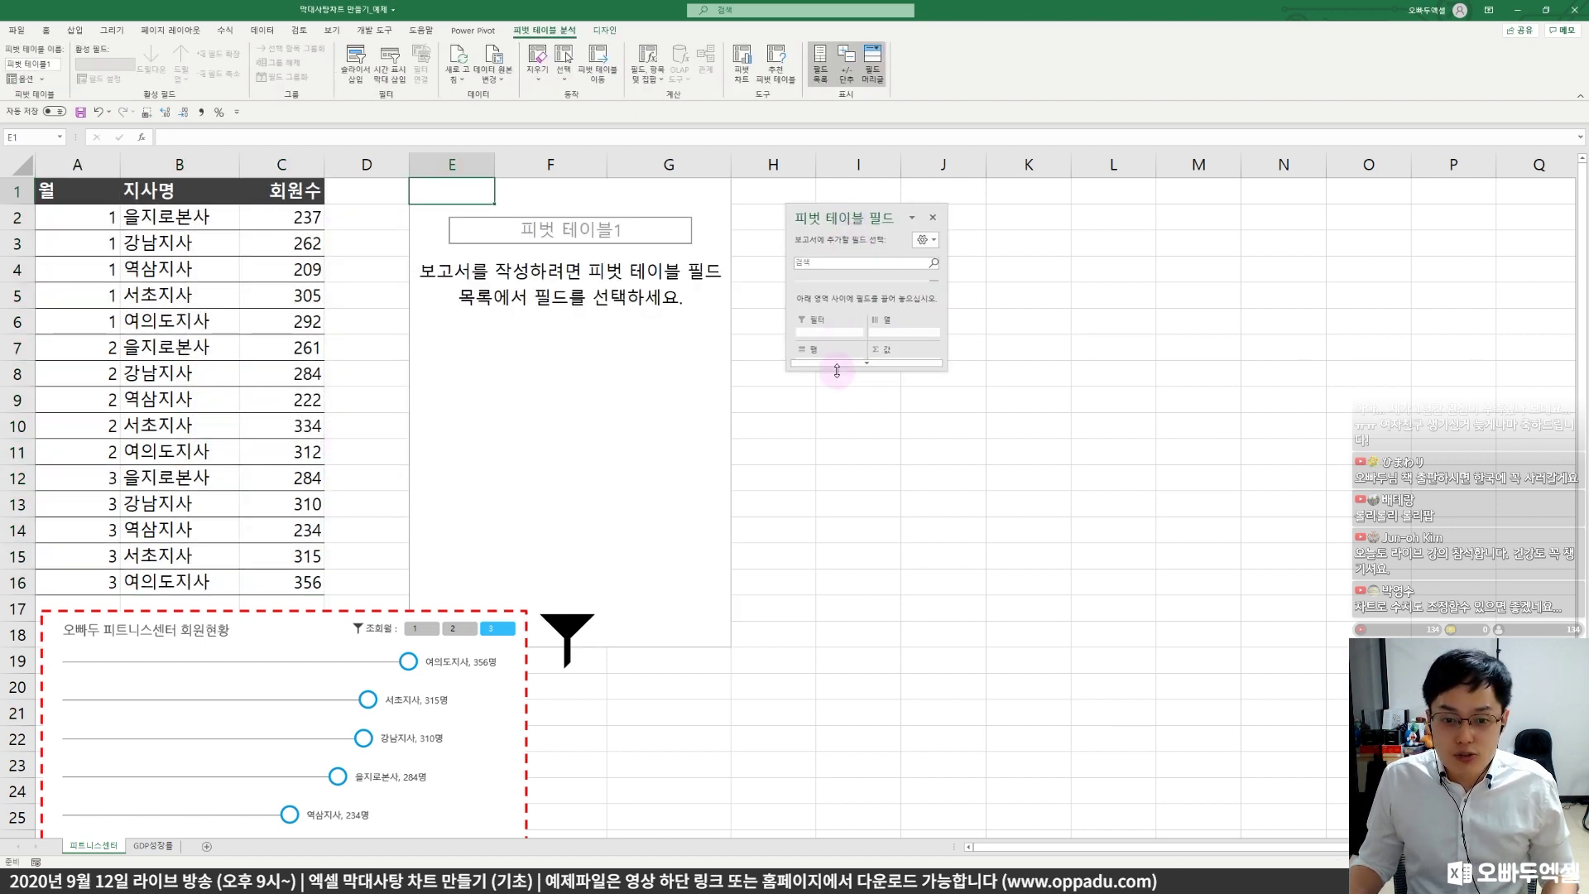
pyautogui.moveTo(837, 370); pyautogui.dragTo(838, 531)
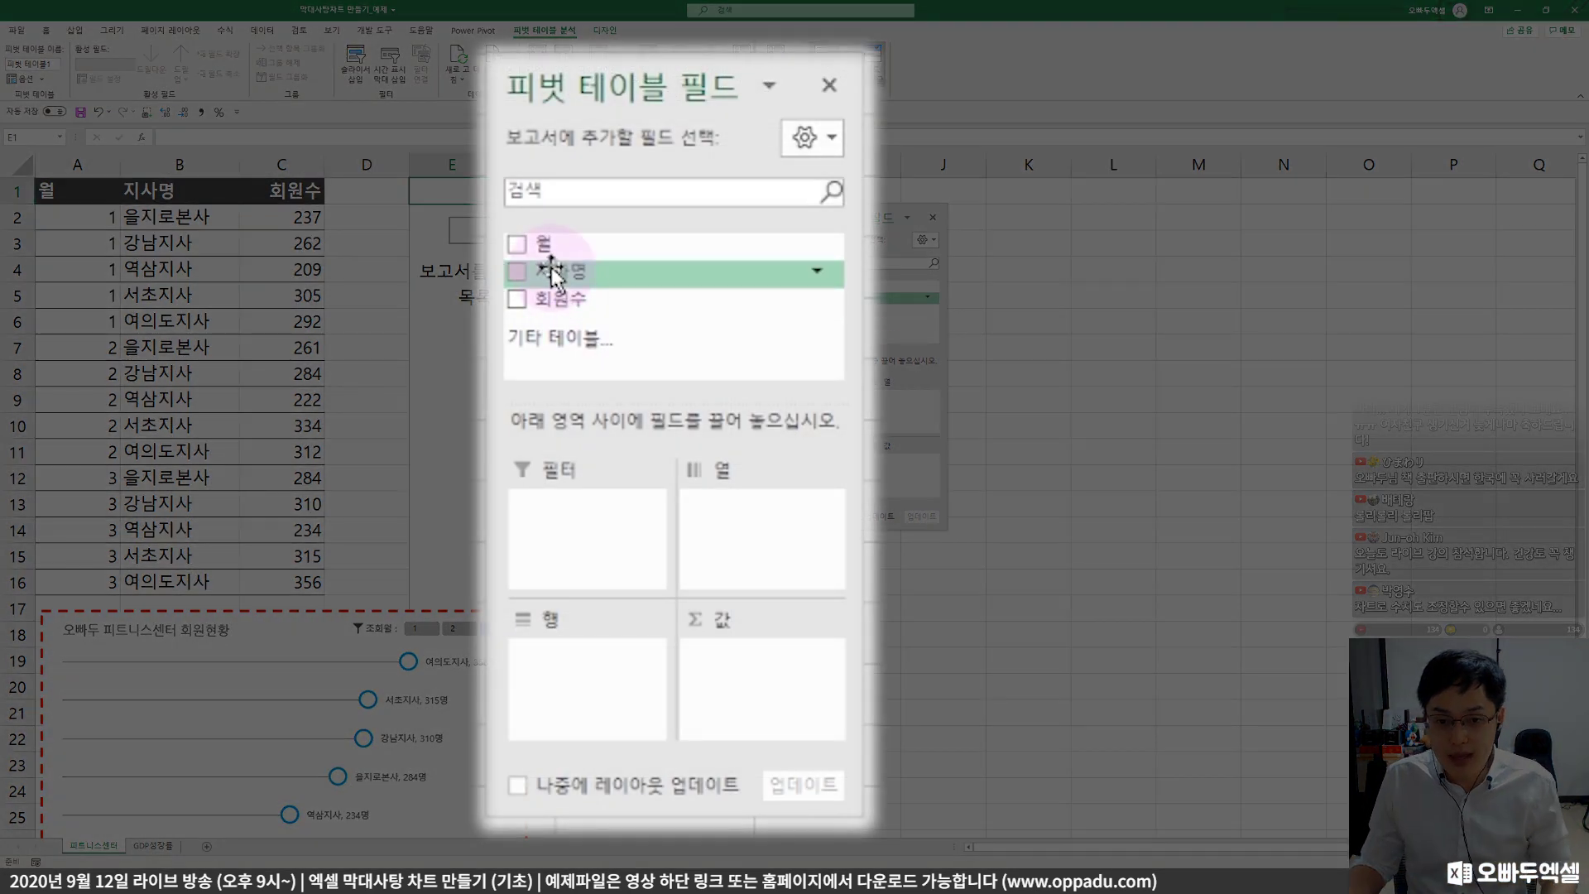
pyautogui.moveTo(819, 296); pyautogui.dragTo(814, 365)
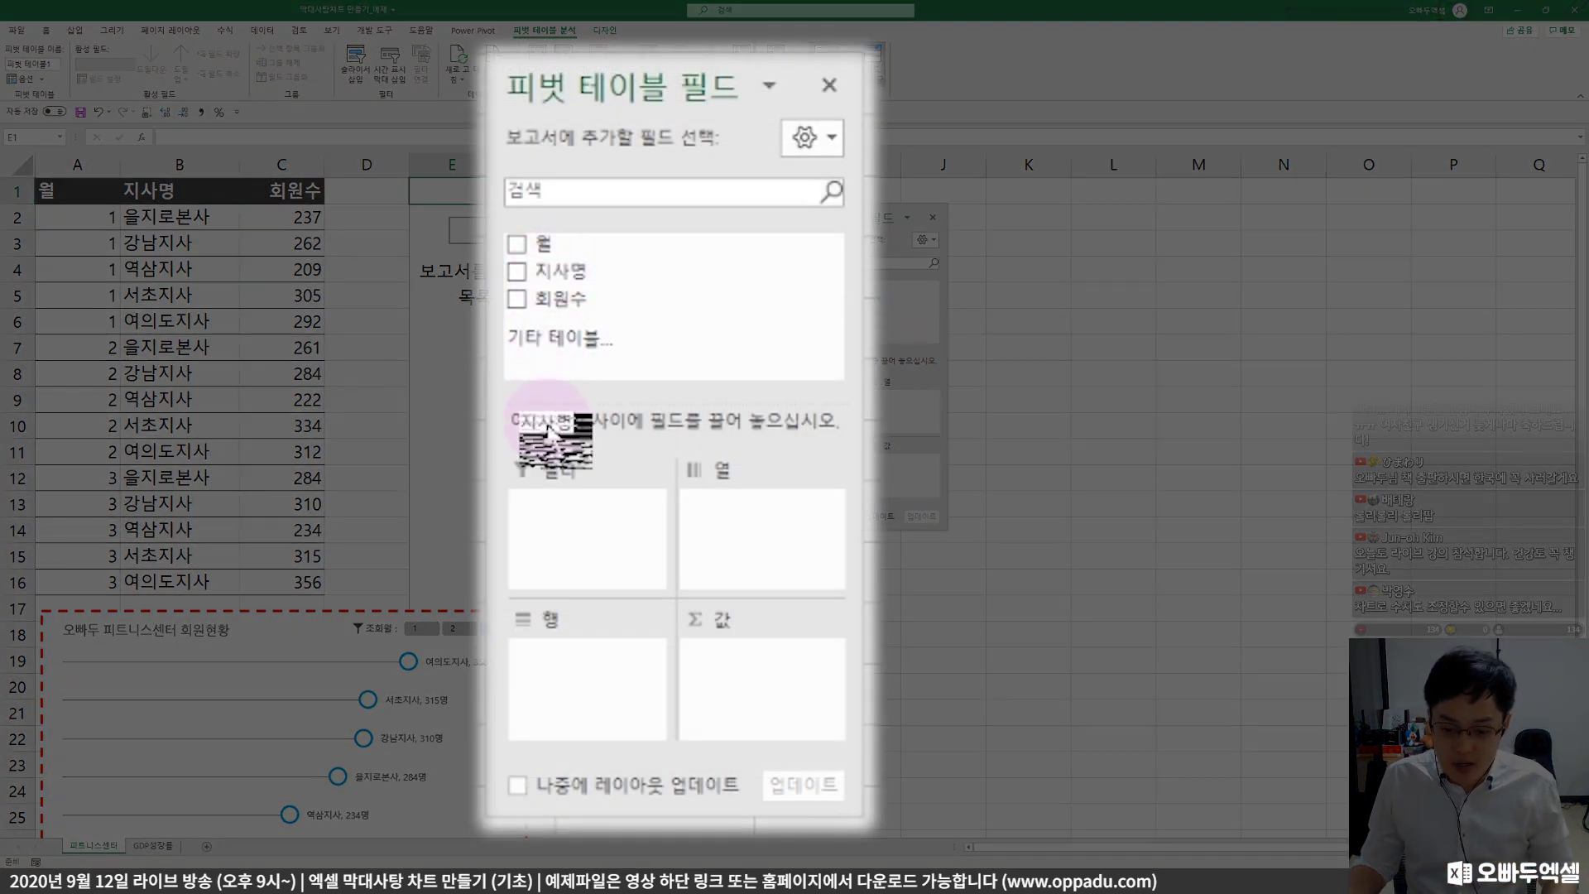
pyautogui.moveTo(548, 430); pyautogui.dragTo(592, 732)
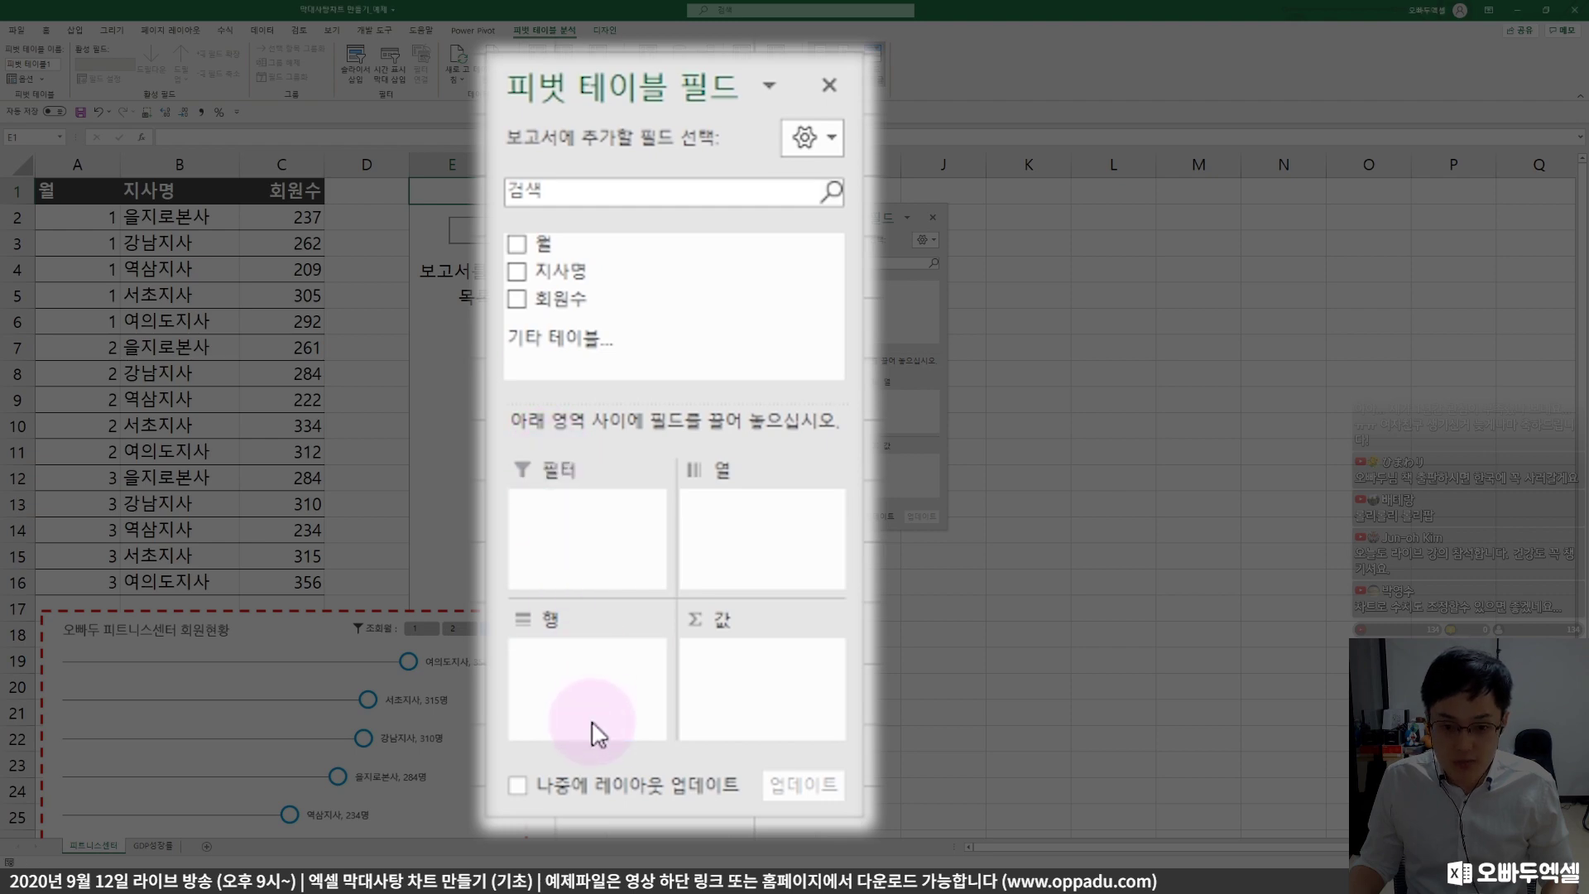
pyautogui.moveTo(575, 302); pyautogui.dragTo(735, 649)
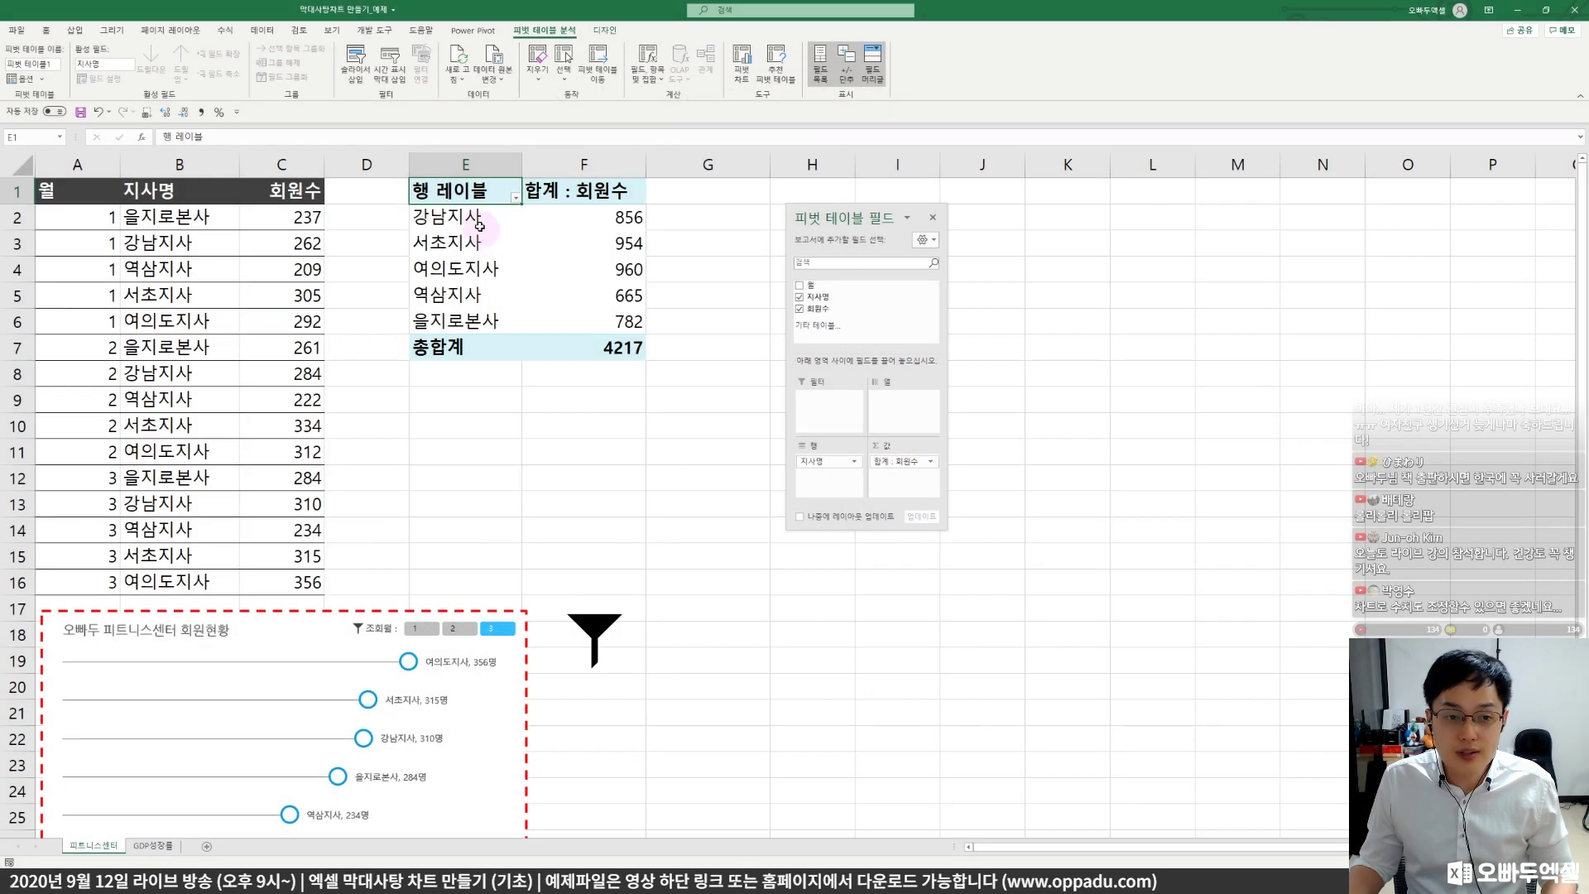
pyautogui.moveTo(476, 218); pyautogui.dragTo(494, 307)
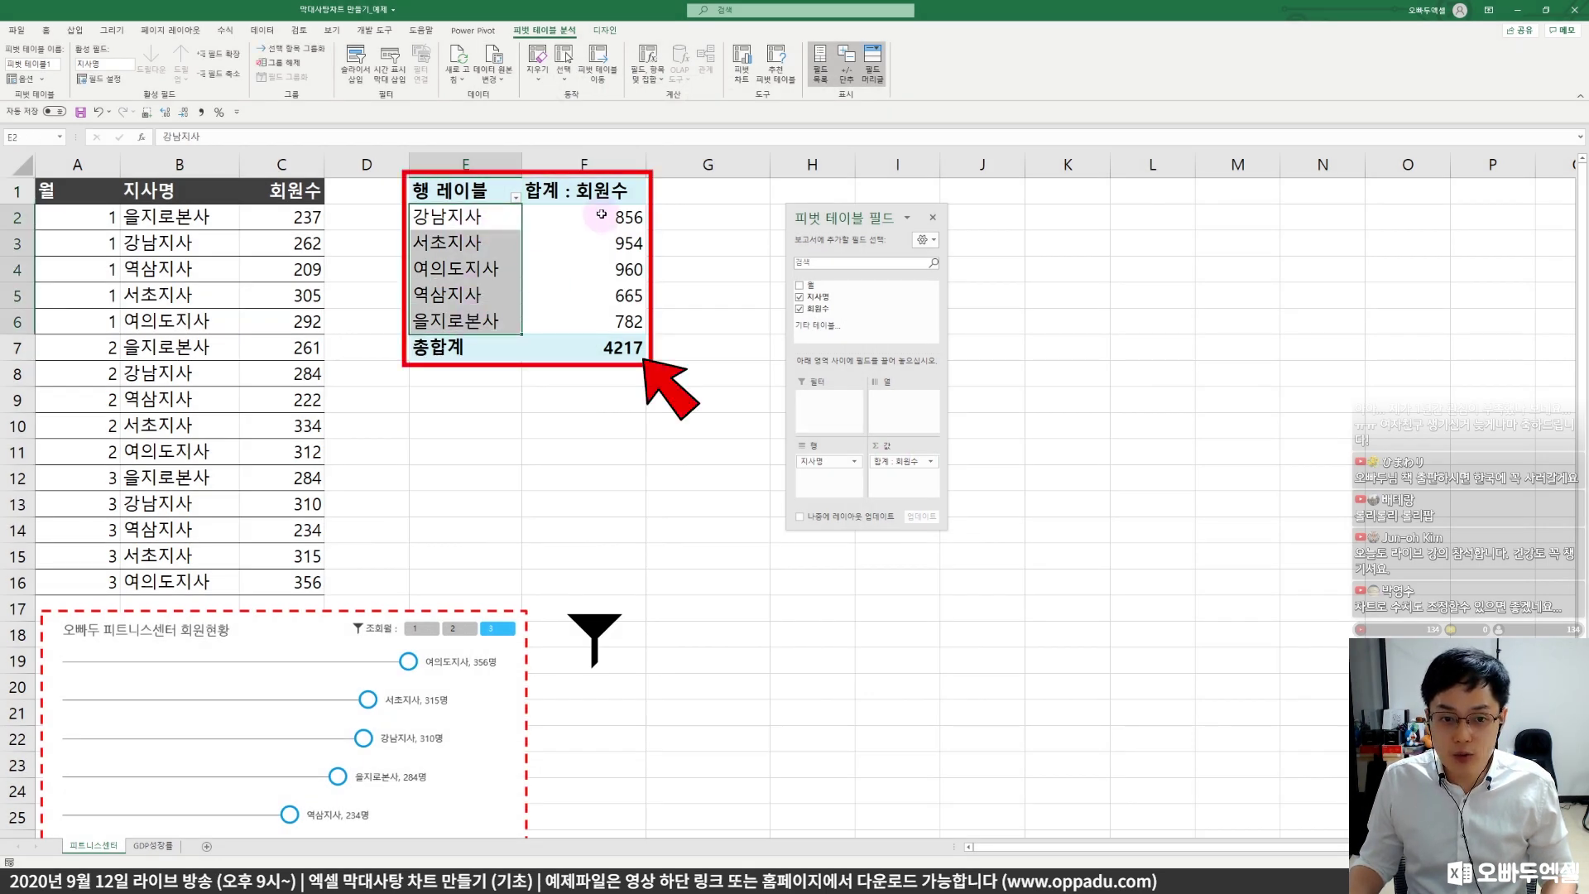
pyautogui.moveTo(601, 214); pyautogui.dragTo(575, 315)
pyautogui.click(602, 355)
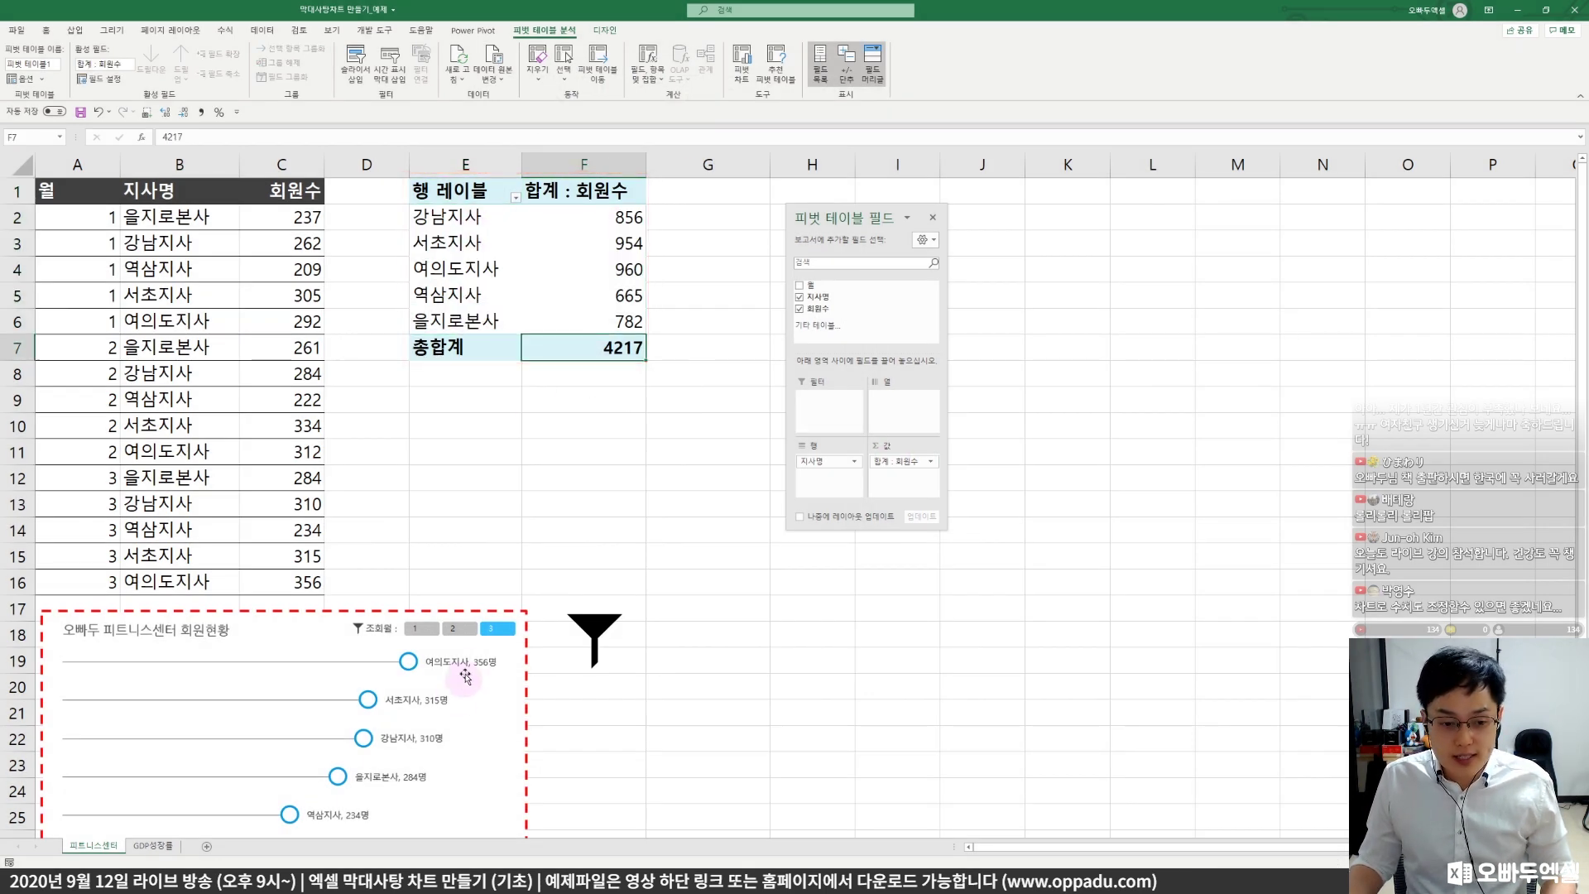
pyautogui.scroll(-1, 466, 677)
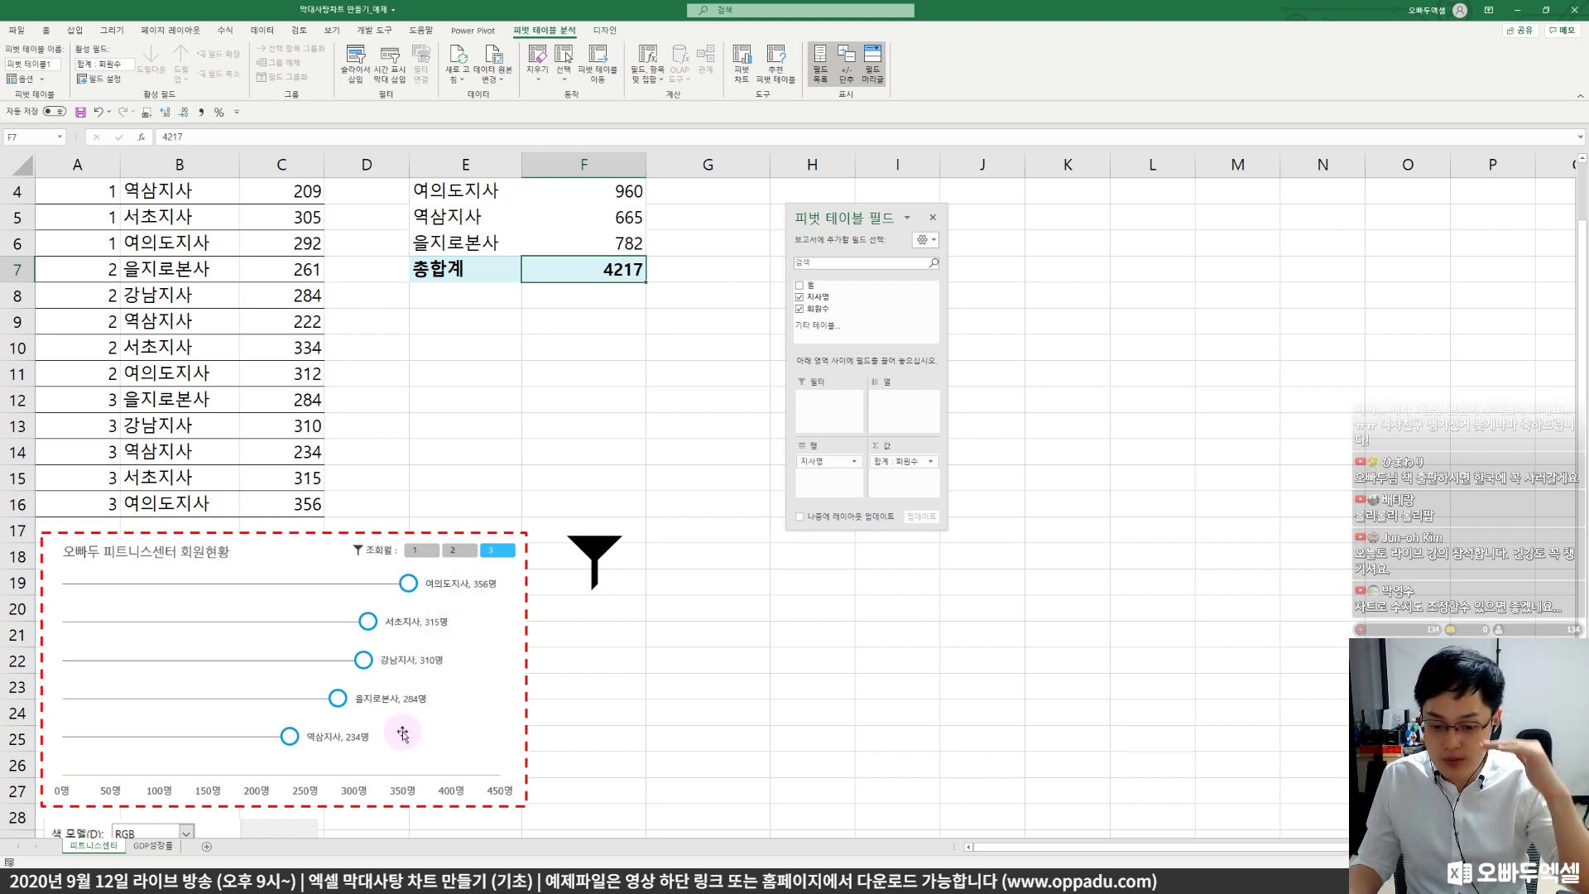
pyautogui.scroll(1, 533, 420)
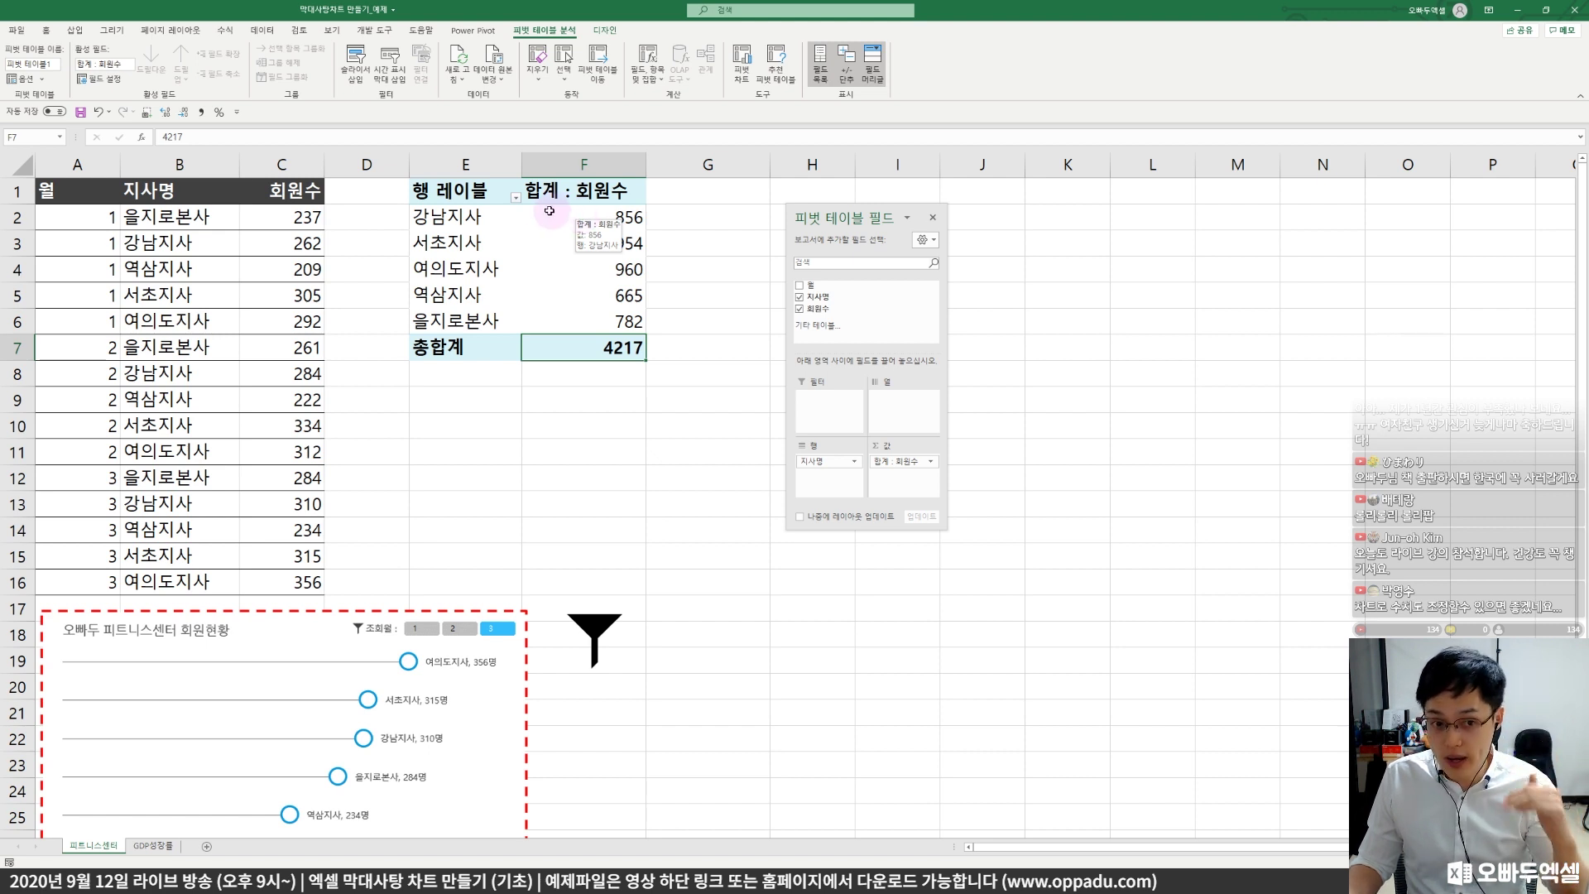
# - Sort the pivot table's branch row labels in descending order by 합계 : 회원수
pyautogui.click(516, 198)
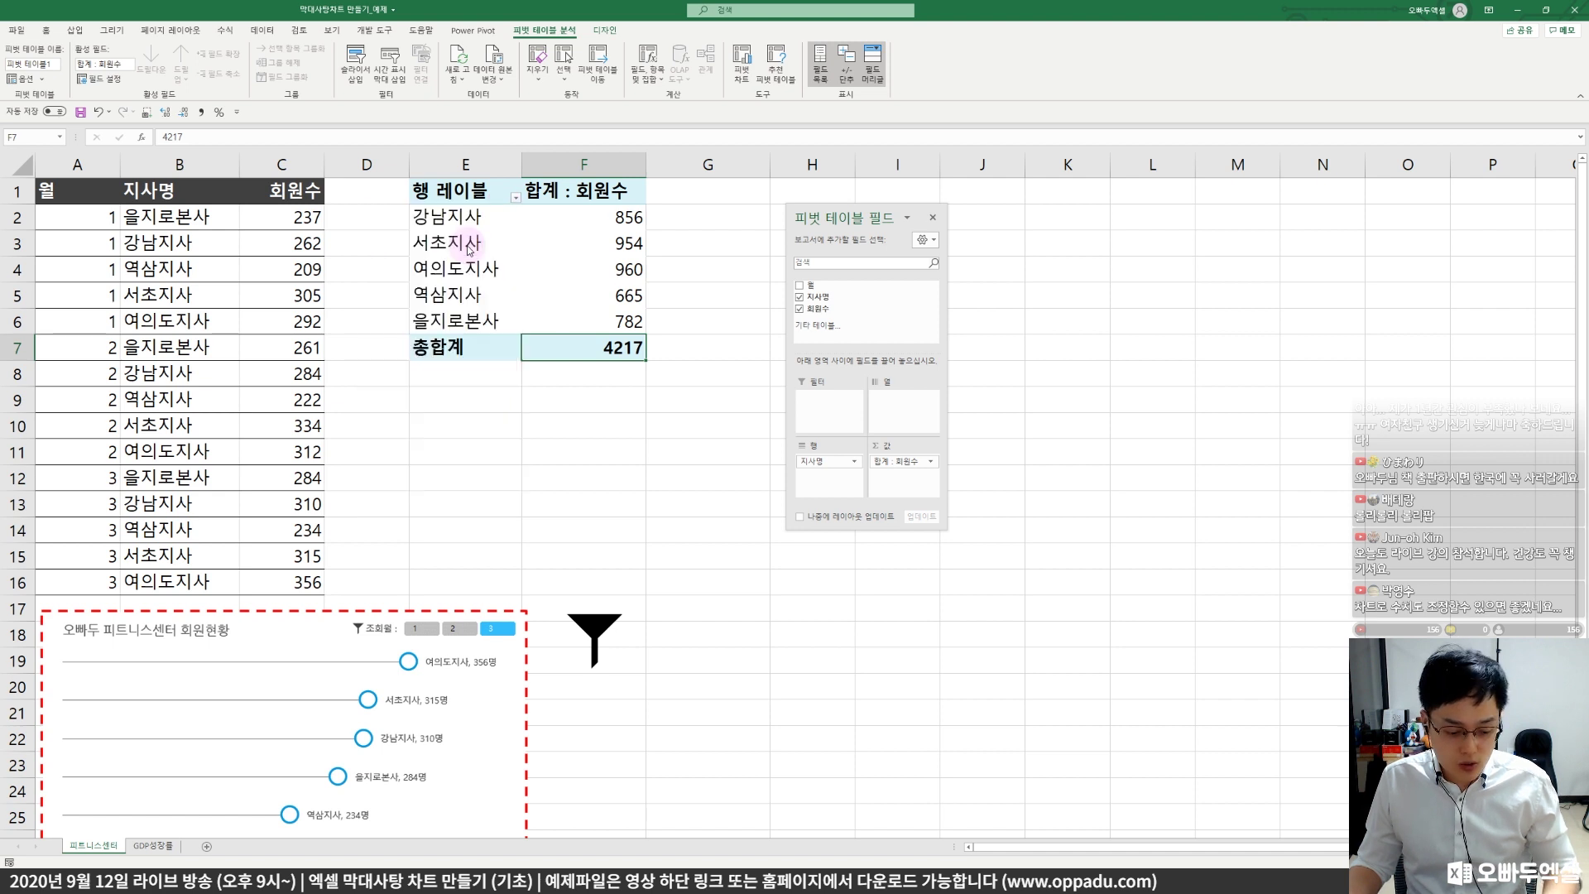
pyautogui.moveTo(354, 236); pyautogui.dragTo(513, 257)
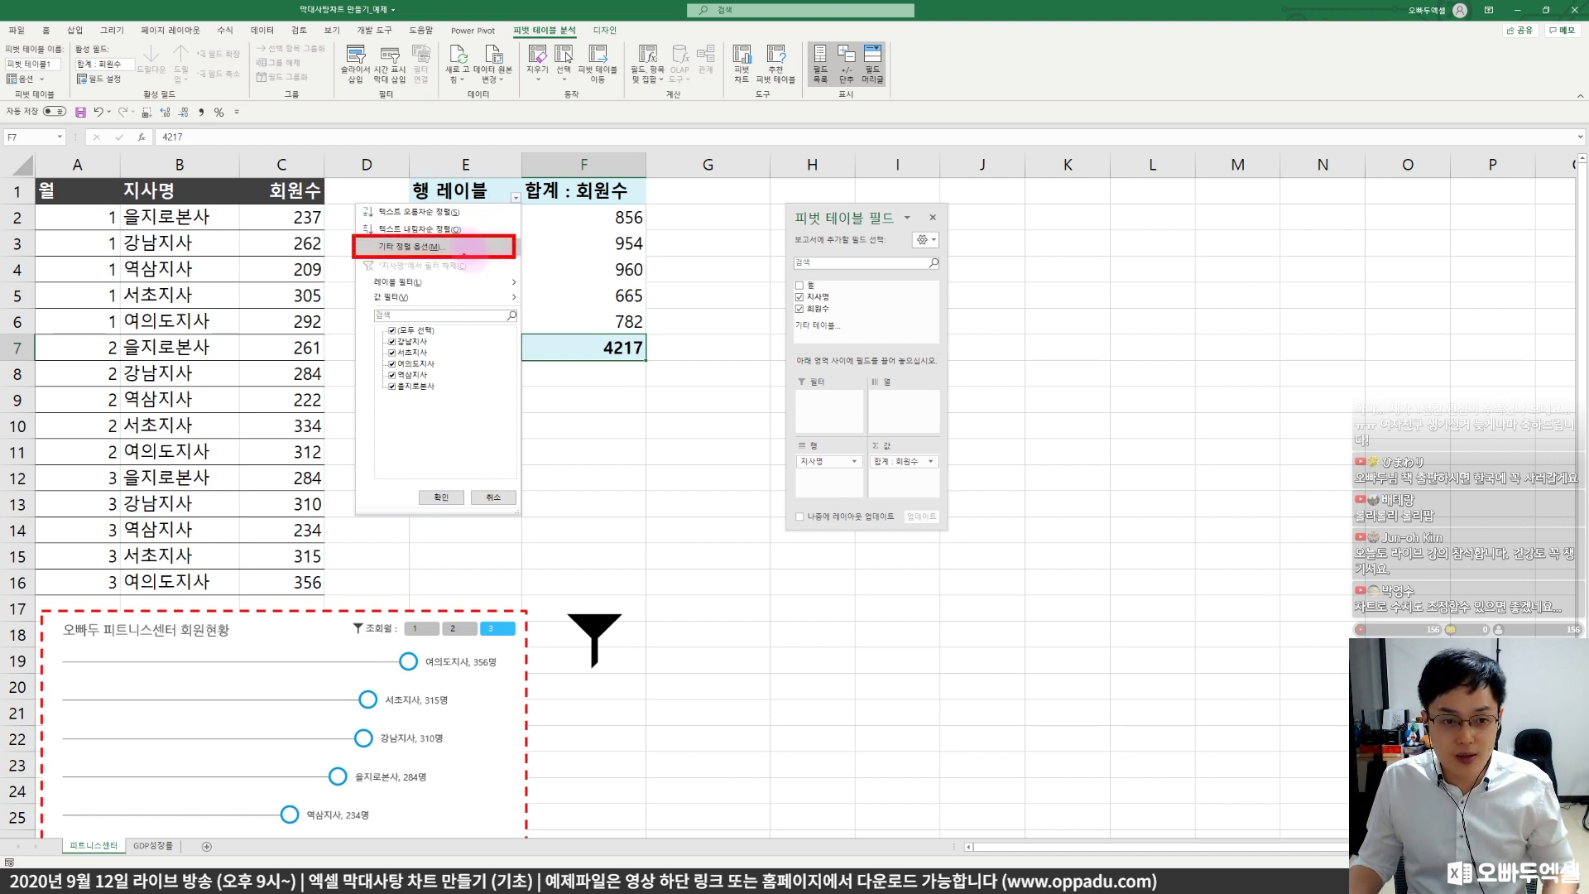
pyautogui.click(439, 246)
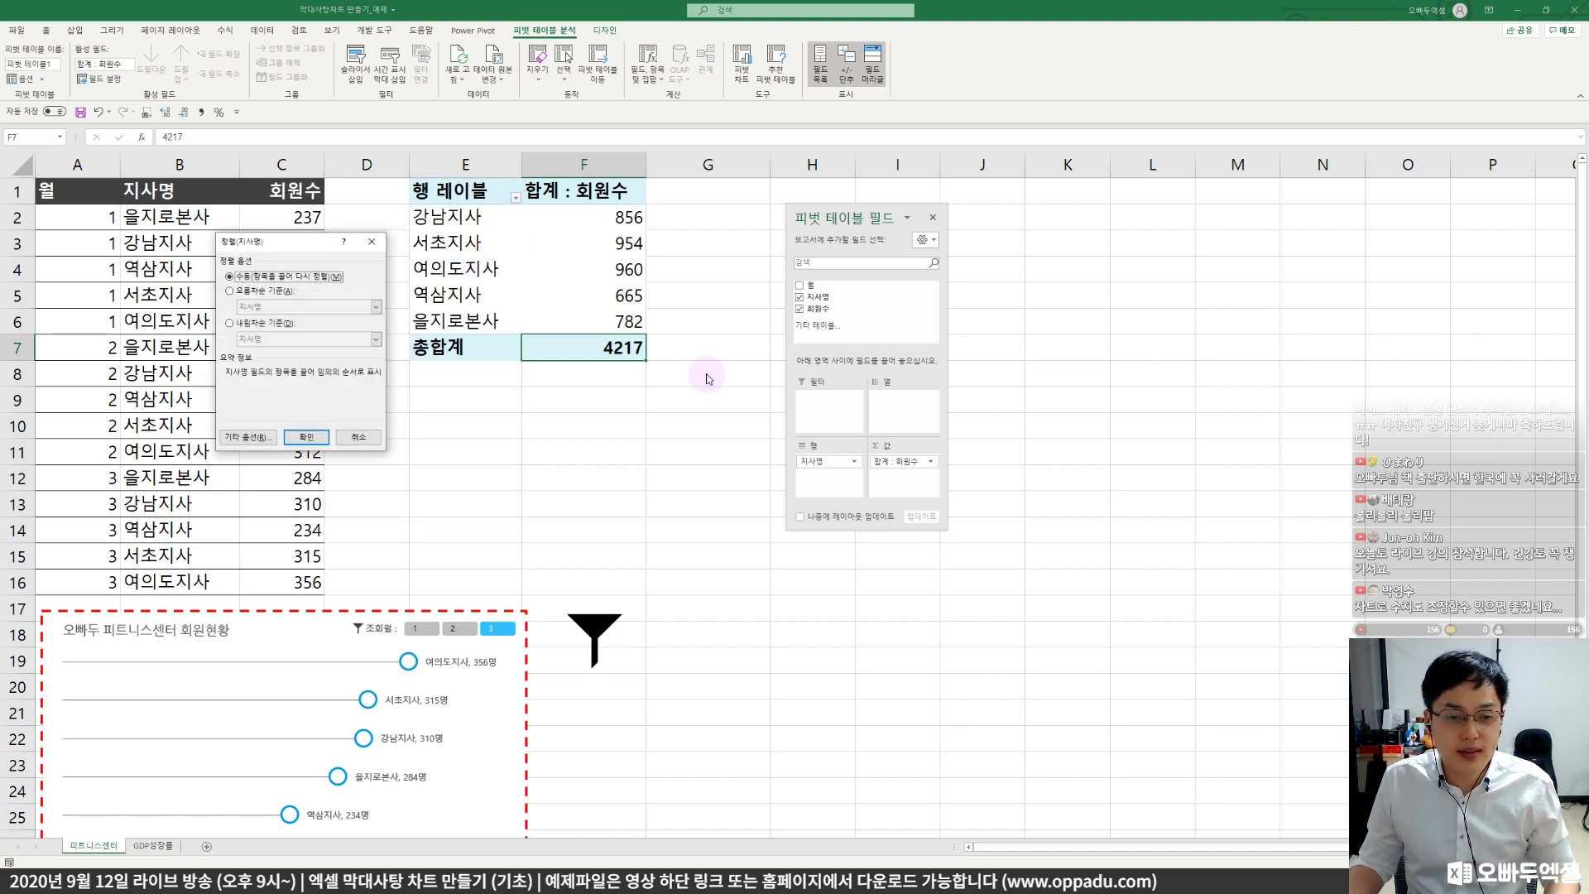
pyautogui.moveTo(286, 242); pyautogui.dragTo(362, 222)
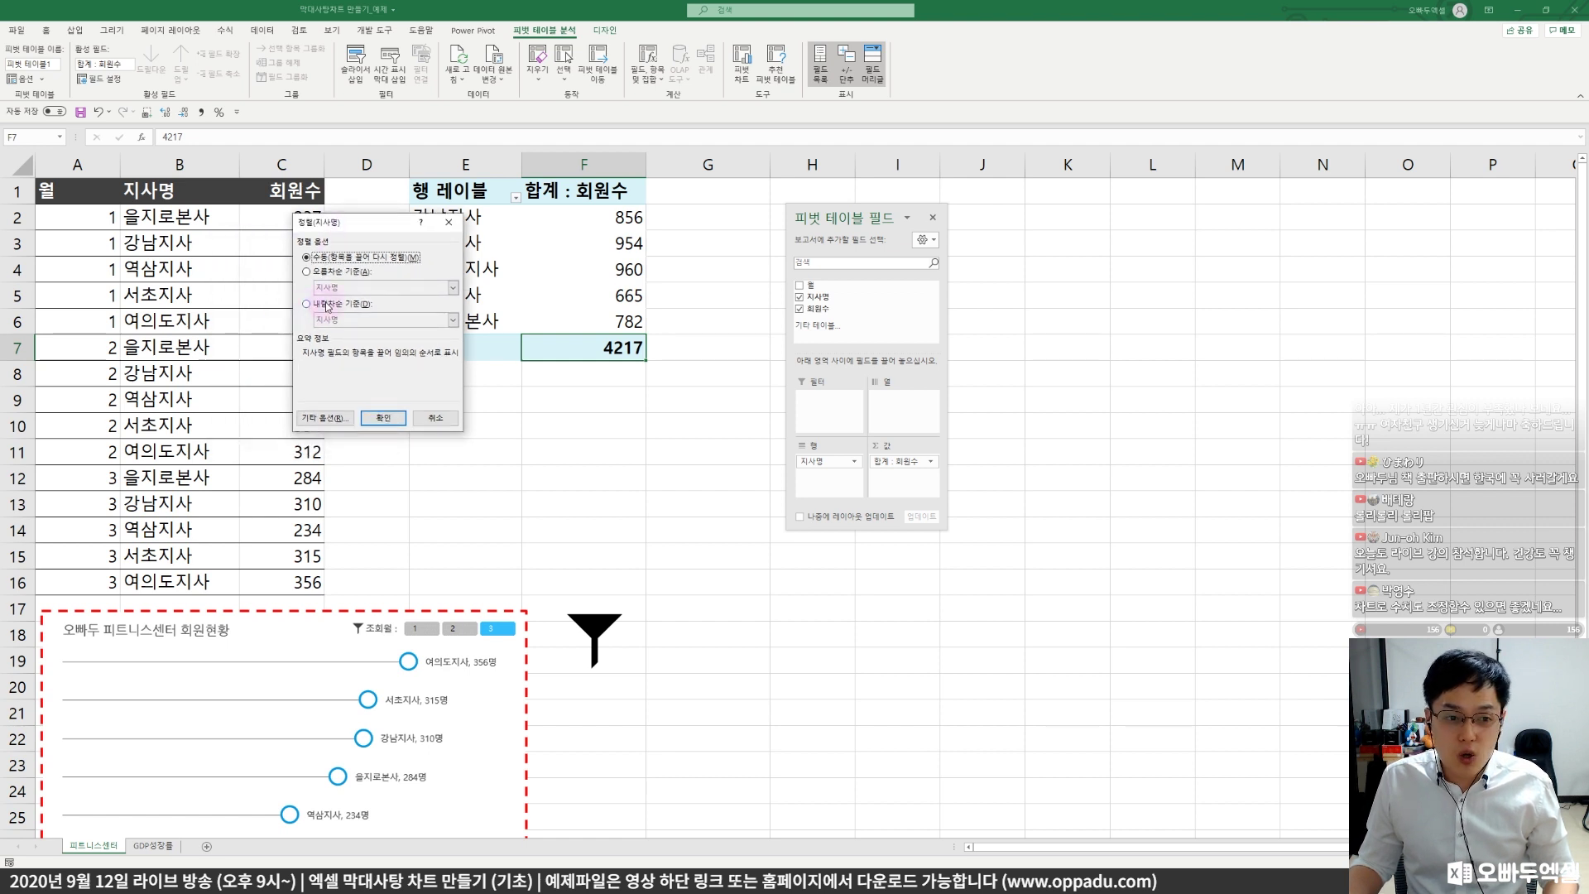
pyautogui.moveTo(292, 291); pyautogui.dragTo(461, 333)
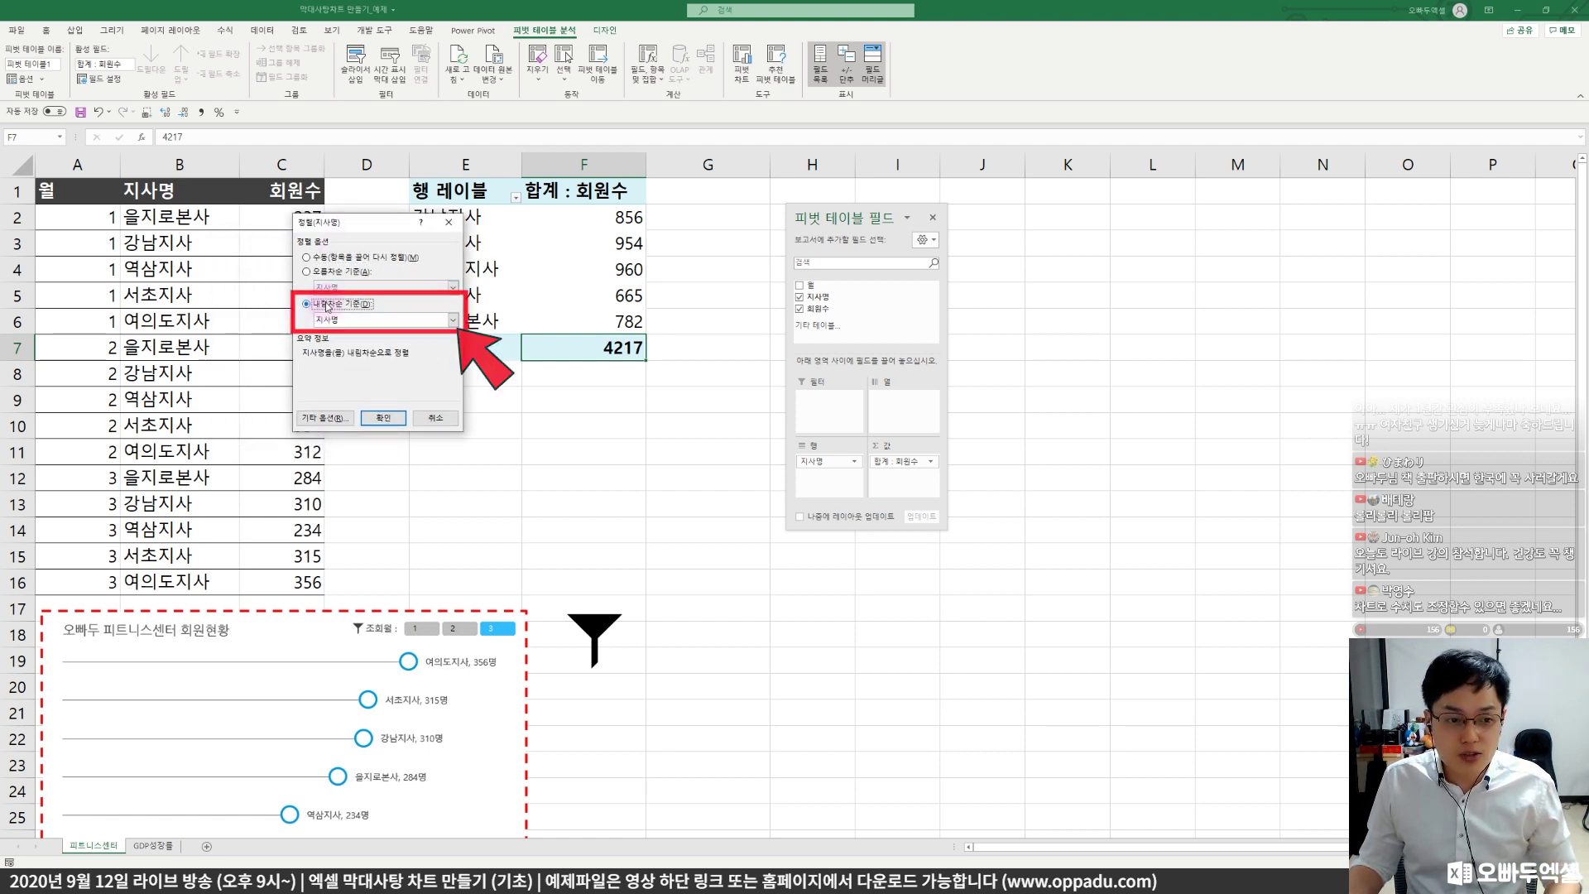
pyautogui.click(335, 306)
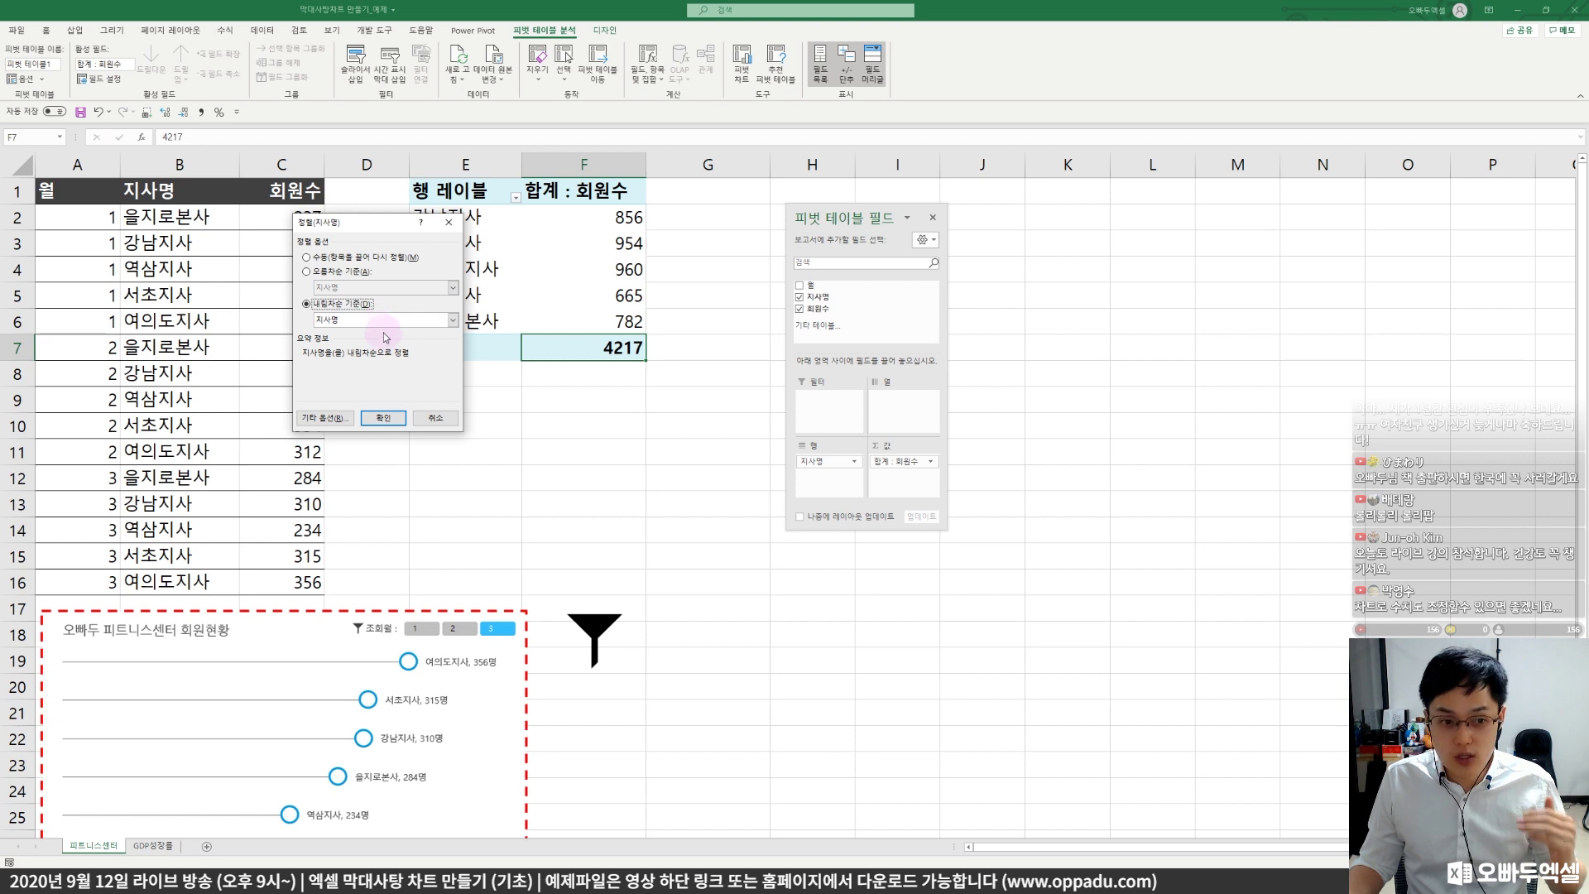
pyautogui.click(385, 323)
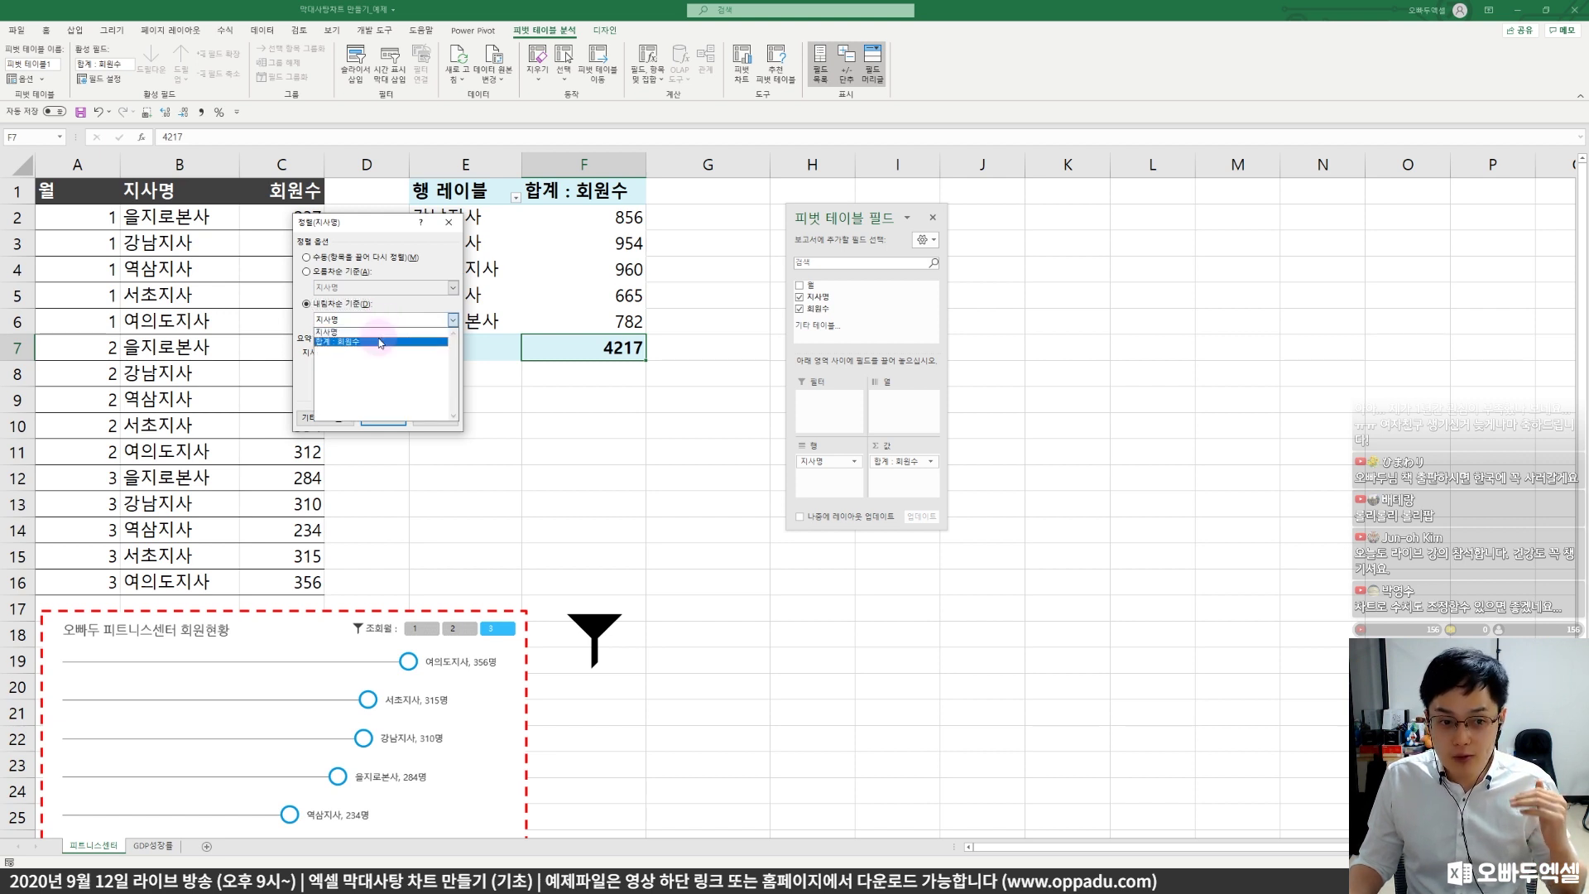
pyautogui.click(380, 342)
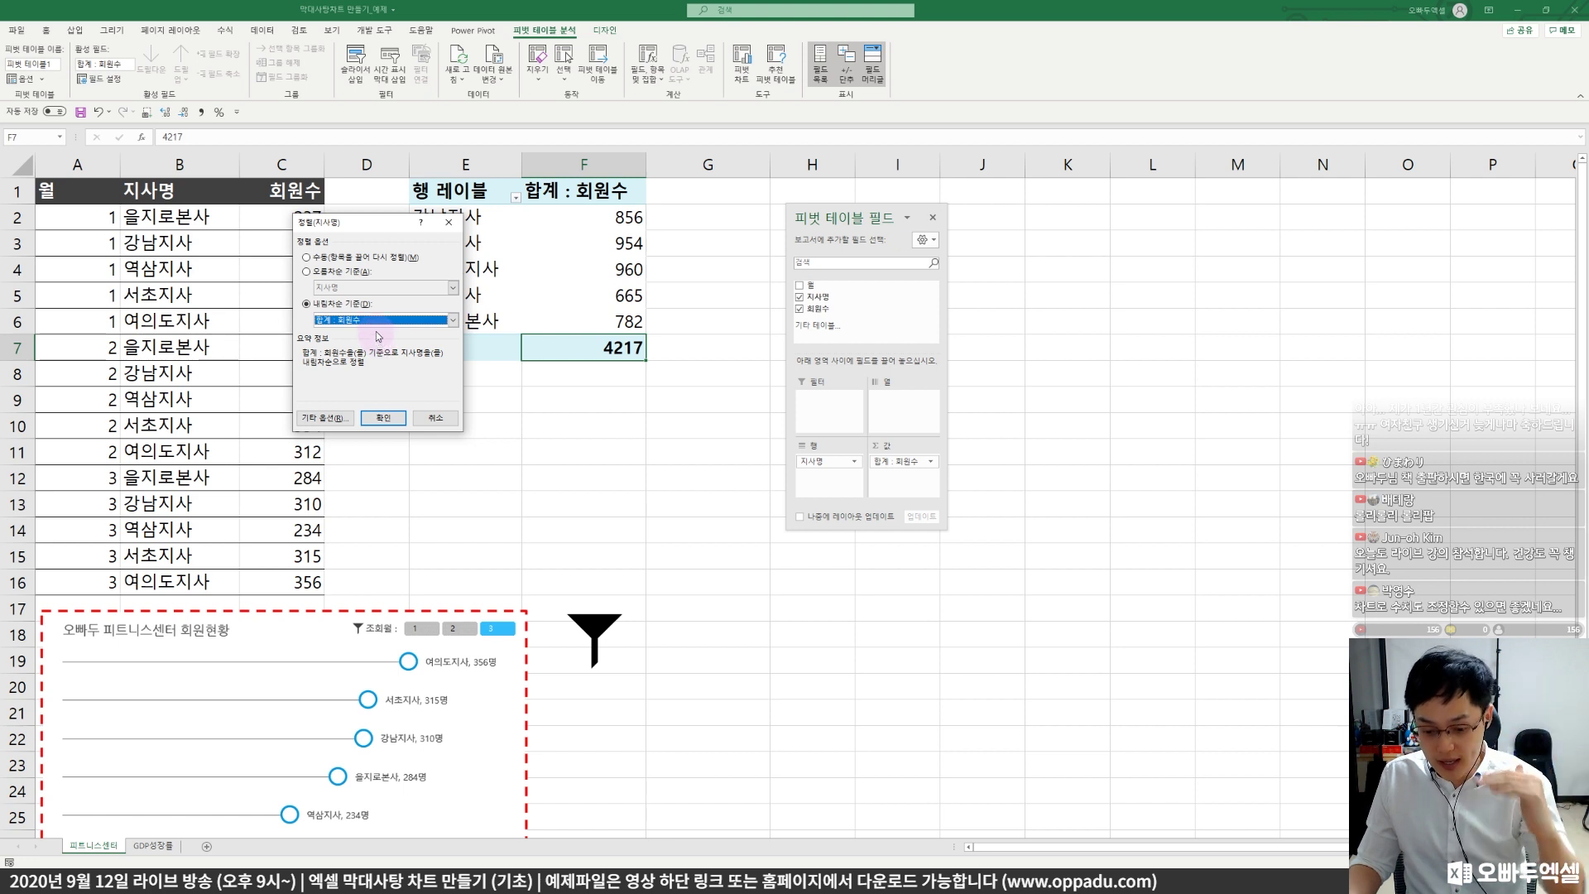
pyautogui.click(381, 416)
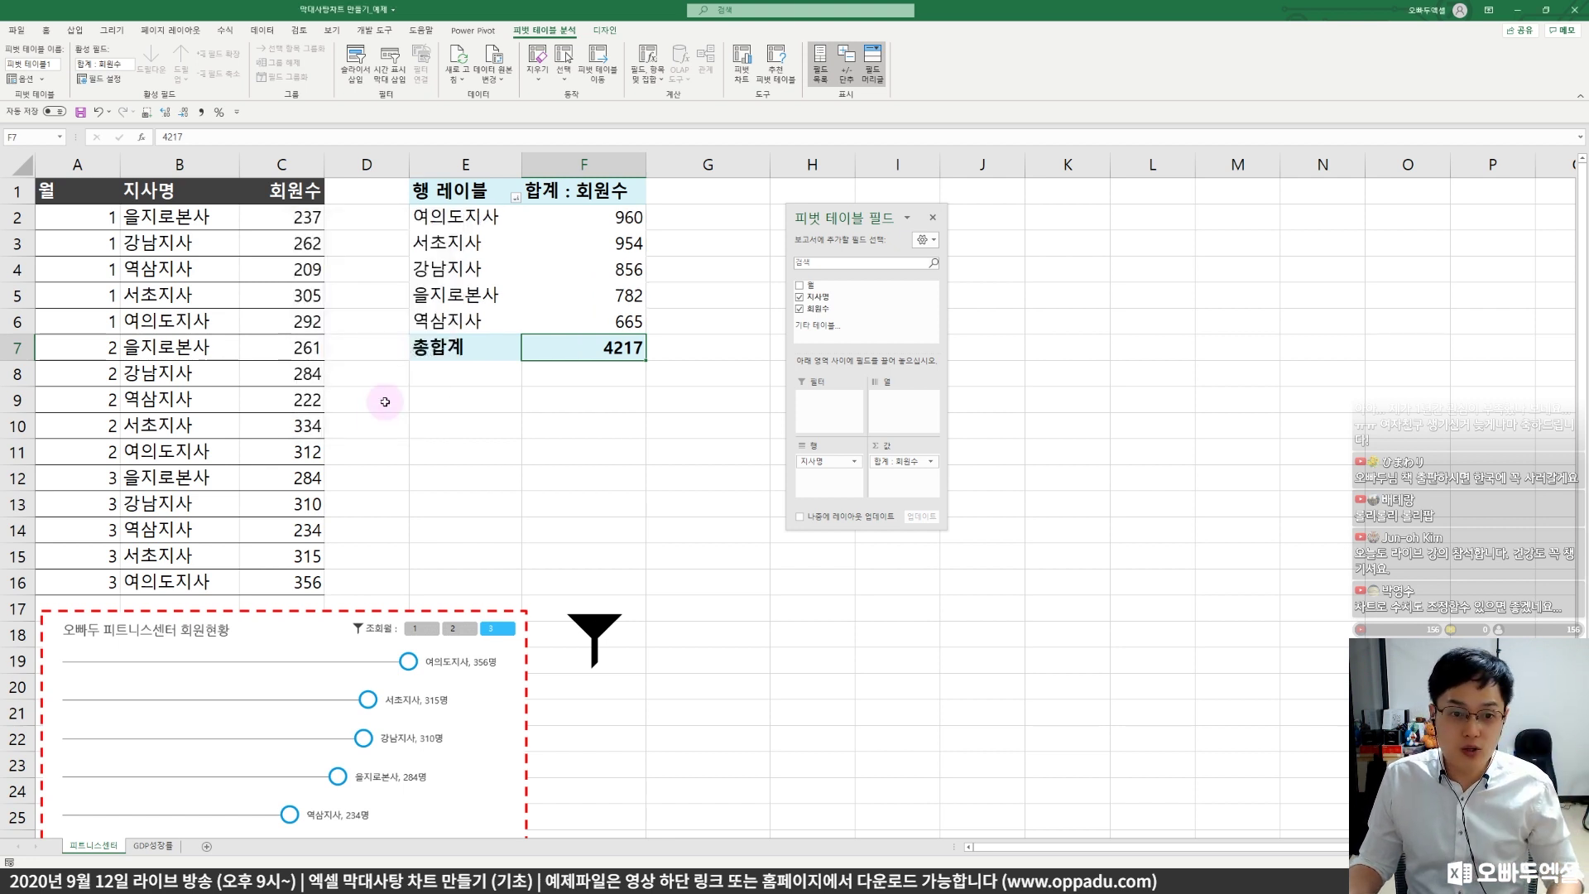
pyautogui.moveTo(579, 217); pyautogui.dragTo(579, 295)
pyautogui.click(497, 220)
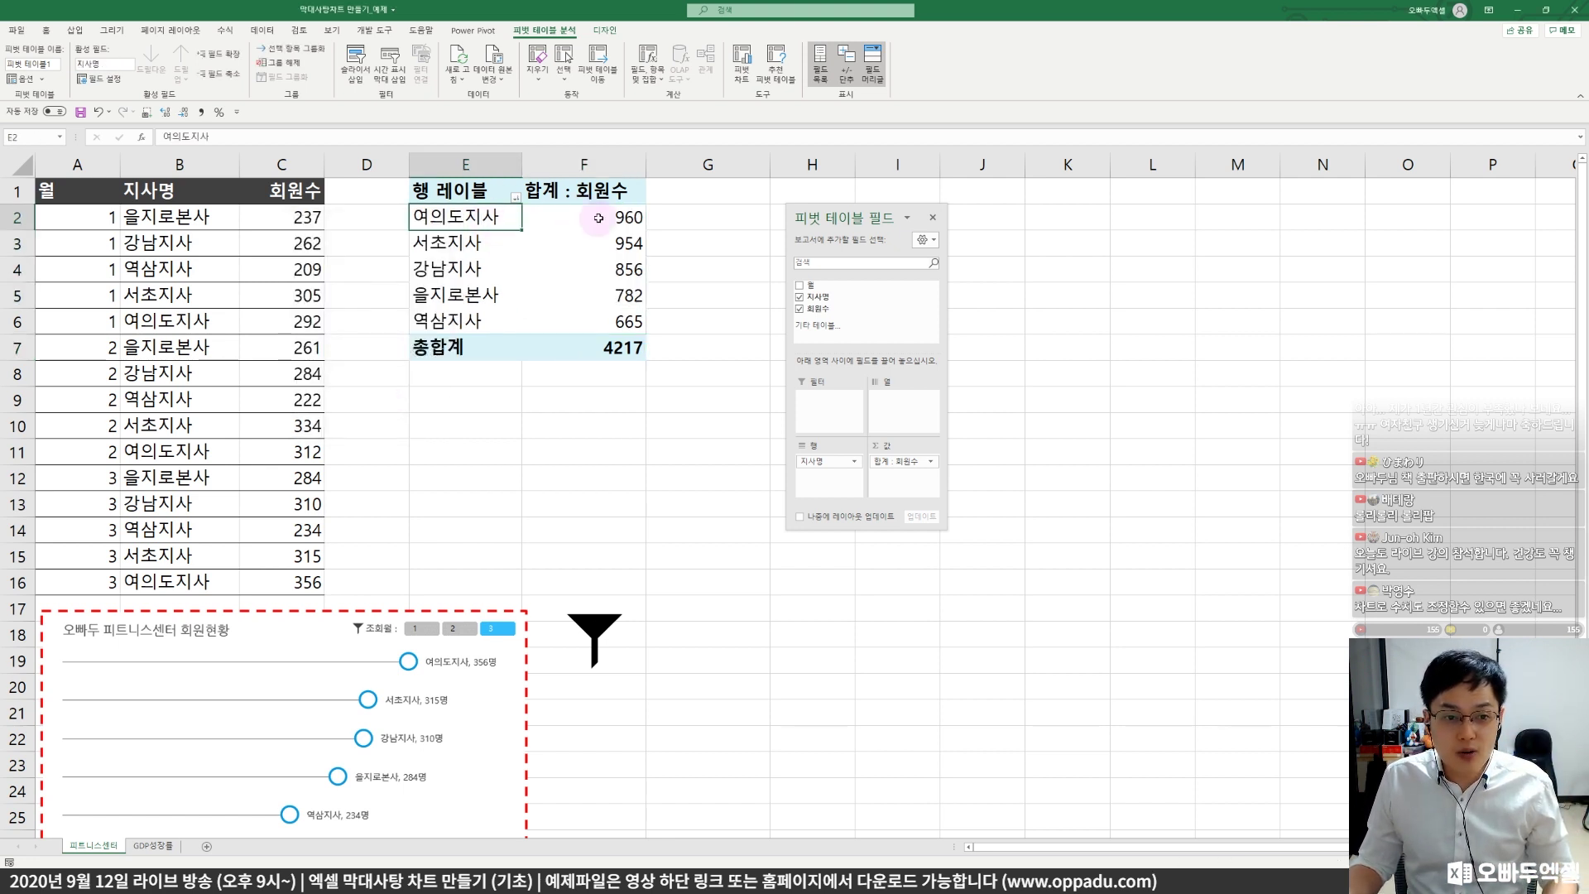
pyautogui.moveTo(617, 217); pyautogui.dragTo(621, 315)
pyautogui.click(605, 340)
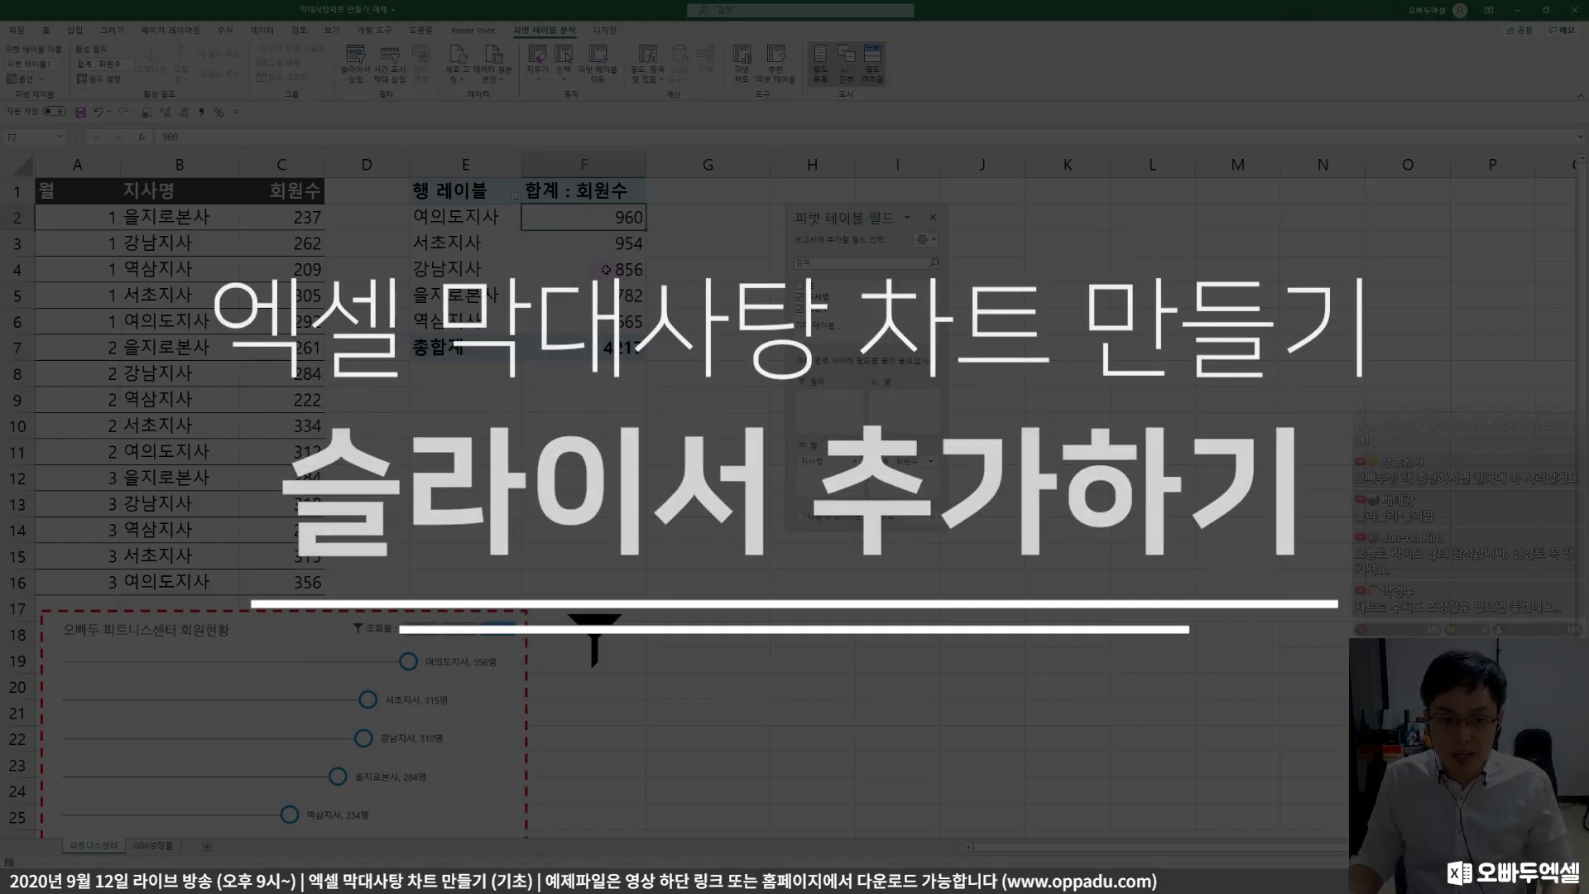
# - Insert a slicer for the 월 field of the pivot table and place it just beside the table at the sheet's upper edge
pyautogui.click(606, 269)
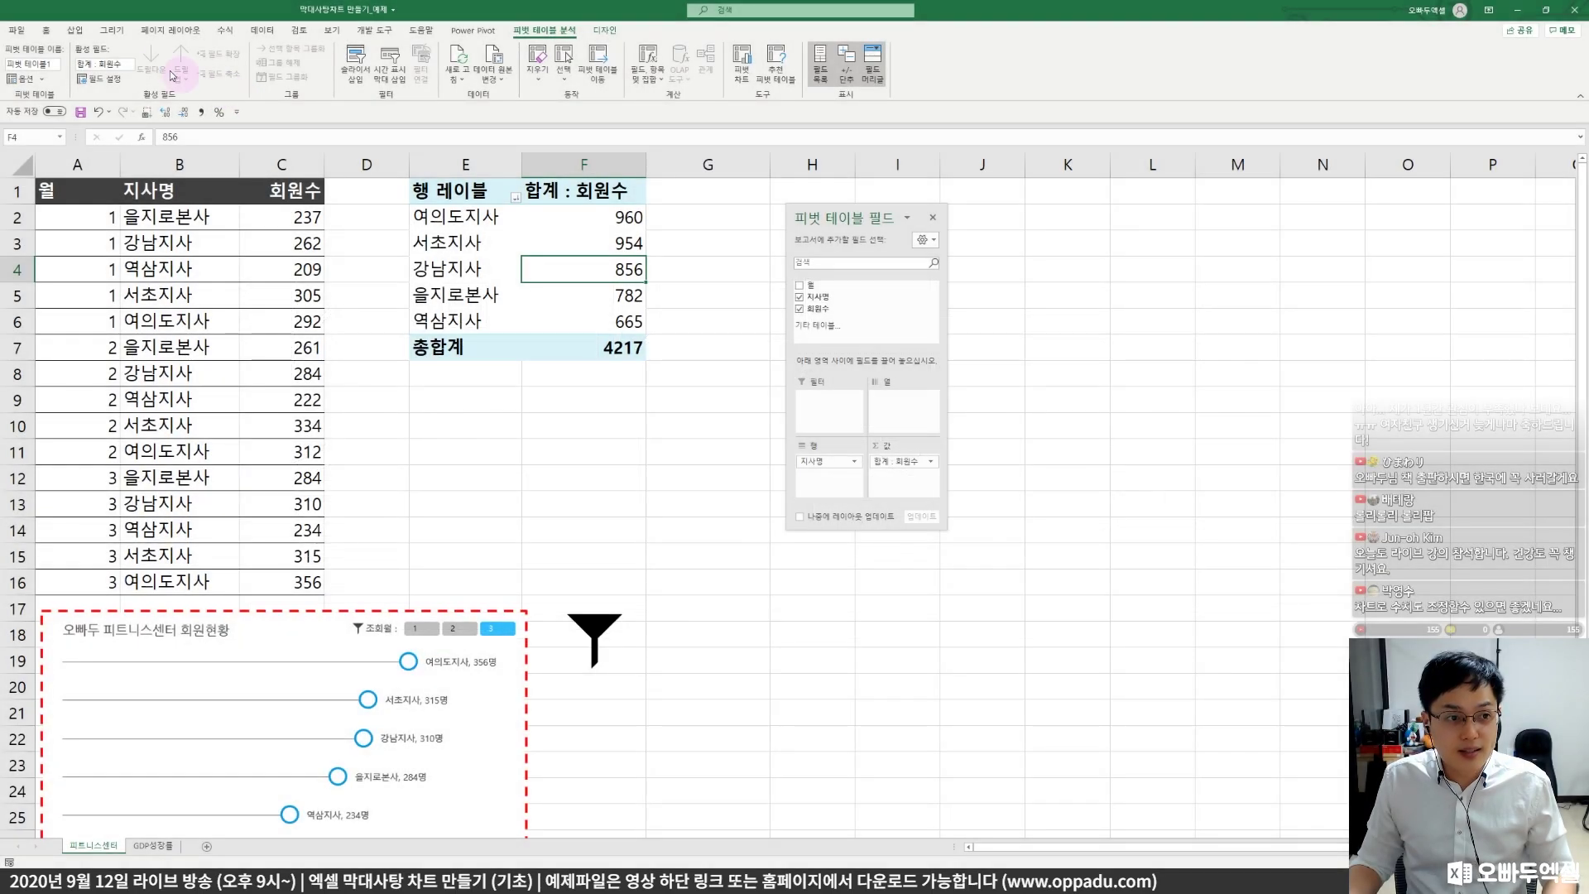
pyautogui.click(85, 32)
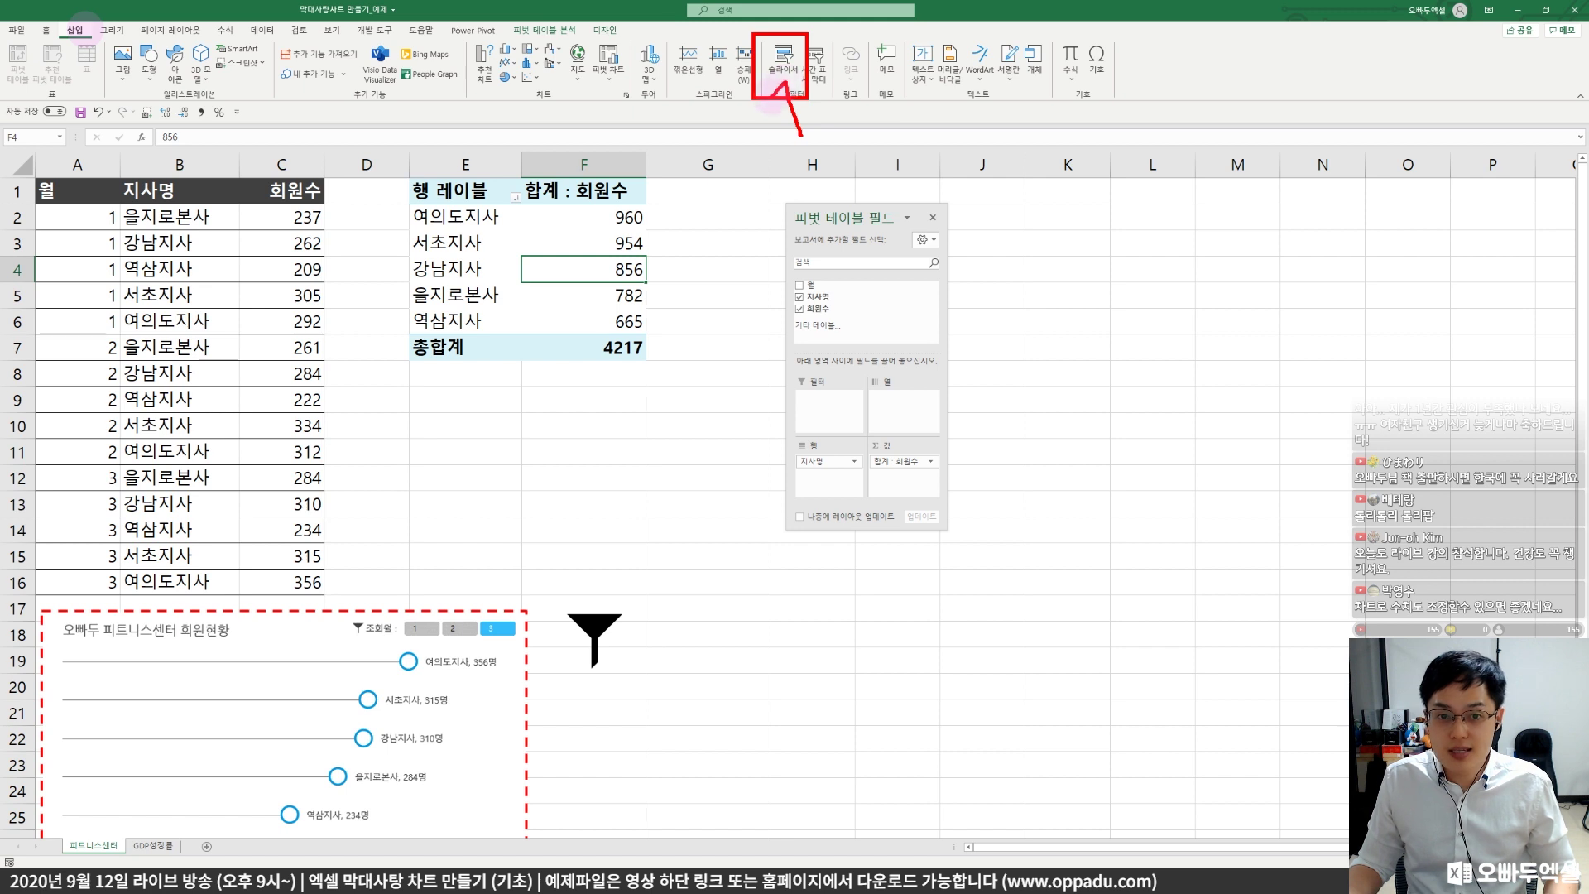
pyautogui.click(786, 66)
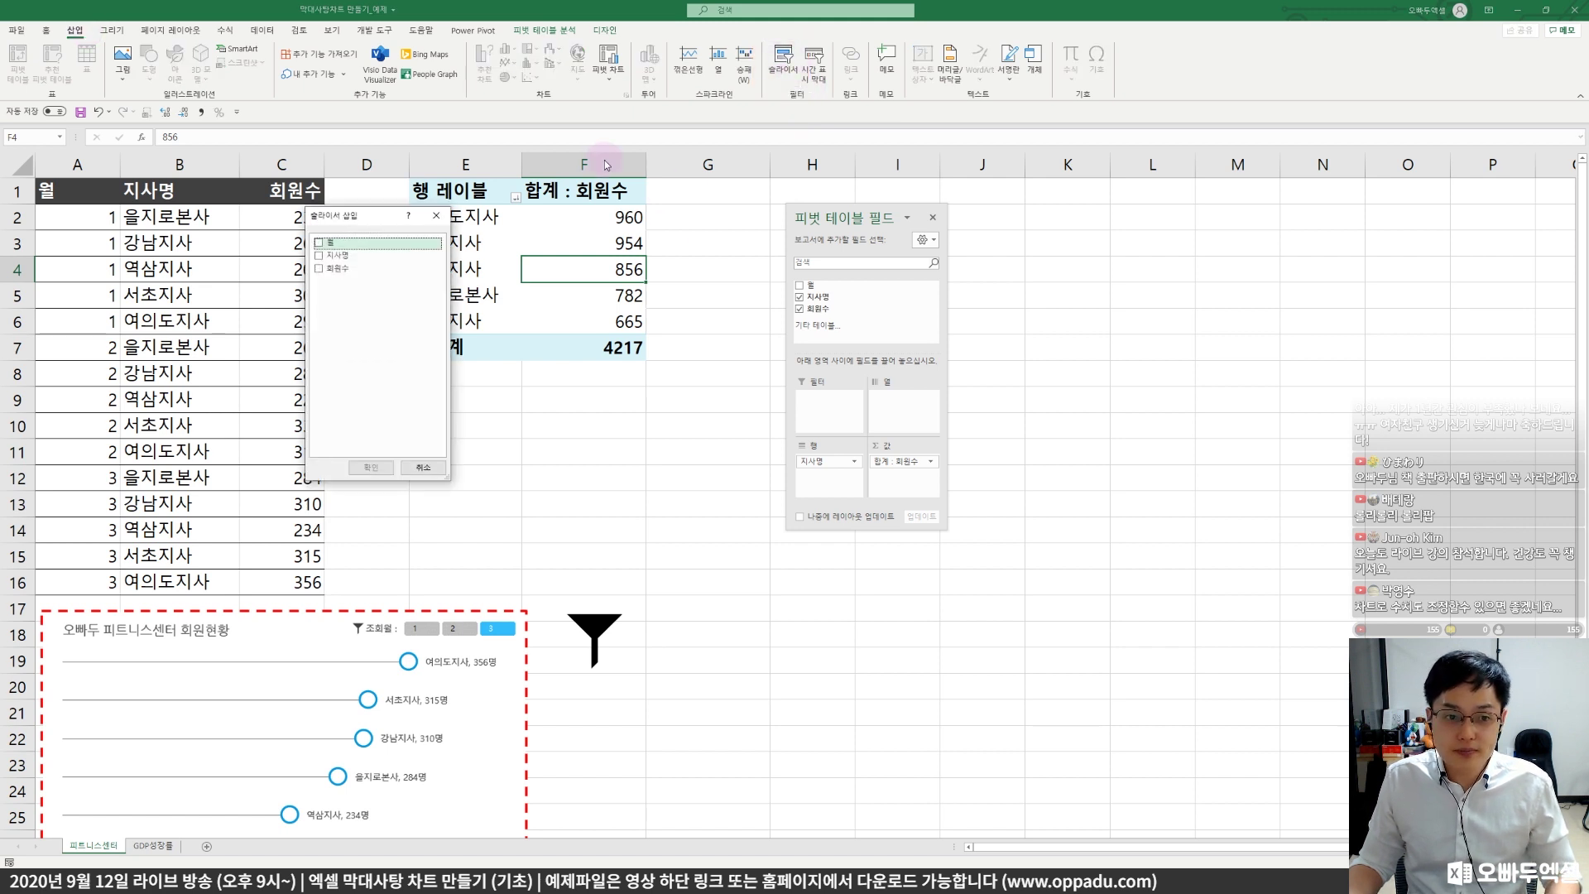
pyautogui.moveTo(331, 212); pyautogui.dragTo(476, 252)
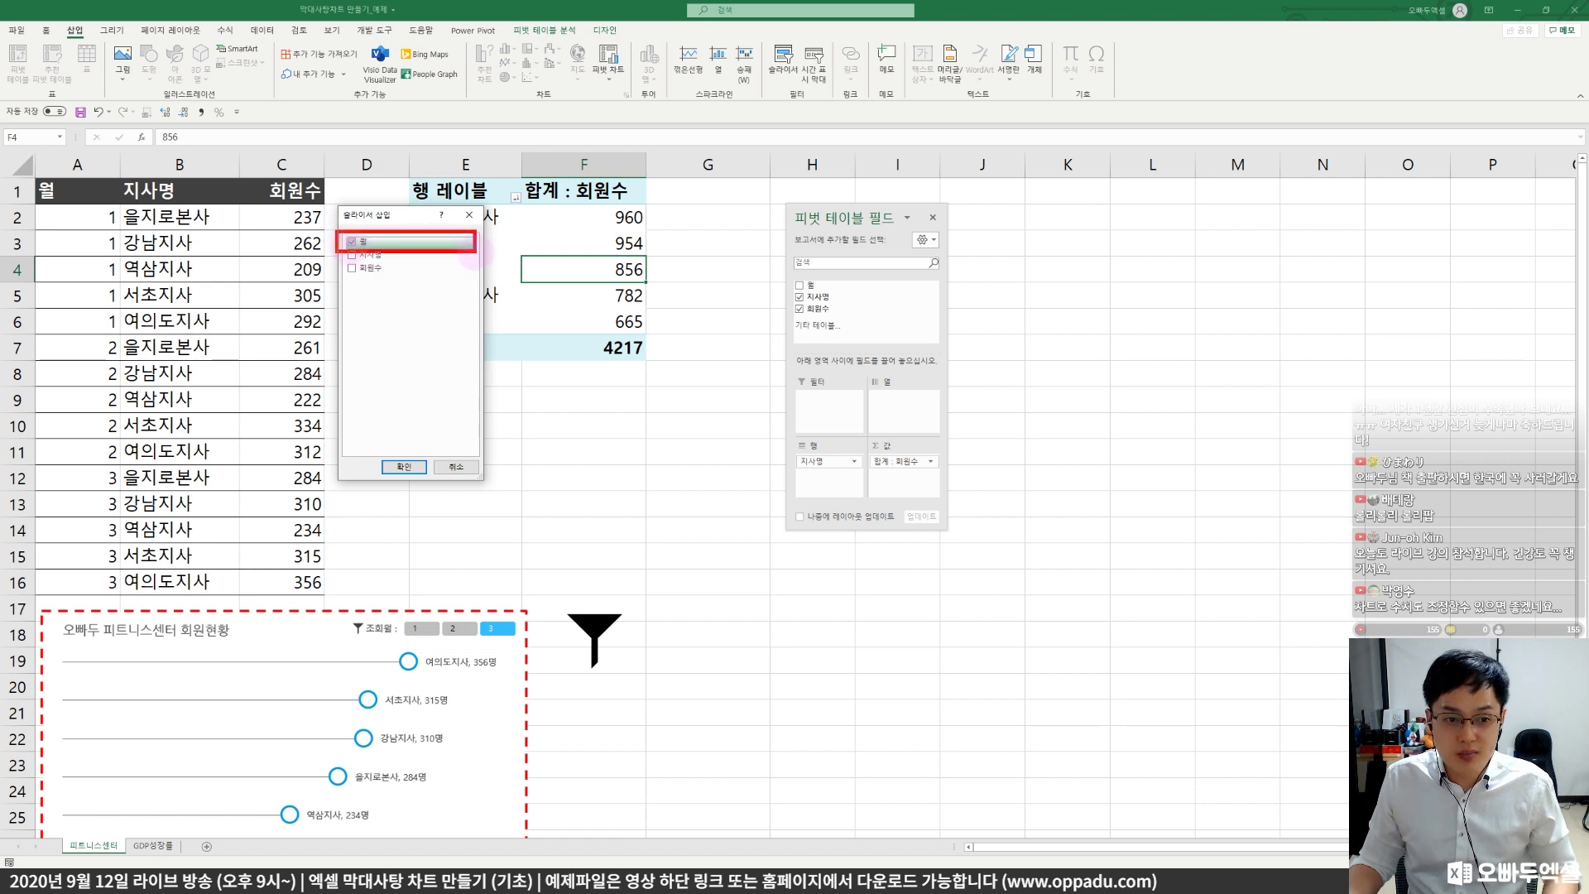
pyautogui.click(405, 466)
pyautogui.moveTo(745, 356); pyautogui.dragTo(697, 191)
pyautogui.press('Escape')
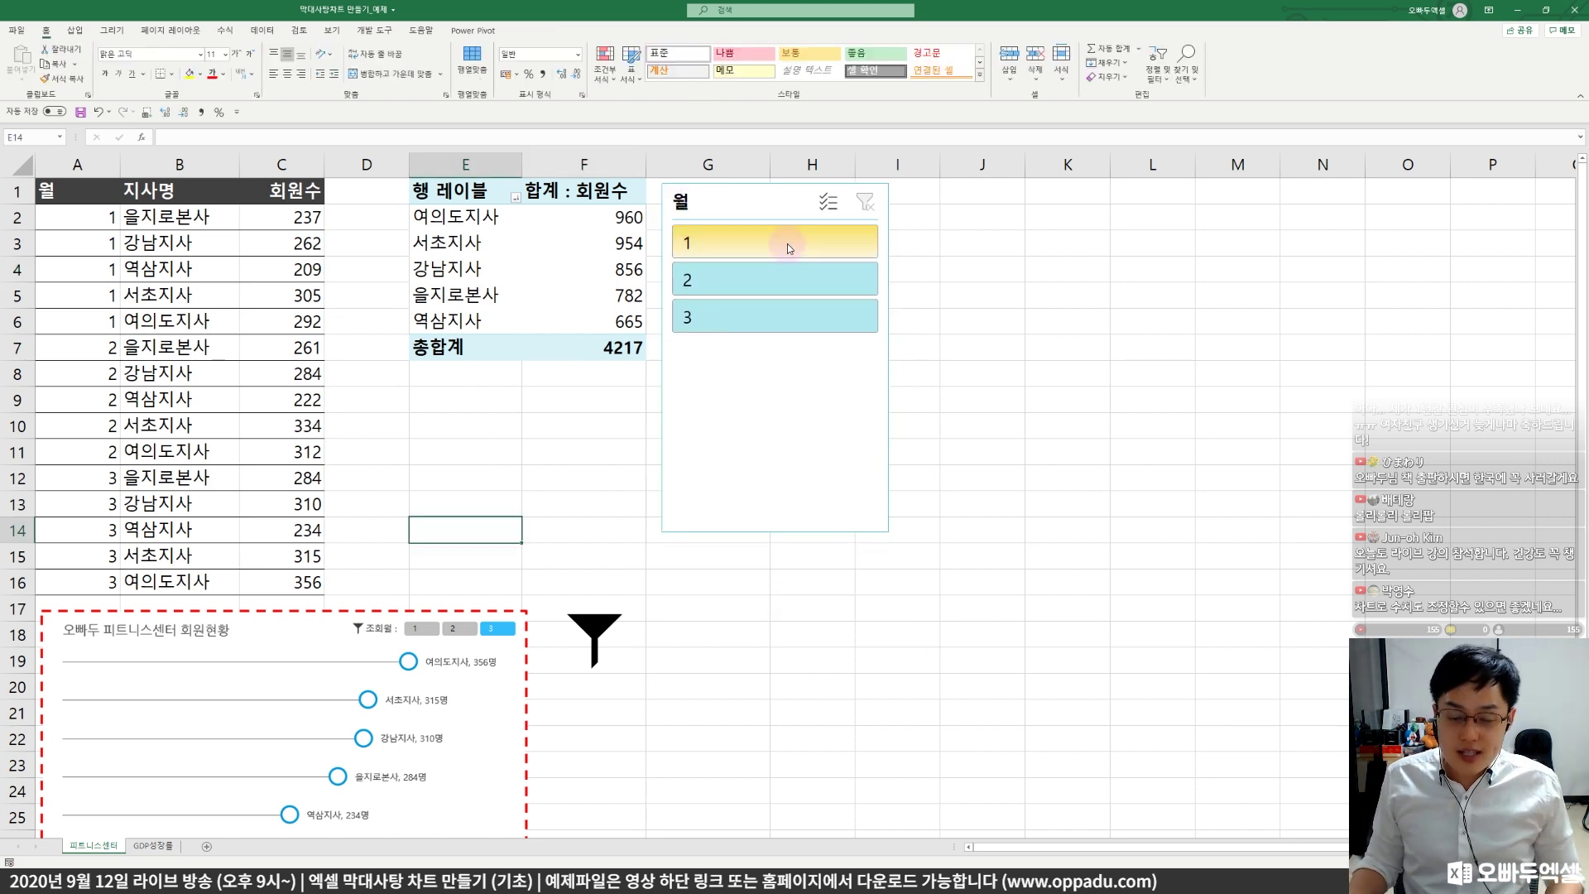
# - Test the 월 slicer by filtering the pivot table by months 1, 2 and 3 in turn, ending on 2
pyautogui.click(788, 243)
pyautogui.click(761, 289)
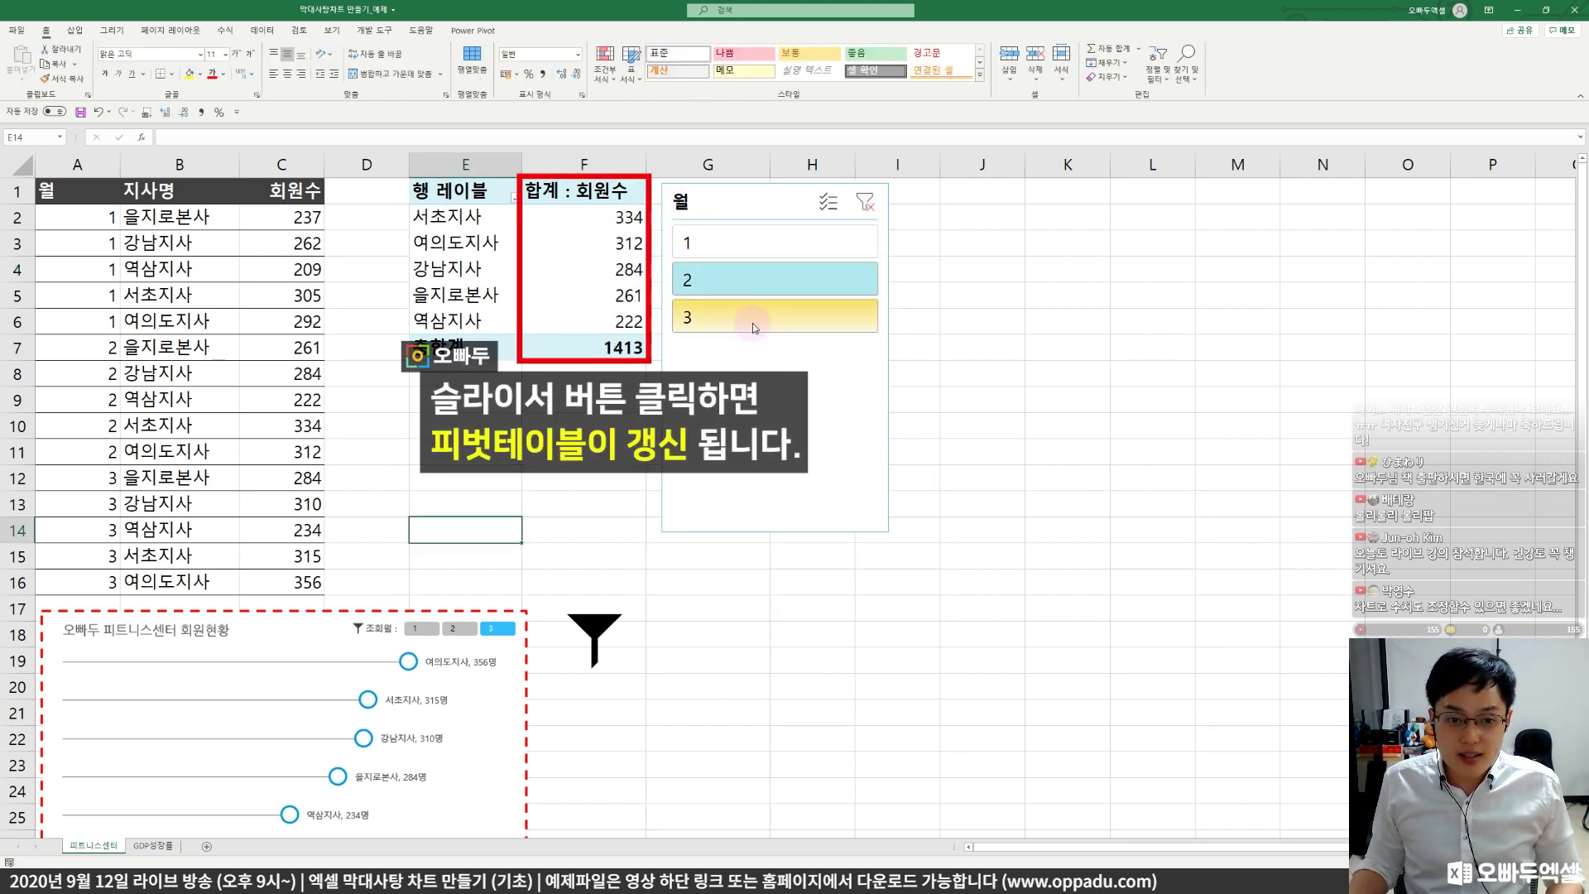
pyautogui.click(752, 323)
pyautogui.click(753, 249)
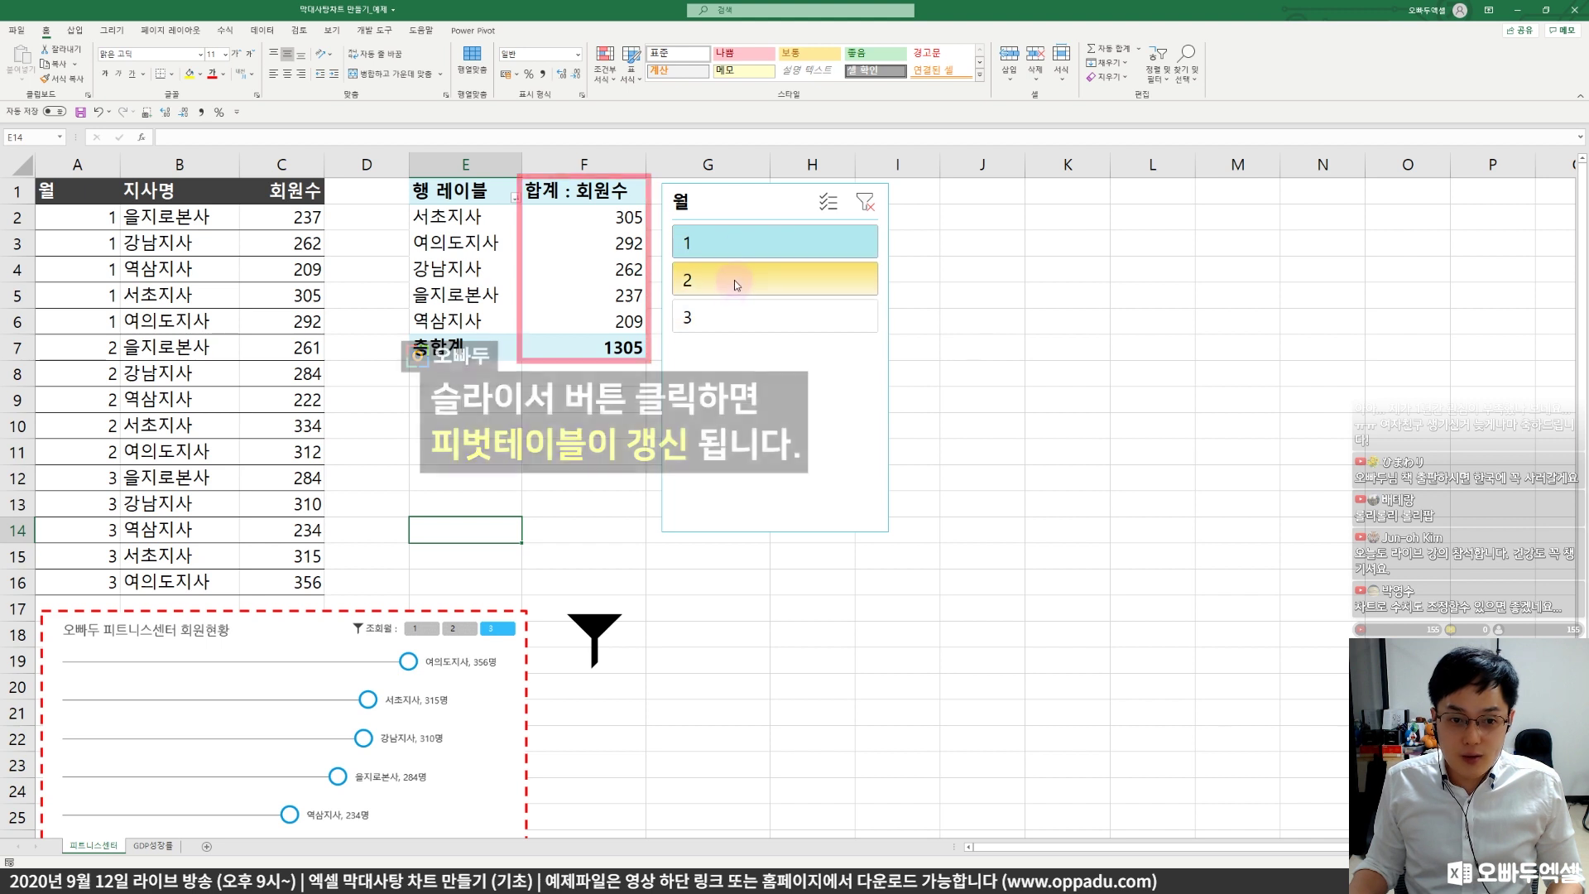
pyautogui.click(735, 283)
pyautogui.click(743, 315)
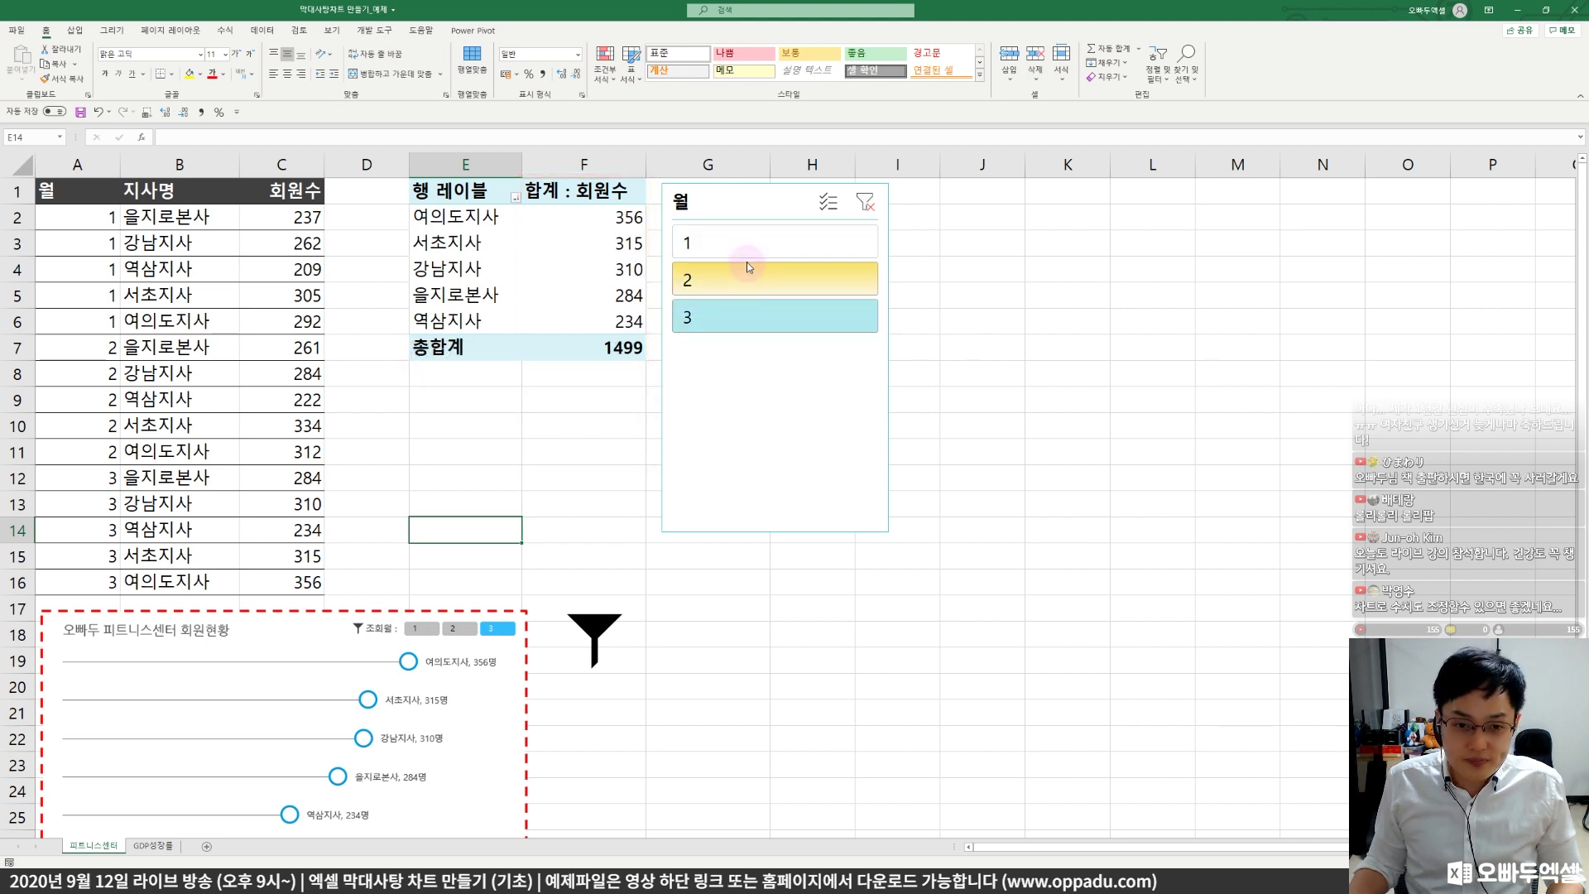
pyautogui.click(750, 249)
pyautogui.click(748, 278)
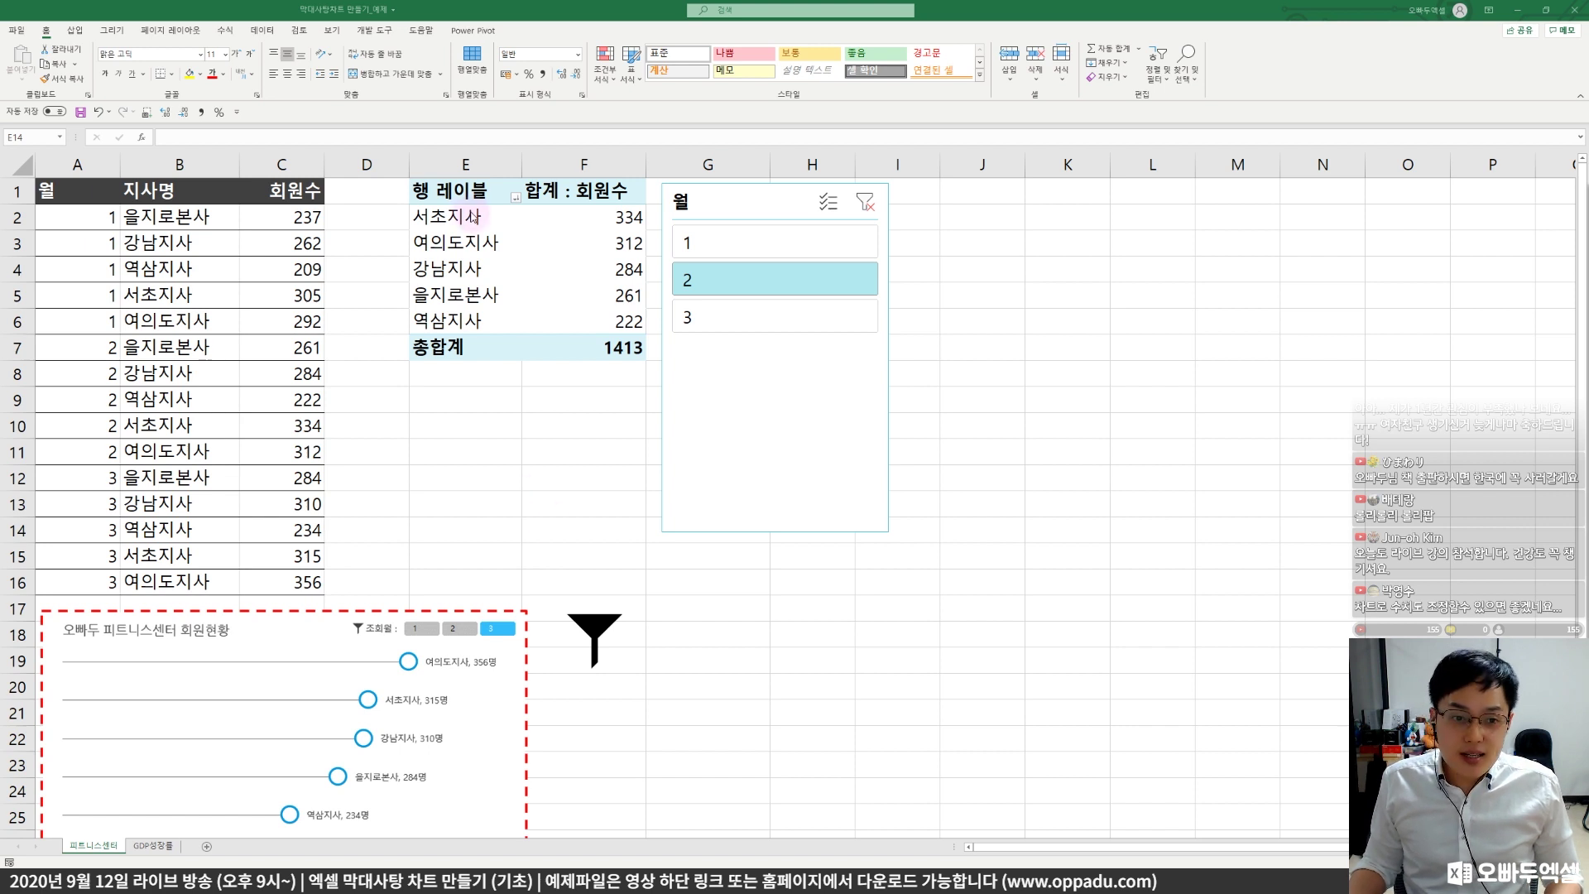
pyautogui.moveTo(472, 215); pyautogui.dragTo(579, 319)
pyautogui.click(583, 320)
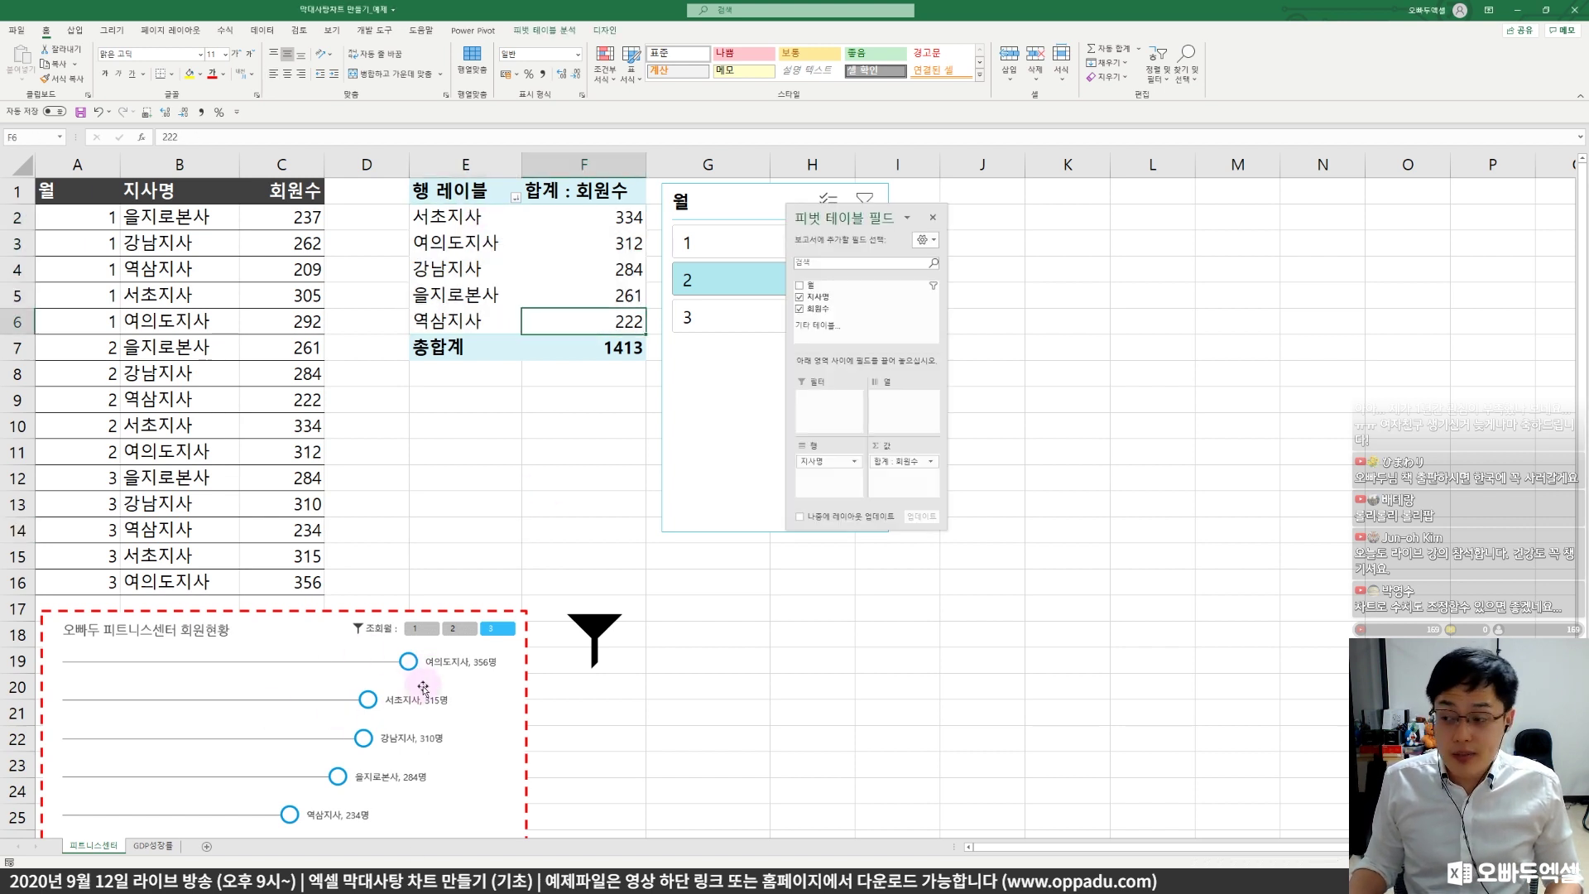
pyautogui.scroll(-1, 423, 687)
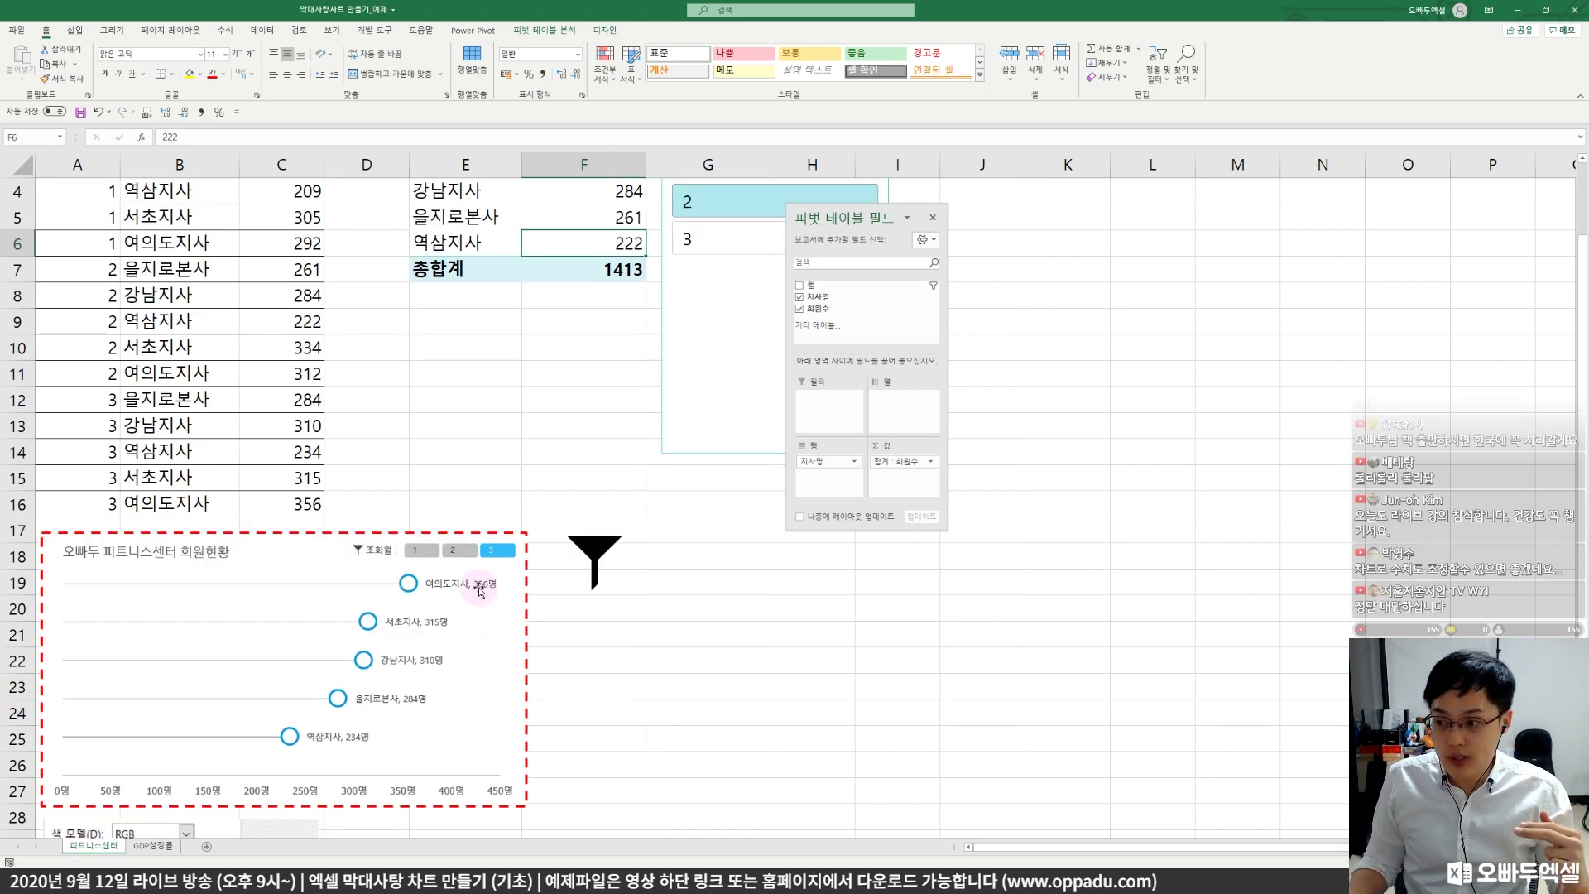
pyautogui.scroll(1, 579, 381)
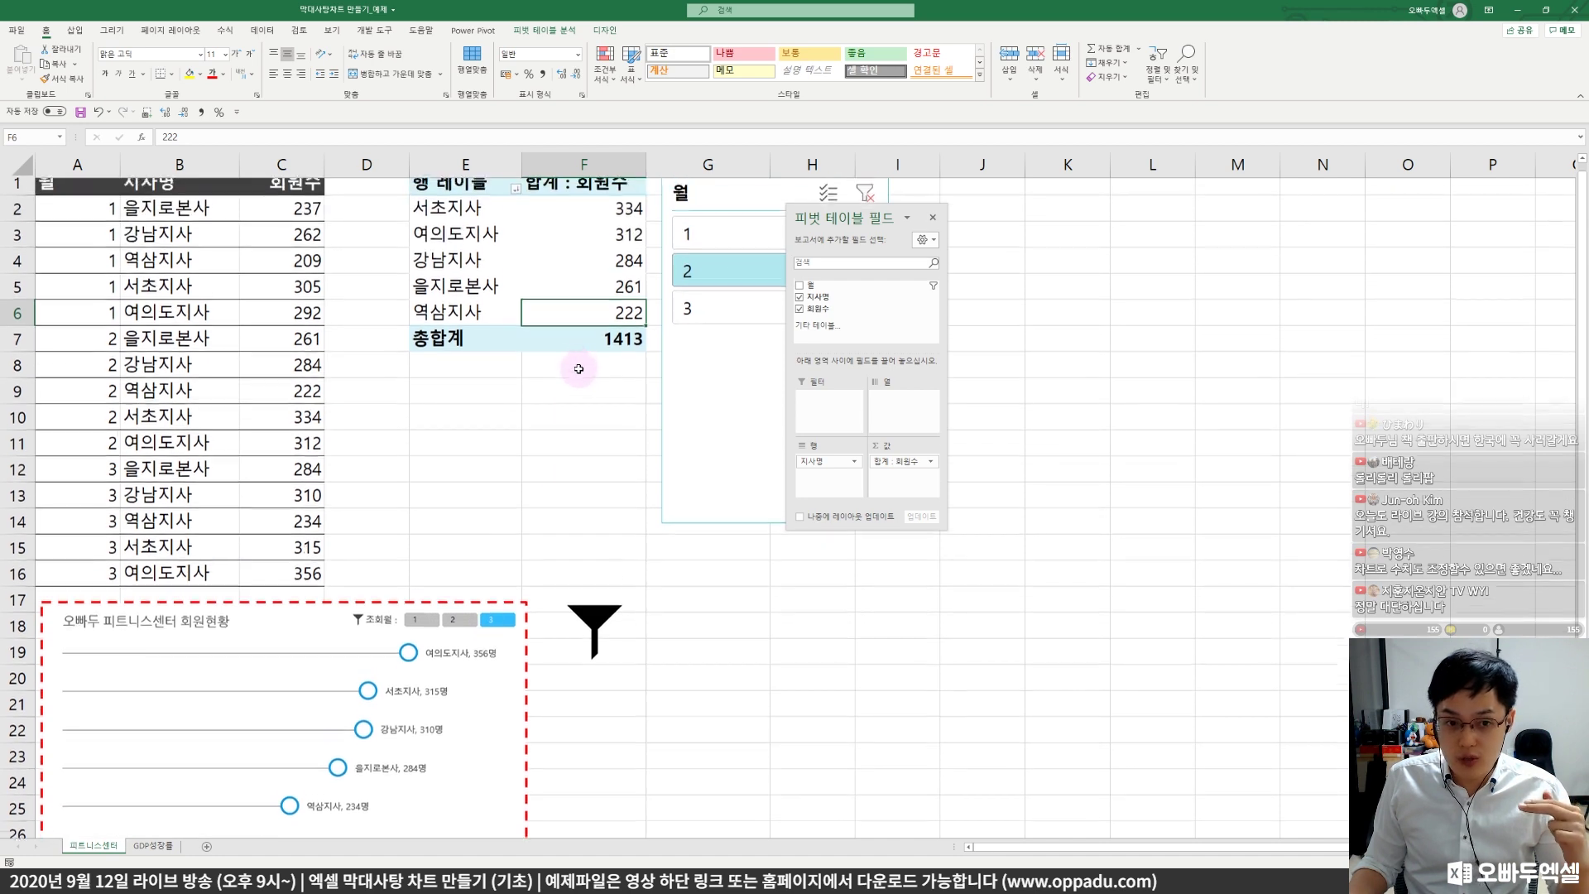
# - Move the 월 slicer down to about row 8, below the pivot table's level, and move the pivot table field list clear of it
pyautogui.moveTo(698, 187); pyautogui.dragTo(740, 368)
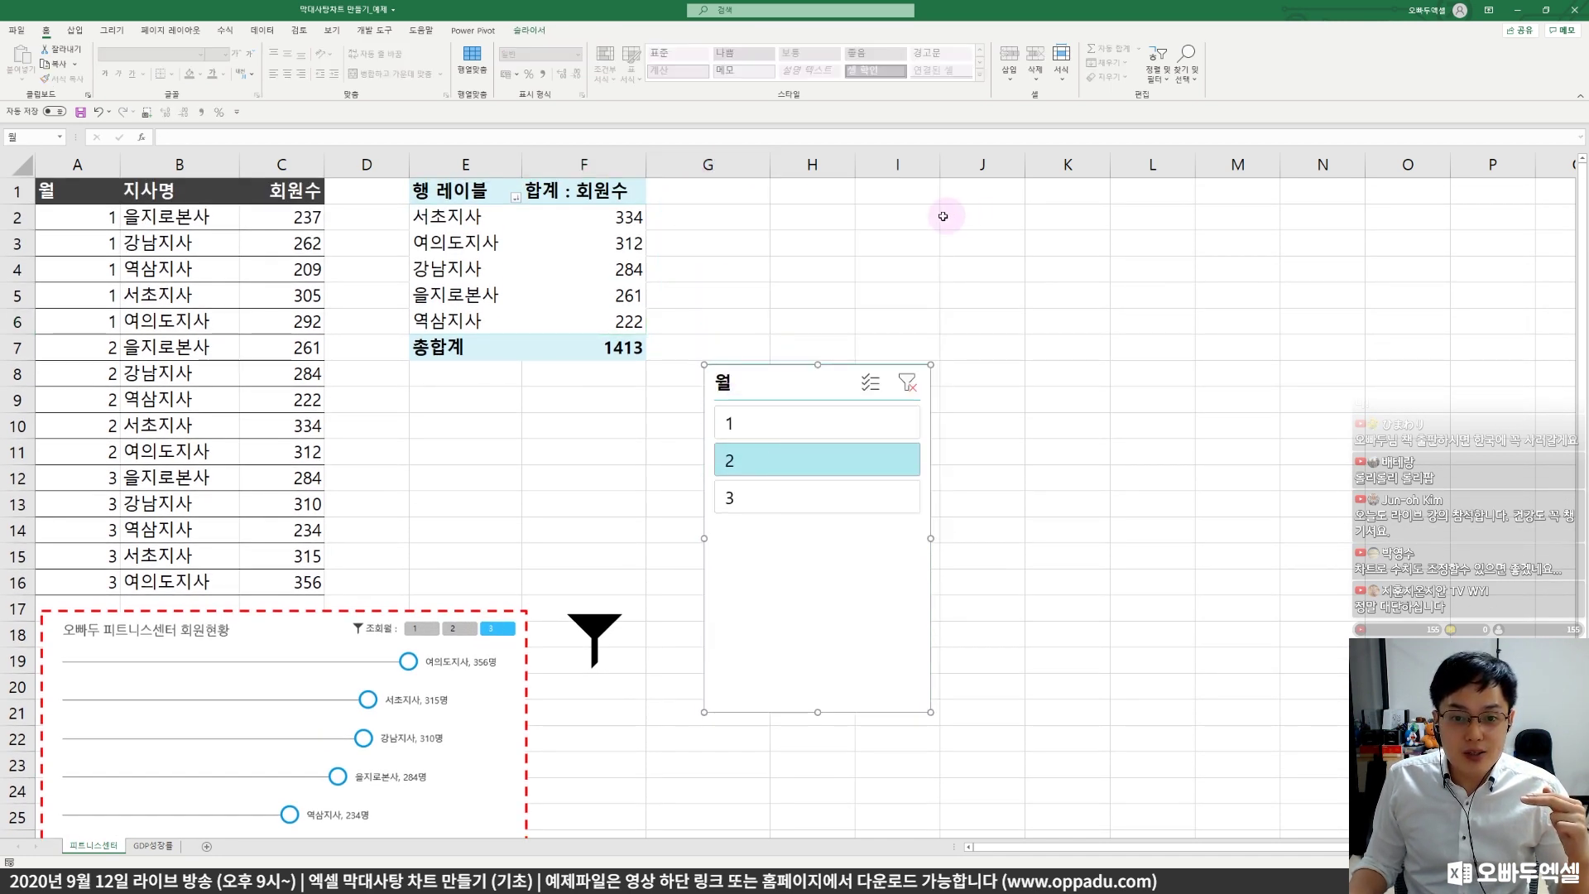
pyautogui.click(626, 240)
pyautogui.click(625, 224)
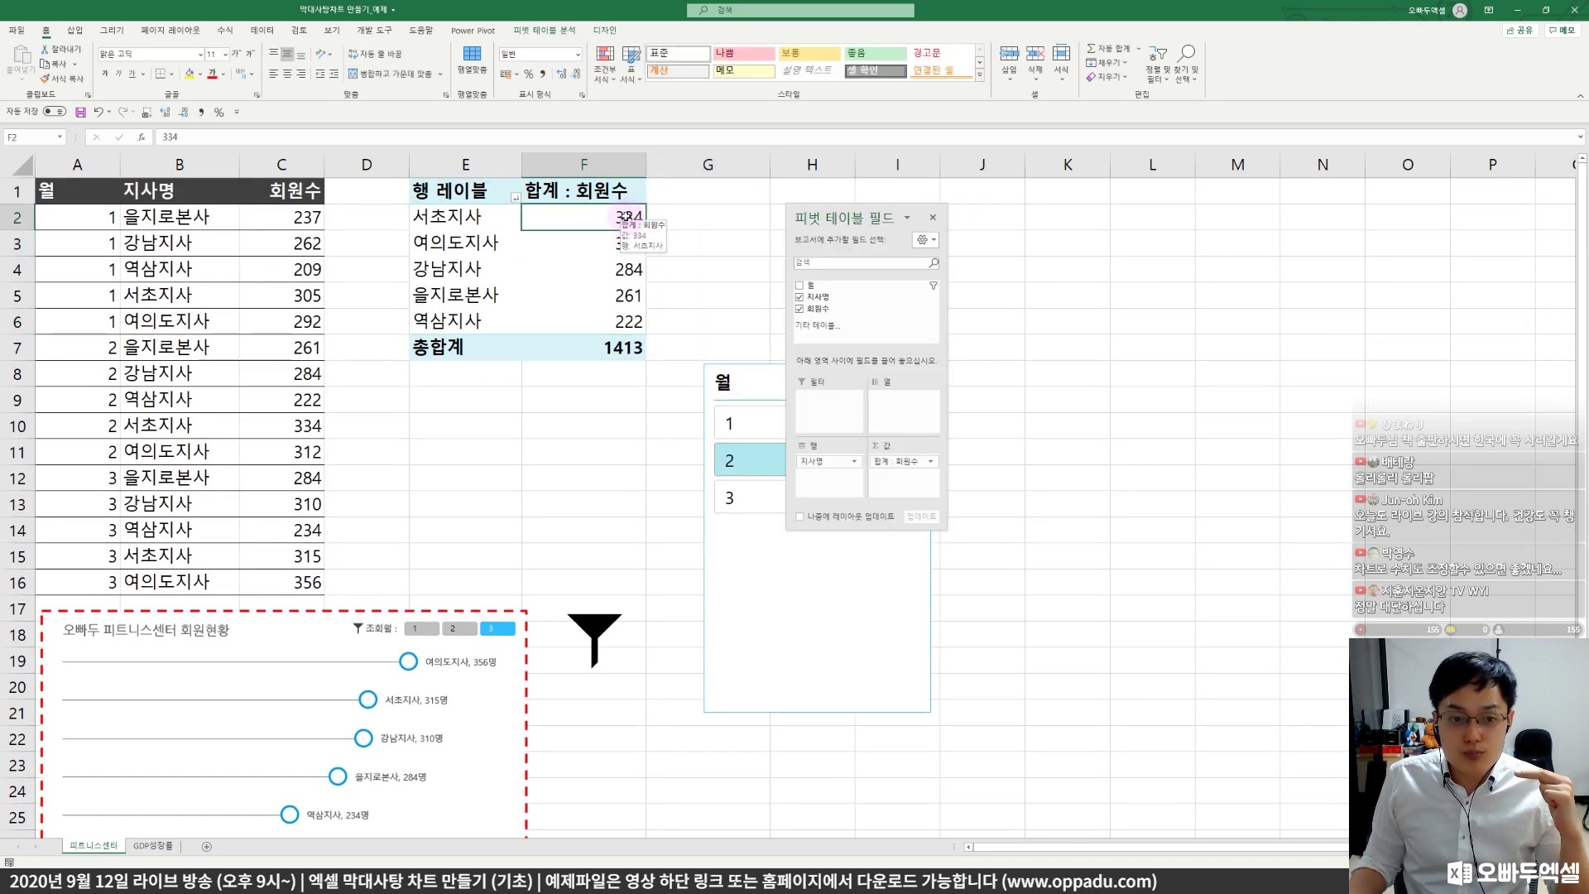
pyautogui.moveTo(828, 217); pyautogui.dragTo(1002, 254)
pyautogui.moveTo(609, 322); pyautogui.dragTo(500, 216)
pyautogui.click(502, 217)
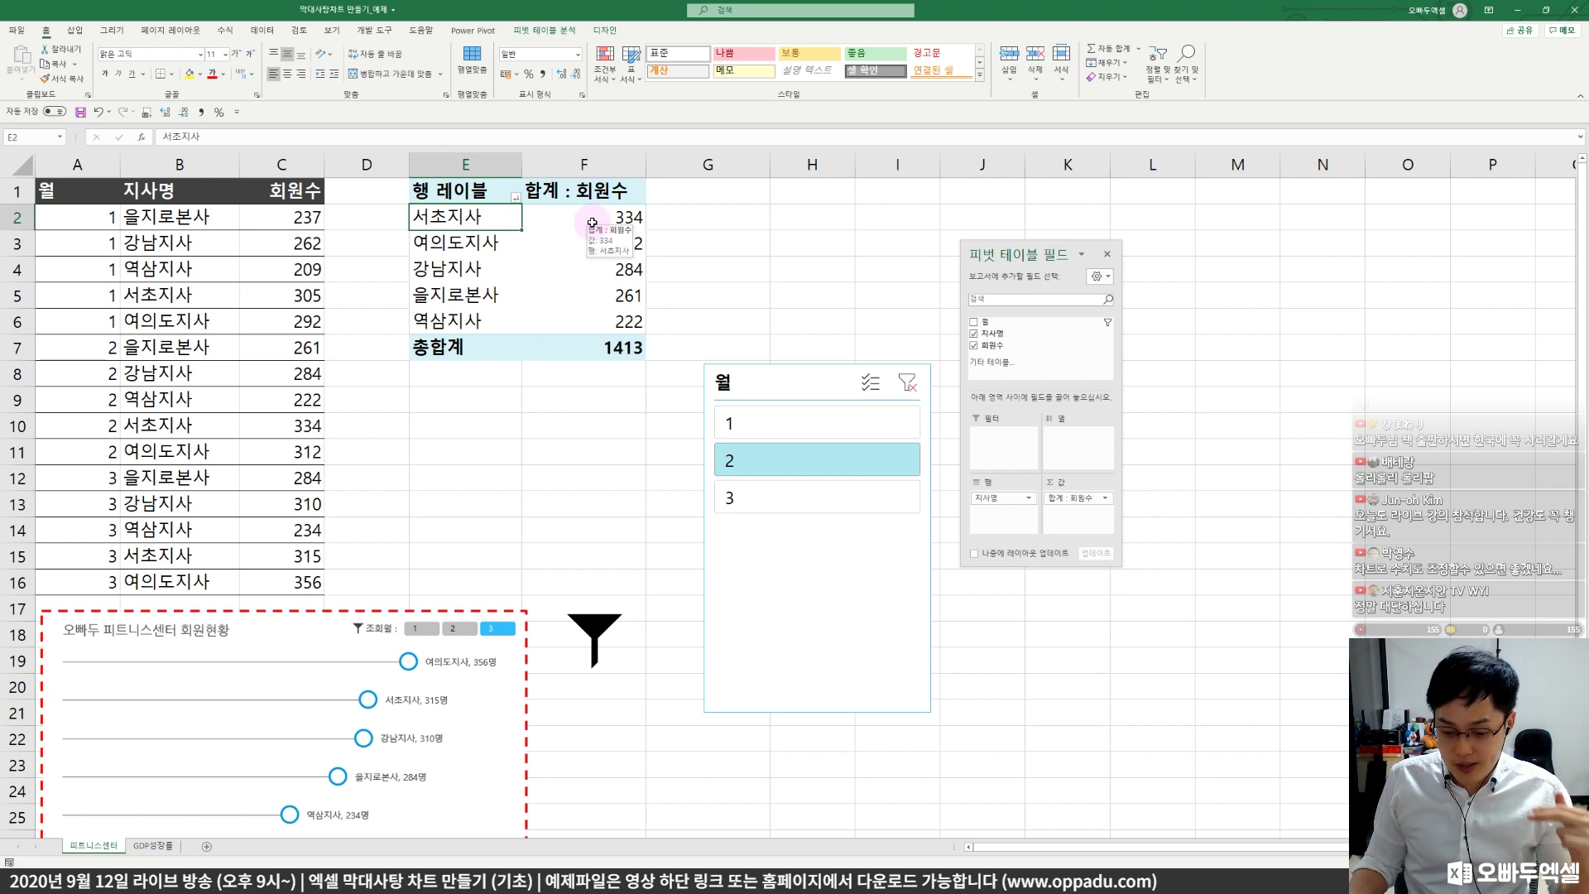
pyautogui.moveTo(593, 222); pyautogui.dragTo(497, 313)
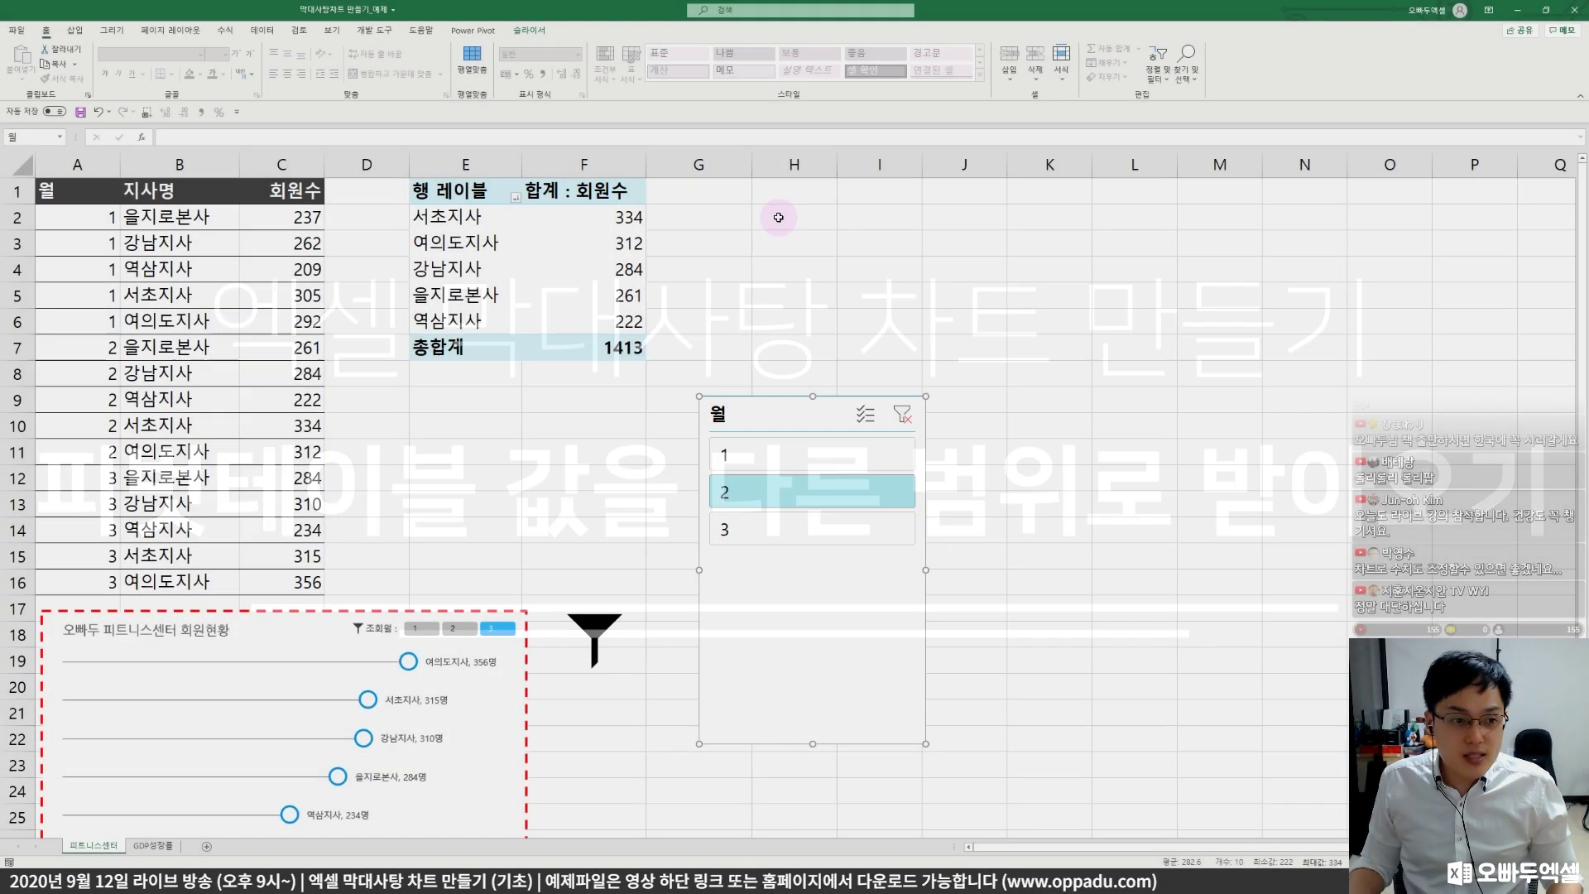
# - Link H2 to the first pivot row label with =E2 and fill the formula across H2:I6
pyautogui.click(778, 217)
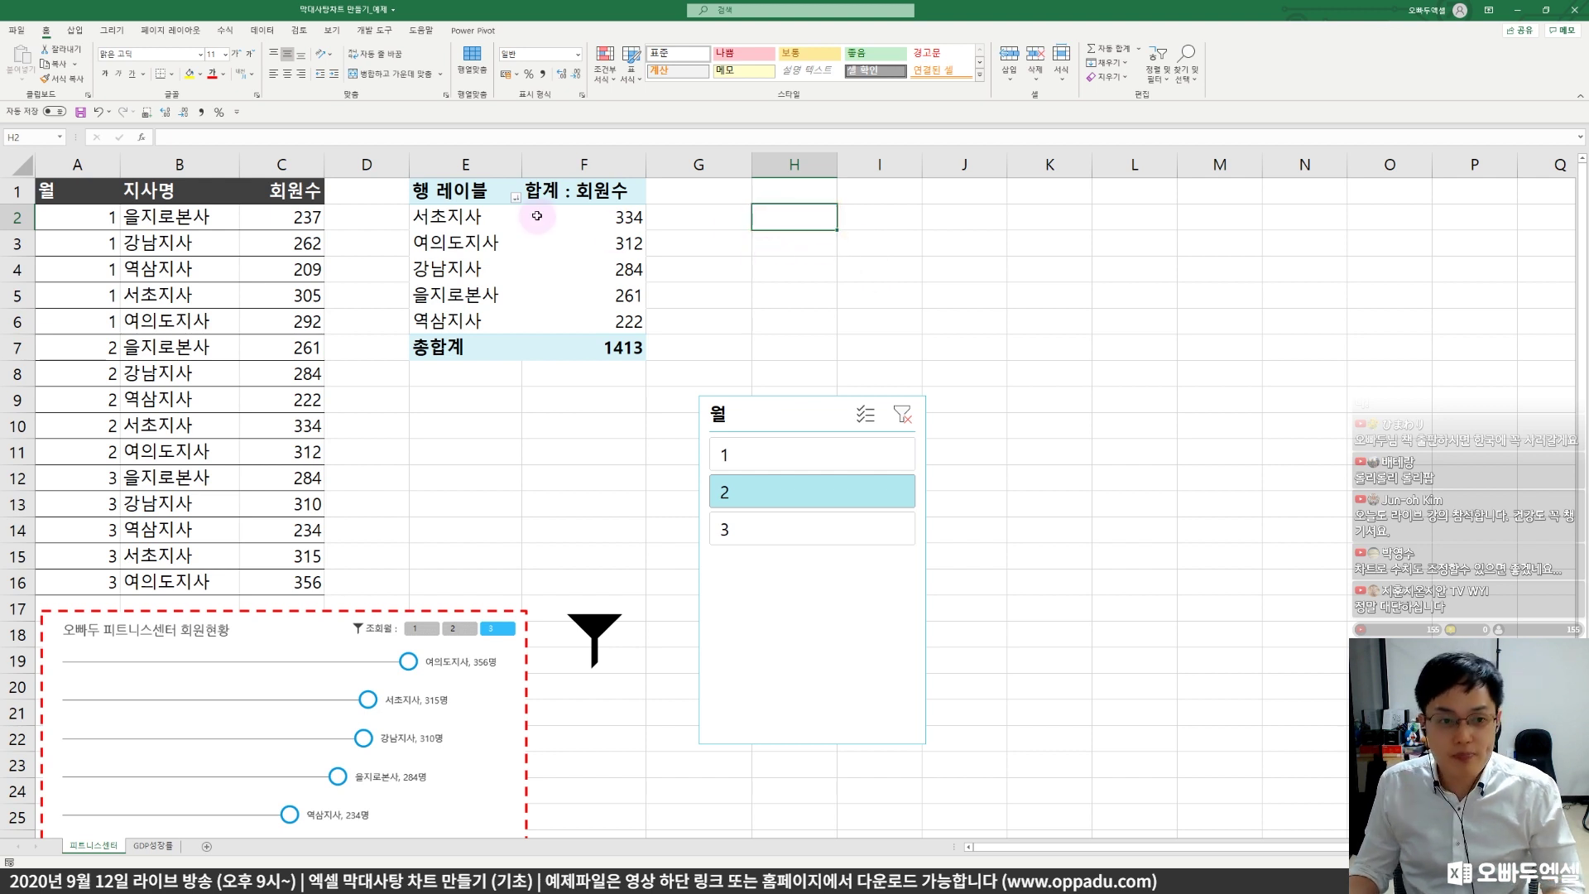
pyautogui.write('=')
pyautogui.click(494, 216)
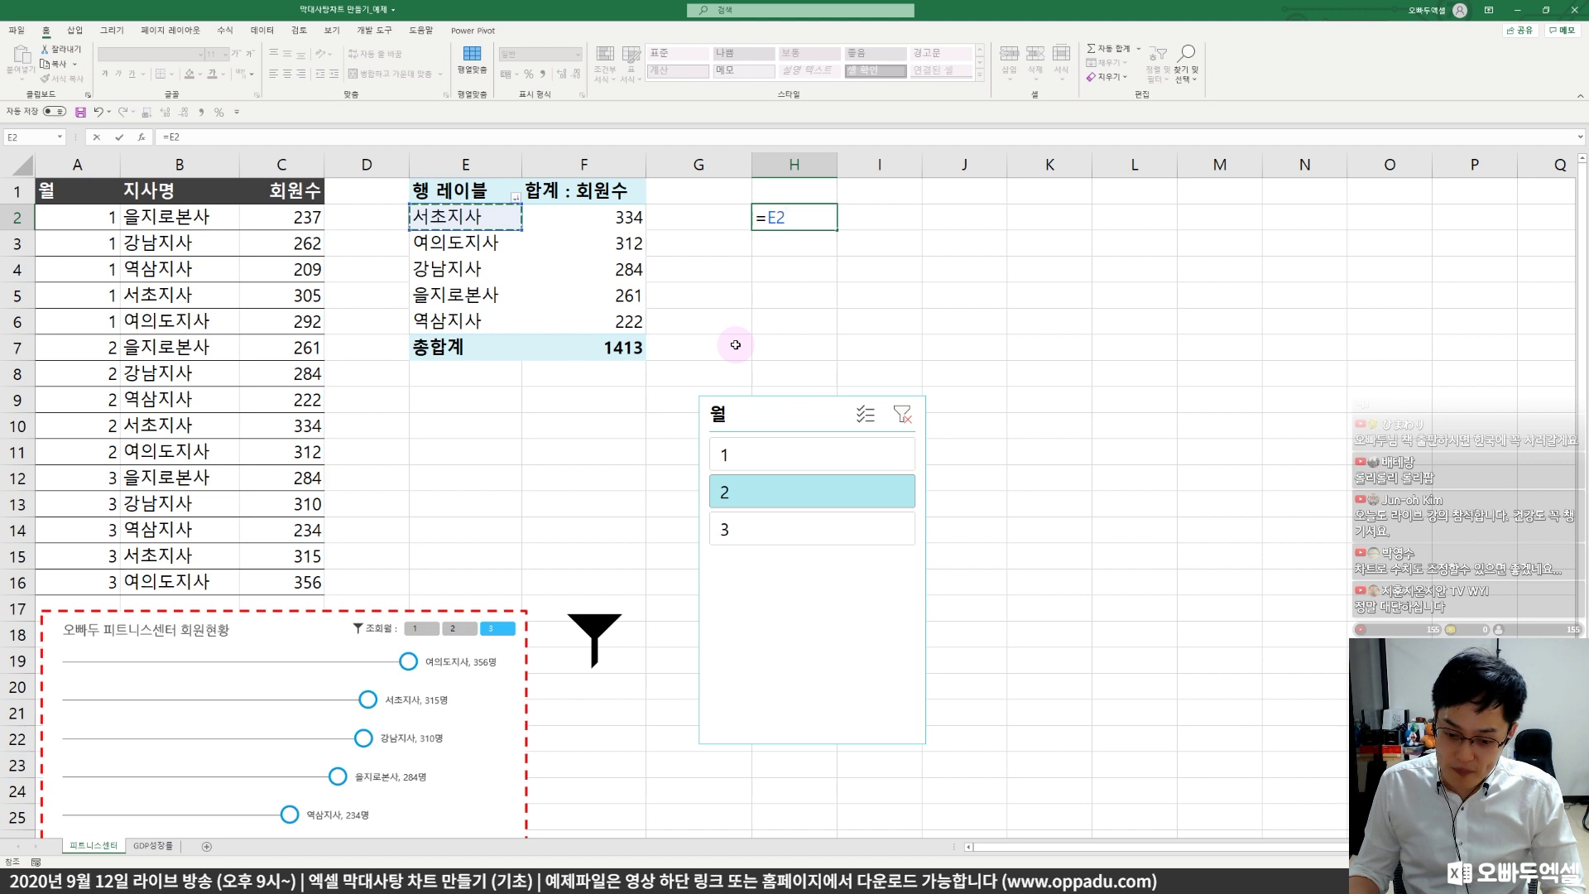
pyautogui.press('Return')
pyautogui.click(791, 217)
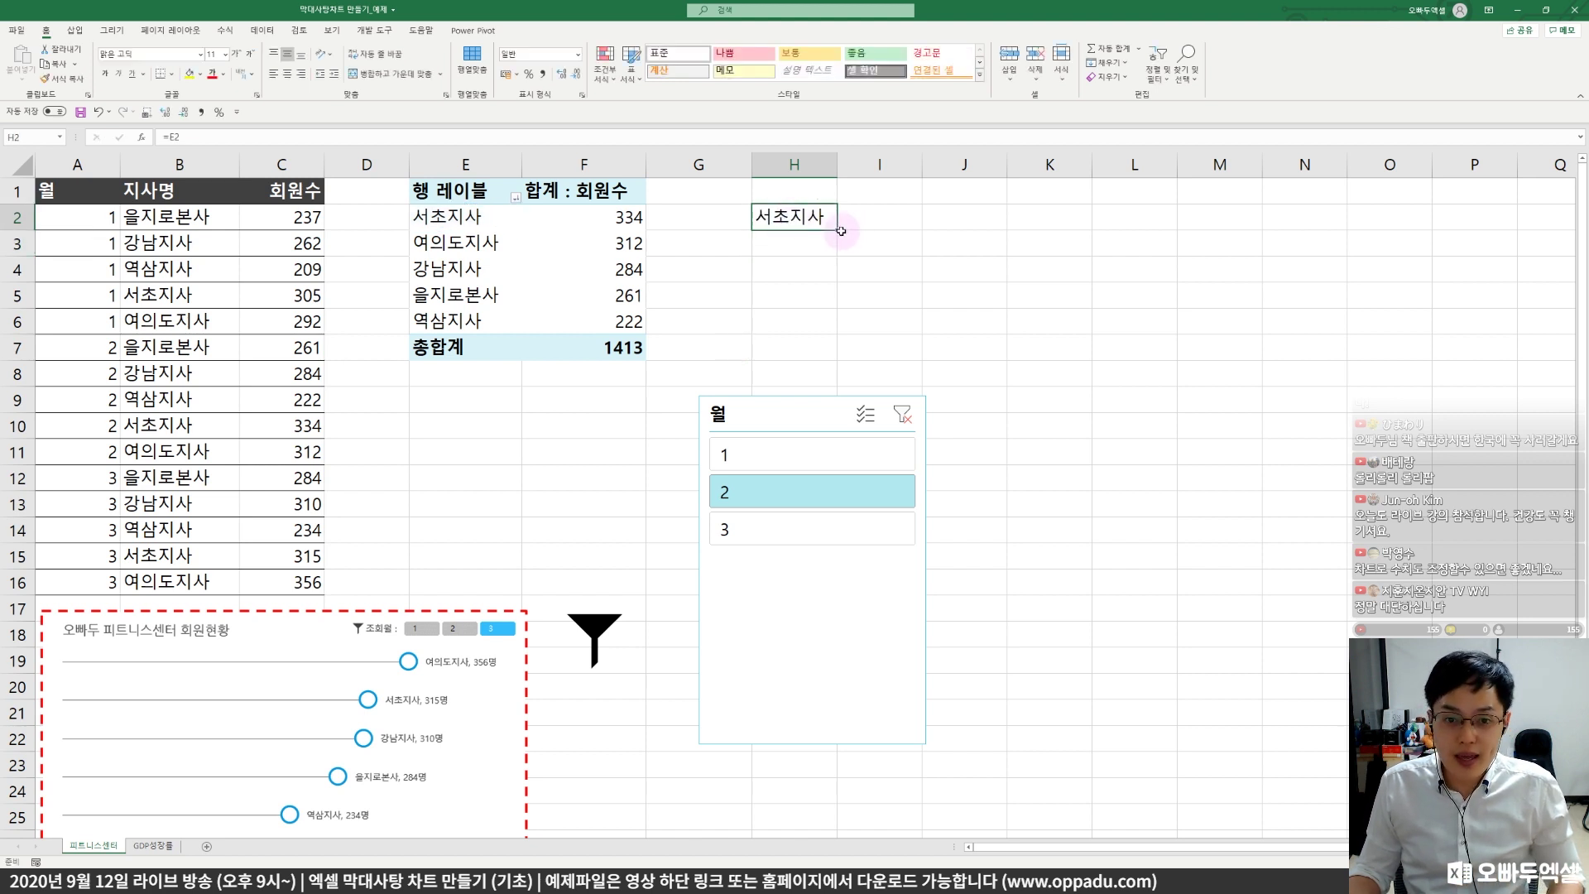
pyautogui.moveTo(837, 230); pyautogui.dragTo(900, 327)
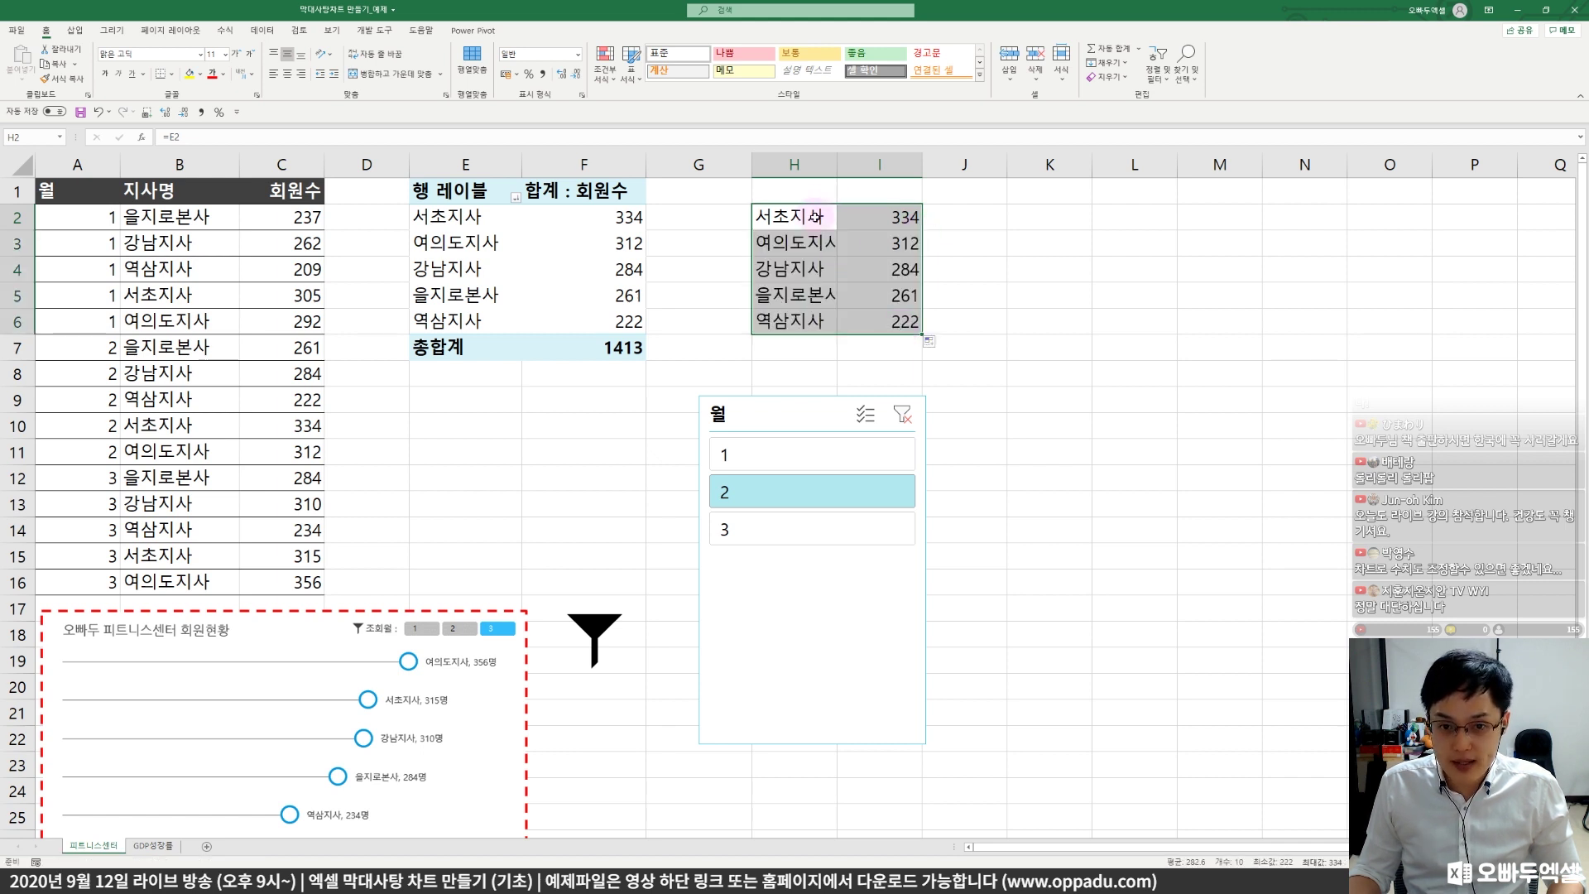
pyautogui.click(816, 217)
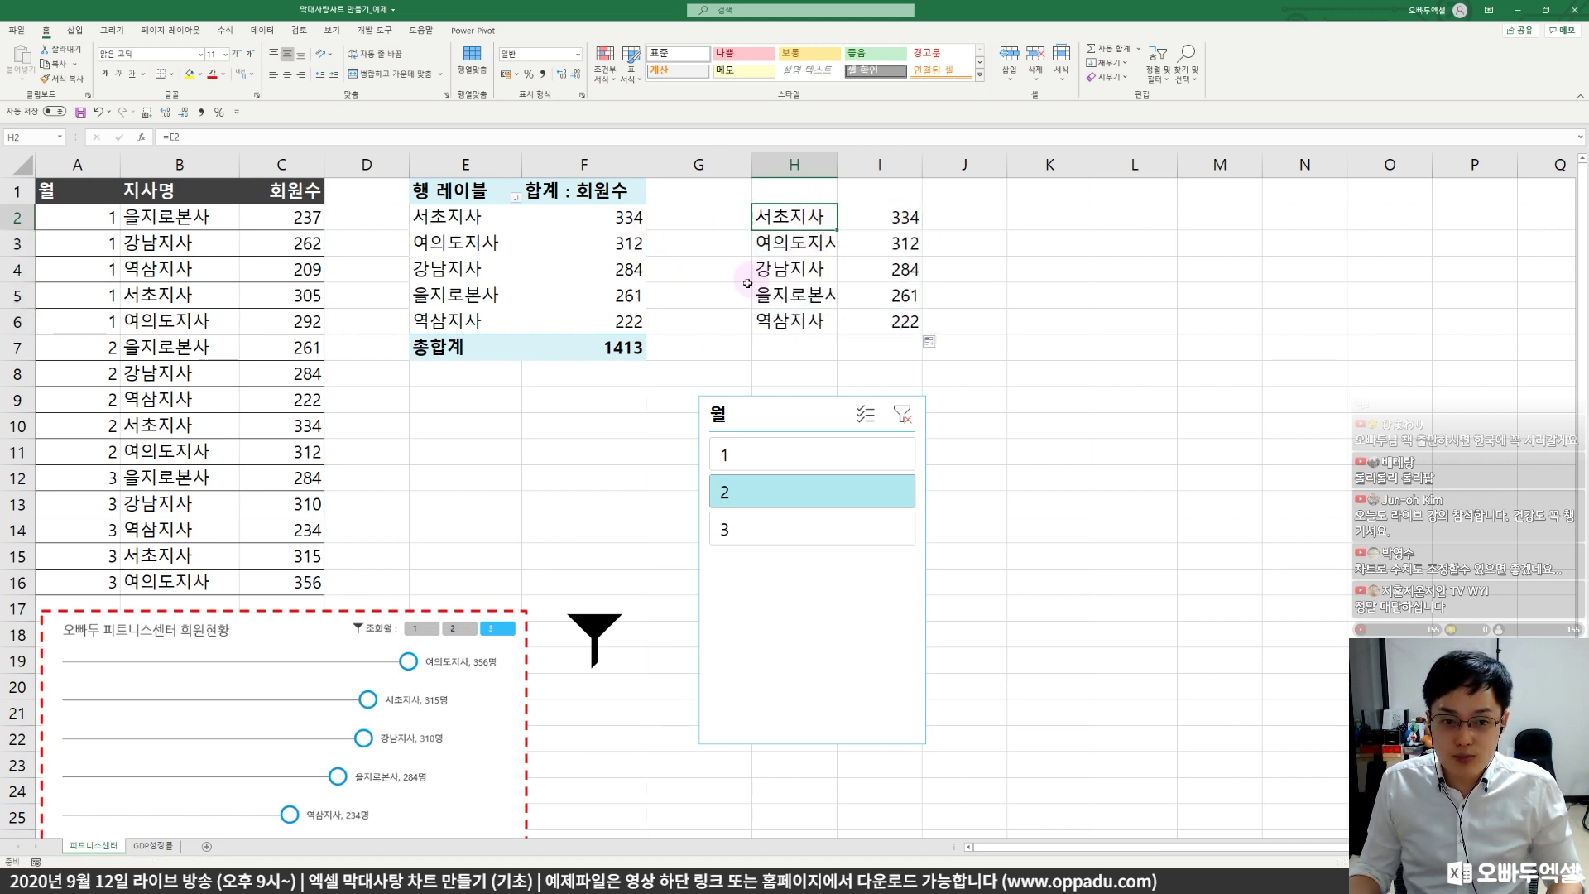
# - Check that the linked range H2:I6 follows the 월 slicer by switching between months, leaving month 3 selected
pyautogui.click(755, 452)
pyautogui.click(820, 488)
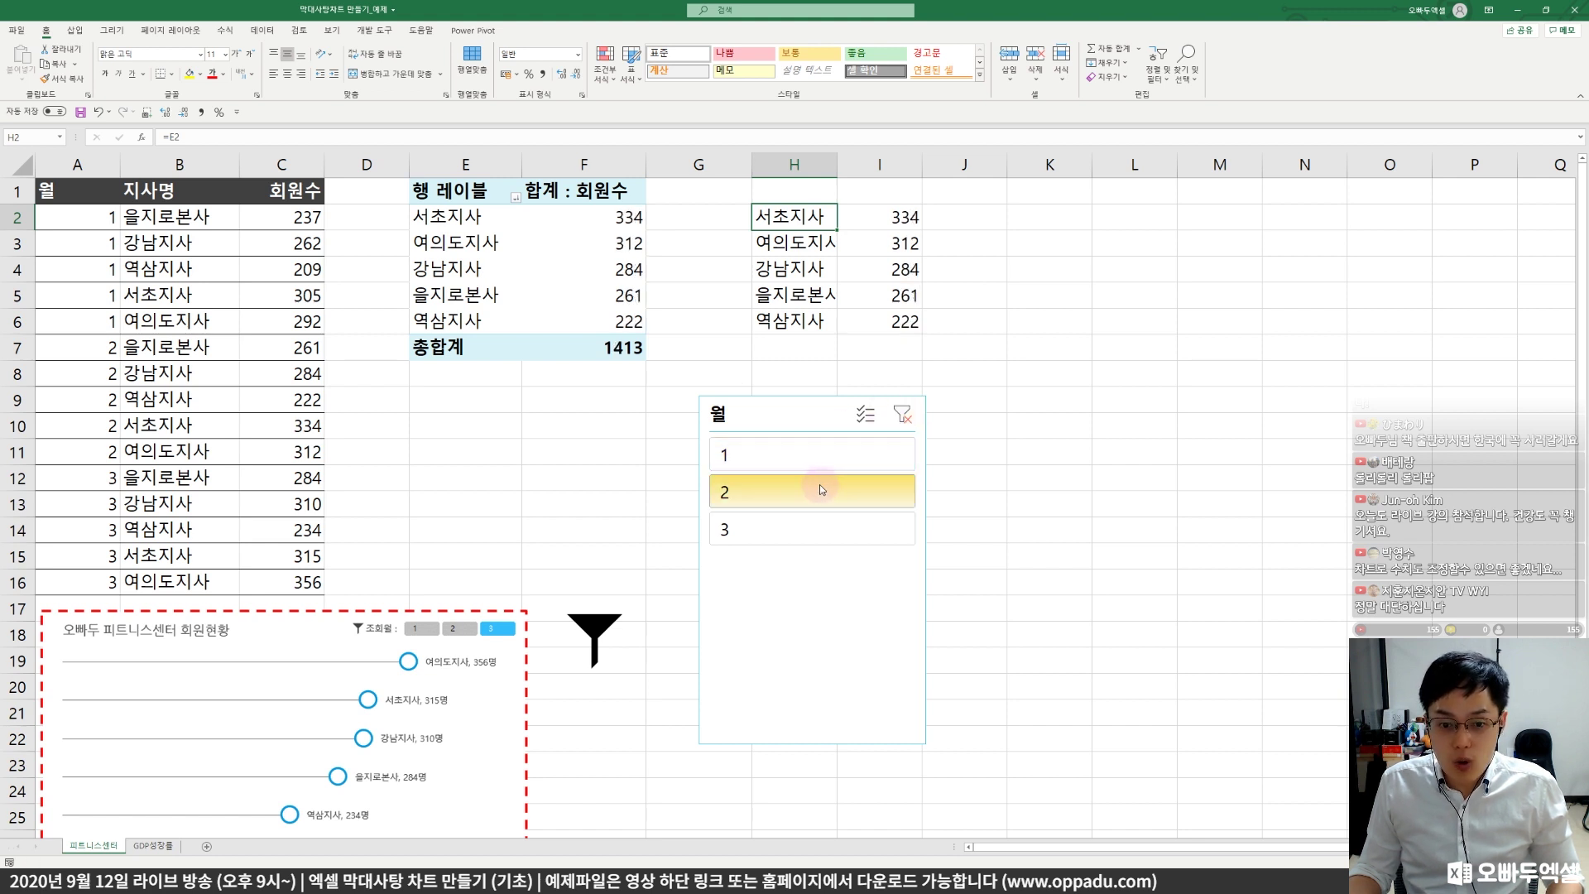
pyautogui.click(807, 528)
pyautogui.click(807, 455)
pyautogui.click(803, 491)
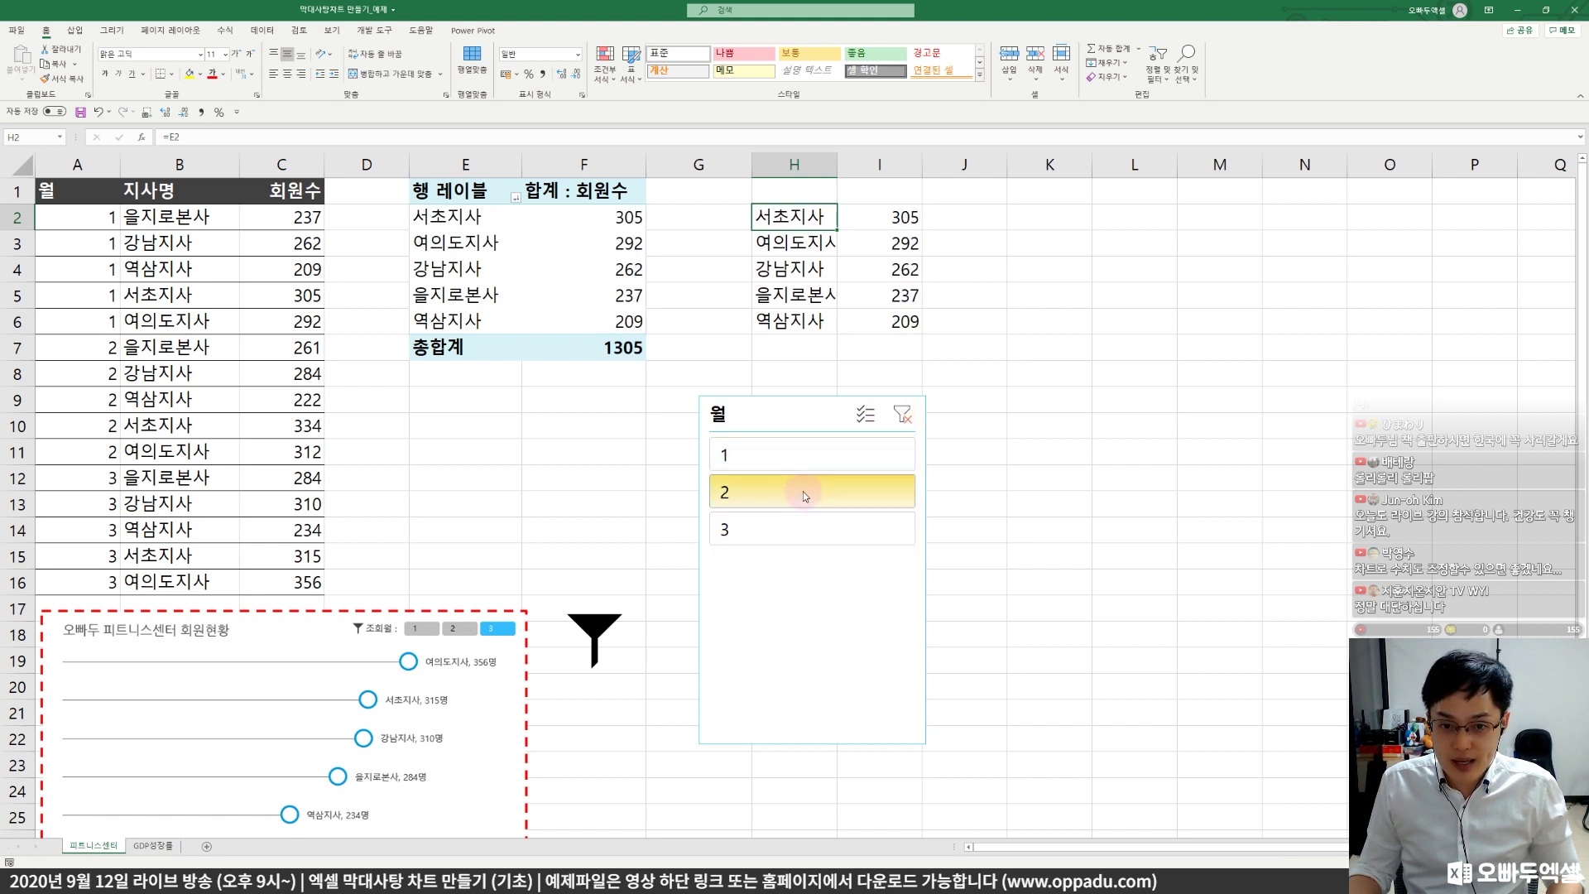
pyautogui.click(801, 528)
pyautogui.hotkey('shift', 'Down')
pyautogui.hotkey('shift', 'Down')
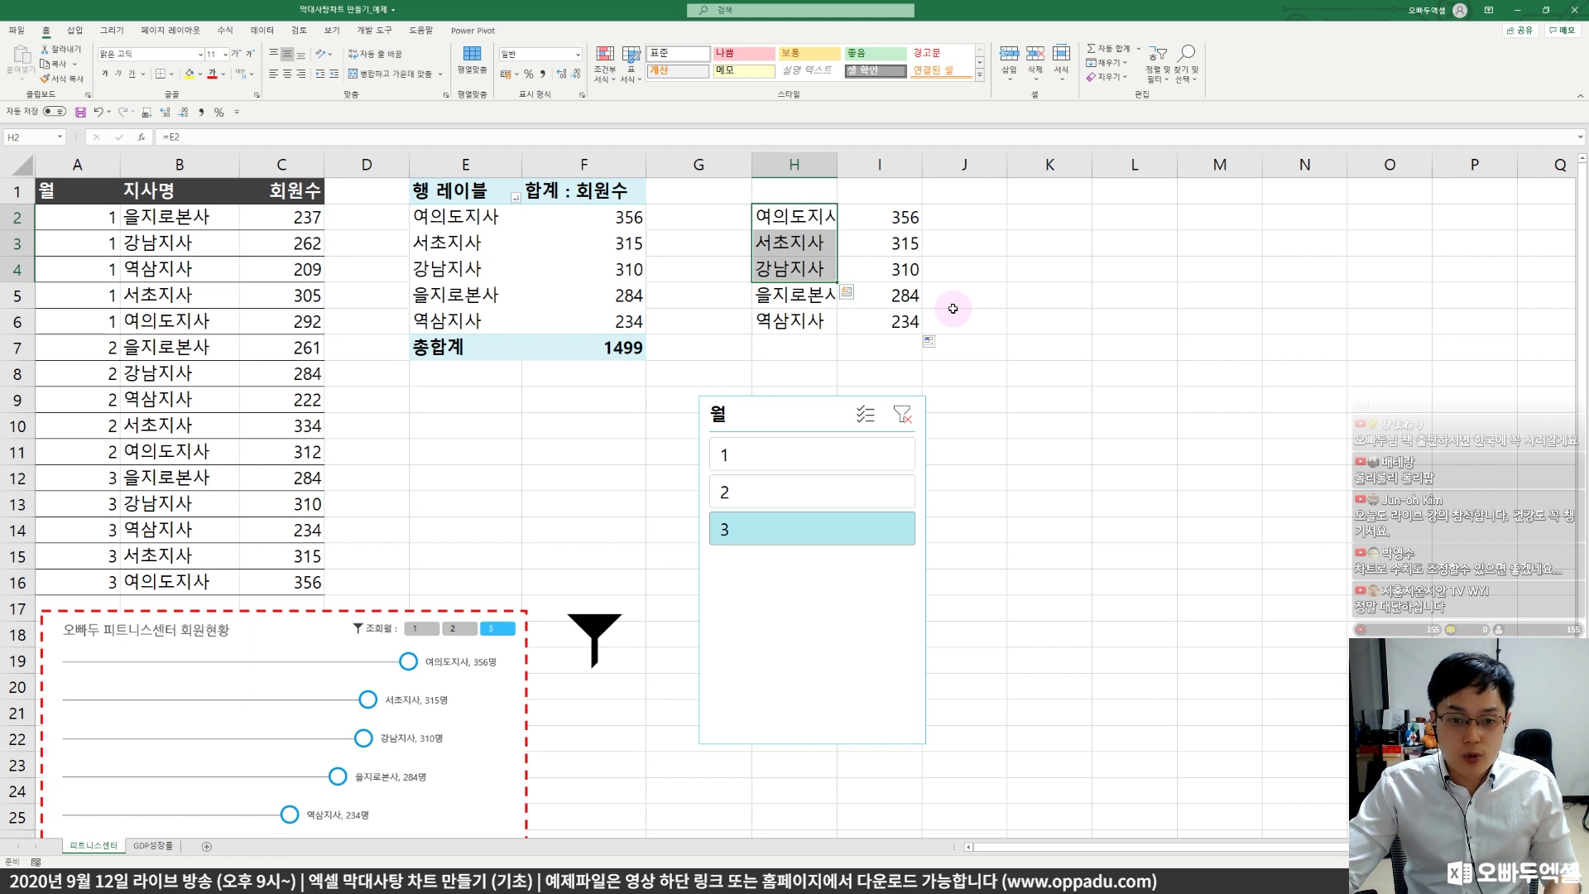
# - Enter the label 더미 in H7, directly below the linked branch names
pyautogui.click(760, 349)
pyautogui.write('e')
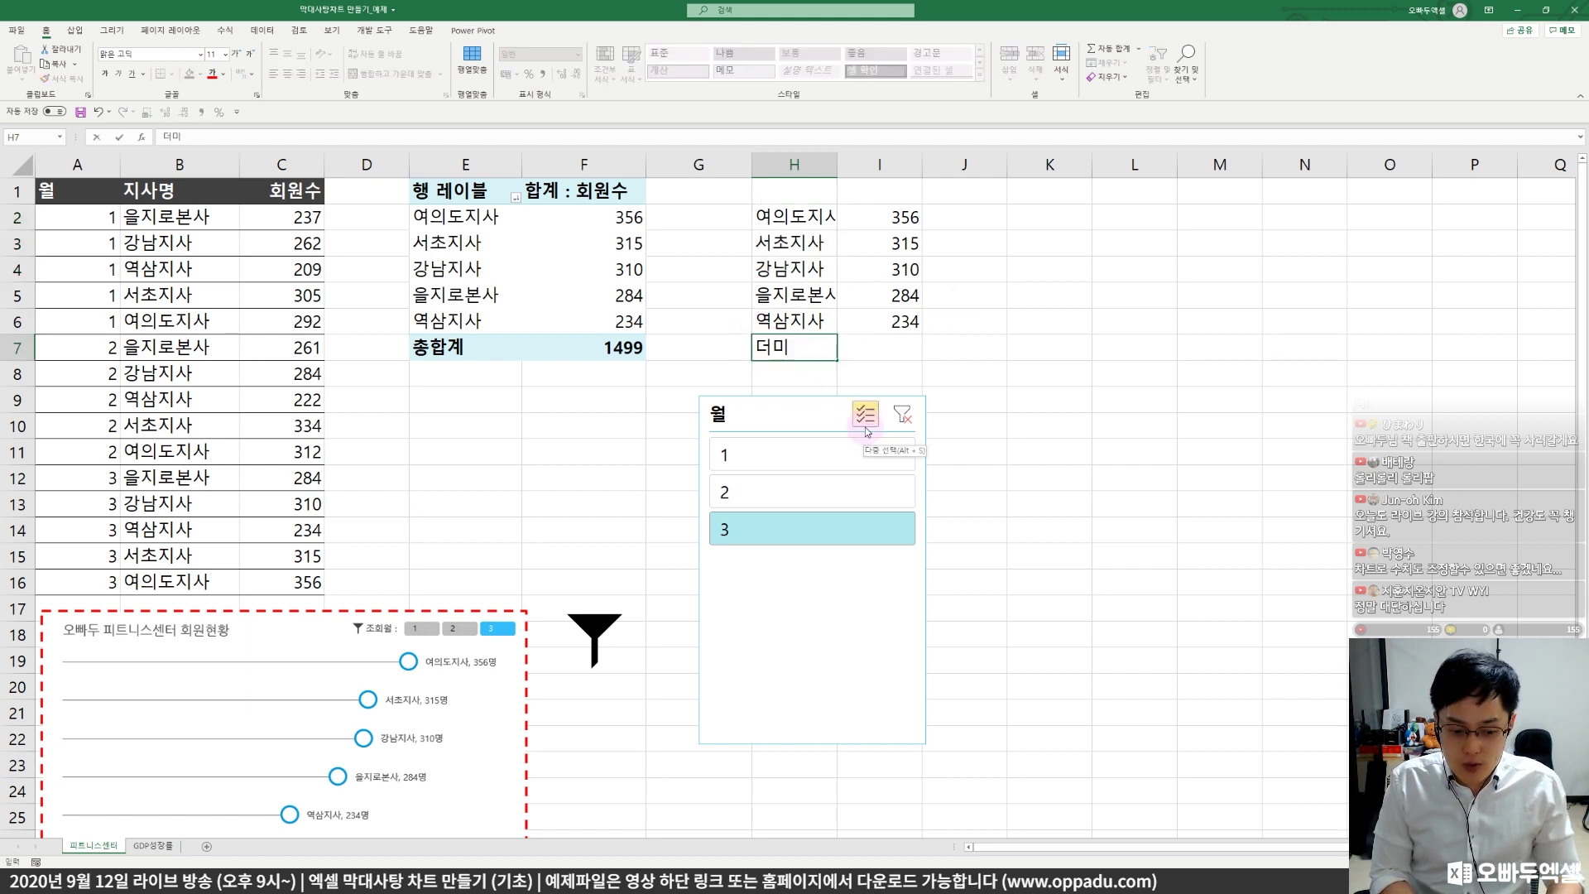
pyautogui.write('미')
pyautogui.press('Return')
pyautogui.press('Up')
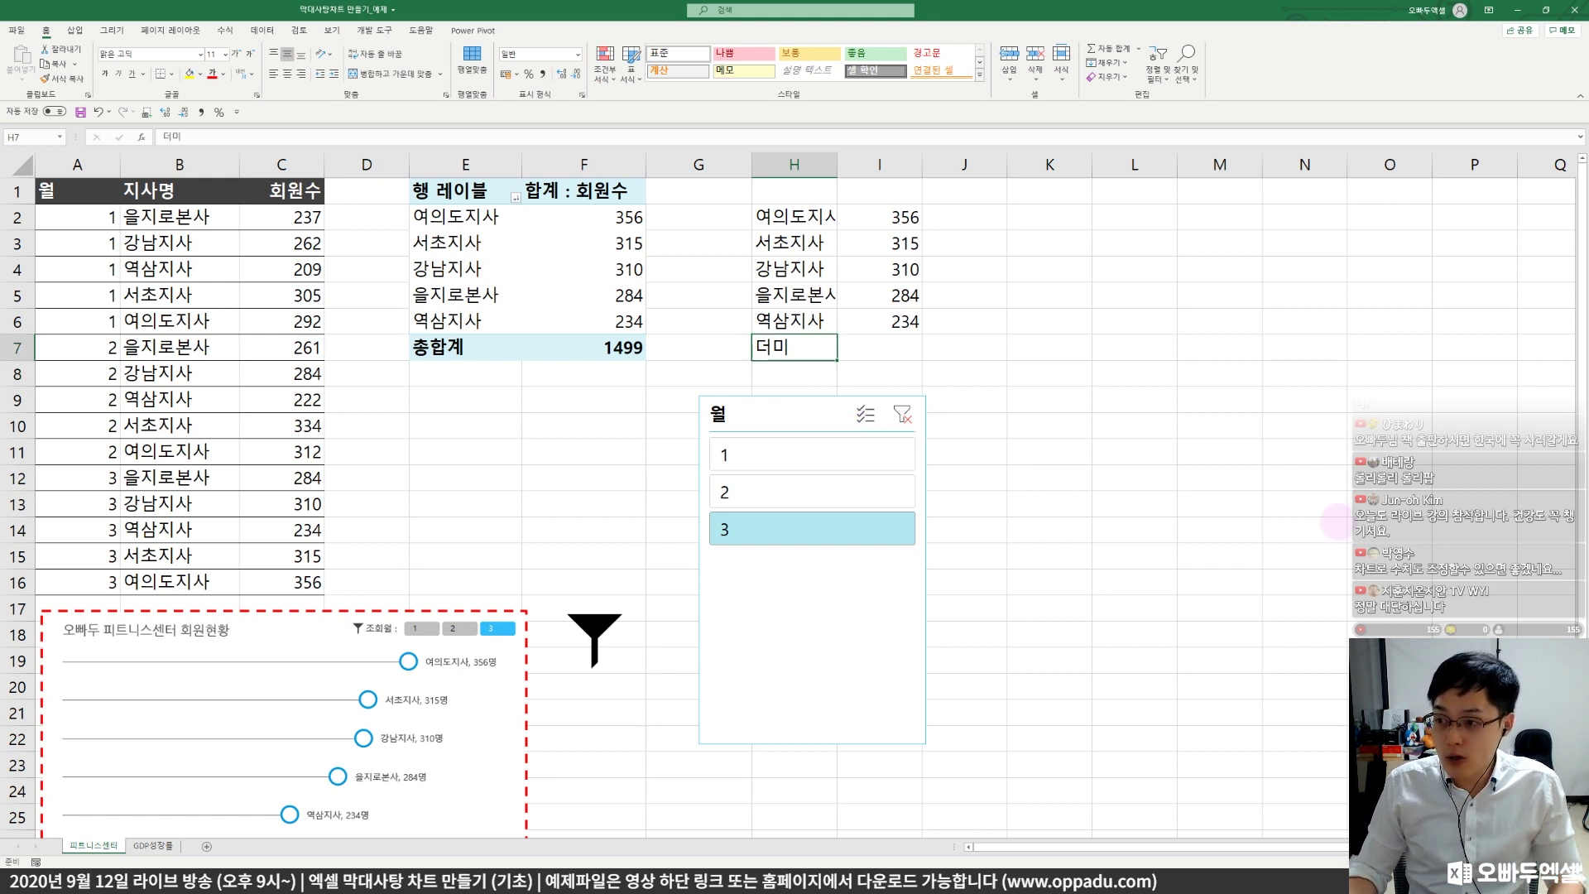
pyautogui.click(866, 427)
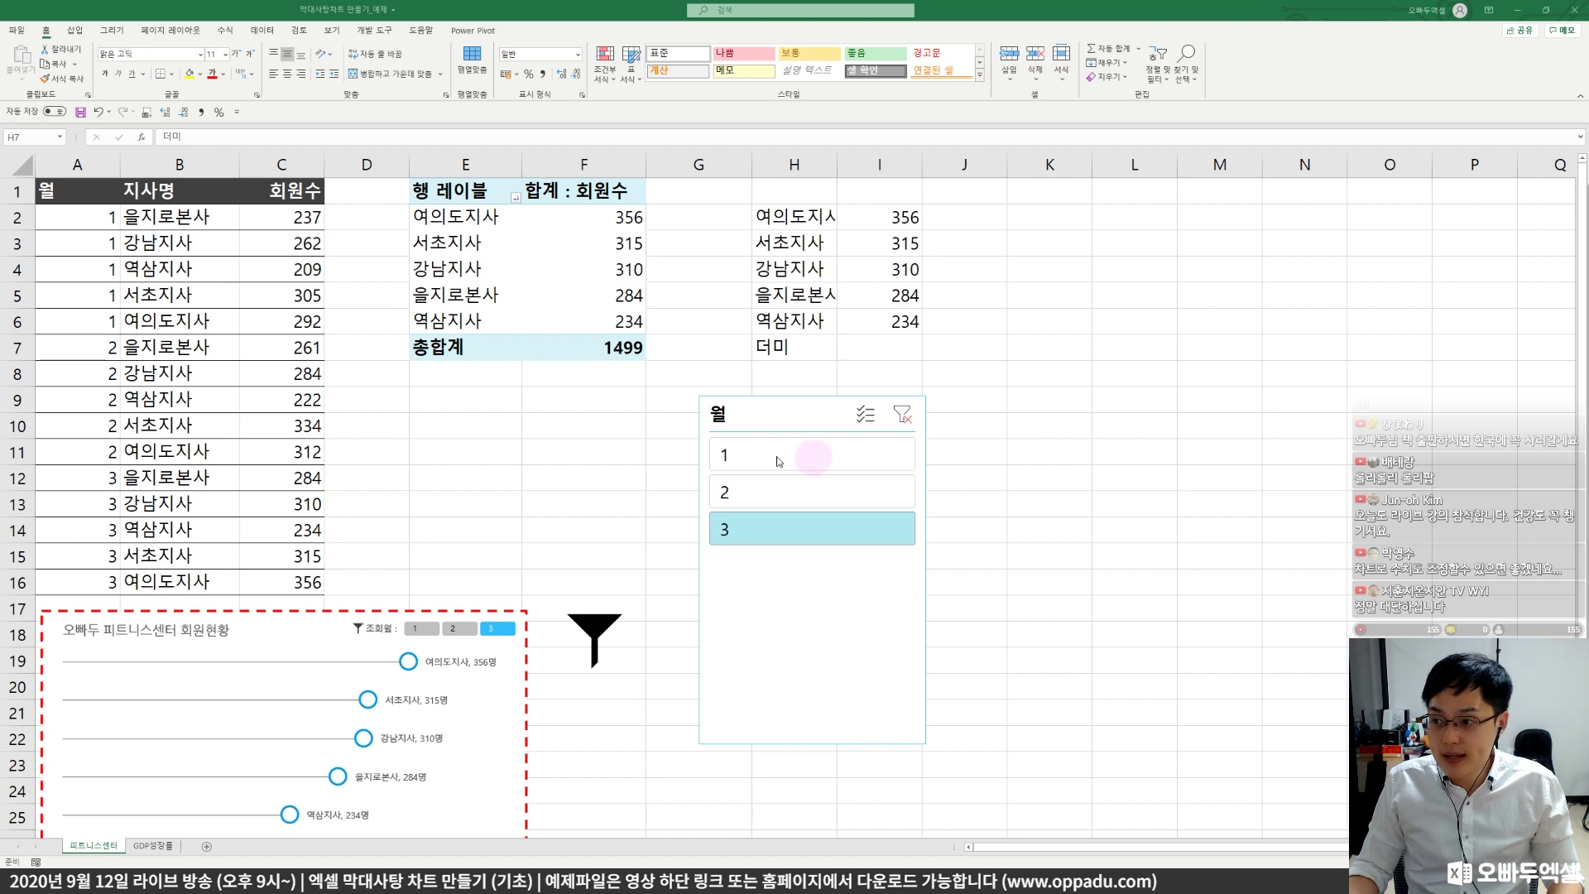
pyautogui.click(791, 348)
# - Add the headers 지사 in H1 and 회원수 in I1 above the linked range
pyautogui.click(774, 189)
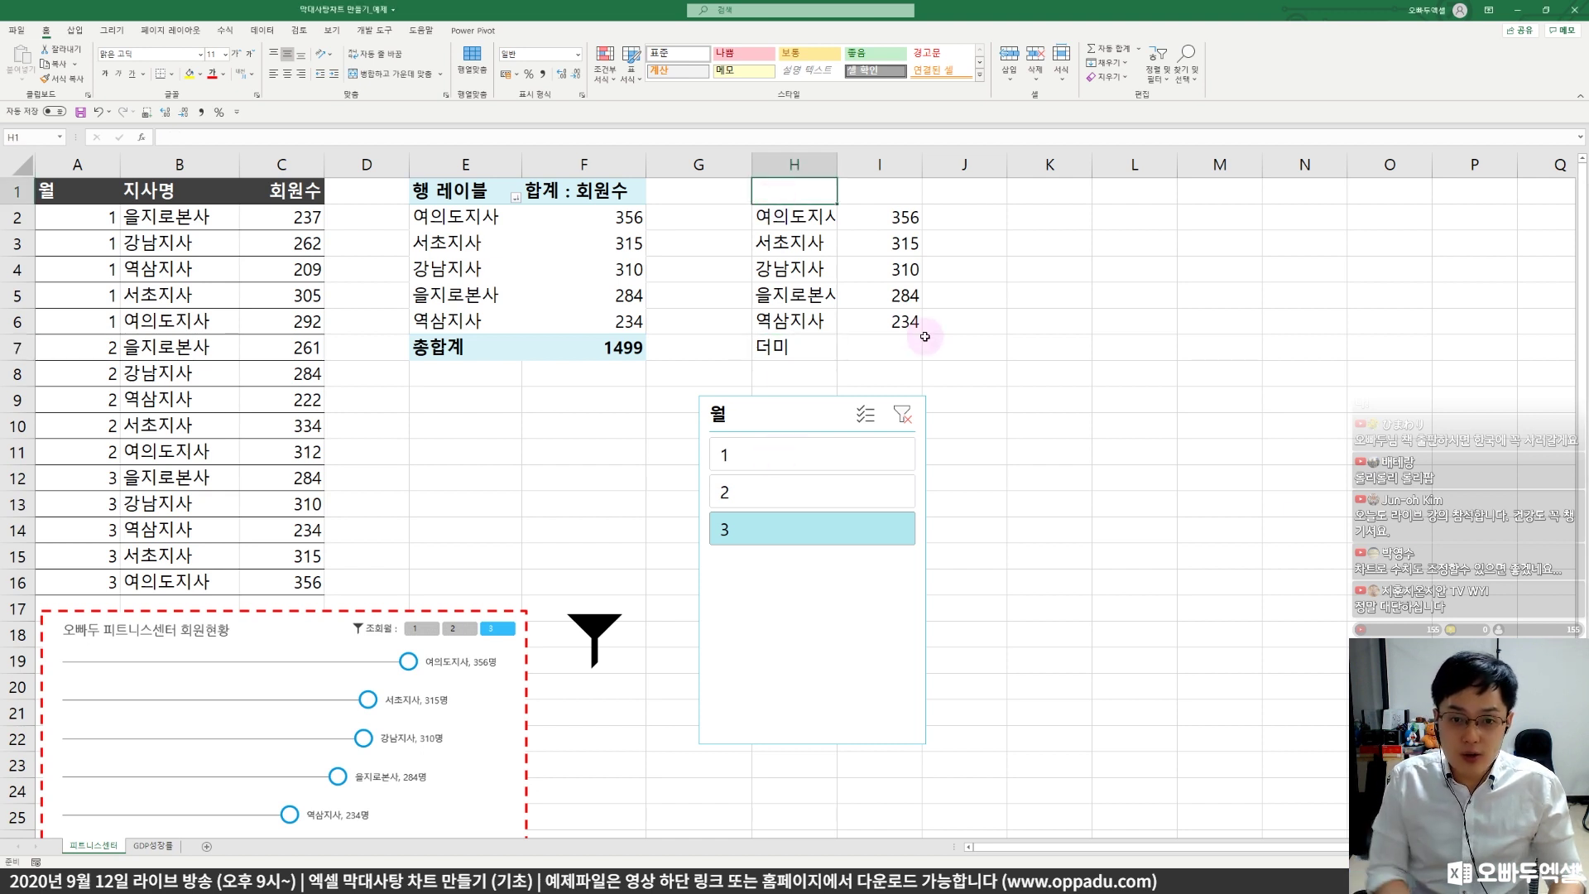
pyautogui.write('ㅎ')
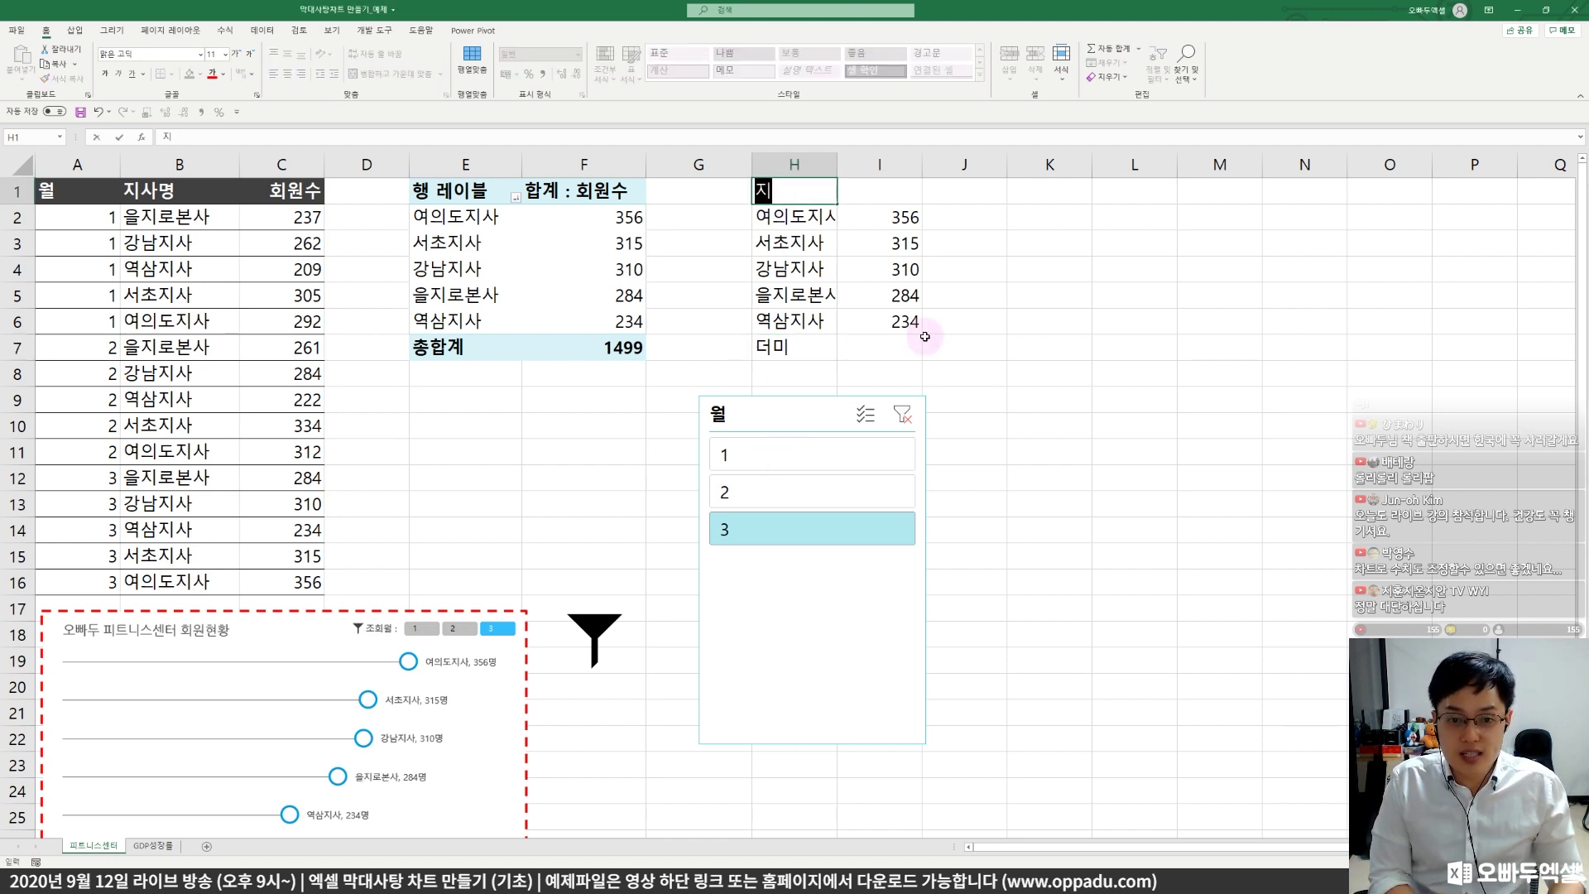
pyautogui.write('사')
pyautogui.press('Tab')
pyautogui.write('회')
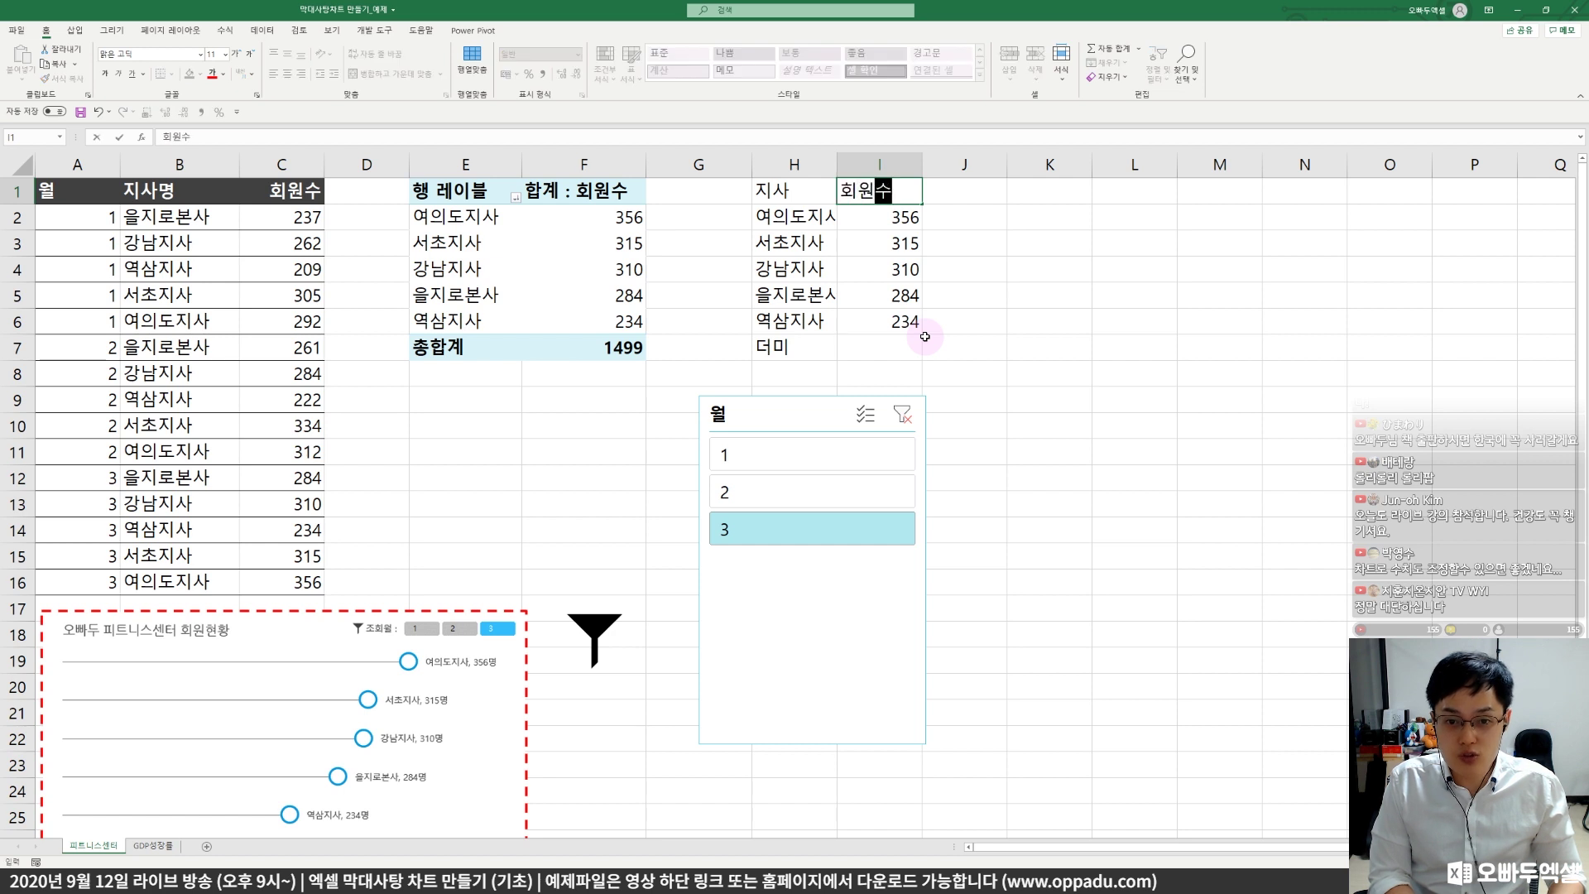
pyautogui.press('Return')
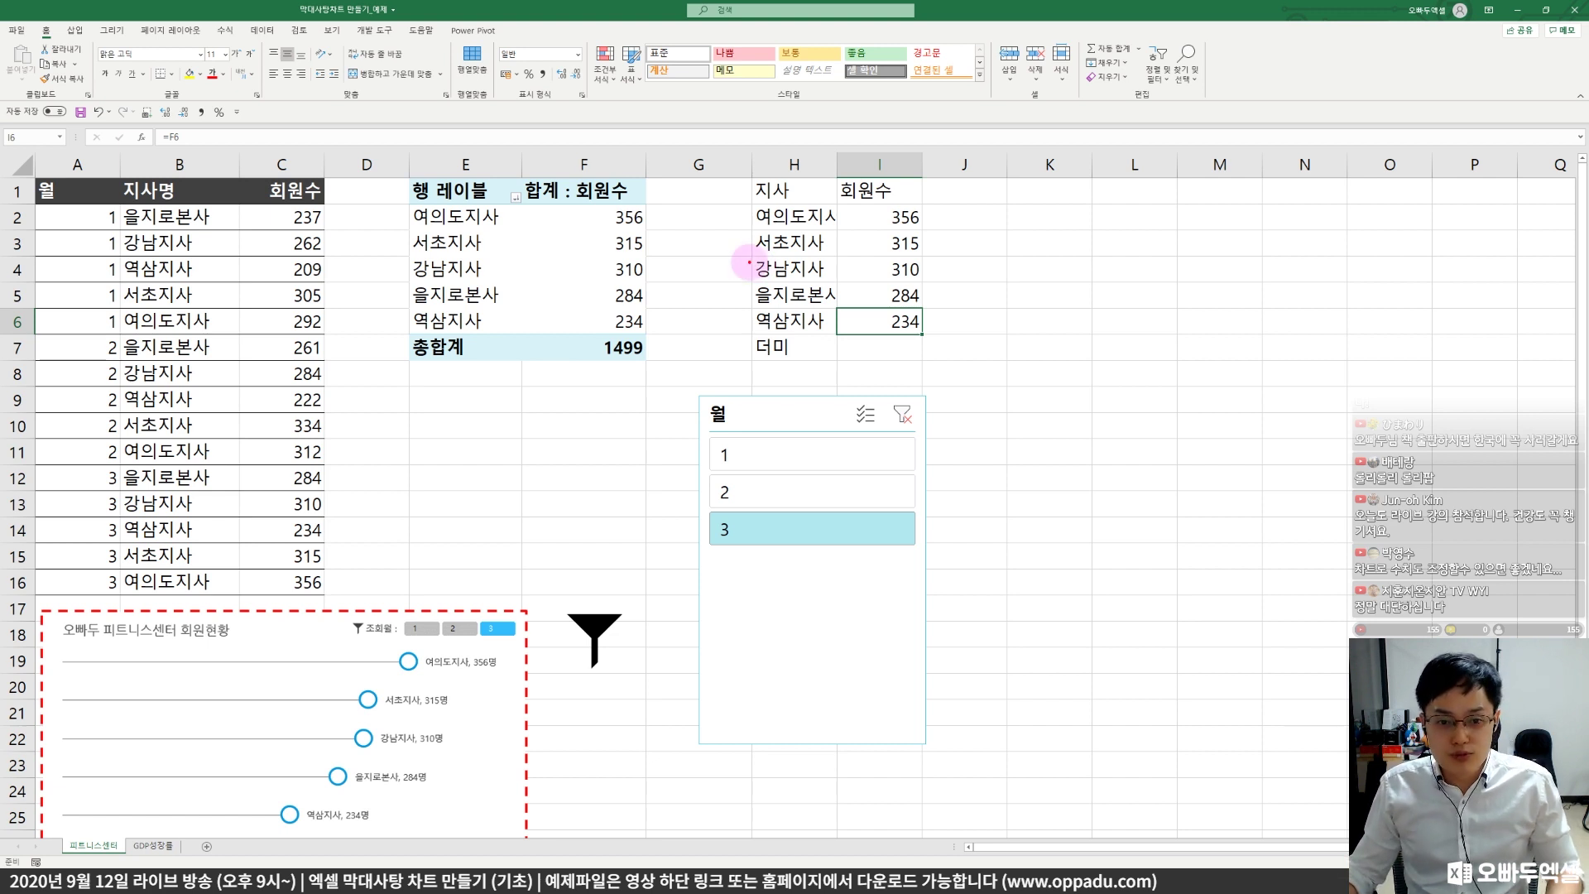
pyautogui.moveTo(587, 237); pyautogui.dragTo(542, 562)
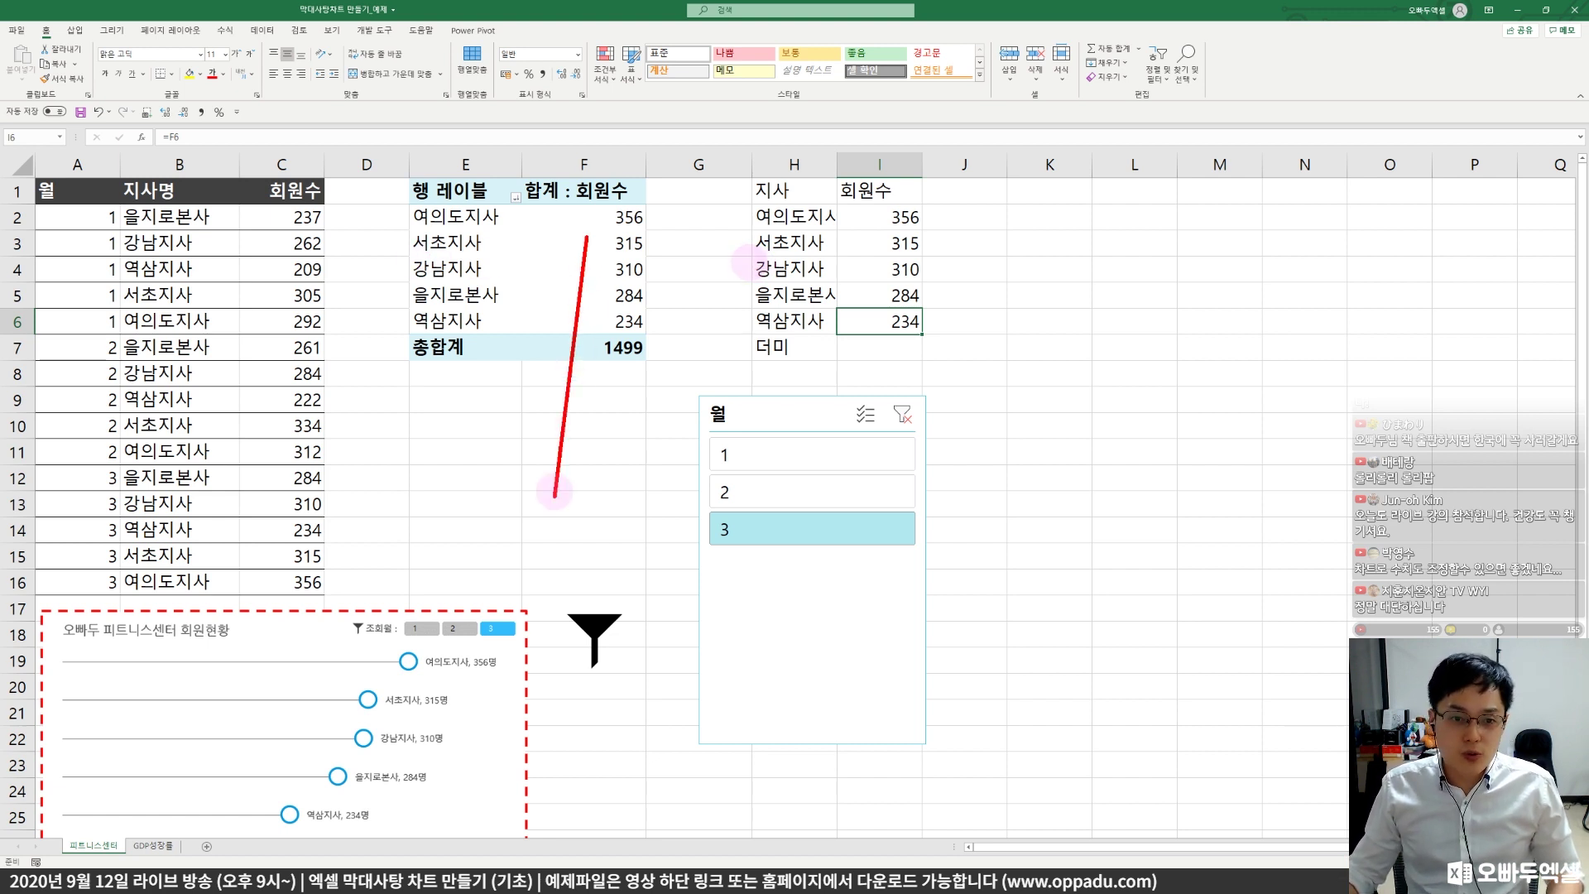
pyautogui.moveTo(609, 221)
pyautogui.mouseDown()
pyautogui.moveTo(593, 566)
pyautogui.moveTo(1132, 565)
pyautogui.moveTo(1119, 591)
pyautogui.mouseUp()
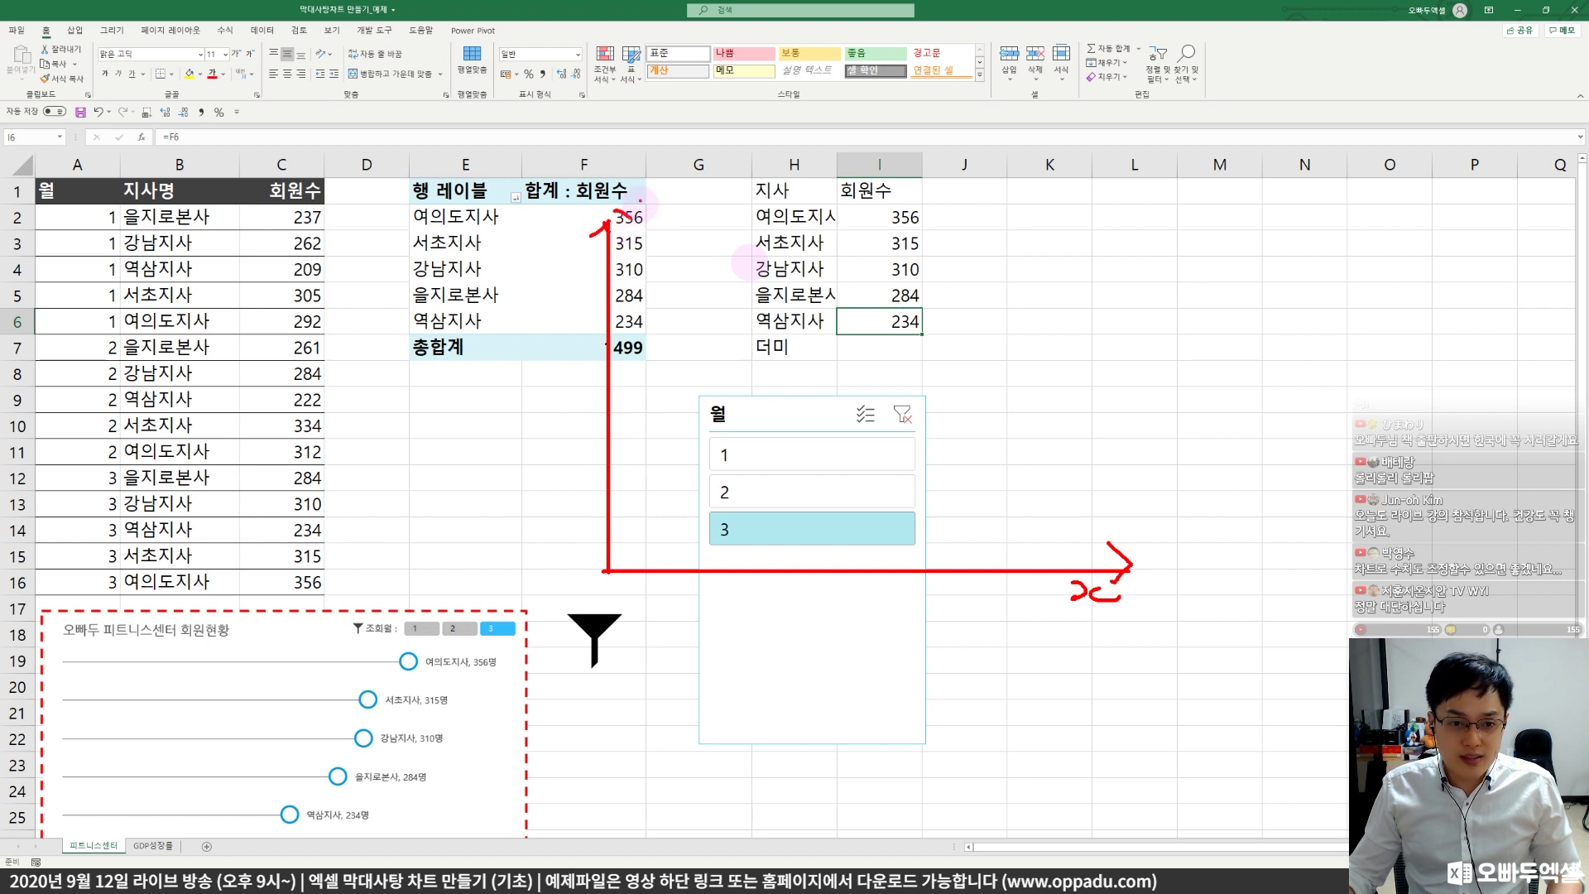
pyautogui.moveTo(642, 201); pyautogui.dragTo(664, 236)
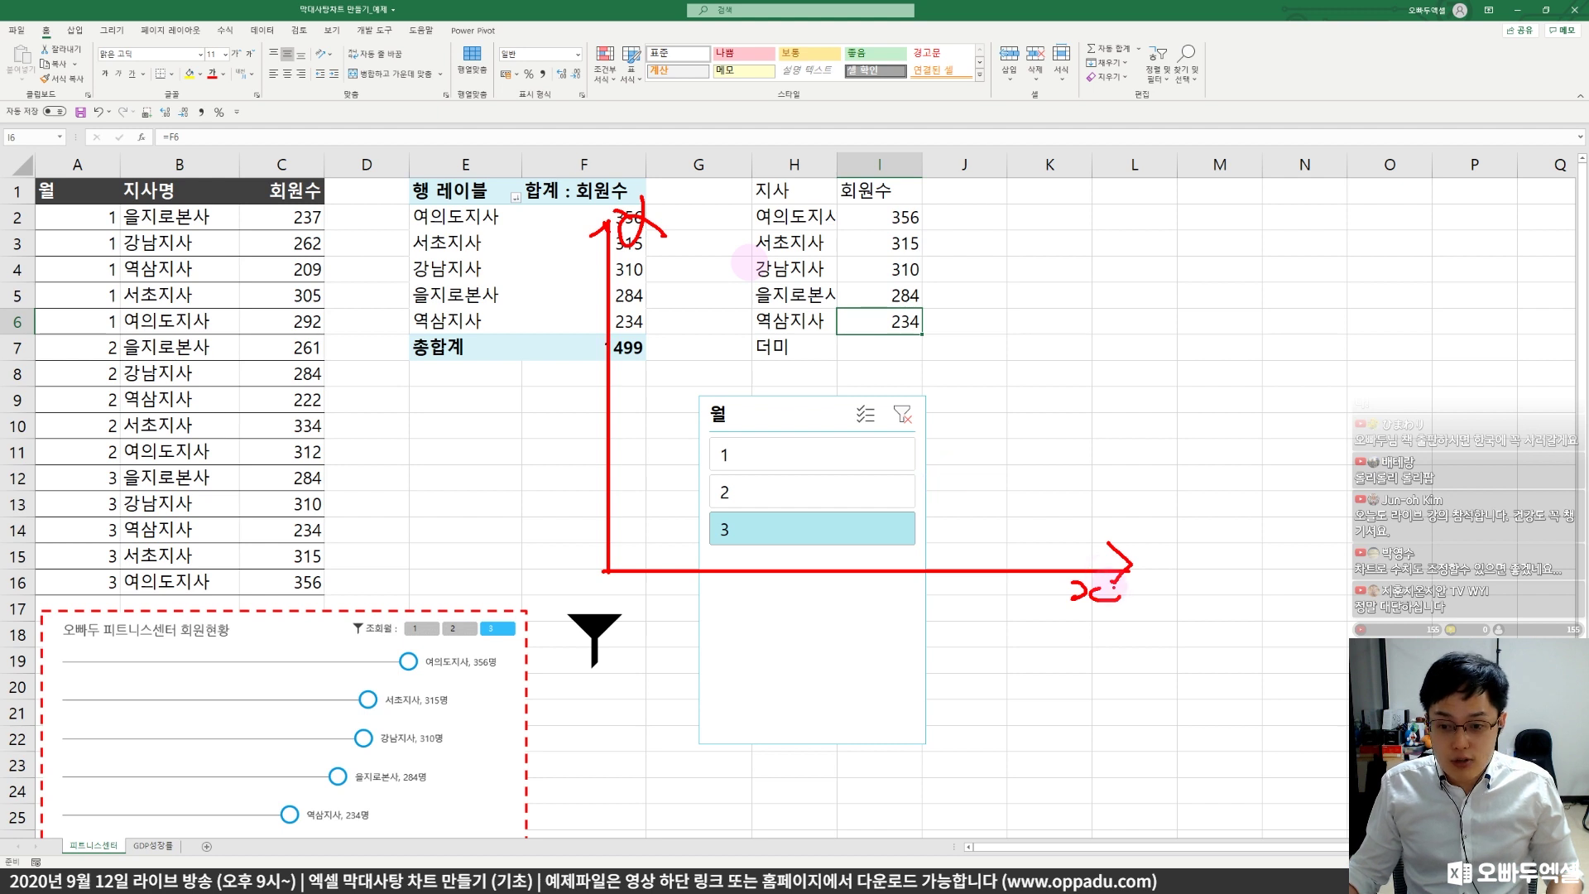
pyautogui.moveTo(1132, 608)
pyautogui.mouseDown()
pyautogui.moveTo(1067, 548)
pyautogui.moveTo(1092, 642)
pyautogui.moveTo(1127, 619)
pyautogui.mouseUp()
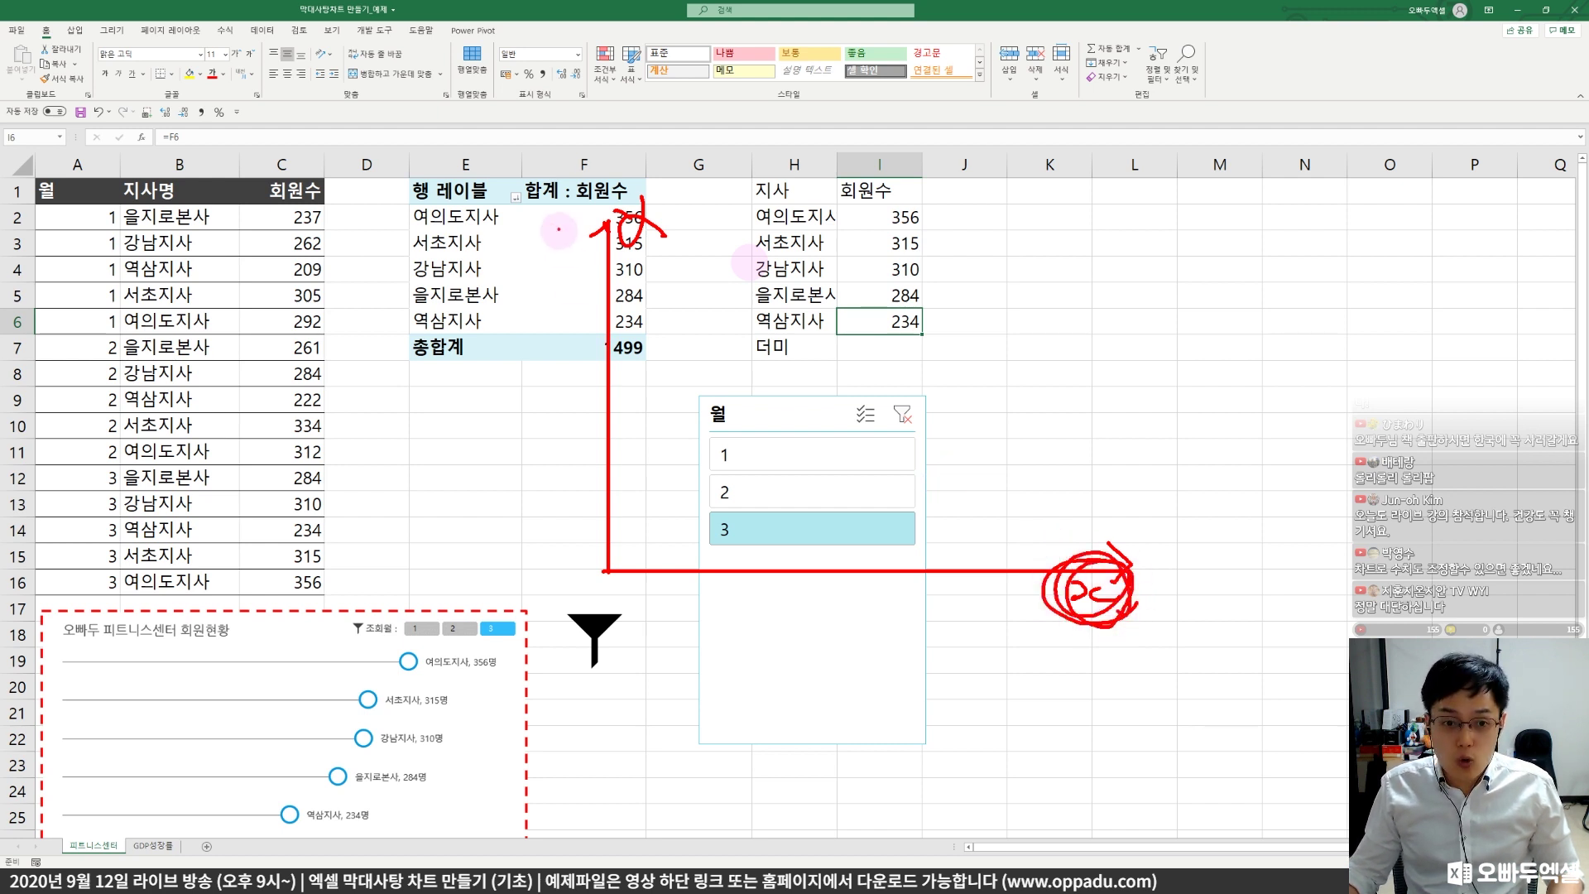
pyautogui.moveTo(669, 239)
pyautogui.mouseDown()
pyautogui.moveTo(657, 253)
pyautogui.moveTo(583, 240)
pyautogui.moveTo(666, 232)
pyautogui.mouseUp()
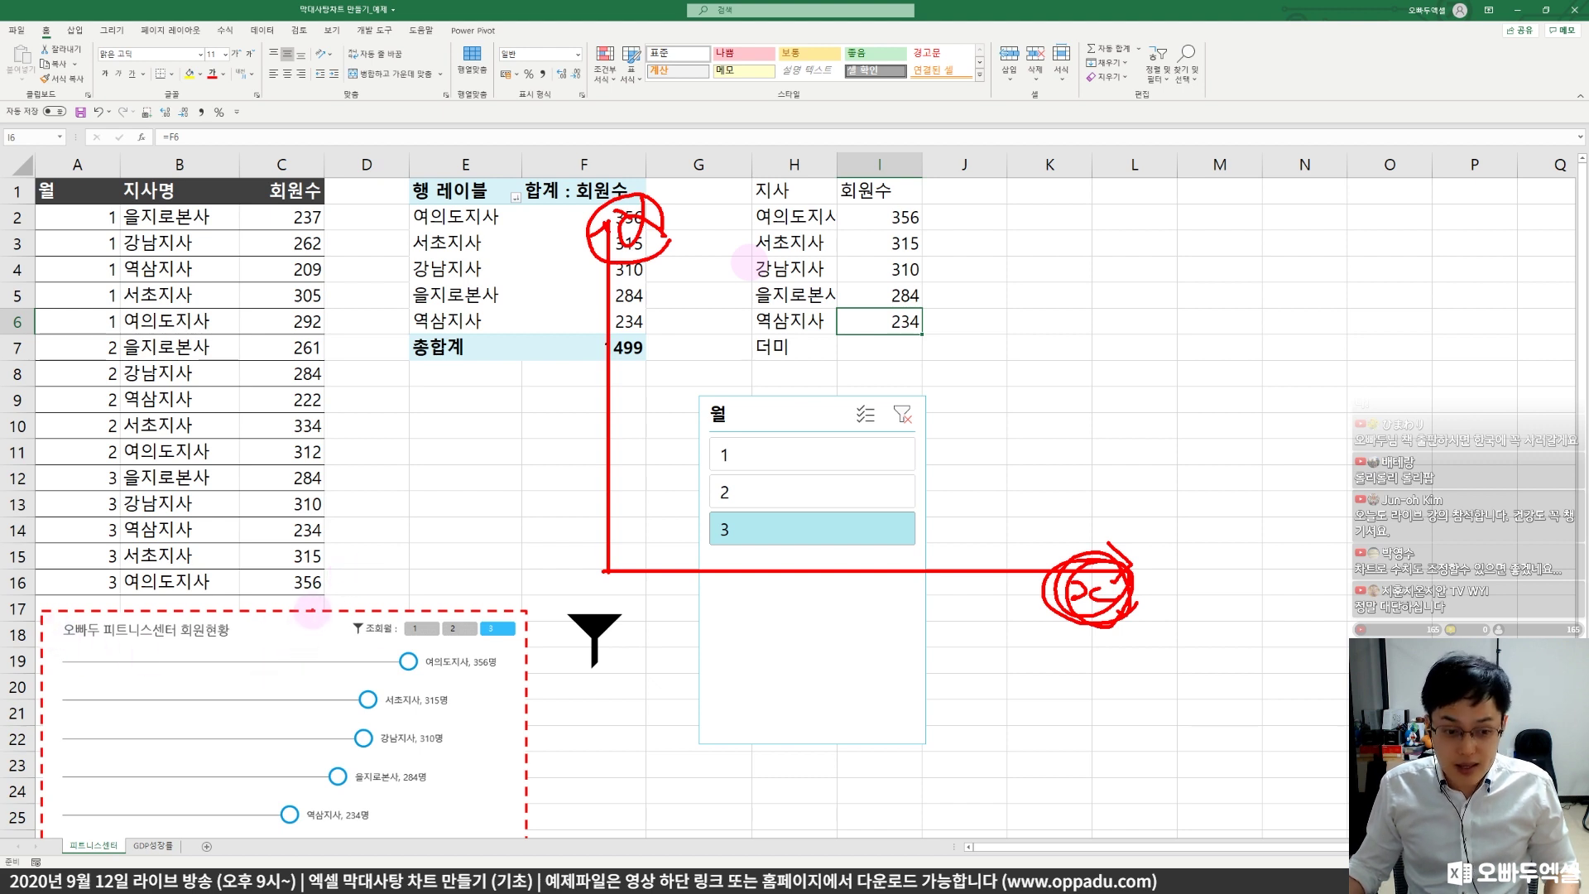
pyautogui.moveTo(503, 663)
pyautogui.mouseDown()
pyautogui.moveTo(438, 687)
pyautogui.moveTo(501, 644)
pyautogui.moveTo(507, 662)
pyautogui.mouseUp()
pyautogui.moveTo(447, 685)
pyautogui.mouseDown()
pyautogui.moveTo(410, 721)
pyautogui.moveTo(442, 721)
pyautogui.mouseUp()
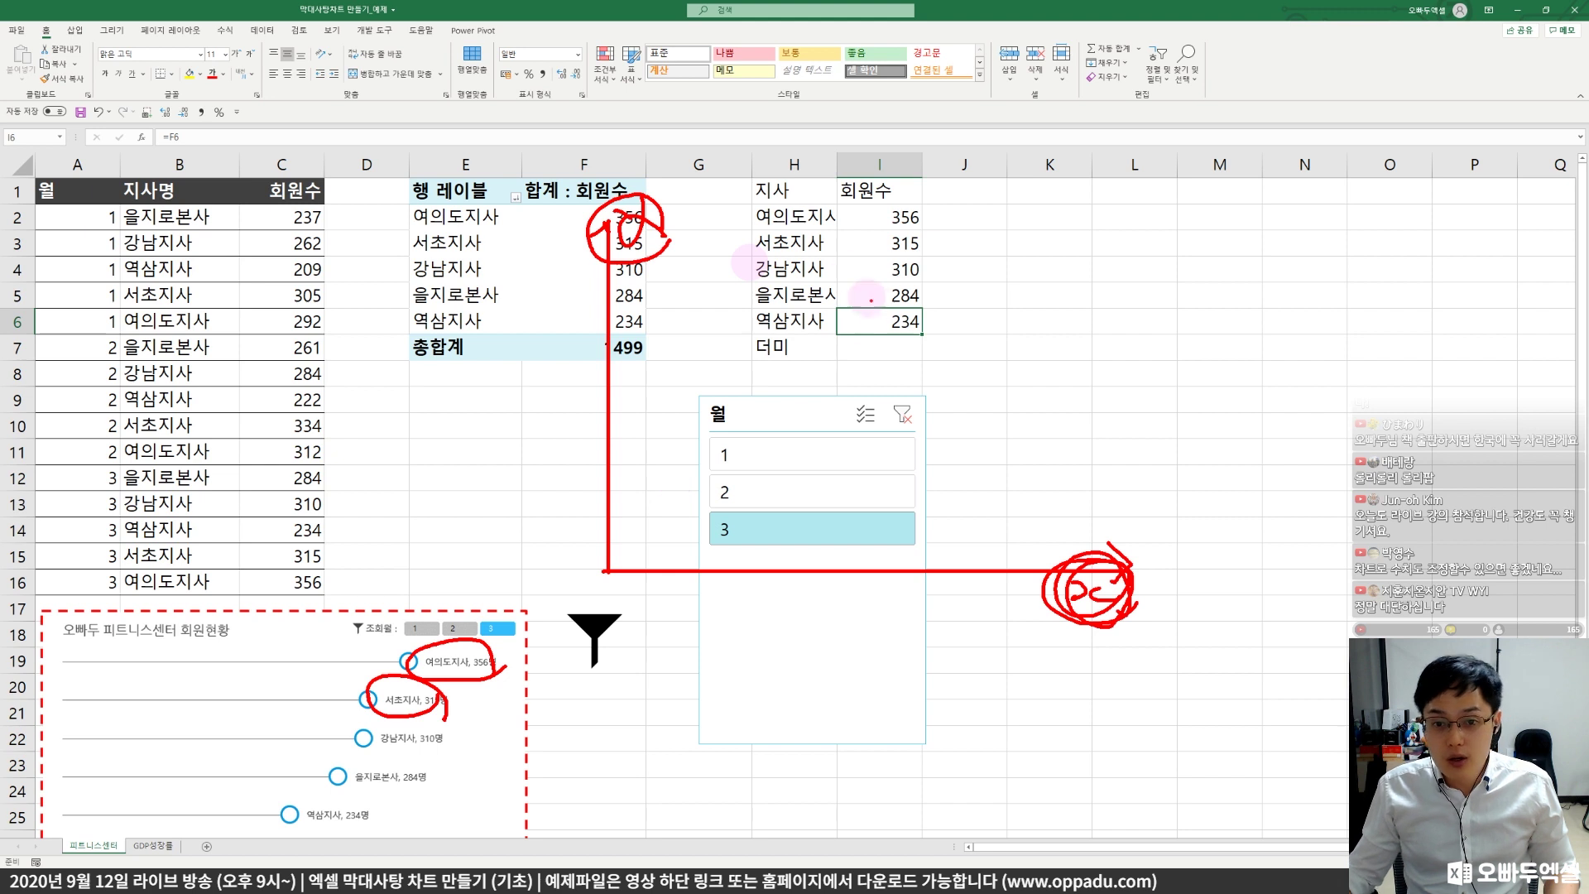
pyautogui.moveTo(940, 326)
pyautogui.mouseDown()
pyautogui.moveTo(865, 308)
pyautogui.moveTo(931, 186)
pyautogui.moveTo(909, 315)
pyautogui.moveTo(1094, 389)
pyautogui.moveTo(1026, 578)
pyautogui.moveTo(1050, 587)
pyautogui.mouseUp()
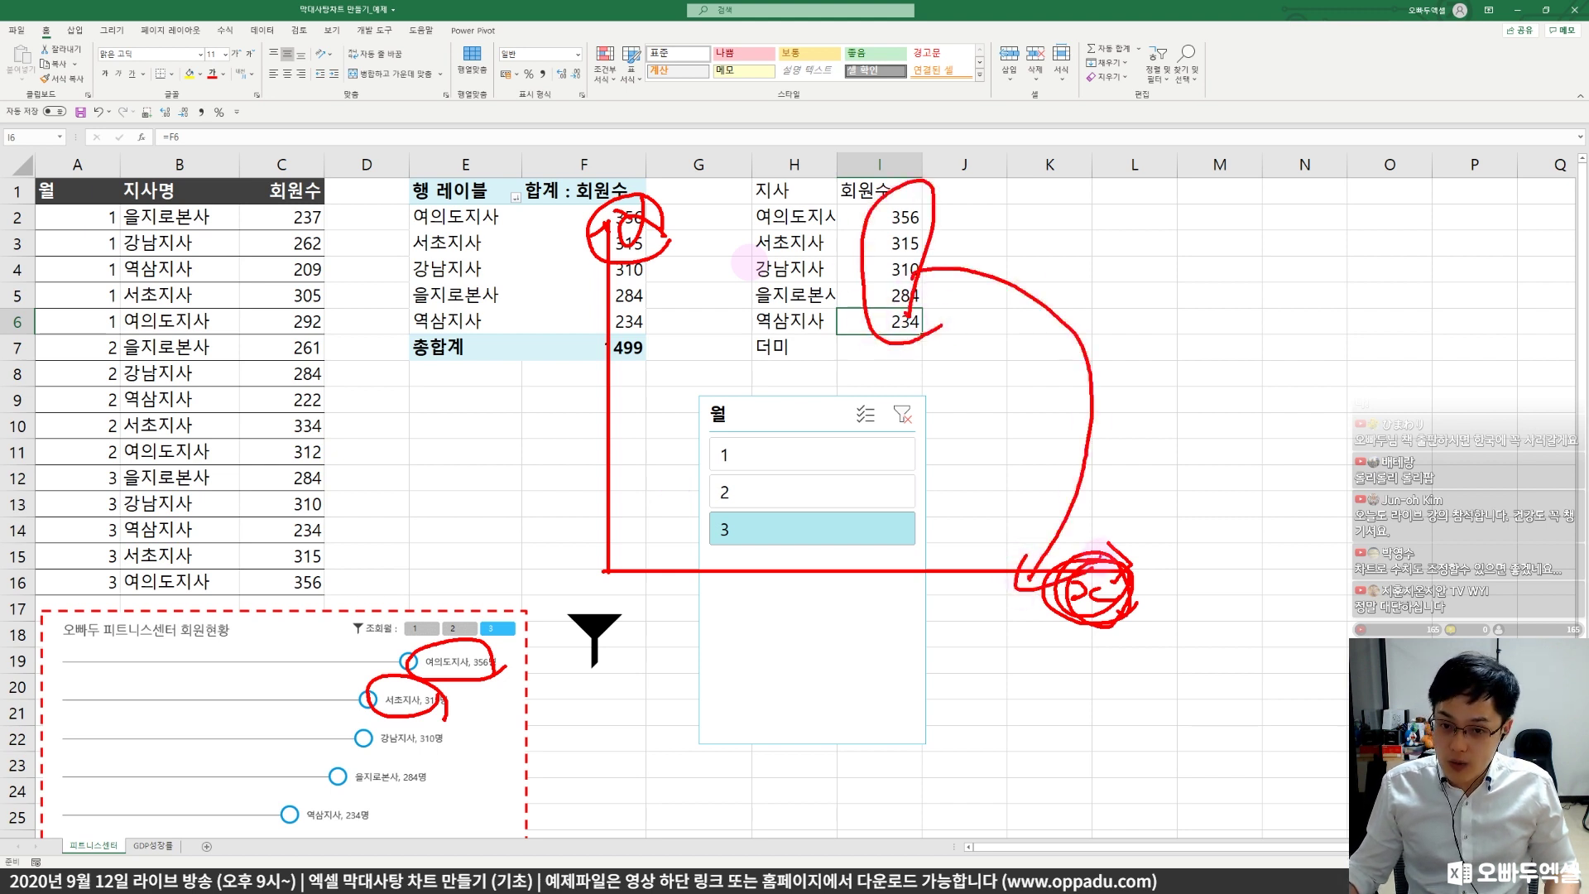
pyautogui.hotkey('ctrl', 'z')
pyautogui.hotkey('ctrl', 'z')
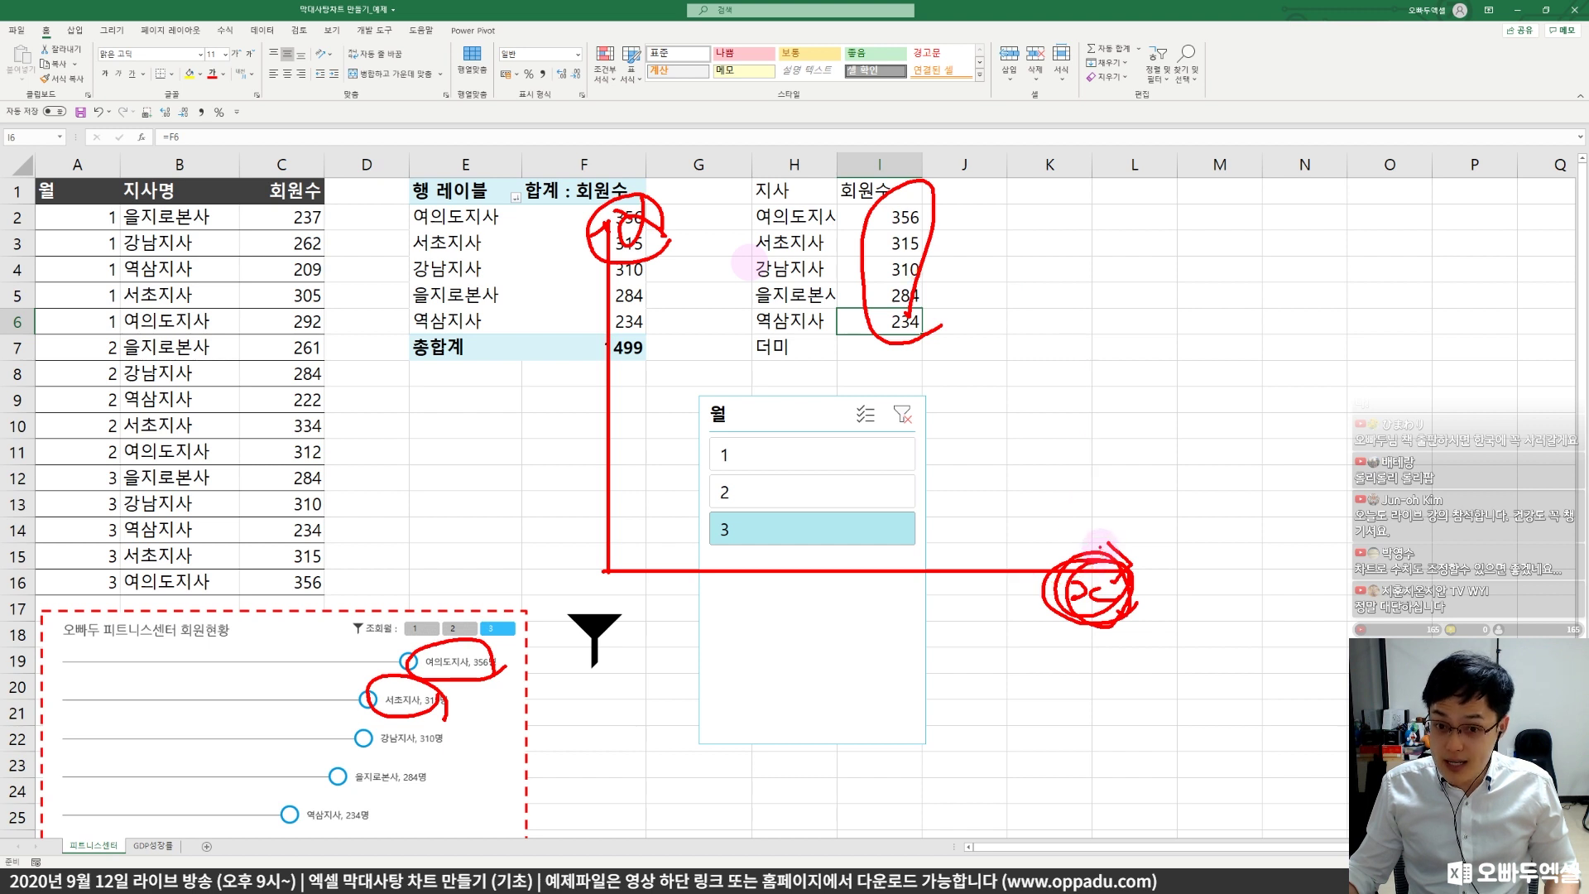
pyautogui.hotkey('ctrl', 'z')
pyautogui.moveTo(635, 602)
pyautogui.mouseDown()
pyautogui.moveTo(1018, 602)
pyautogui.moveTo(1048, 619)
pyautogui.mouseUp()
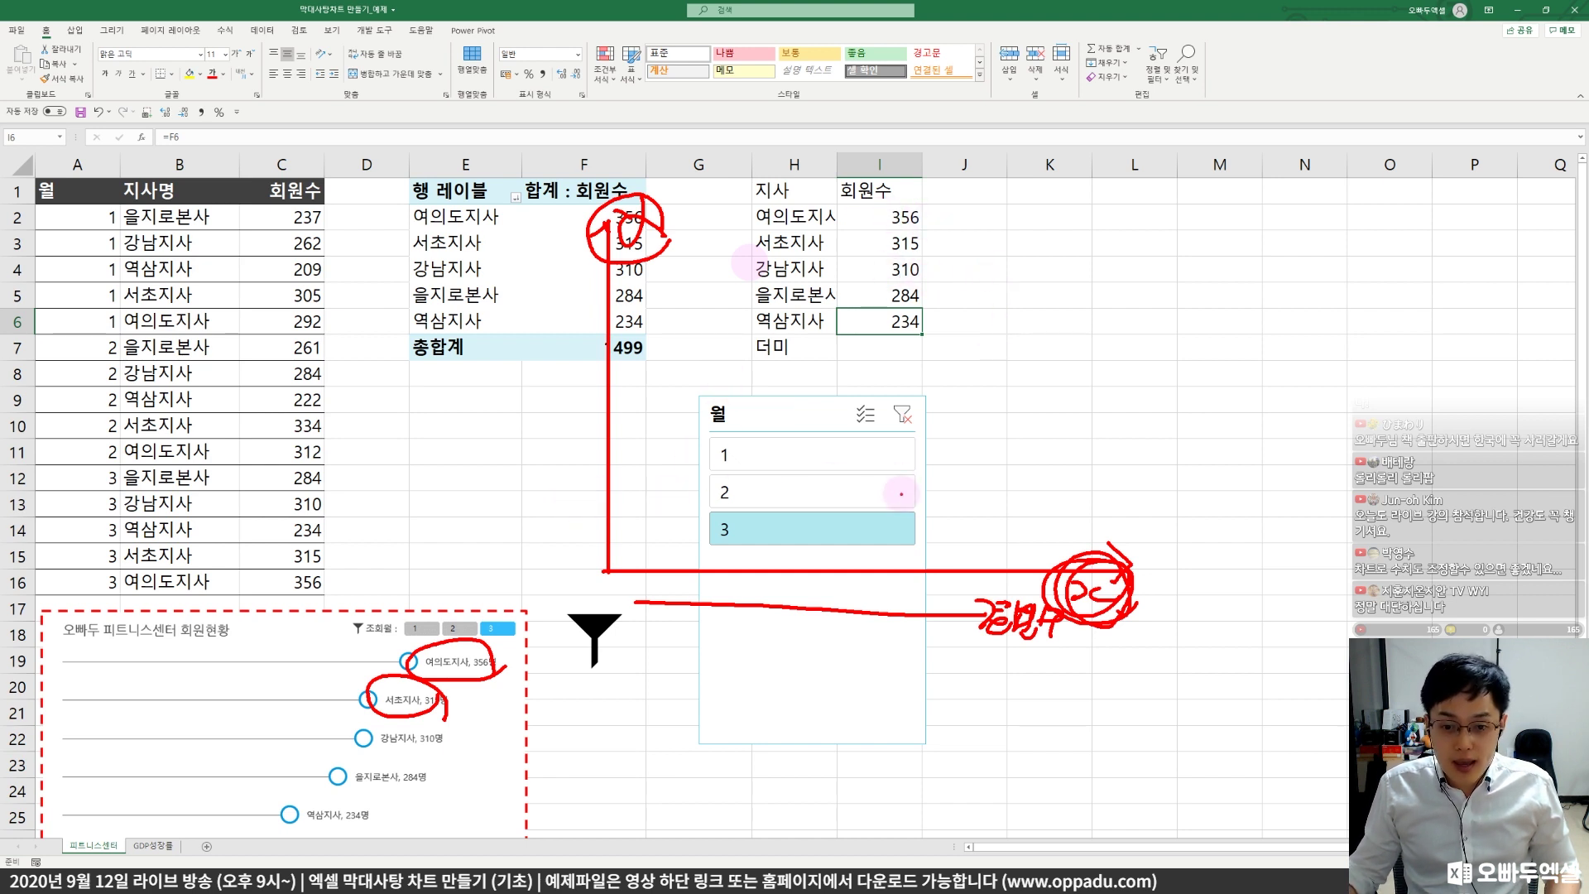
pyautogui.moveTo(906, 526); pyautogui.dragTo(920, 501)
pyautogui.moveTo(994, 432); pyautogui.dragTo(985, 425)
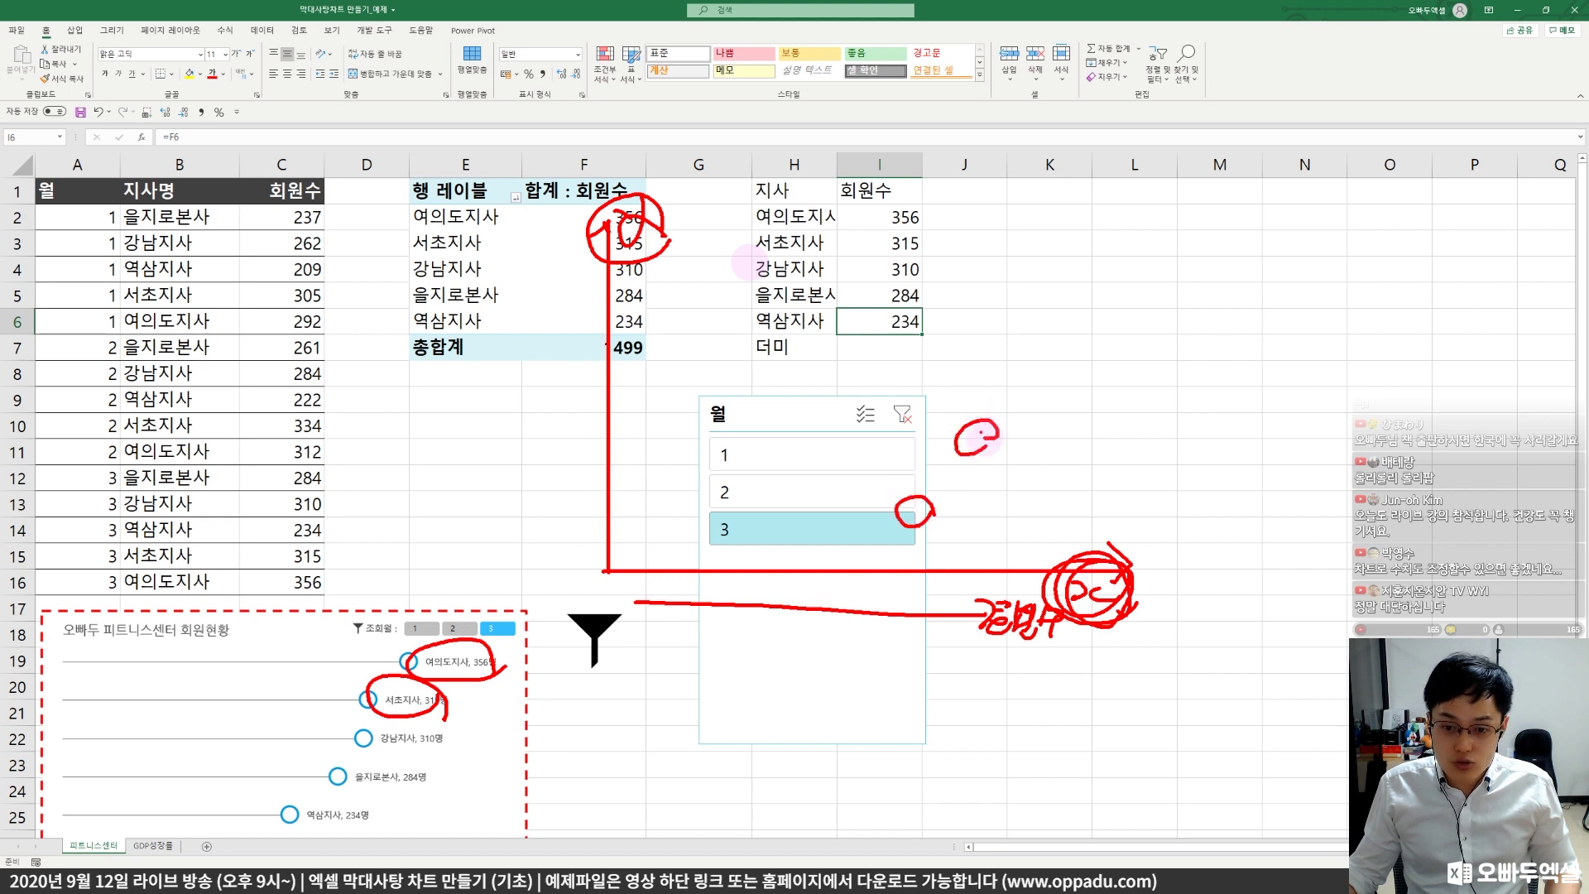
pyautogui.moveTo(993, 348); pyautogui.dragTo(989, 342)
pyautogui.moveTo(1060, 280); pyautogui.dragTo(1062, 286)
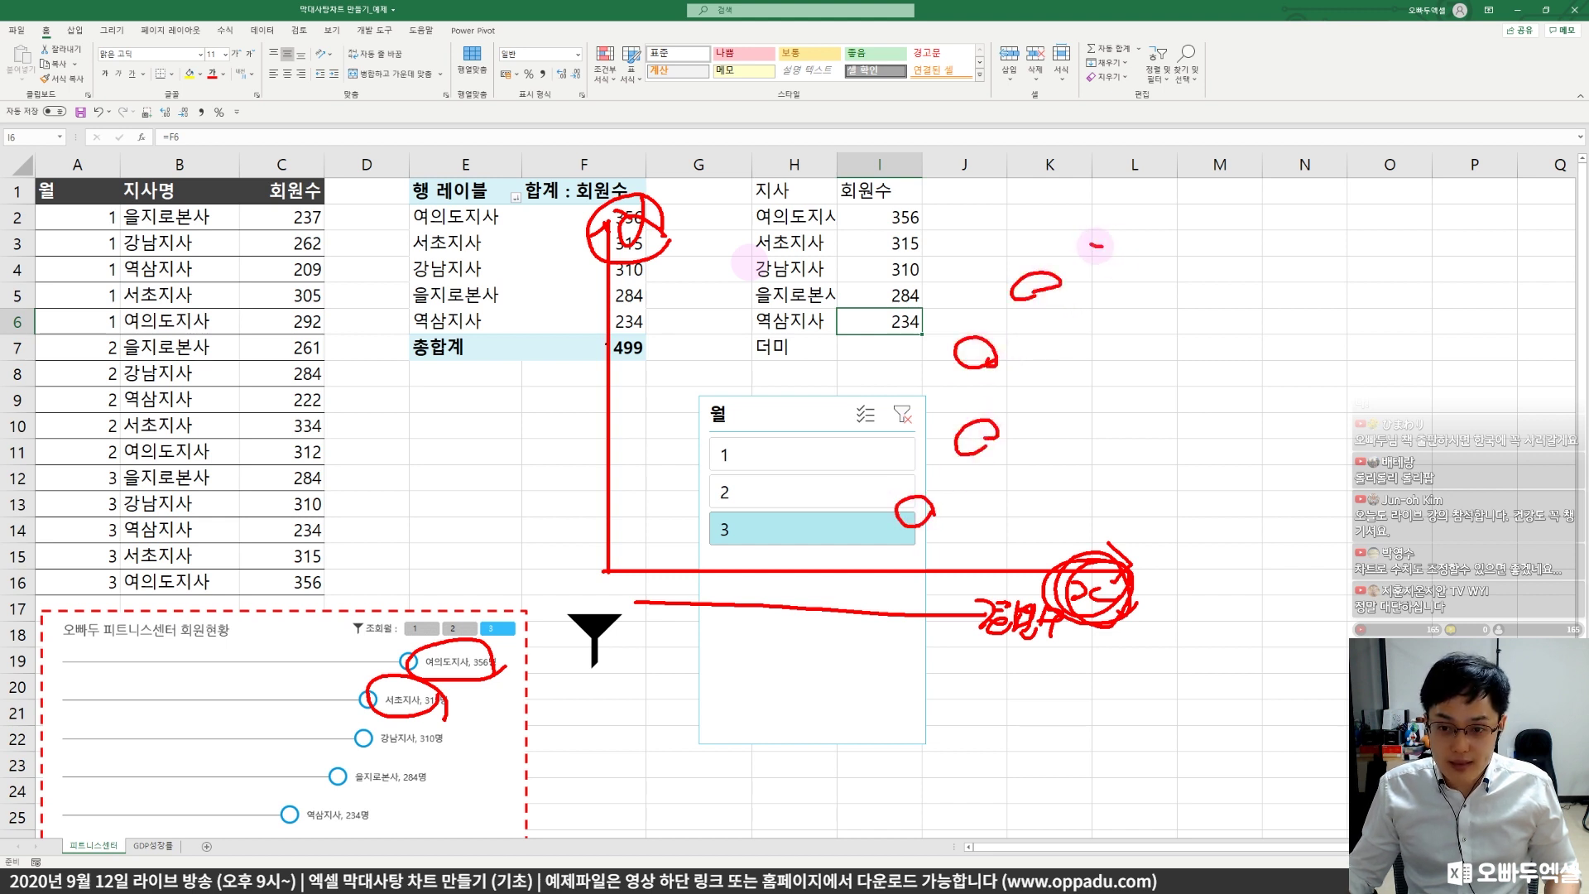
pyautogui.moveTo(1101, 217); pyautogui.dragTo(1097, 248)
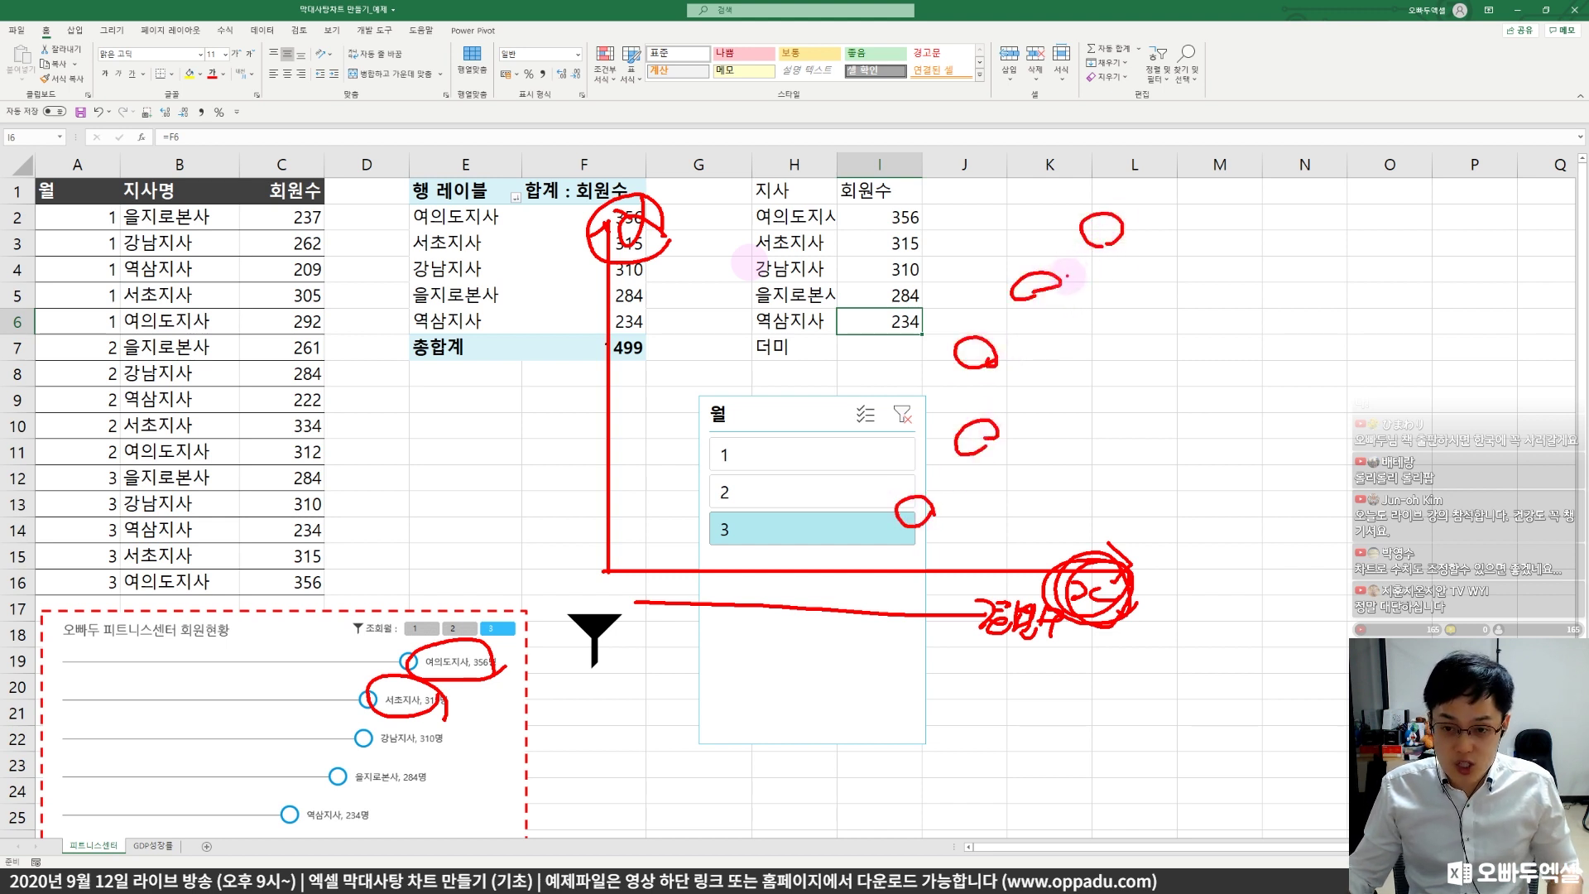
pyautogui.moveTo(566, 490); pyautogui.dragTo(559, 518)
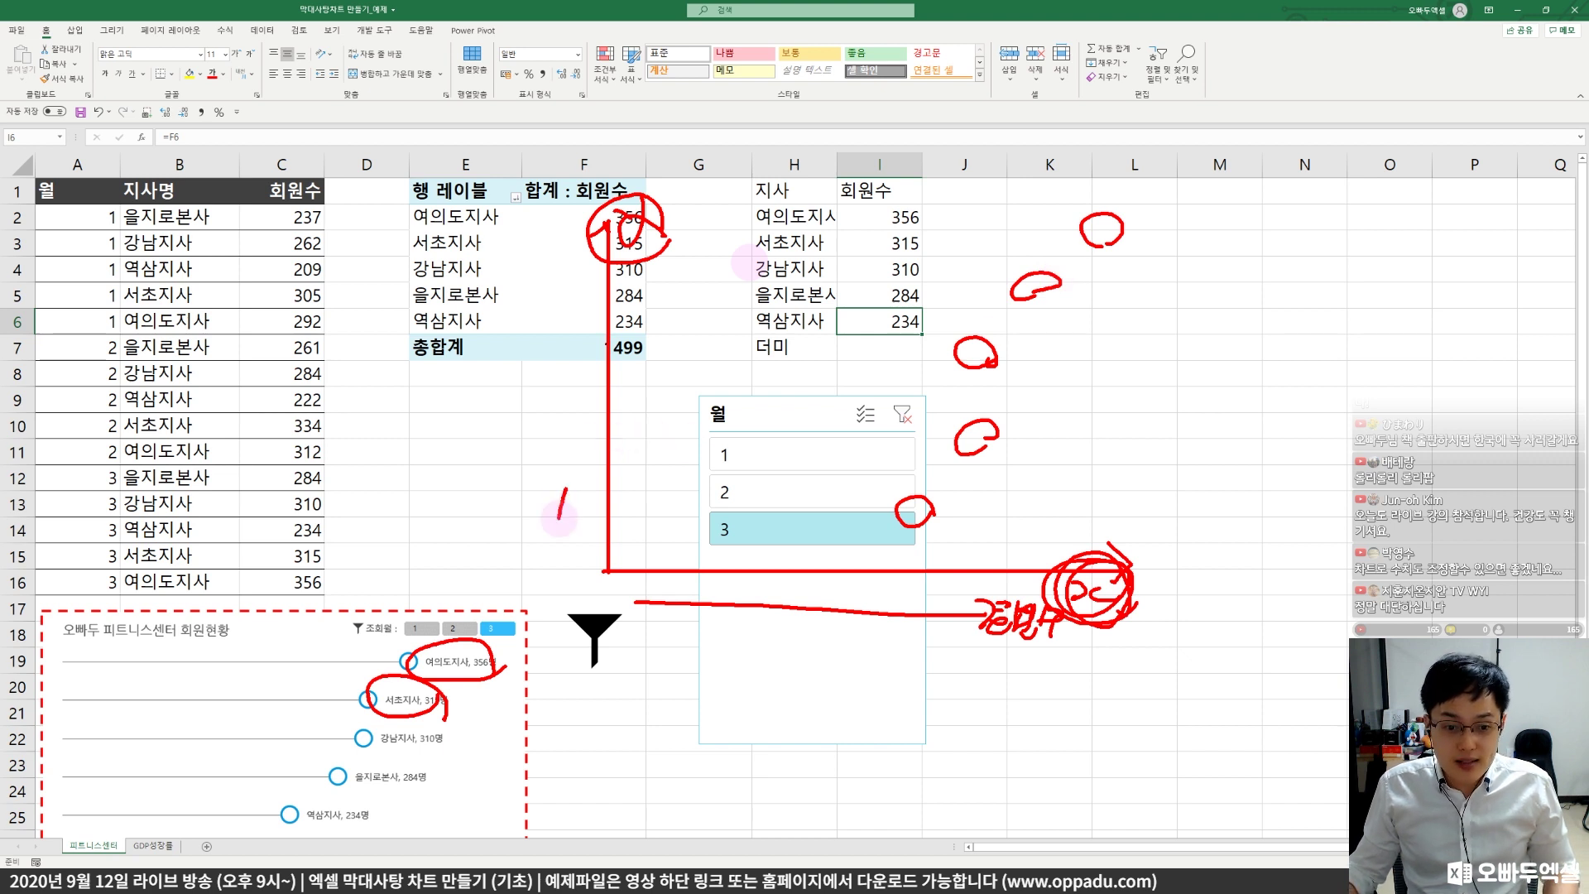
pyautogui.moveTo(553, 431); pyautogui.dragTo(595, 441)
pyautogui.moveTo(546, 356)
pyautogui.mouseDown()
pyautogui.moveTo(567, 369)
pyautogui.moveTo(551, 379)
pyautogui.mouseUp()
pyautogui.moveTo(575, 302); pyautogui.dragTo(579, 338)
pyautogui.moveTo(592, 258); pyautogui.dragTo(573, 286)
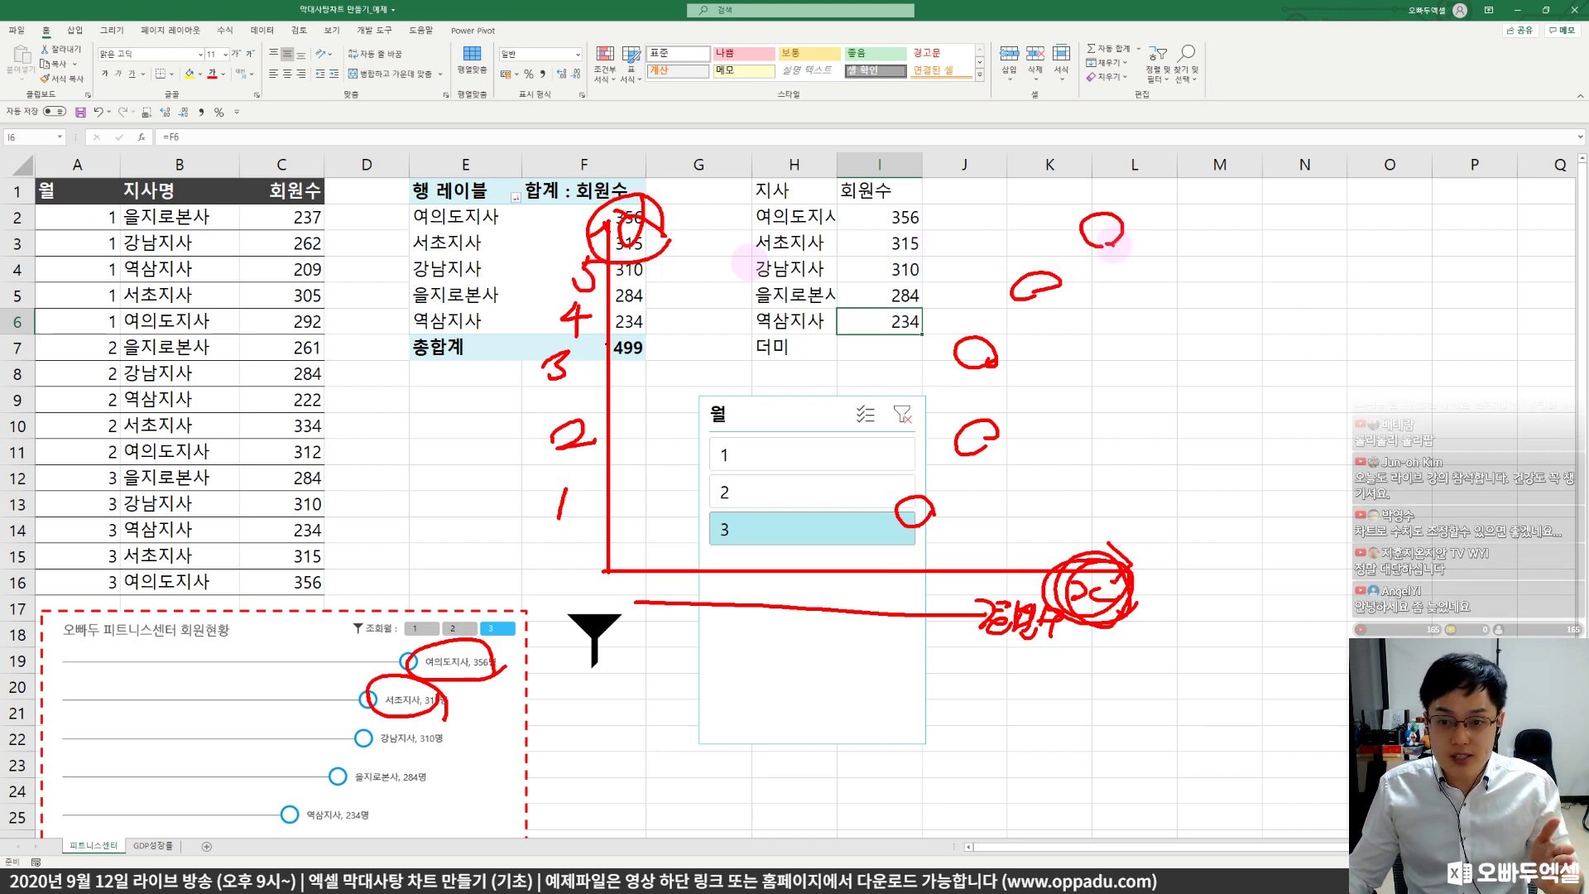
pyautogui.moveTo(1113, 244)
pyautogui.mouseDown()
pyautogui.moveTo(1130, 211)
pyautogui.moveTo(1105, 253)
pyautogui.moveTo(1035, 285)
pyautogui.mouseUp()
pyautogui.click(1036, 299)
pyautogui.moveTo(1002, 222)
pyautogui.mouseDown()
pyautogui.moveTo(931, 284)
pyautogui.moveTo(956, 285)
pyautogui.mouseUp()
pyautogui.moveTo(949, 271); pyautogui.dragTo(917, 366)
pyautogui.moveTo(891, 446)
pyautogui.mouseDown()
pyautogui.moveTo(919, 456)
pyautogui.moveTo(866, 507)
pyautogui.mouseUp()
pyautogui.click(877, 499)
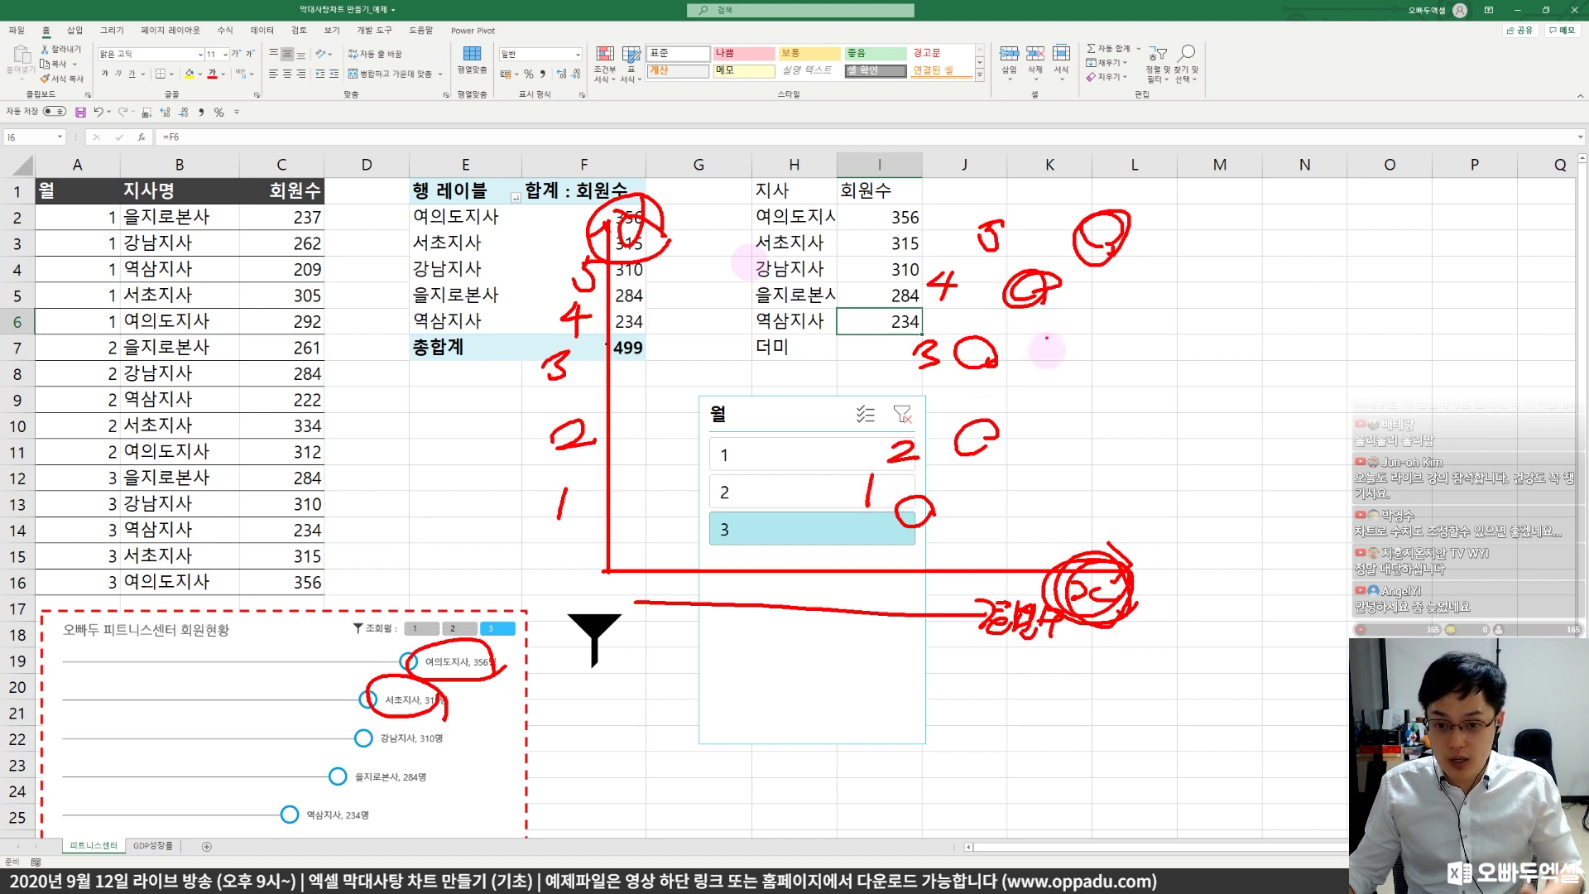
pyautogui.moveTo(1109, 236); pyautogui.dragTo(1101, 241)
pyautogui.moveTo(1027, 285); pyautogui.dragTo(1030, 298)
pyautogui.moveTo(977, 348); pyautogui.dragTo(977, 354)
pyautogui.moveTo(964, 422); pyautogui.dragTo(976, 443)
pyautogui.moveTo(911, 496); pyautogui.dragTo(911, 507)
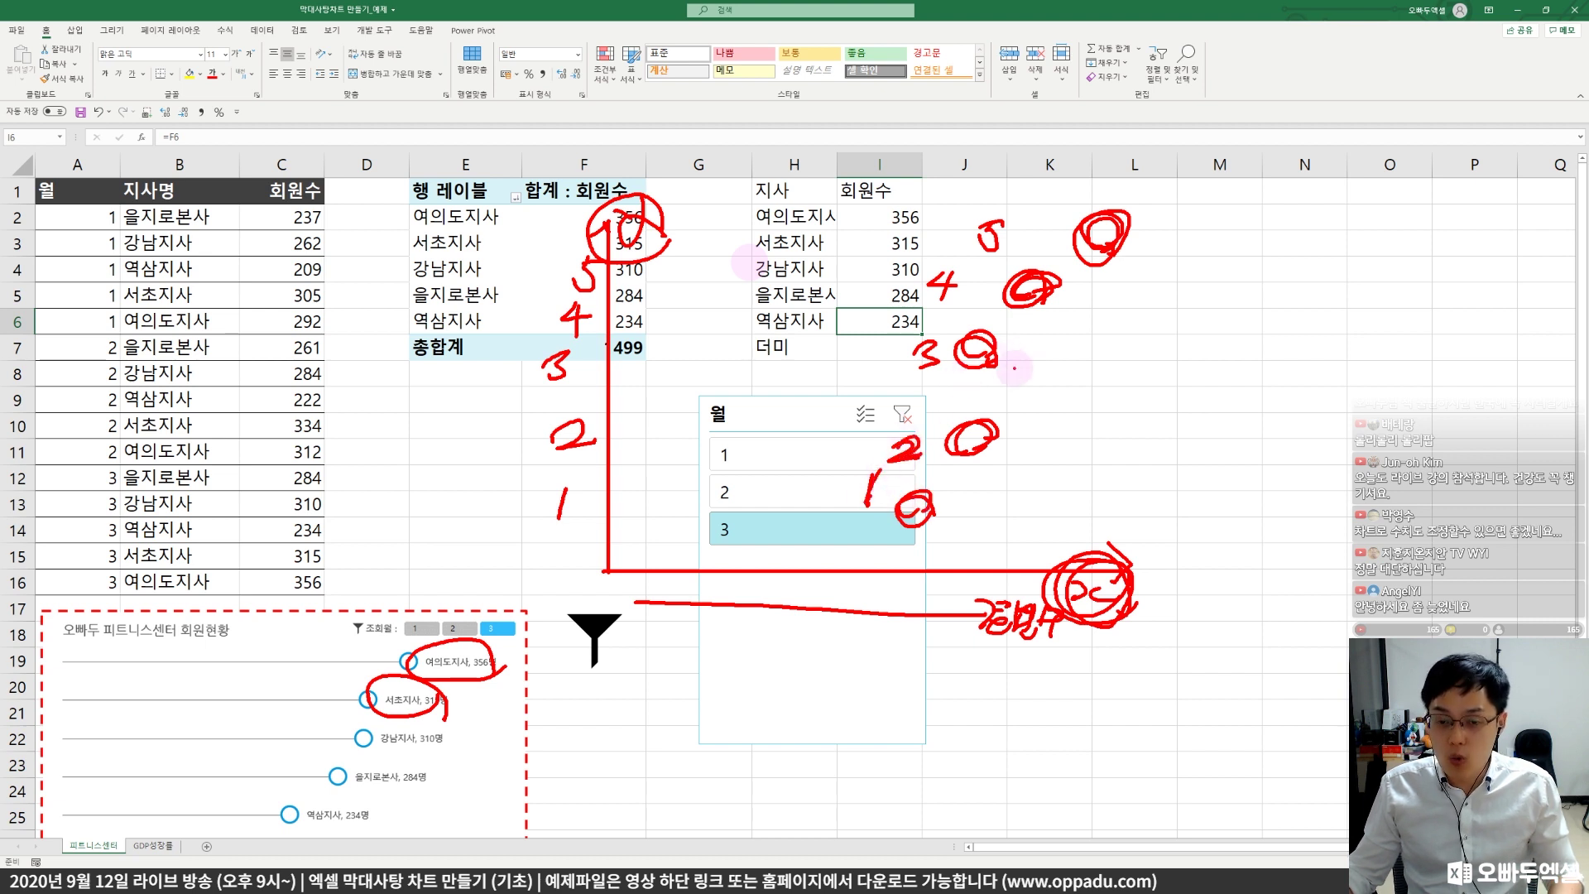
pyautogui.press('Escape')
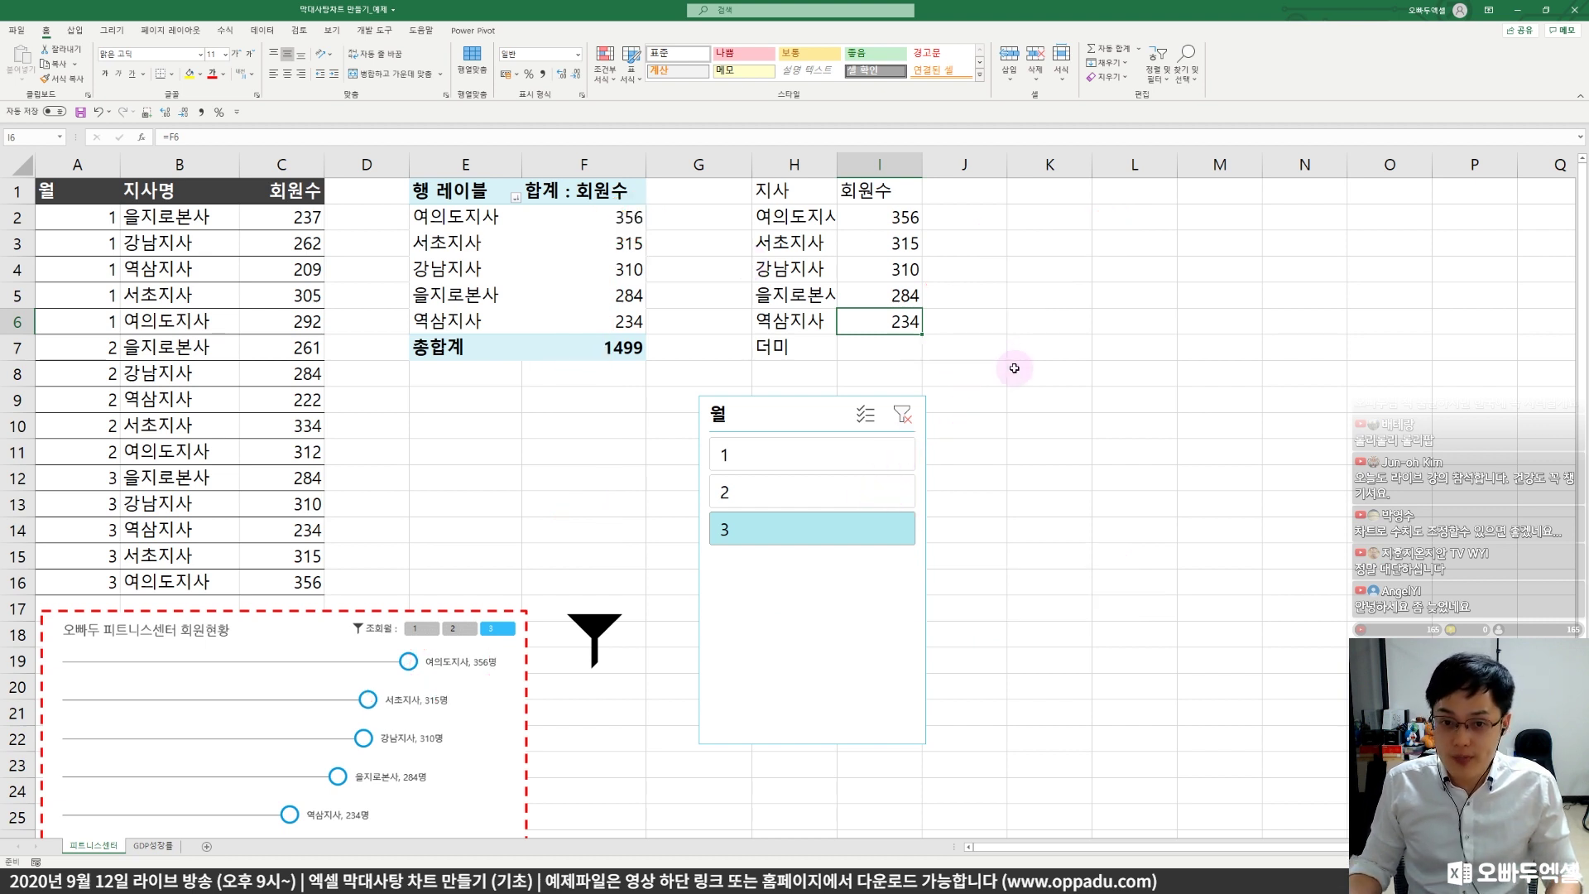
# - Add the header y축 in J1 and enter the descending values 5, 4, 3, 2, 1 in J2:J6
pyautogui.click(985, 197)
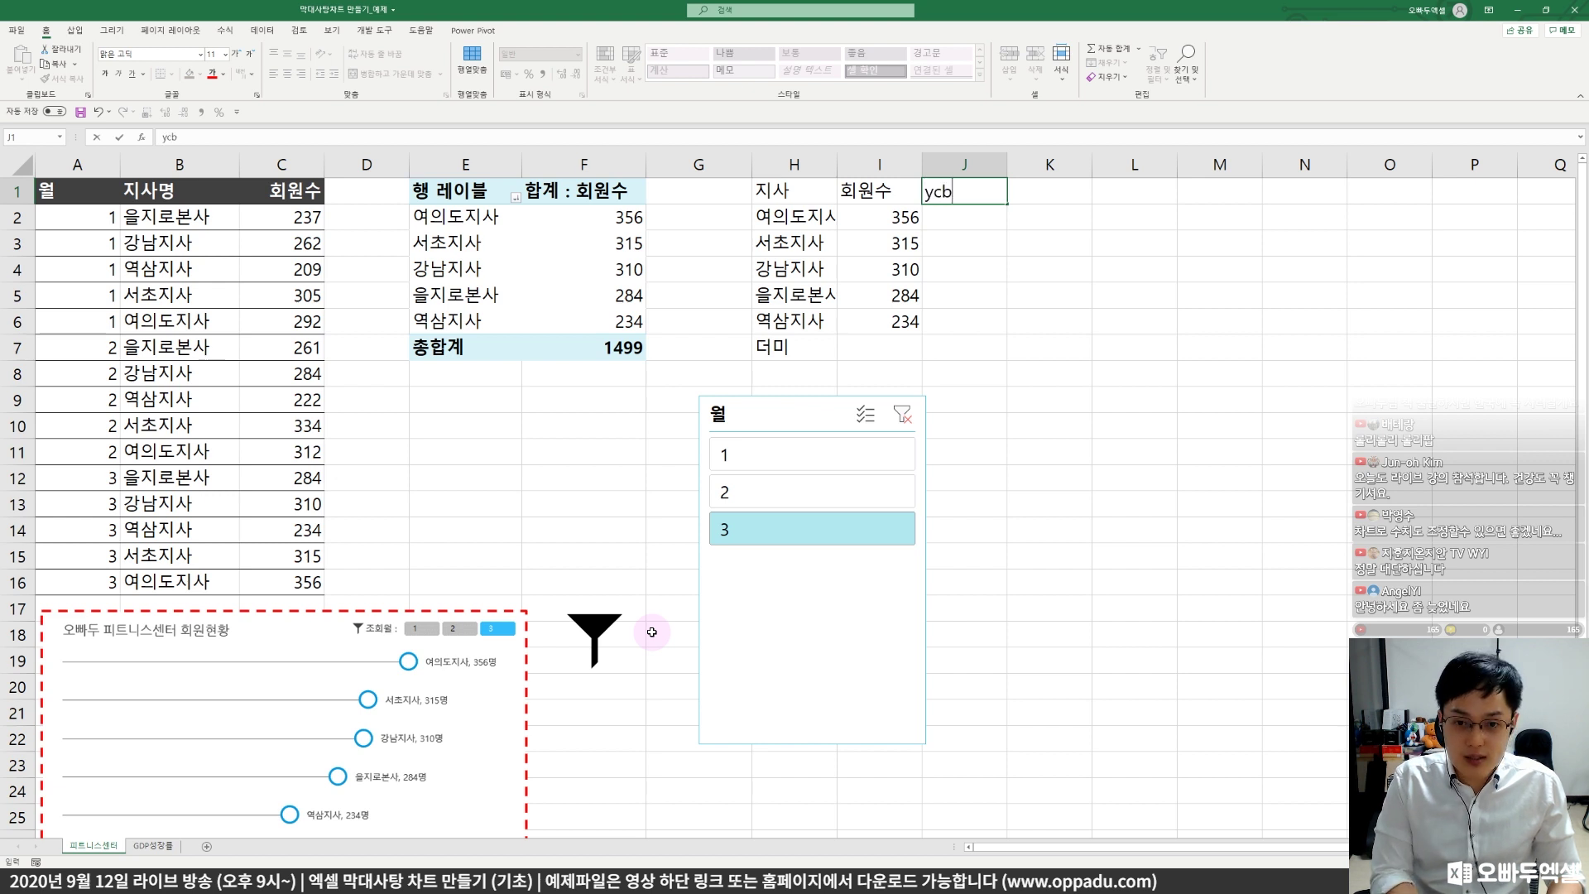
pyautogui.write('y축')
pyautogui.press('Return')
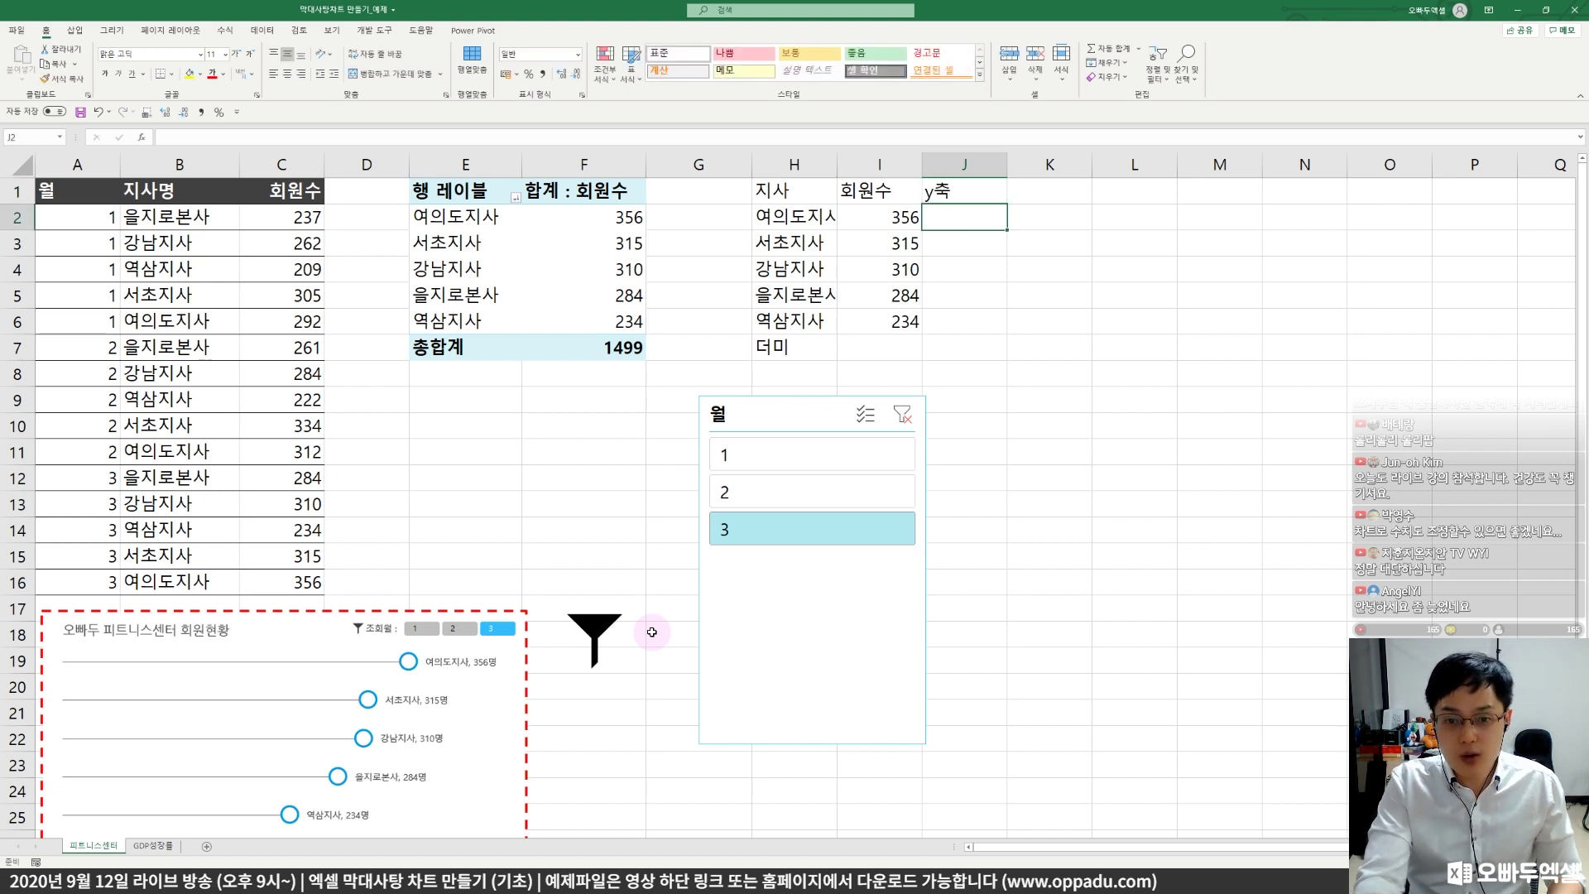
pyautogui.write('5')
pyautogui.press('Return')
pyautogui.write('4')
pyautogui.press('Return')
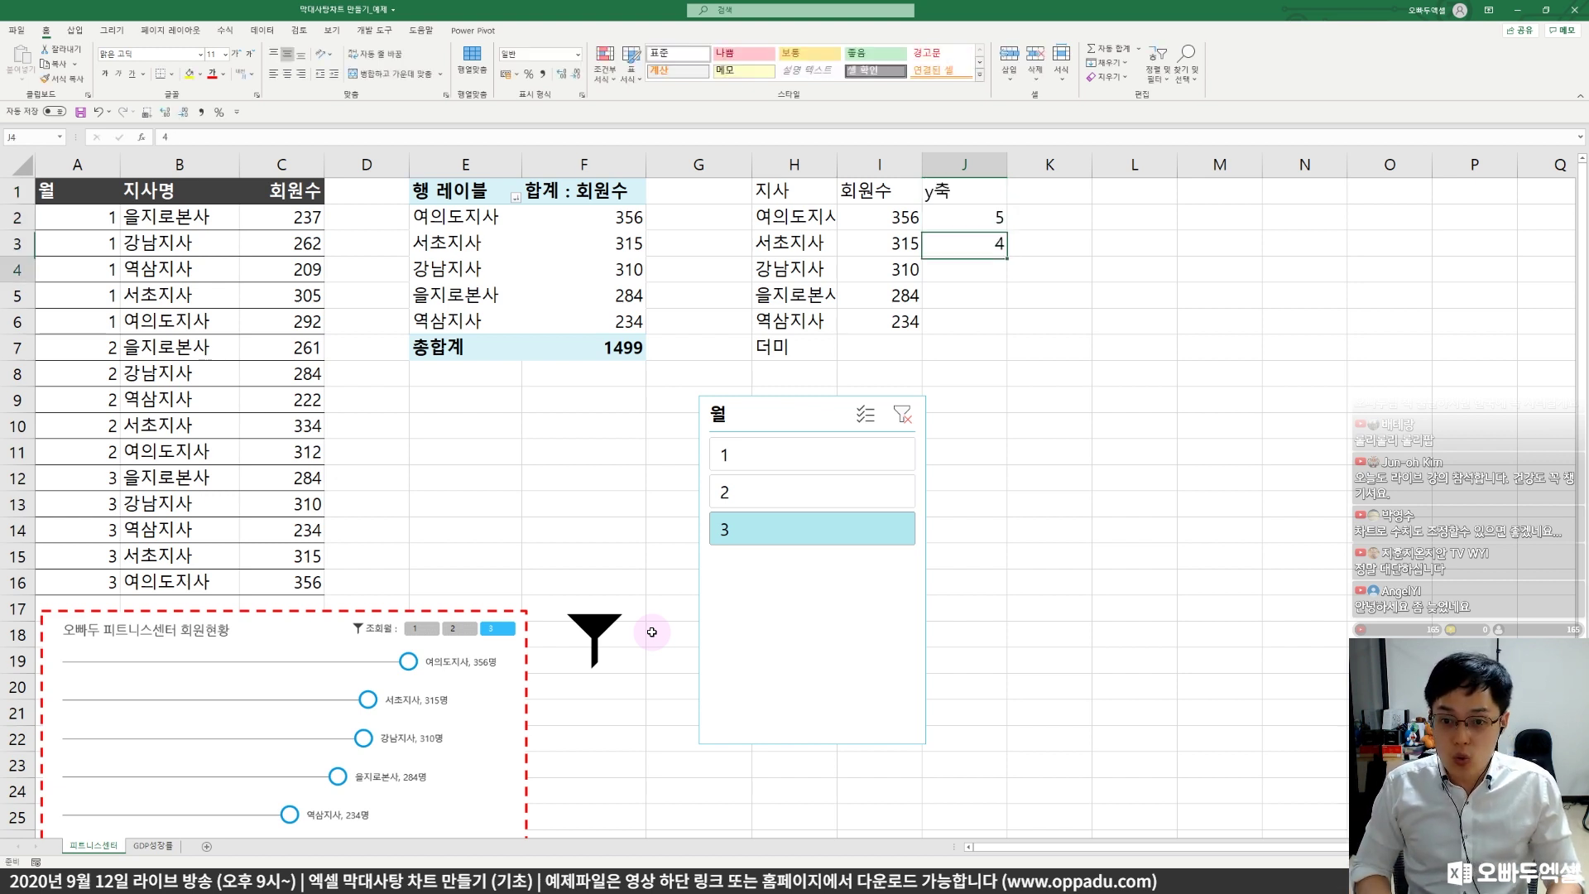
pyautogui.write('3')
pyautogui.press('Return')
pyautogui.write('2')
pyautogui.press('Return')
pyautogui.write('1')
pyautogui.press('Return')
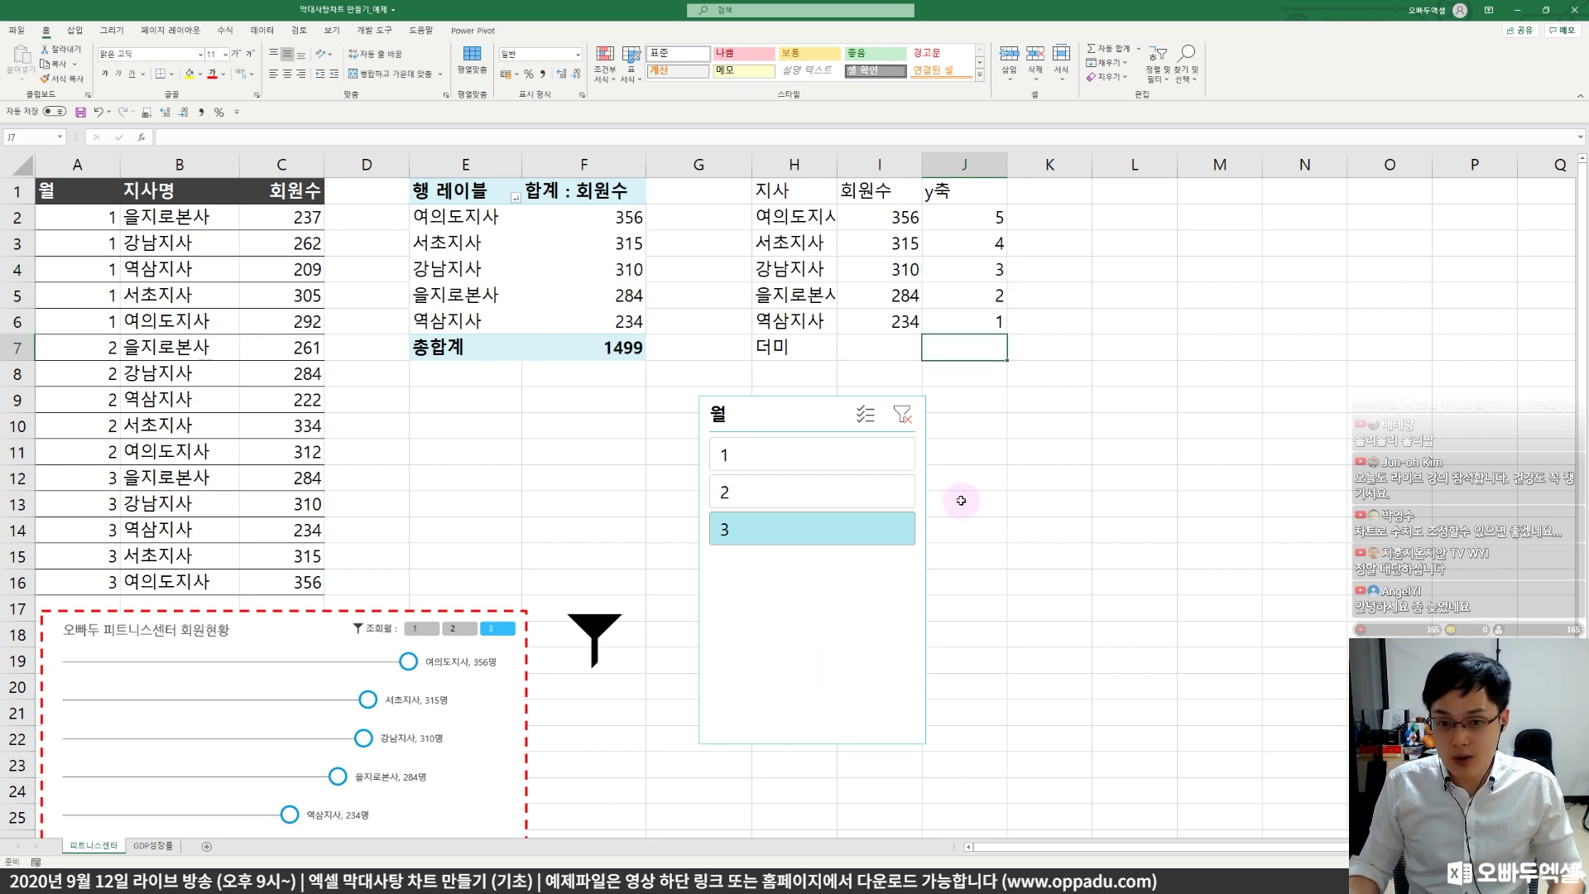
pyautogui.moveTo(895, 190); pyautogui.dragTo(895, 321)
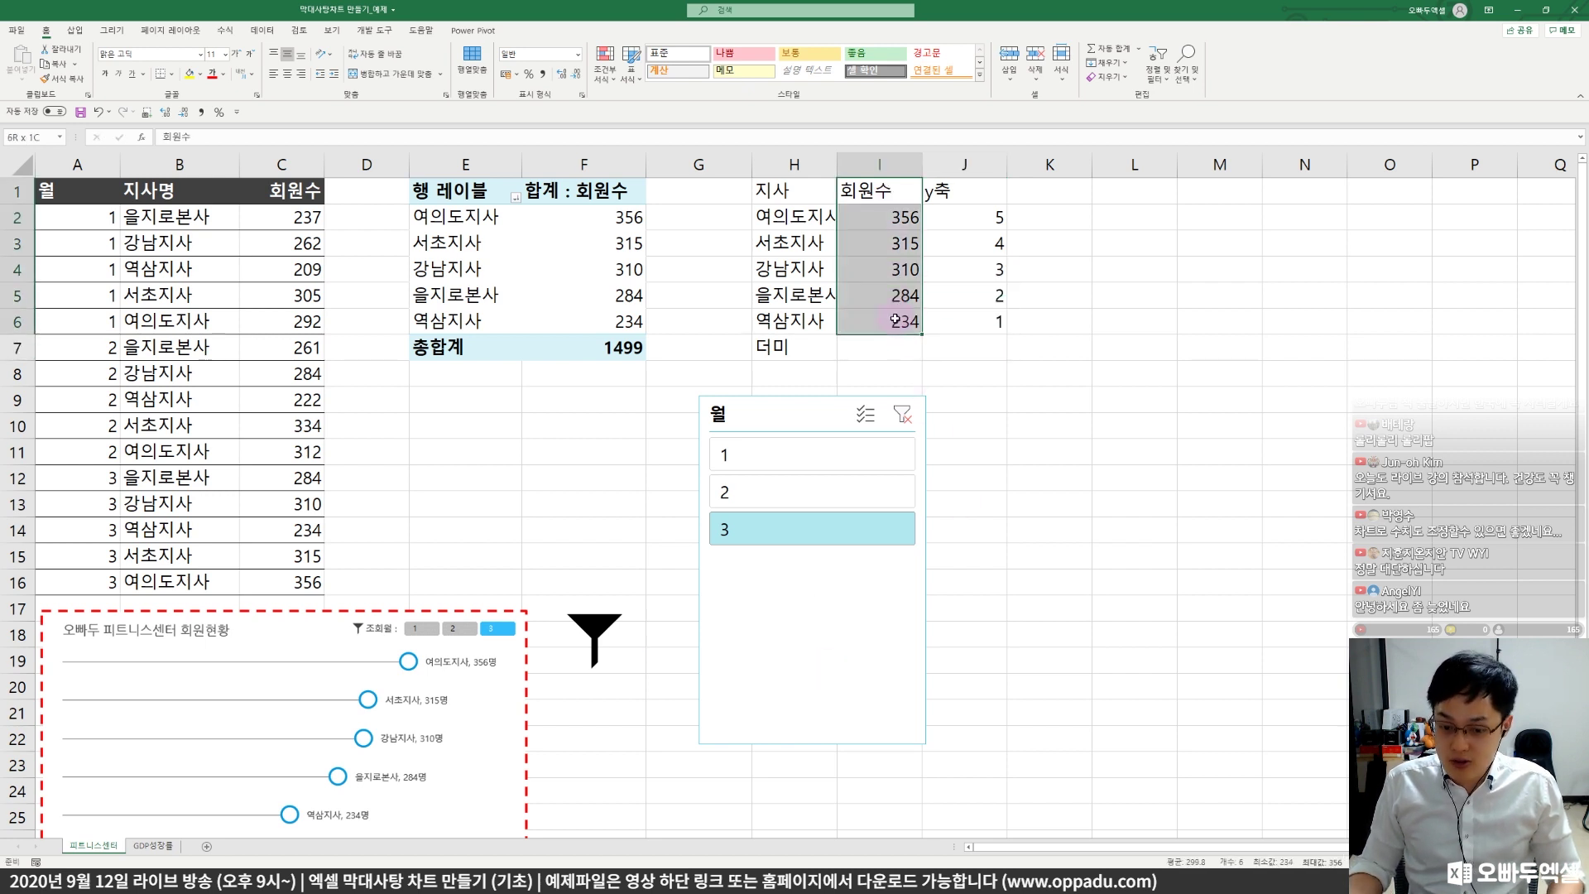
pyautogui.click(967, 187)
pyautogui.moveTo(967, 187); pyautogui.dragTo(971, 328)
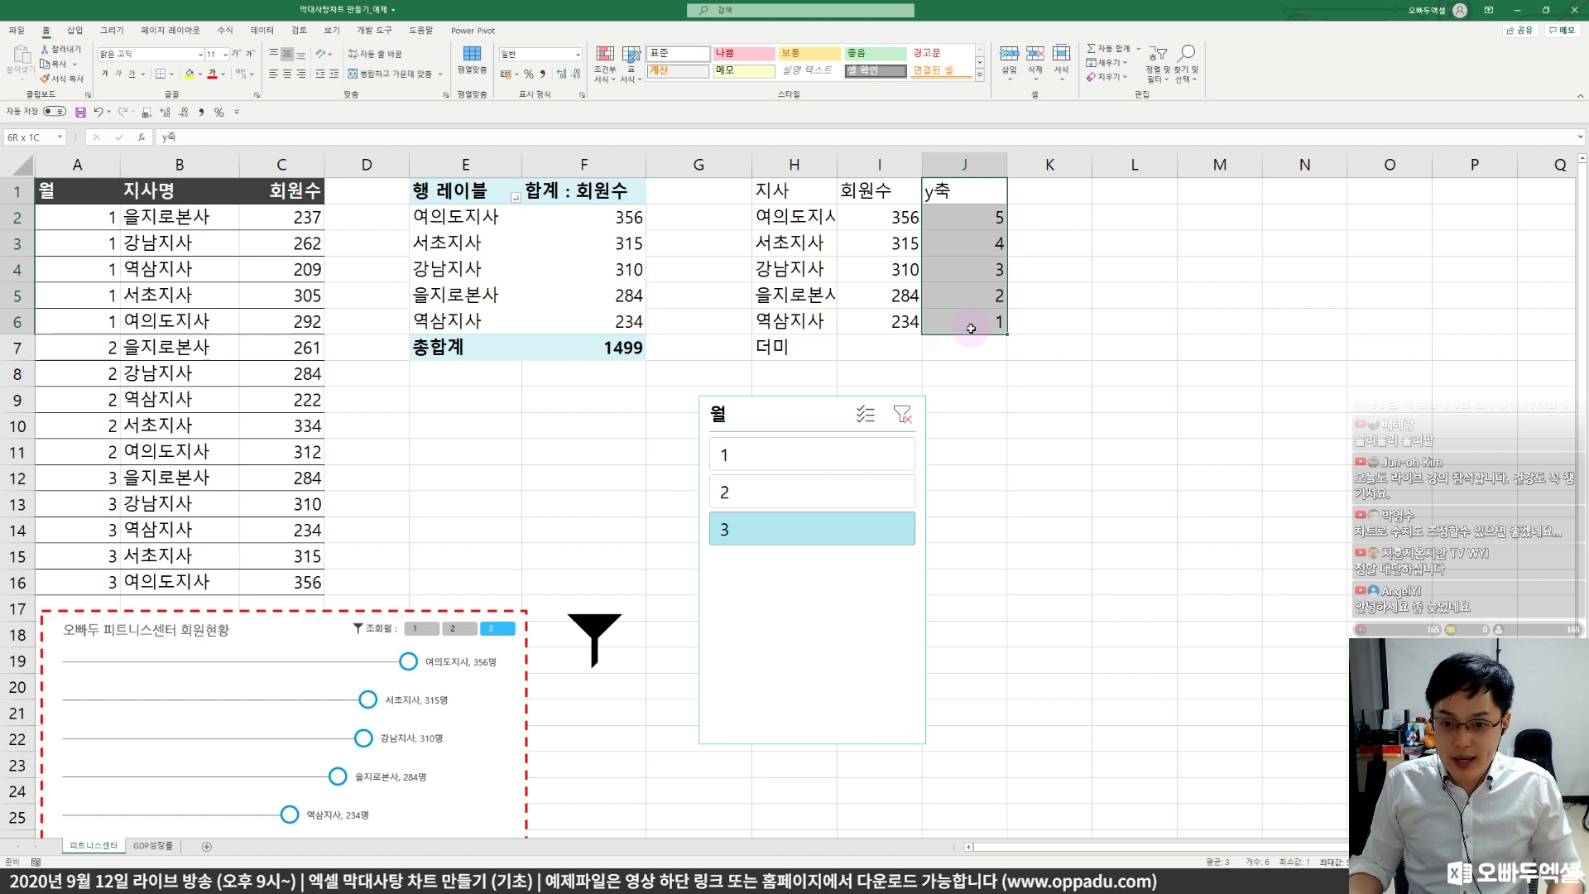
pyautogui.click(986, 222)
pyautogui.click(988, 255)
pyautogui.click(987, 220)
pyautogui.click(986, 243)
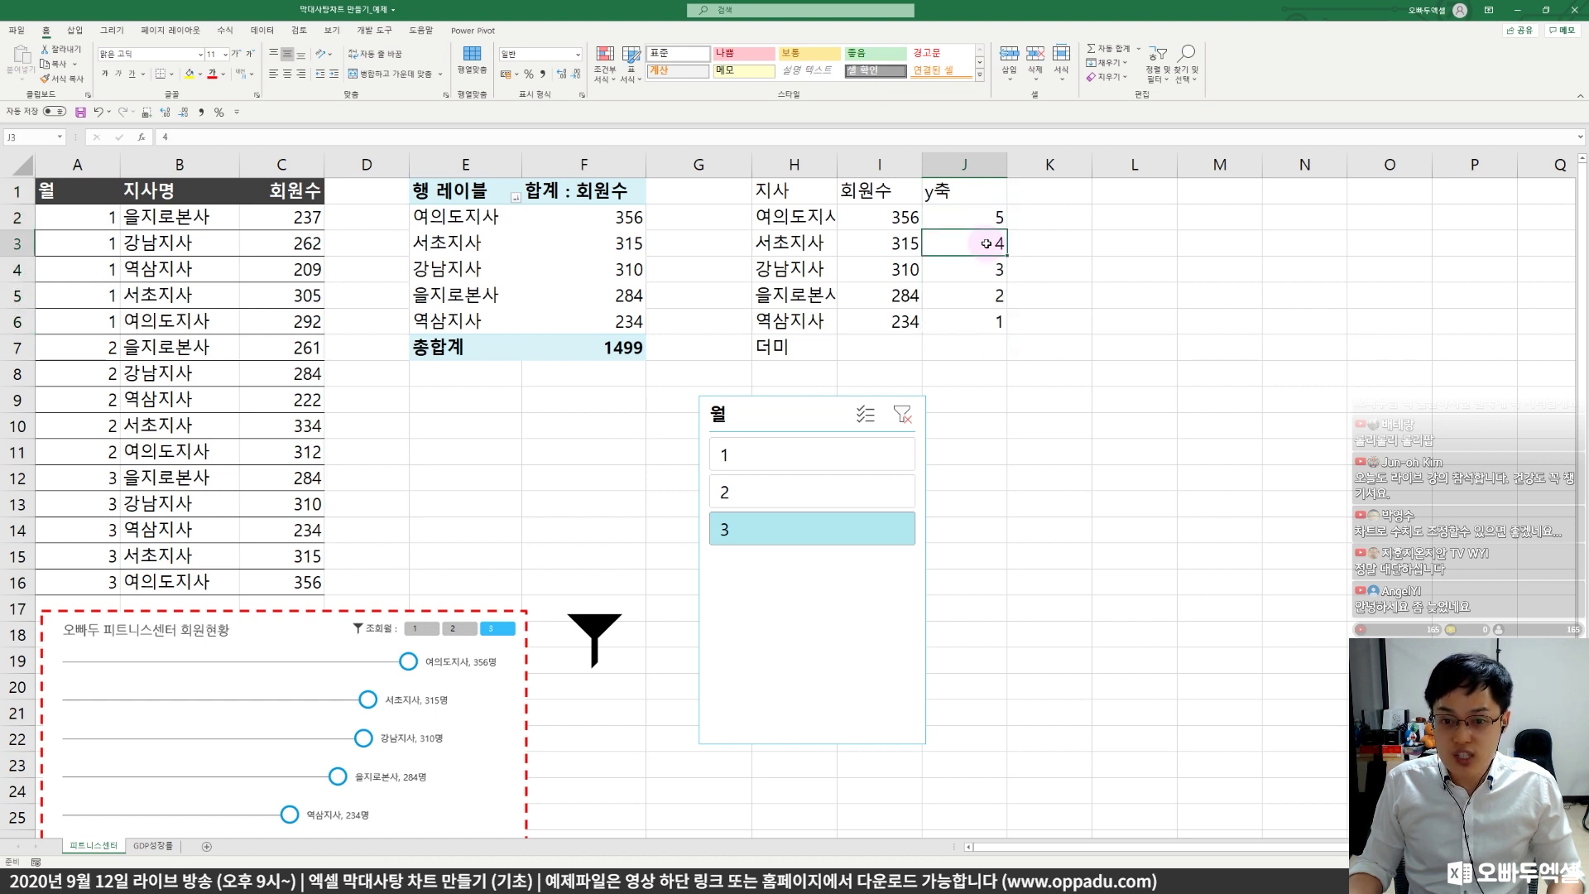
pyautogui.click(984, 277)
pyautogui.click(985, 295)
pyautogui.click(985, 321)
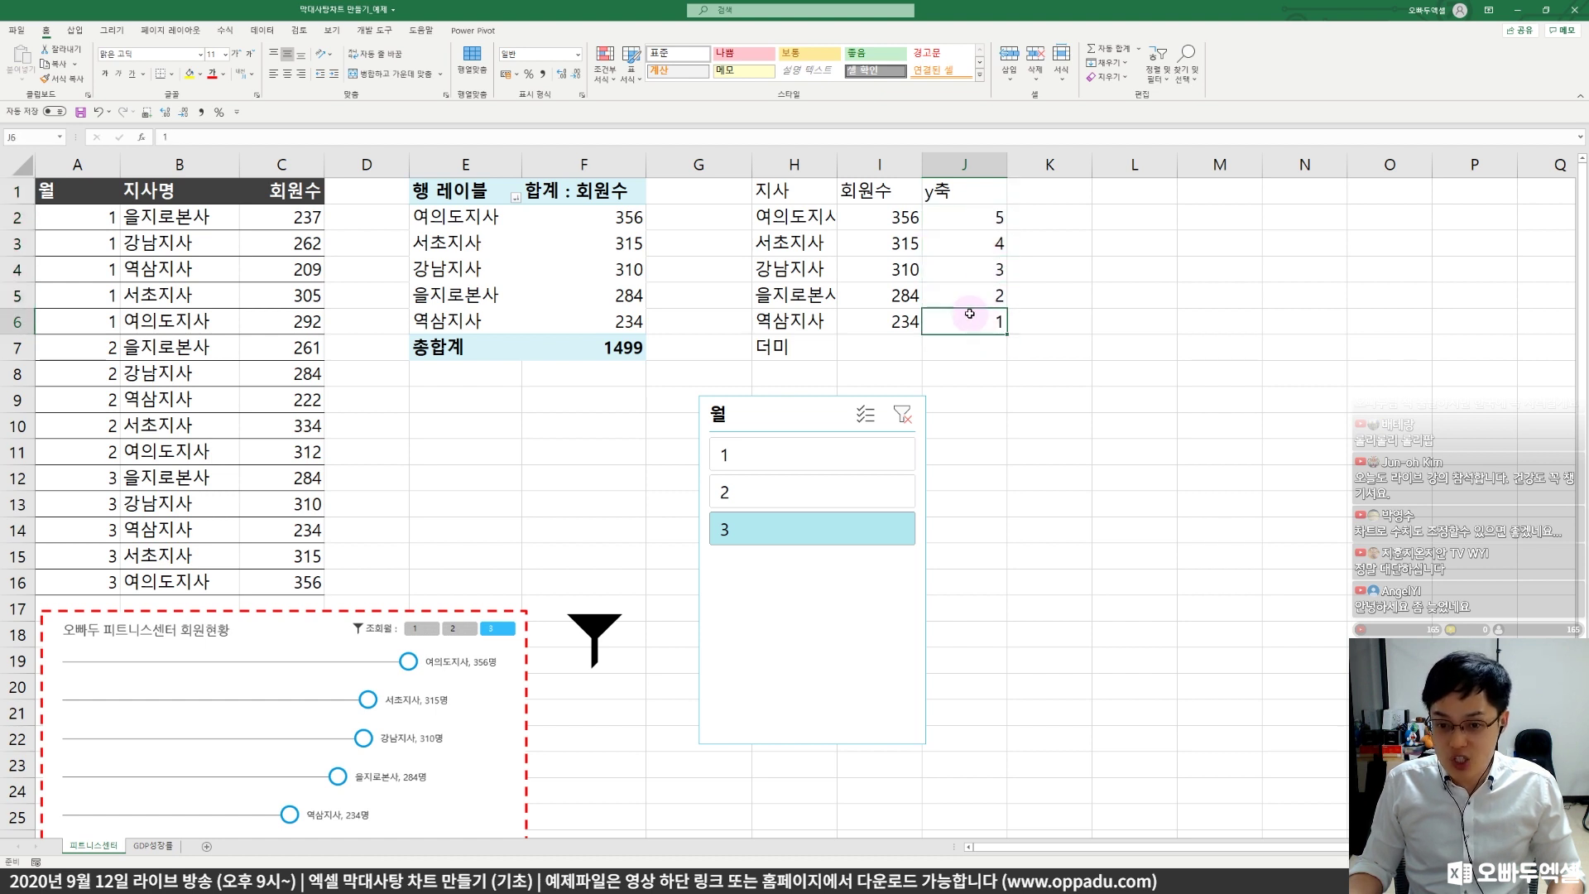
pyautogui.press('super+shift+s')
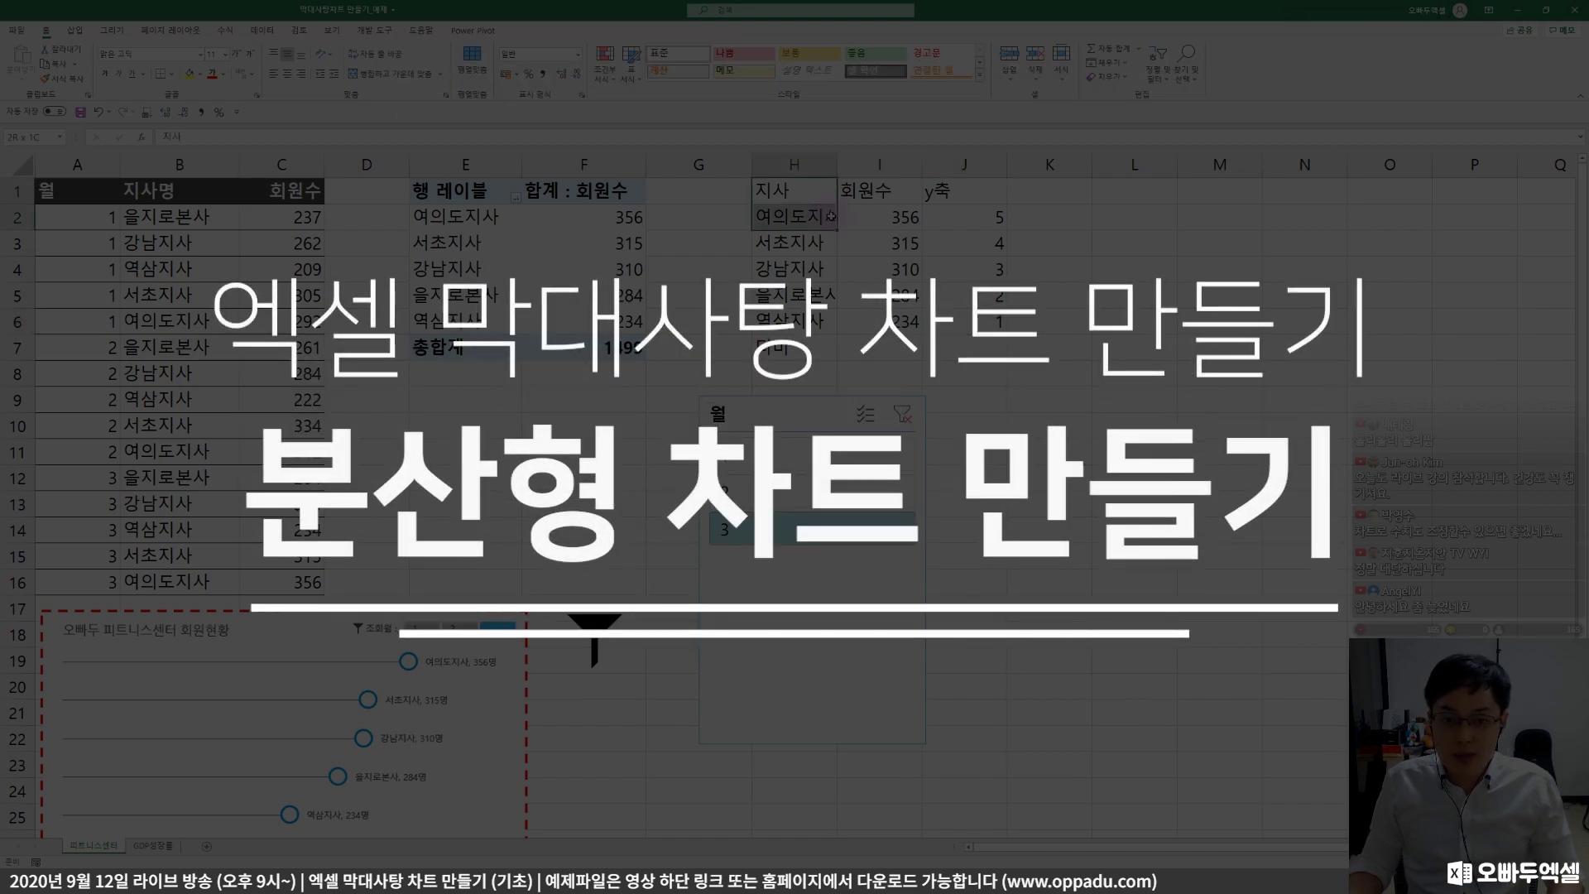
# - Insert a scatter chart from H1:J7 with 회원수 on the x-axis and y축 on the y-axis, and arrange it beside the month slicer
pyautogui.moveTo(790, 191); pyautogui.dragTo(928, 338)
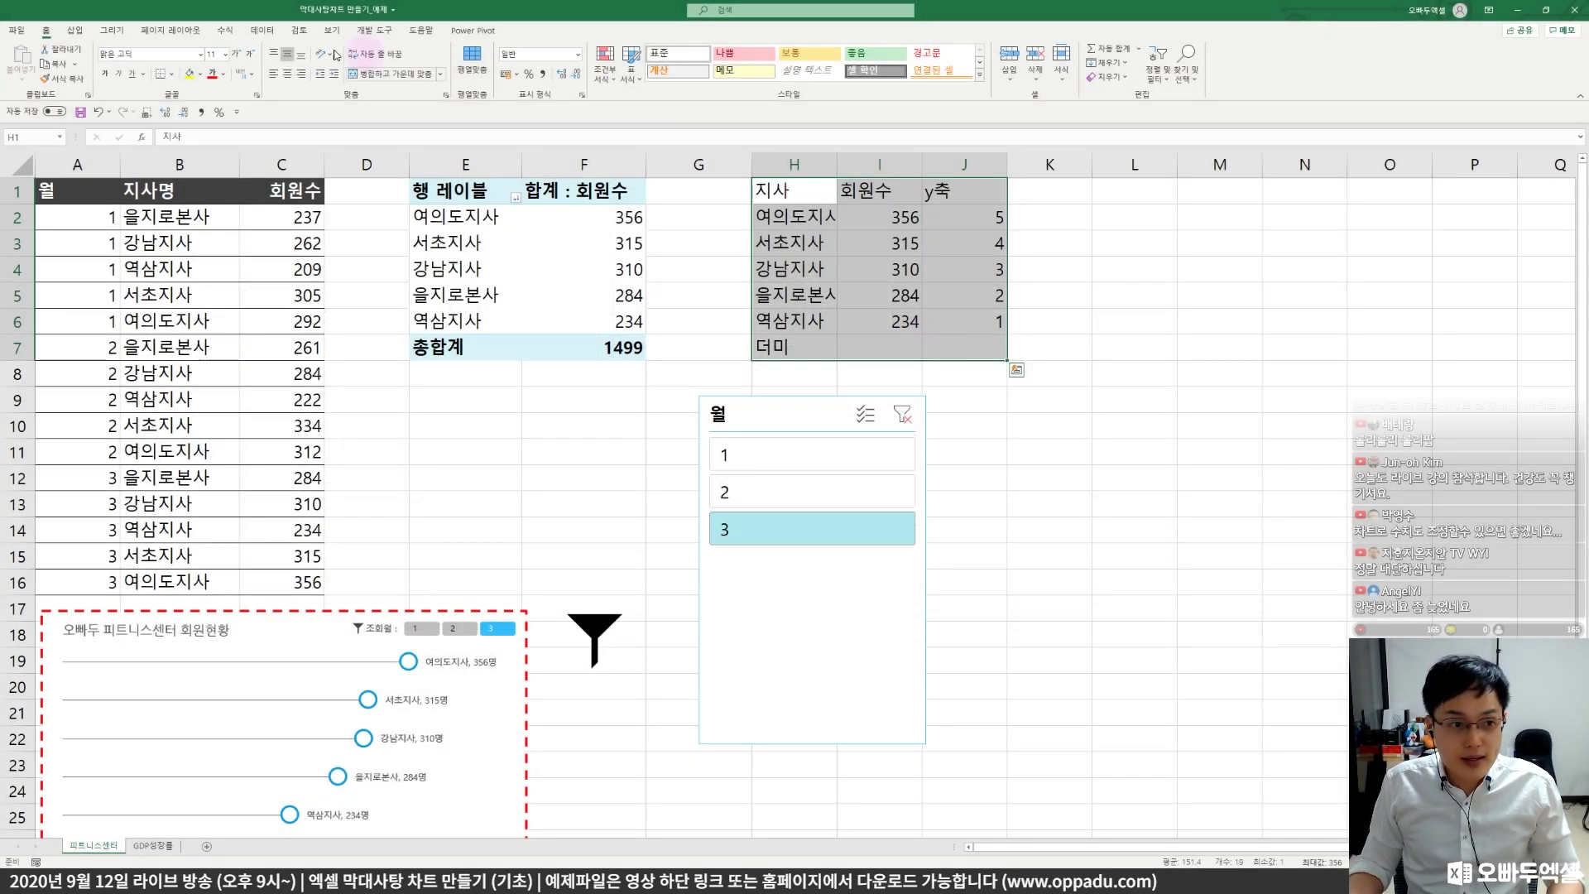
pyautogui.click(84, 34)
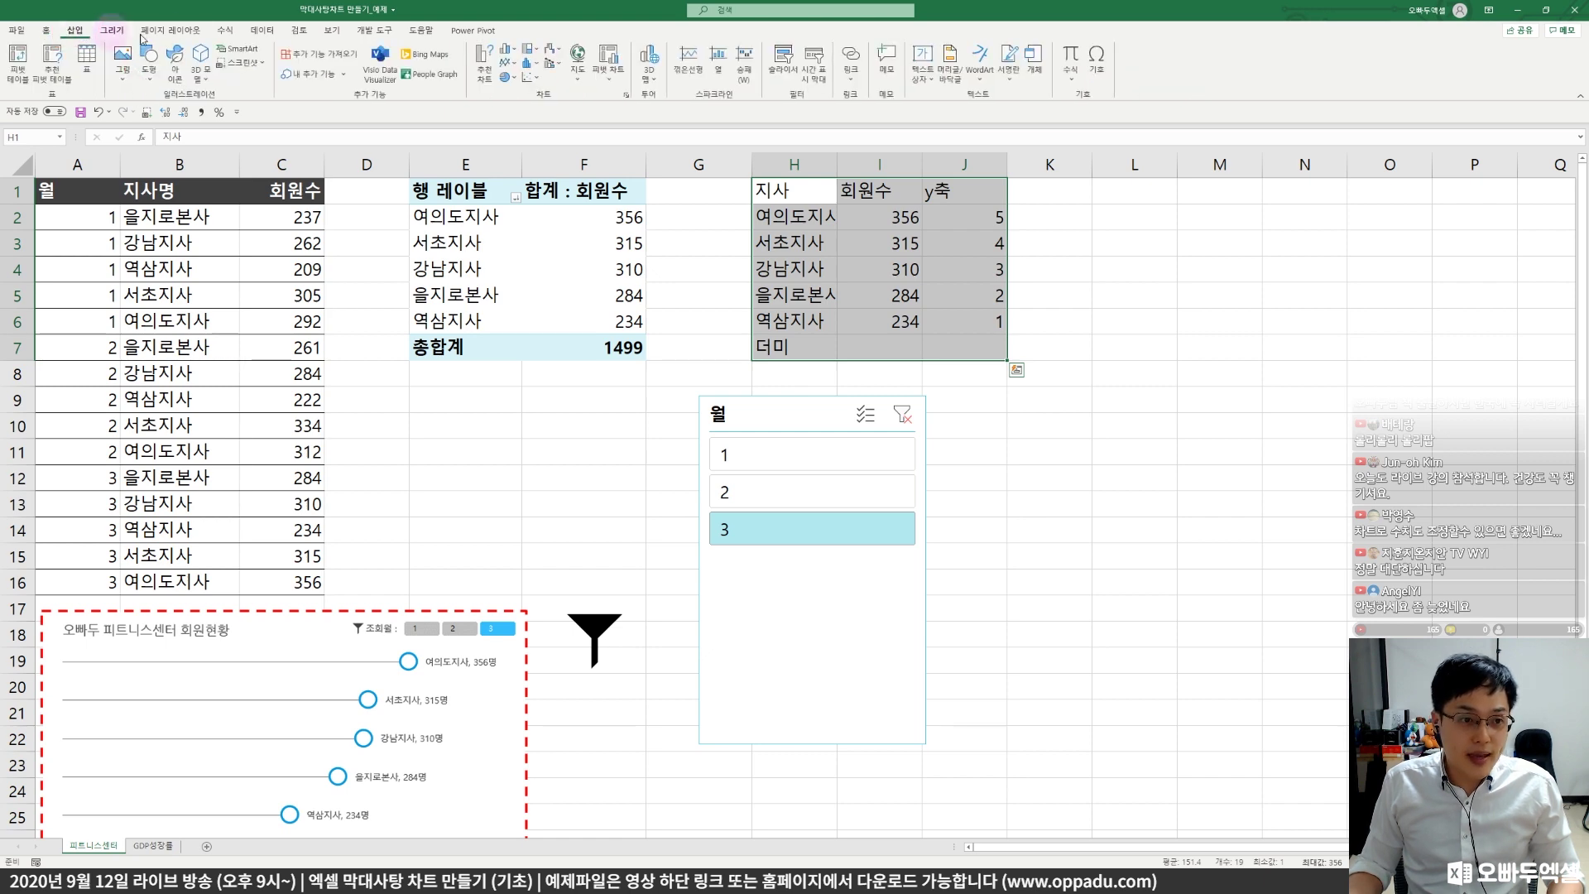
pyautogui.click(485, 66)
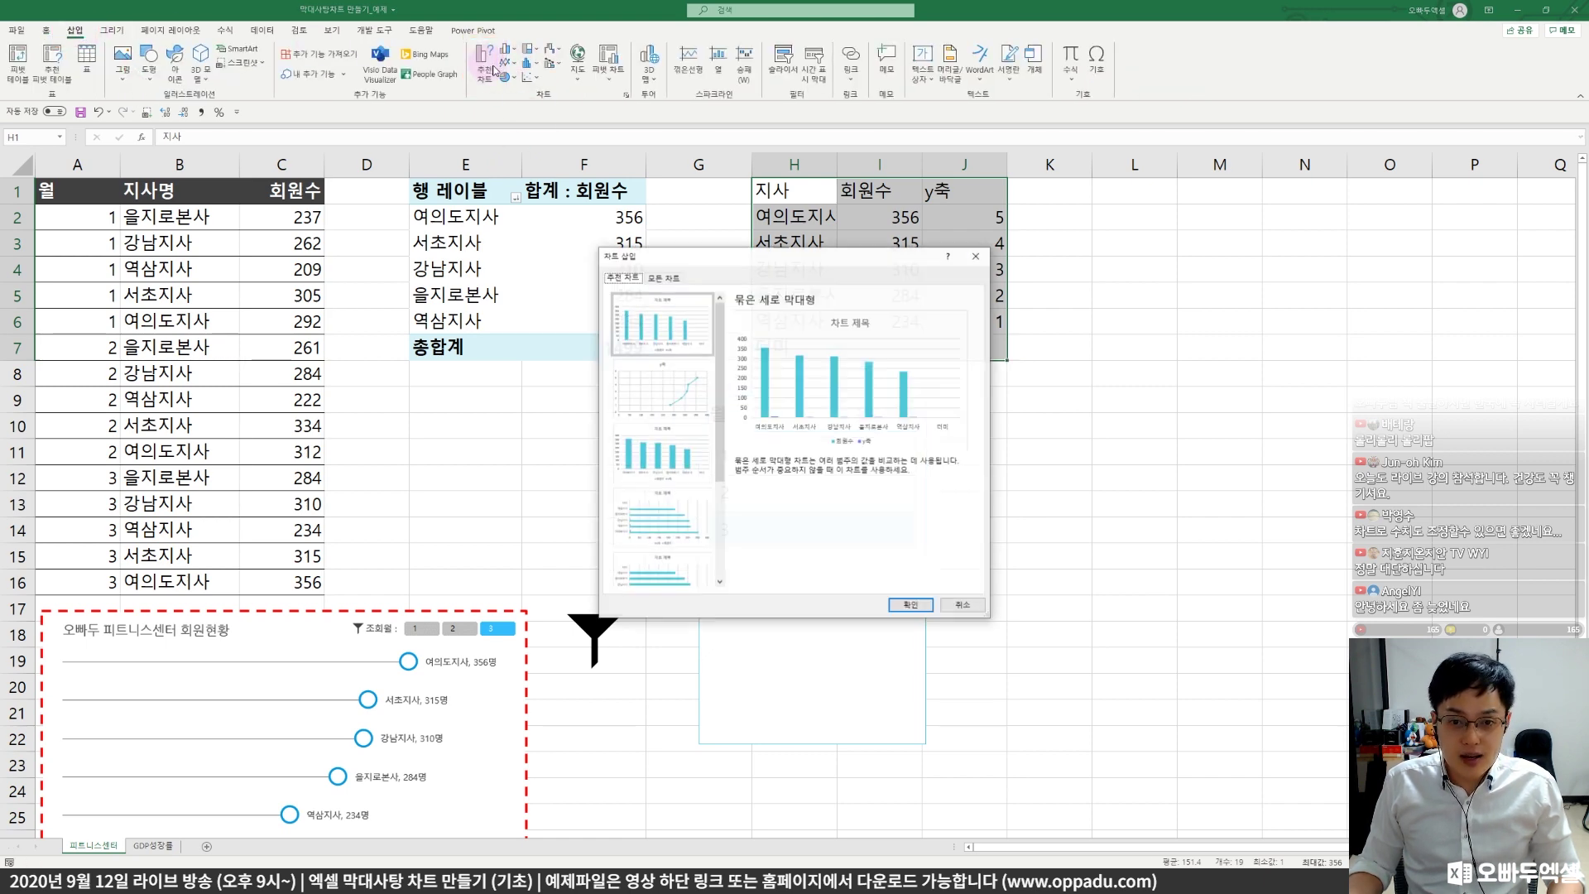
pyautogui.click(665, 278)
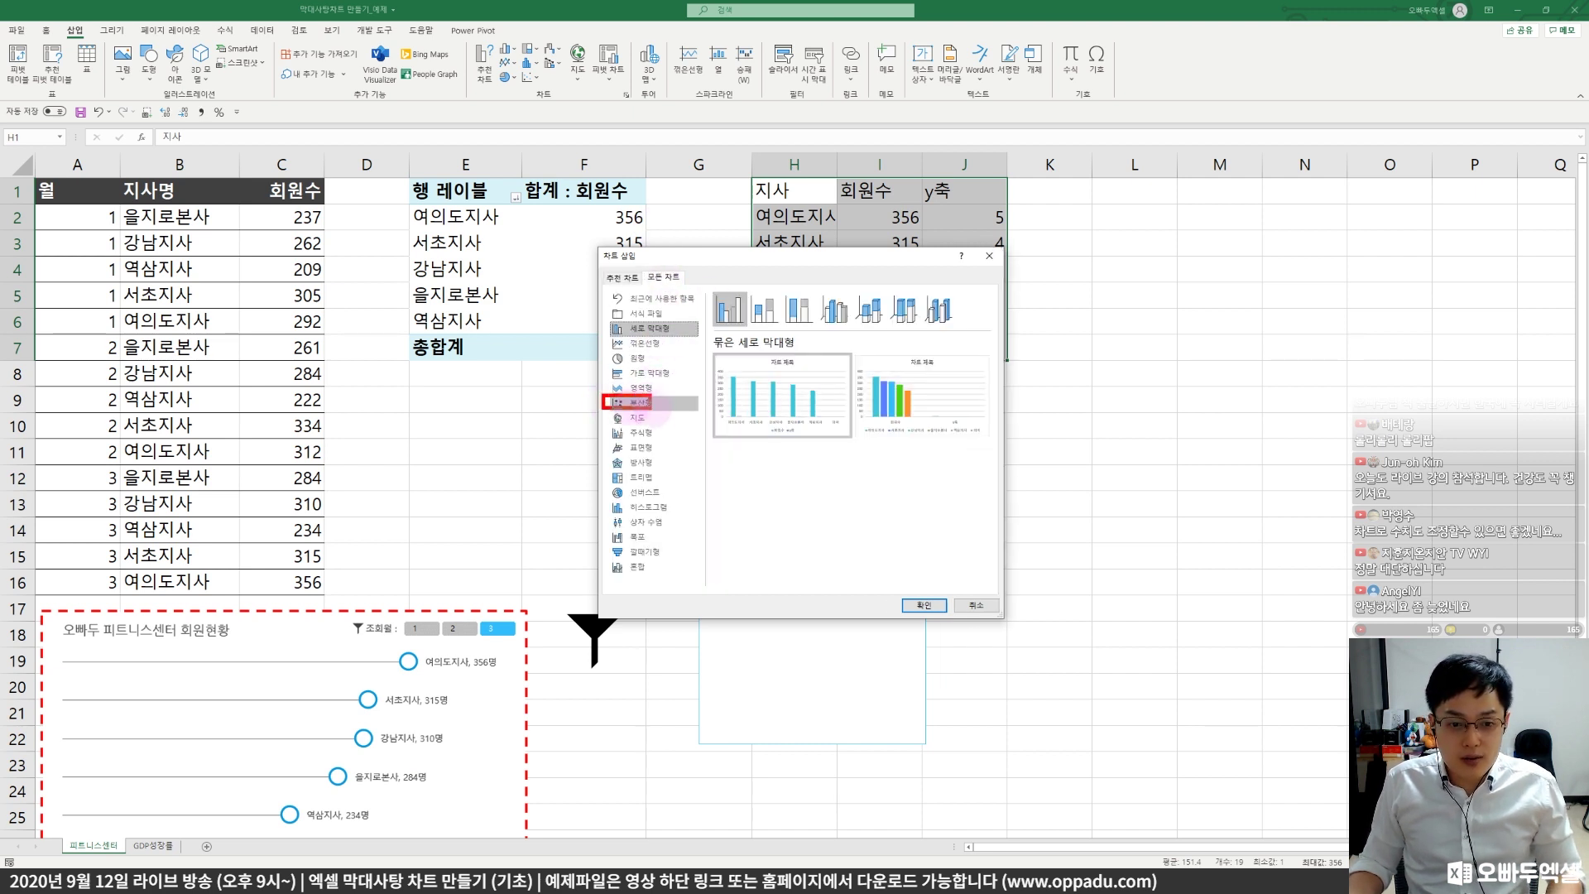
pyautogui.click(653, 406)
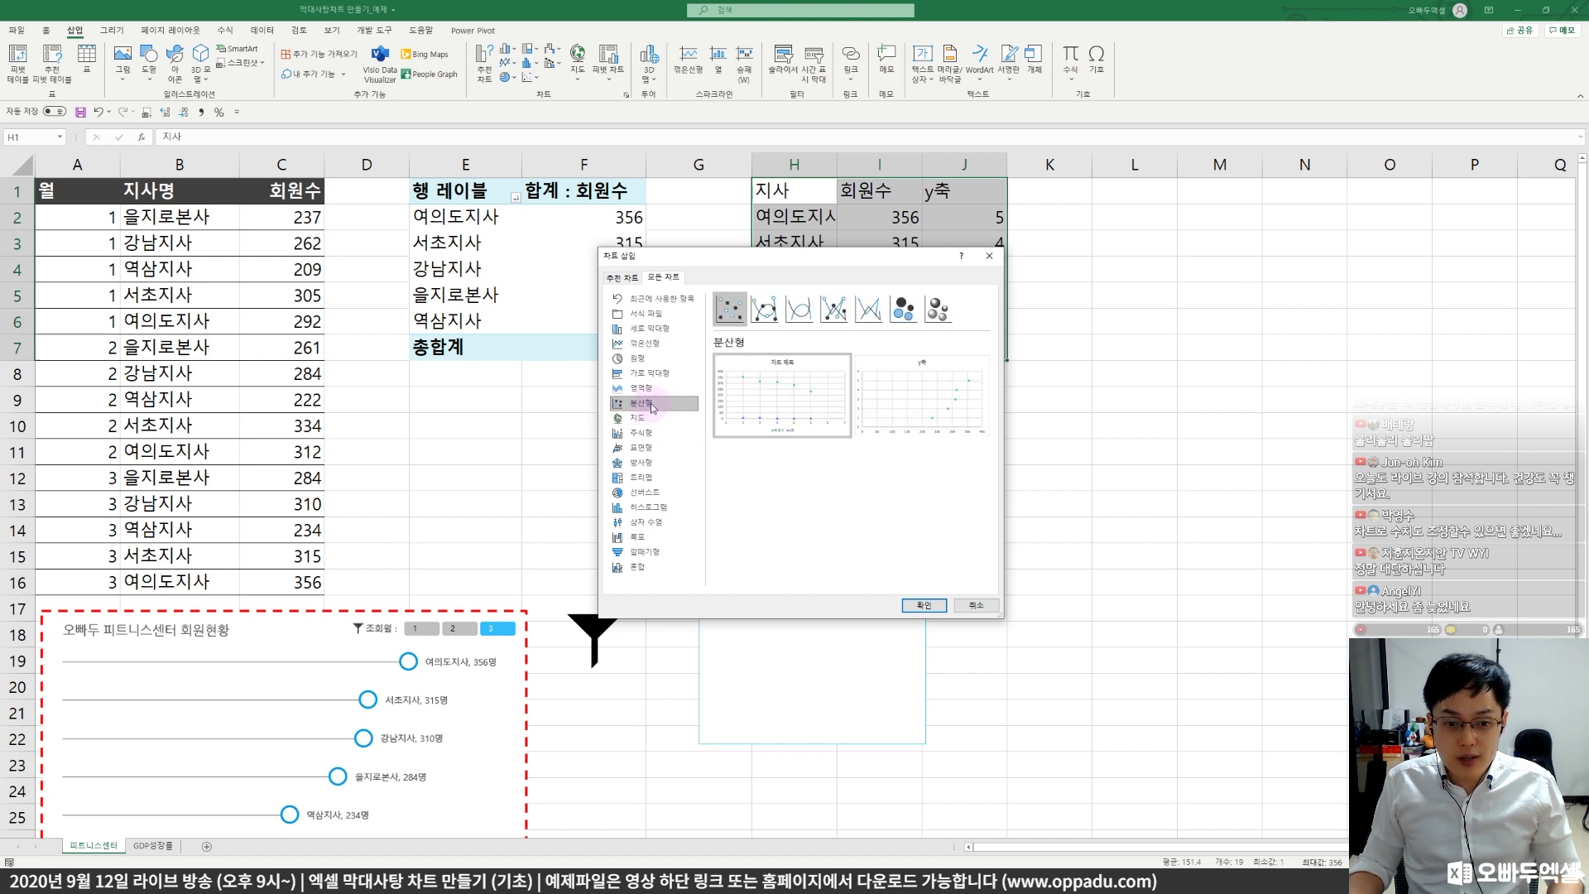
pyautogui.click(925, 400)
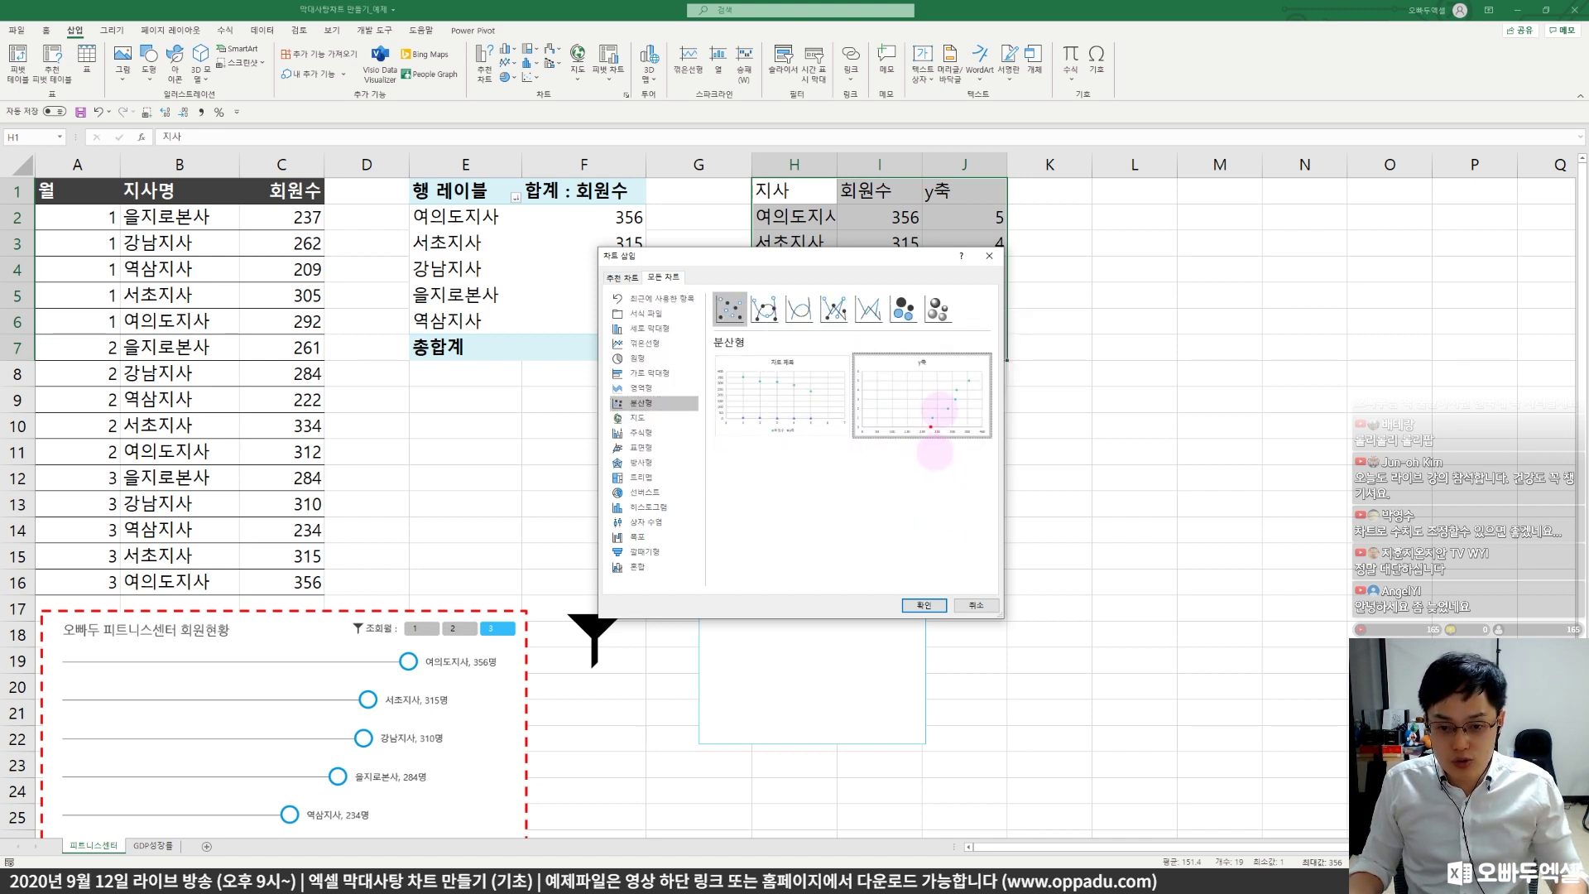
pyautogui.moveTo(925, 427)
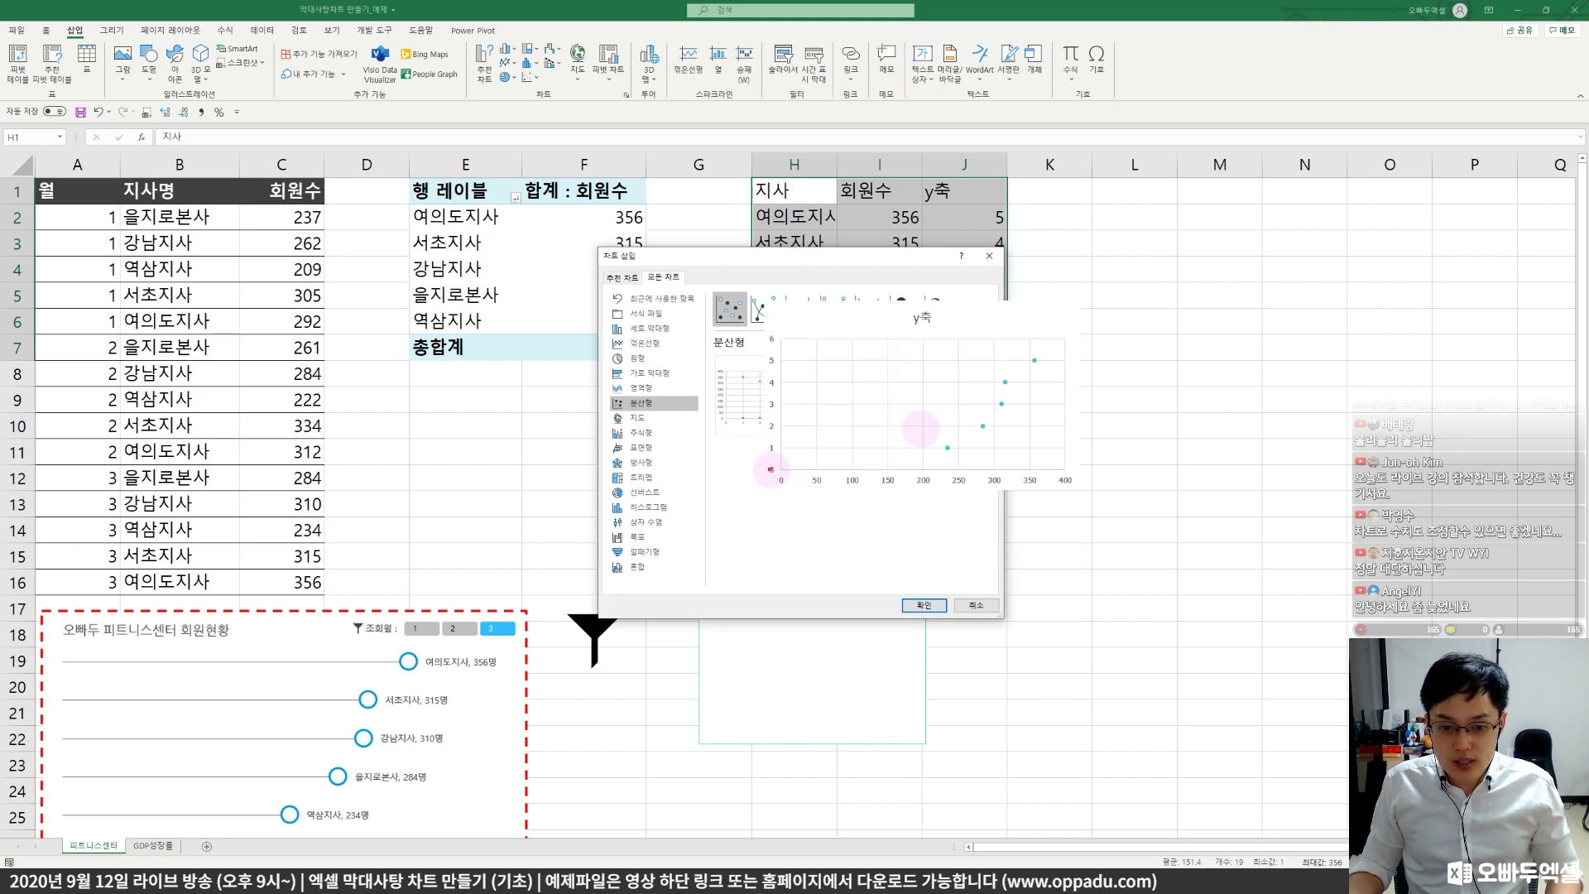
pyautogui.moveTo(770, 470); pyautogui.dragTo(1083, 489)
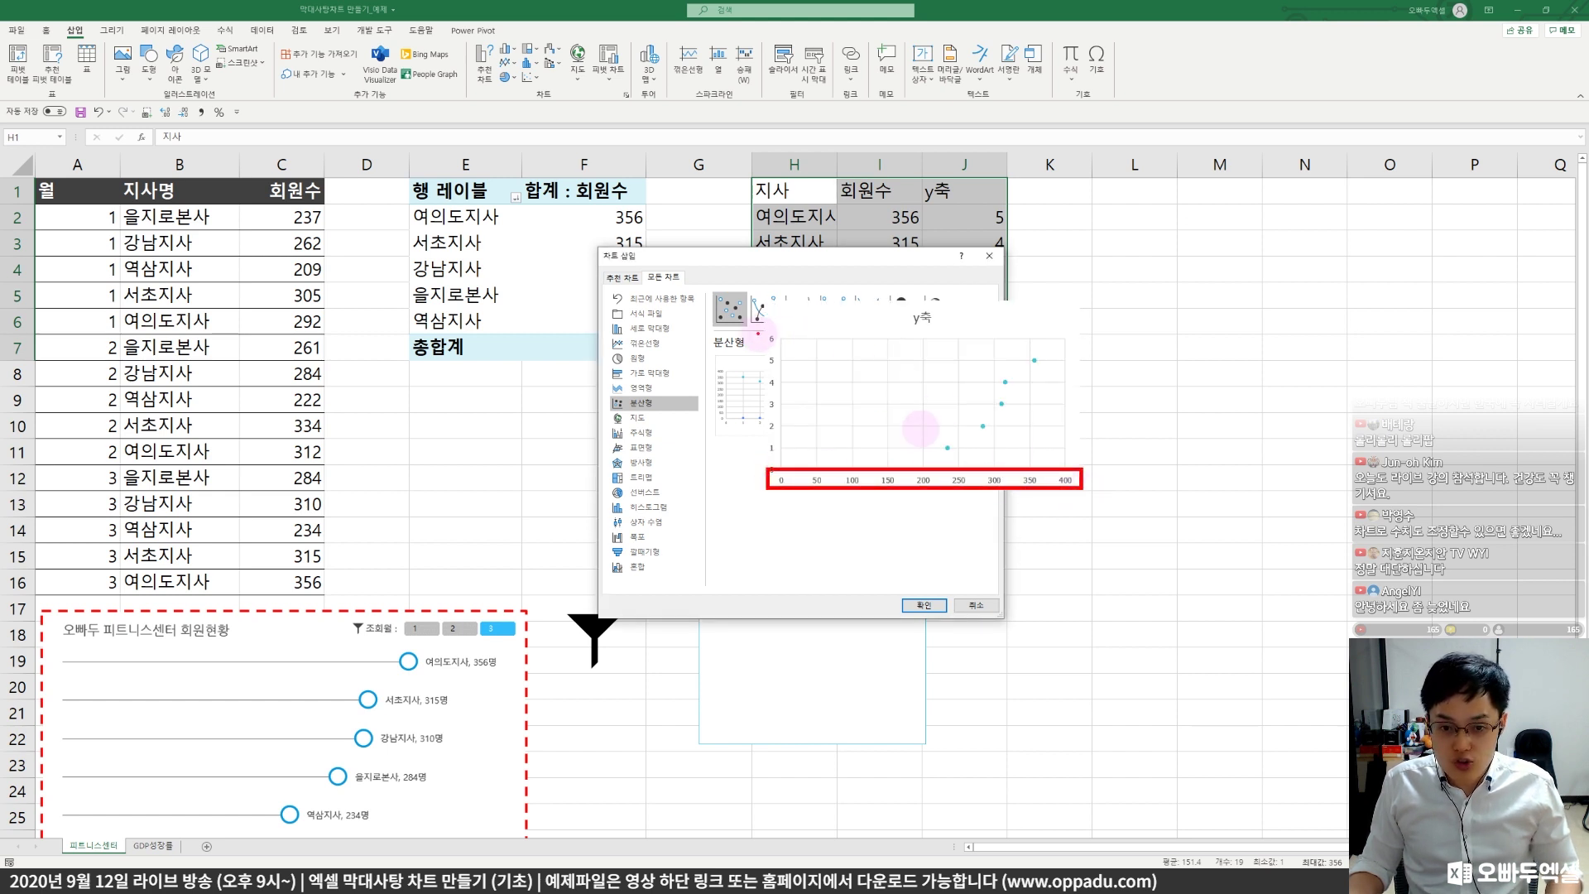
pyautogui.moveTo(762, 330)
pyautogui.mouseDown()
pyautogui.moveTo(786, 376)
pyautogui.moveTo(786, 462)
pyautogui.mouseUp()
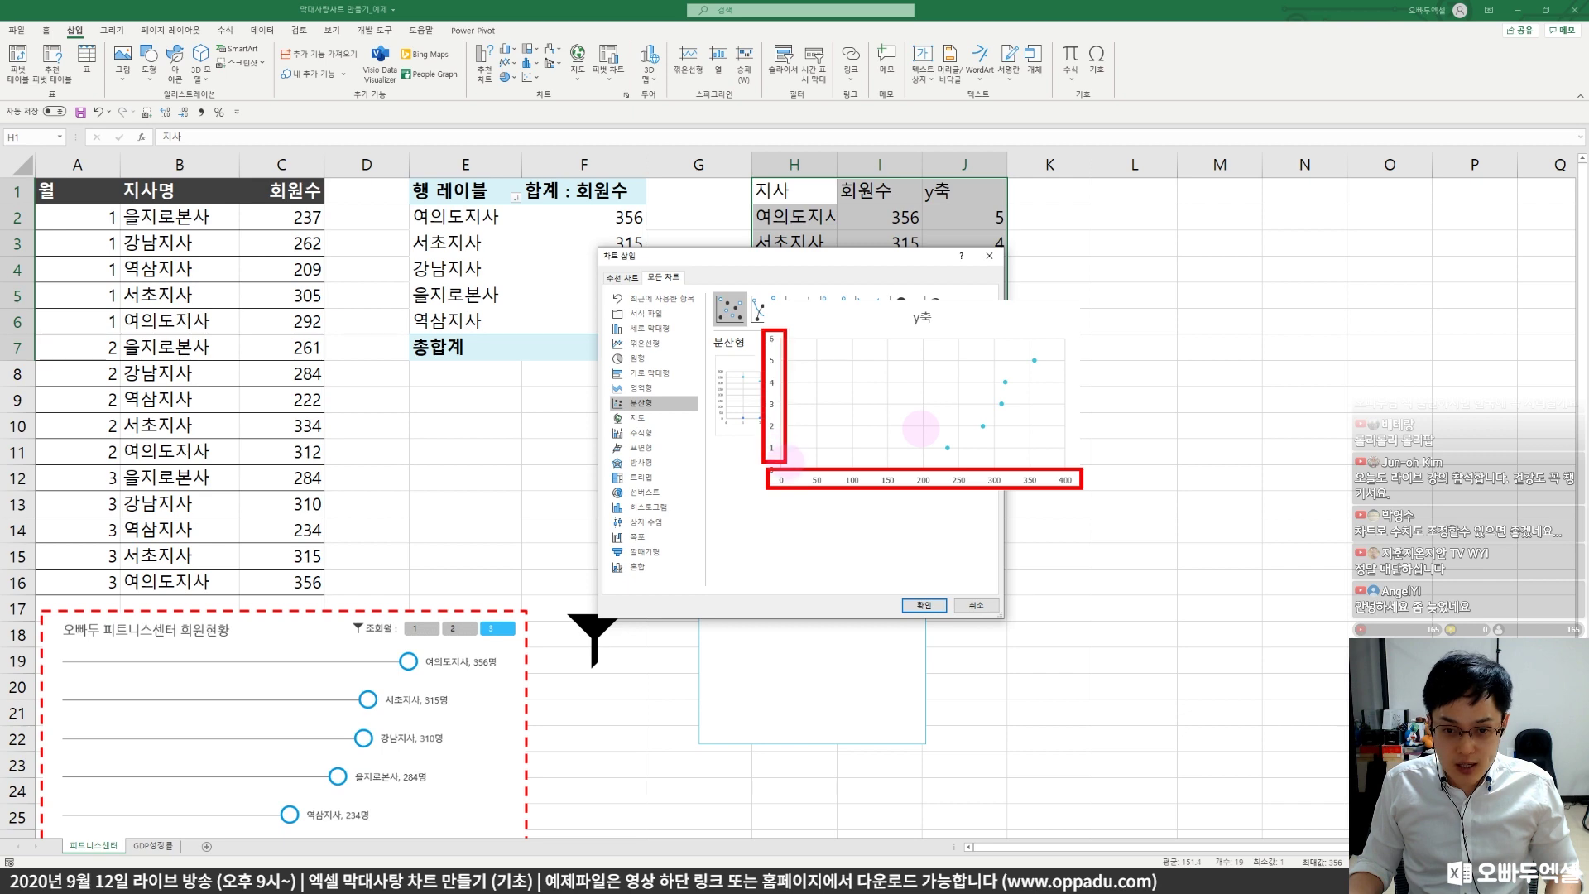
pyautogui.press('Escape')
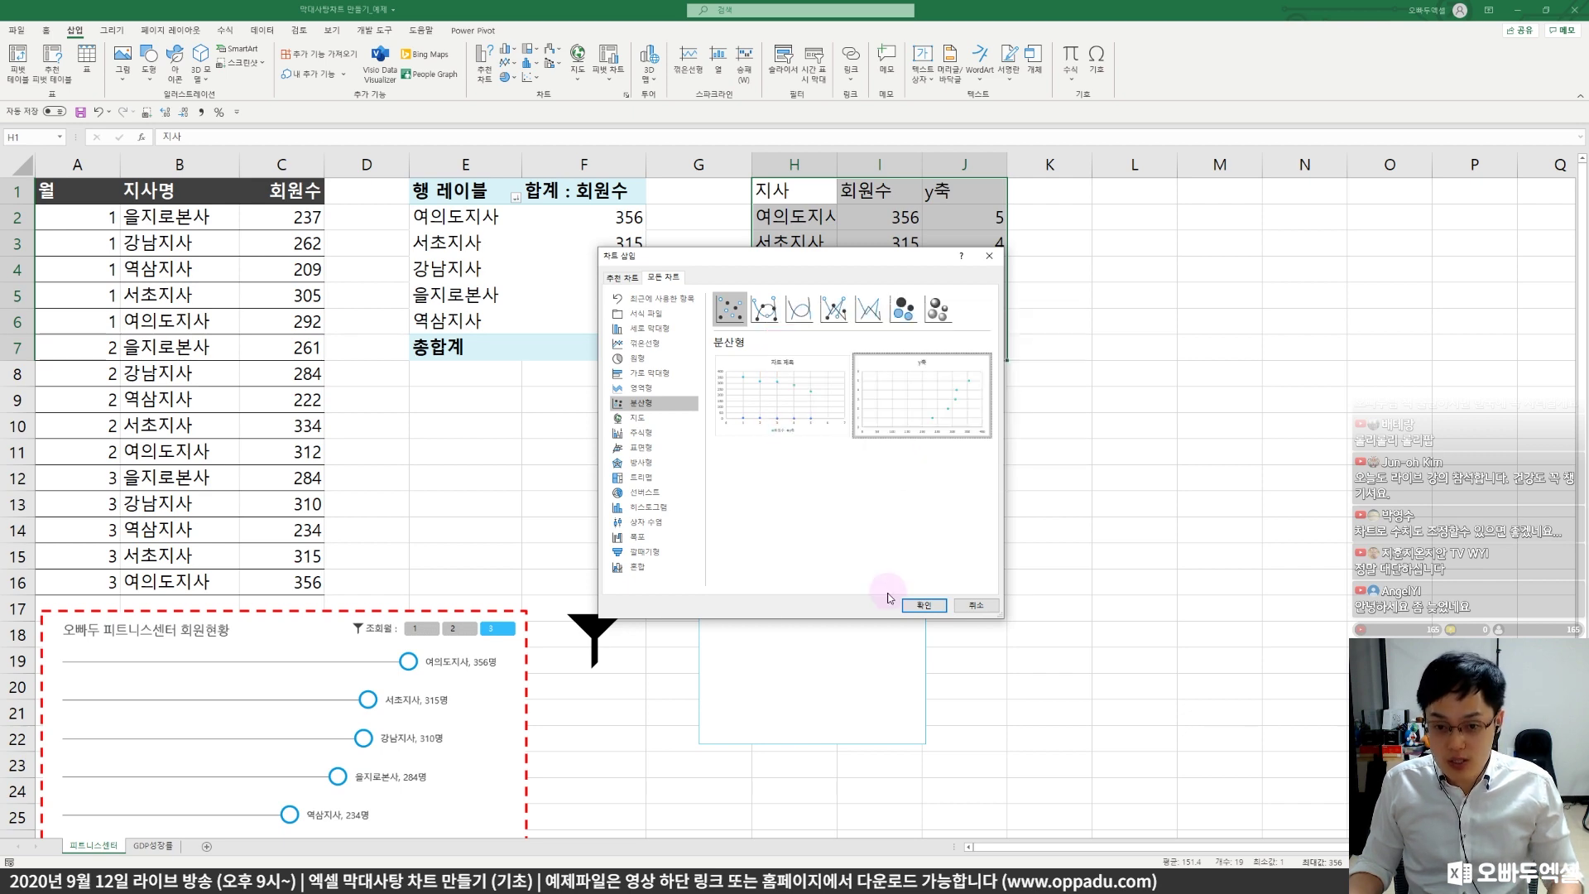
pyautogui.click(922, 605)
pyautogui.moveTo(703, 354); pyautogui.dragTo(864, 374)
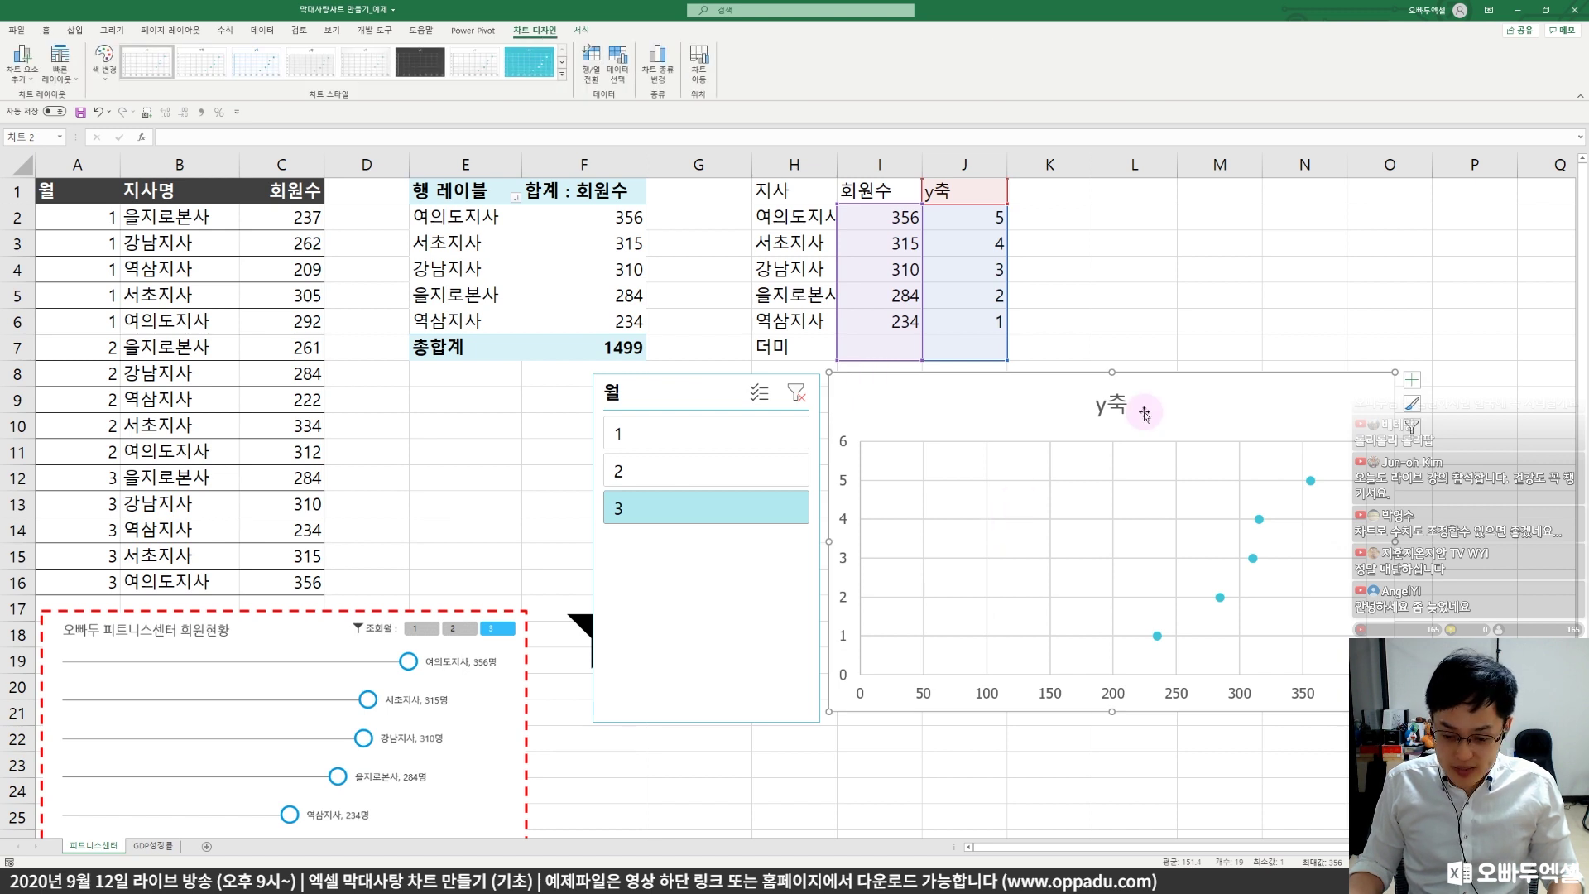
# - Delete the vertical gridlines from the scatter chart
pyautogui.click(1049, 478)
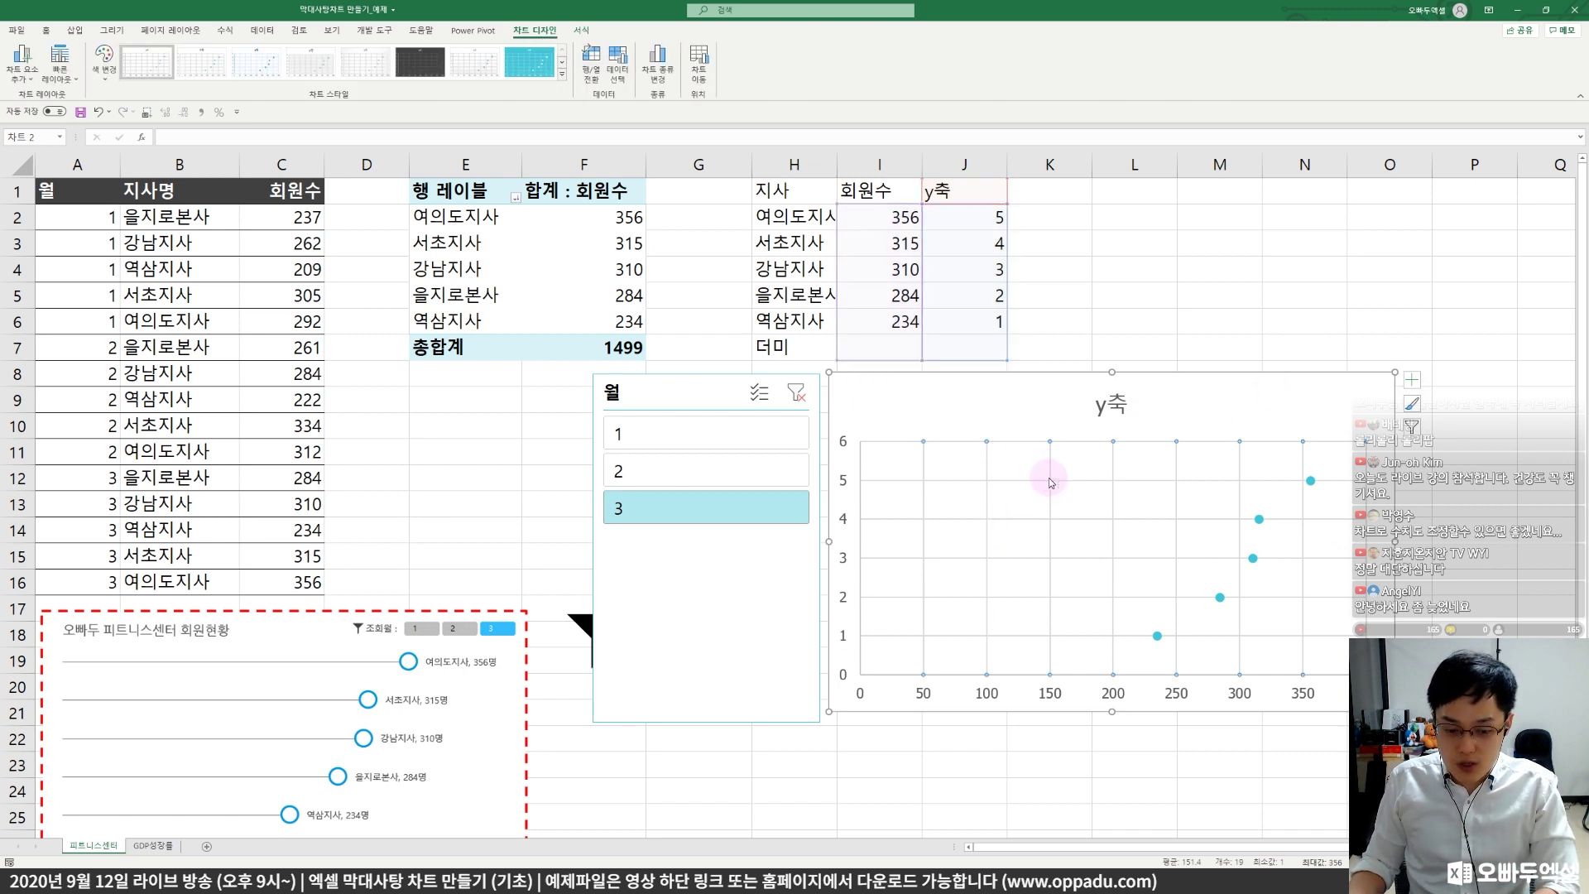
pyautogui.press('Delete')
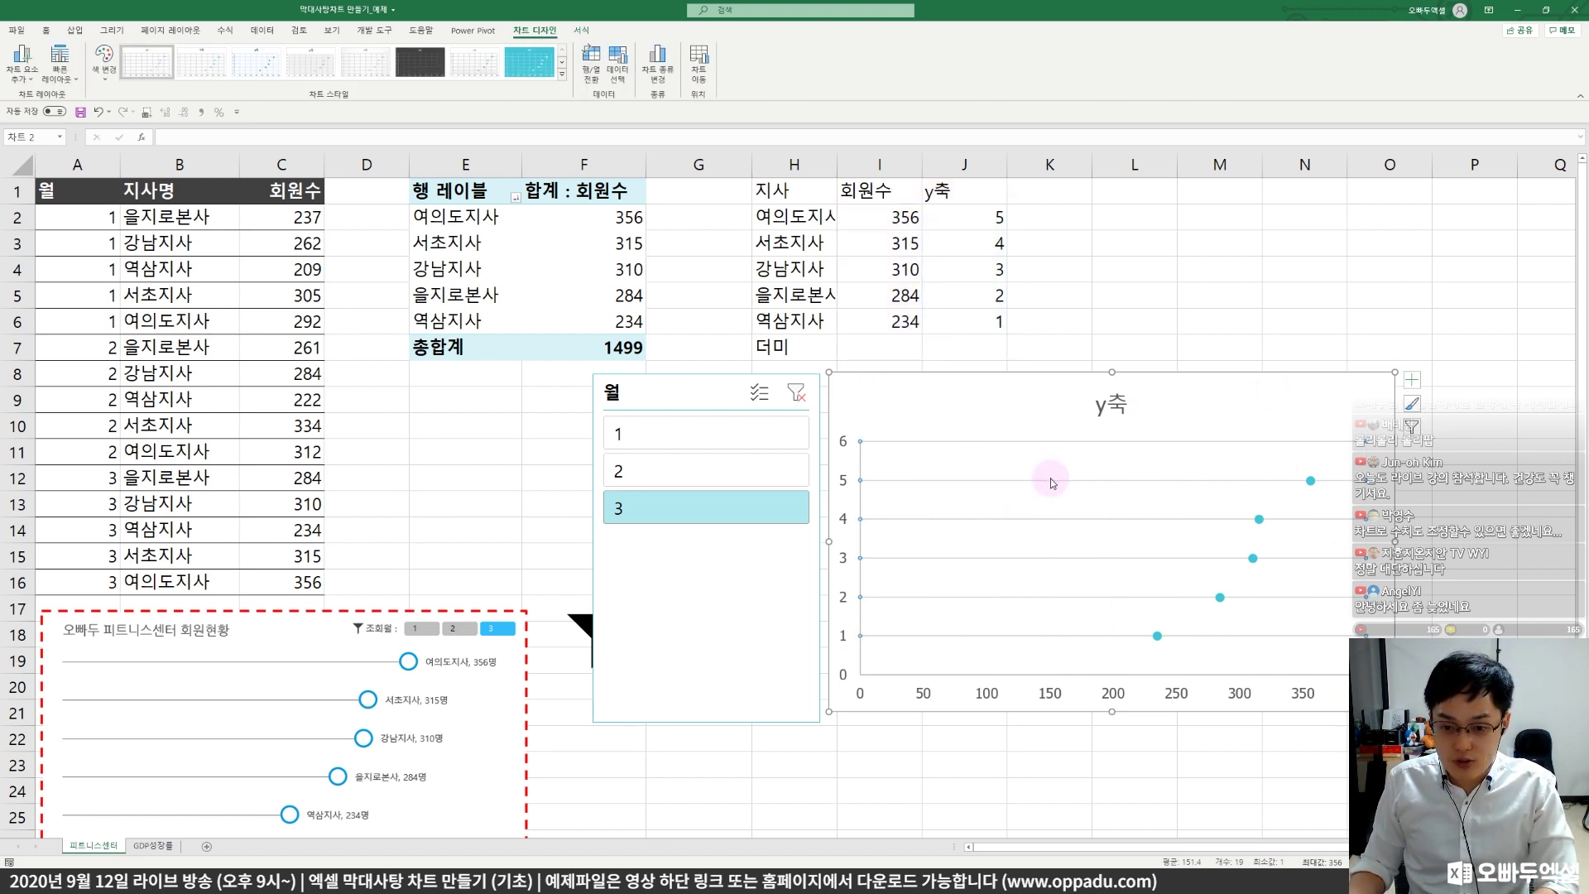
# - Delete the chart title and the vertical axis from the scatter chart
pyautogui.click(1099, 416)
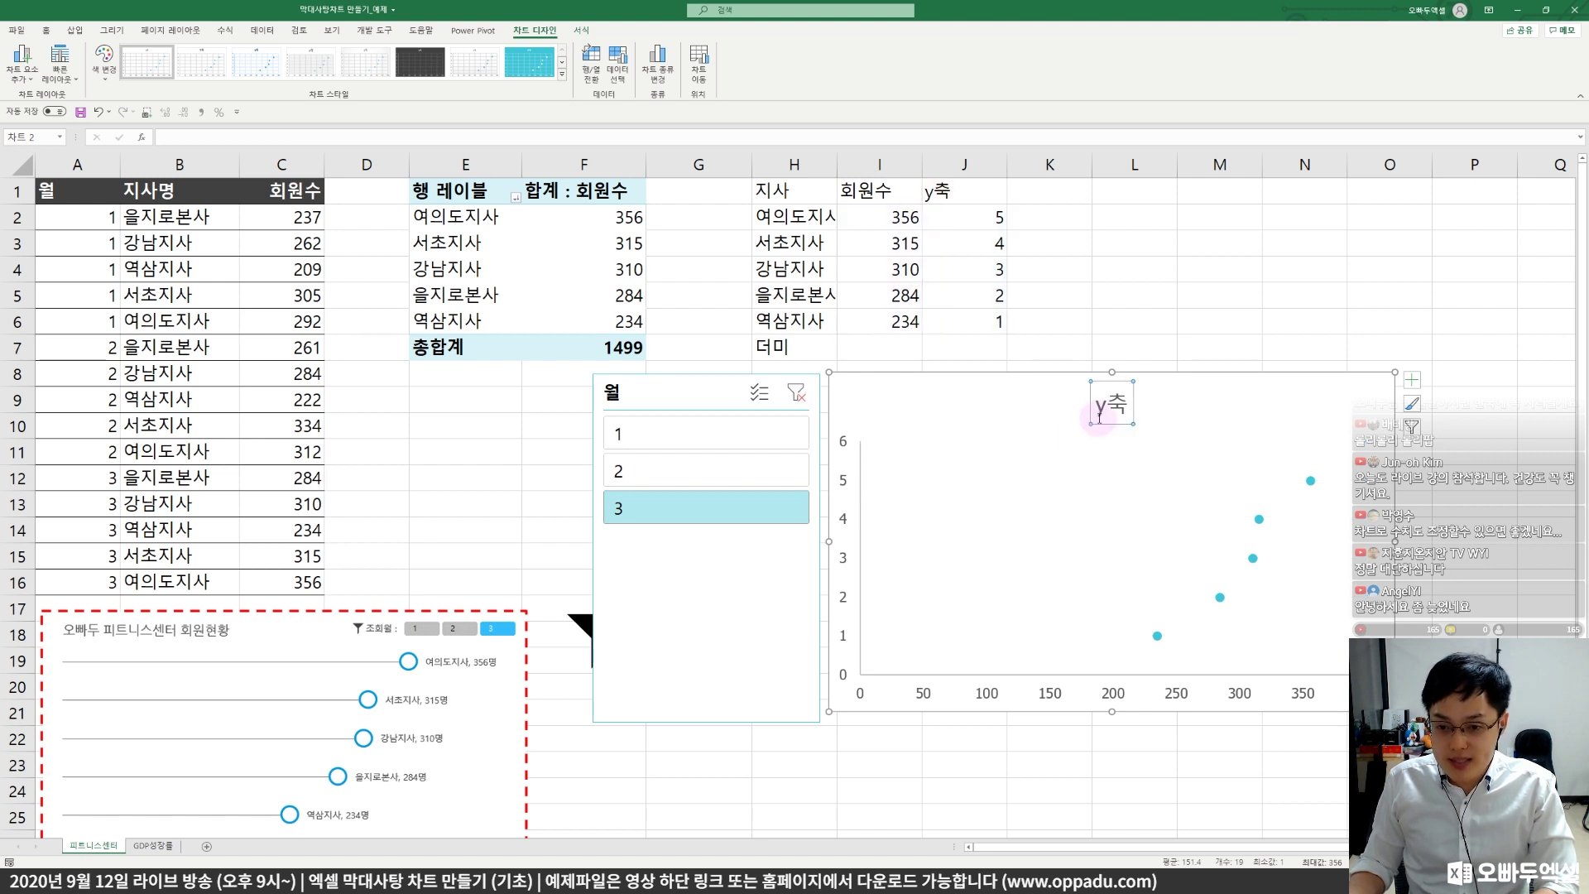
pyautogui.press('Delete')
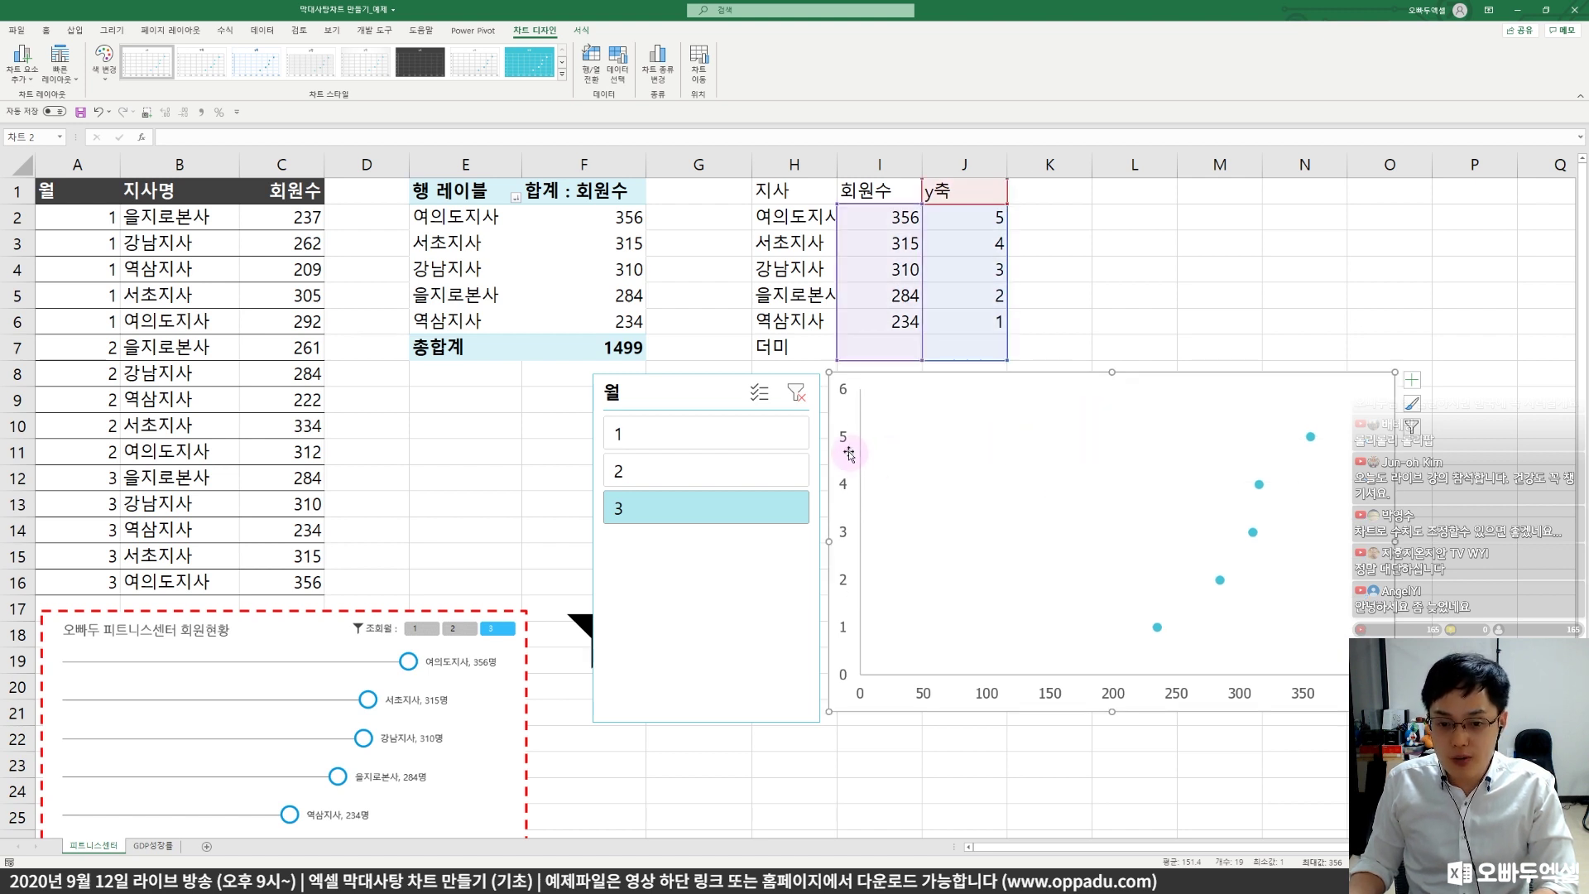
pyautogui.click(848, 445)
pyautogui.press('Delete')
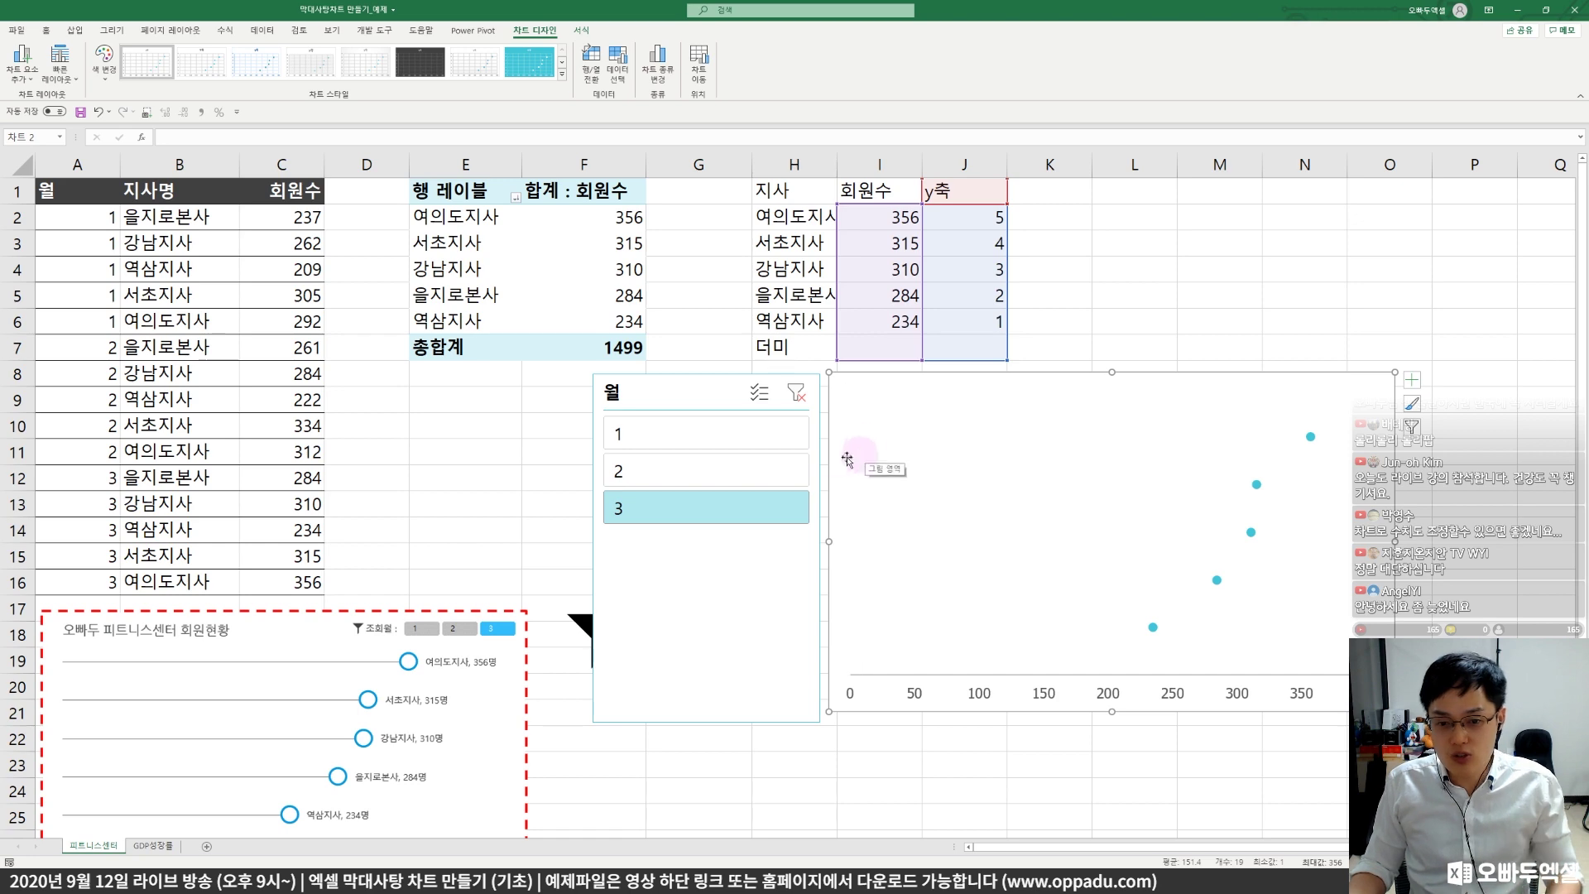
# - Move the scatter chart and the month slicer further down the sheet, keeping them side by side
pyautogui.scroll(-1, 875, 486)
pyautogui.moveTo(869, 294); pyautogui.dragTo(878, 462)
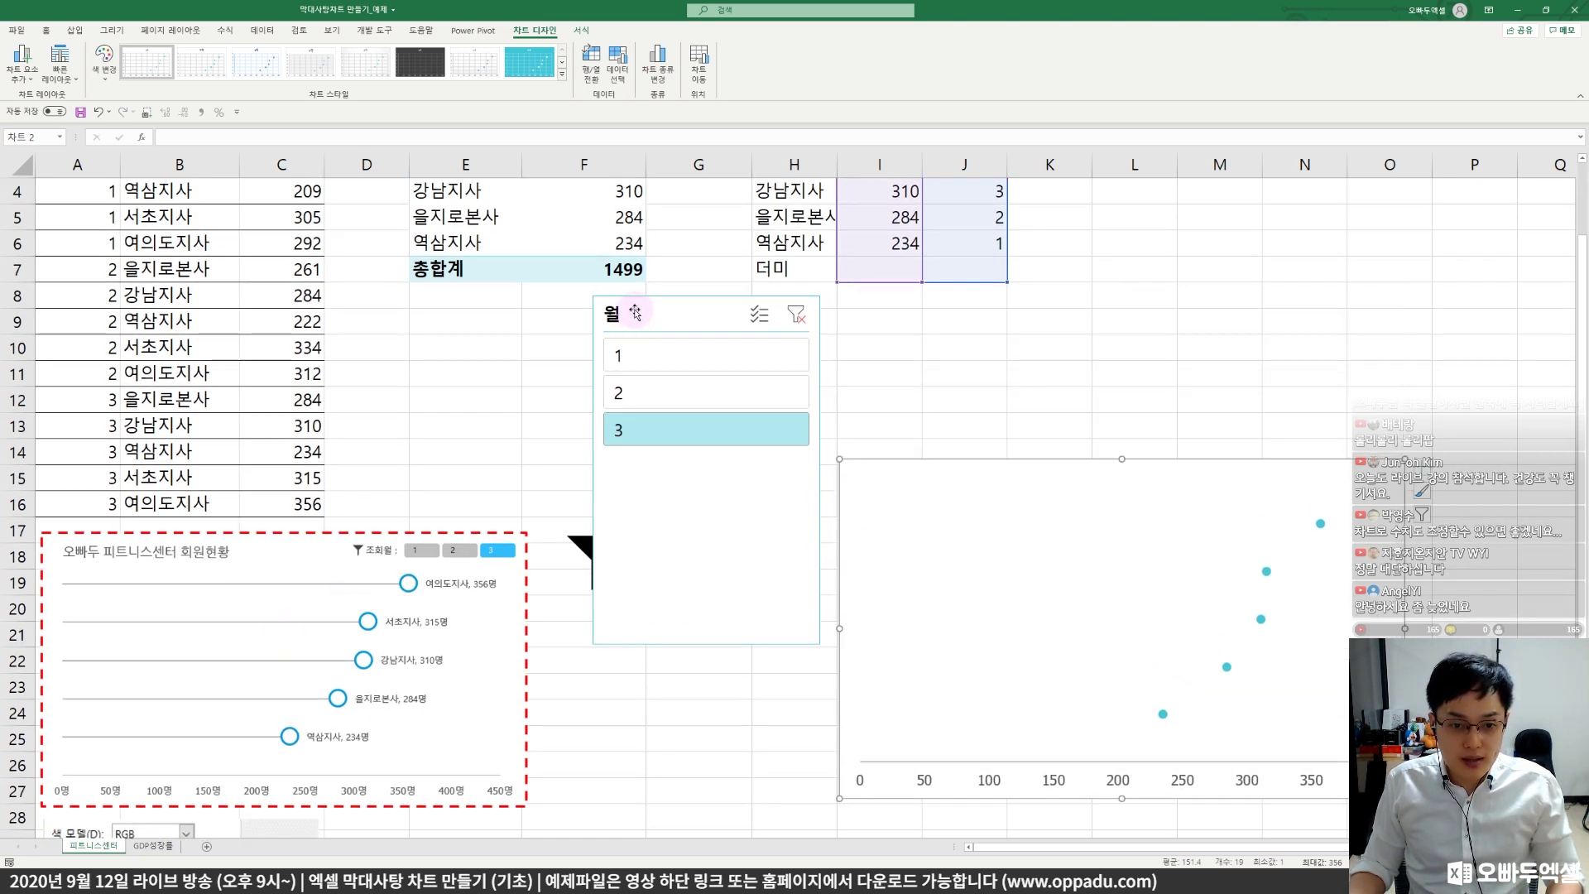
pyautogui.moveTo(637, 300); pyautogui.dragTo(650, 457)
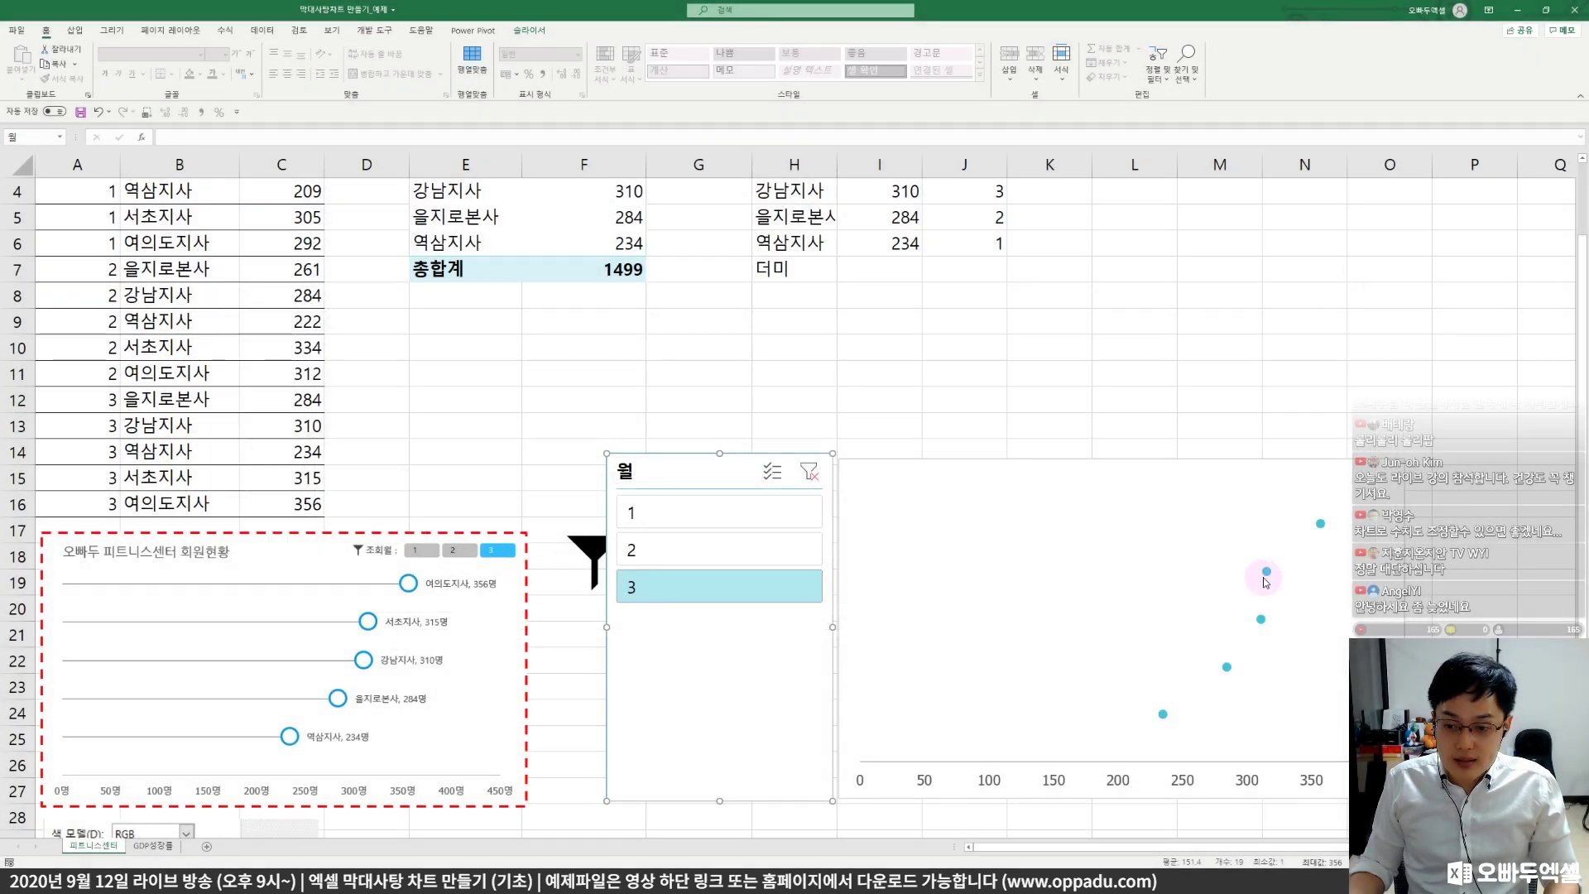
# - Open the data series formatting for the scatter points and expand its marker options
pyautogui.moveTo(1265, 582)
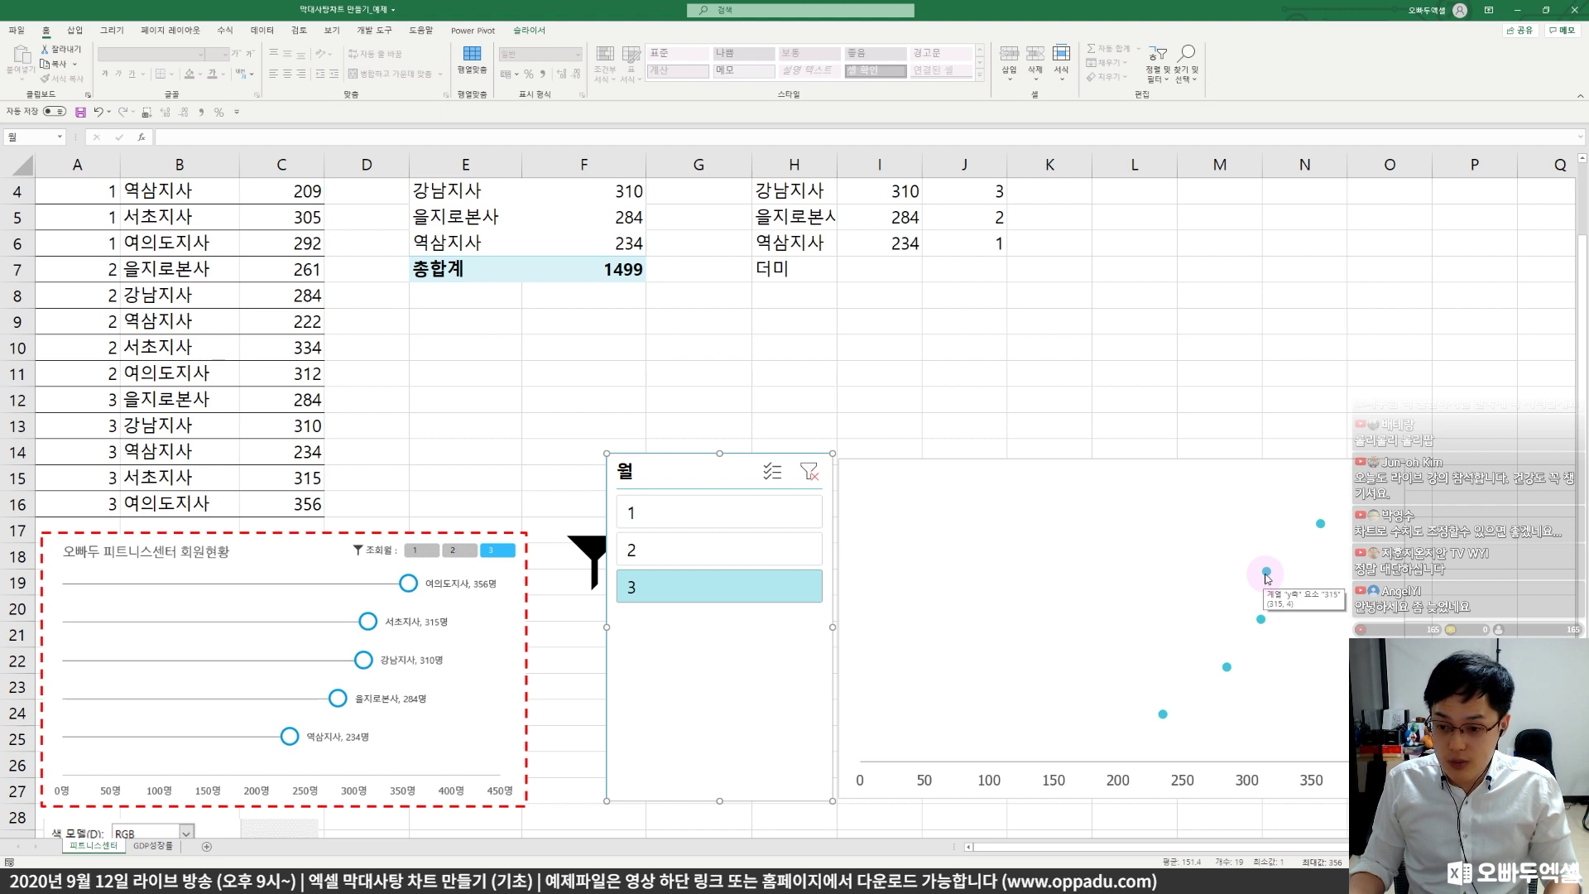
pyautogui.rightClick(1267, 571)
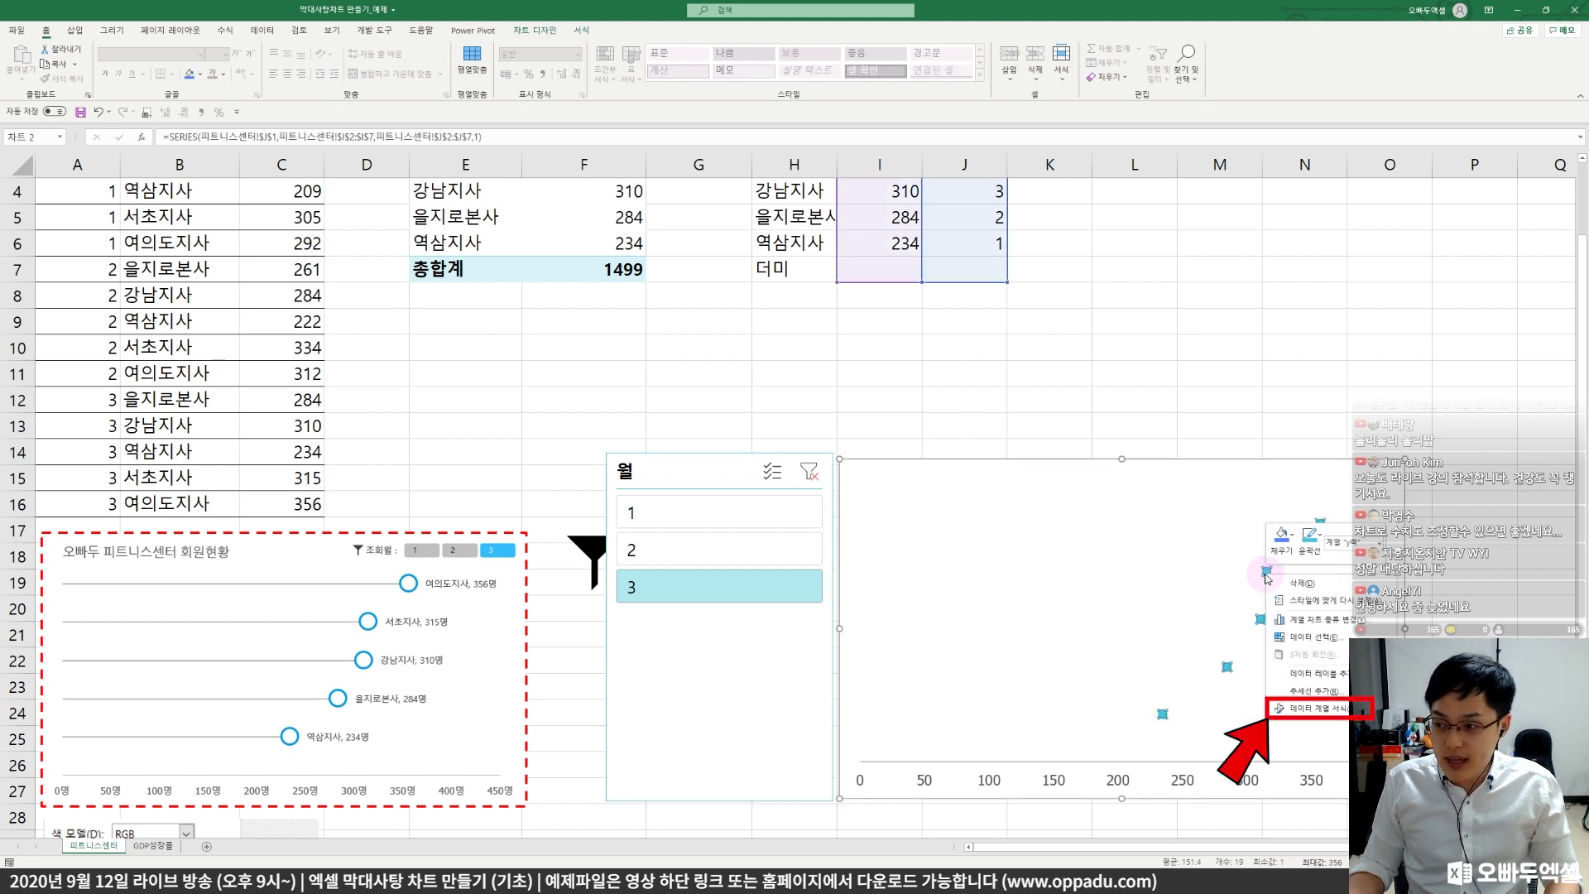
pyautogui.click(1304, 709)
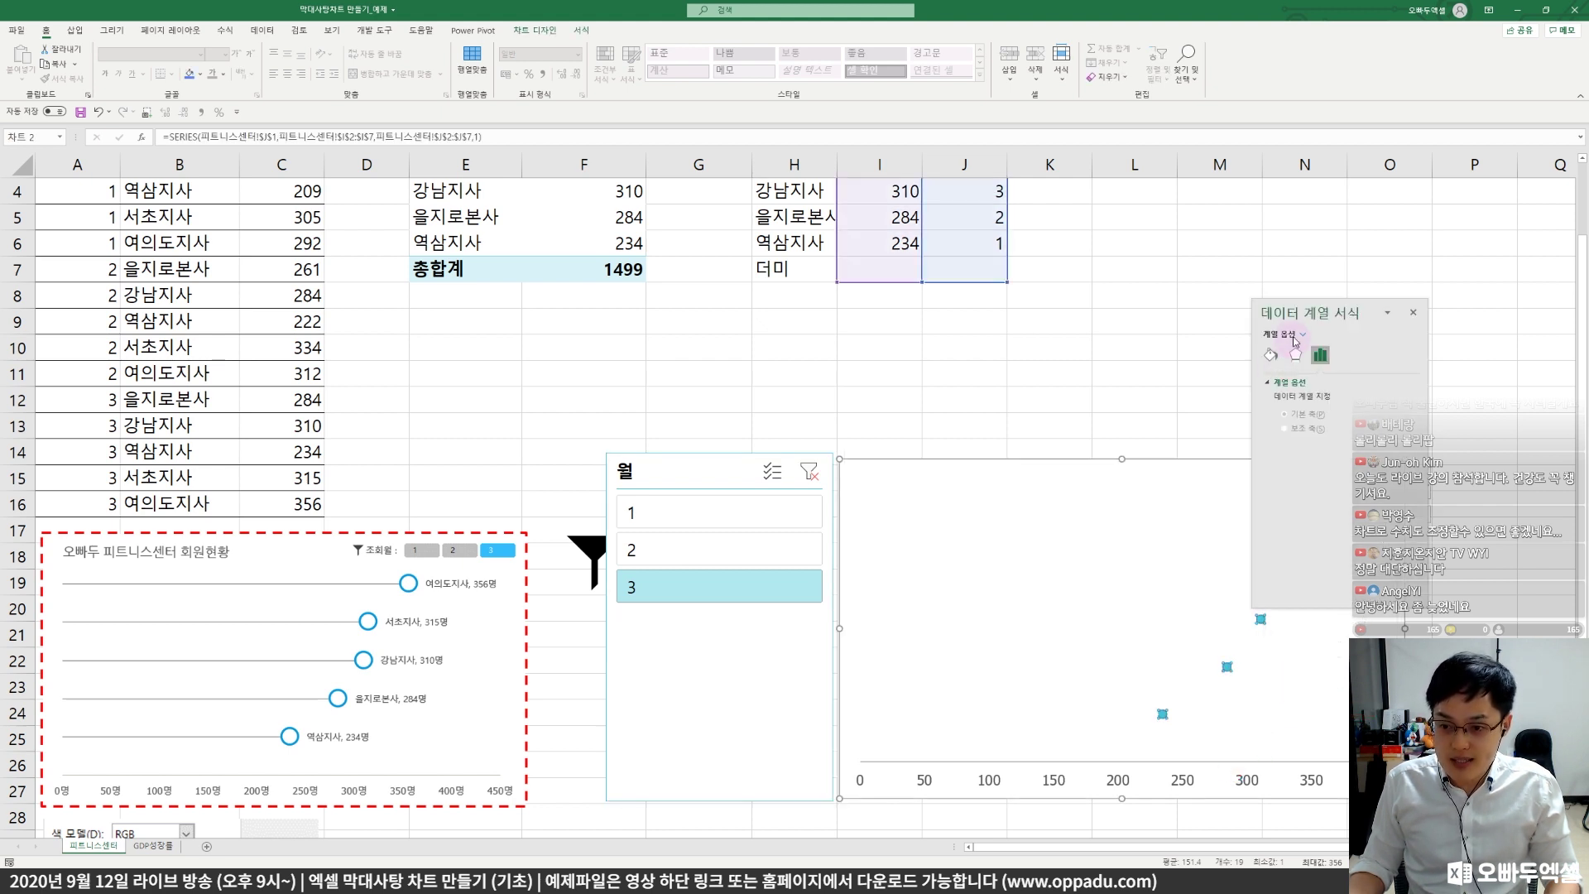
pyautogui.moveTo(1301, 313); pyautogui.dragTo(1075, 250)
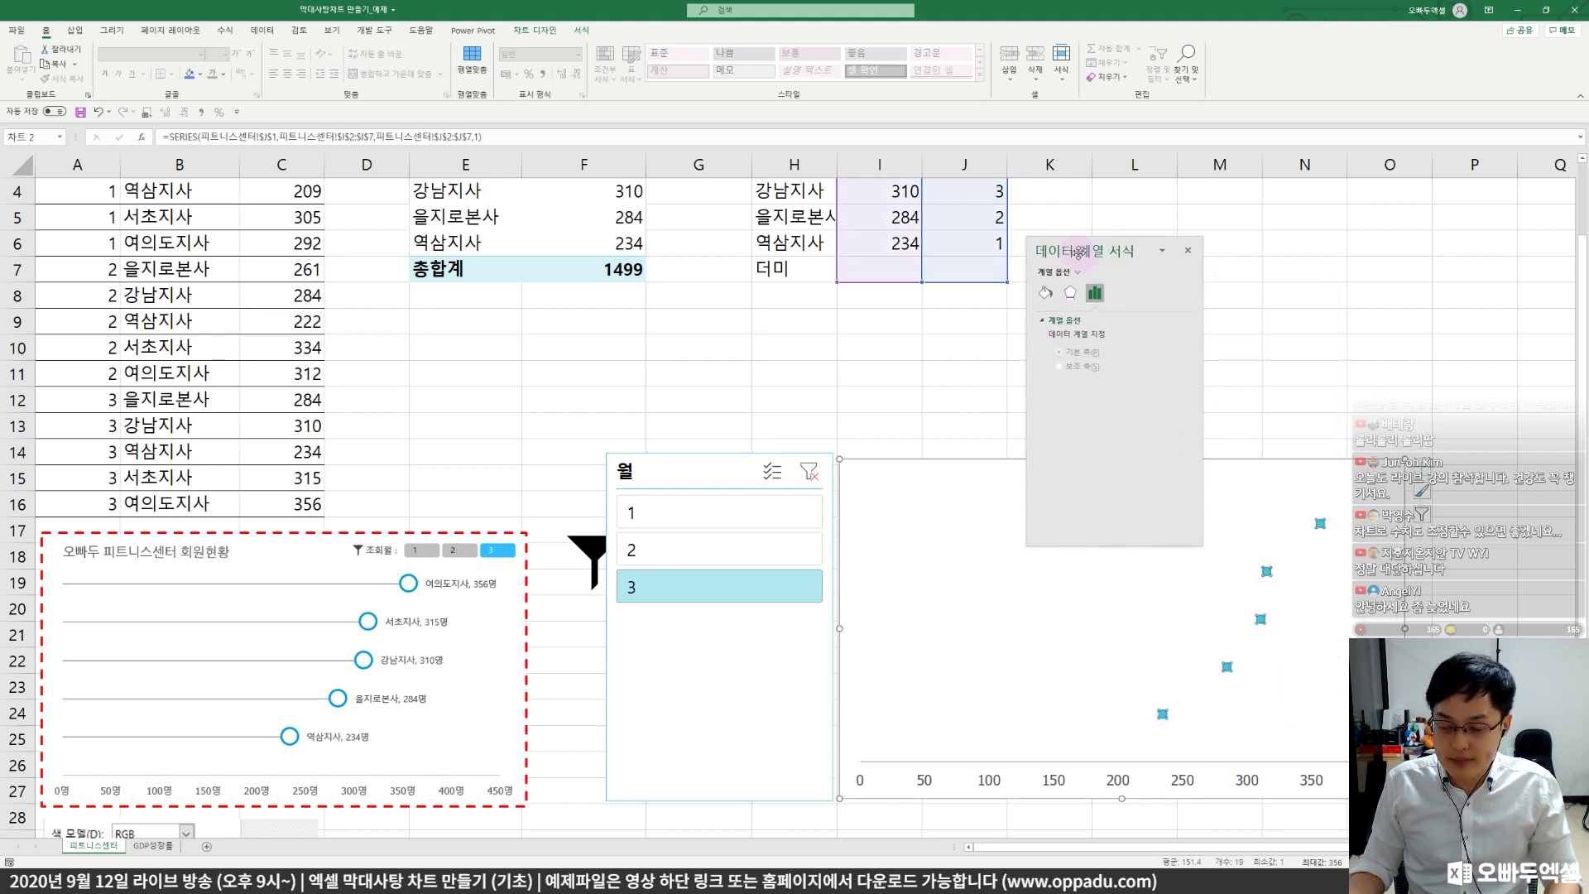
pyautogui.click(1044, 295)
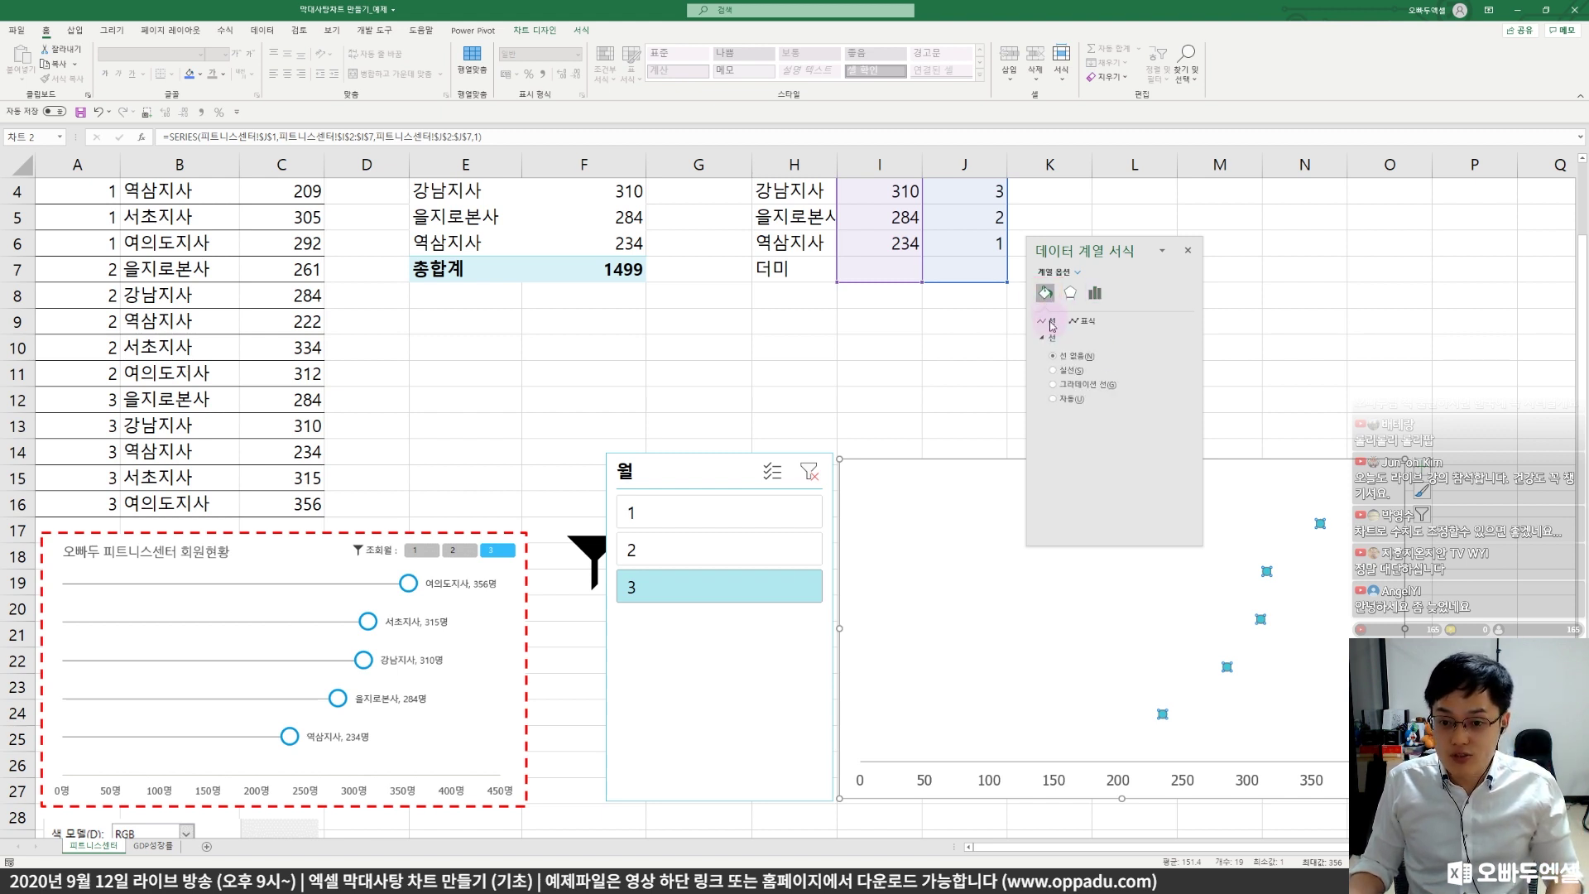
pyautogui.click(1065, 365)
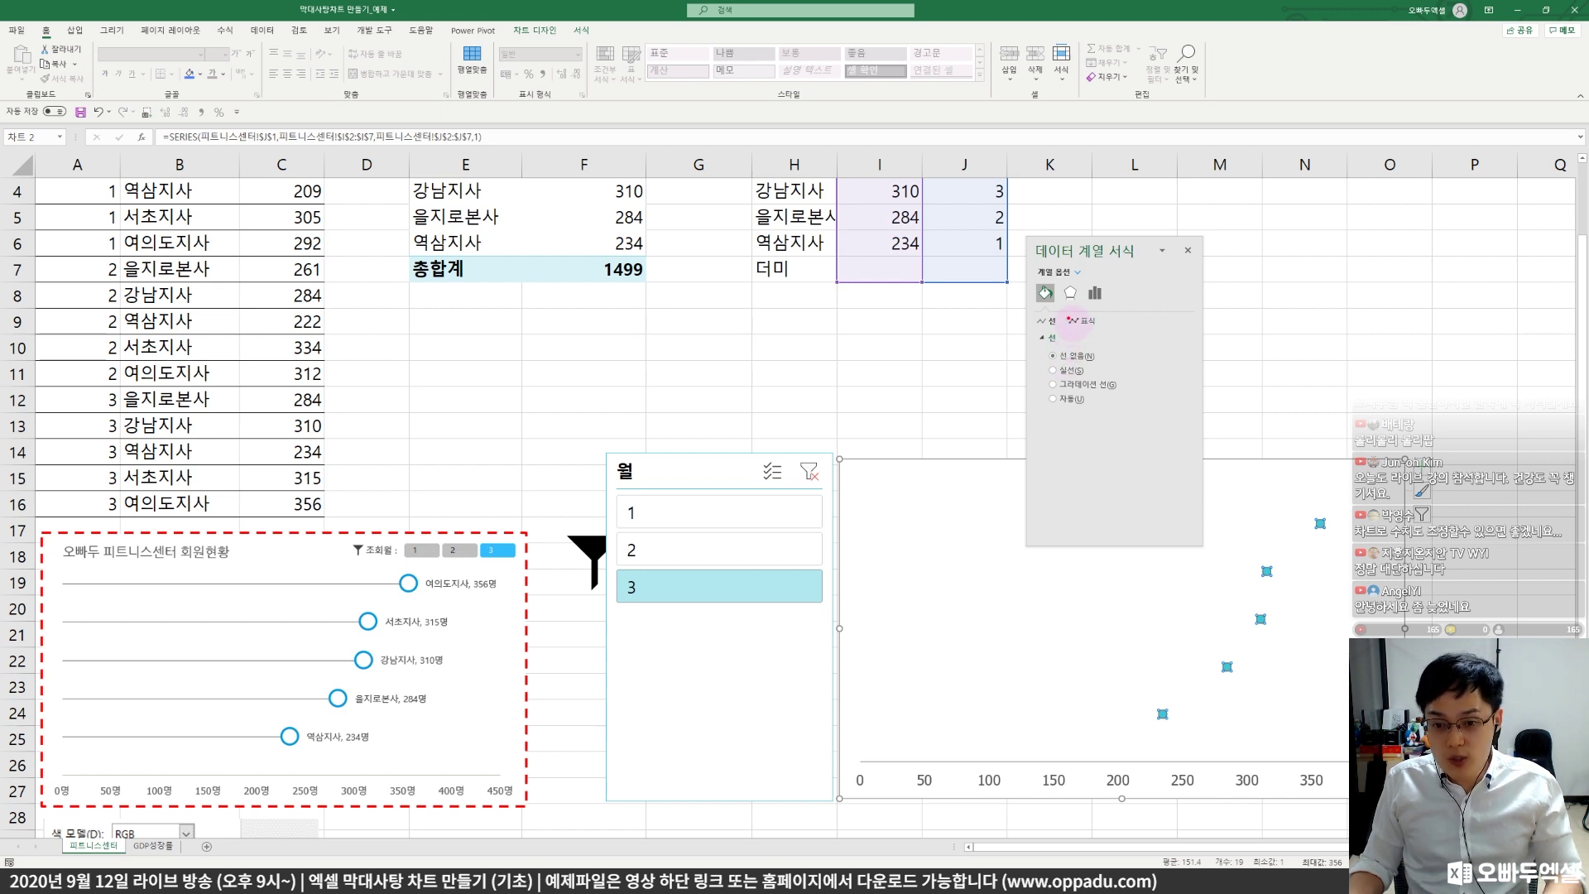
pyautogui.click(1084, 322)
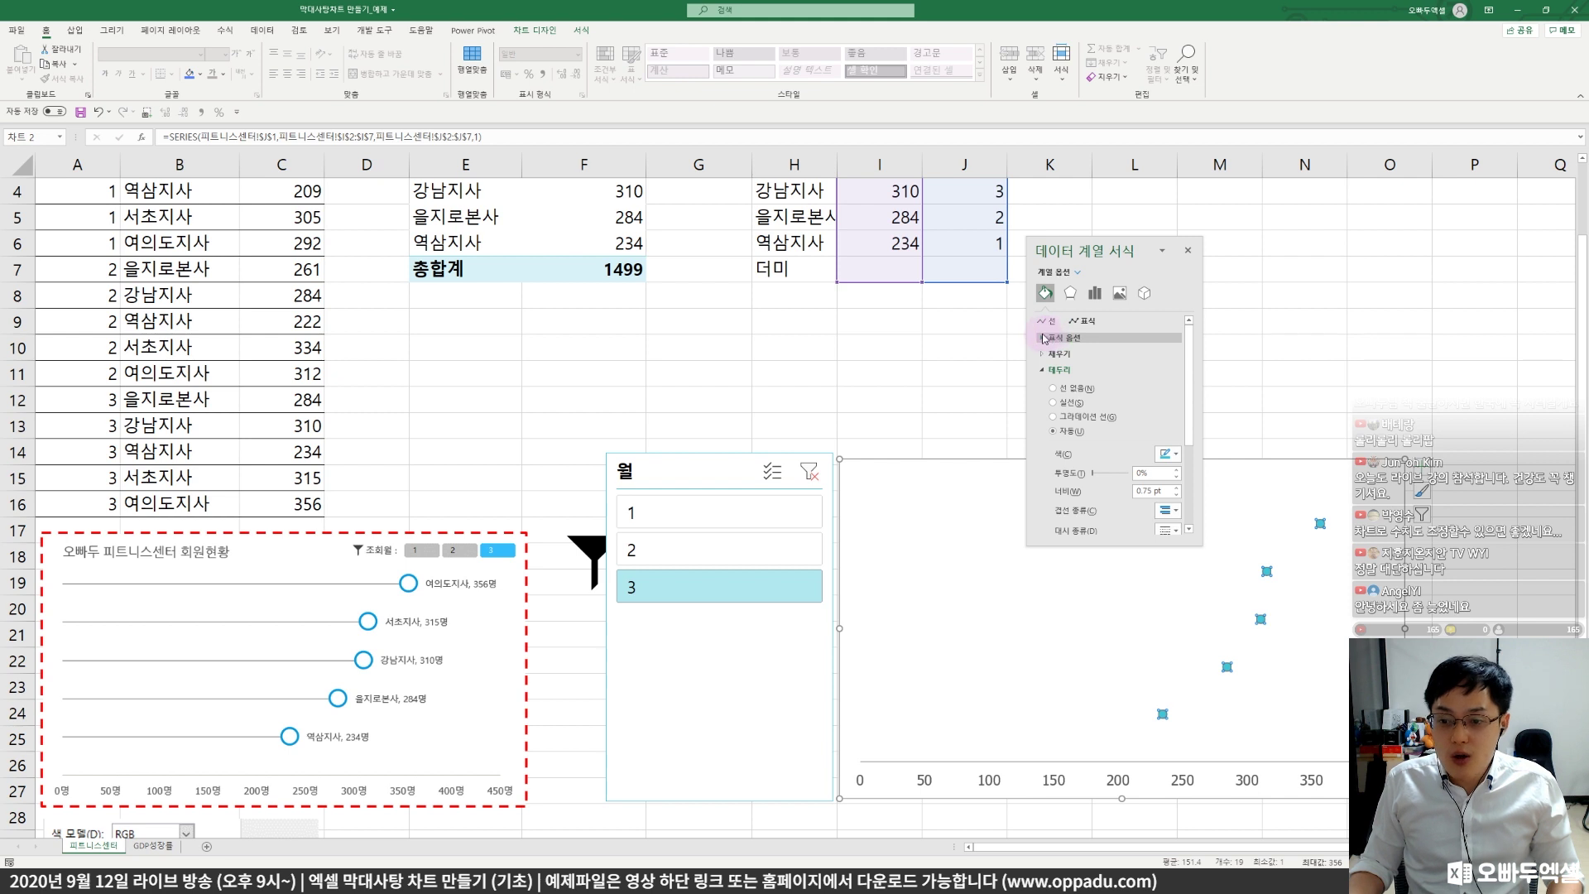
pyautogui.click(1056, 339)
pyautogui.moveTo(1079, 254); pyautogui.dragTo(1083, 198)
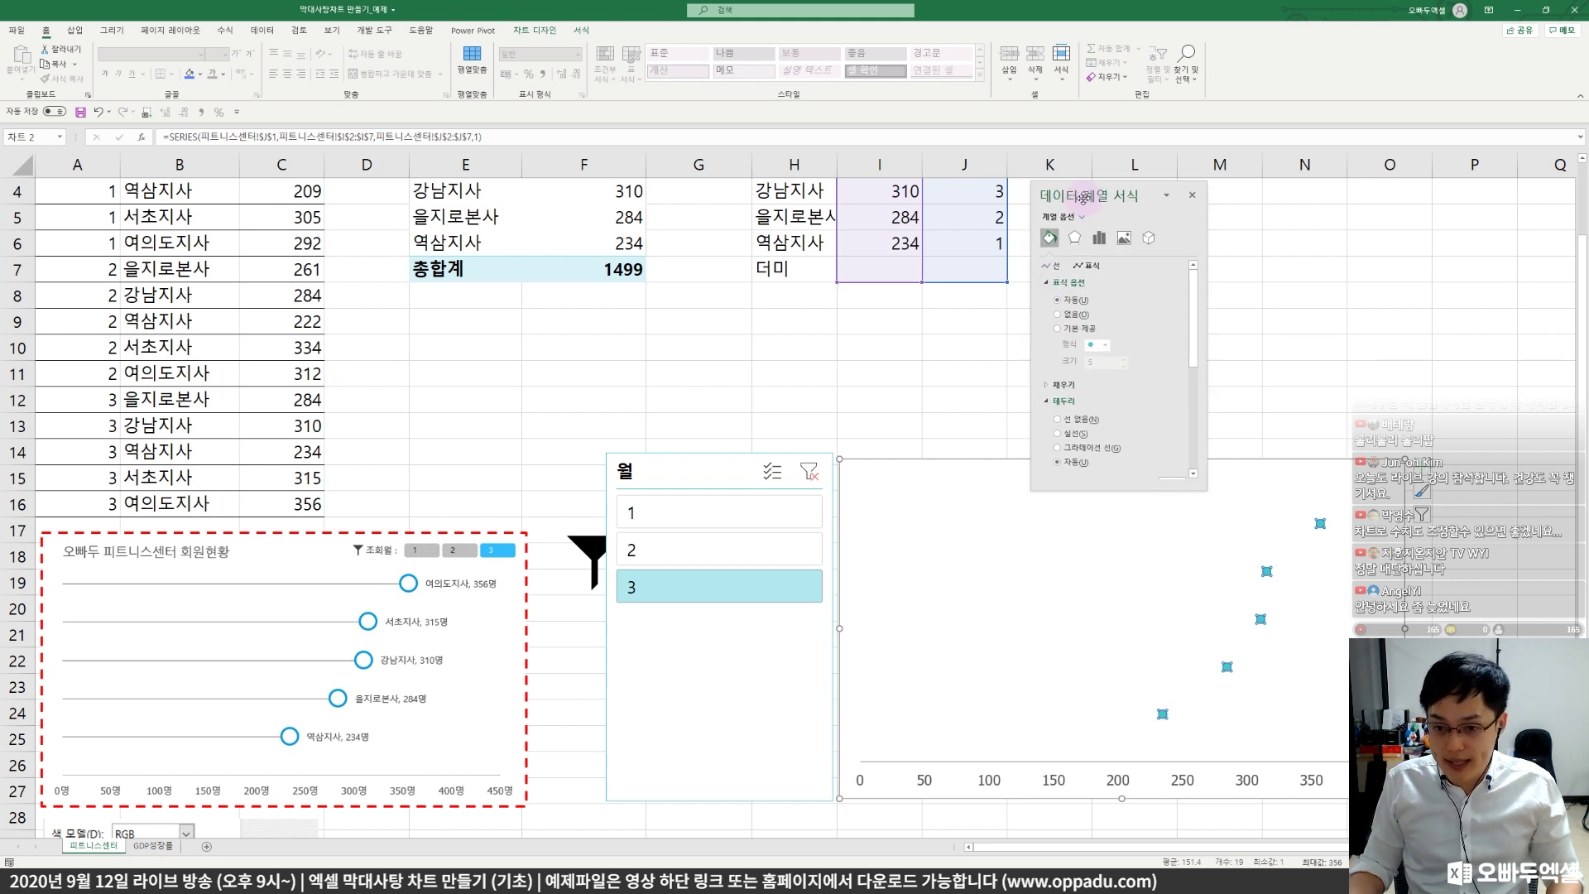
# - Set the series markers to the built-in type with a circle shape
pyautogui.click(1071, 330)
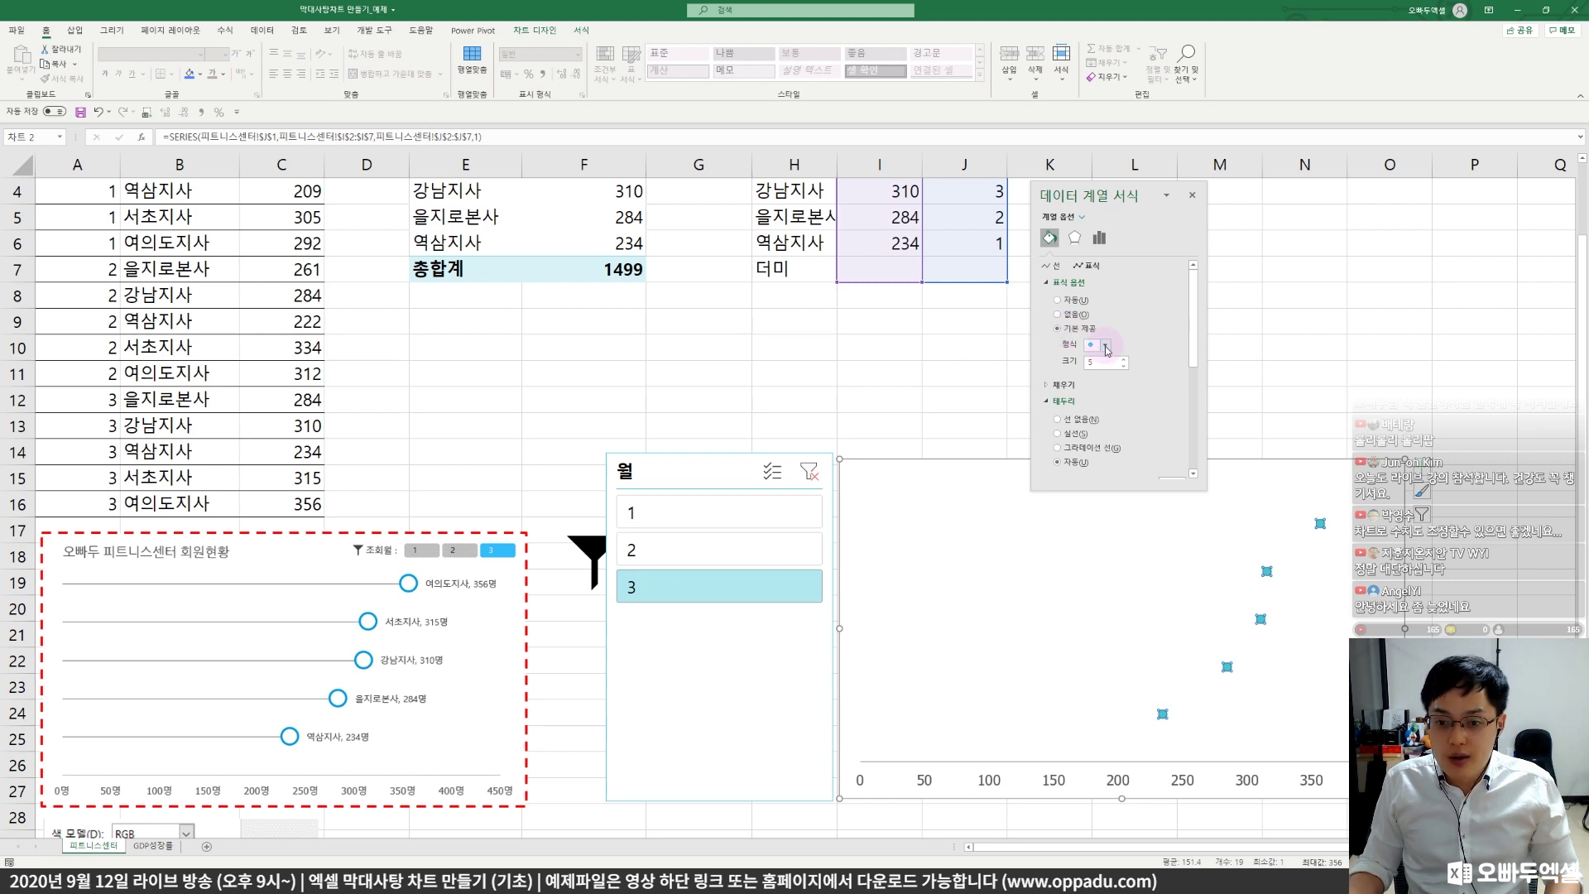
pyautogui.click(1105, 348)
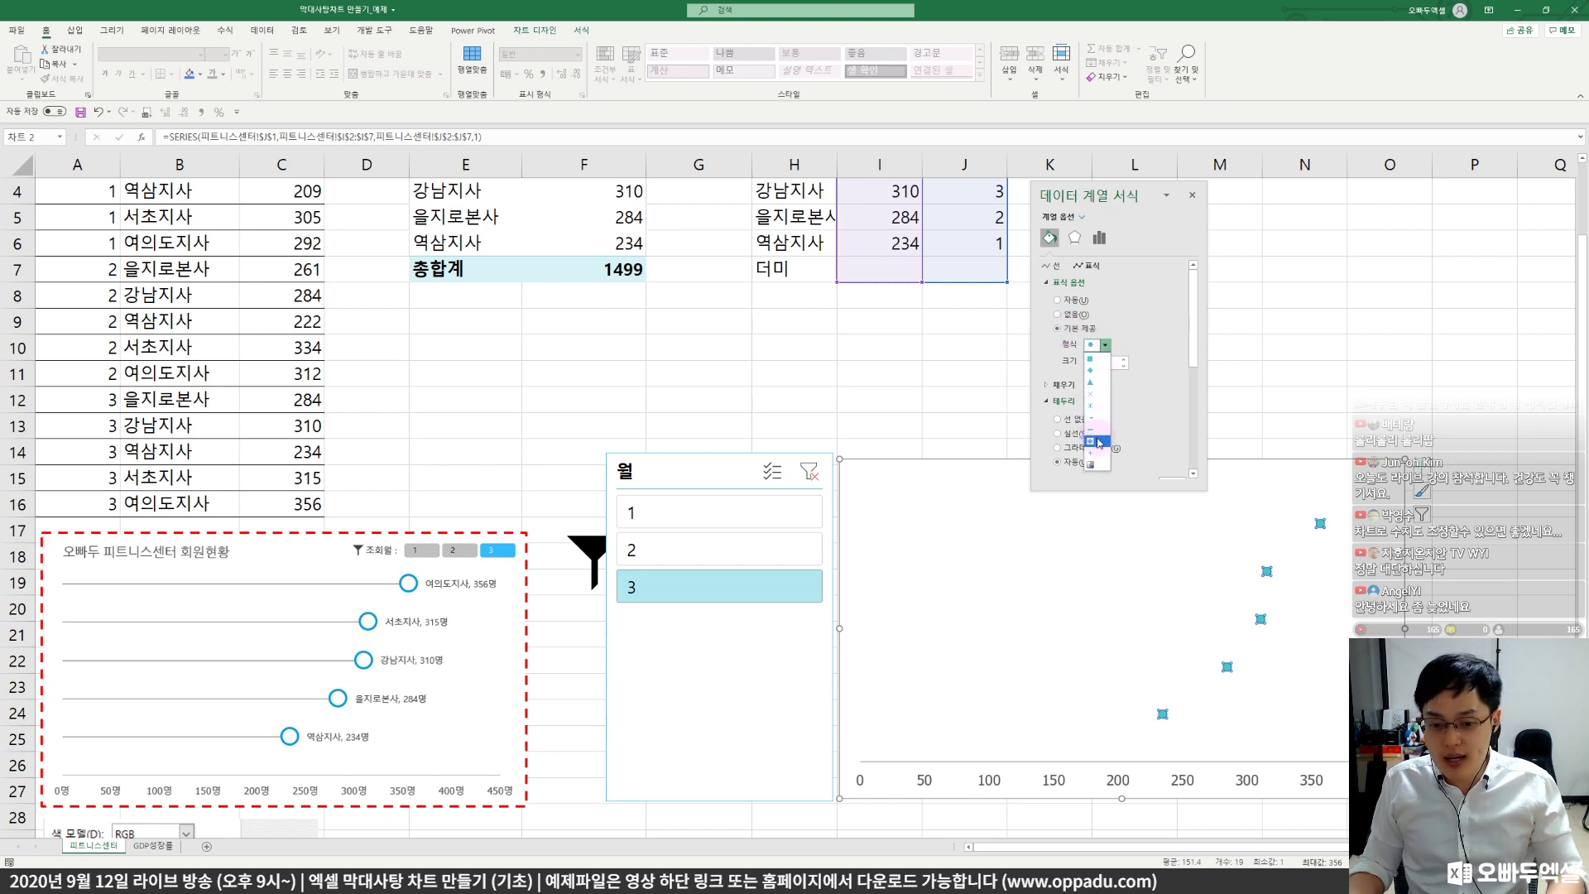
pyautogui.click(1100, 444)
pyautogui.click(1117, 248)
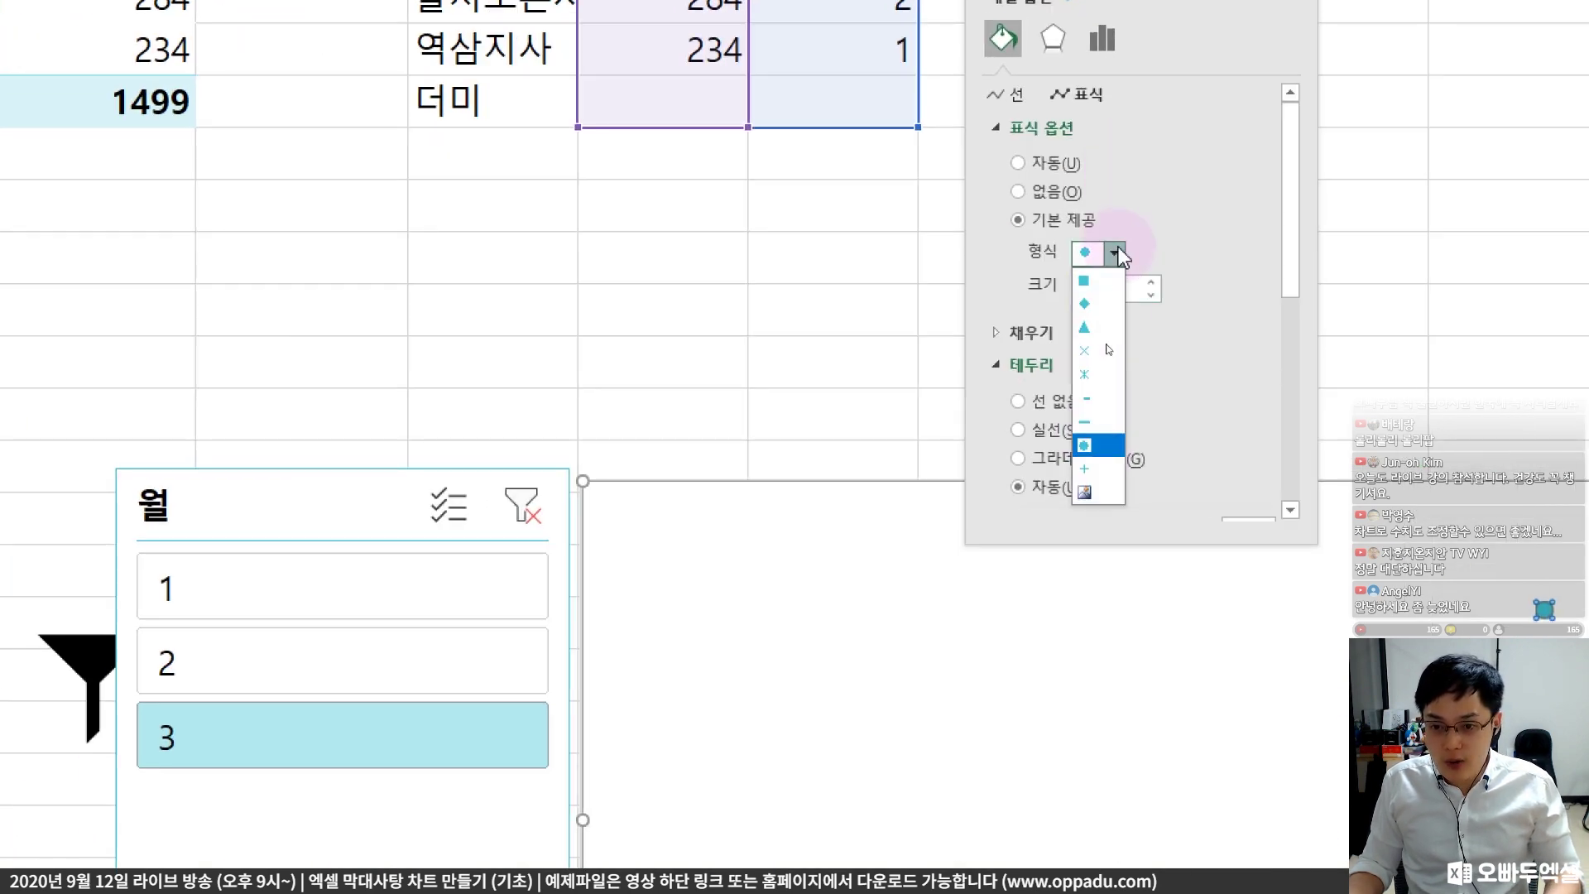
pyautogui.click(1100, 487)
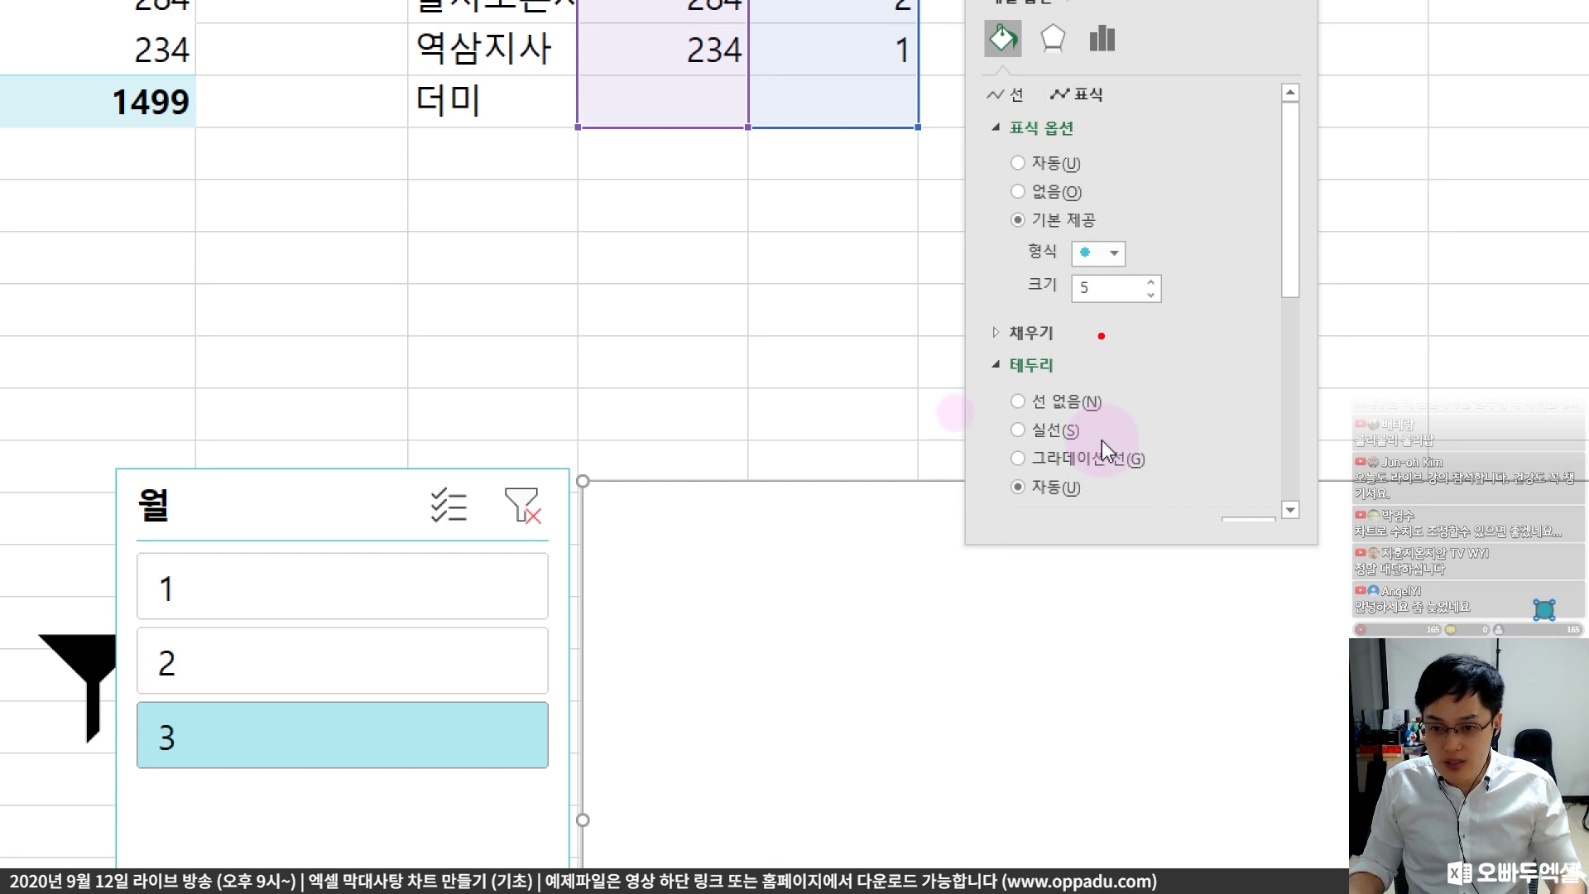
pyautogui.click(1116, 253)
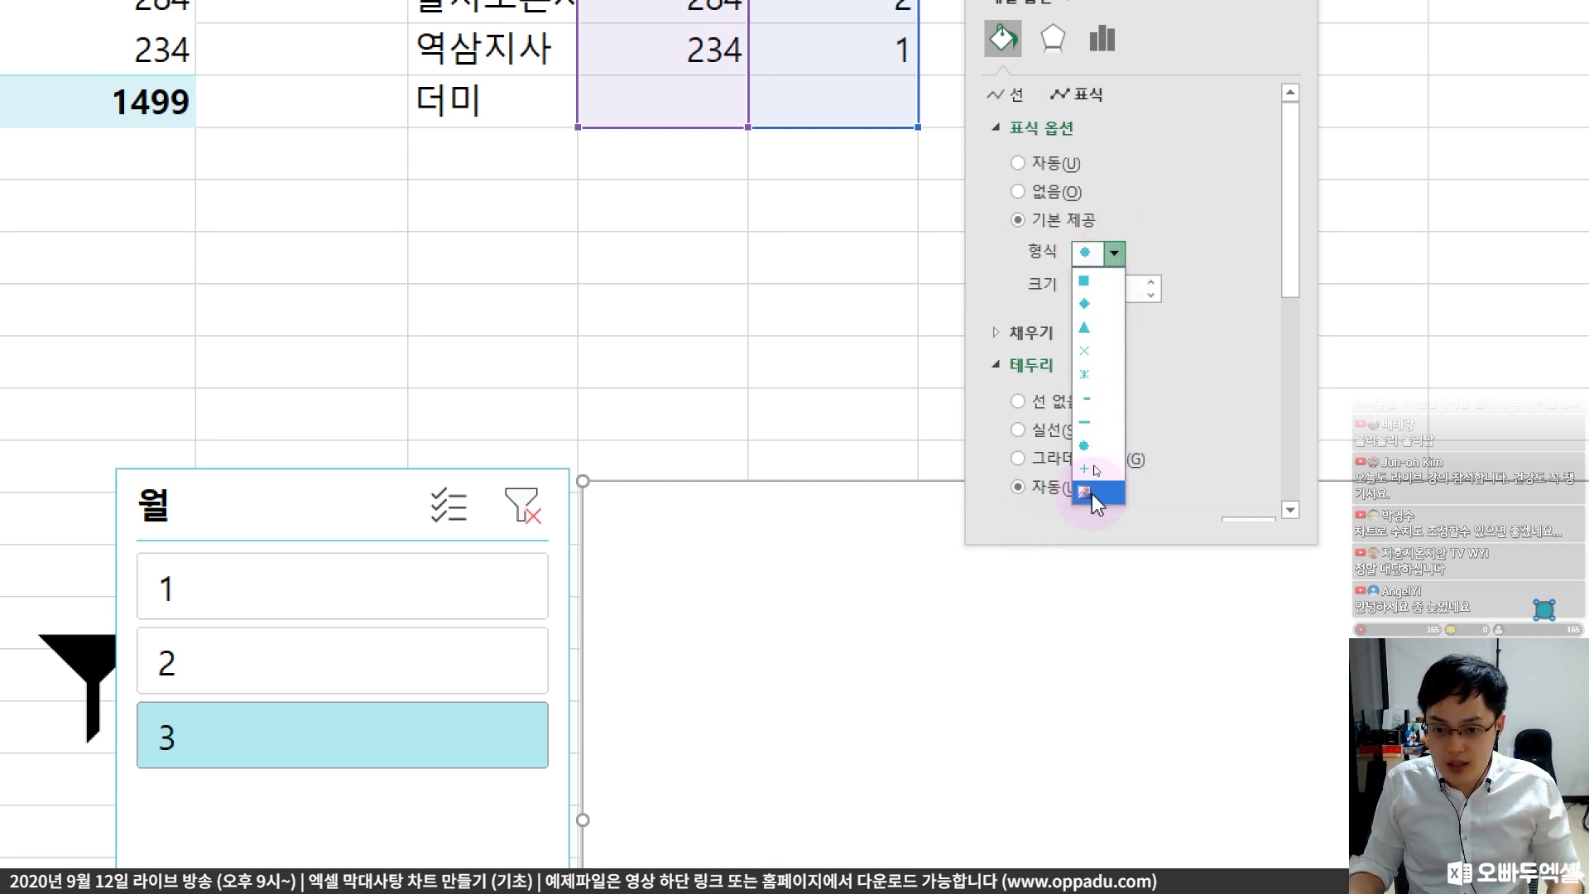
pyautogui.click(1094, 445)
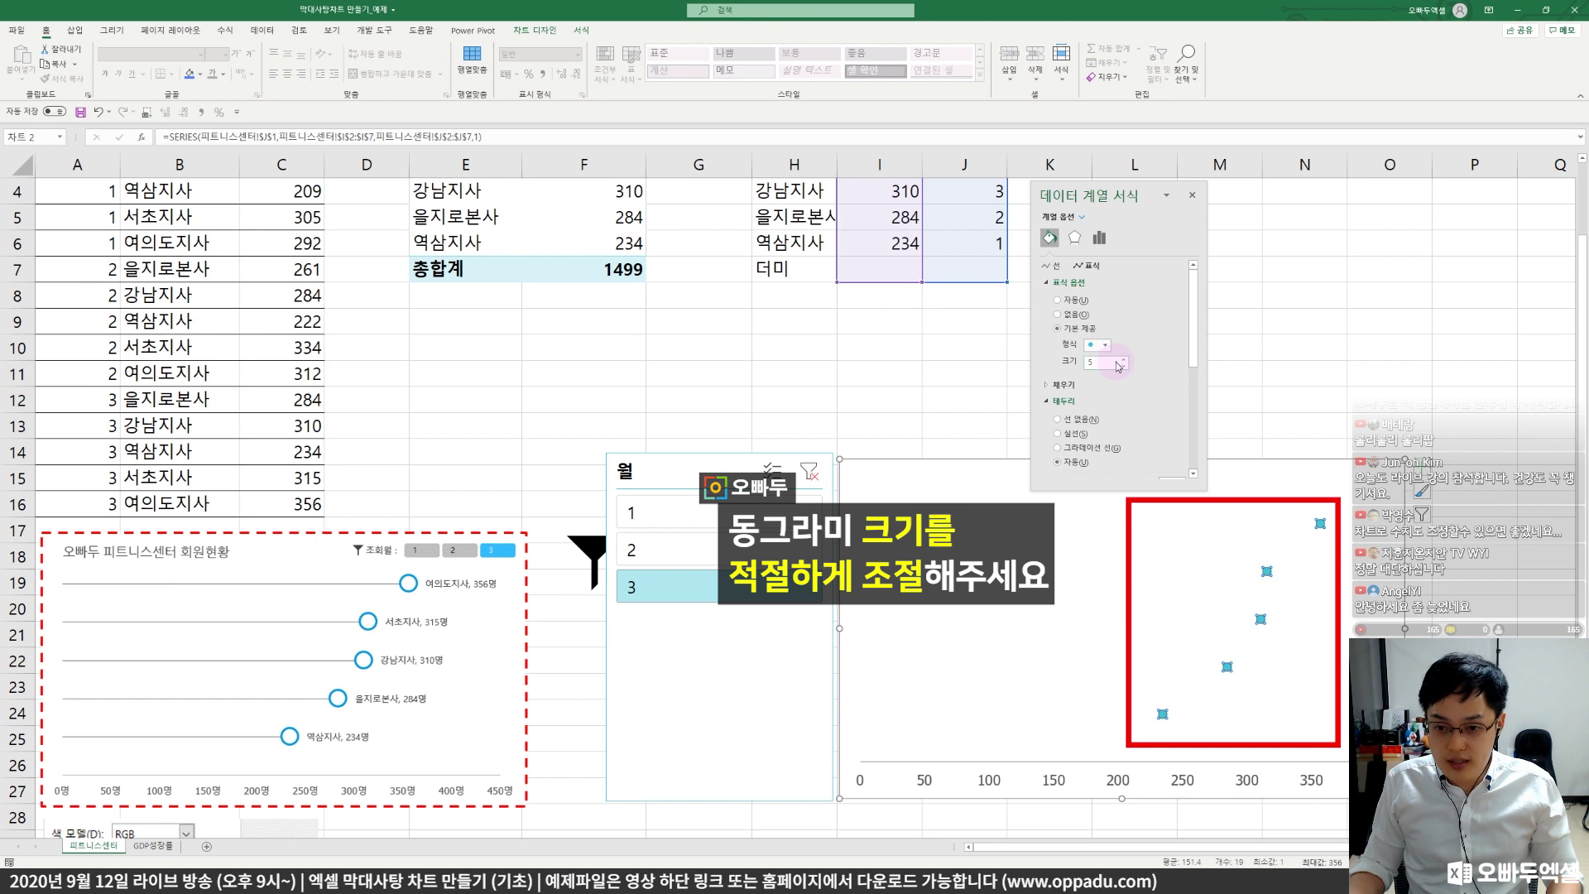
# - Increase the circle marker size to 14
pyautogui.click(1151, 282)
pyautogui.click(1124, 360)
pyautogui.click(1124, 361)
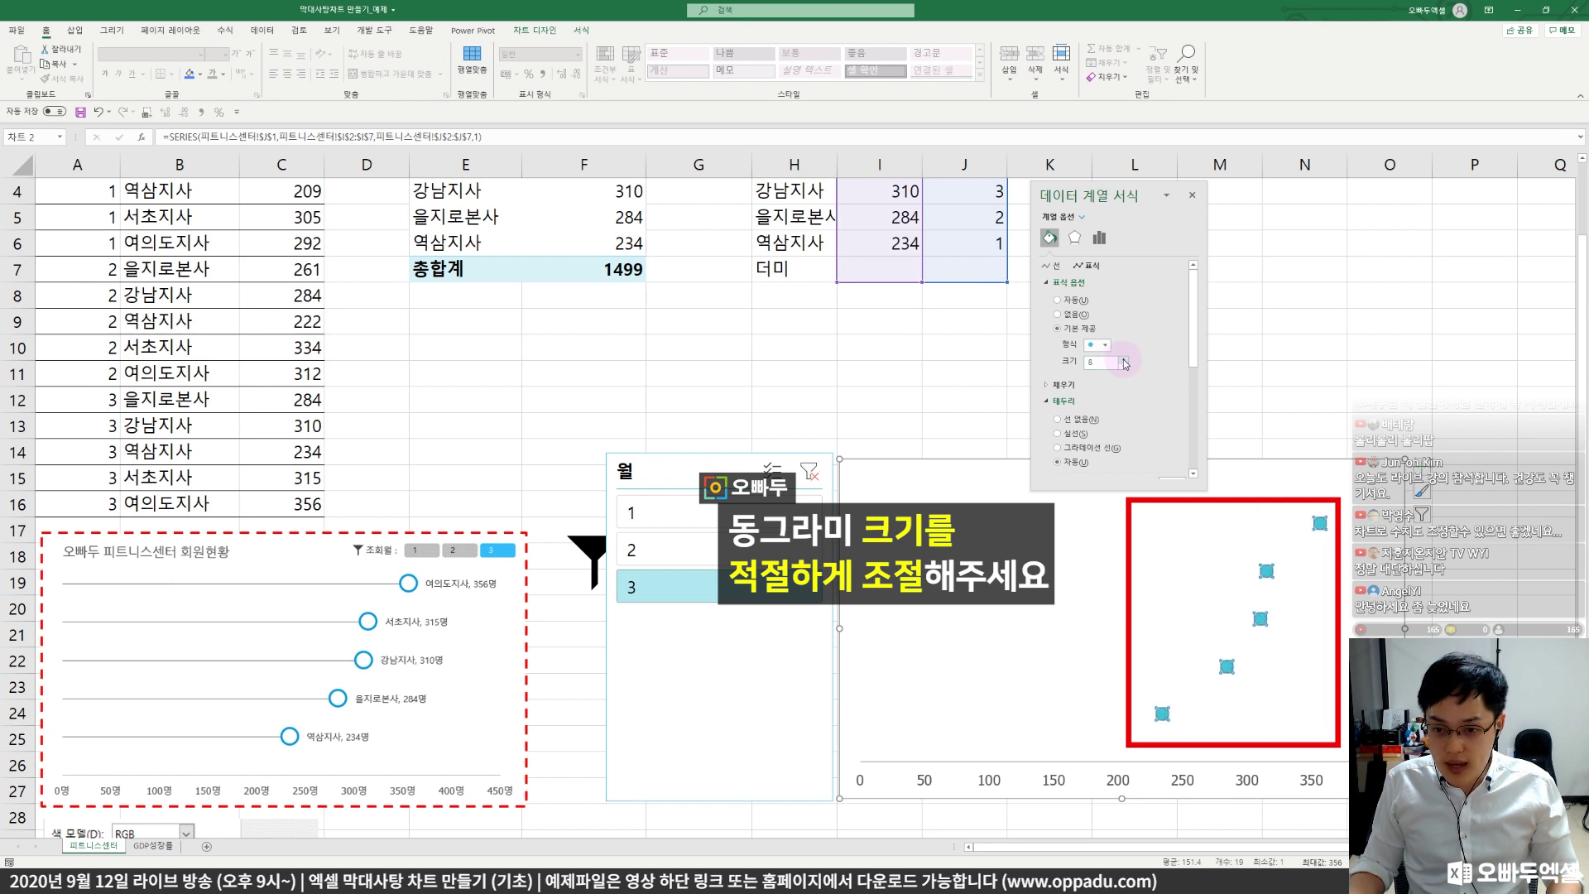
pyautogui.click(1124, 360)
pyautogui.click(1124, 361)
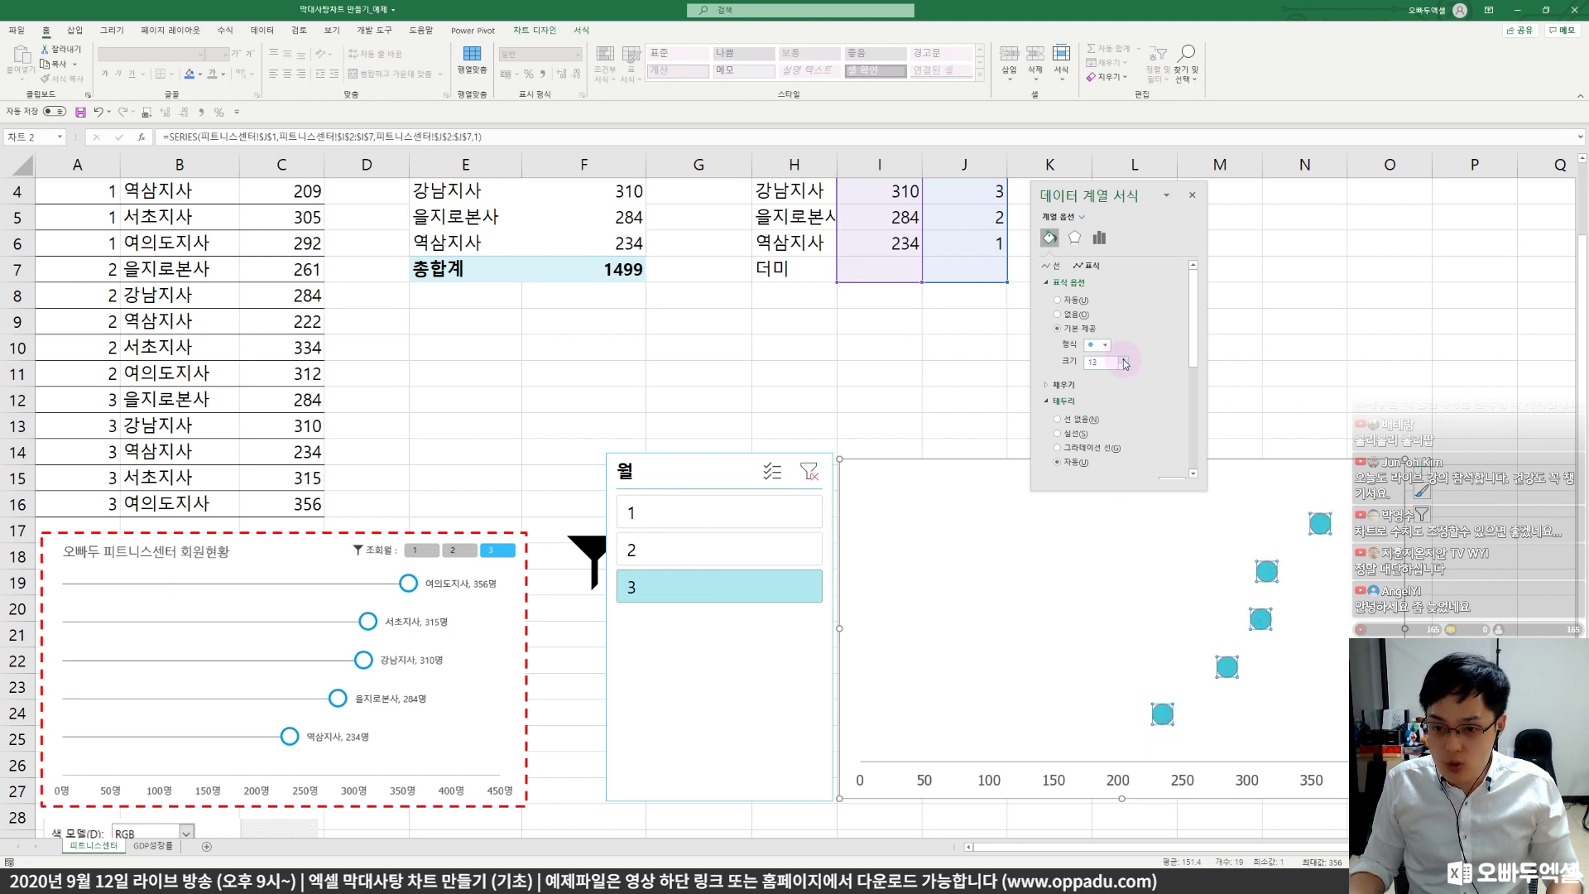
pyautogui.click(1124, 361)
pyautogui.click(1124, 361)
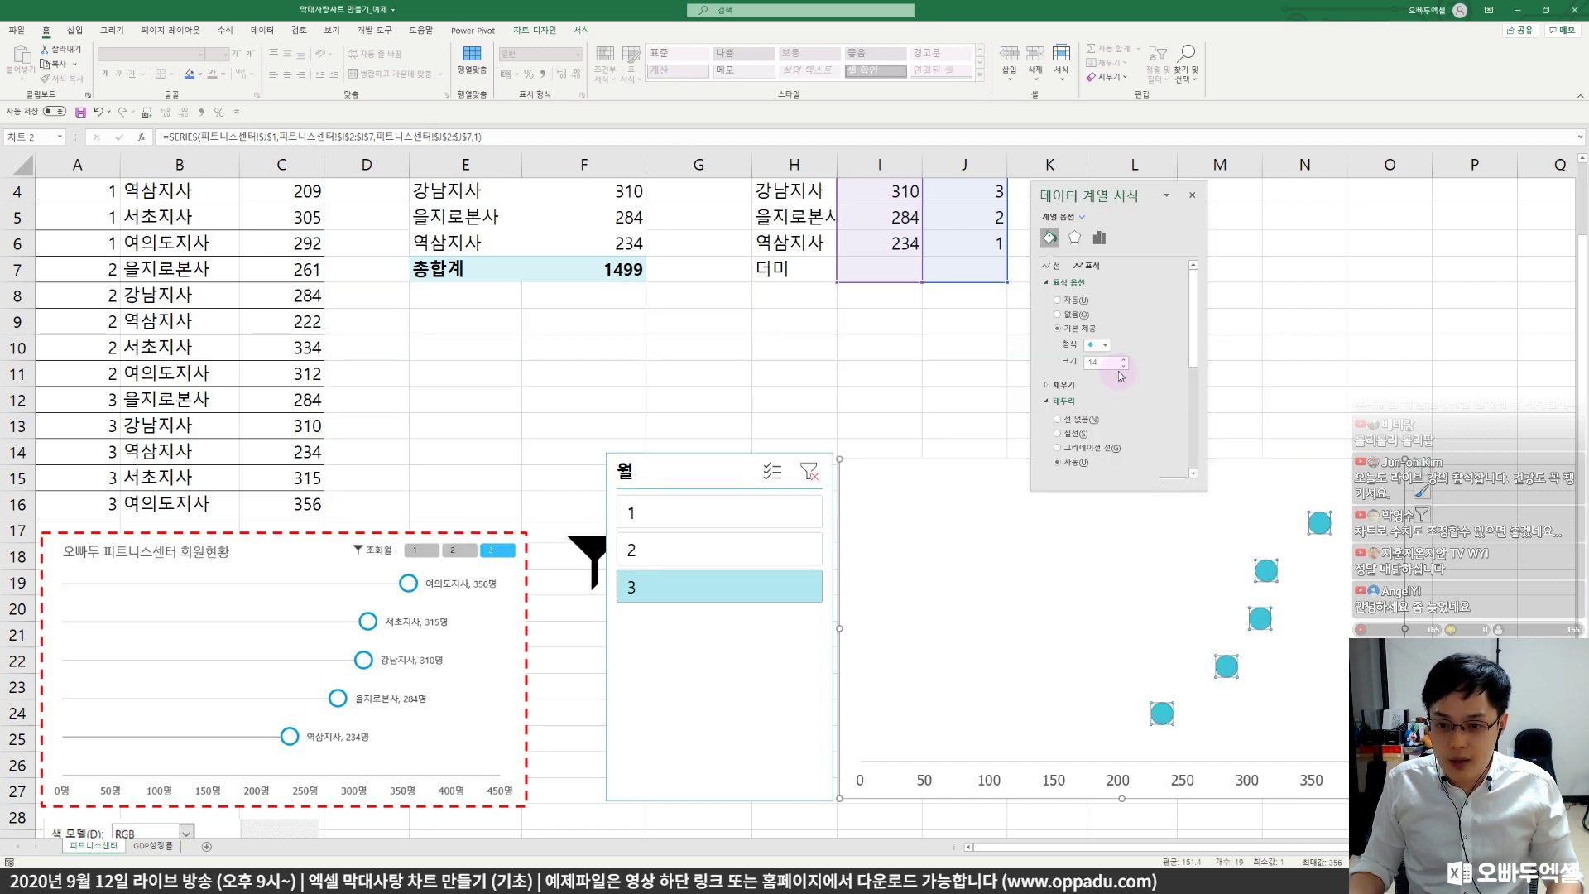
# - Give the circle markers a solid white fill
pyautogui.scroll(-2, 1121, 382)
pyautogui.click(1056, 326)
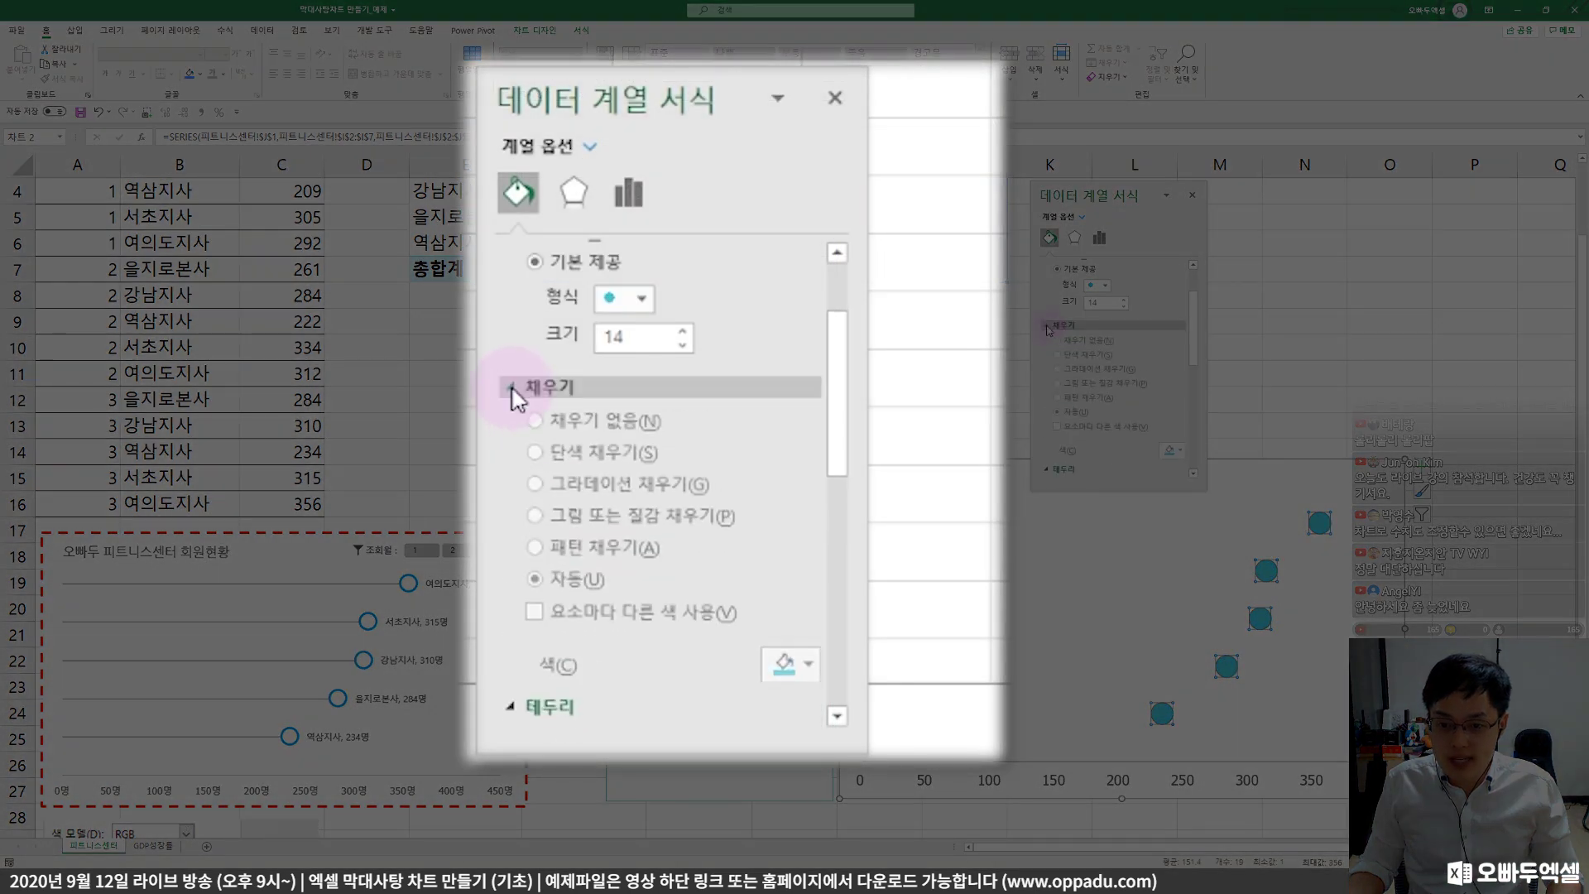
pyautogui.click(1068, 357)
pyautogui.click(1174, 453)
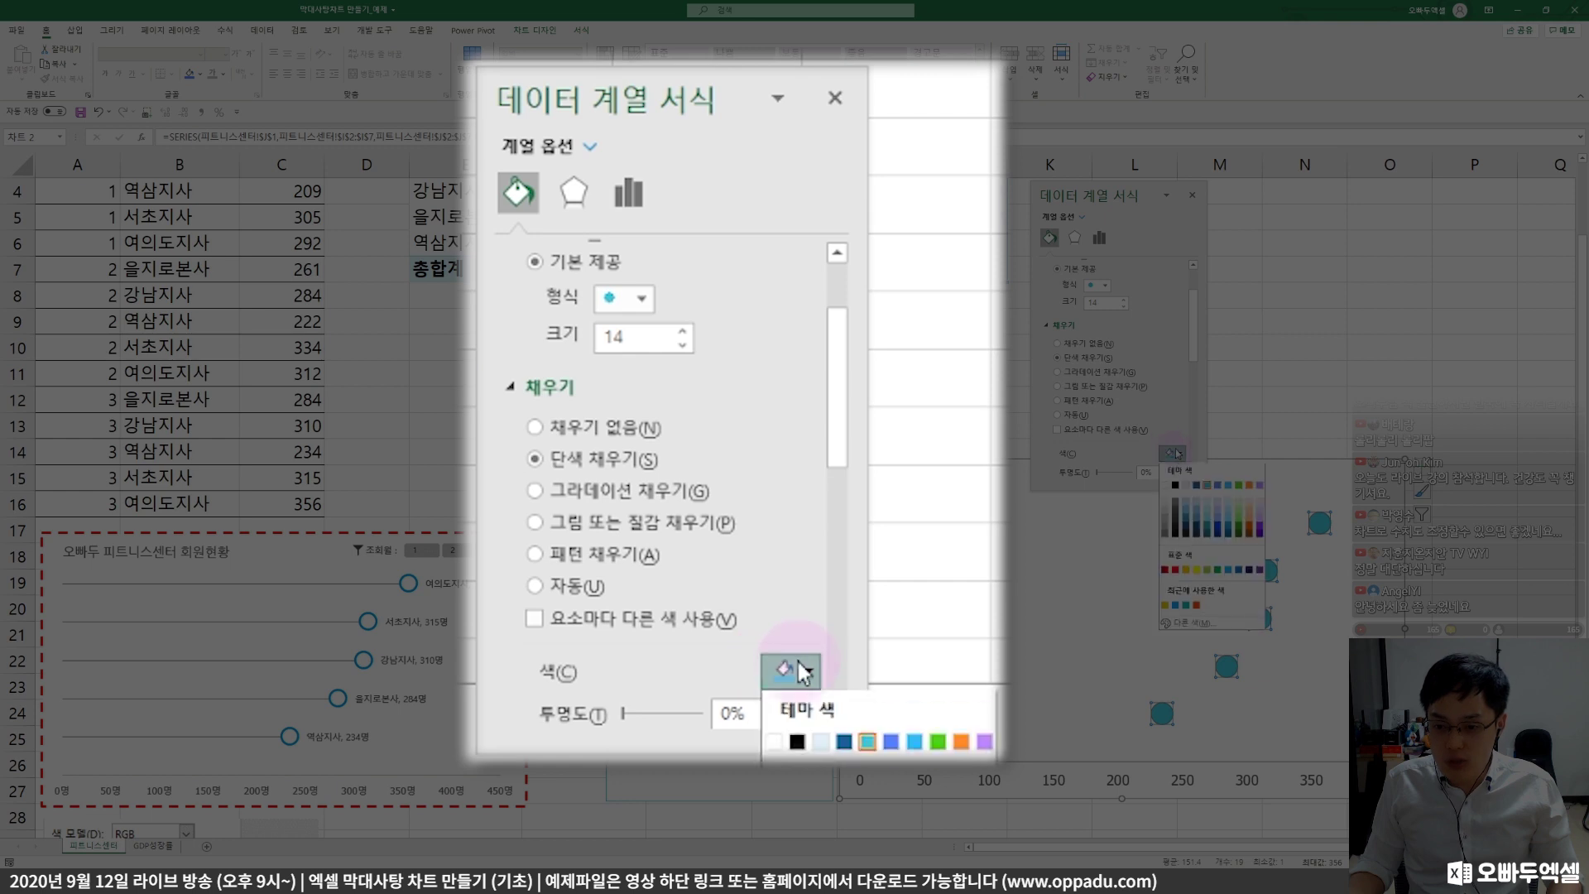
pyautogui.click(1164, 487)
# - Give the circle markers a solid blue border with a width of 1.75 pt
pyautogui.scroll(-3, 1180, 409)
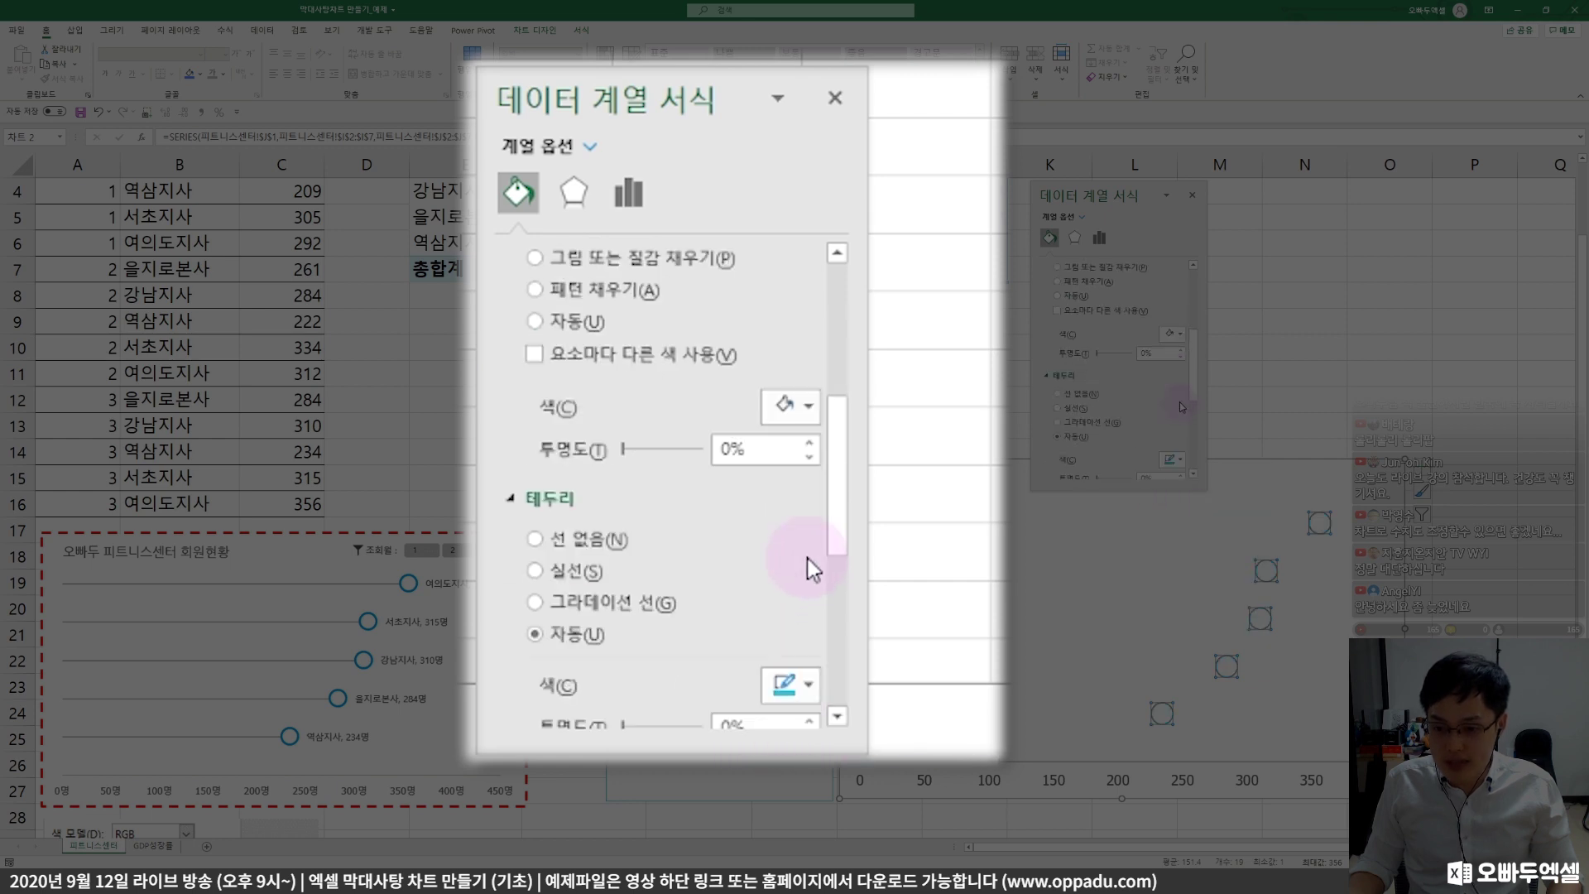
pyautogui.scroll(-1, 1166, 387)
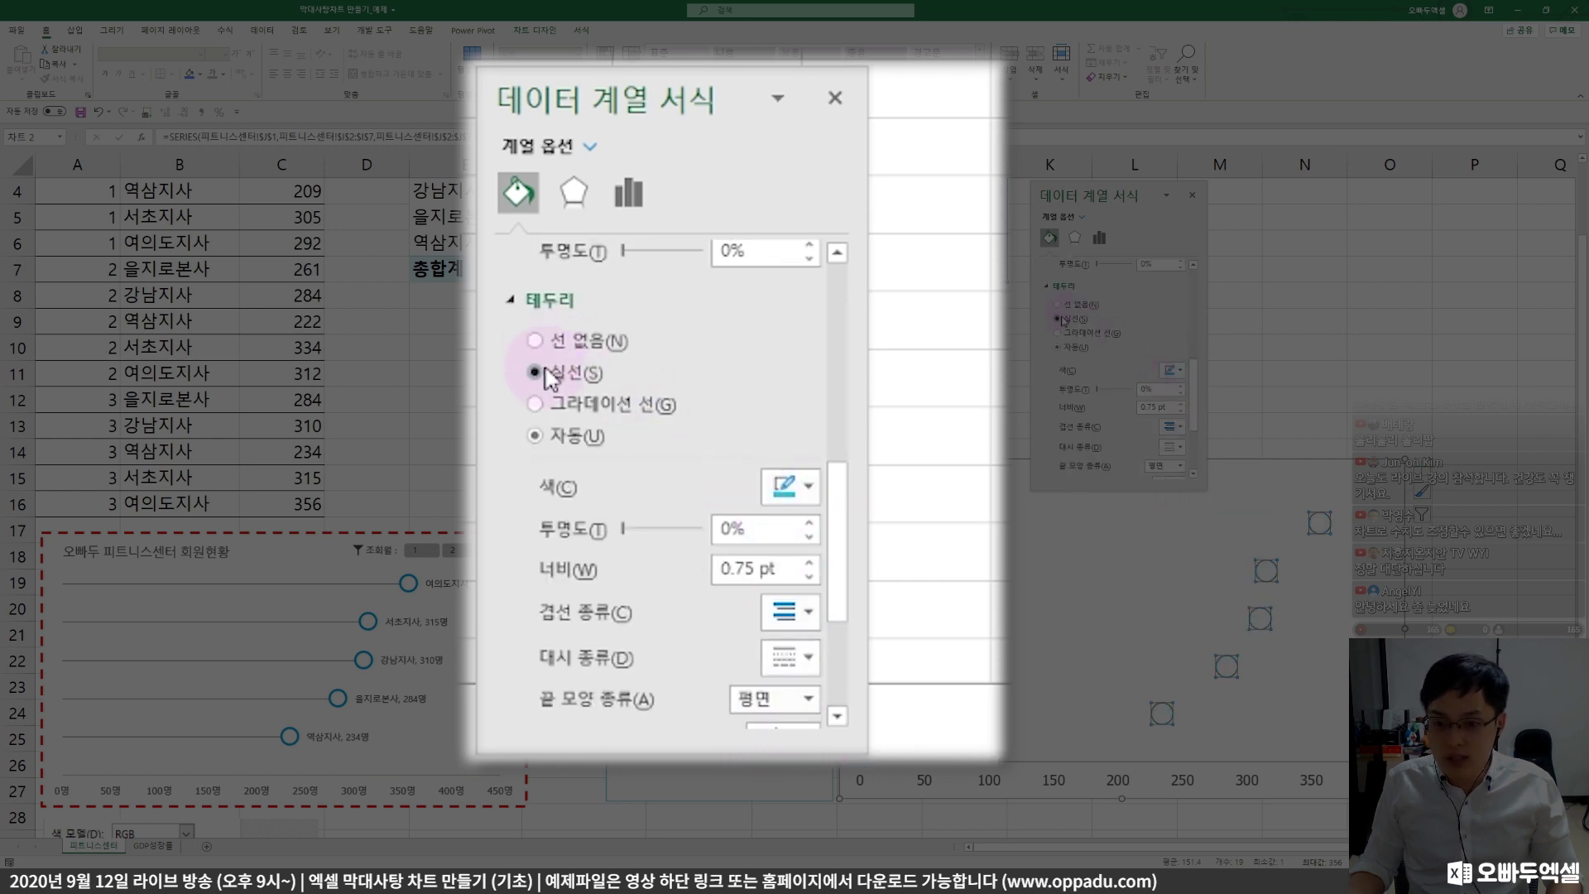
pyautogui.scroll(-1, 1119, 348)
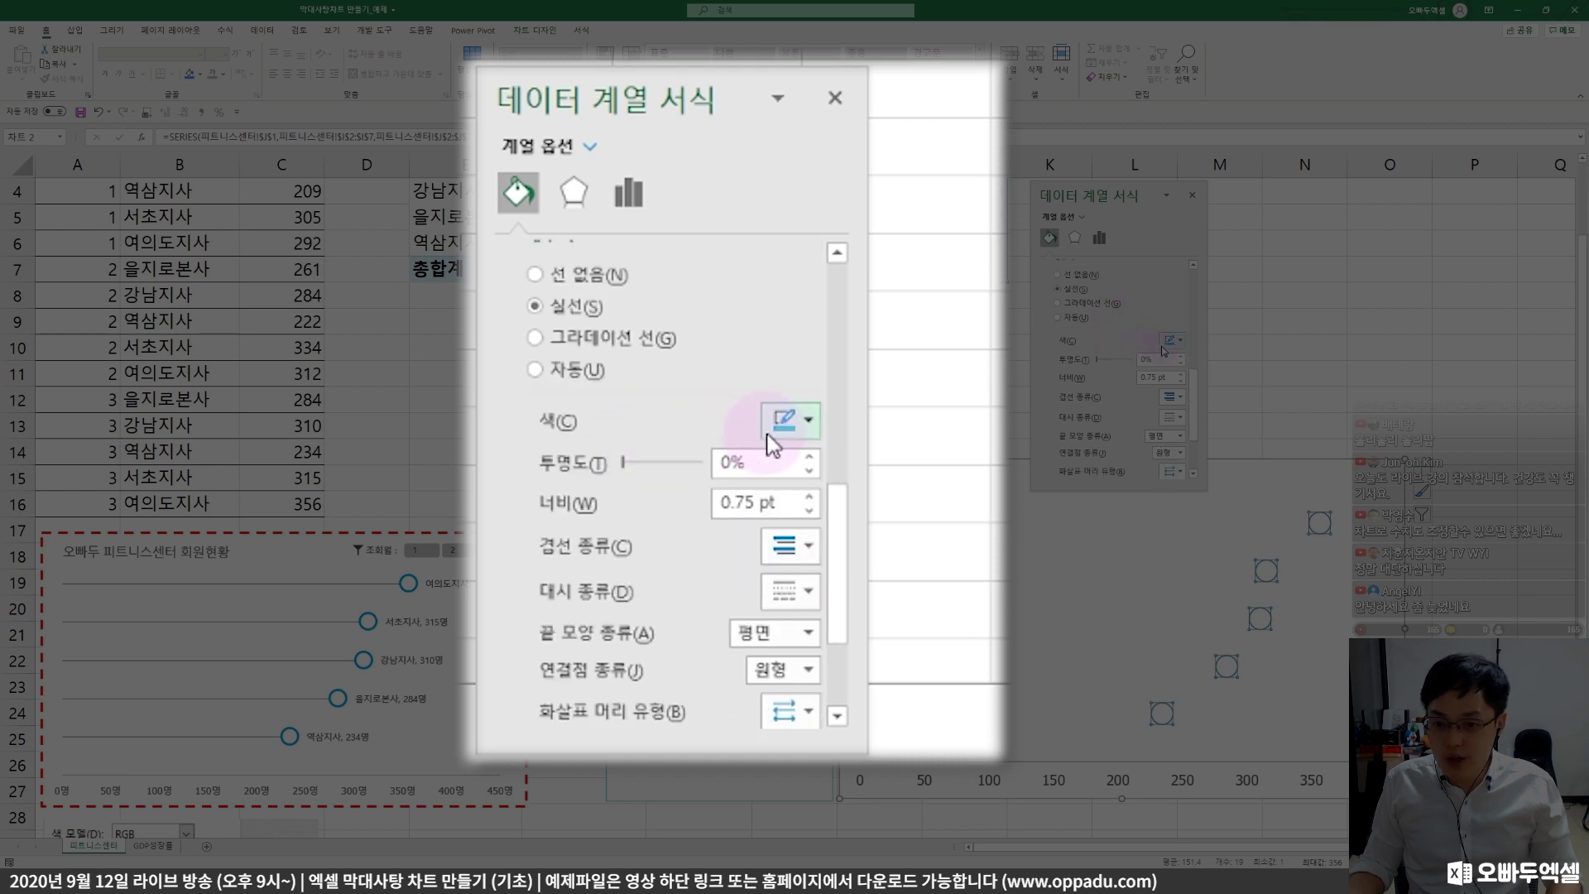
pyautogui.click(799, 422)
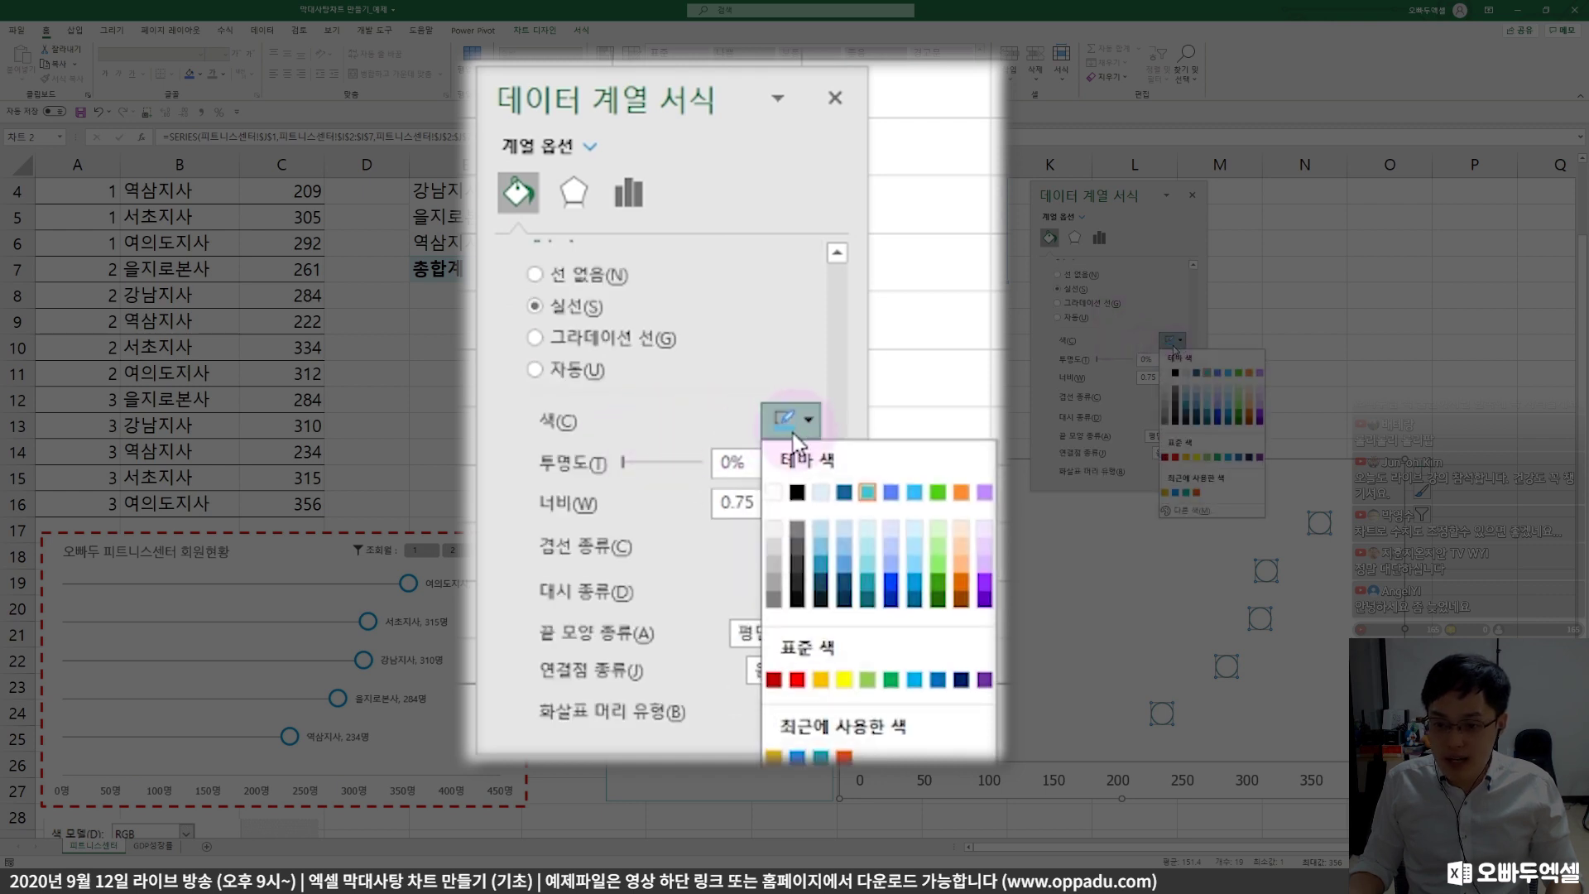
pyautogui.click(910, 588)
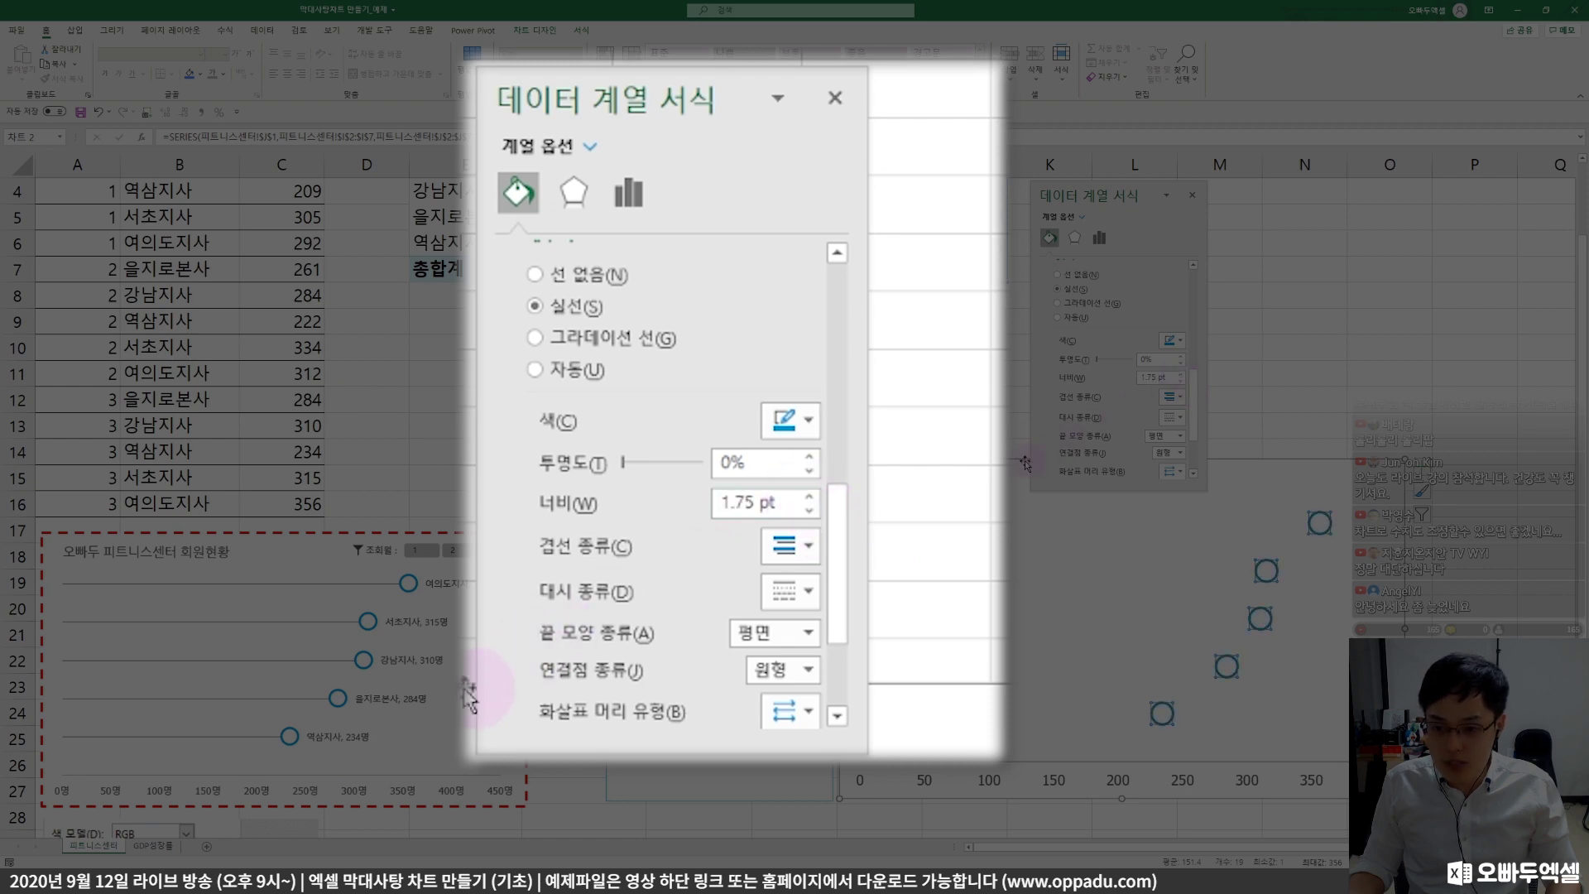
pyautogui.click(946, 457)
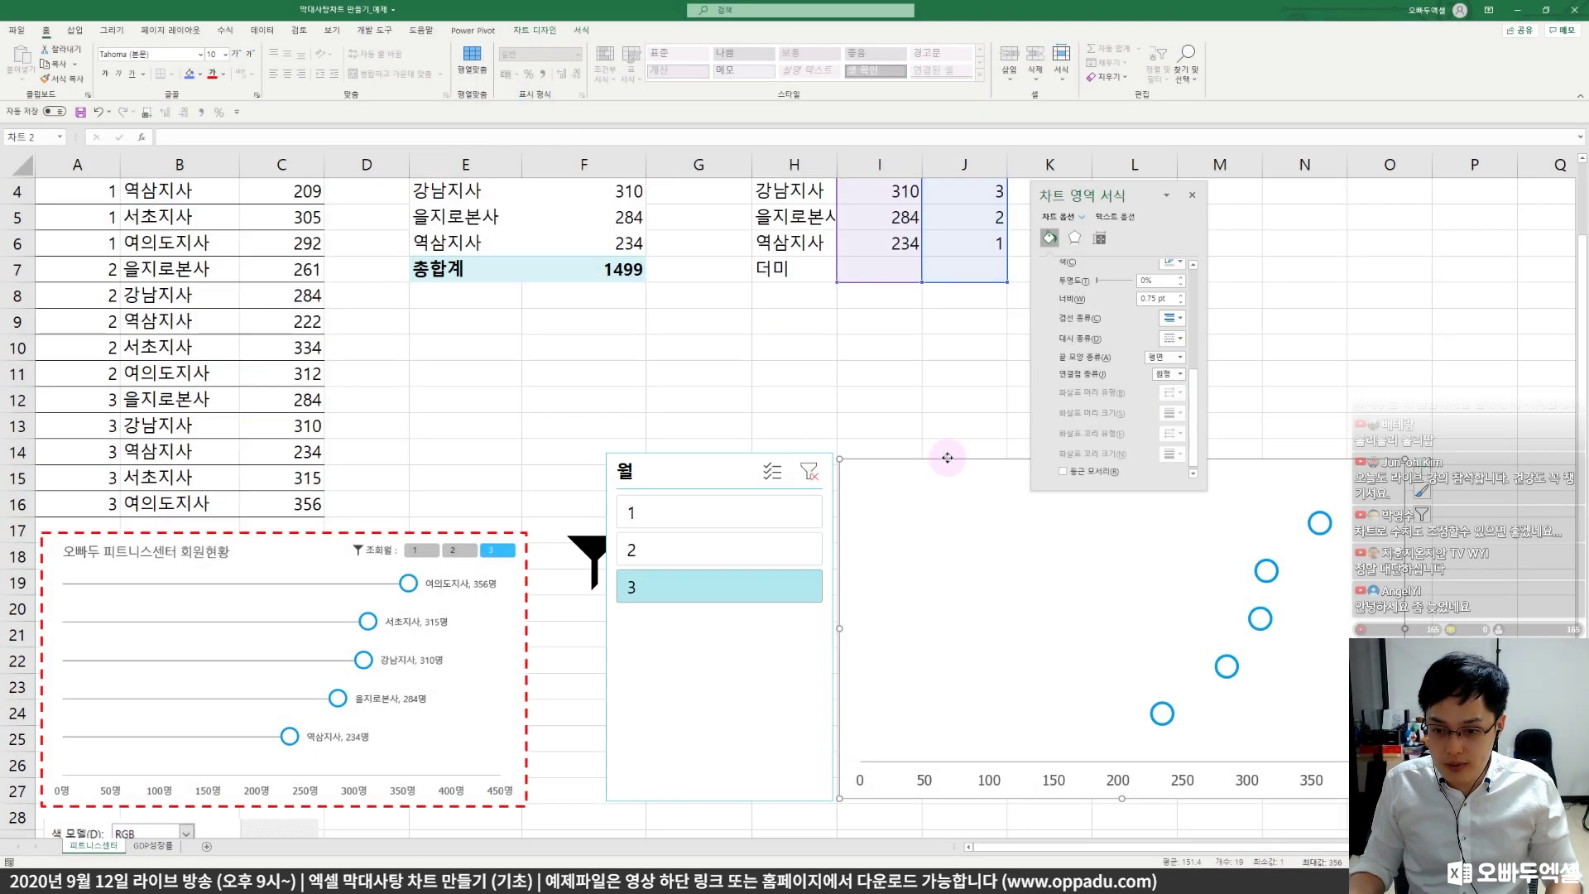
# - Examine the RGB values of the reference blue shown below the sample lollipop chart
pyautogui.scroll(-2, 1271, 501)
pyautogui.scroll(2, 1272, 500)
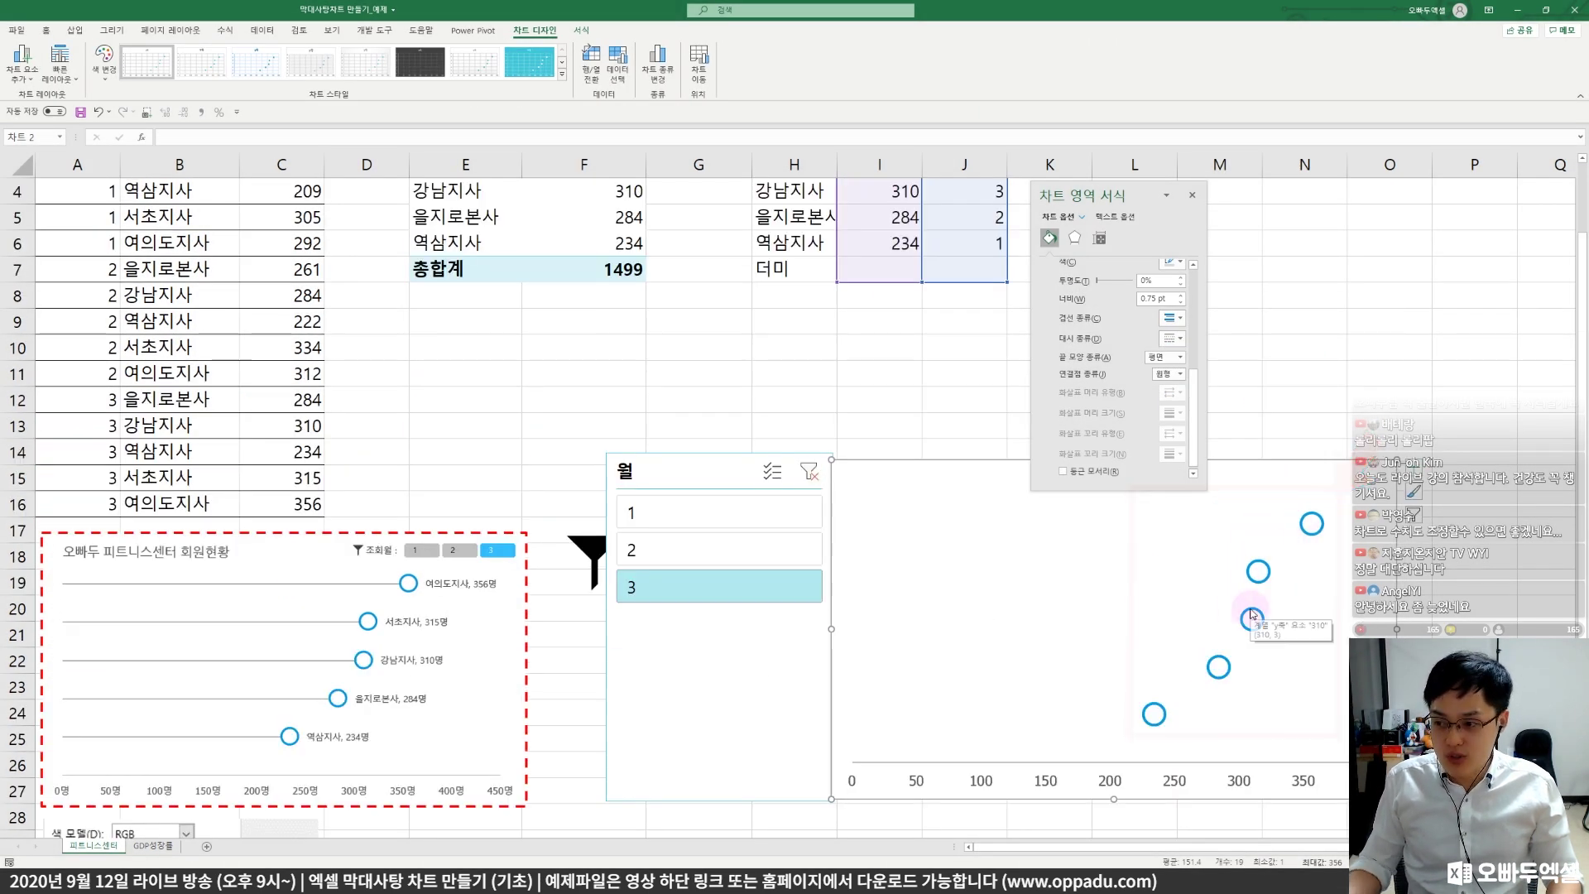
pyautogui.scroll(-3, 1266, 580)
pyautogui.click(1333, 300)
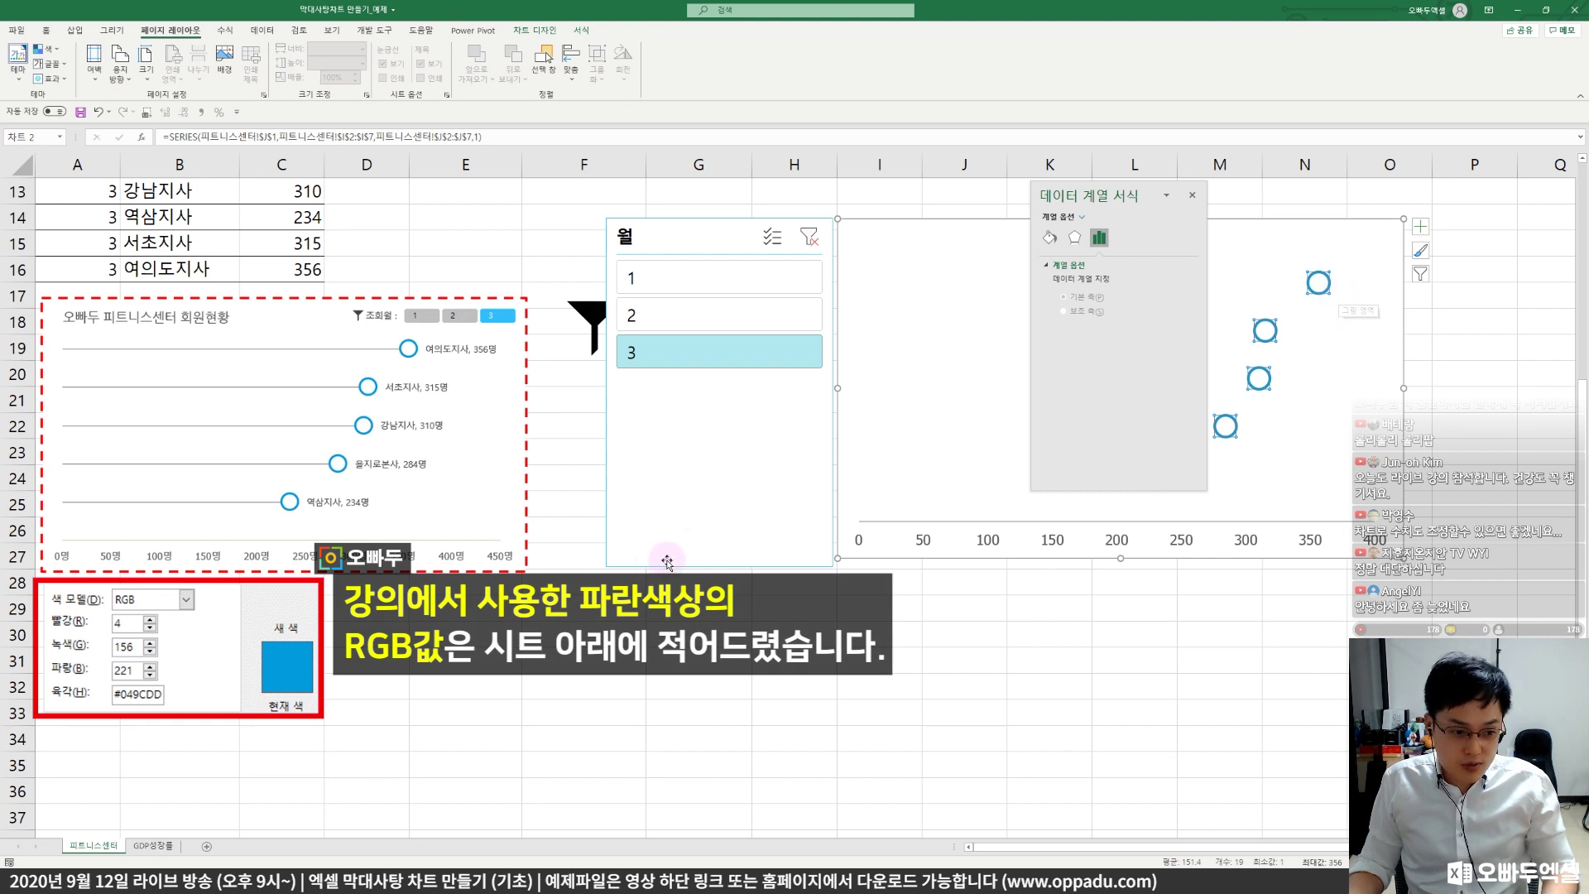
pyautogui.moveTo(41, 584); pyautogui.dragTo(226, 717)
pyautogui.moveTo(89, 608); pyautogui.dragTo(137, 571)
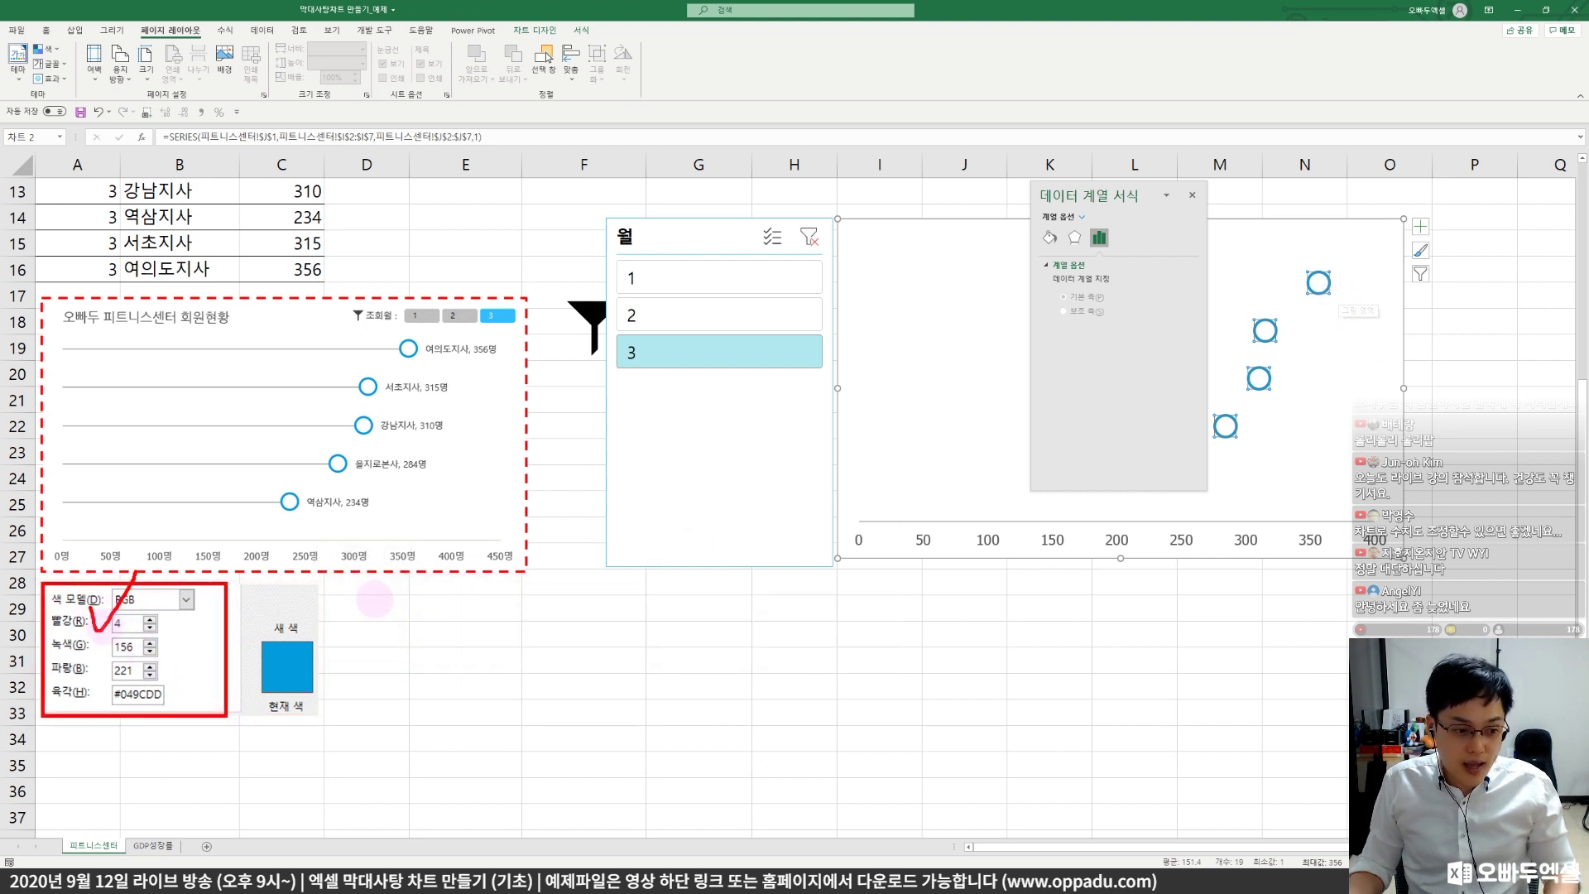
pyautogui.press('Escape')
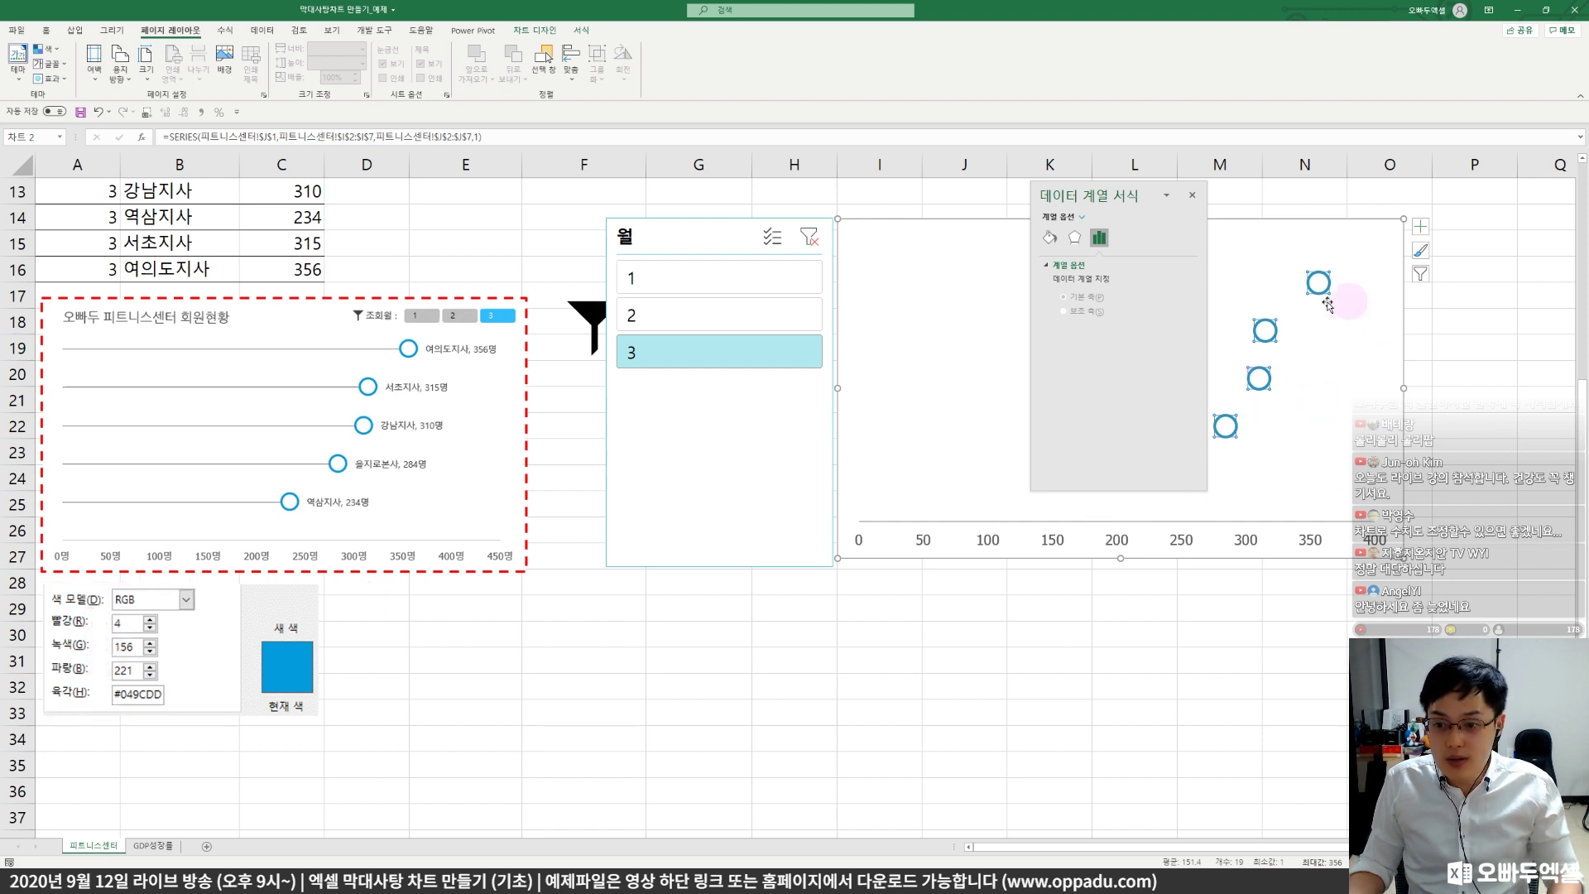
pyautogui.scroll(2, 1291, 373)
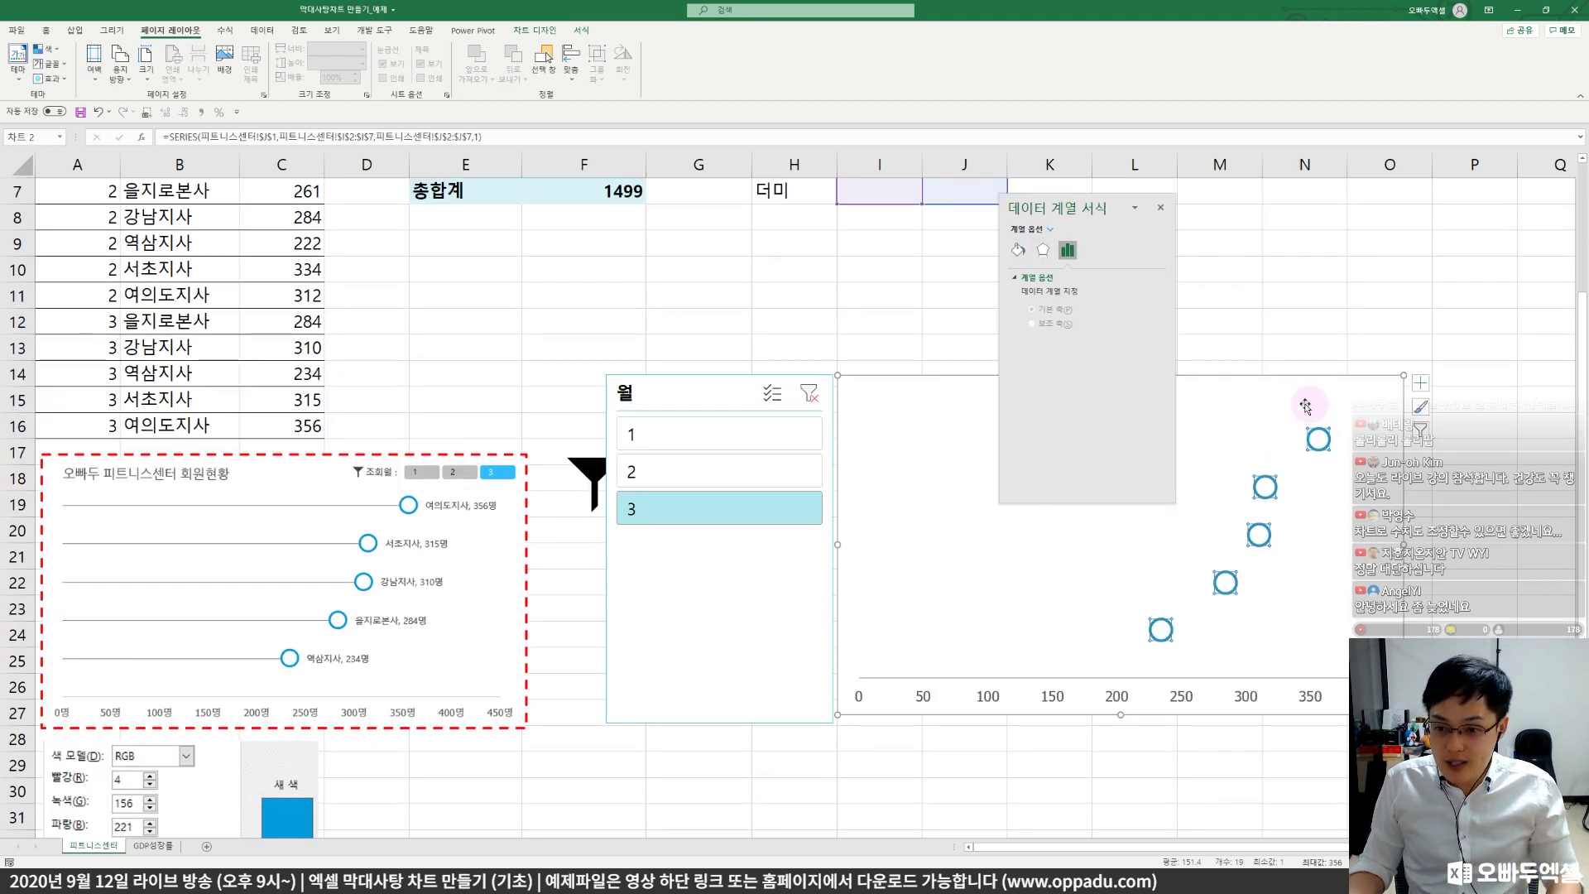
# - Close the data series formatting pane and keep the whole scatter chart selected
pyautogui.press('Escape')
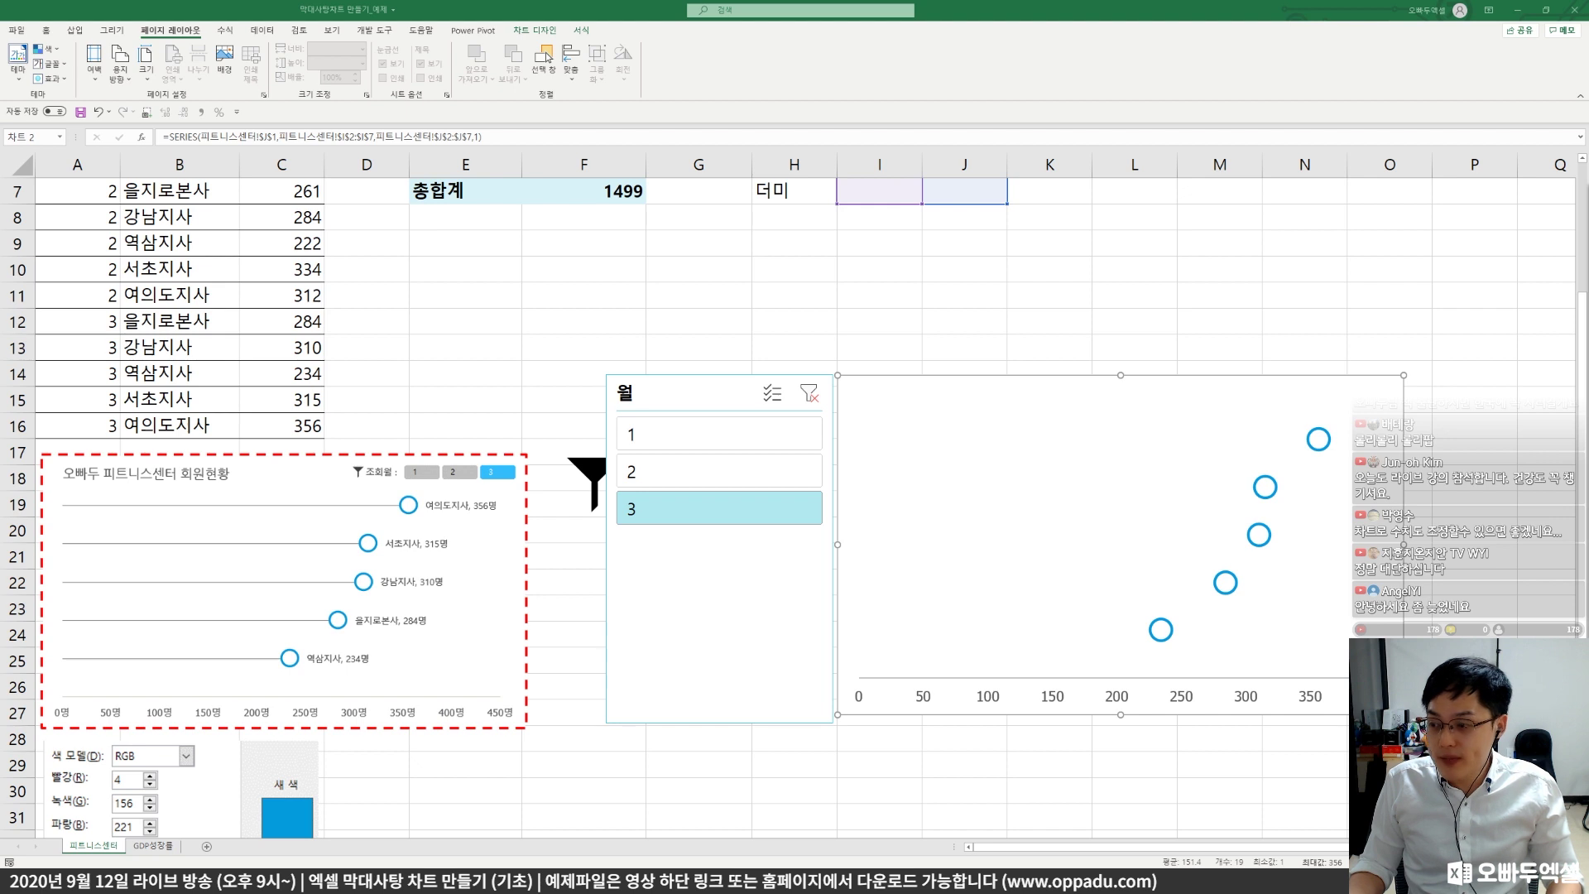
pyautogui.doubleClick(1319, 439)
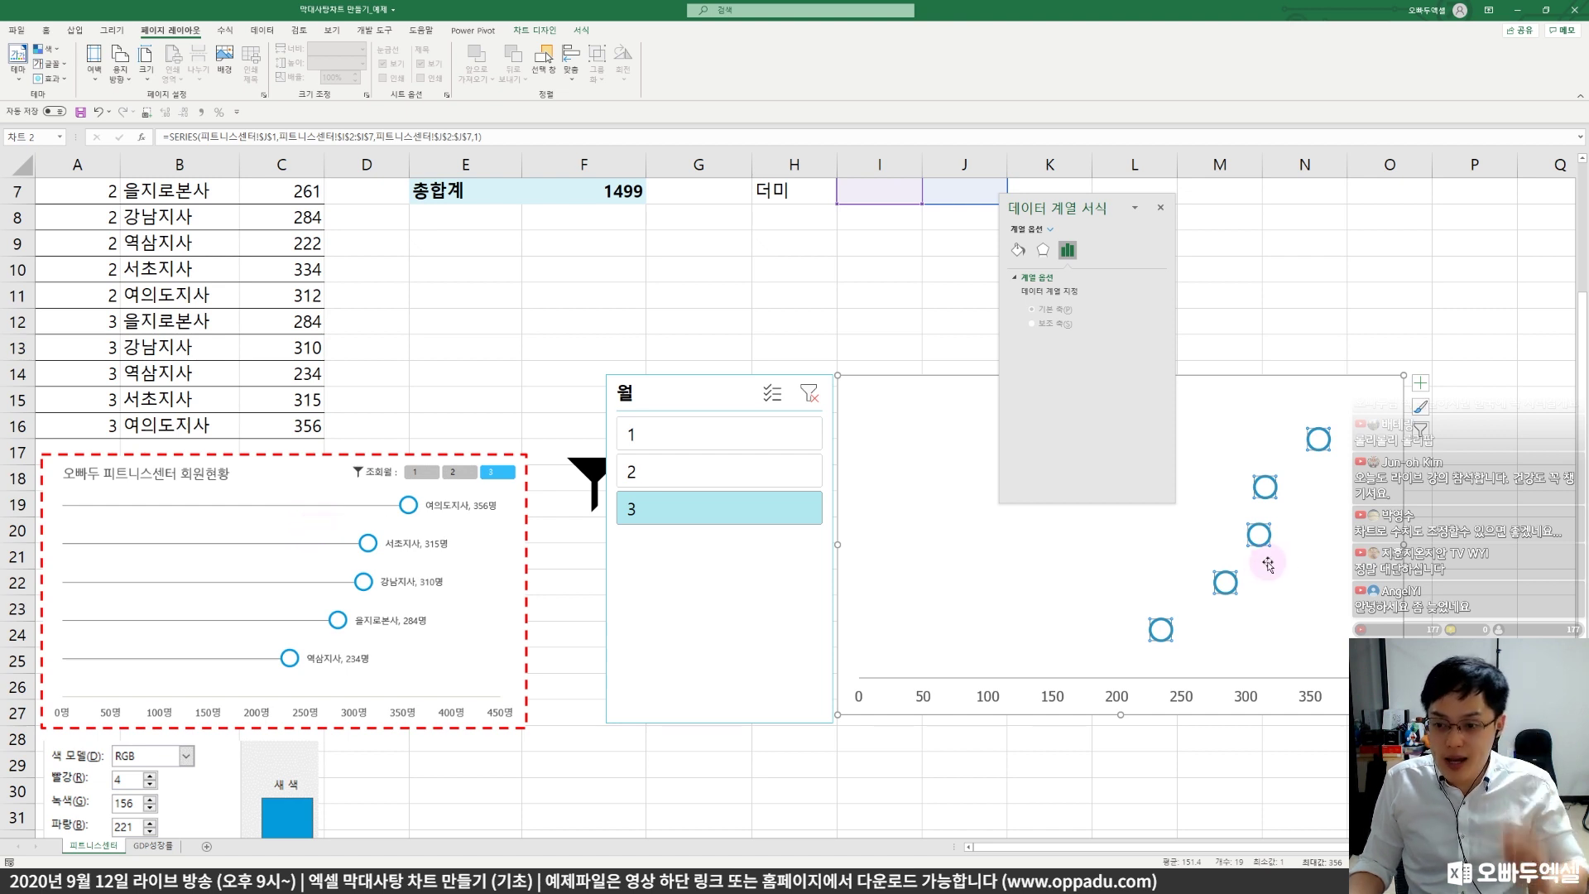
pyautogui.click(1225, 385)
pyautogui.click(1159, 208)
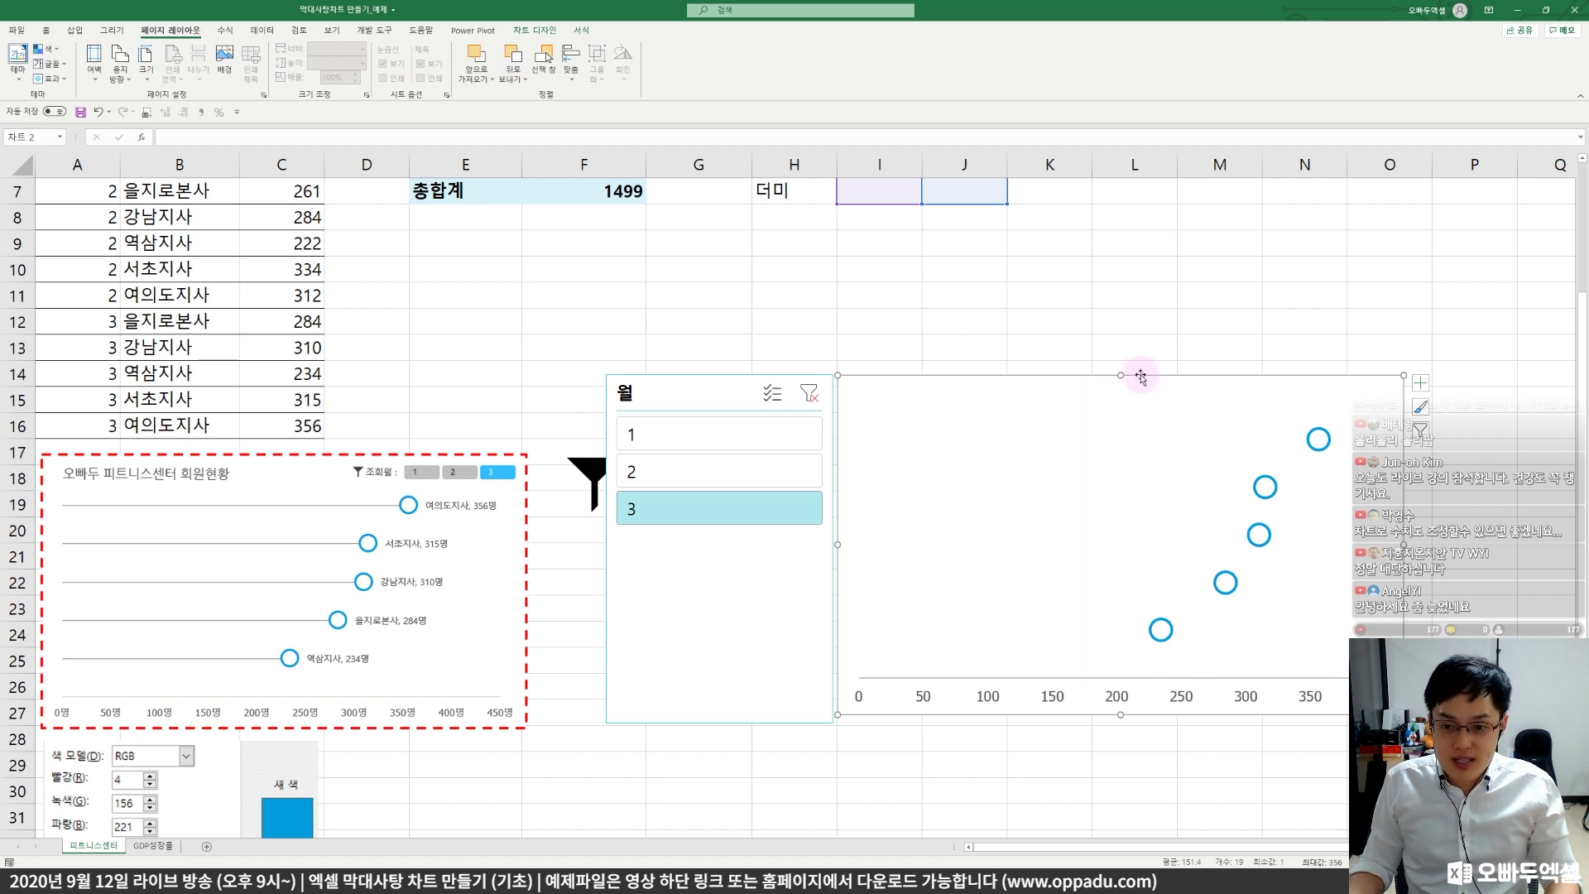
# - Add error bars (오차 막대) to the scatter chart
pyautogui.click(528, 33)
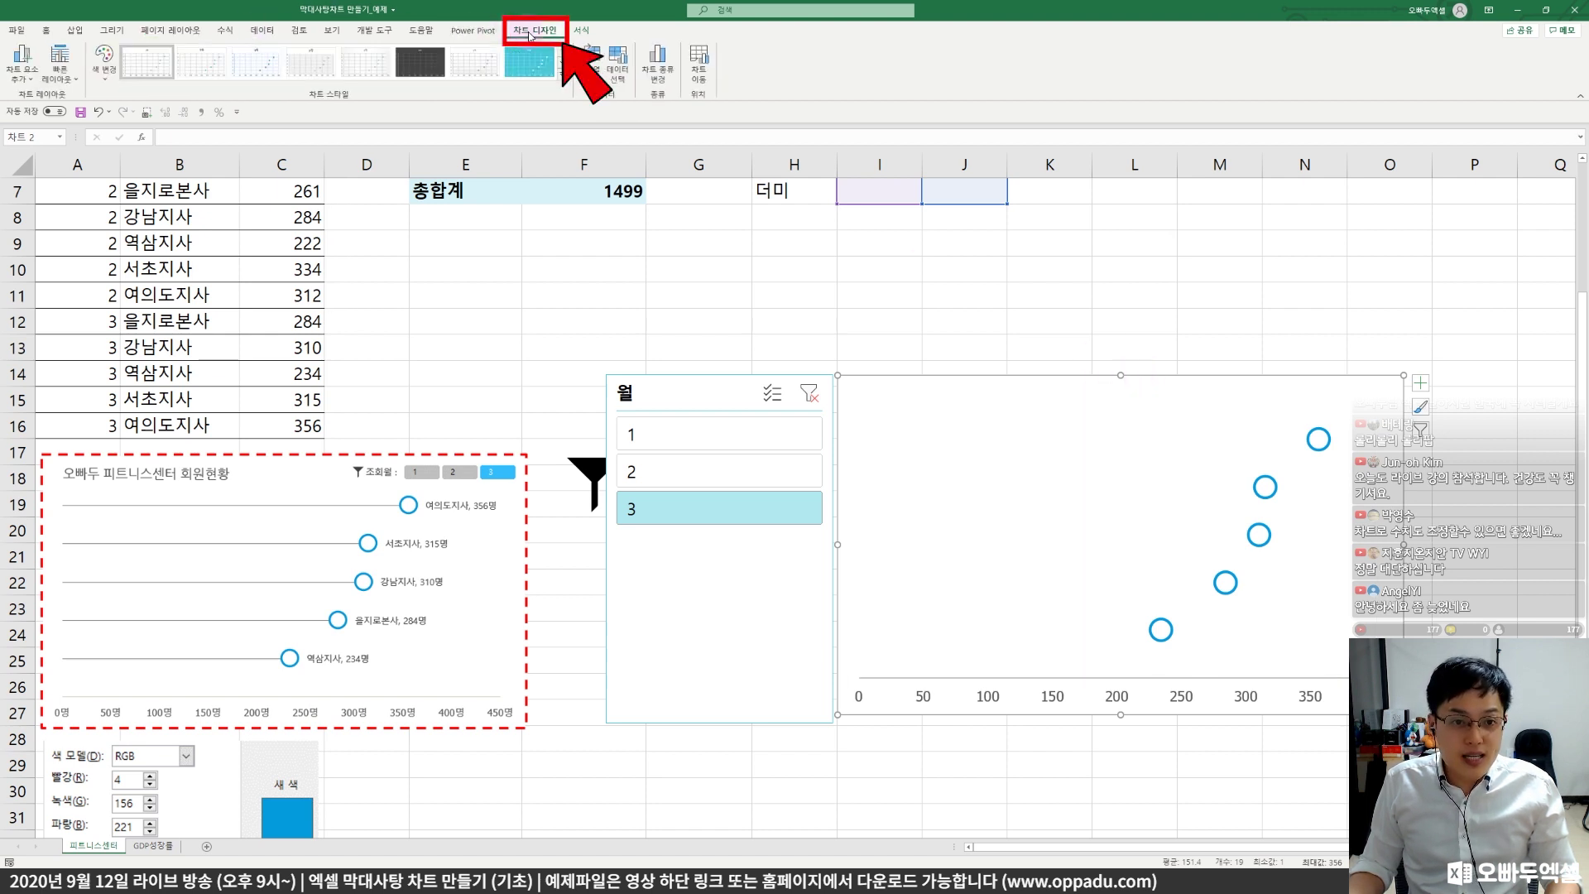
pyautogui.click(29, 80)
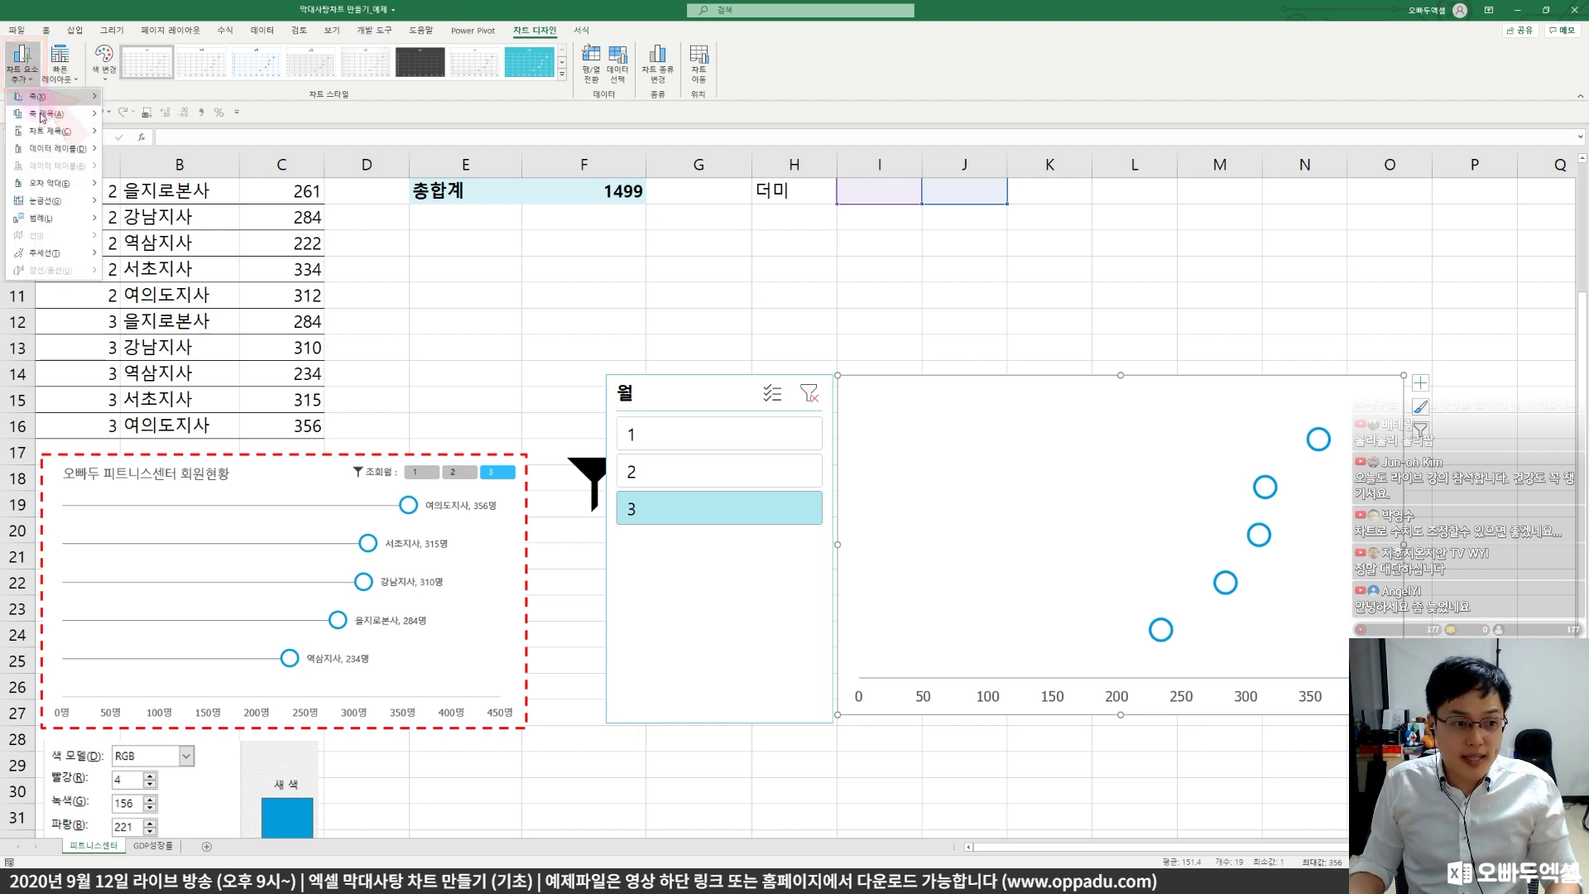
pyautogui.moveTo(61, 187)
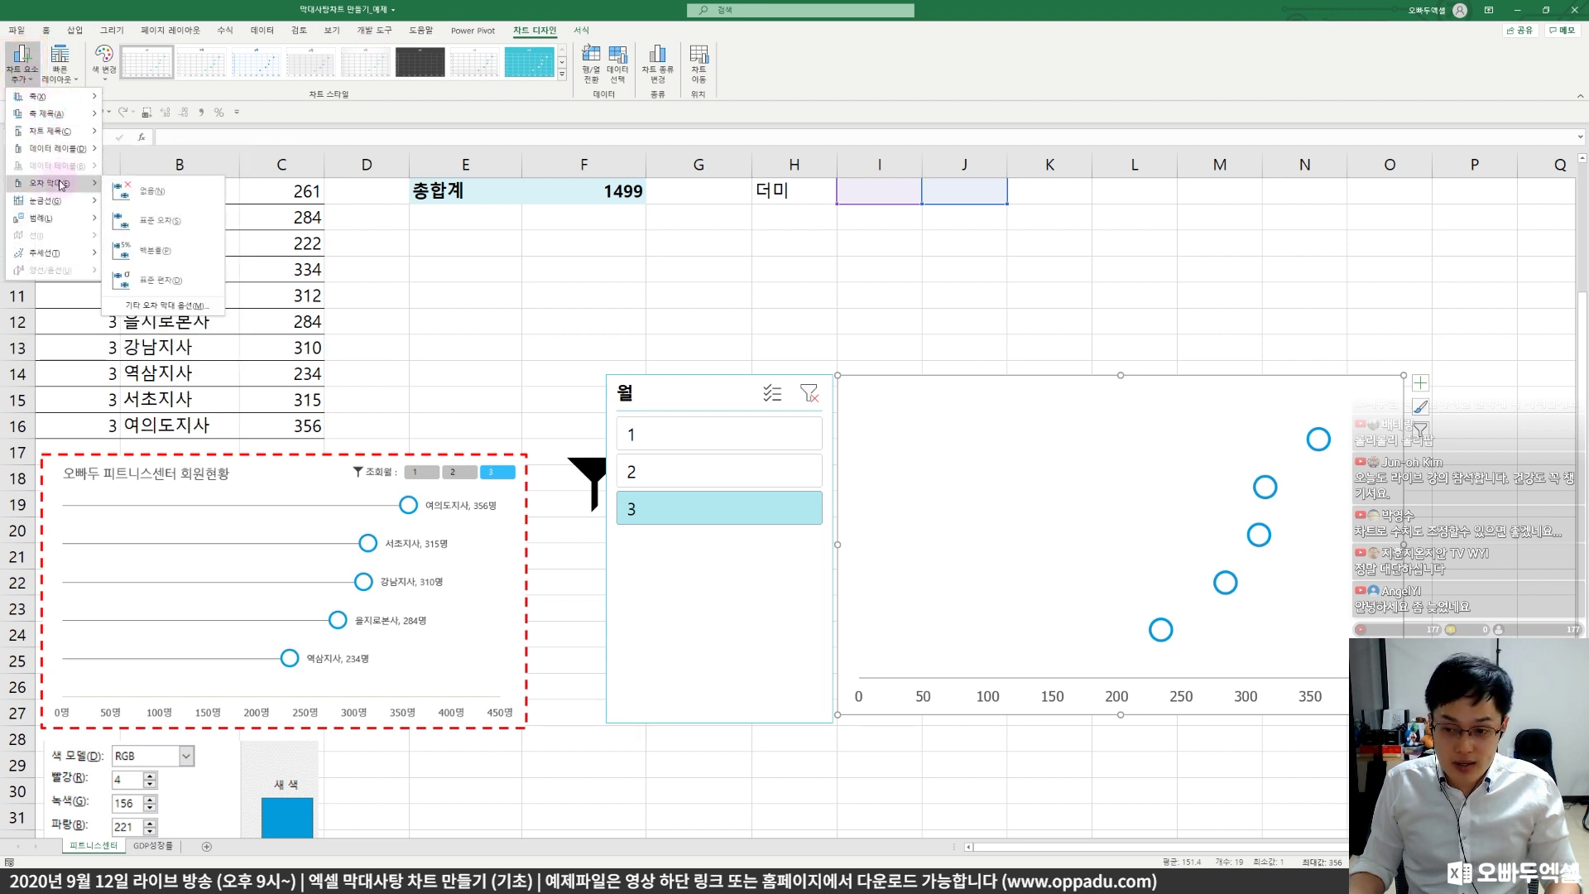
pyautogui.click(1200, 352)
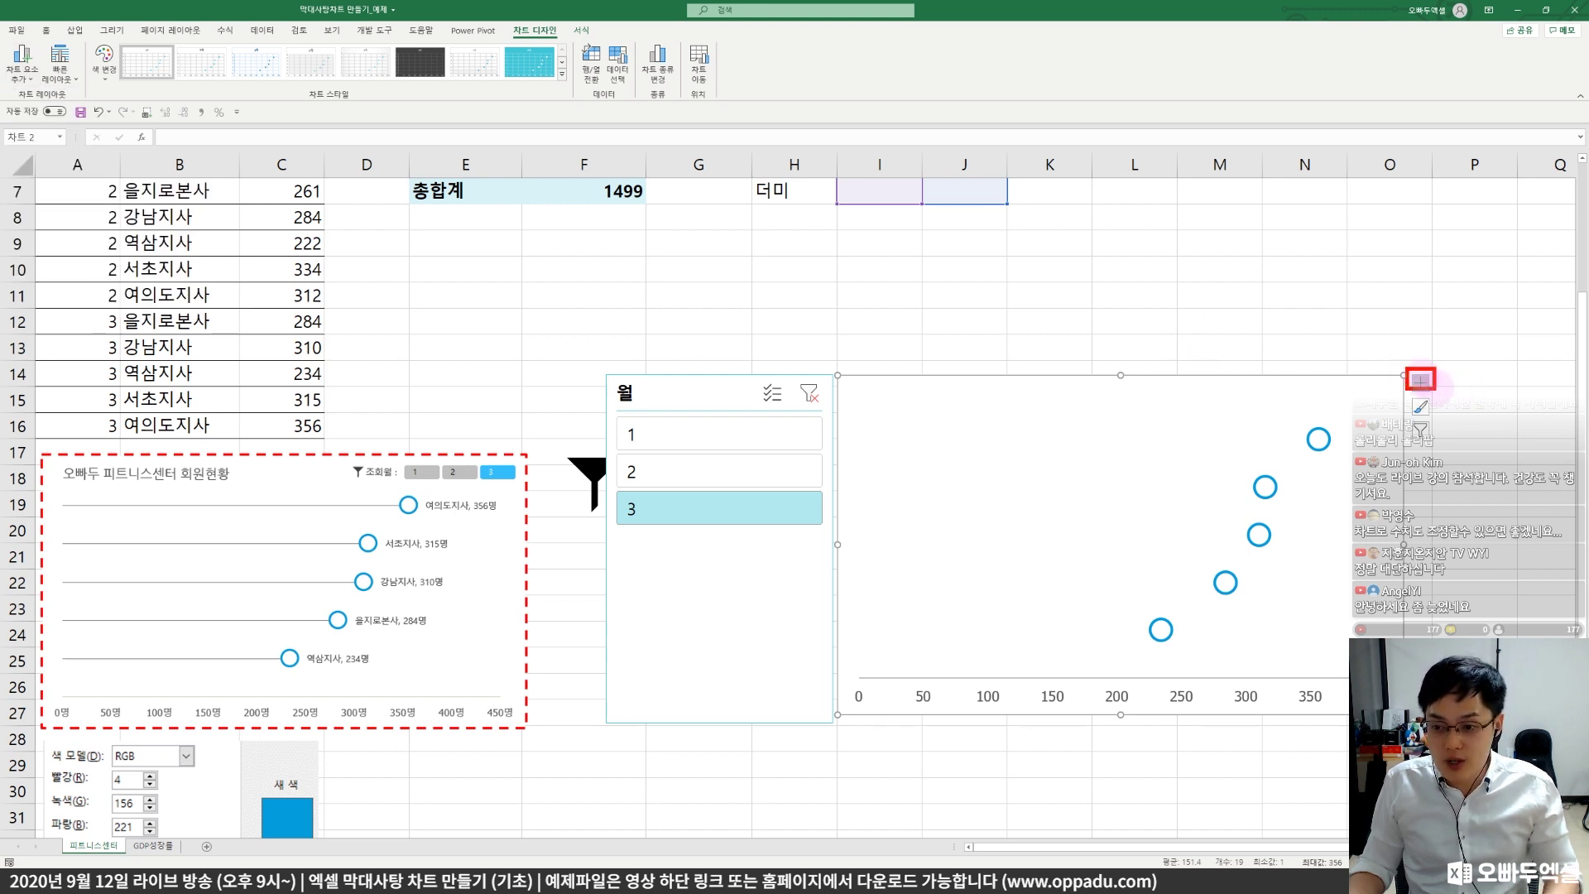
pyautogui.click(1421, 383)
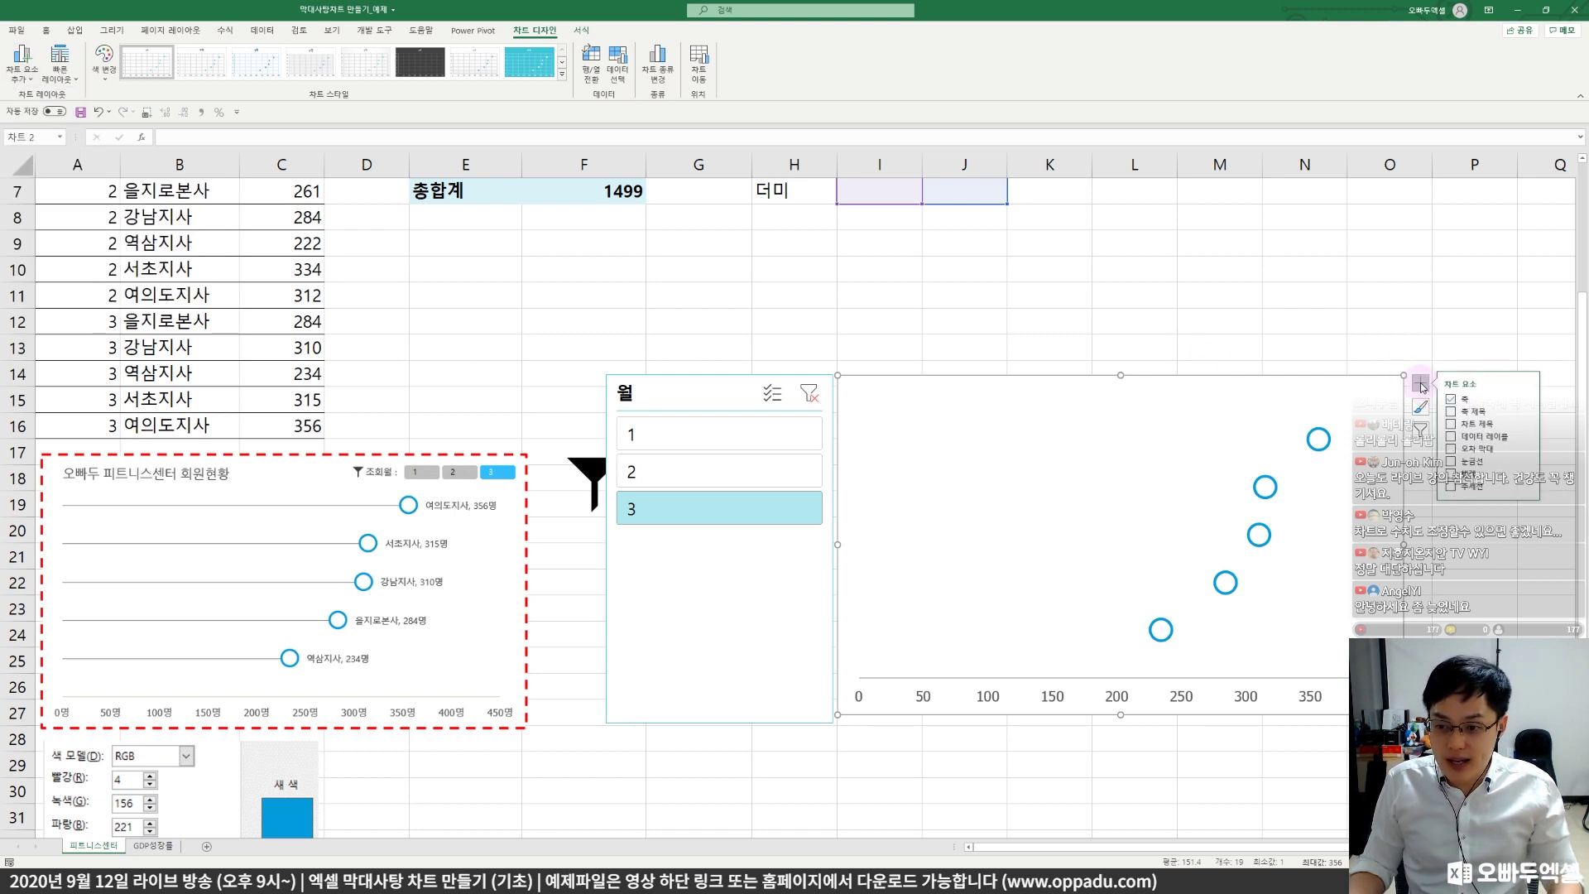
pyautogui.click(1451, 449)
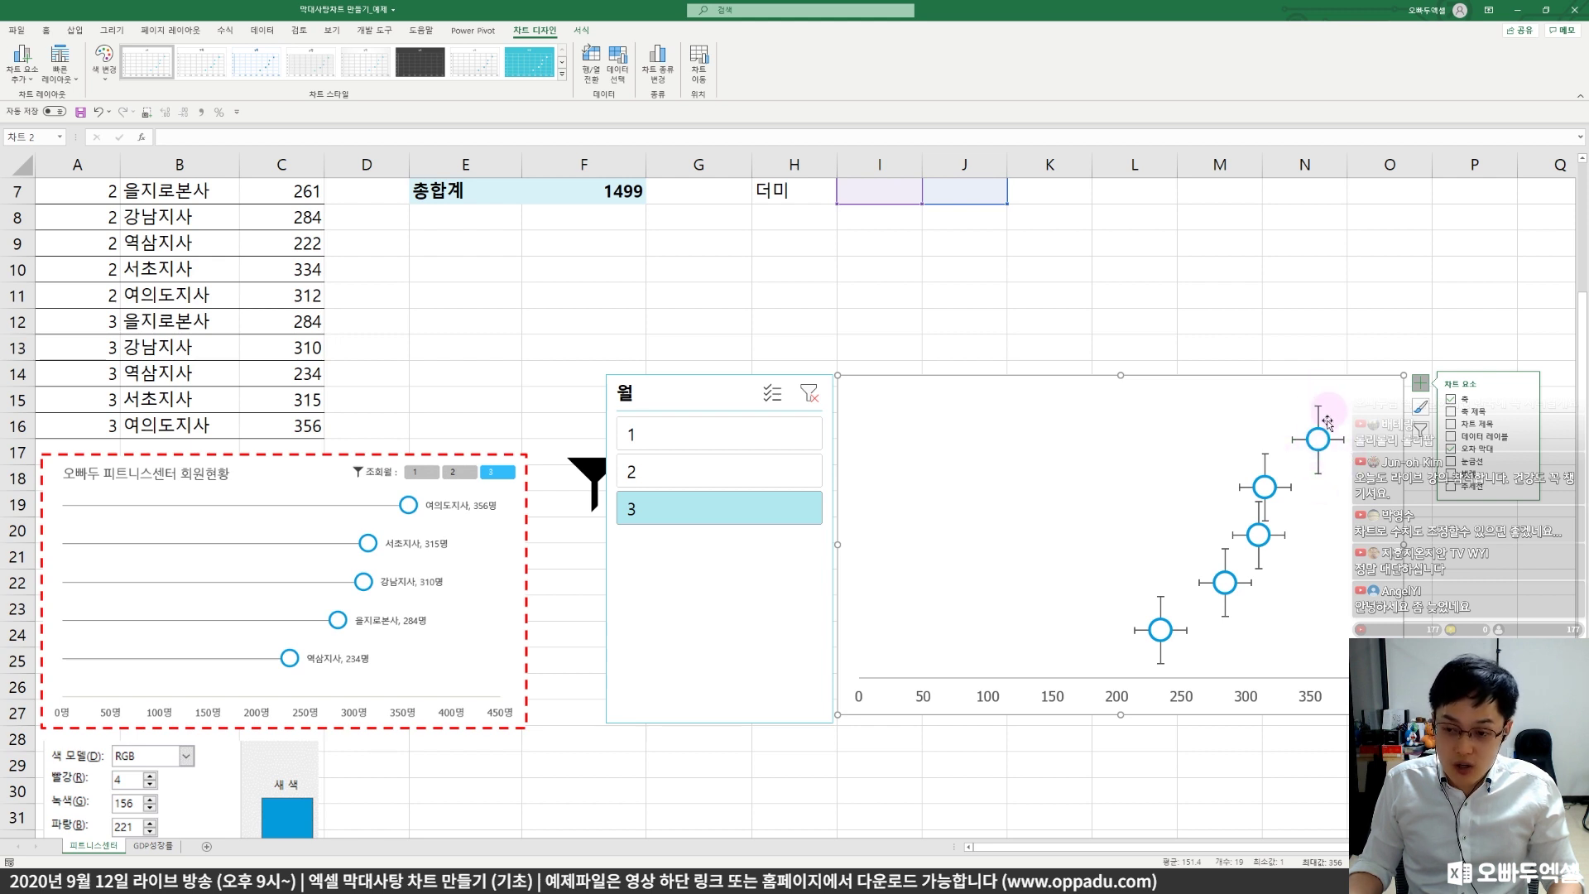
# - Delete the vertical error bars from the scatter chart, keeping the horizontal ones
pyautogui.click(1294, 314)
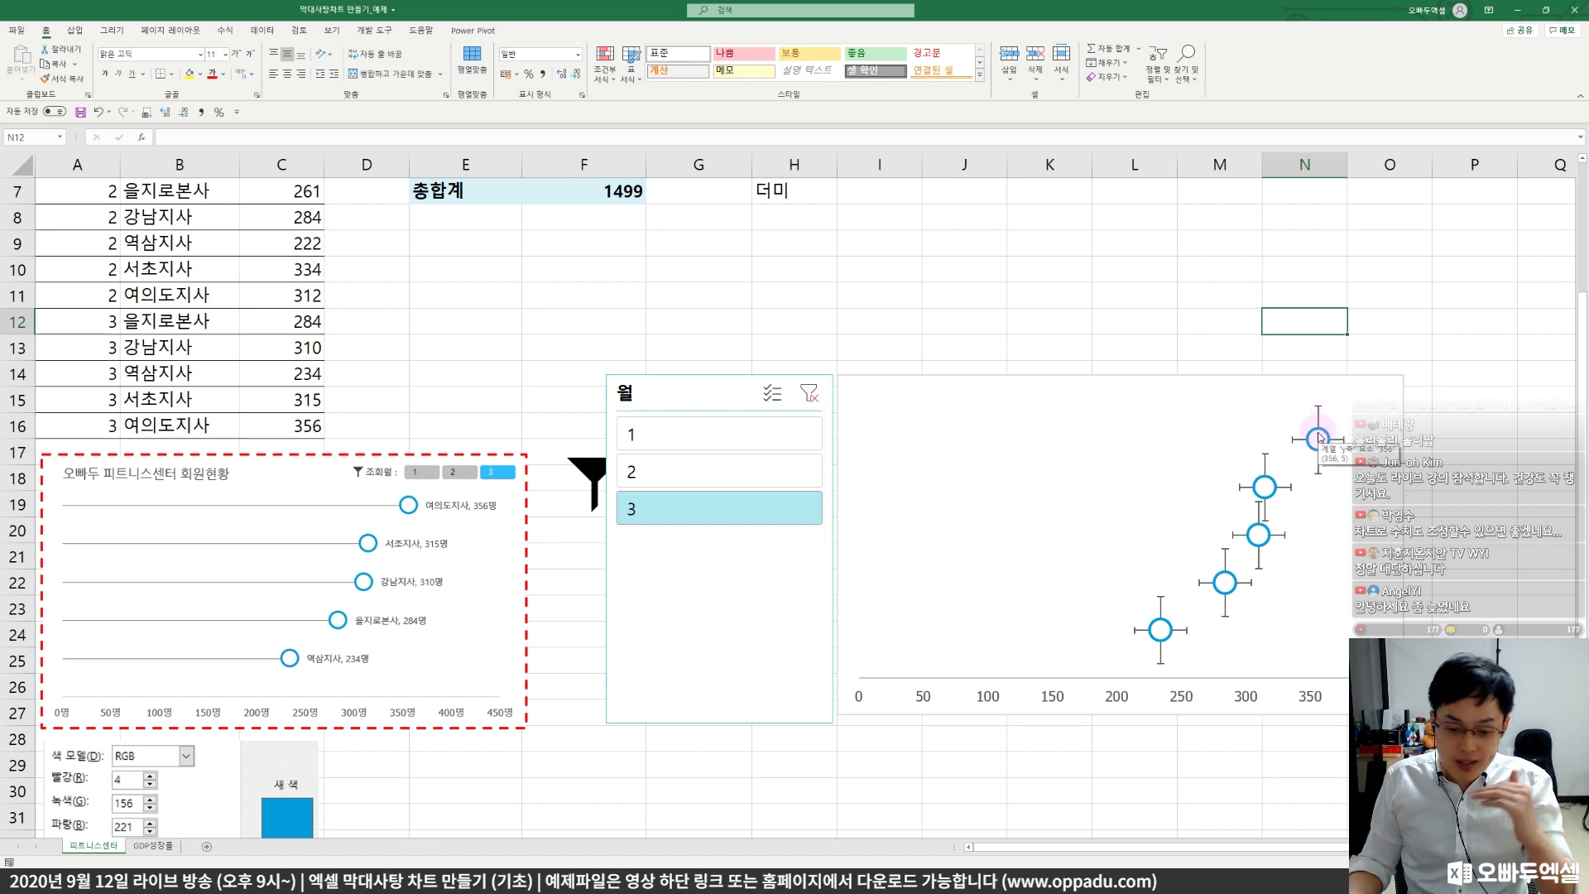
pyautogui.click(1318, 423)
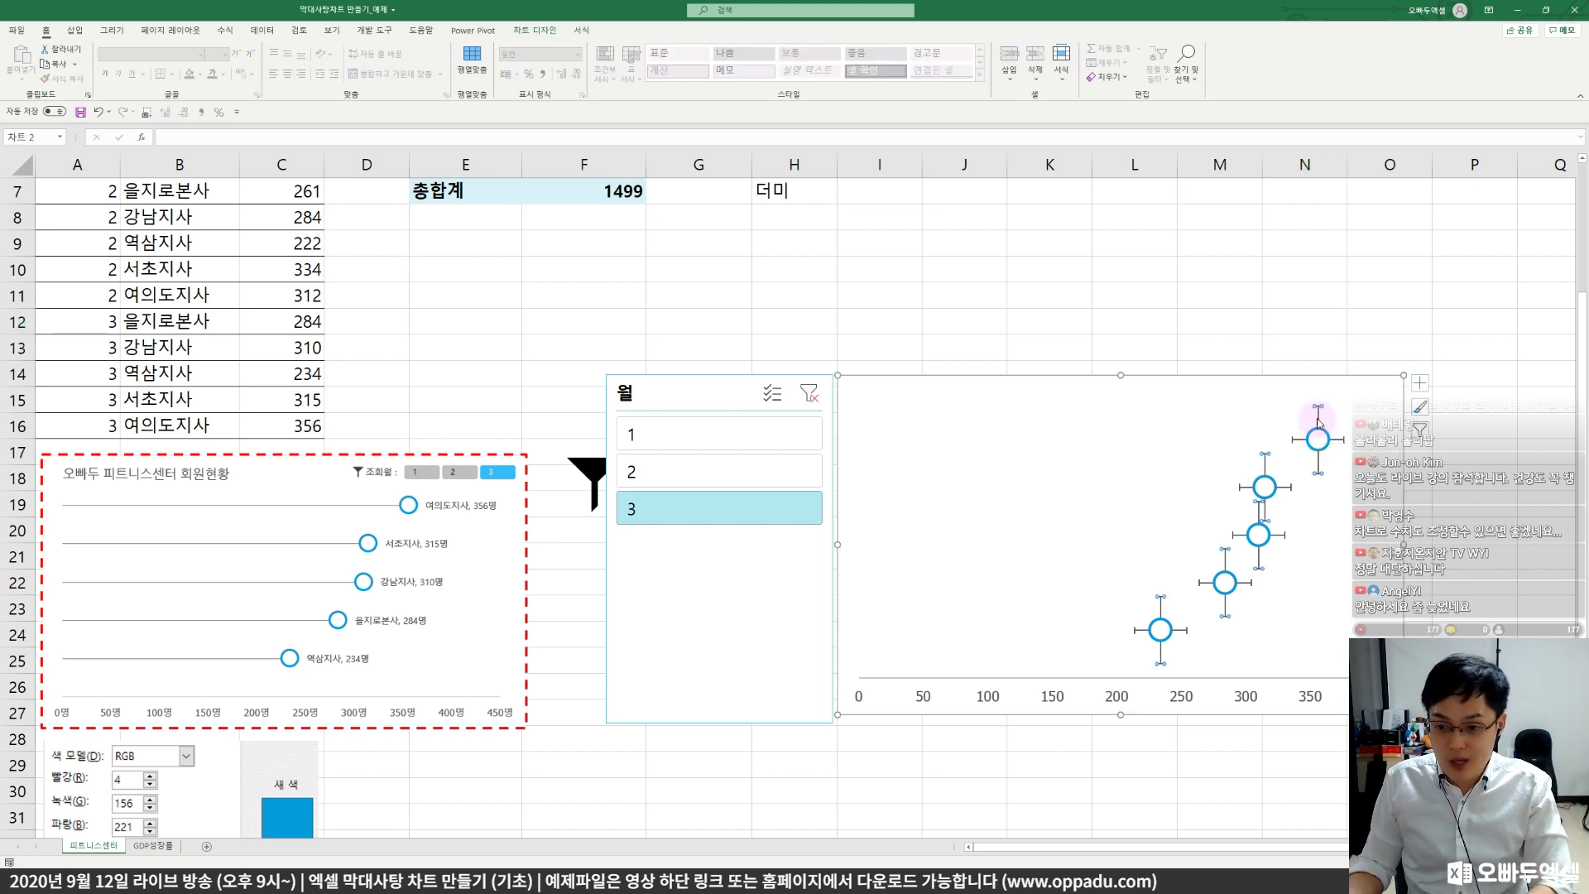
pyautogui.press('Delete')
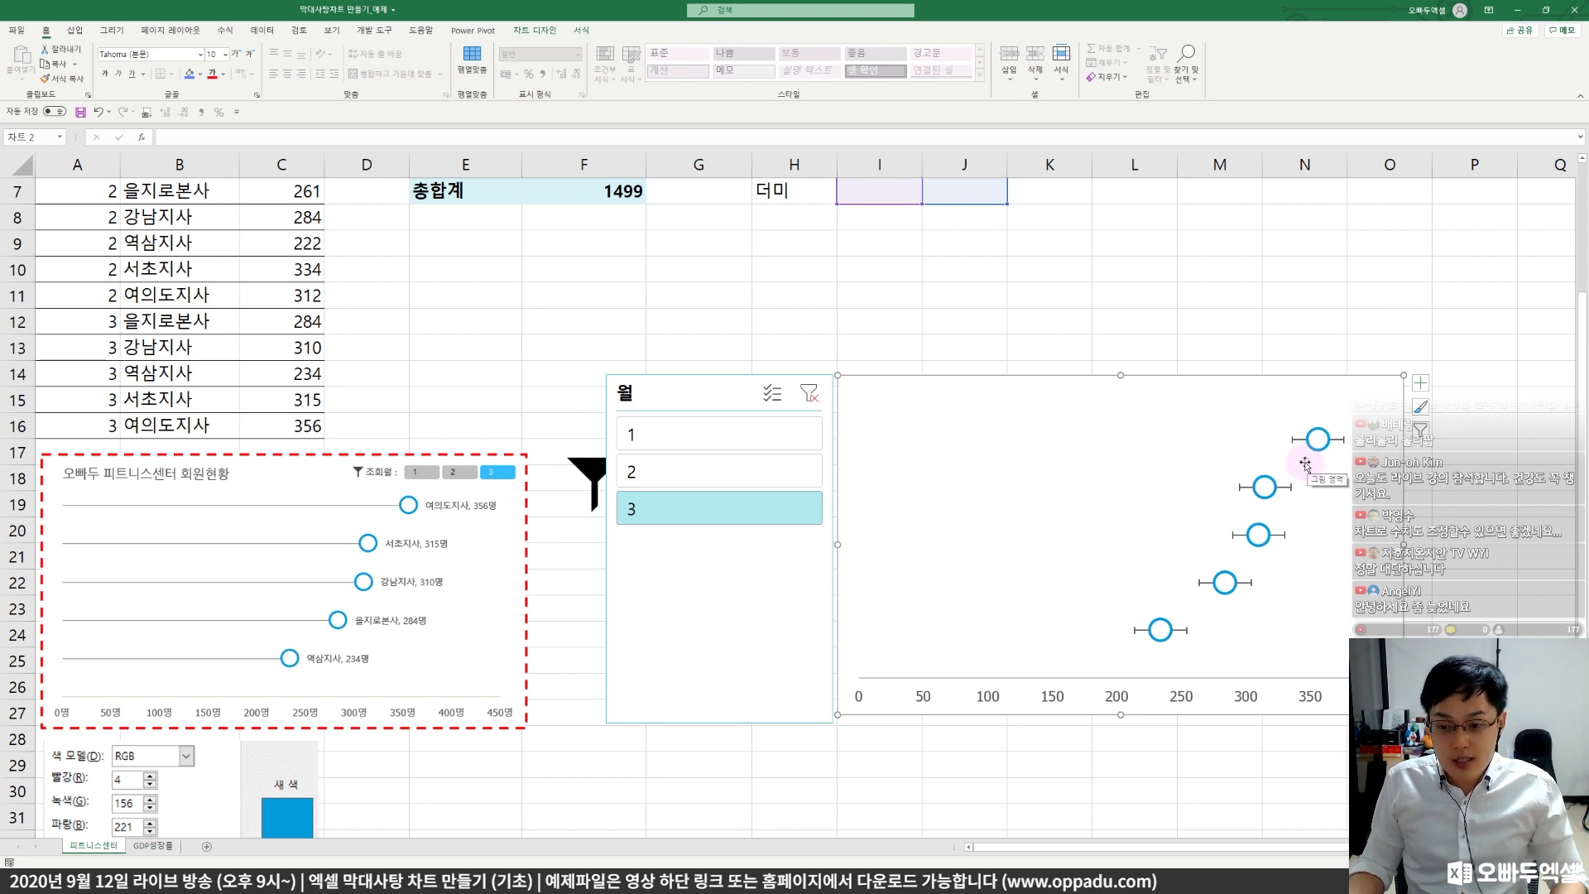
# - Open the formatting options for the horizontal error bars and move the pane clear of the chart
pyautogui.click(1302, 444)
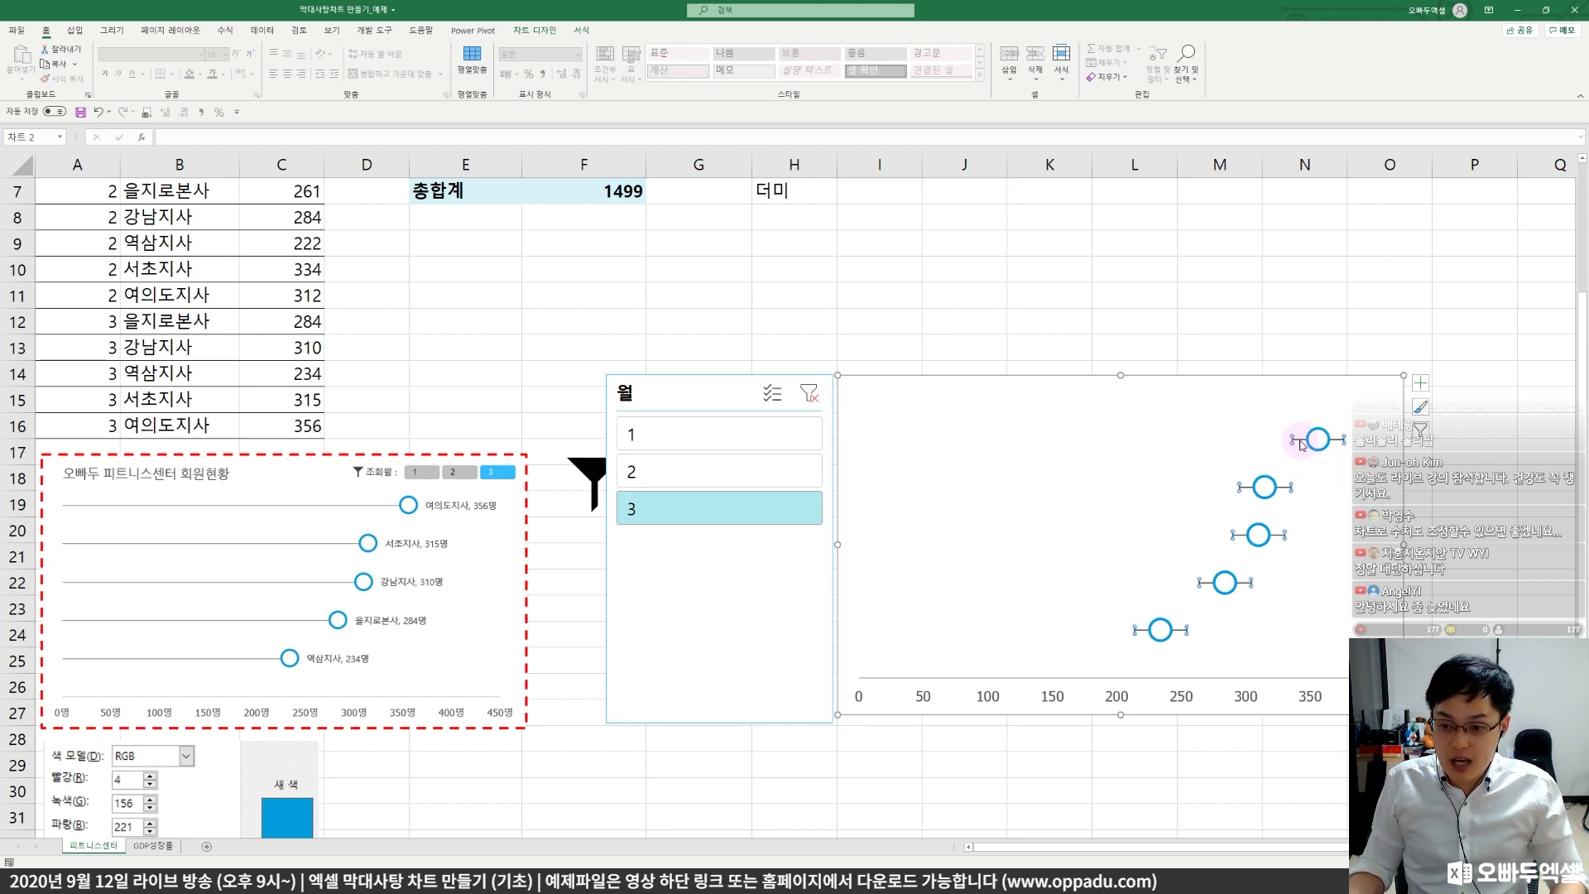
pyautogui.rightClick(1302, 444)
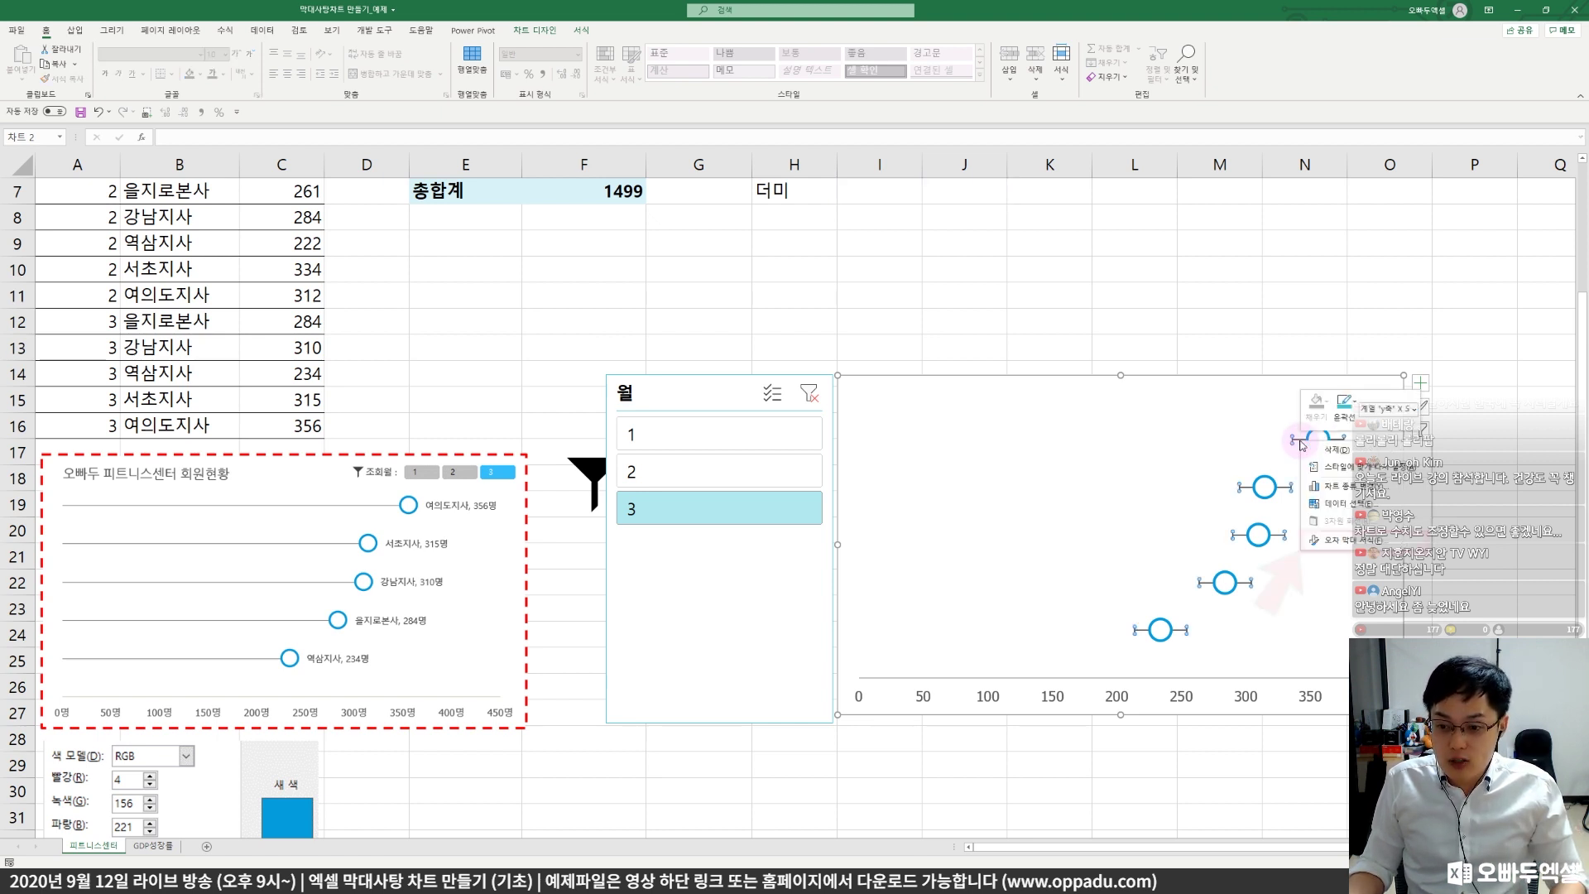
pyautogui.click(1340, 542)
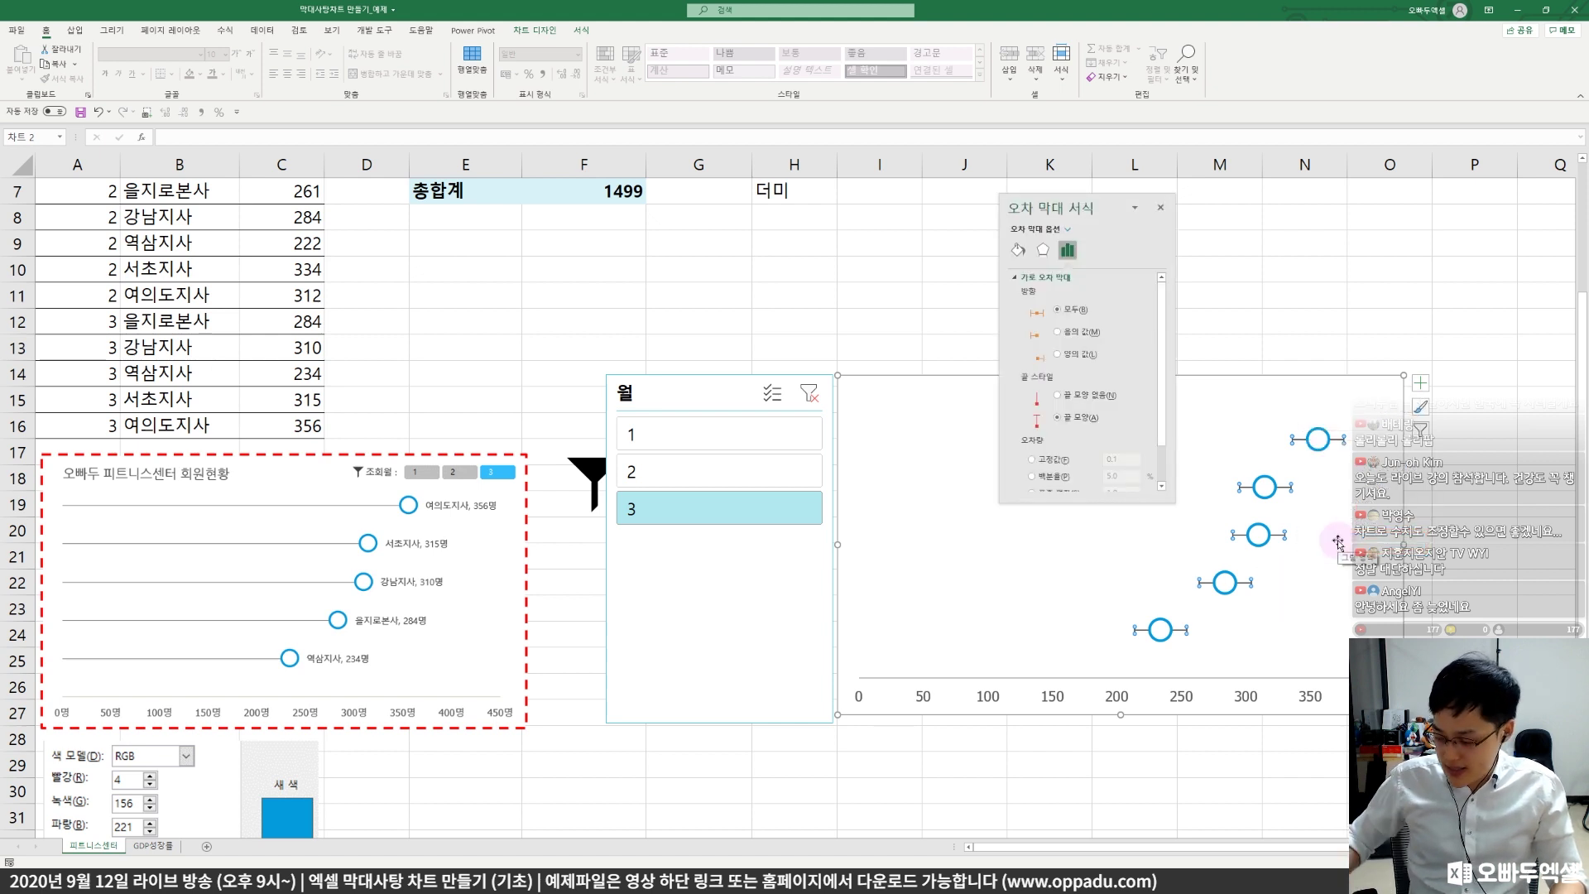
pyautogui.moveTo(1076, 208); pyautogui.dragTo(728, 327)
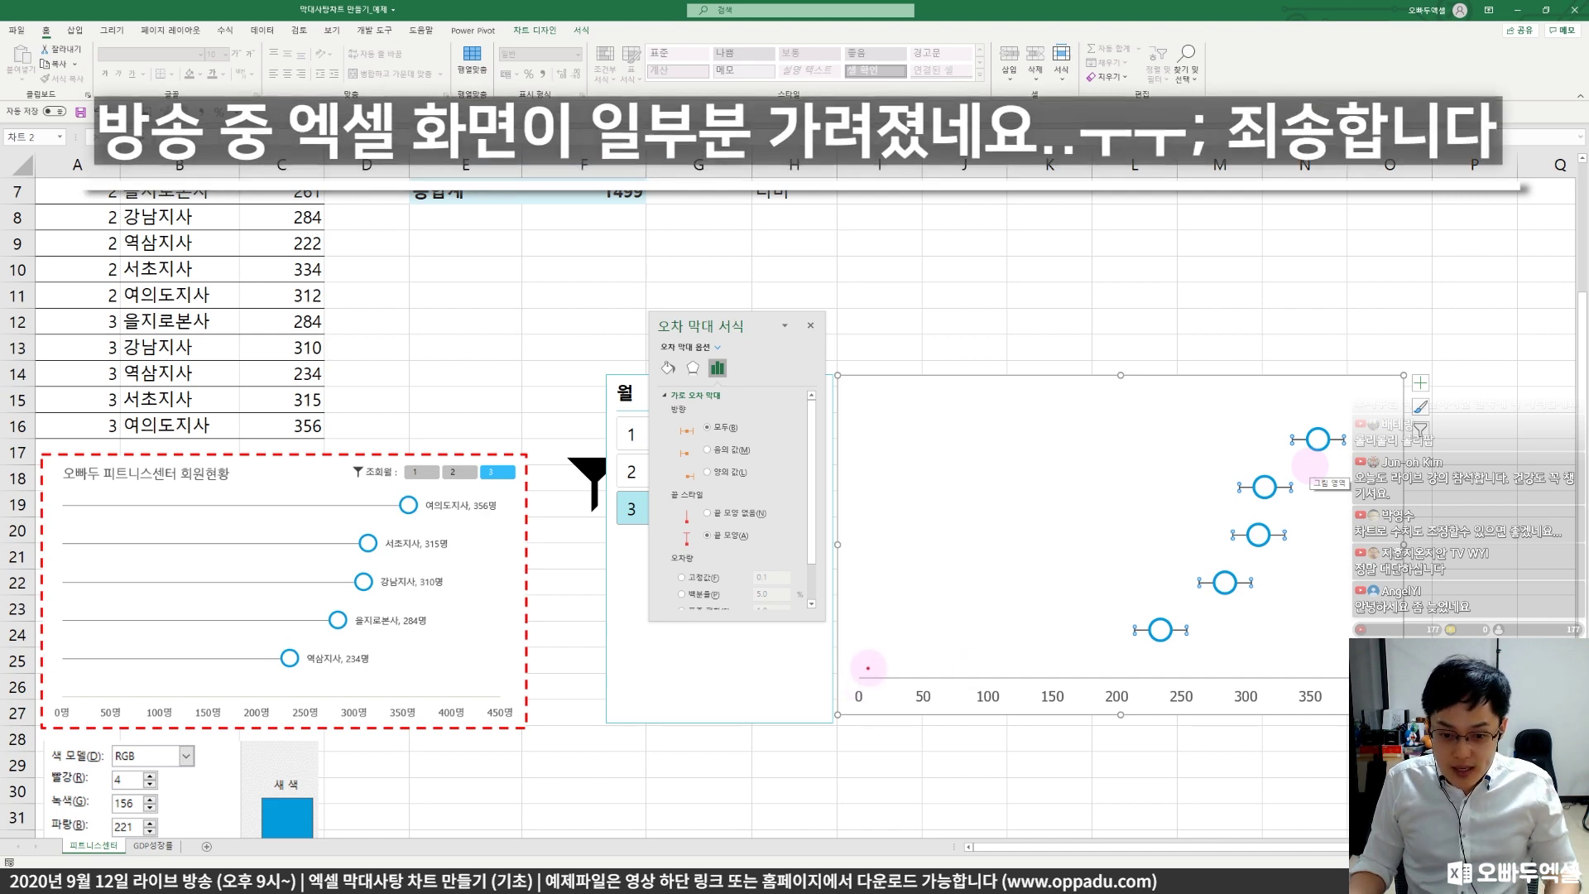
pyautogui.moveTo(867, 667)
pyautogui.mouseDown()
pyautogui.moveTo(853, 688)
pyautogui.moveTo(862, 673)
pyautogui.moveTo(1349, 672)
pyautogui.mouseUp()
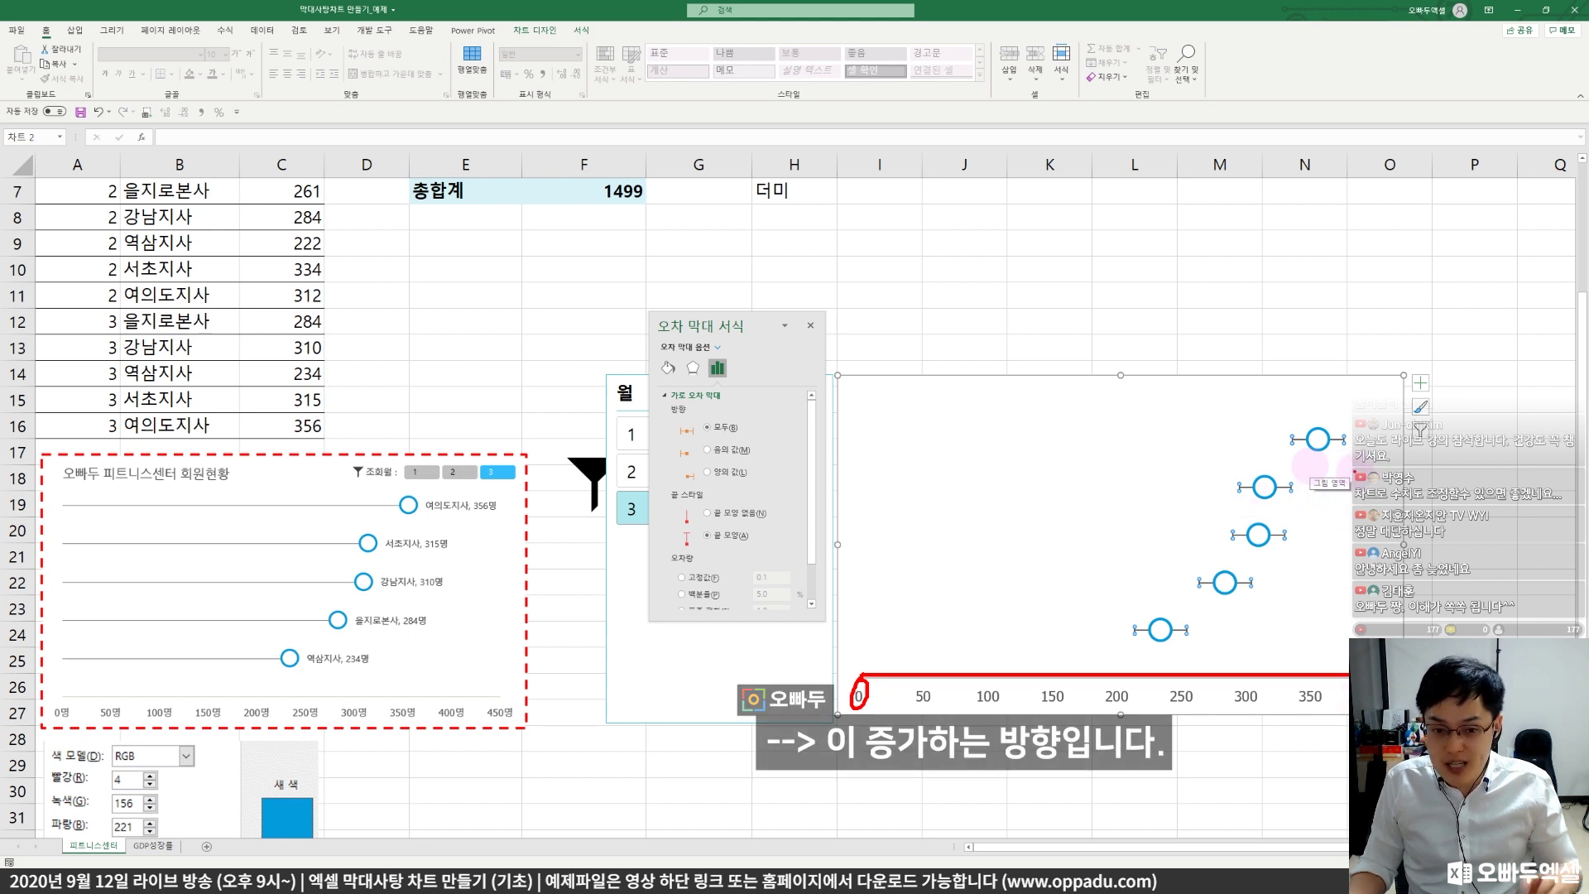
pyautogui.moveTo(1317, 423)
pyautogui.mouseDown()
pyautogui.moveTo(1368, 420)
pyautogui.moveTo(1359, 441)
pyautogui.moveTo(1239, 424)
pyautogui.moveTo(1267, 444)
pyautogui.mouseUp()
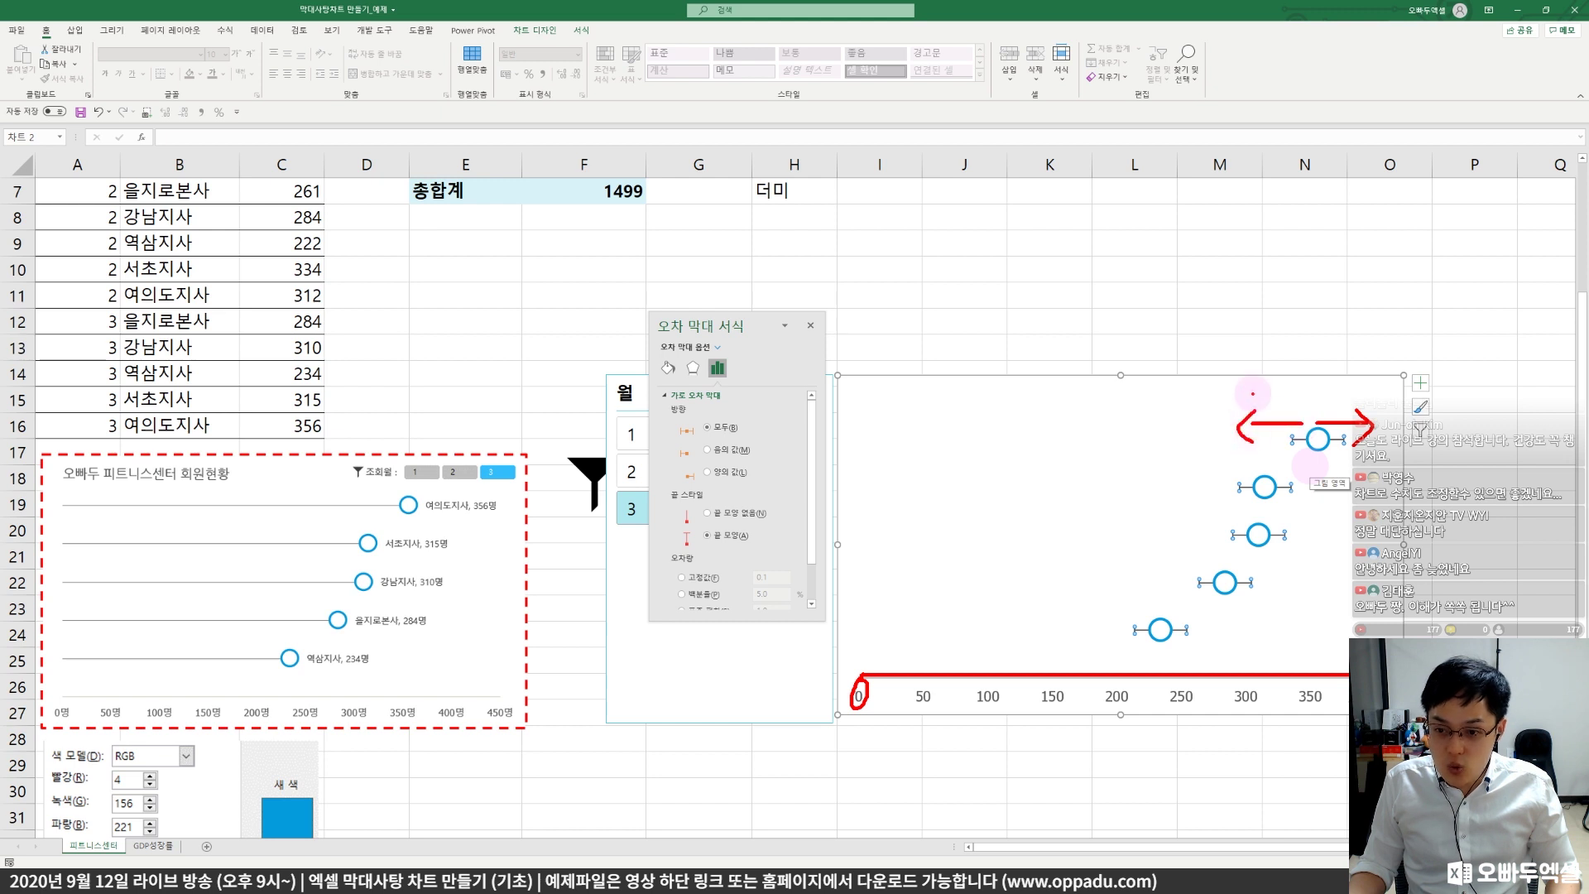
pyautogui.moveTo(1252, 386)
pyautogui.mouseDown()
pyautogui.moveTo(1361, 381)
pyautogui.moveTo(1341, 398)
pyautogui.moveTo(1387, 352)
pyautogui.mouseUp()
pyautogui.click(1346, 372)
pyautogui.moveTo(1352, 335)
pyautogui.mouseDown()
pyautogui.moveTo(1387, 349)
pyautogui.moveTo(1359, 366)
pyautogui.moveTo(1246, 354)
pyautogui.moveTo(1291, 367)
pyautogui.mouseUp()
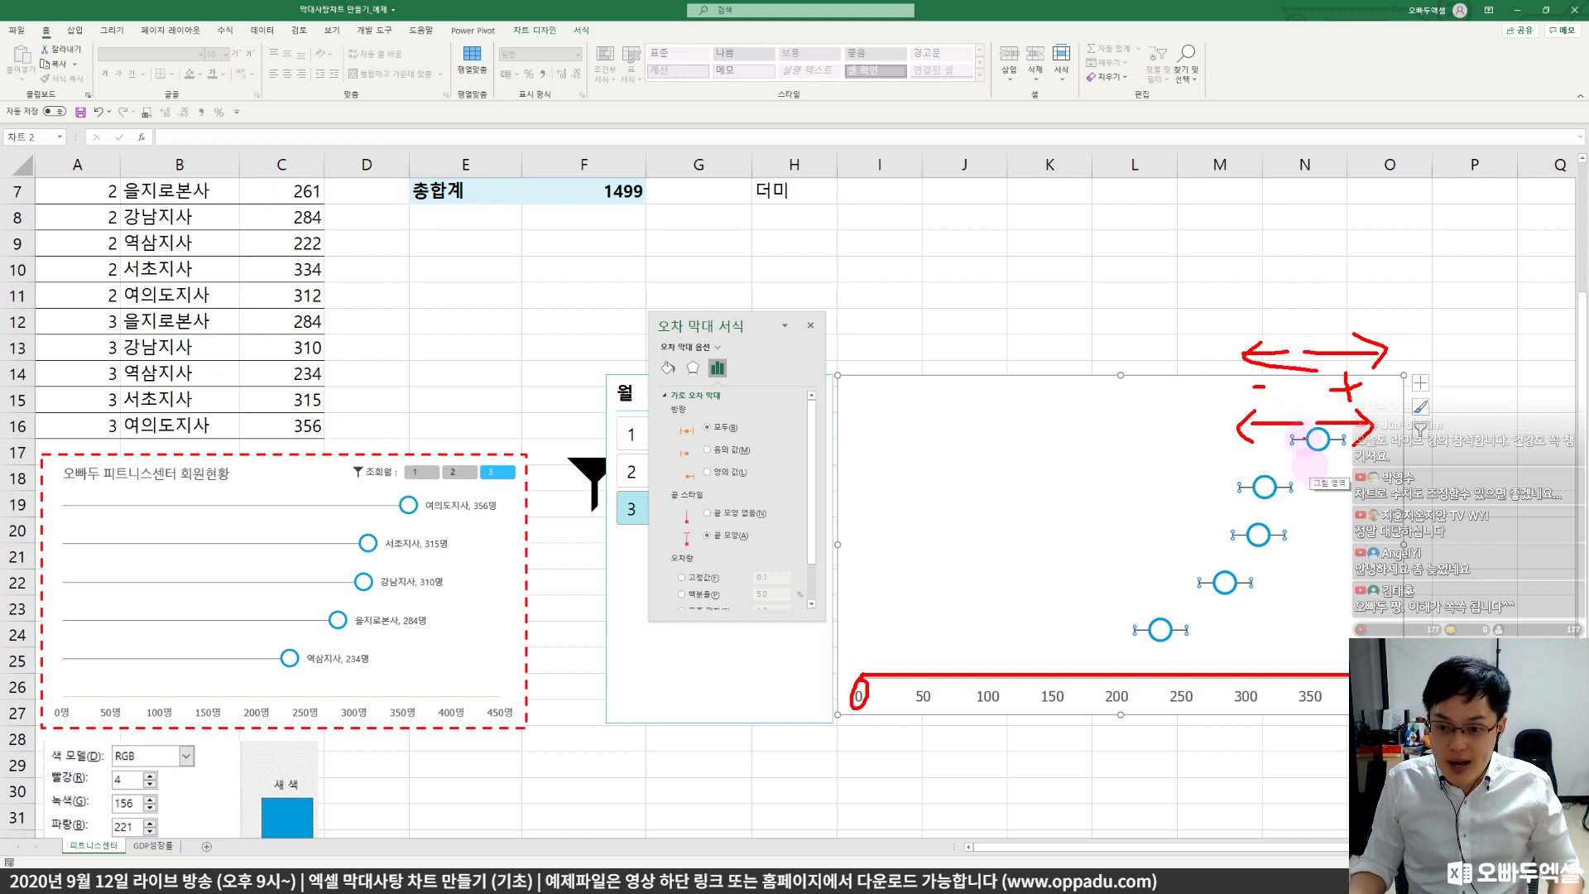
pyautogui.moveTo(1312, 437)
pyautogui.mouseDown()
pyautogui.moveTo(860, 437)
pyautogui.moveTo(908, 459)
pyautogui.mouseUp()
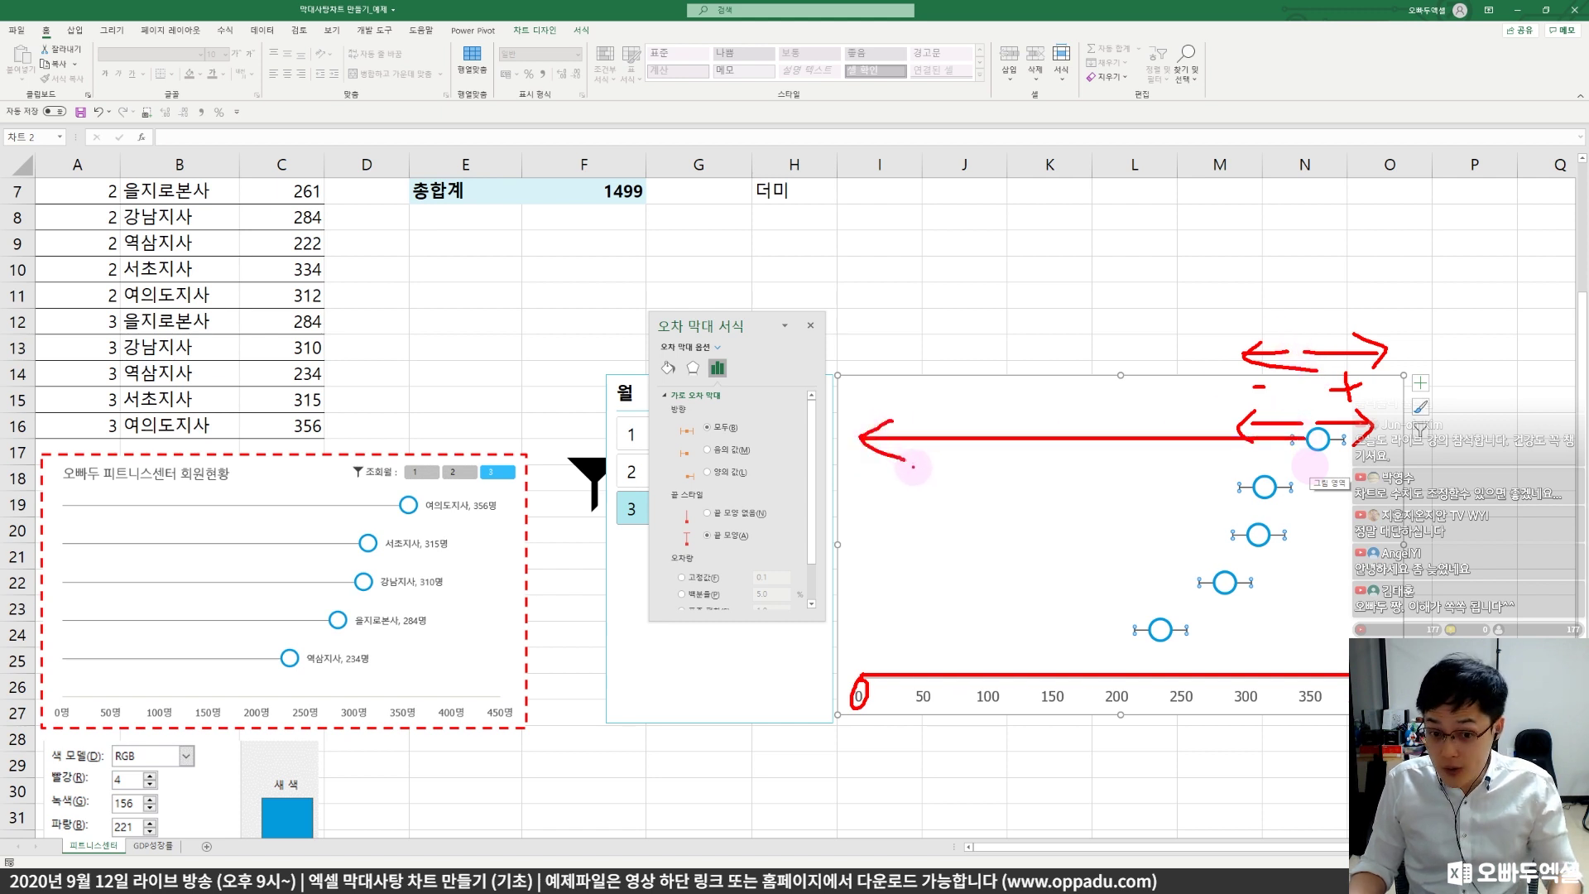
pyautogui.press('Escape')
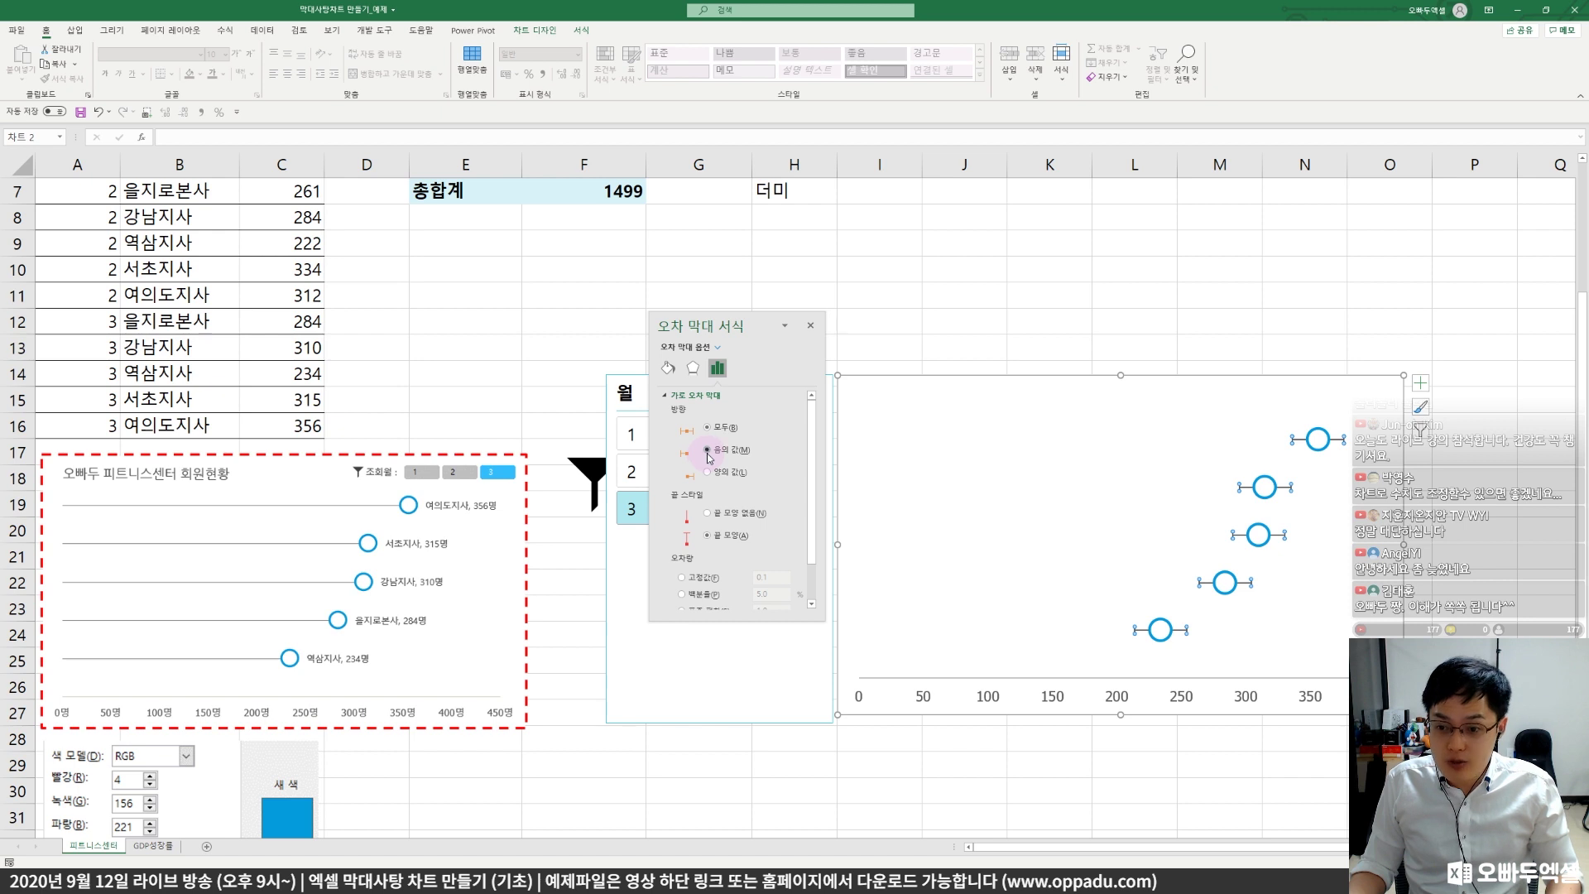
# - Set the horizontal error bars to the minus direction (음의 값) with no end cap (끝 모양 없음)
pyautogui.click(709, 451)
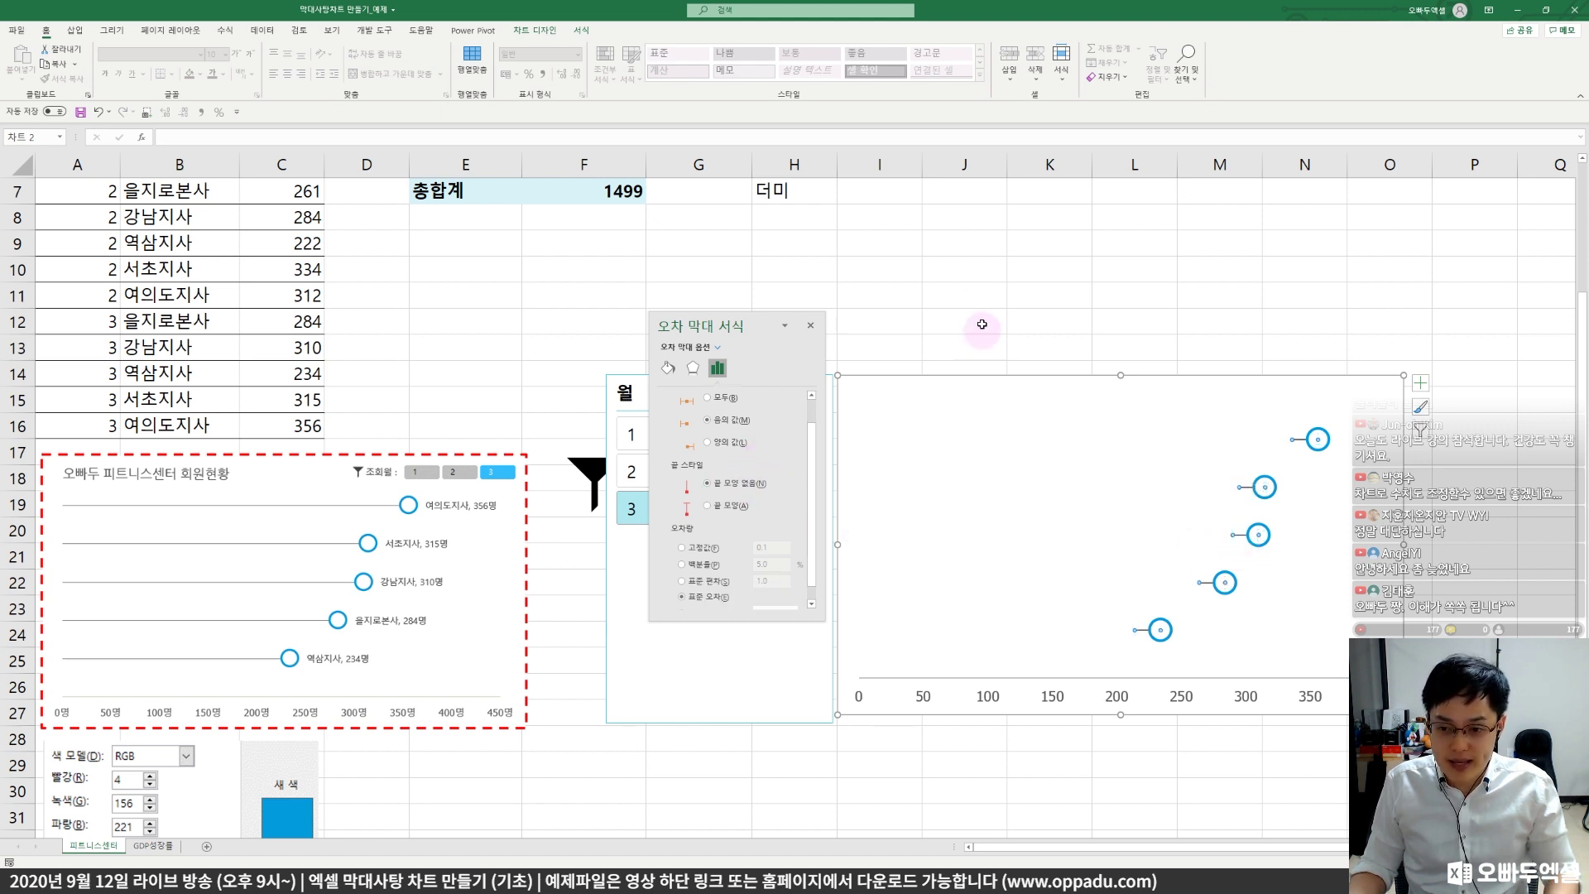
pyautogui.click(979, 293)
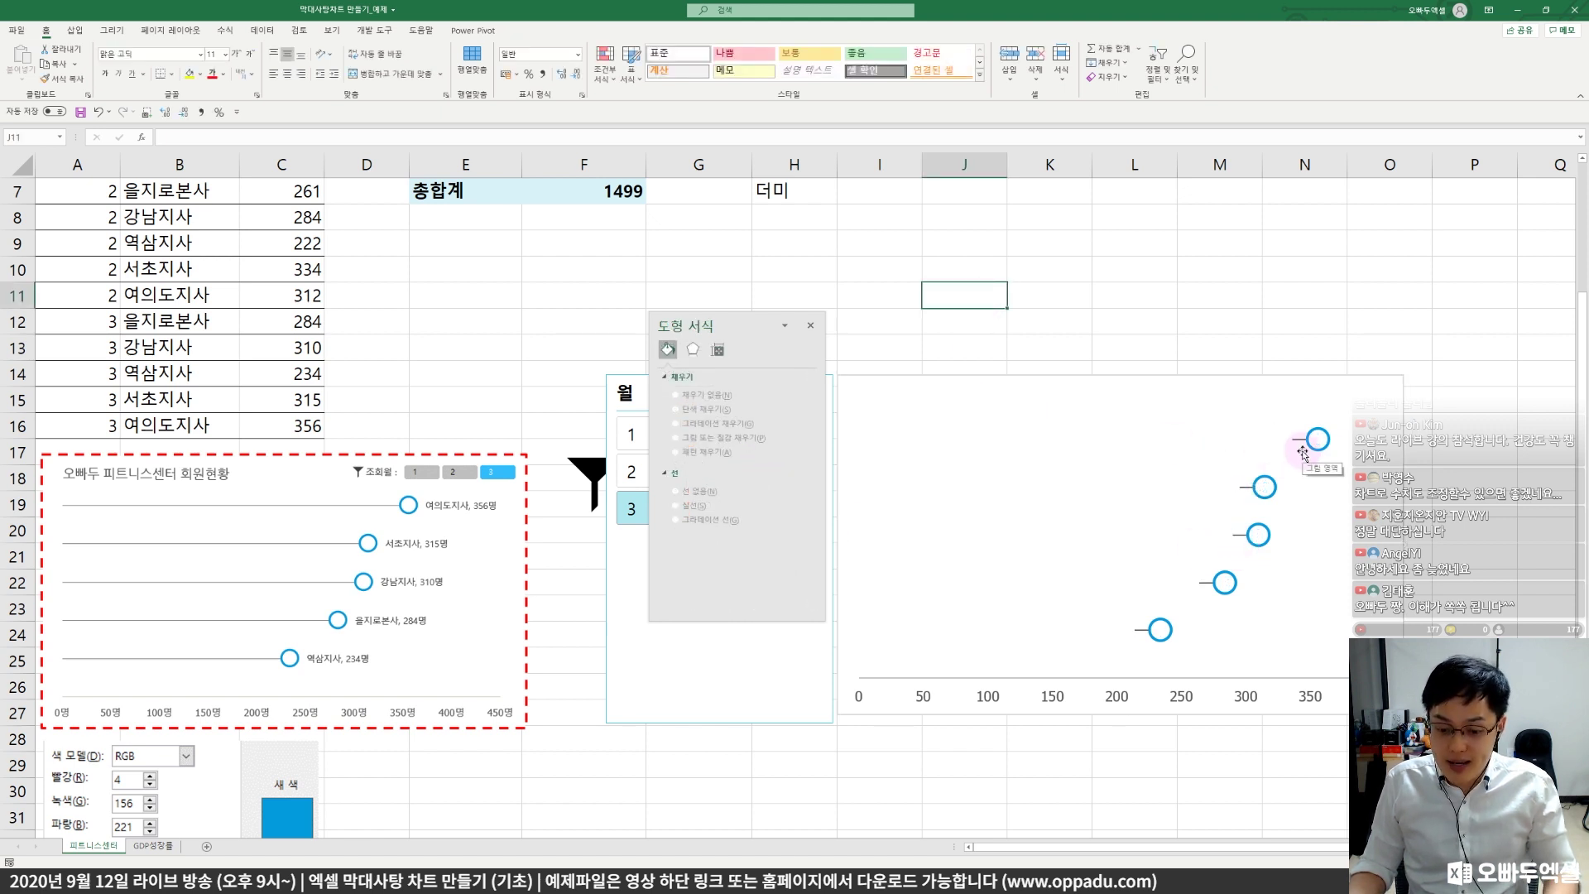
pyautogui.moveTo(1315, 413); pyautogui.dragTo(1259, 412)
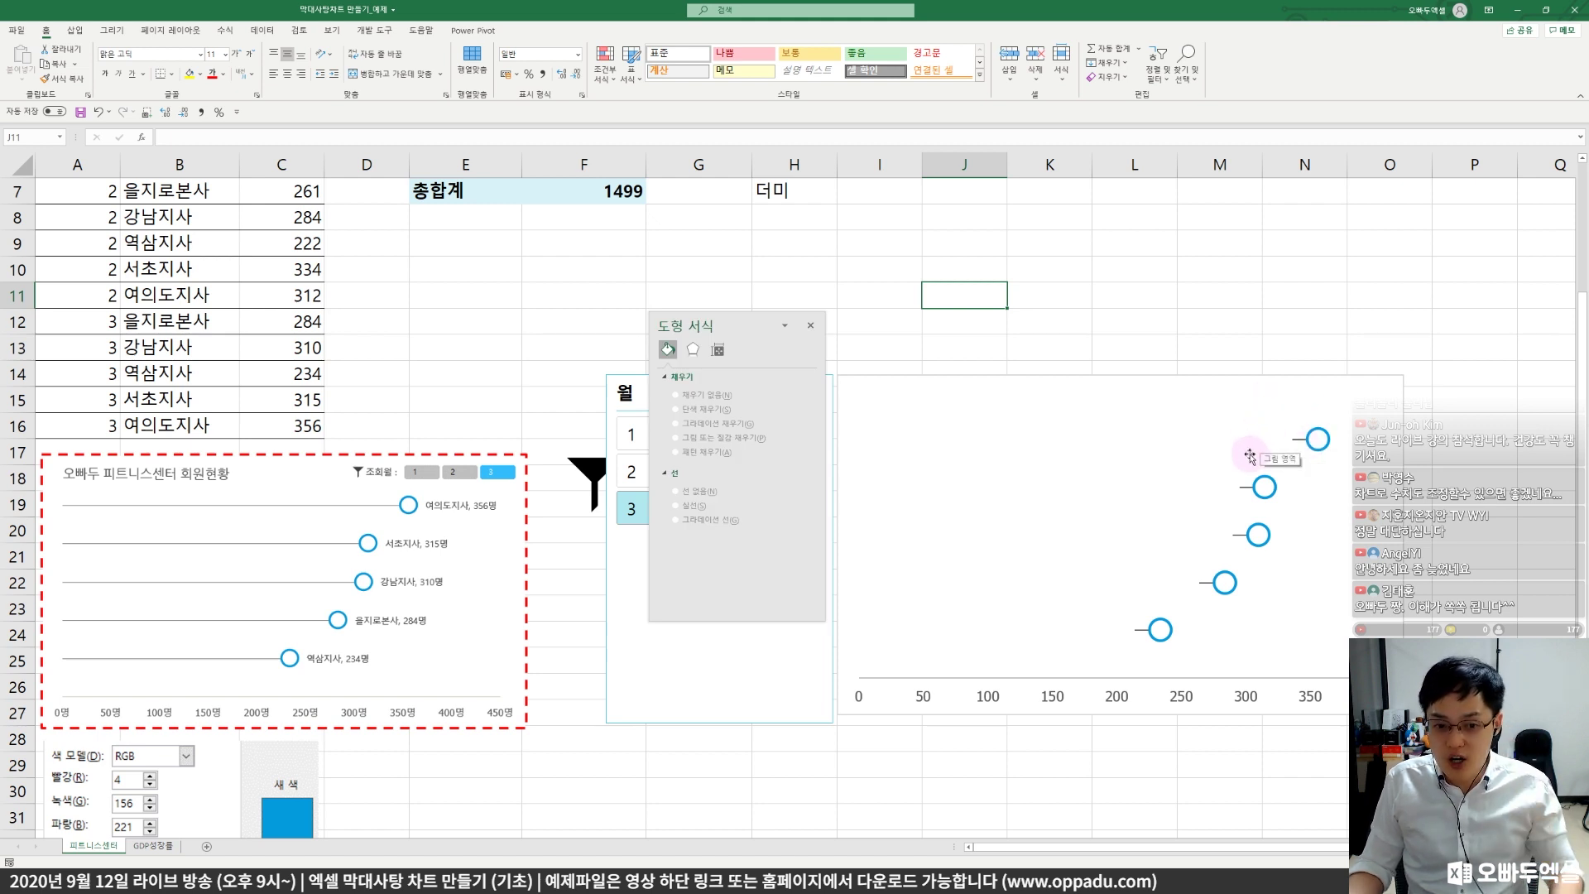
pyautogui.click(1314, 439)
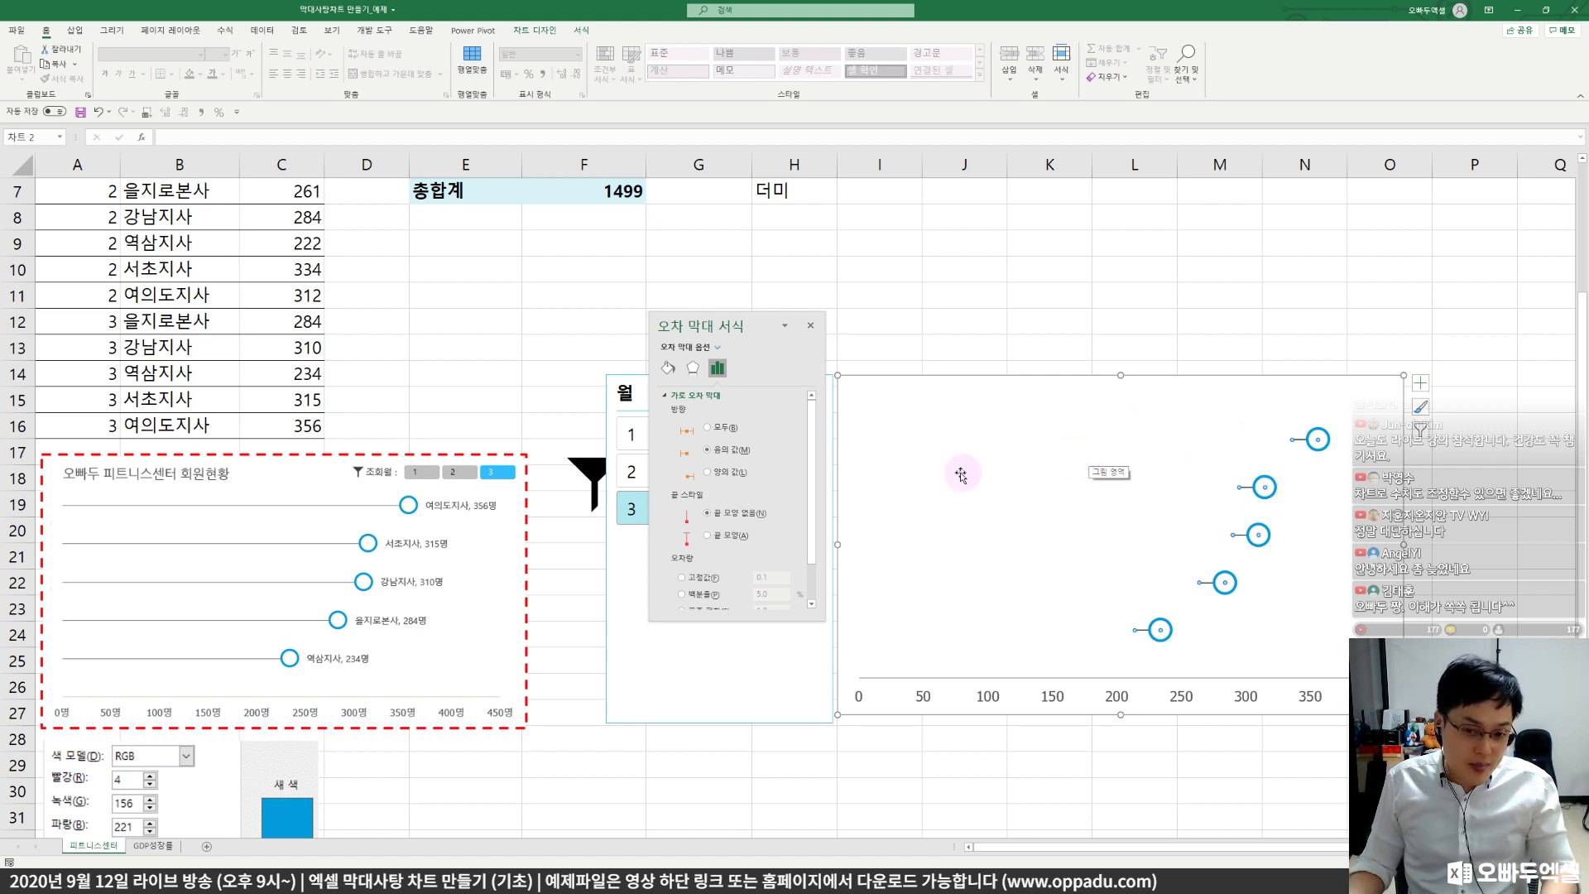
pyautogui.moveTo(840, 384); pyautogui.dragTo(863, 693)
pyautogui.moveTo(850, 360); pyautogui.dragTo(851, 710)
pyautogui.moveTo(853, 323); pyautogui.dragTo(848, 335)
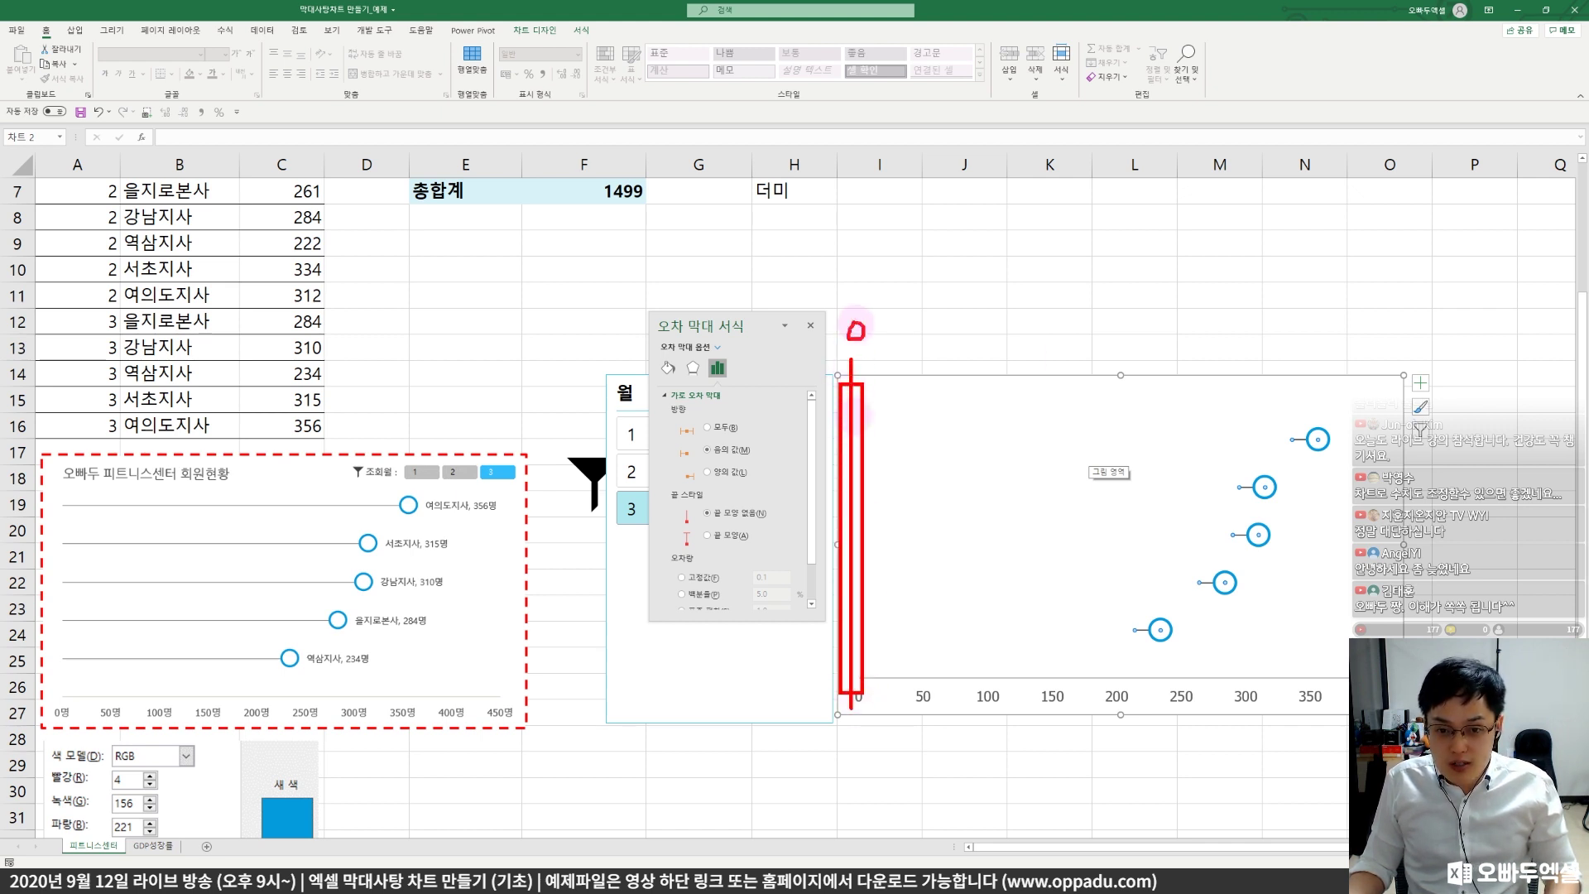
pyautogui.moveTo(1308, 412); pyautogui.dragTo(1328, 395)
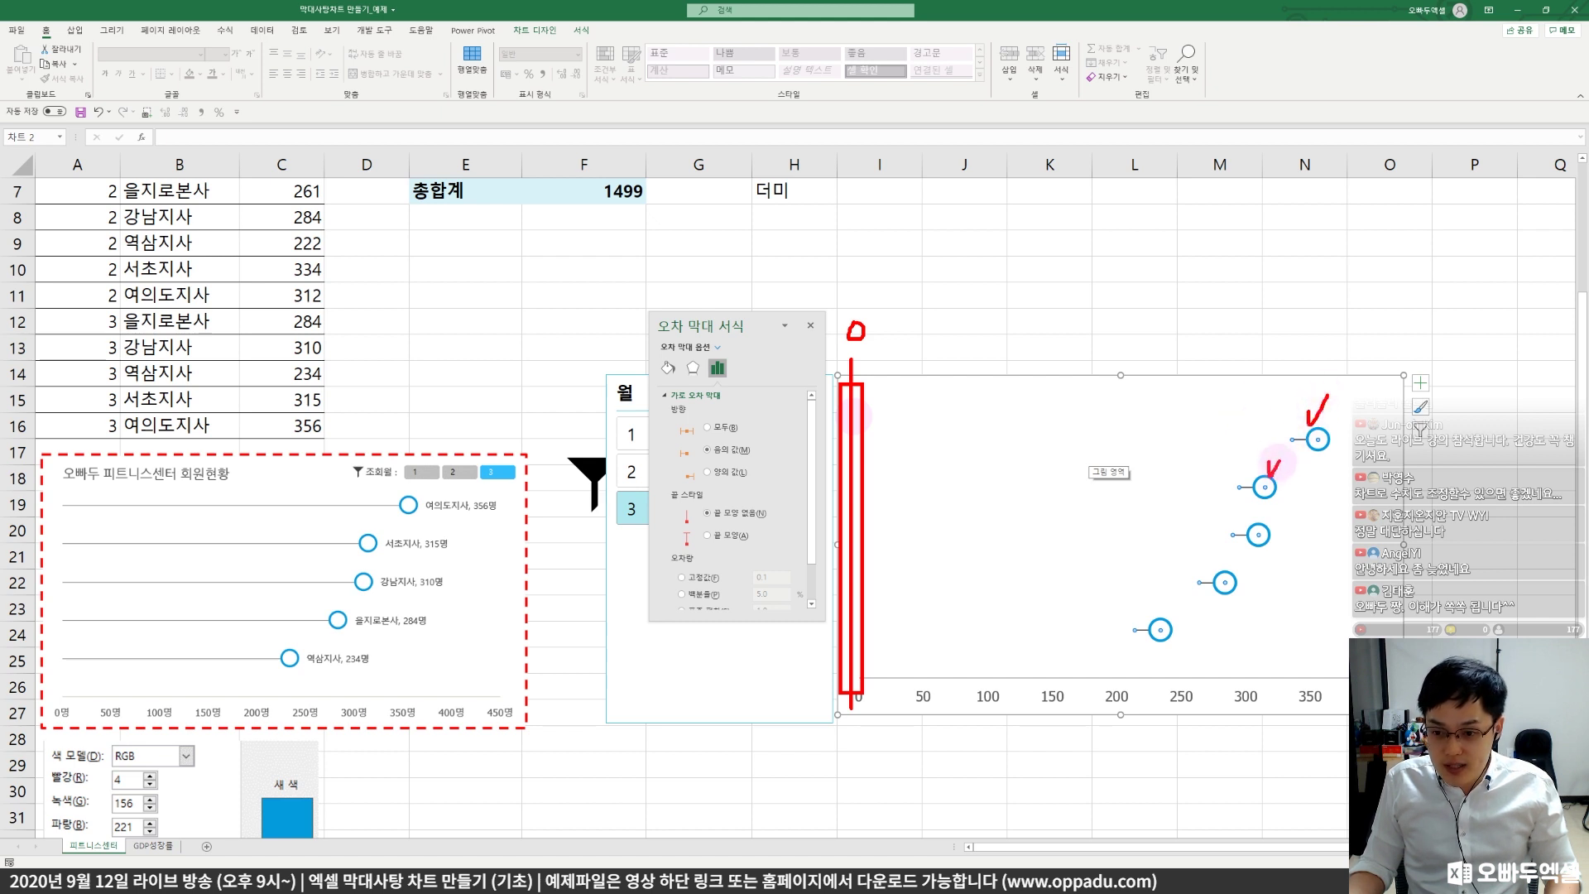
pyautogui.moveTo(1253, 520); pyautogui.dragTo(1259, 538)
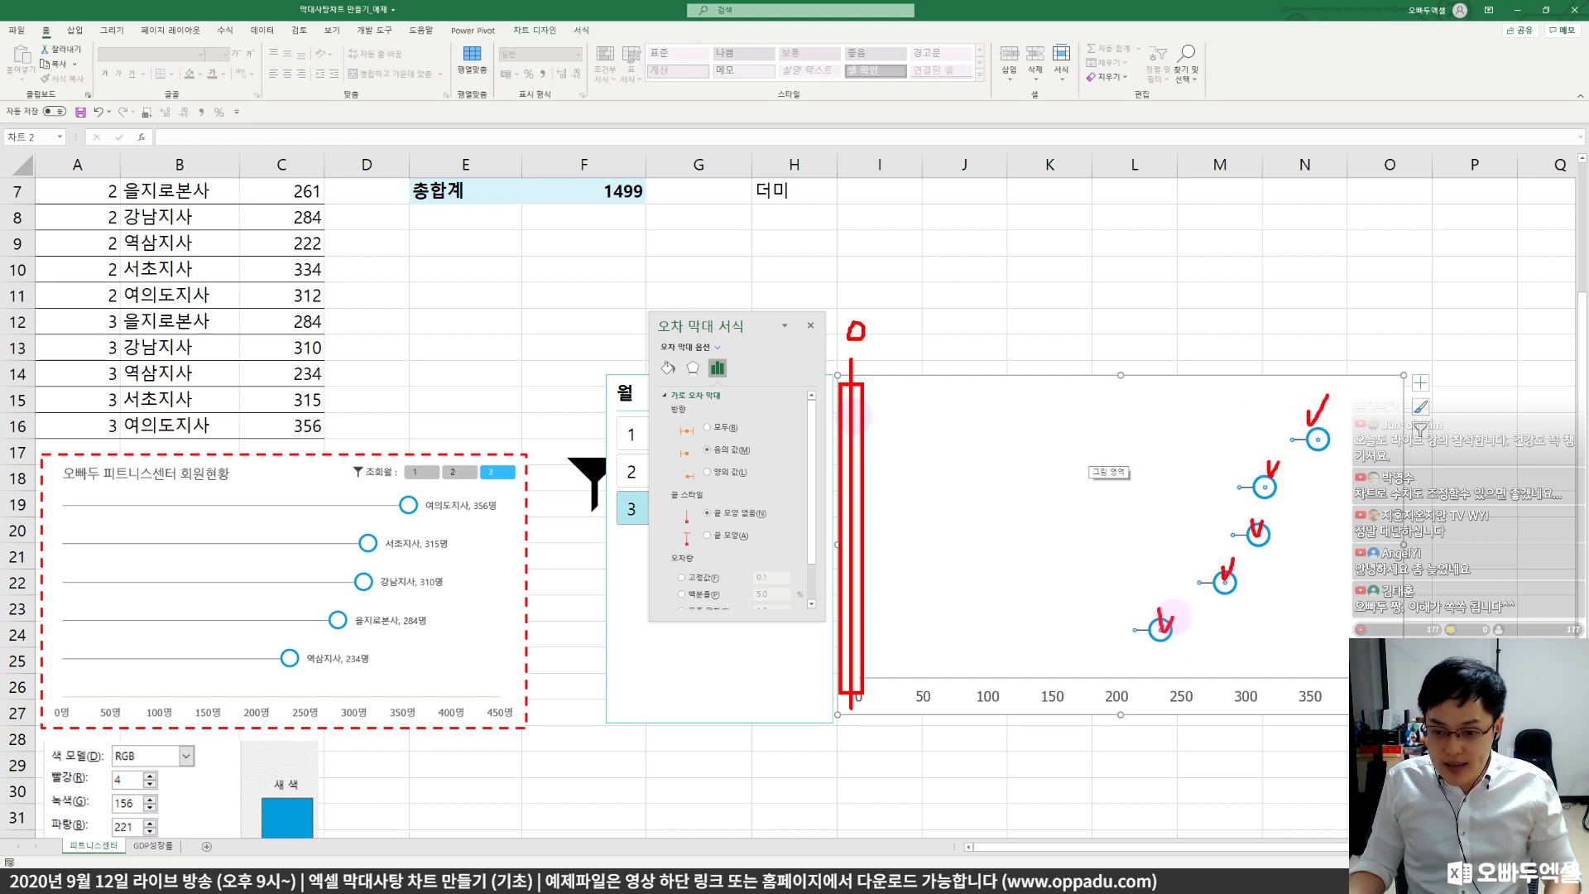
pyautogui.moveTo(848, 594)
pyautogui.mouseDown()
pyautogui.moveTo(1198, 588)
pyautogui.moveTo(1186, 614)
pyautogui.mouseUp()
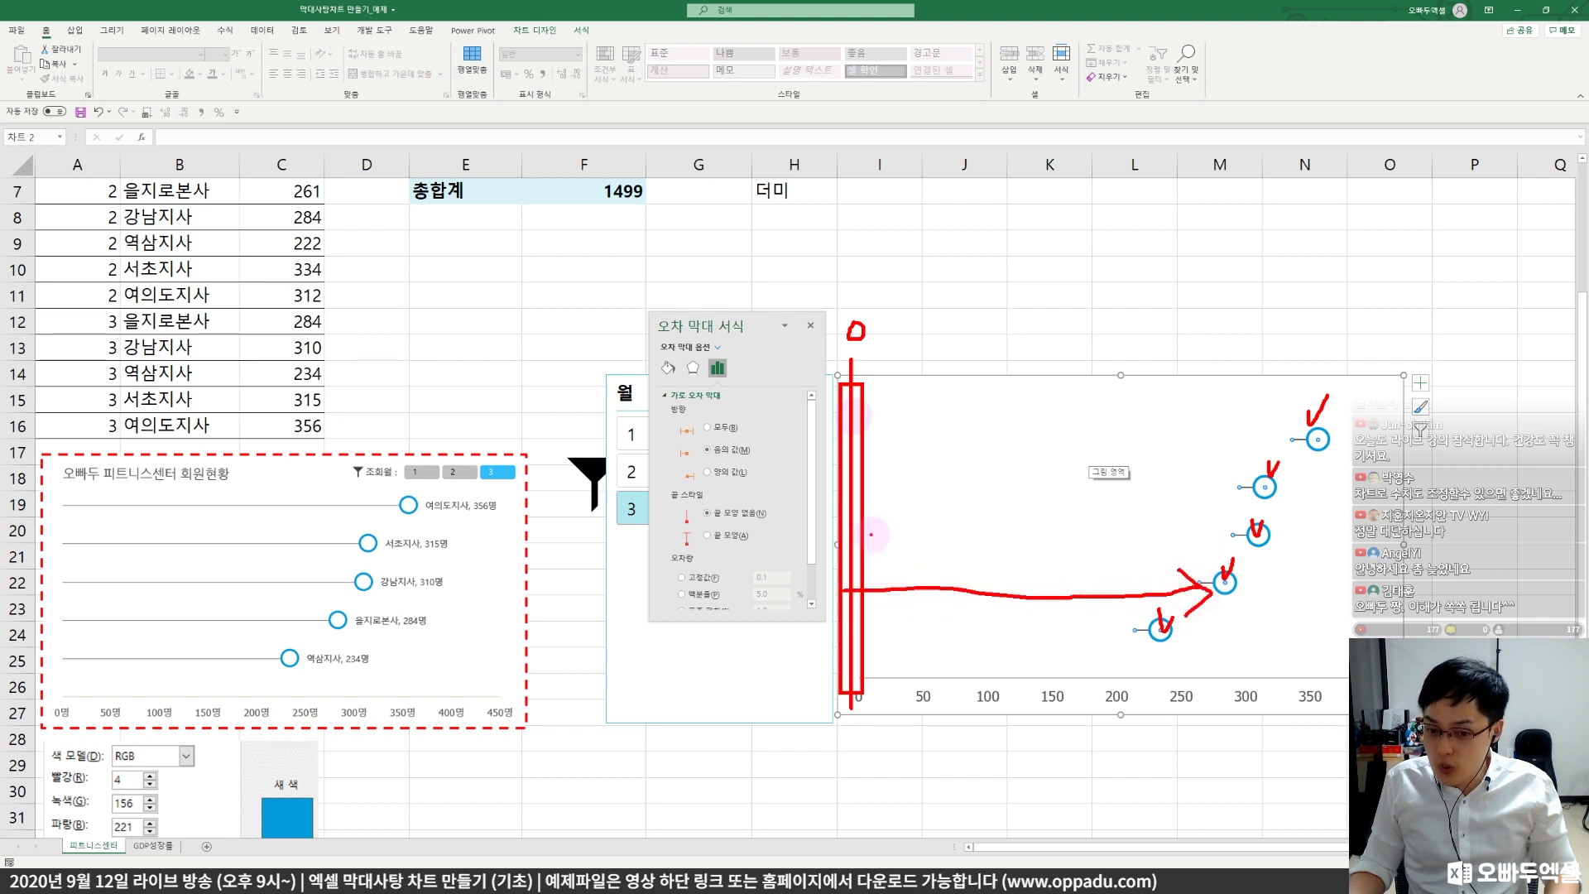
pyautogui.moveTo(876, 539); pyautogui.dragTo(1213, 539)
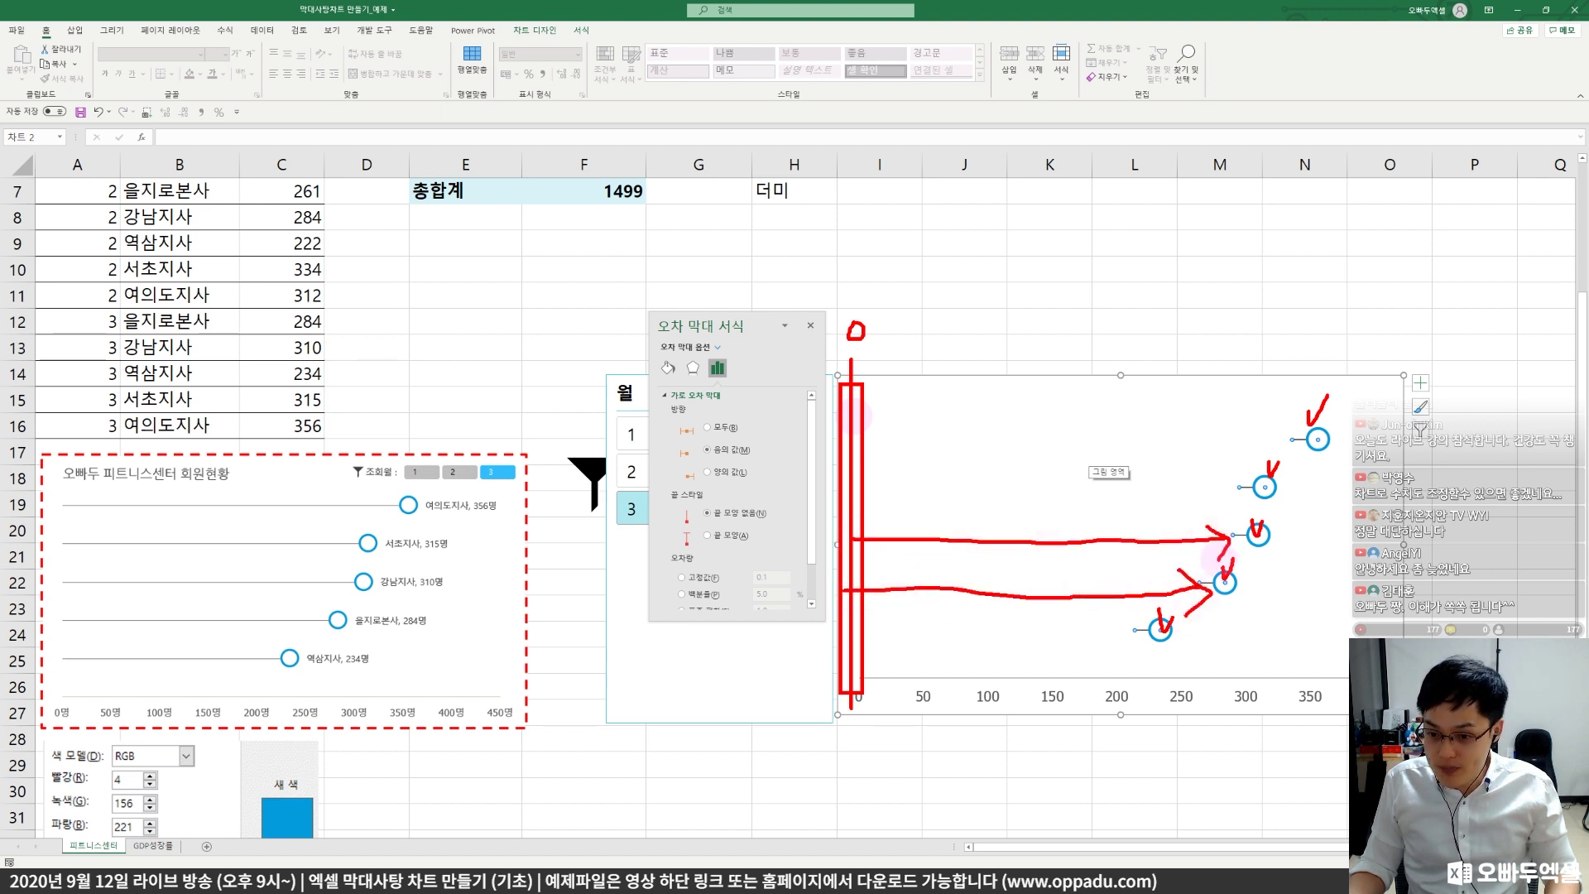
pyautogui.press('Escape')
# - Set the error amount of the horizontal error bars to a percentage (백분율) of 100%
pyautogui.press('super+plus')
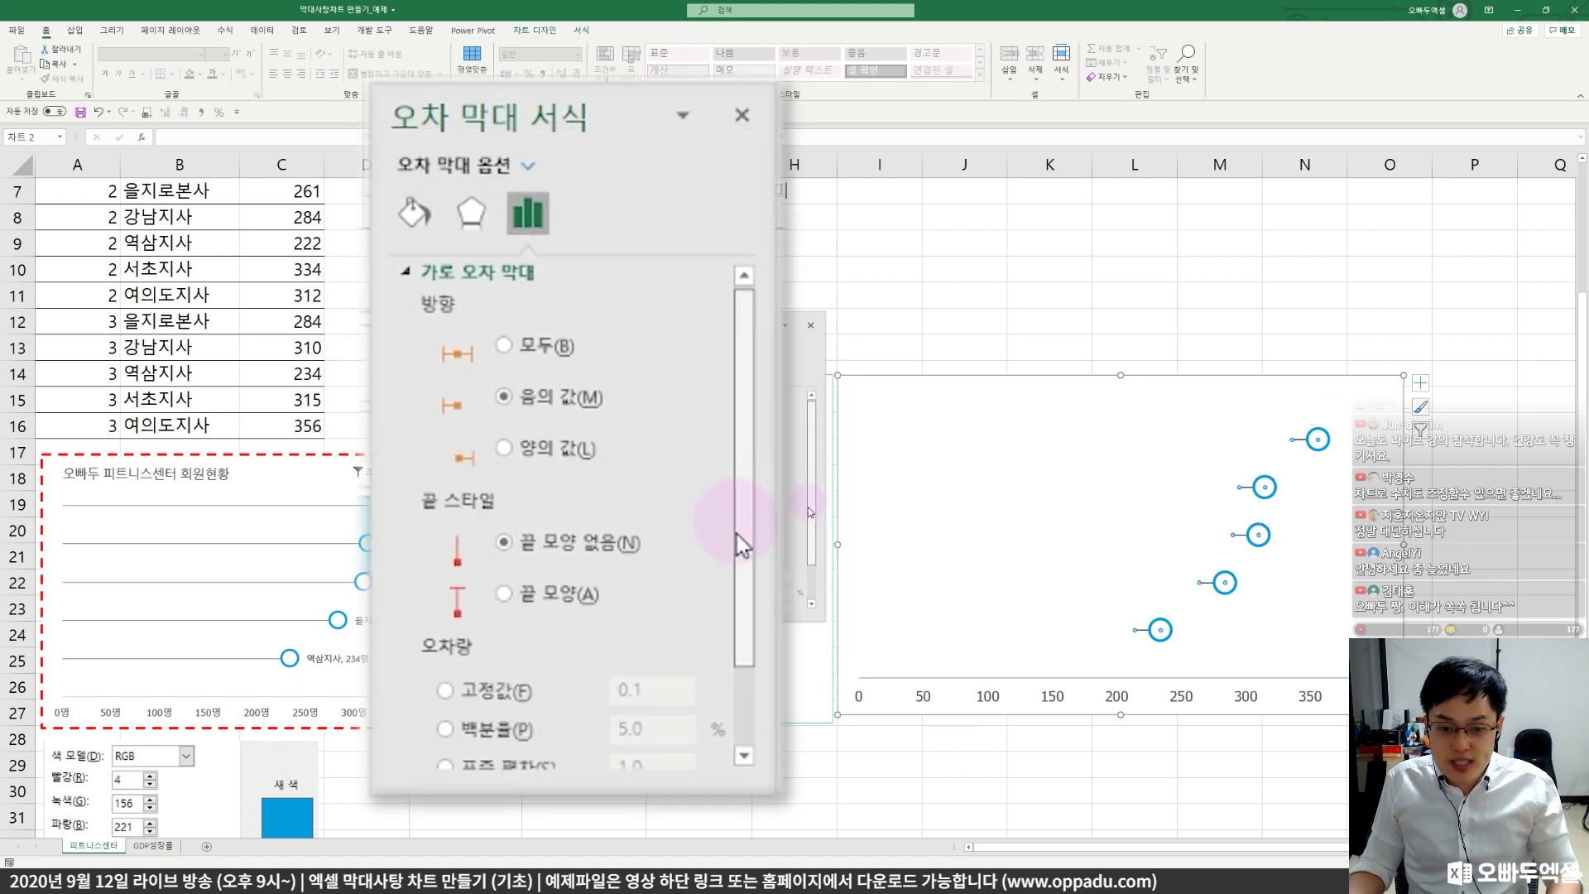
pyautogui.scroll(-2, 740, 542)
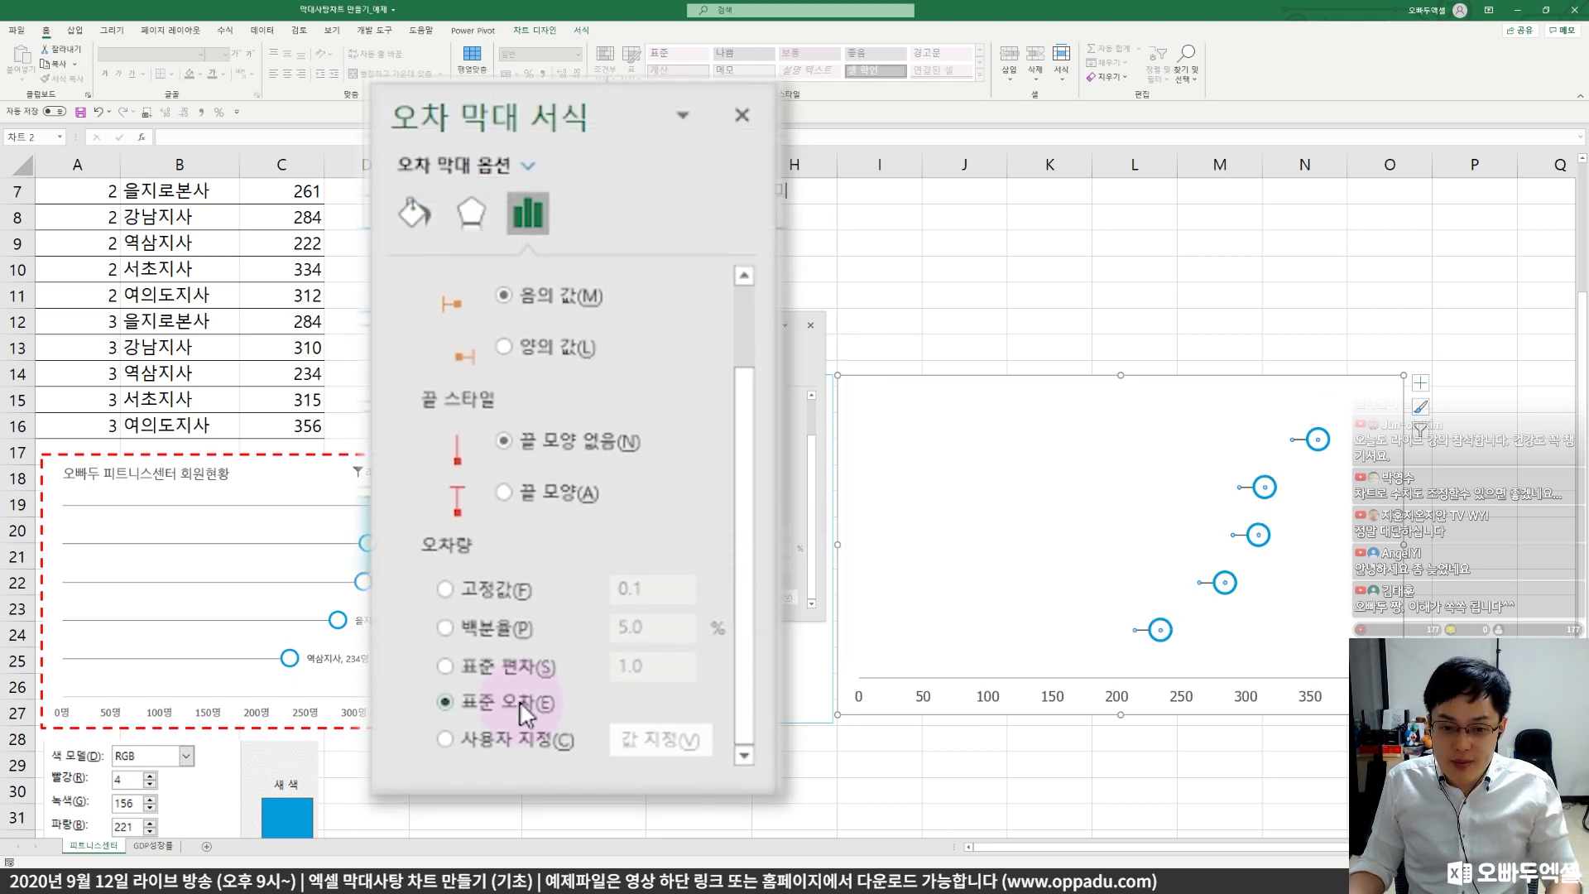
pyautogui.click(467, 638)
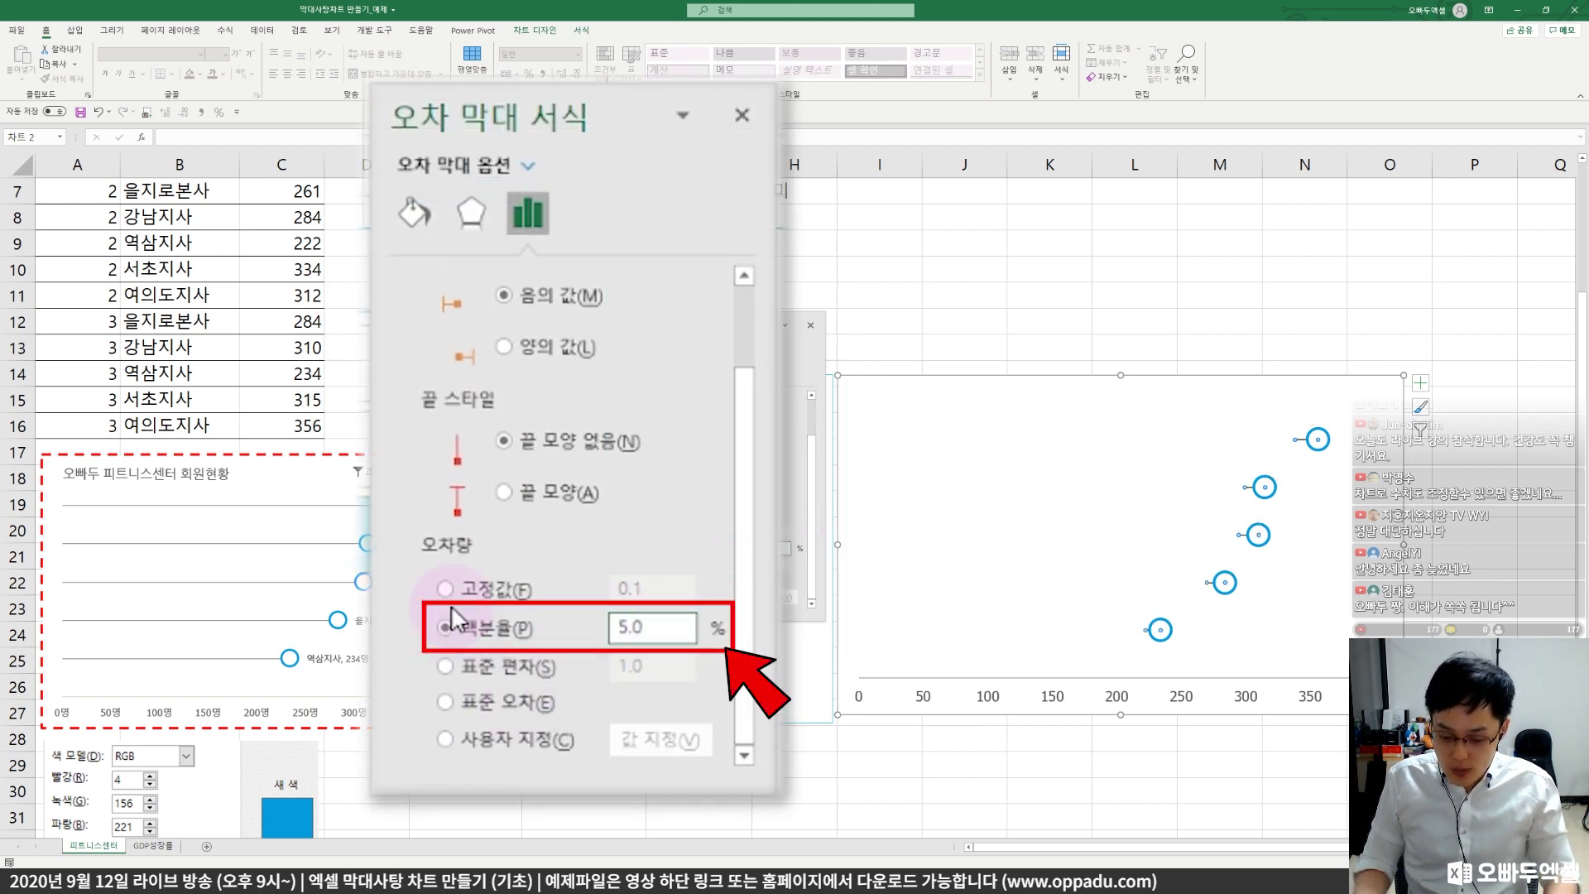
pyautogui.write('100')
pyautogui.press('Return')
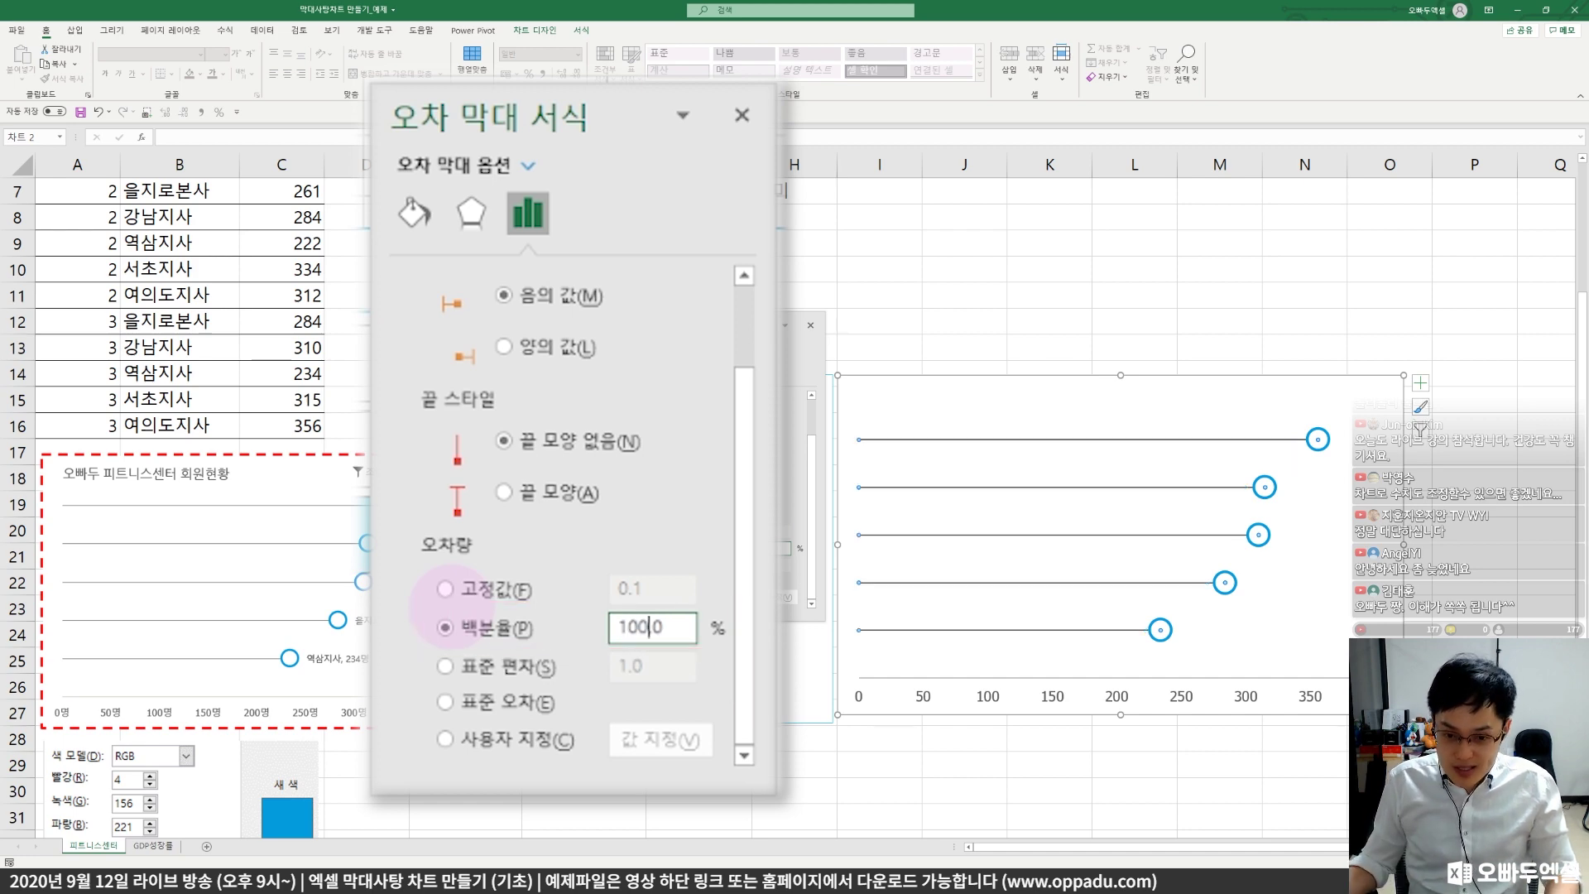
pyautogui.moveTo(853, 373); pyautogui.dragTo(858, 695)
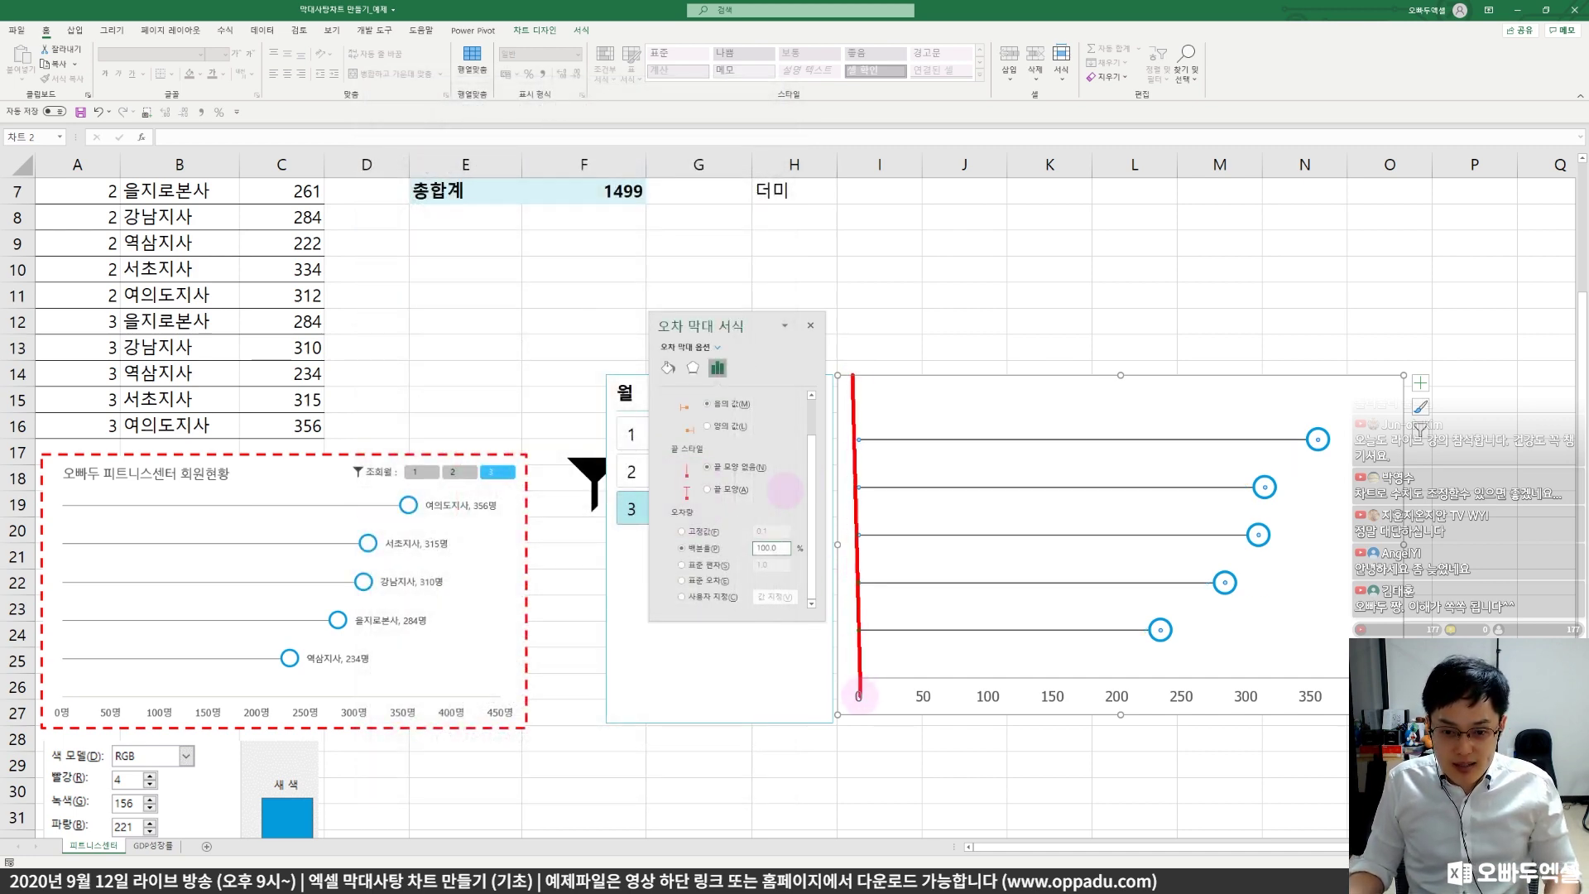
pyautogui.moveTo(1289, 424); pyautogui.dragTo(1311, 416)
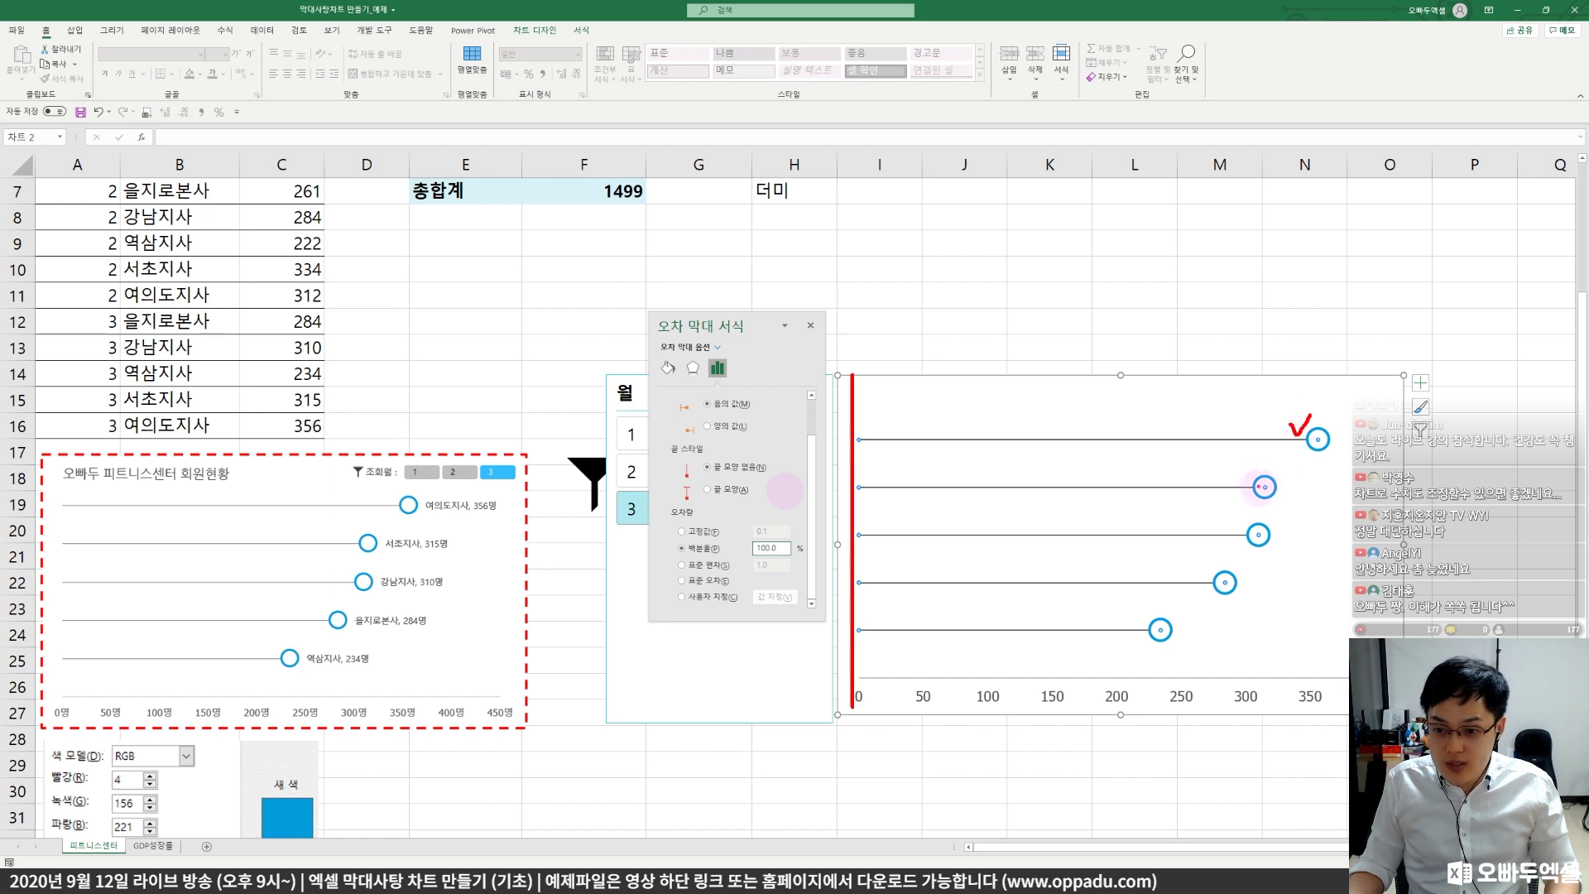
pyautogui.moveTo(1264, 486); pyautogui.dragTo(1276, 474)
pyautogui.moveTo(866, 436)
pyautogui.mouseDown()
pyautogui.moveTo(1308, 439)
pyautogui.moveTo(1283, 457)
pyautogui.mouseUp()
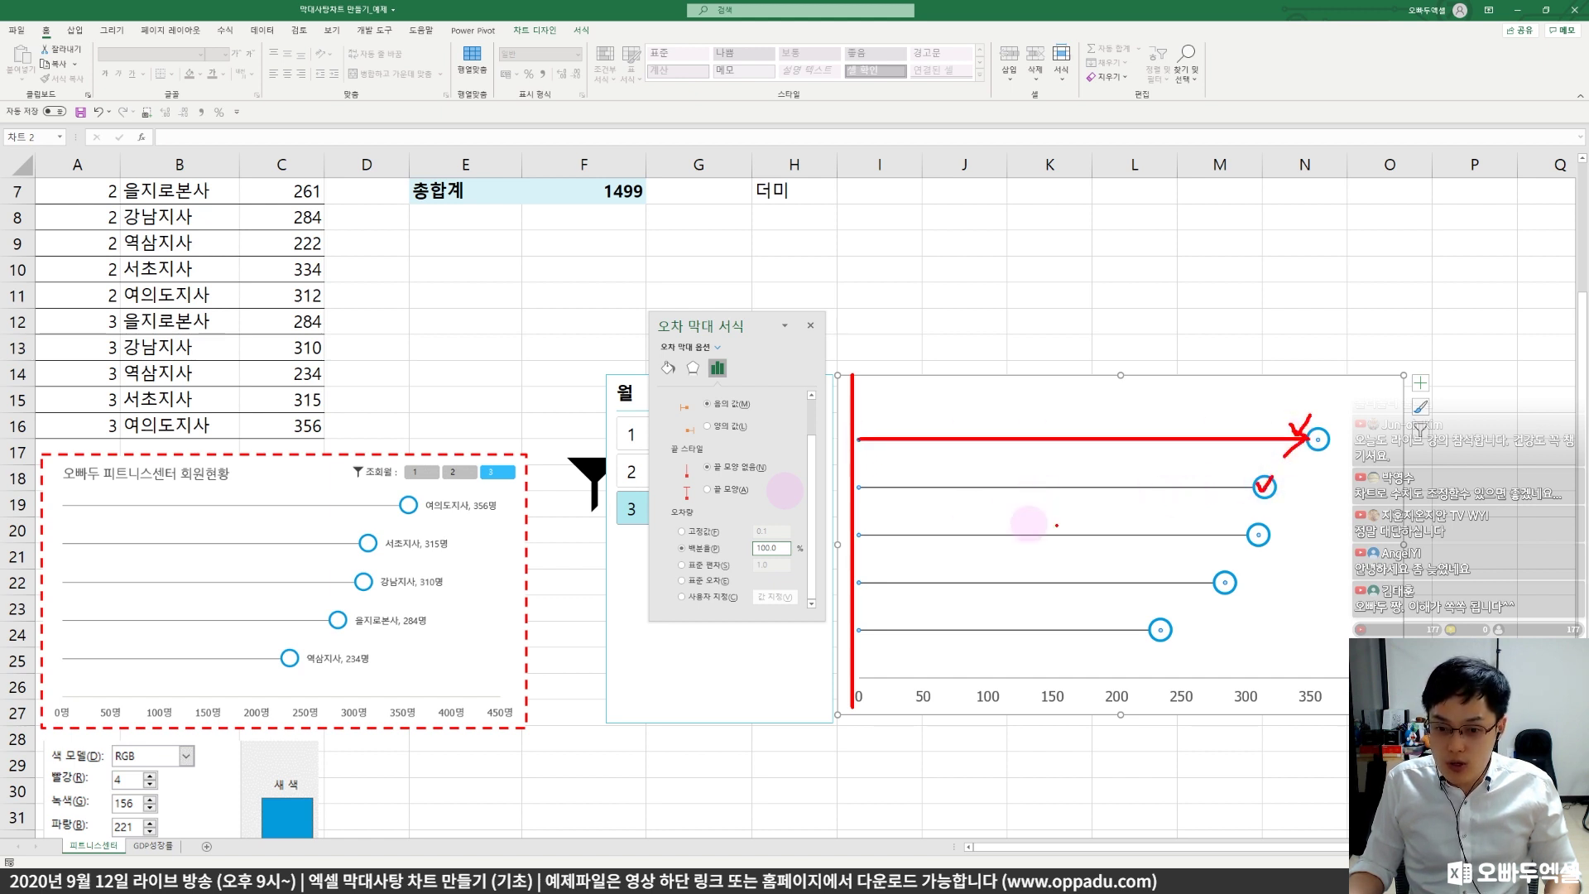
pyautogui.moveTo(858, 487)
pyautogui.mouseDown()
pyautogui.moveTo(1264, 485)
pyautogui.moveTo(1246, 504)
pyautogui.mouseUp()
pyautogui.press('Escape')
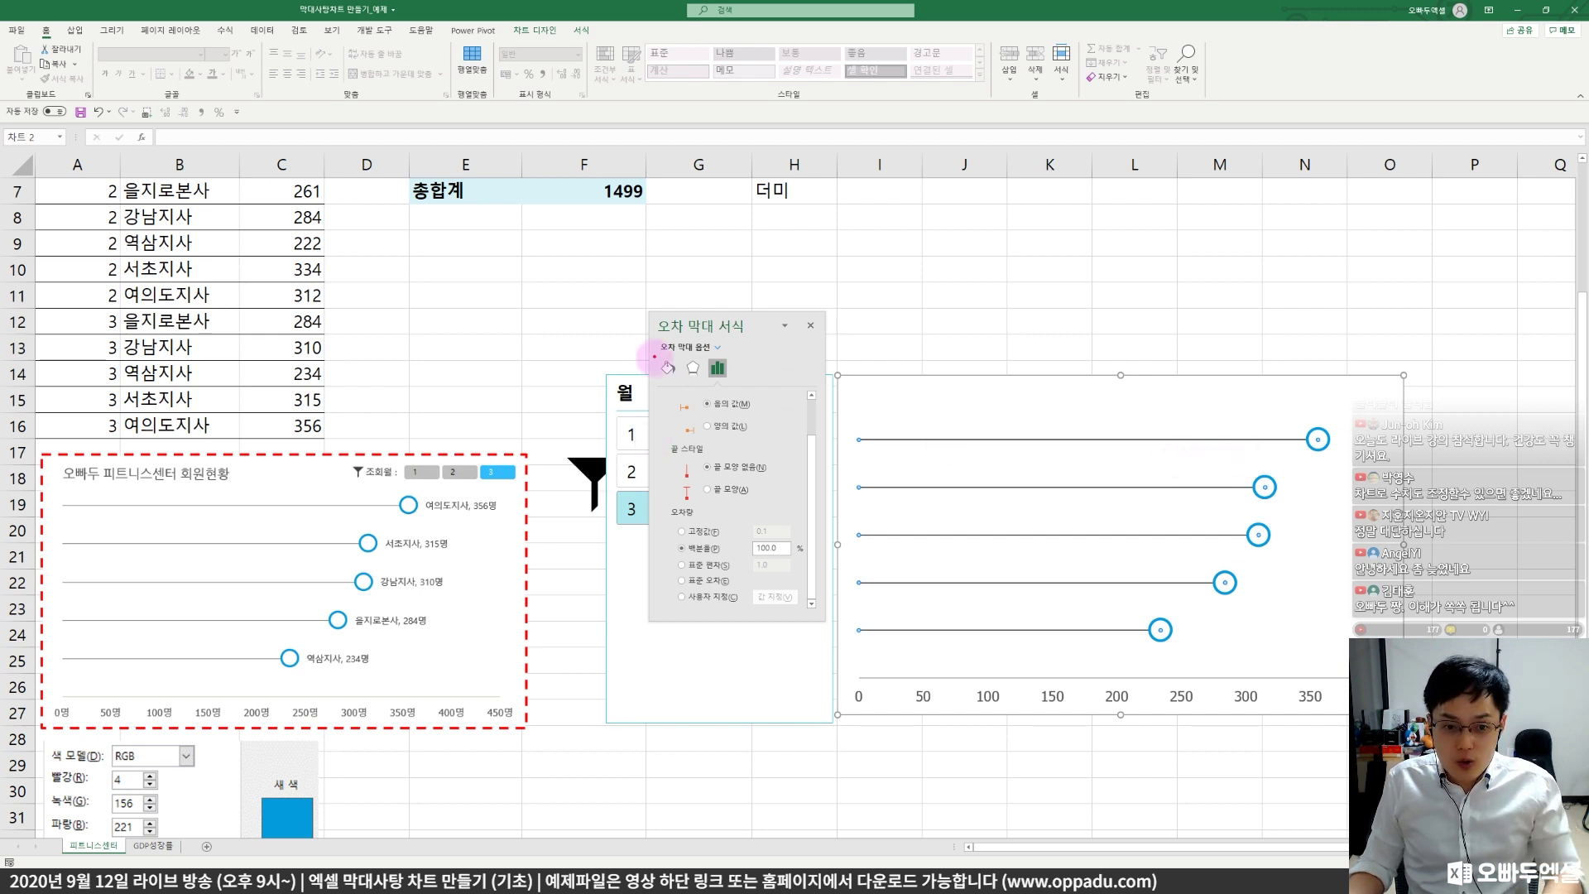
# - Format the horizontal error bar lines as a solid grey line with a width of 0.5 pt
pyautogui.click(667, 368)
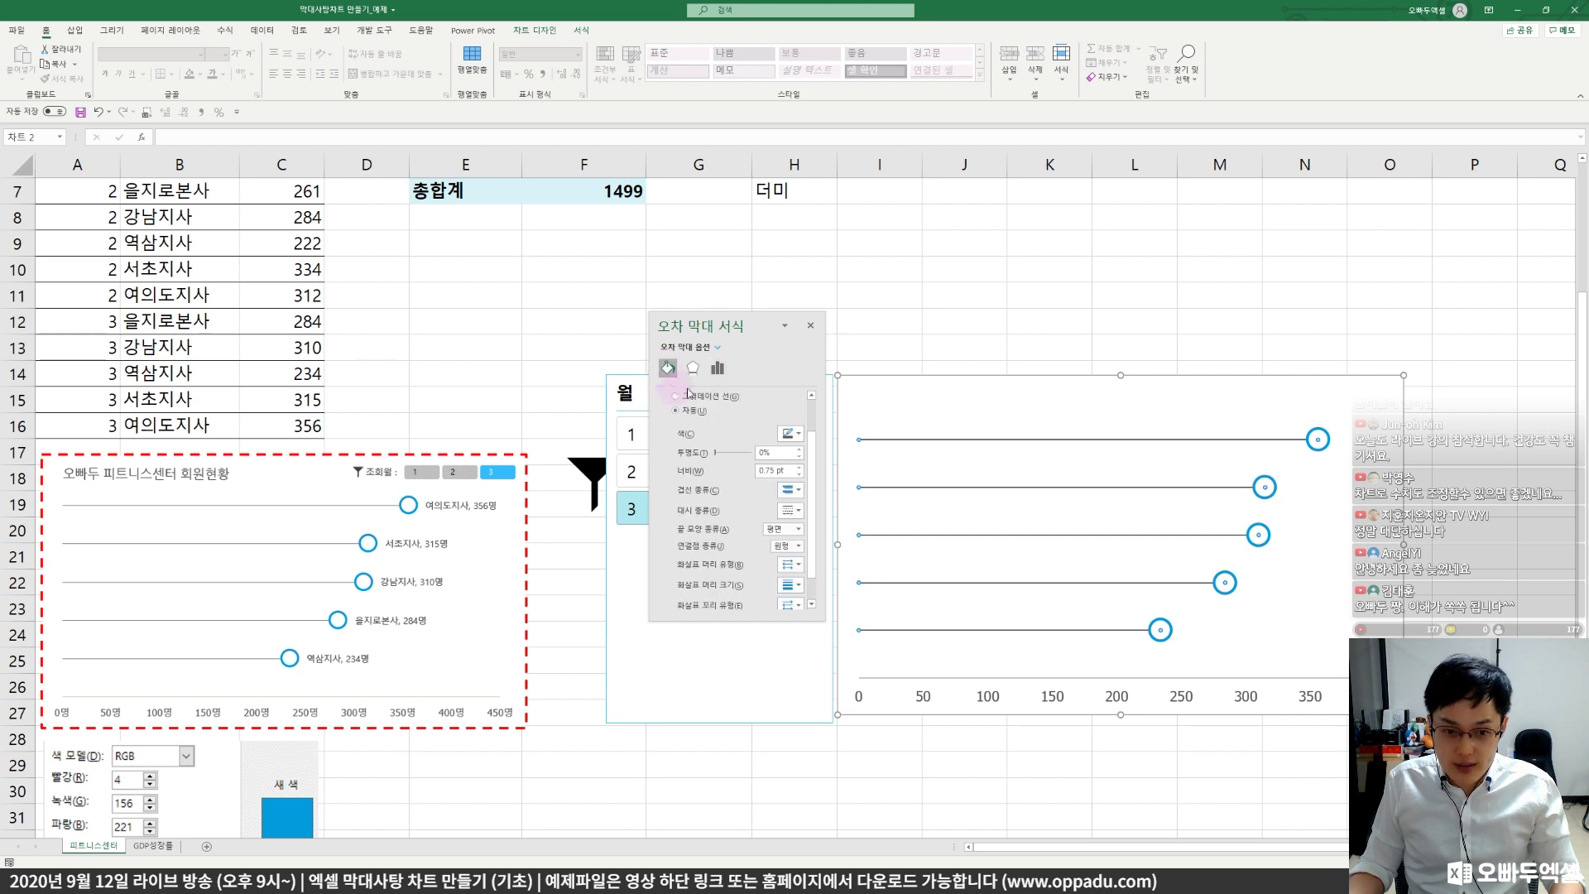
pyautogui.scroll(1, 732, 456)
pyautogui.click(791, 479)
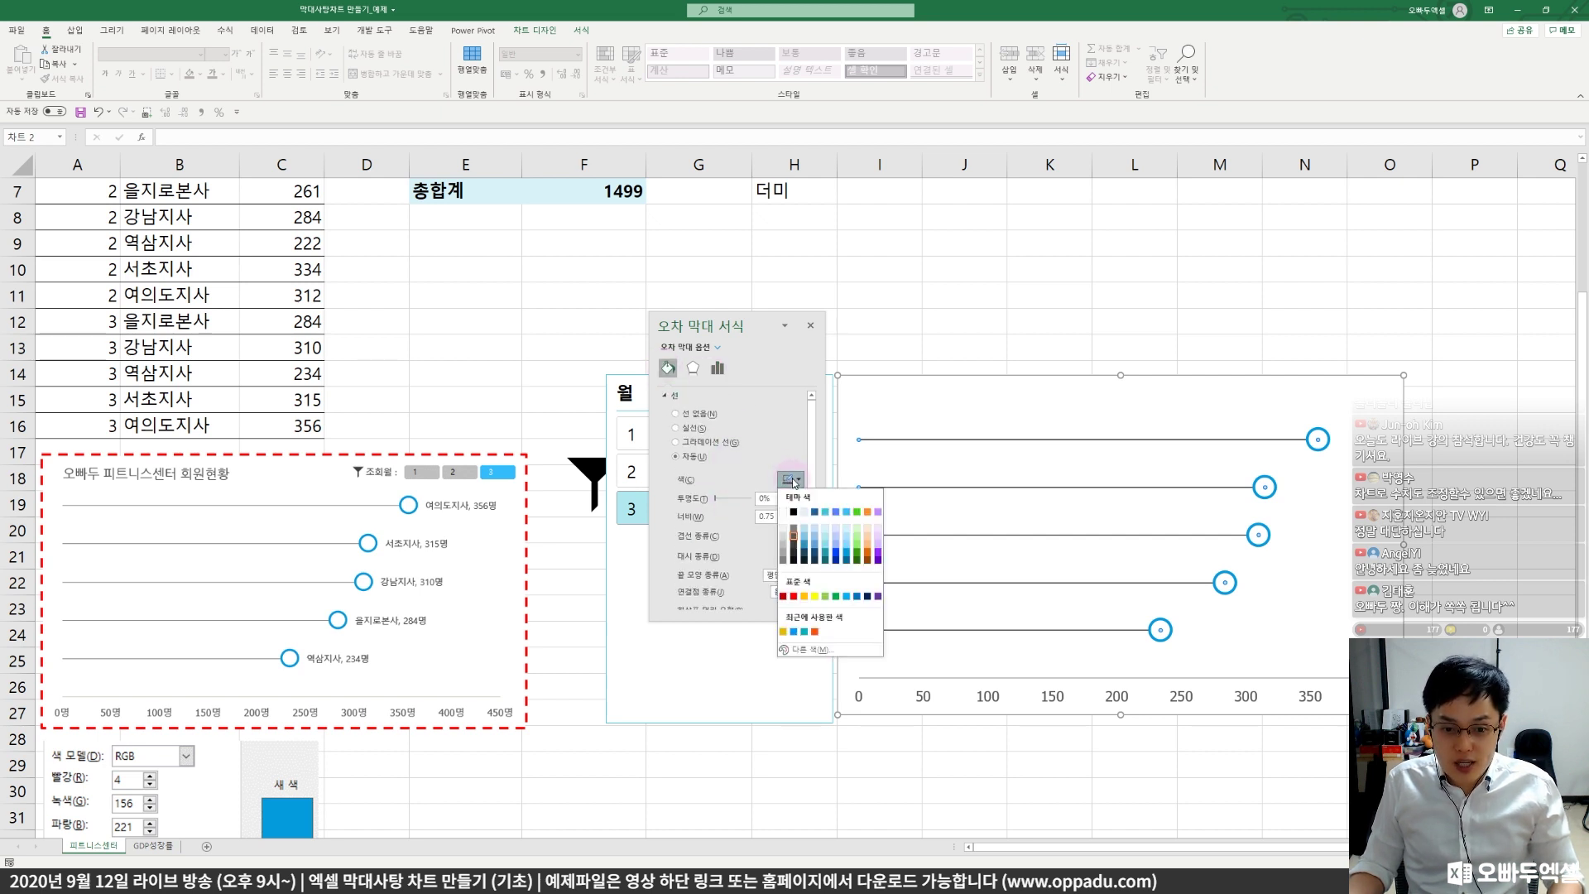
pyautogui.click(787, 564)
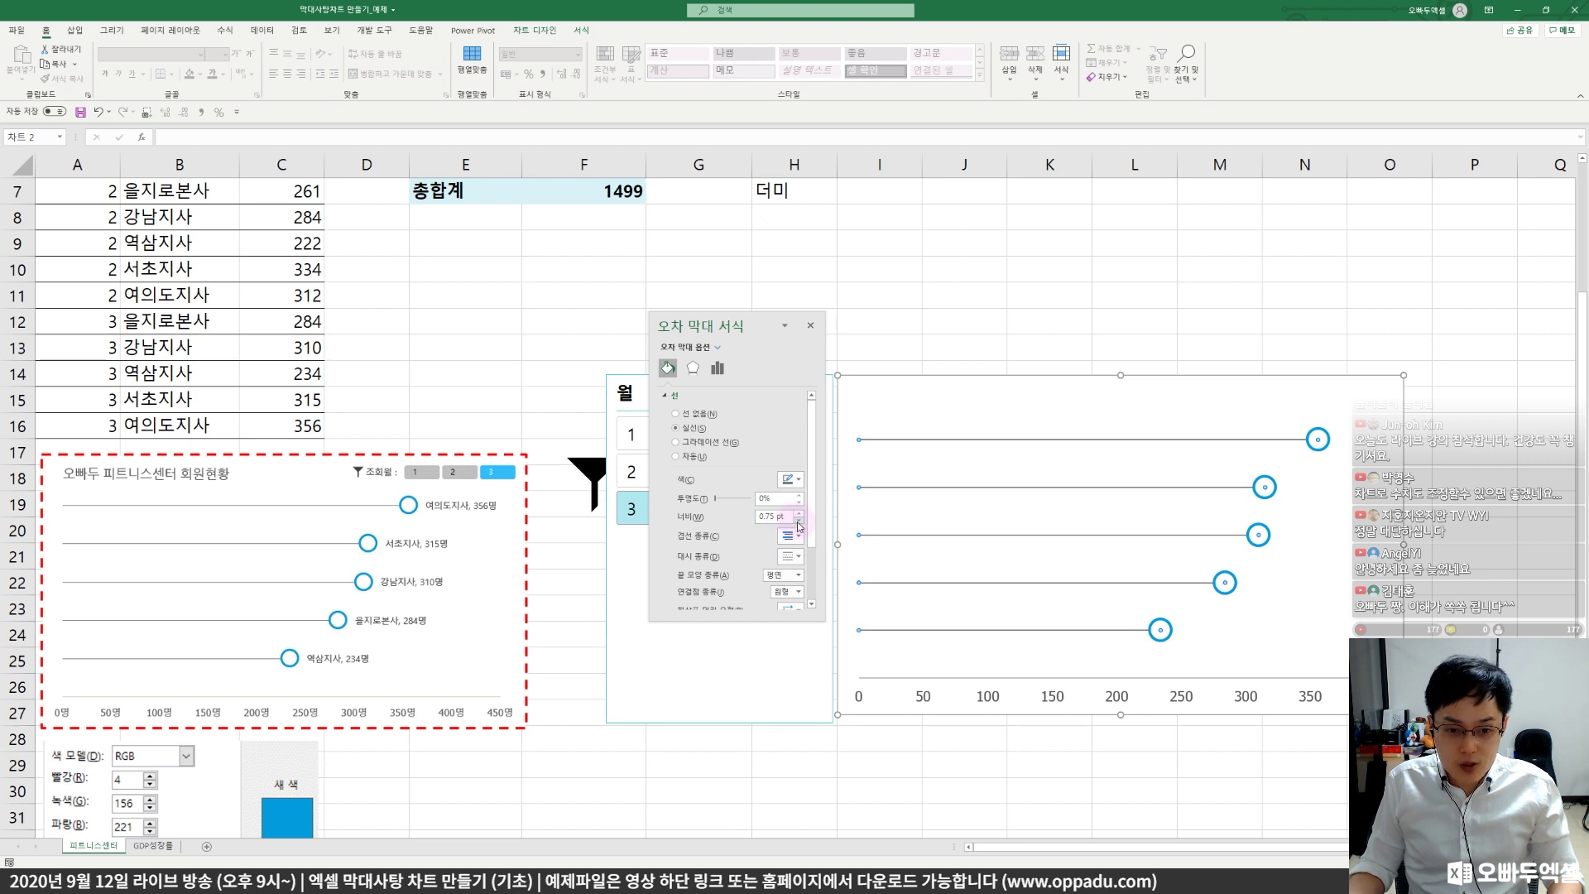
pyautogui.click(798, 521)
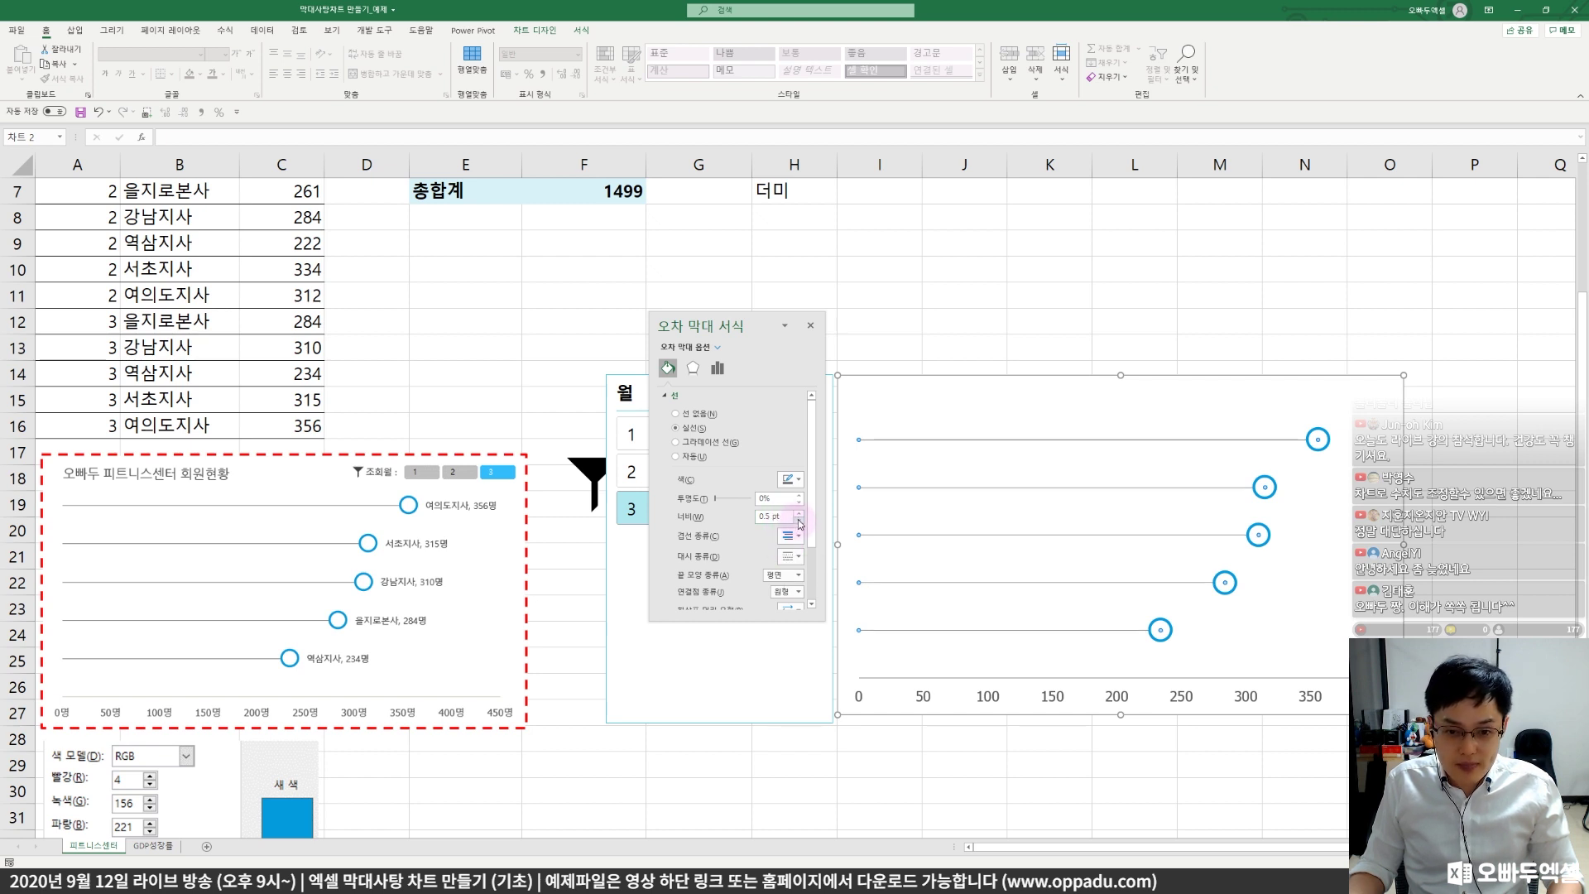
pyautogui.click(1062, 296)
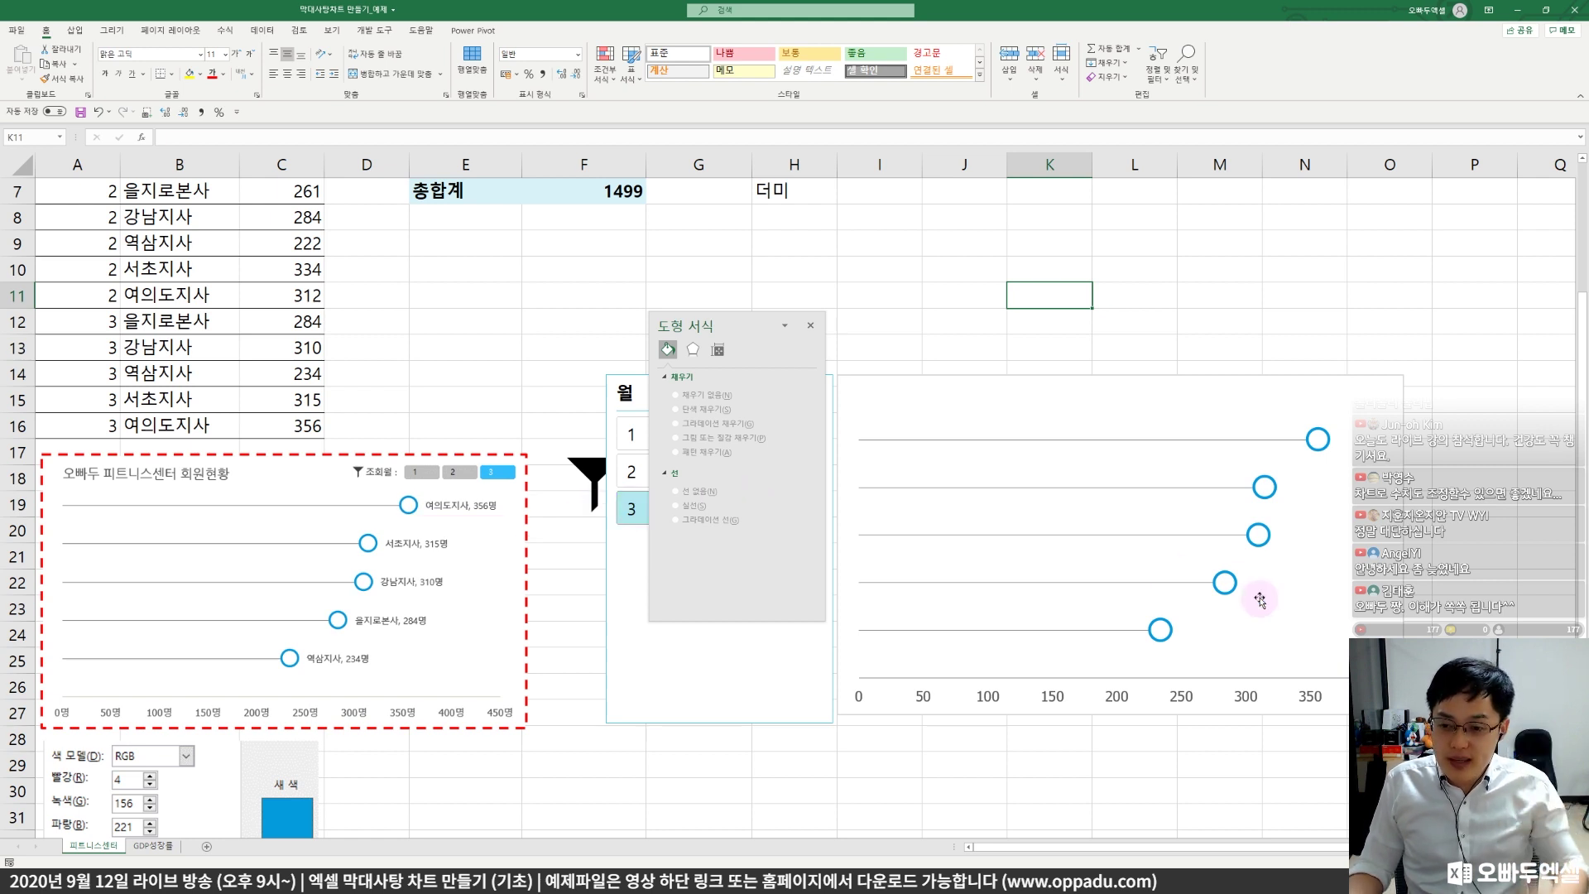
# - Add data labels to the circular markers of the scatter series
pyautogui.click(1264, 490)
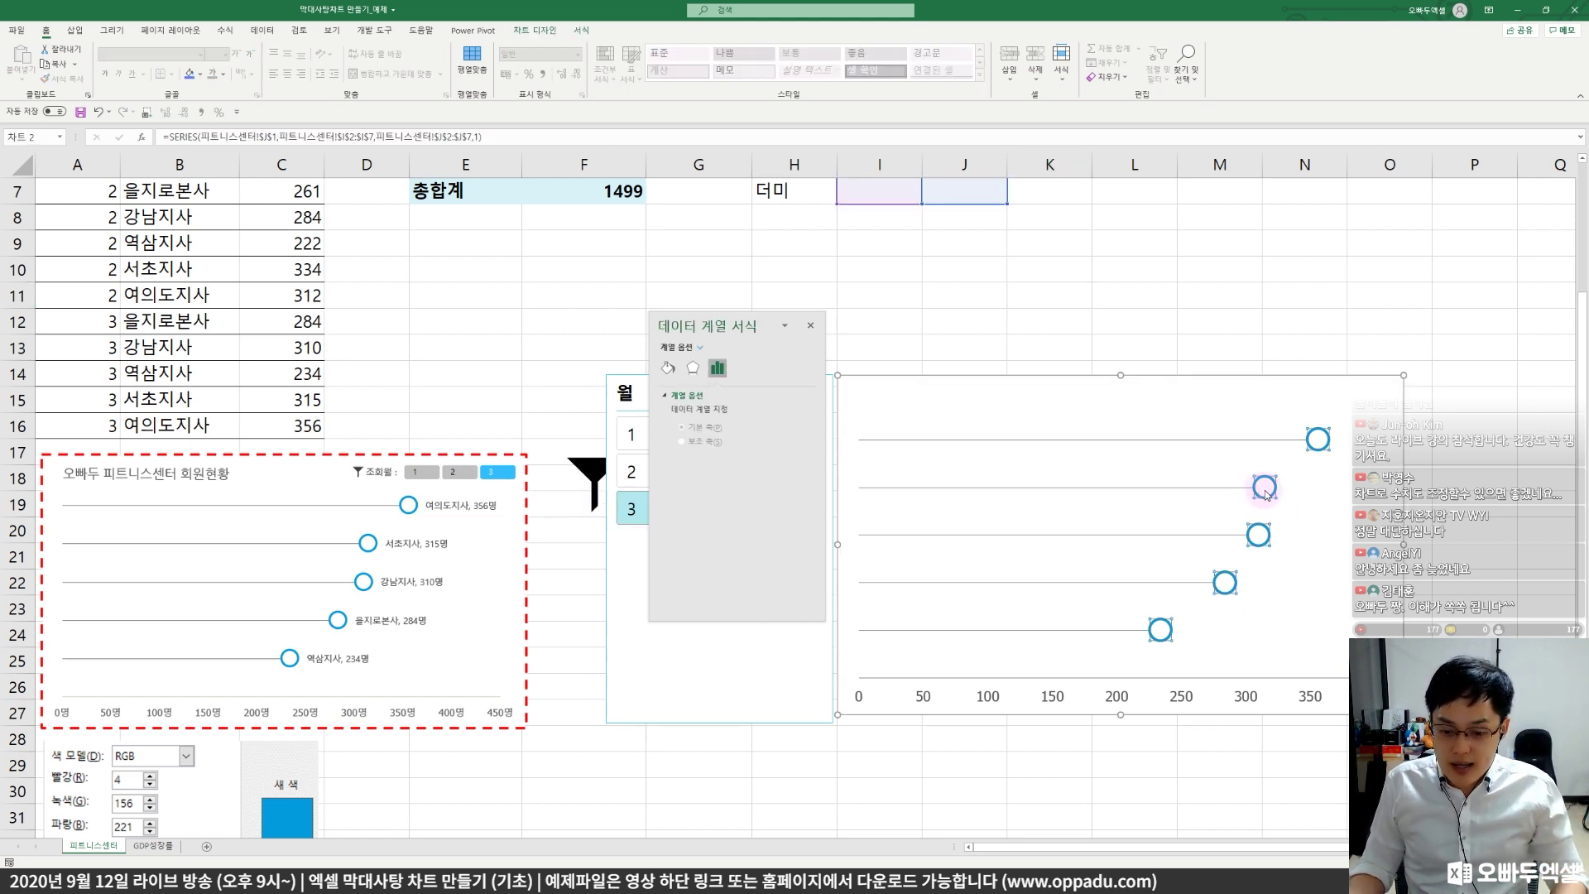
pyautogui.rightClick(1266, 494)
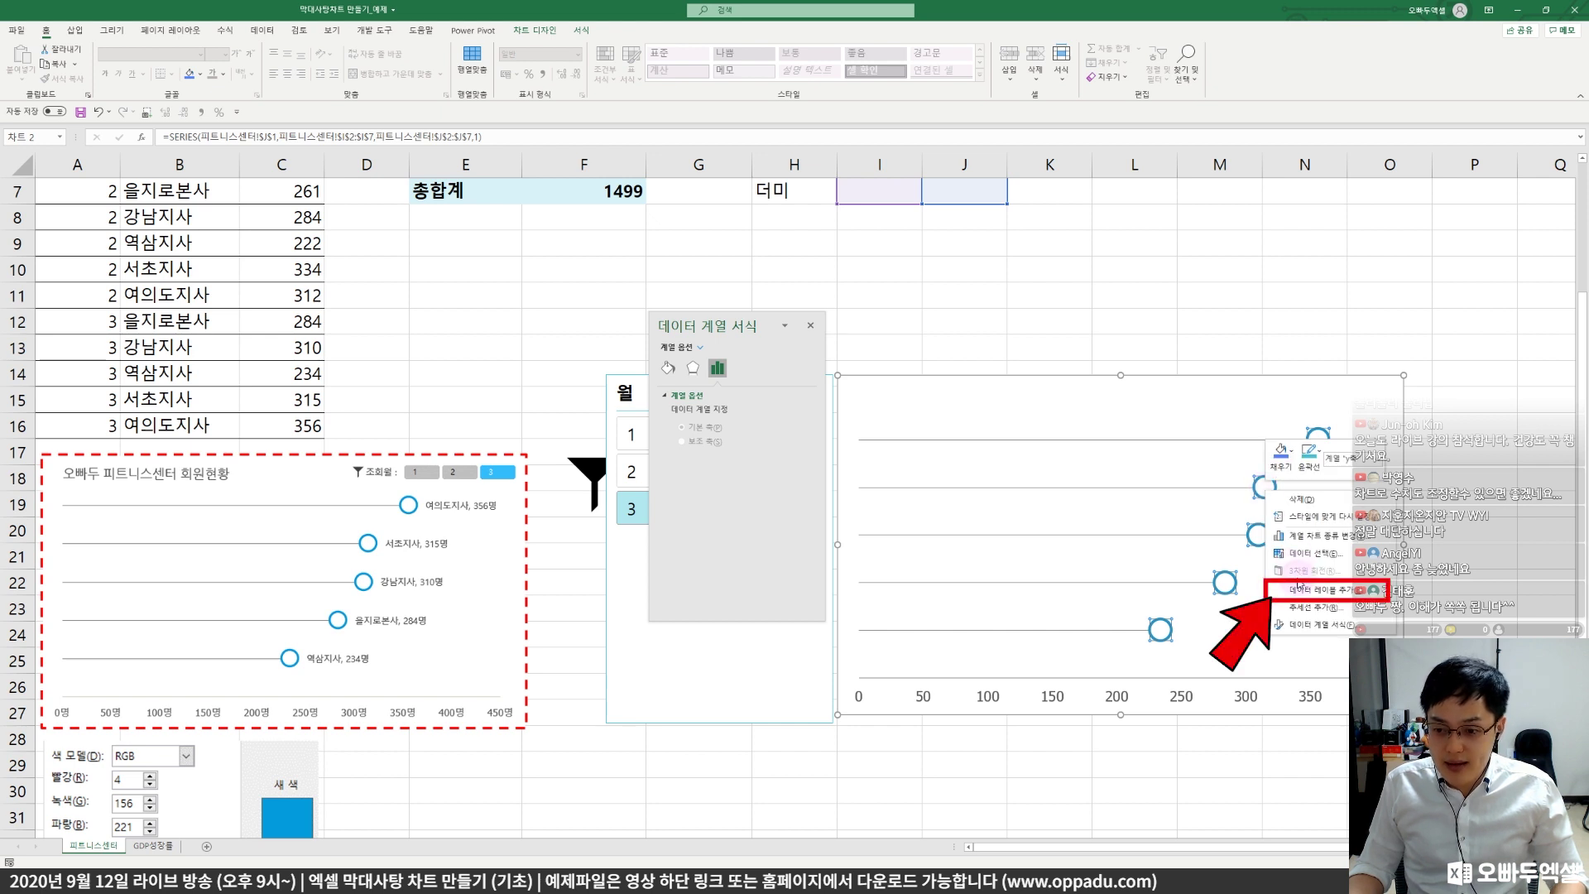
pyautogui.click(1302, 590)
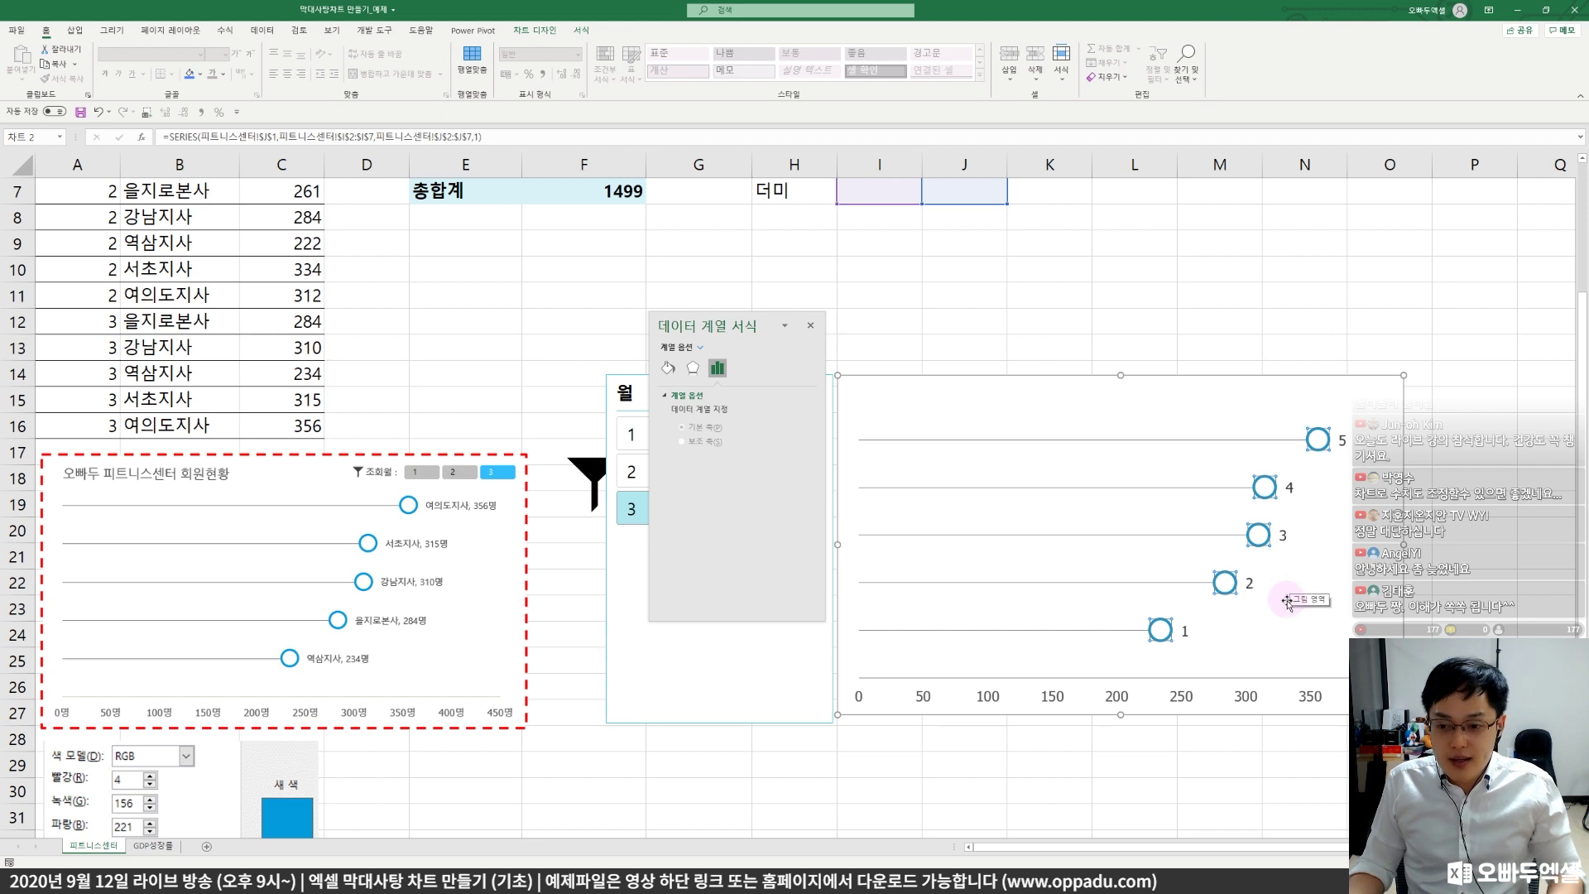
pyautogui.moveTo(1325, 424)
pyautogui.mouseDown()
pyautogui.moveTo(1358, 455)
pyautogui.moveTo(1302, 495)
pyautogui.moveTo(1289, 541)
pyautogui.mouseUp()
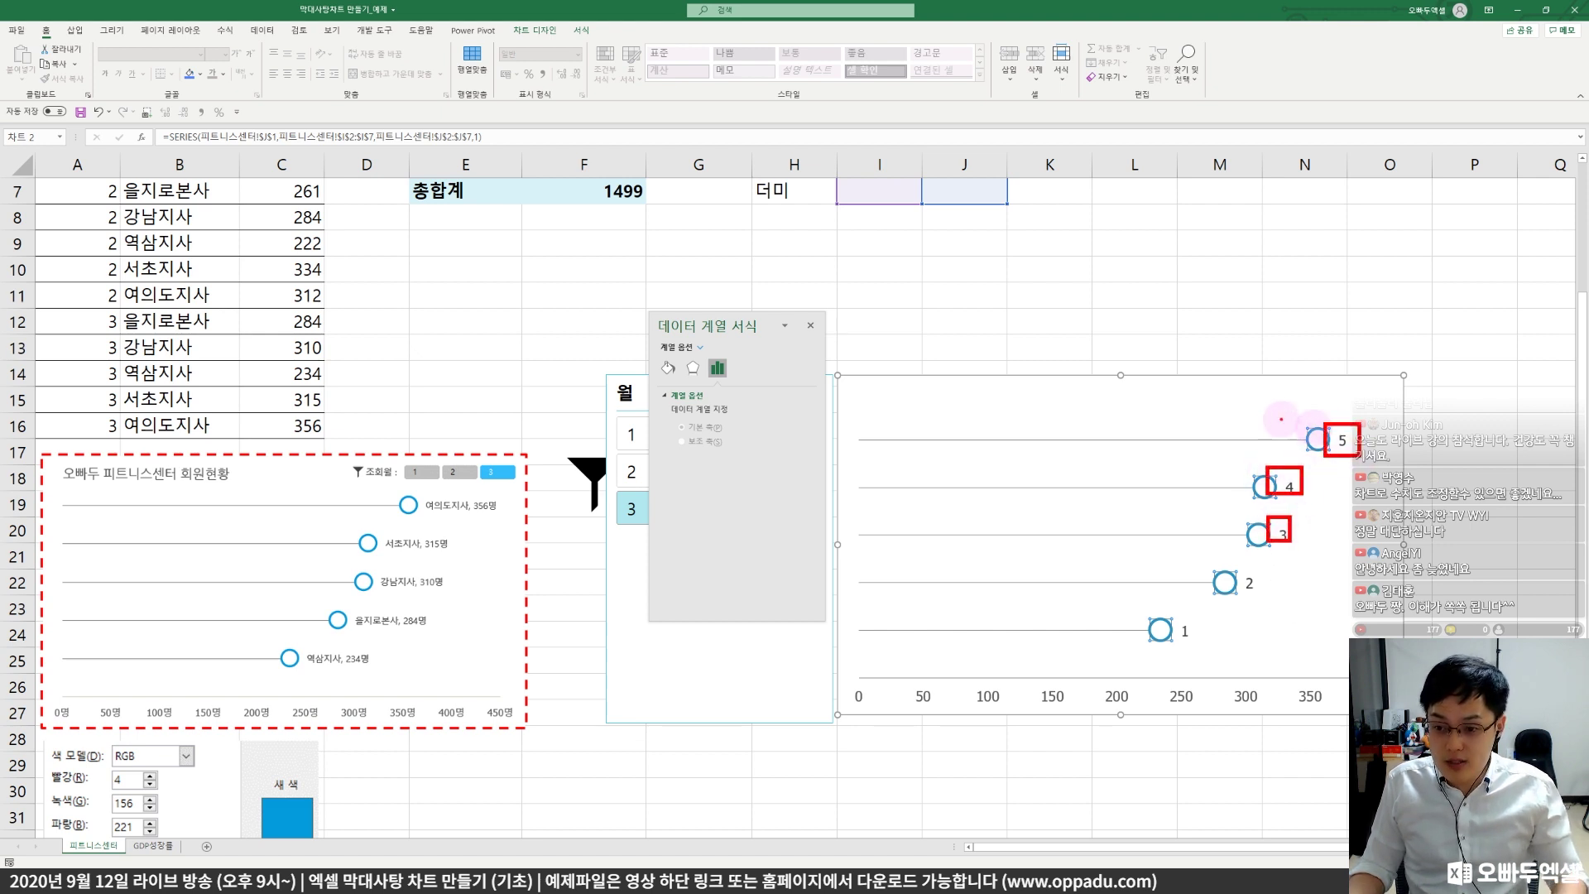
pyautogui.moveTo(1293, 420)
pyautogui.mouseDown()
pyautogui.moveTo(1248, 523)
pyautogui.moveTo(1241, 590)
pyautogui.moveTo(1175, 627)
pyautogui.mouseUp()
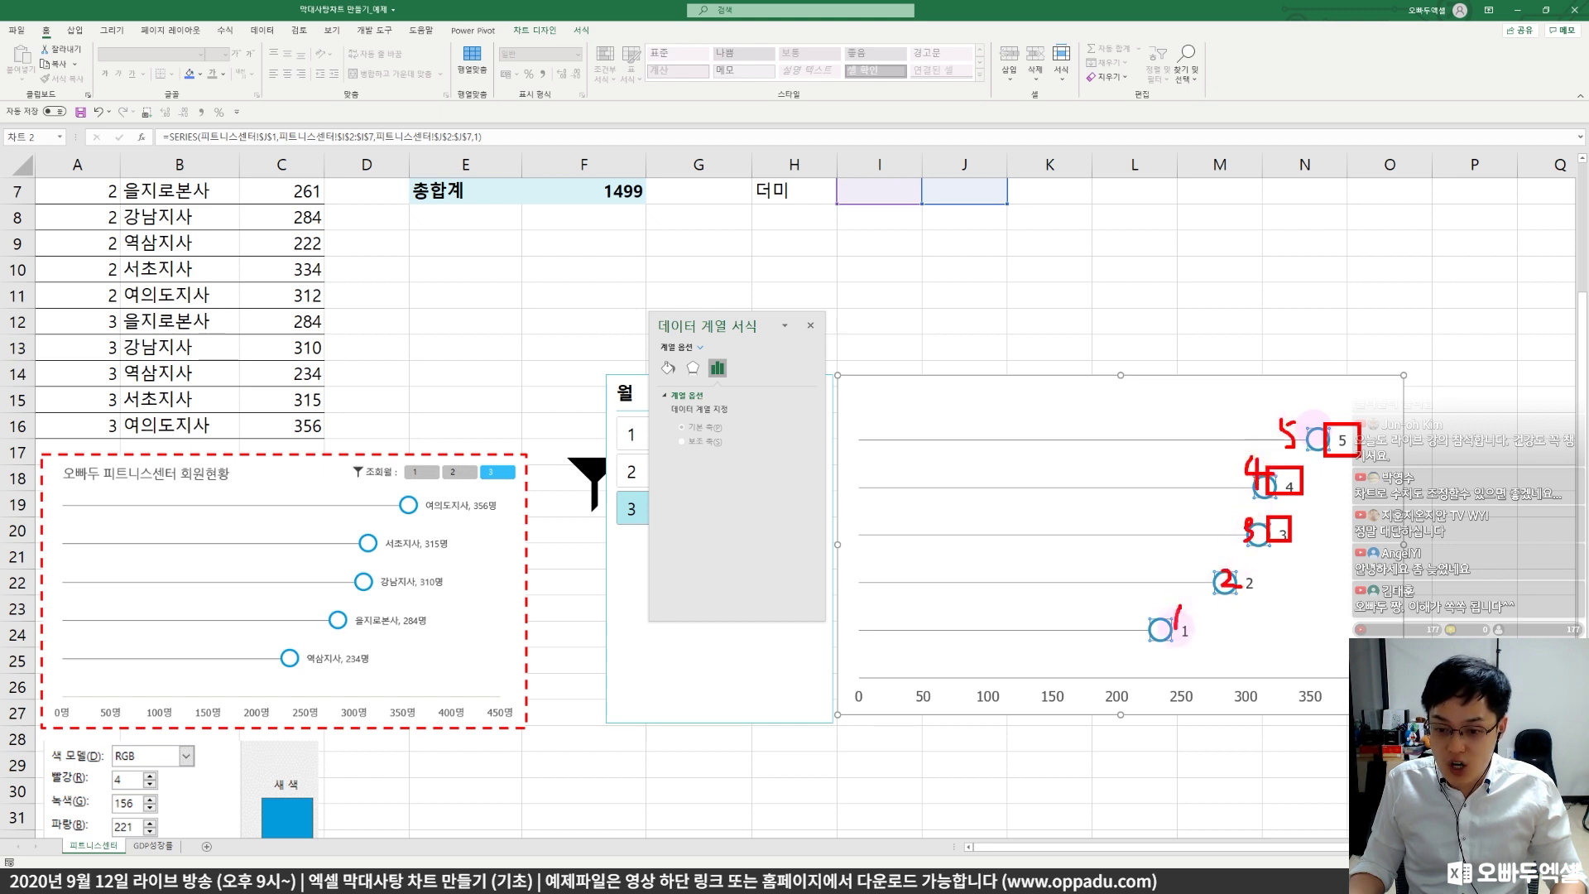
pyautogui.moveTo(838, 425); pyautogui.dragTo(838, 460)
pyautogui.moveTo(836, 422); pyautogui.dragTo(888, 422)
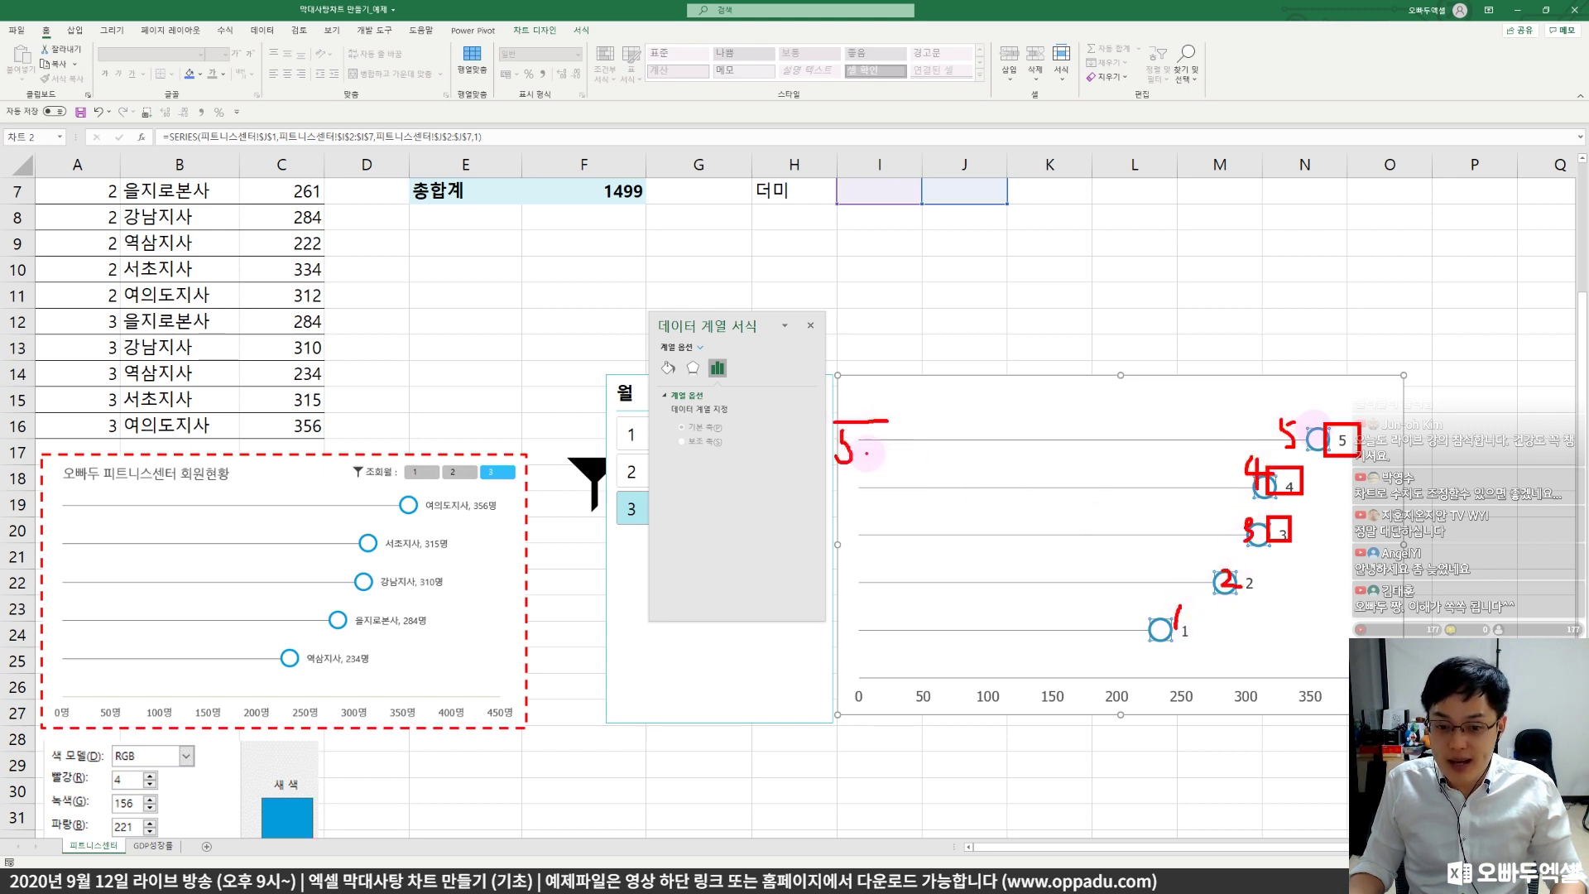
pyautogui.moveTo(838, 490); pyautogui.dragTo(845, 517)
pyautogui.press('Escape')
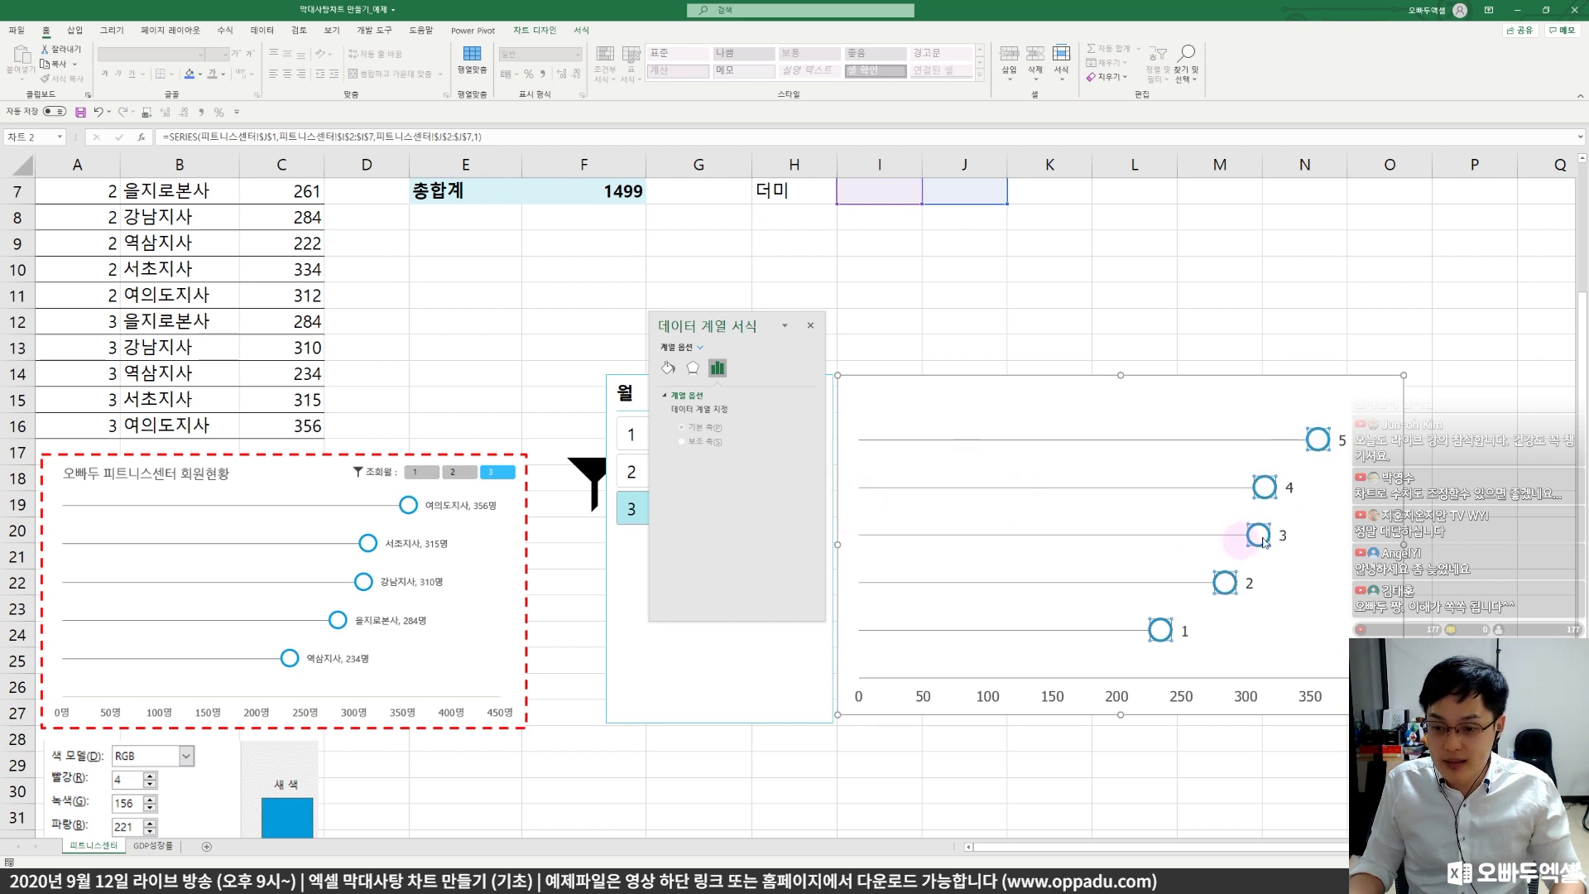
# - Open the formatting options for the scatter series' data labels
pyautogui.rightClick(1289, 488)
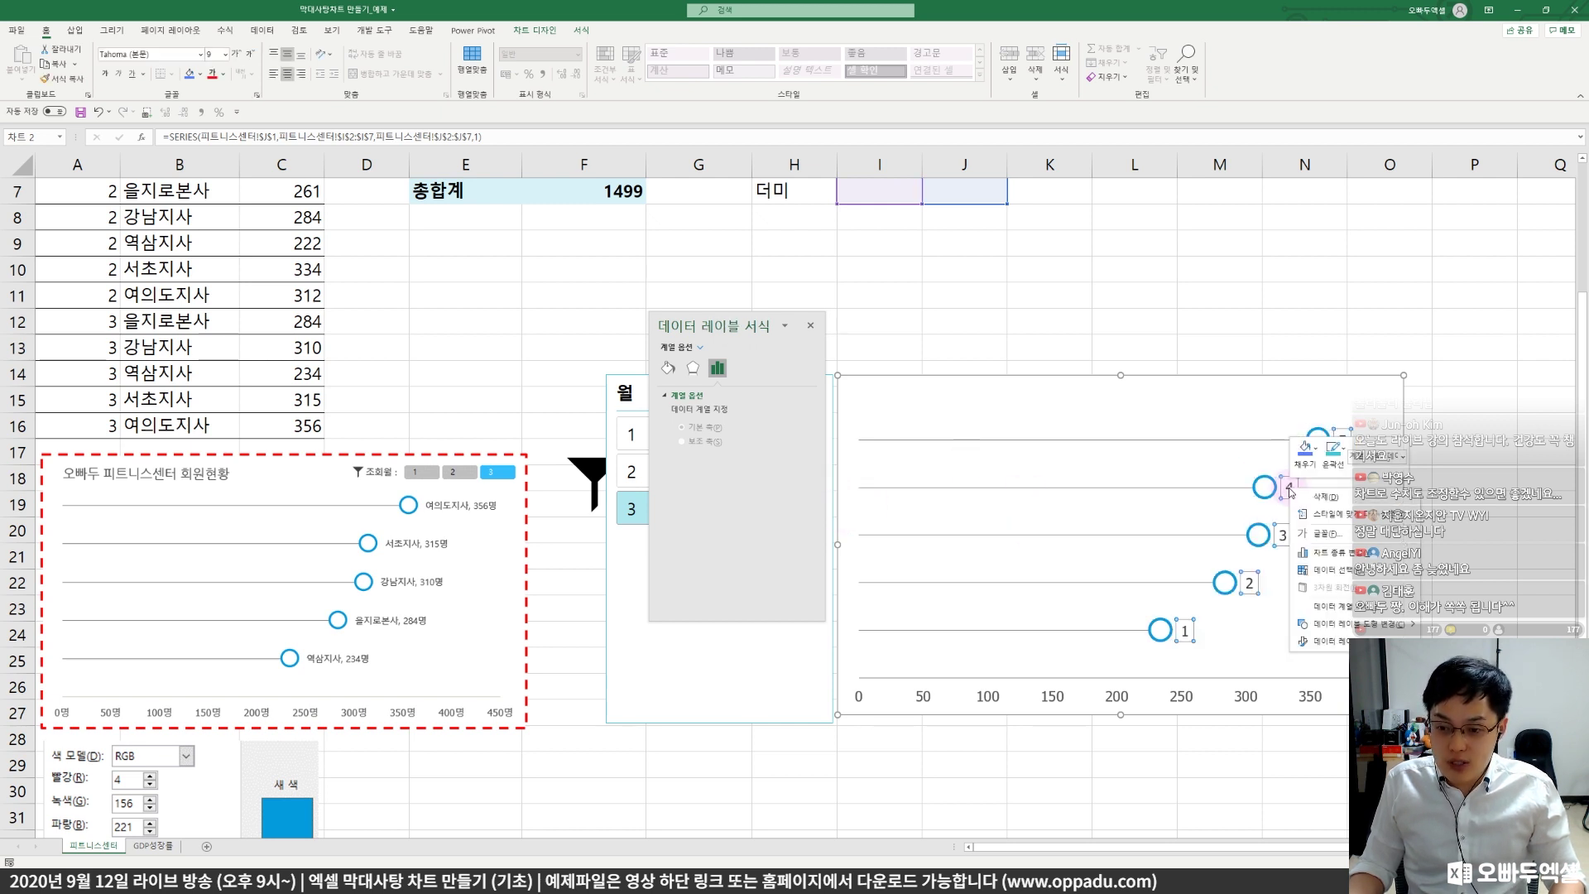
pyautogui.click(1322, 642)
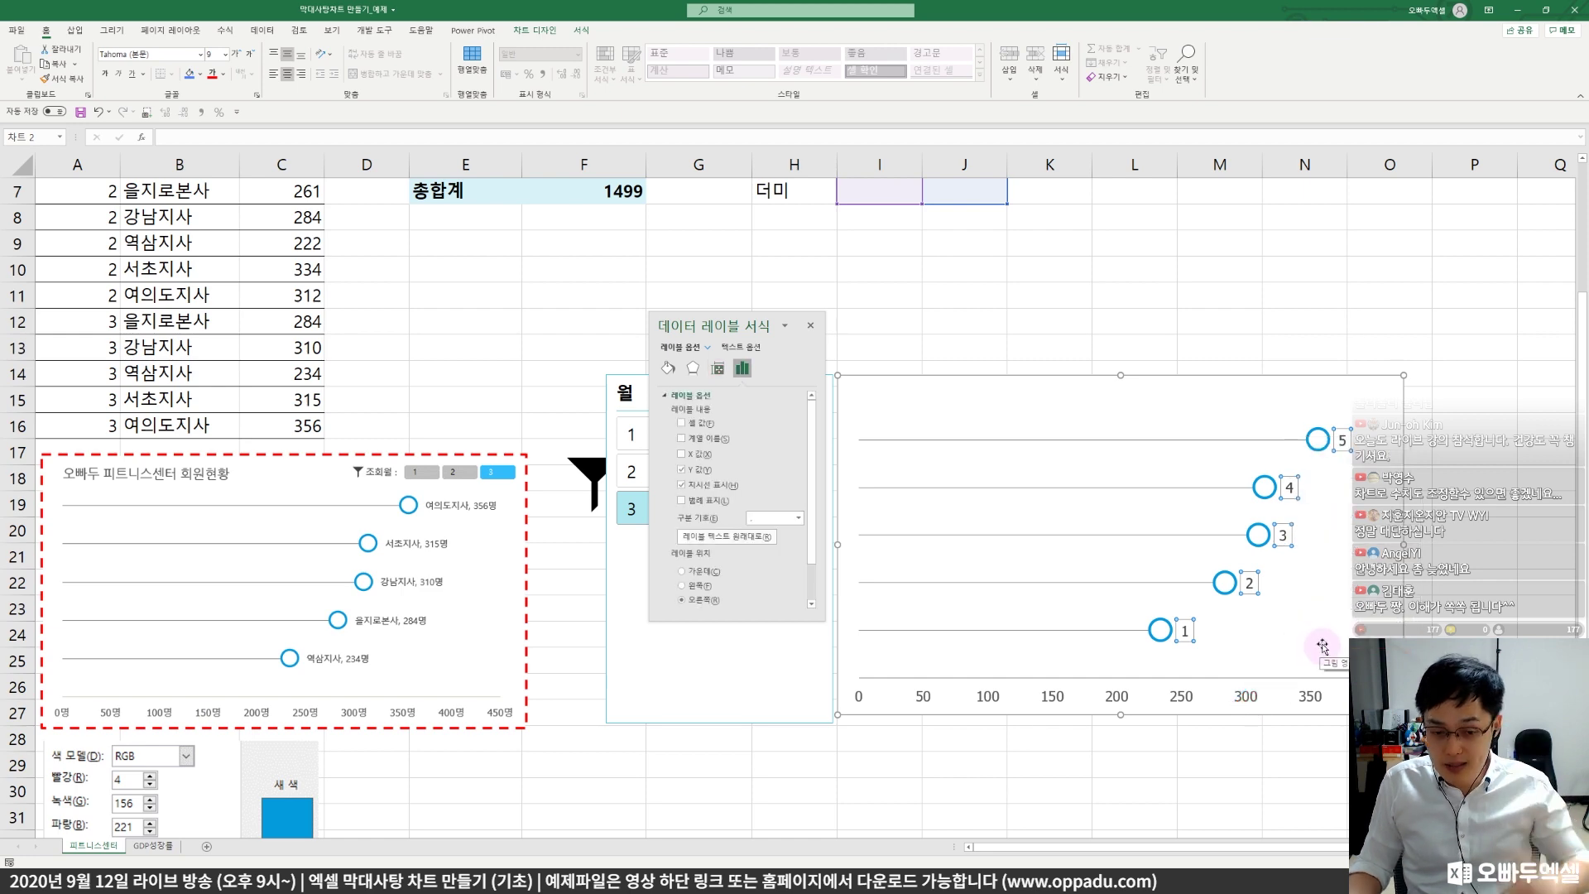
pyautogui.moveTo(360, 218); pyautogui.dragTo(683, 595)
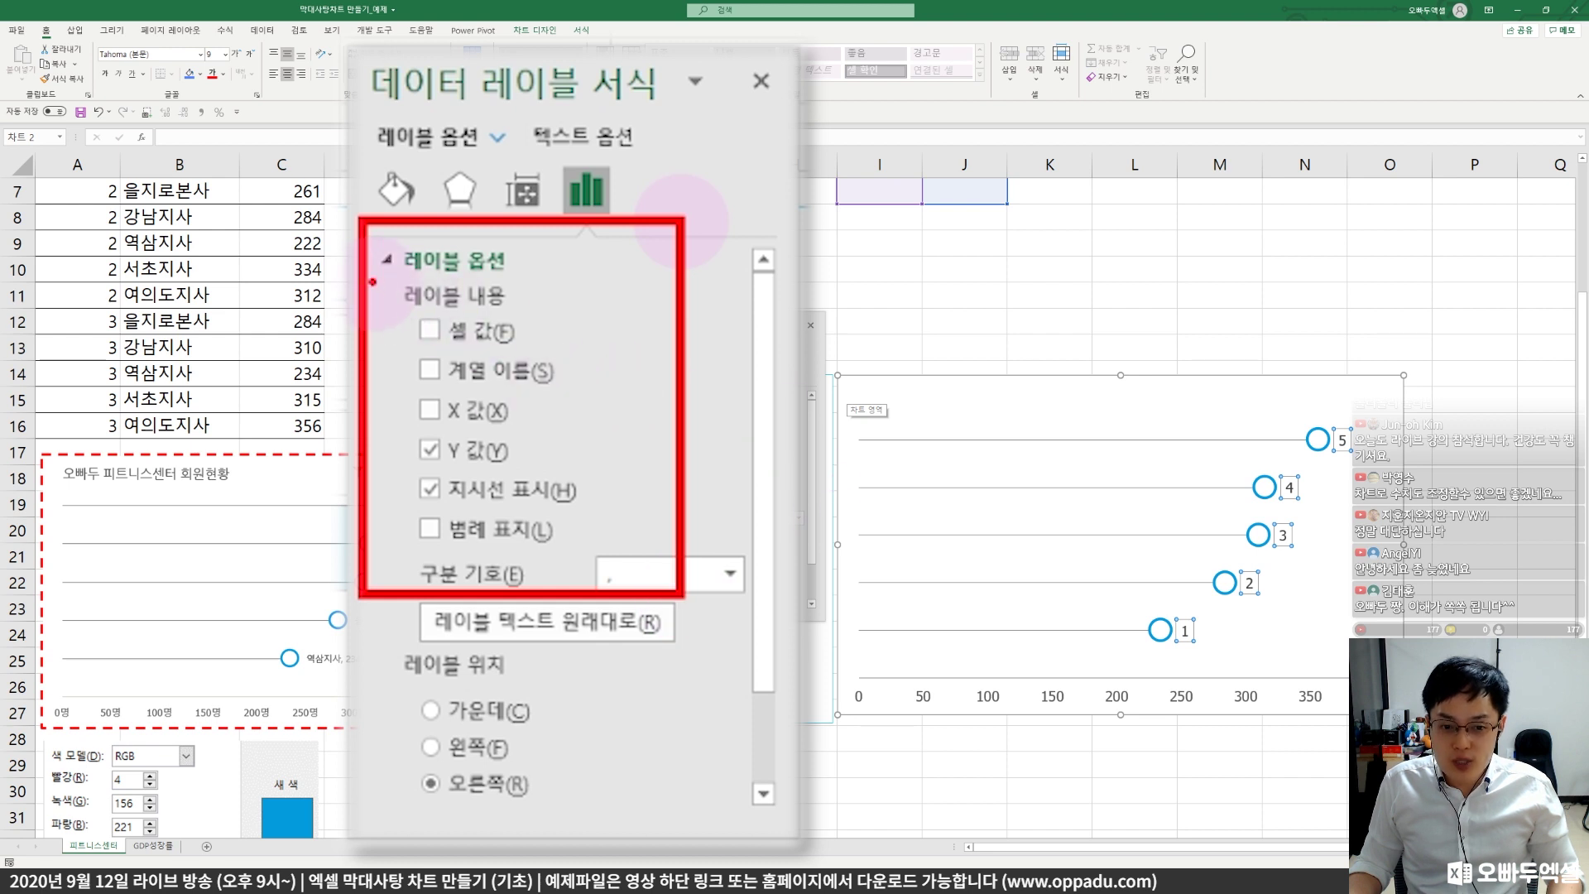
pyautogui.moveTo(371, 280); pyautogui.dragTo(405, 263)
pyautogui.press('Escape')
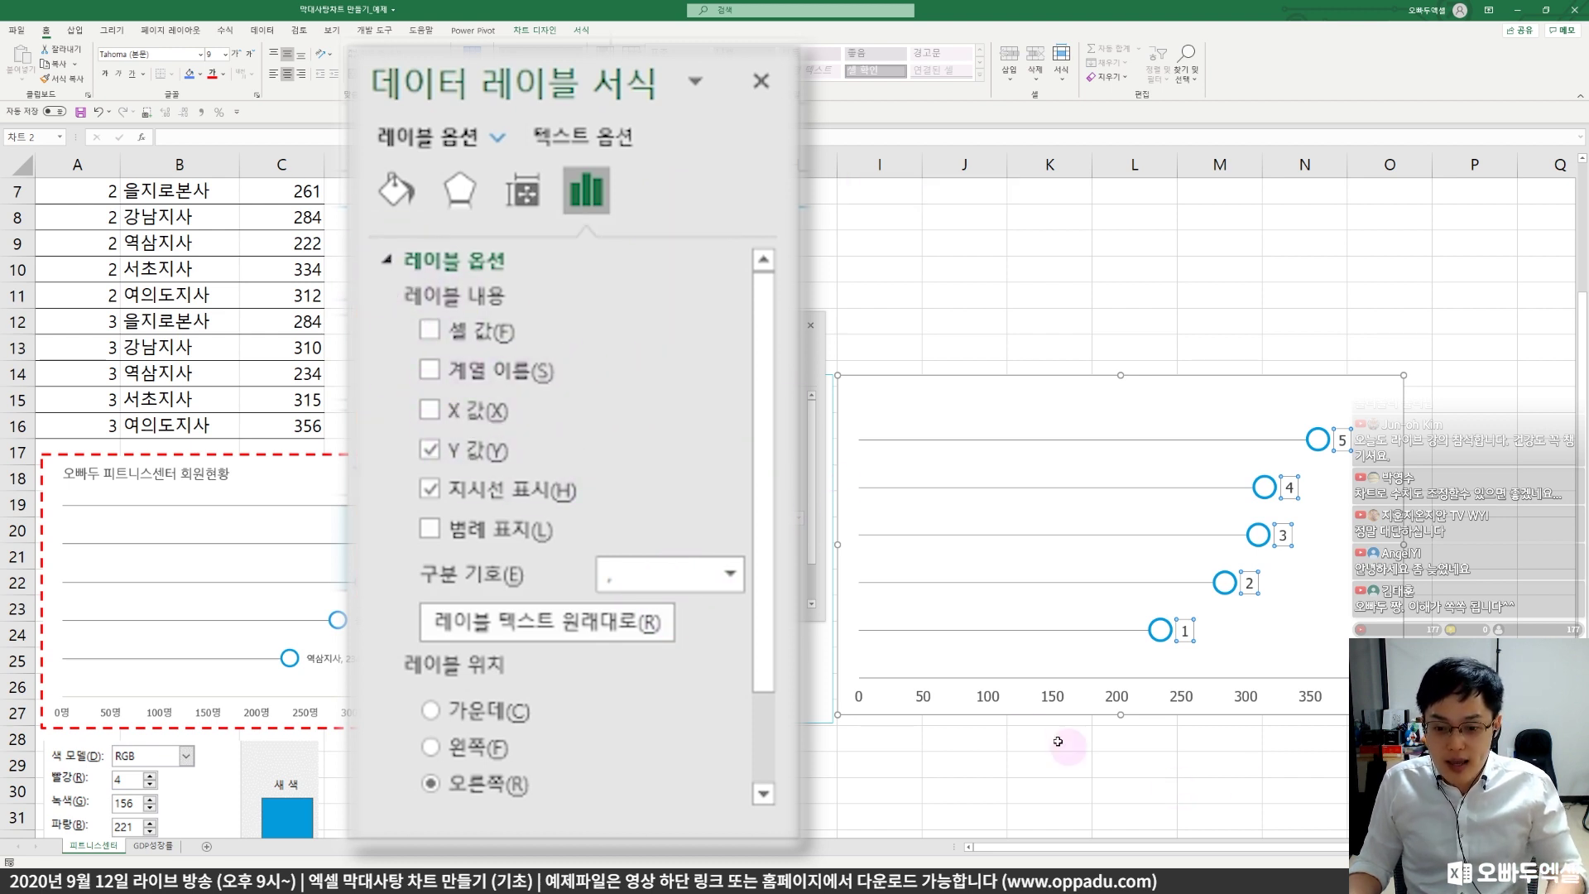
pyautogui.moveTo(848, 682)
pyautogui.mouseDown()
pyautogui.moveTo(1017, 710)
pyautogui.moveTo(1357, 711)
pyautogui.mouseUp()
pyautogui.press('Escape')
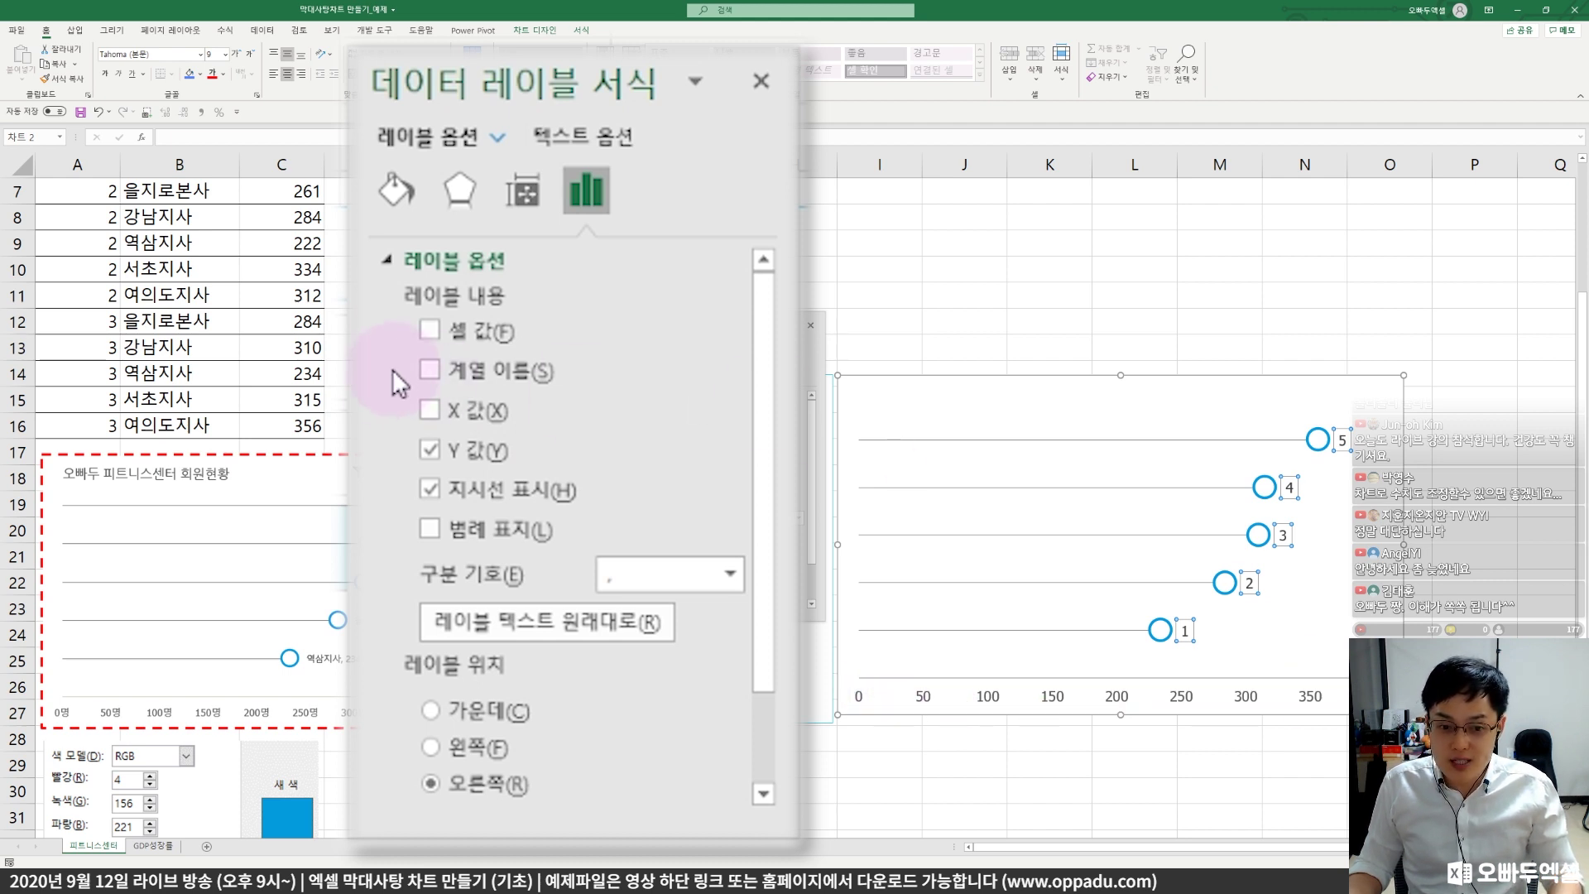
# - Make the data labels show the X value (X 값) instead of the Y value (Y 값)
pyautogui.click(430, 410)
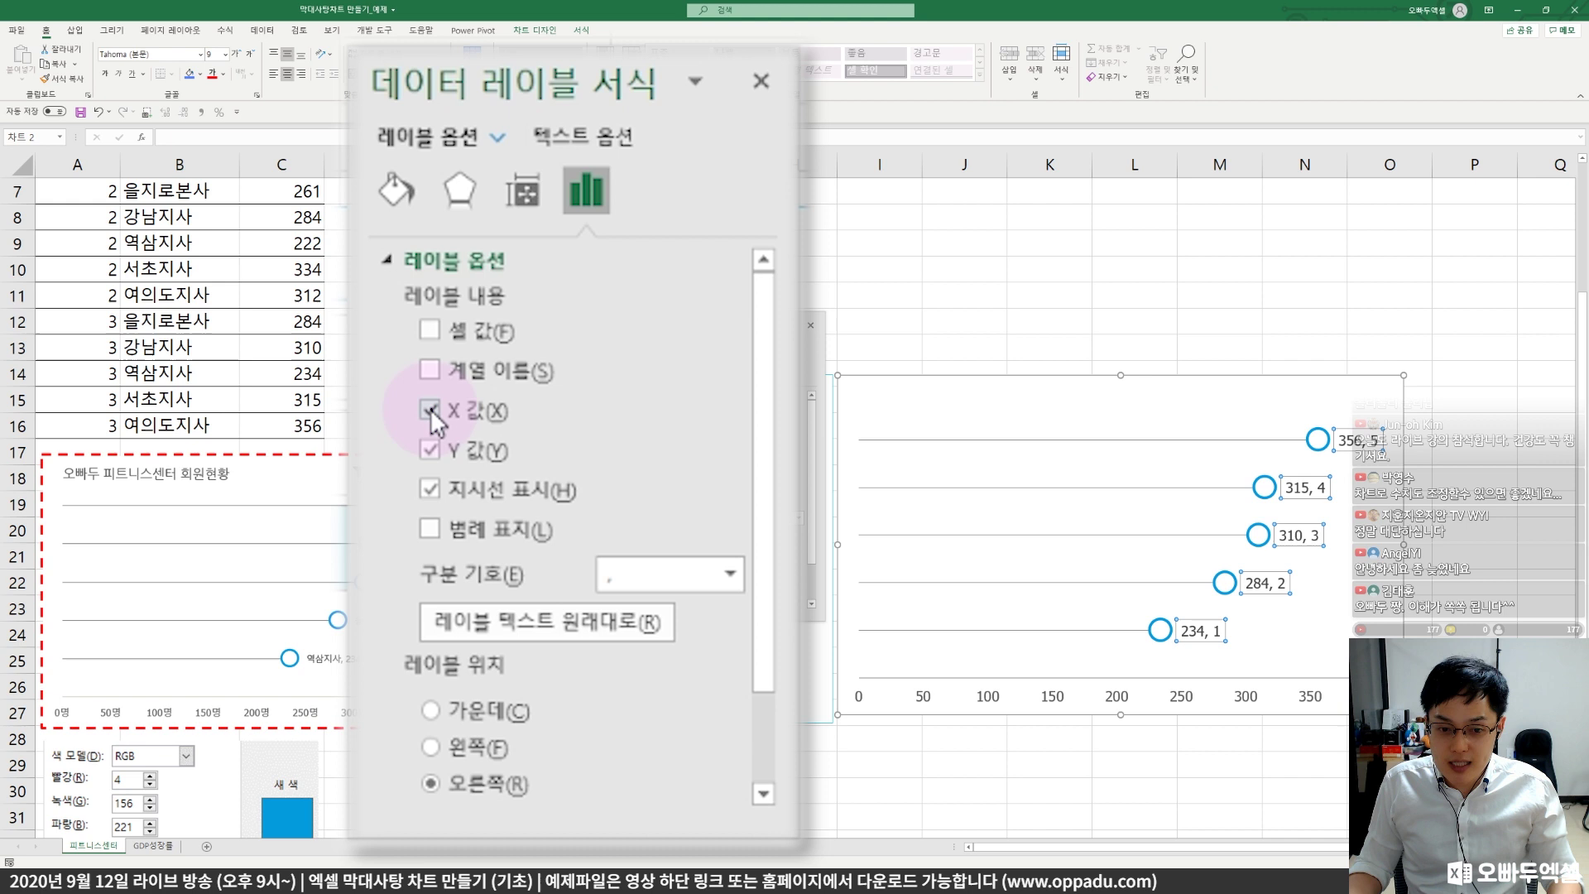
pyautogui.click(467, 447)
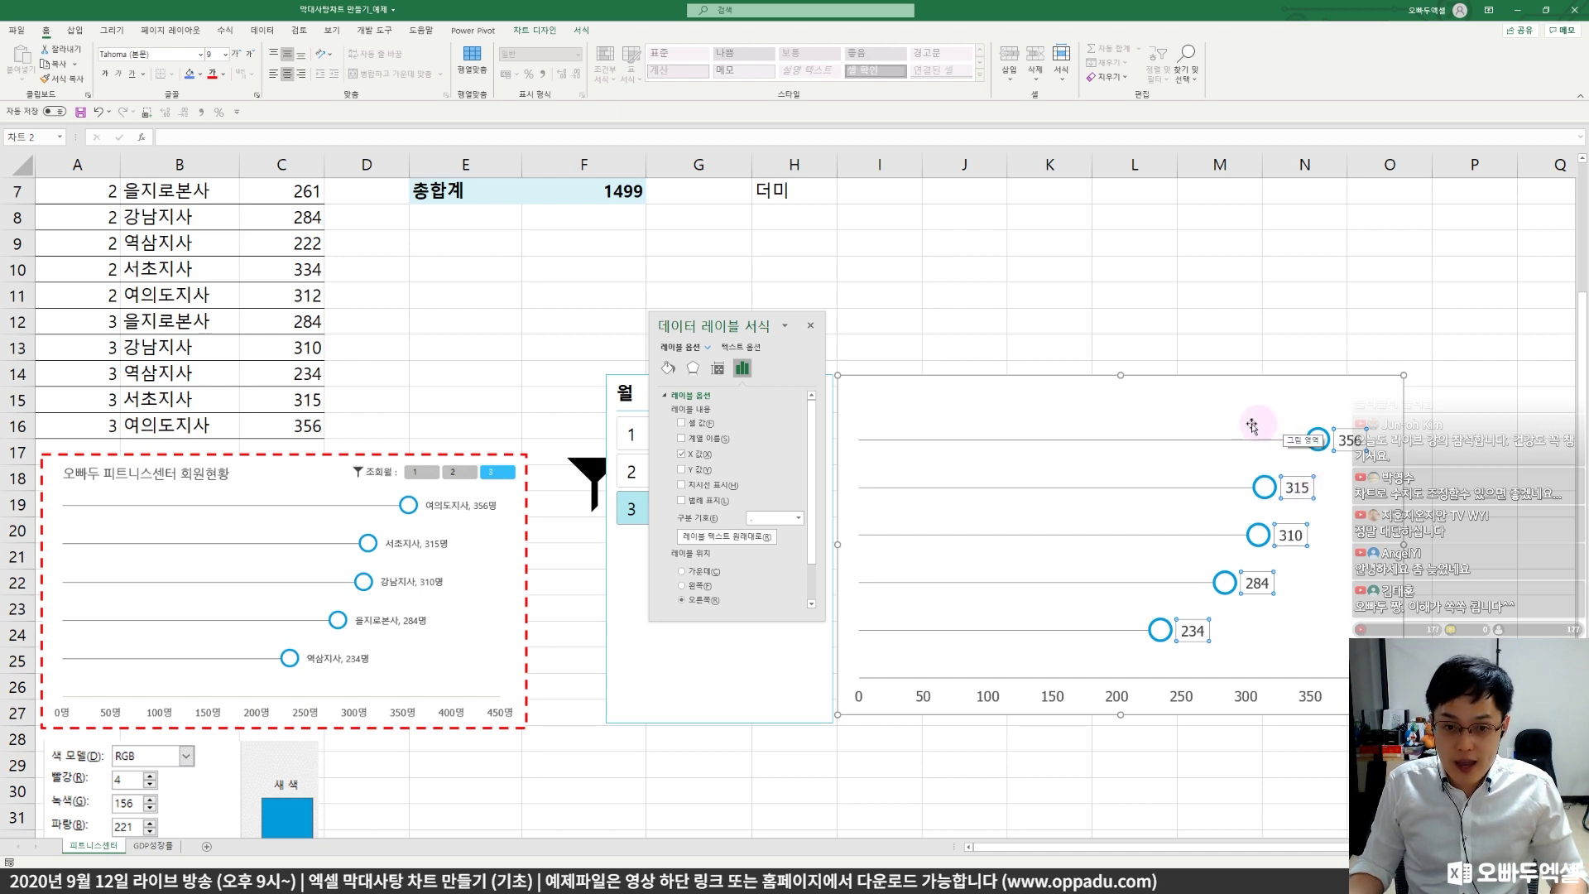
# - Select the helper table's 회원수 column, I1:I7, and move the format pane clear of that table
pyautogui.scroll(2, 1253, 427)
pyautogui.scroll(-1, 1167, 464)
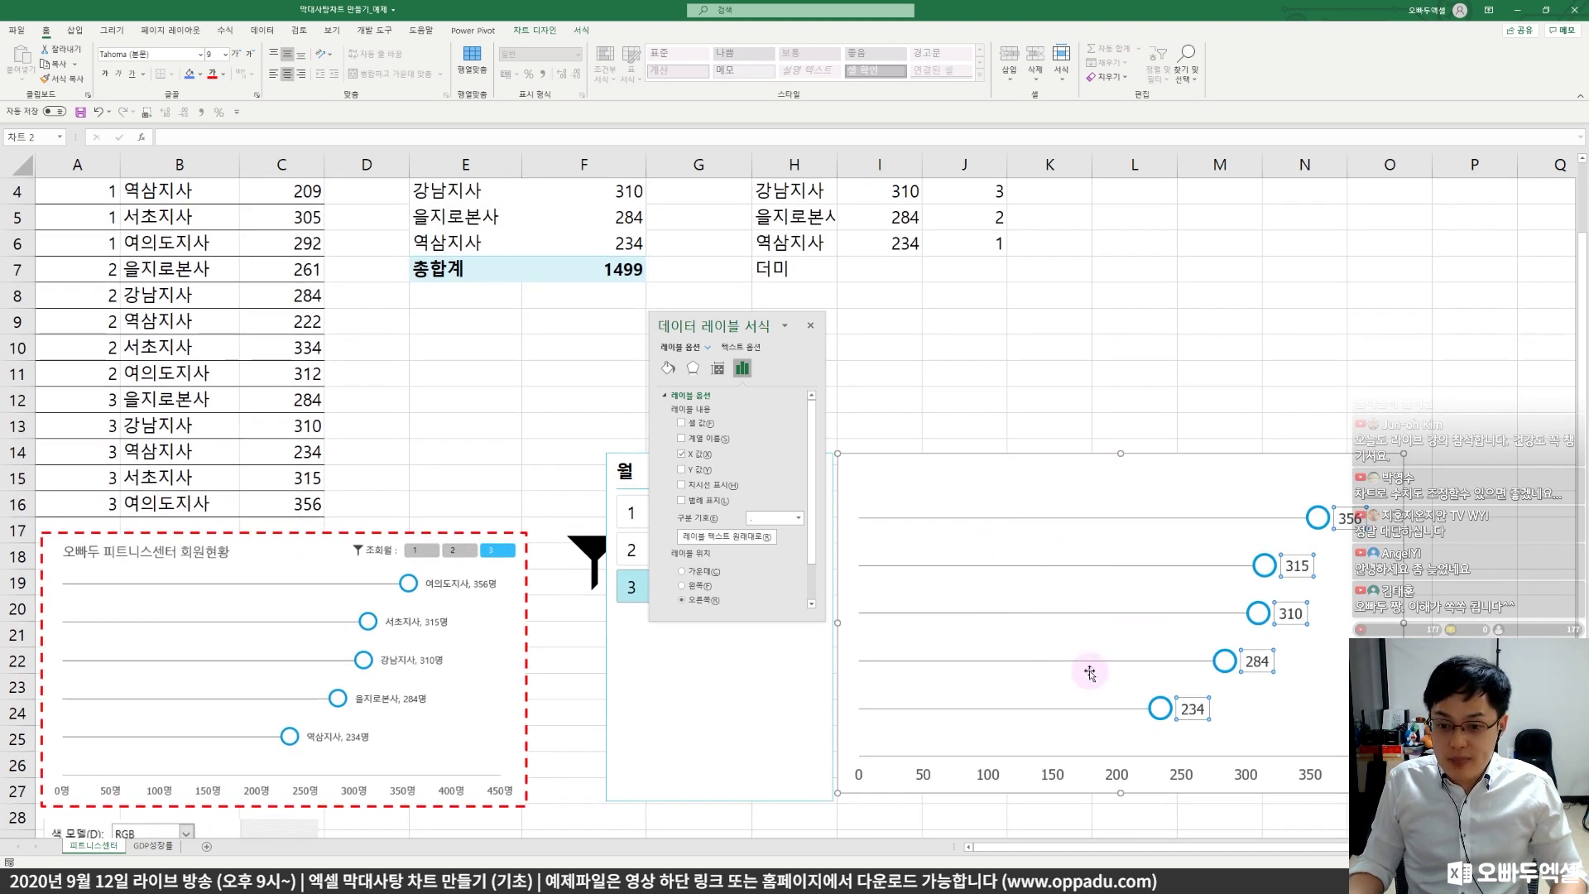
pyautogui.scroll(1, 1090, 672)
pyautogui.click(888, 193)
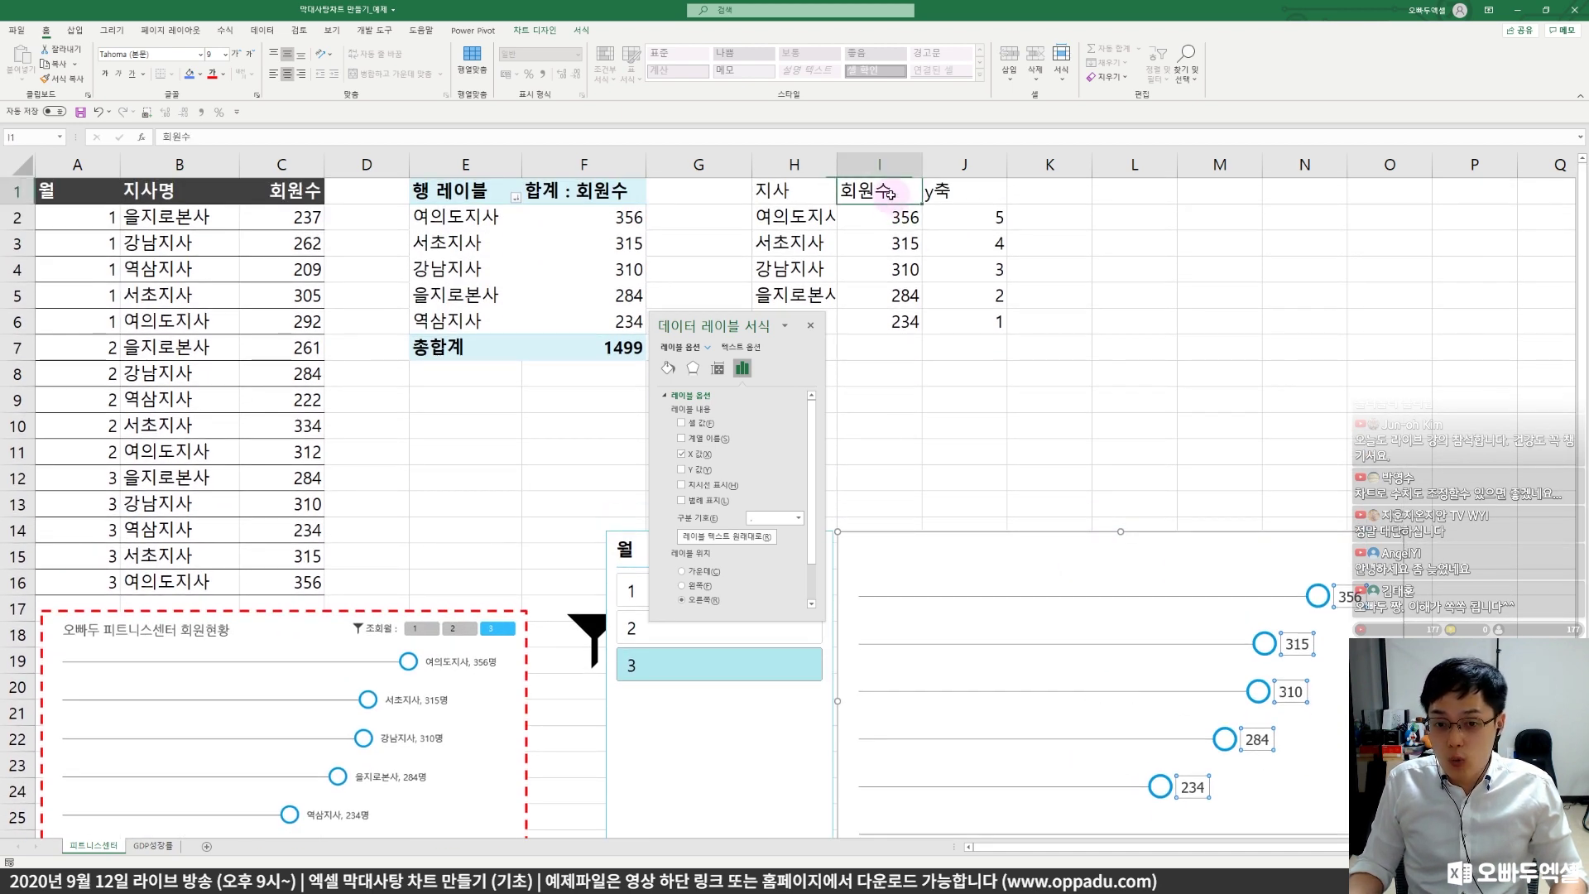
pyautogui.hotkey('shift', 'Down')
pyautogui.hotkey('shift', 'Down')
pyautogui.hotkey('shift', 'Down')
pyautogui.hotkey('shift', 'Down')
pyautogui.hotkey('shift', 'Down')
pyautogui.hotkey('shift', 'Down')
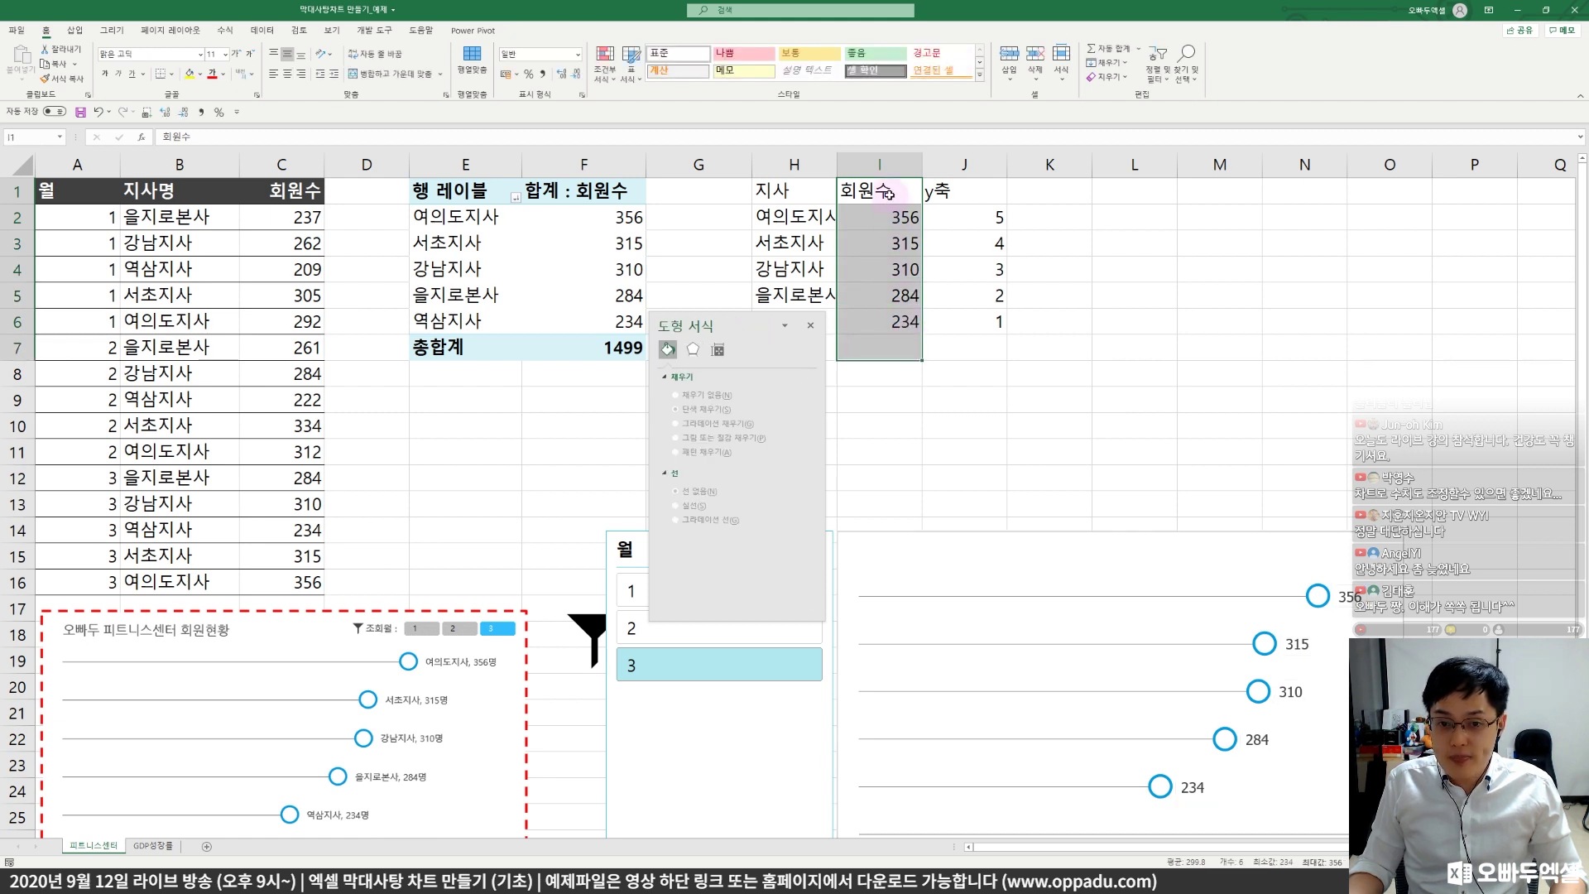
pyautogui.moveTo(888, 193); pyautogui.dragTo(896, 339)
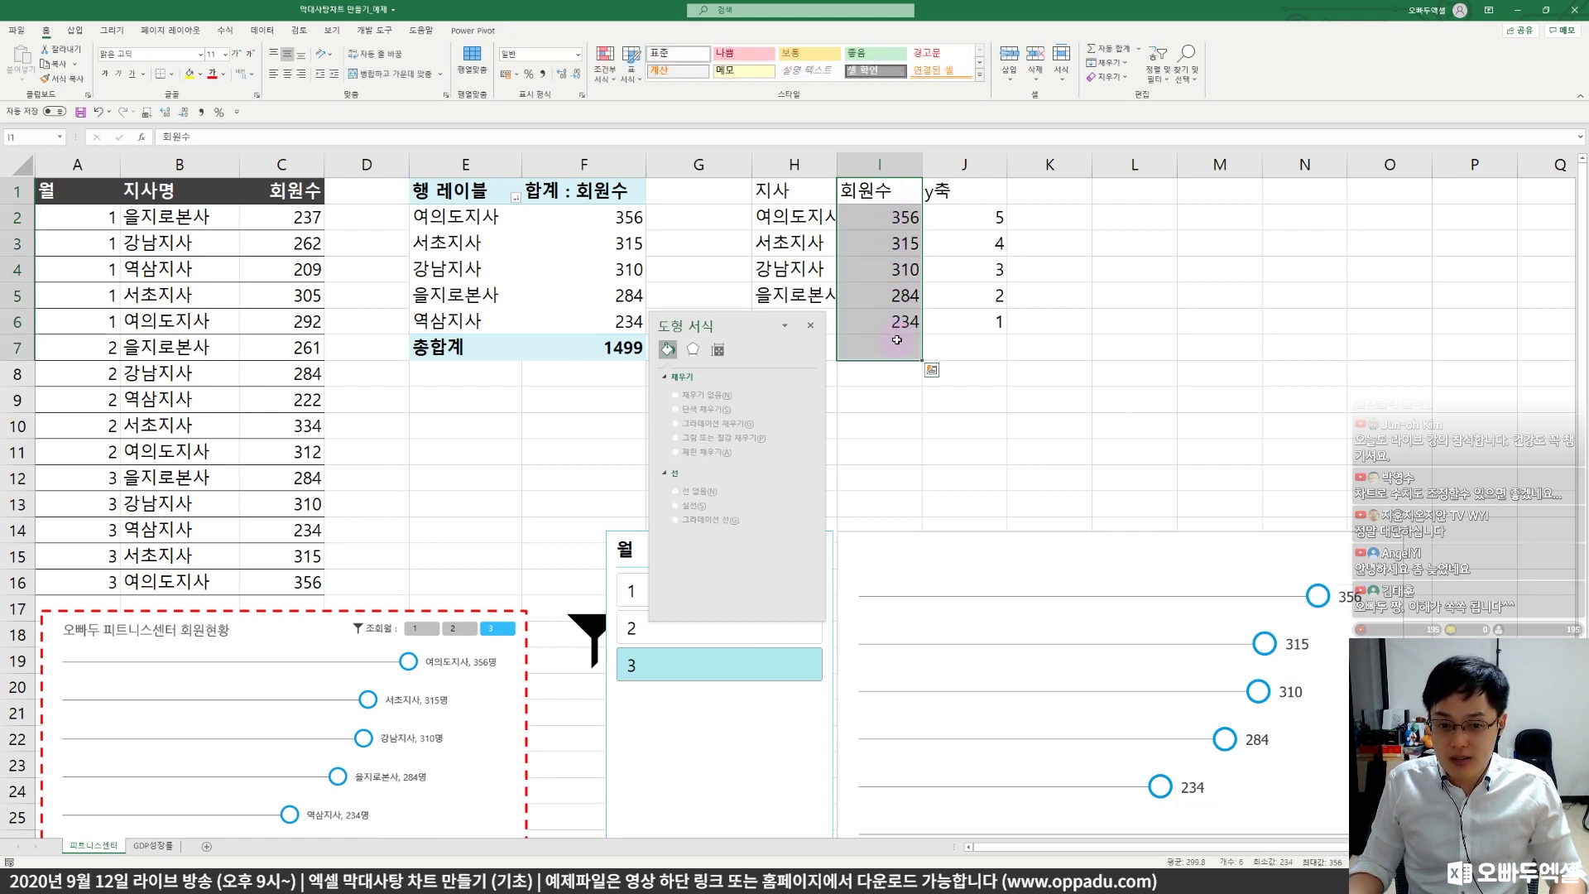
pyautogui.moveTo(727, 325); pyautogui.dragTo(627, 313)
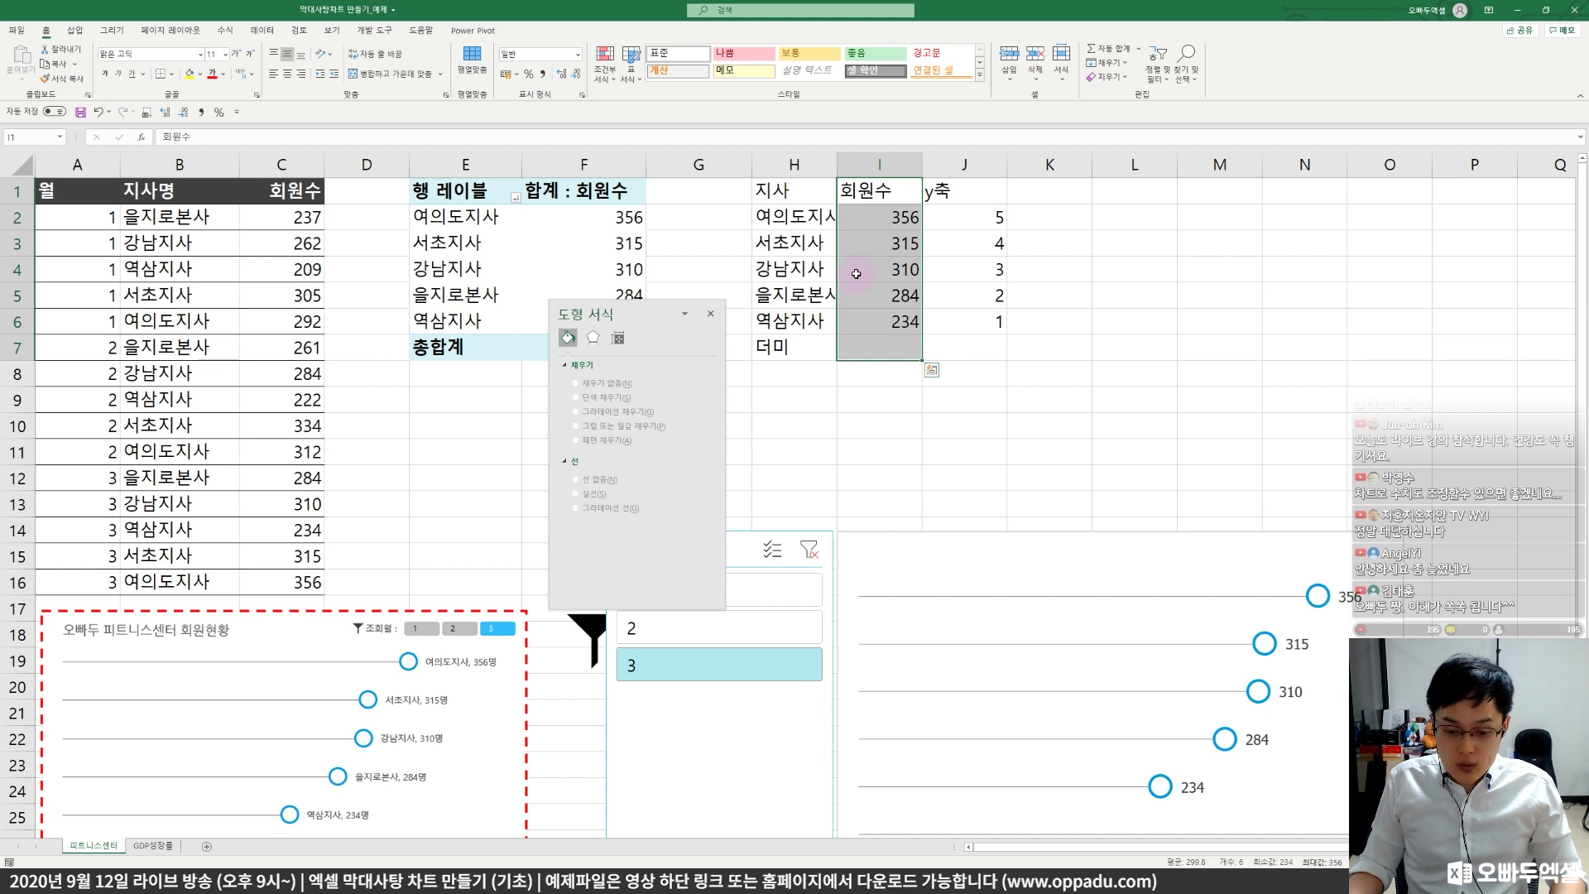
# - Apply the custom number format 0명 to the helper table's 회원수 cells, I1:I7
pyautogui.rightClick(856, 273)
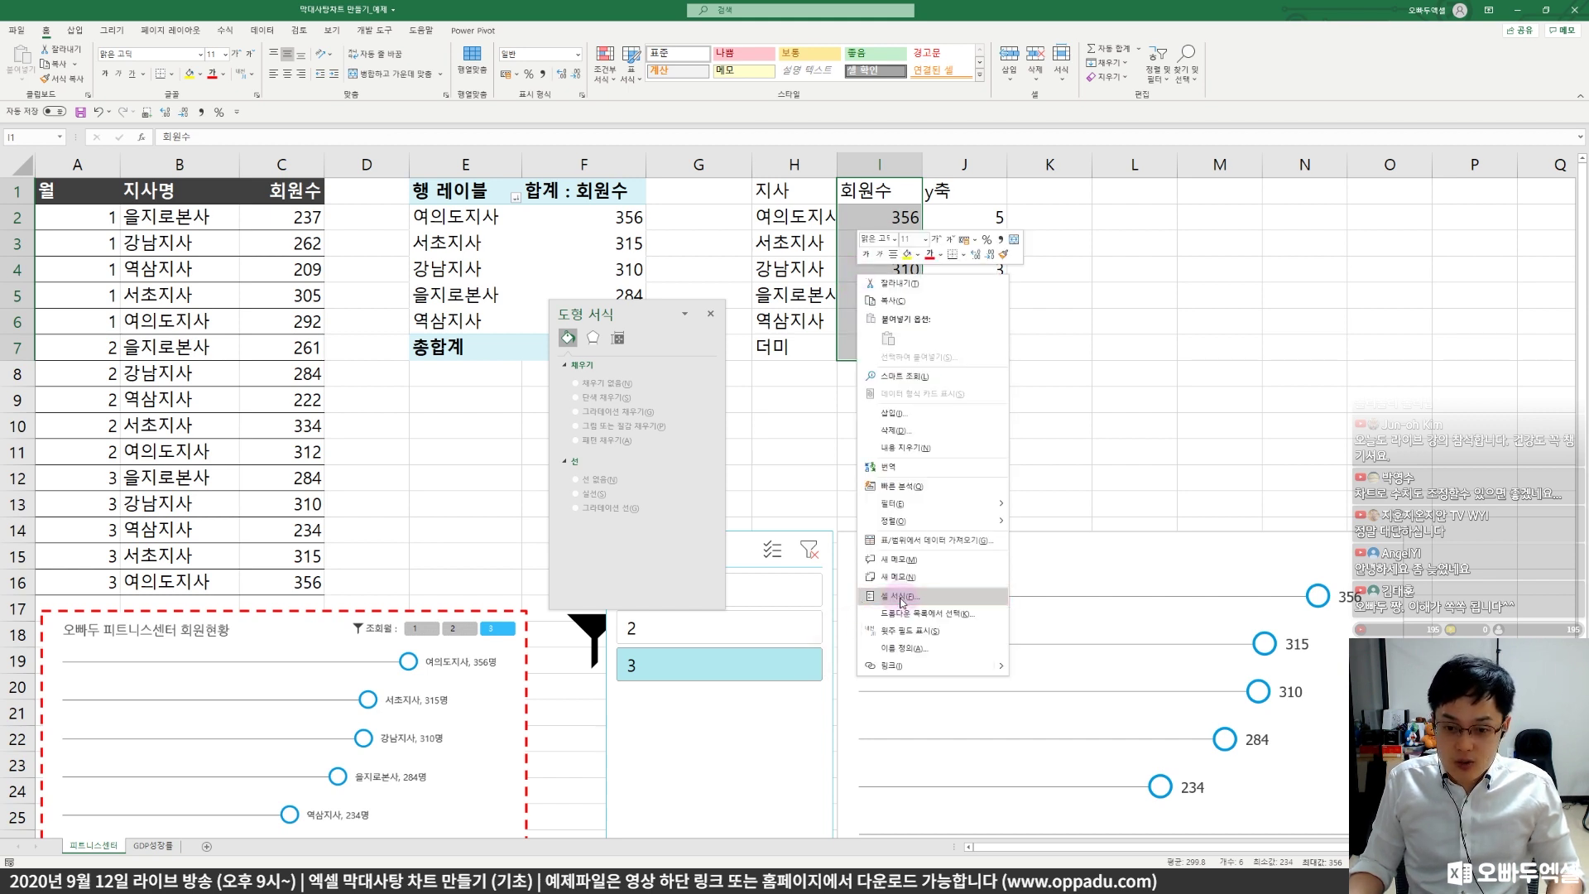
pyautogui.press('Escape')
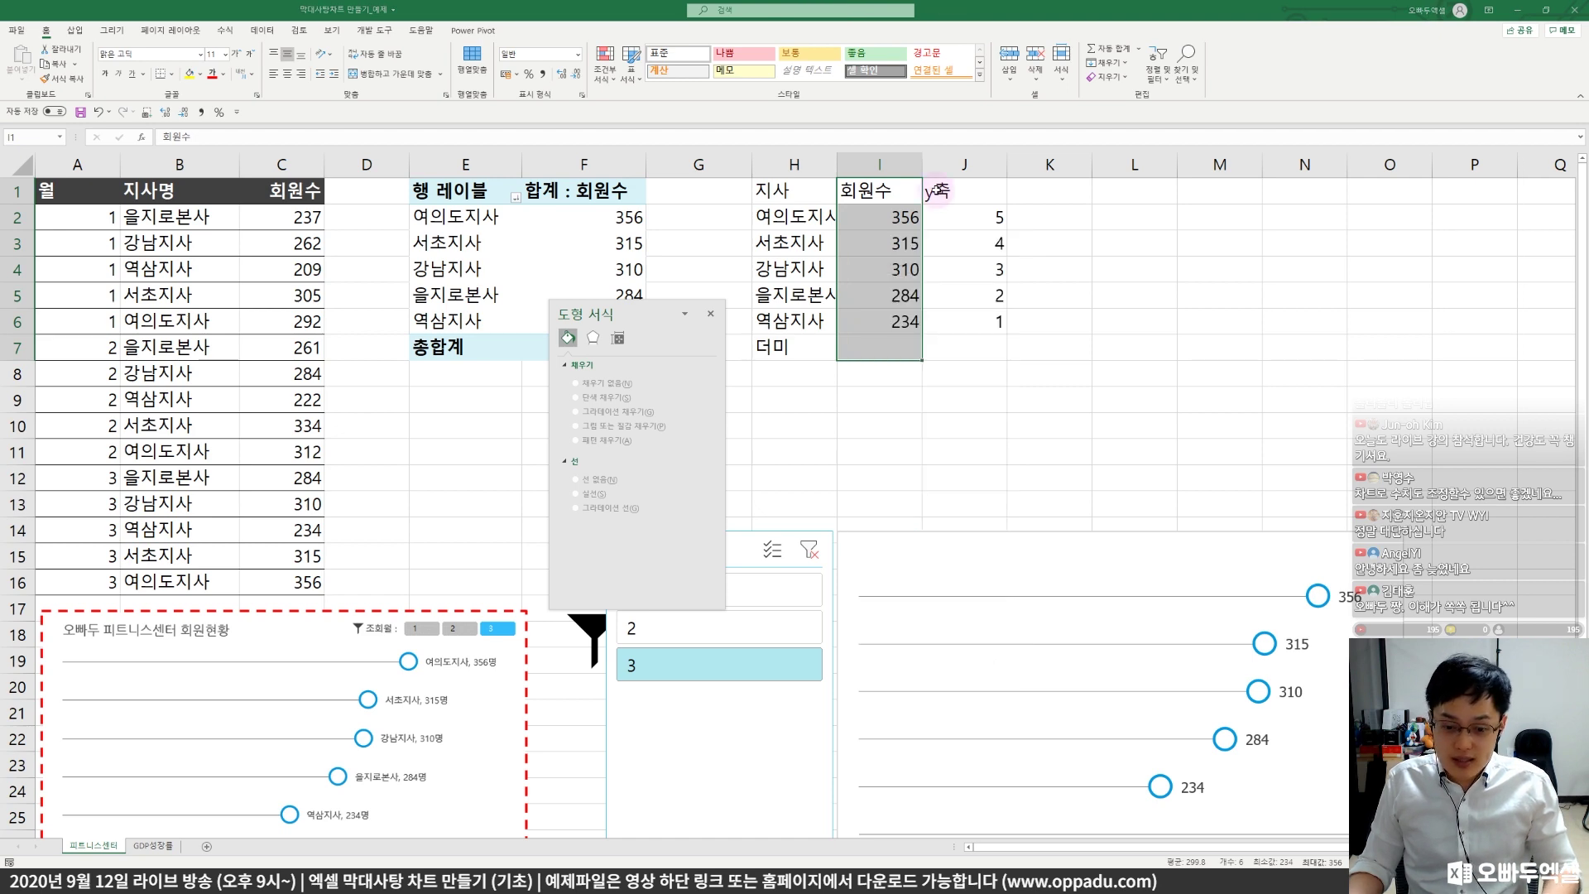
pyautogui.hotkey('ctrl', '1')
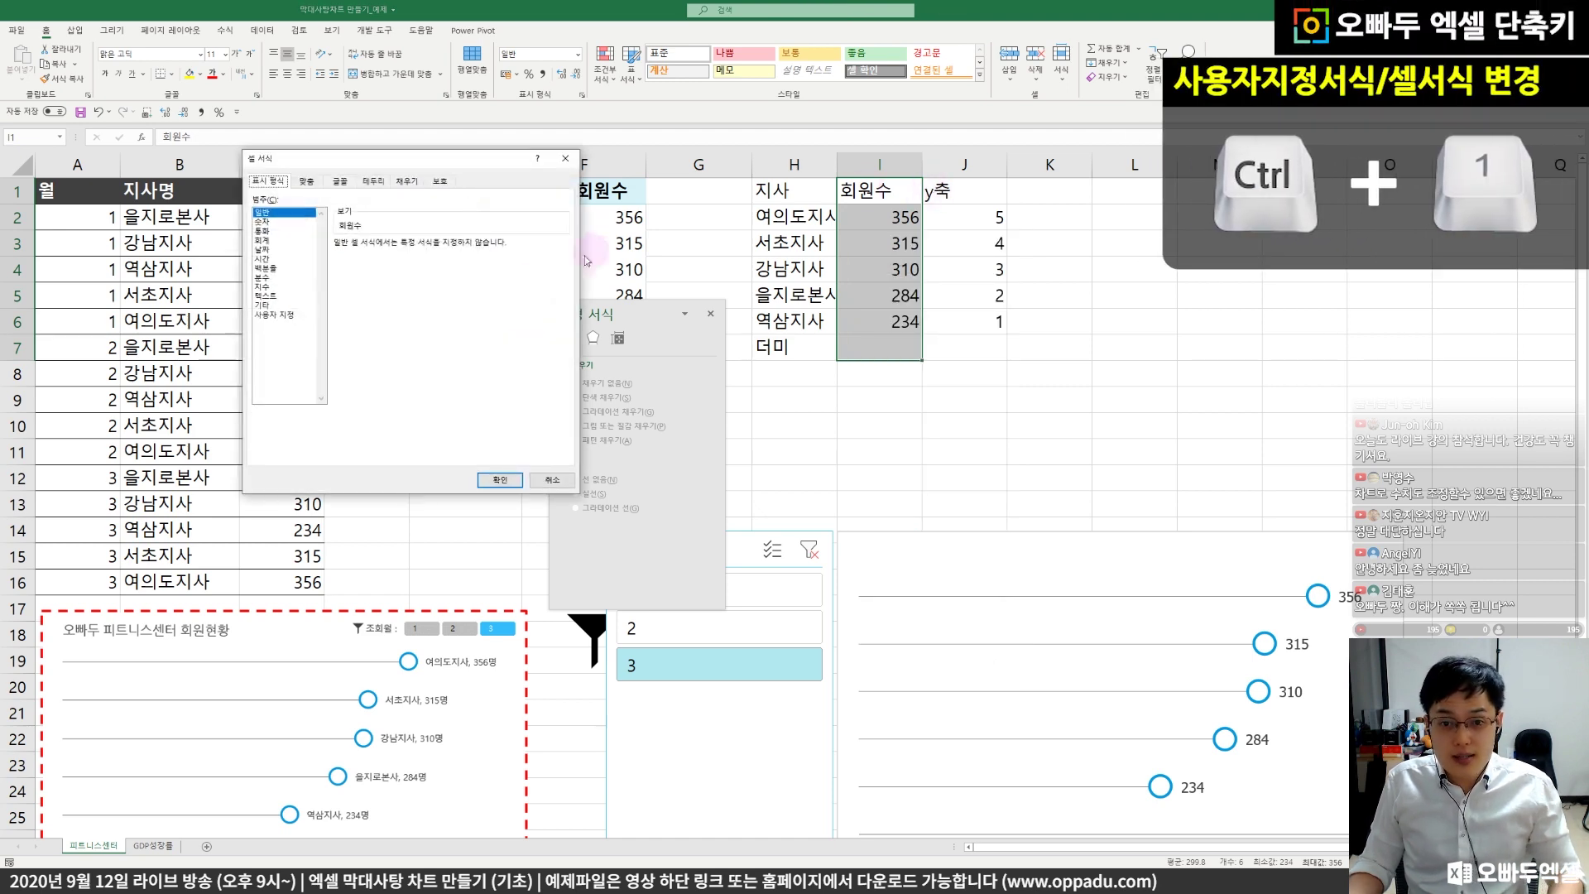
pyautogui.moveTo(423, 174); pyautogui.dragTo(847, 181)
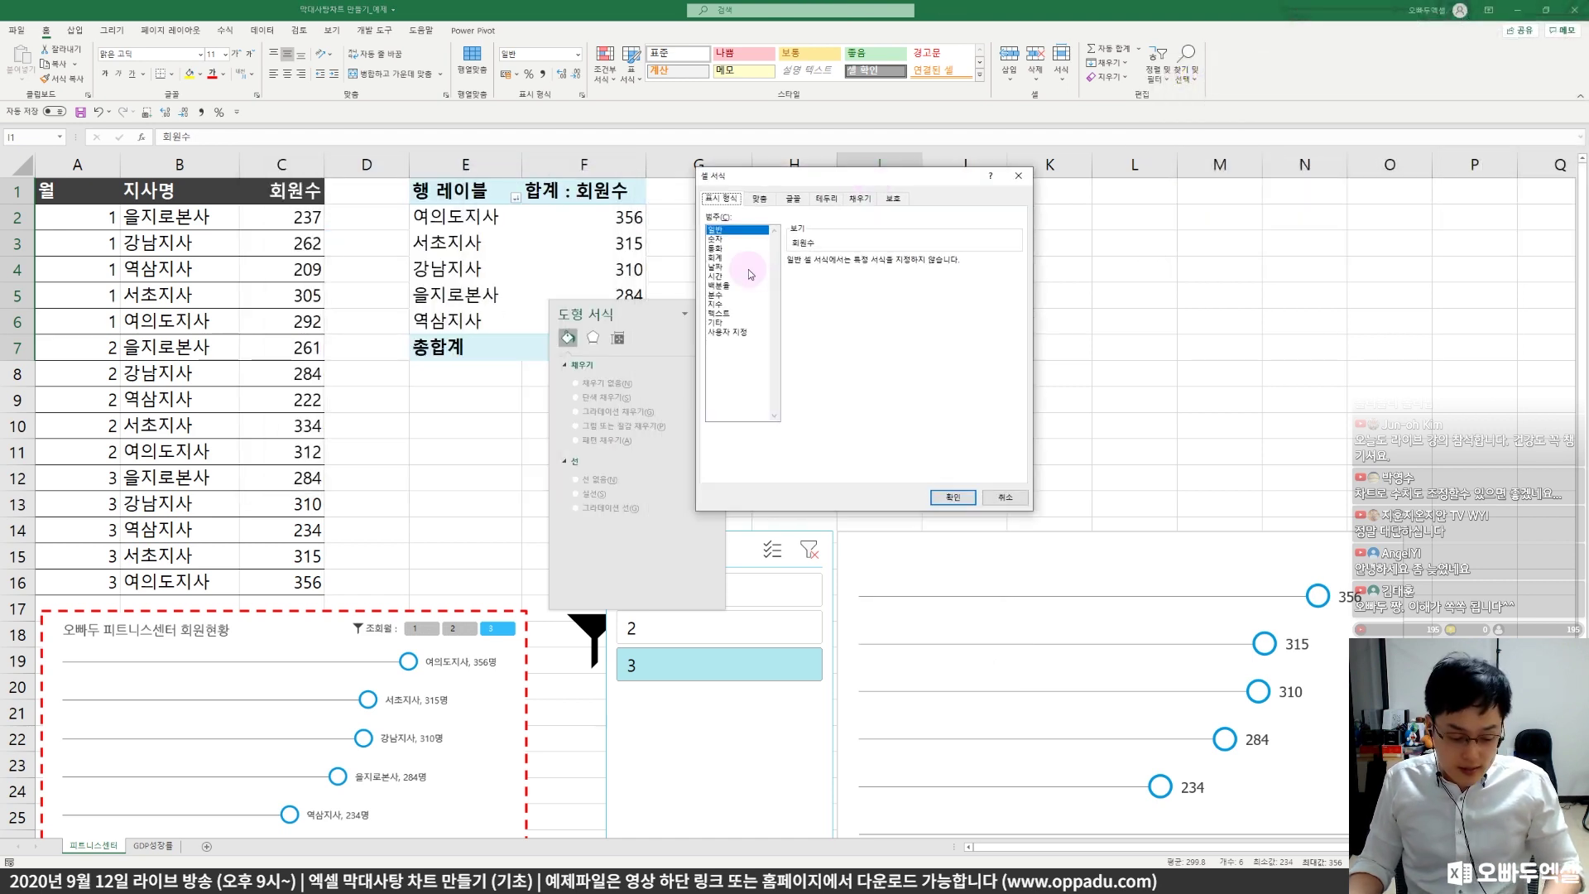
pyautogui.click(739, 332)
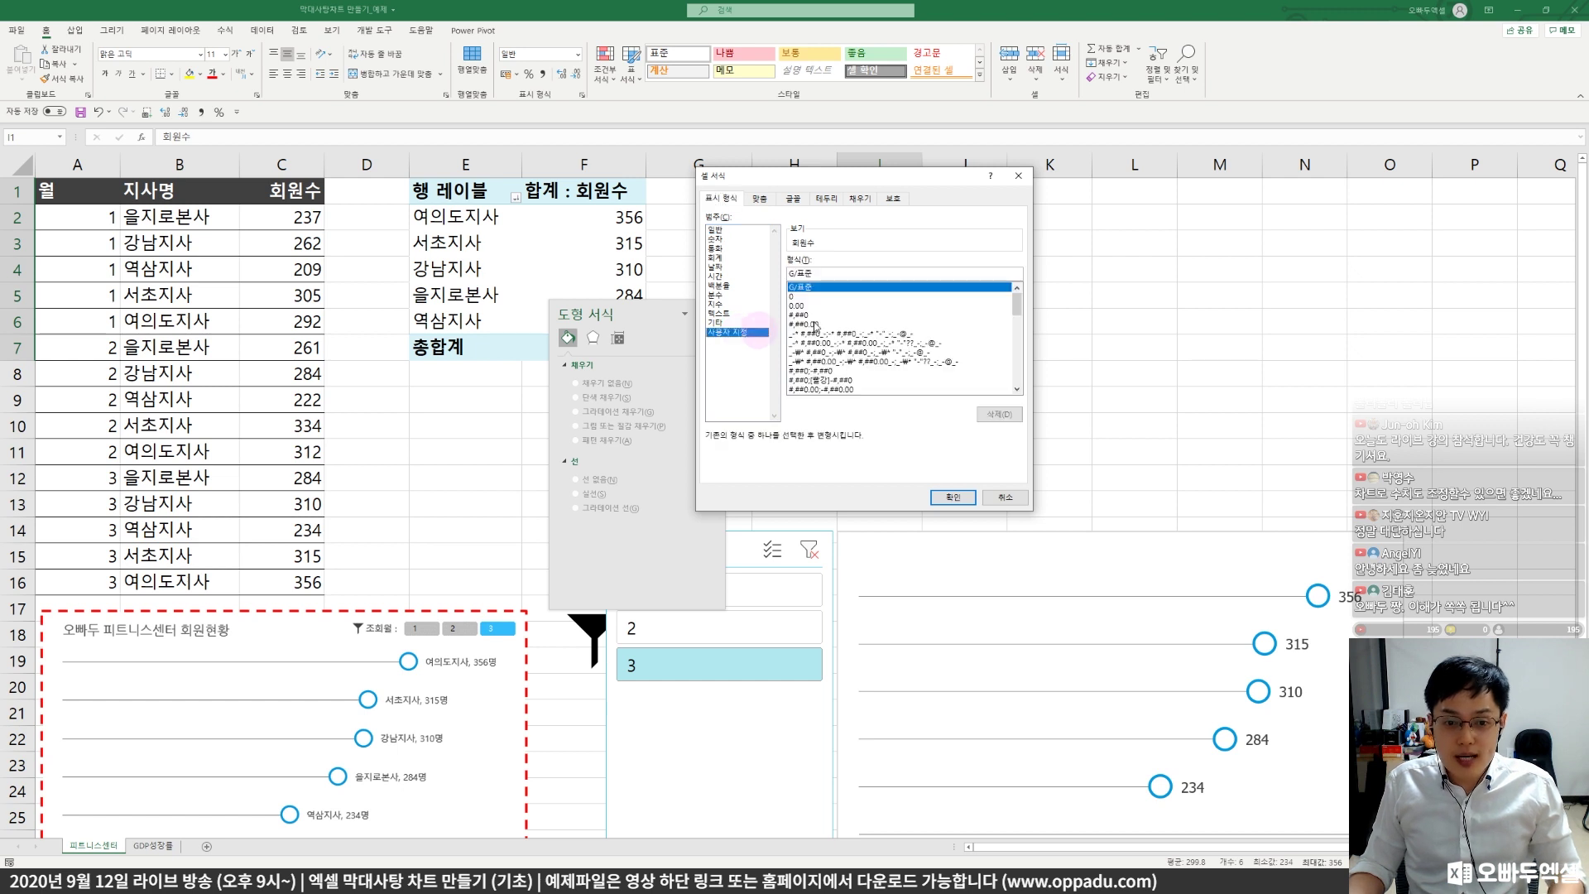
pyautogui.doubleClick(816, 271)
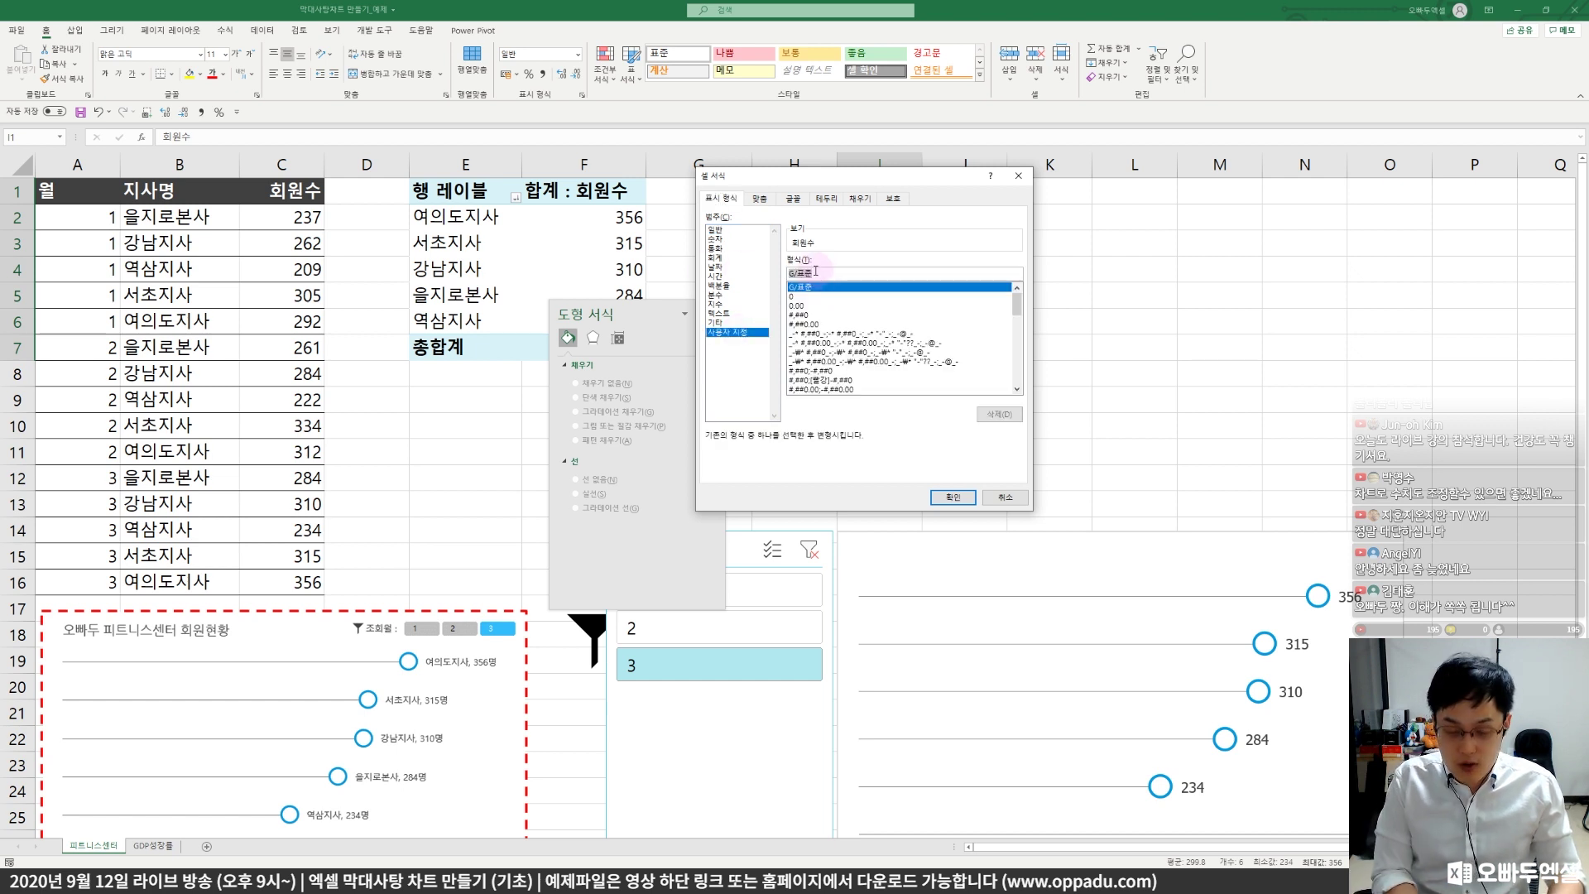
pyautogui.write('0명')
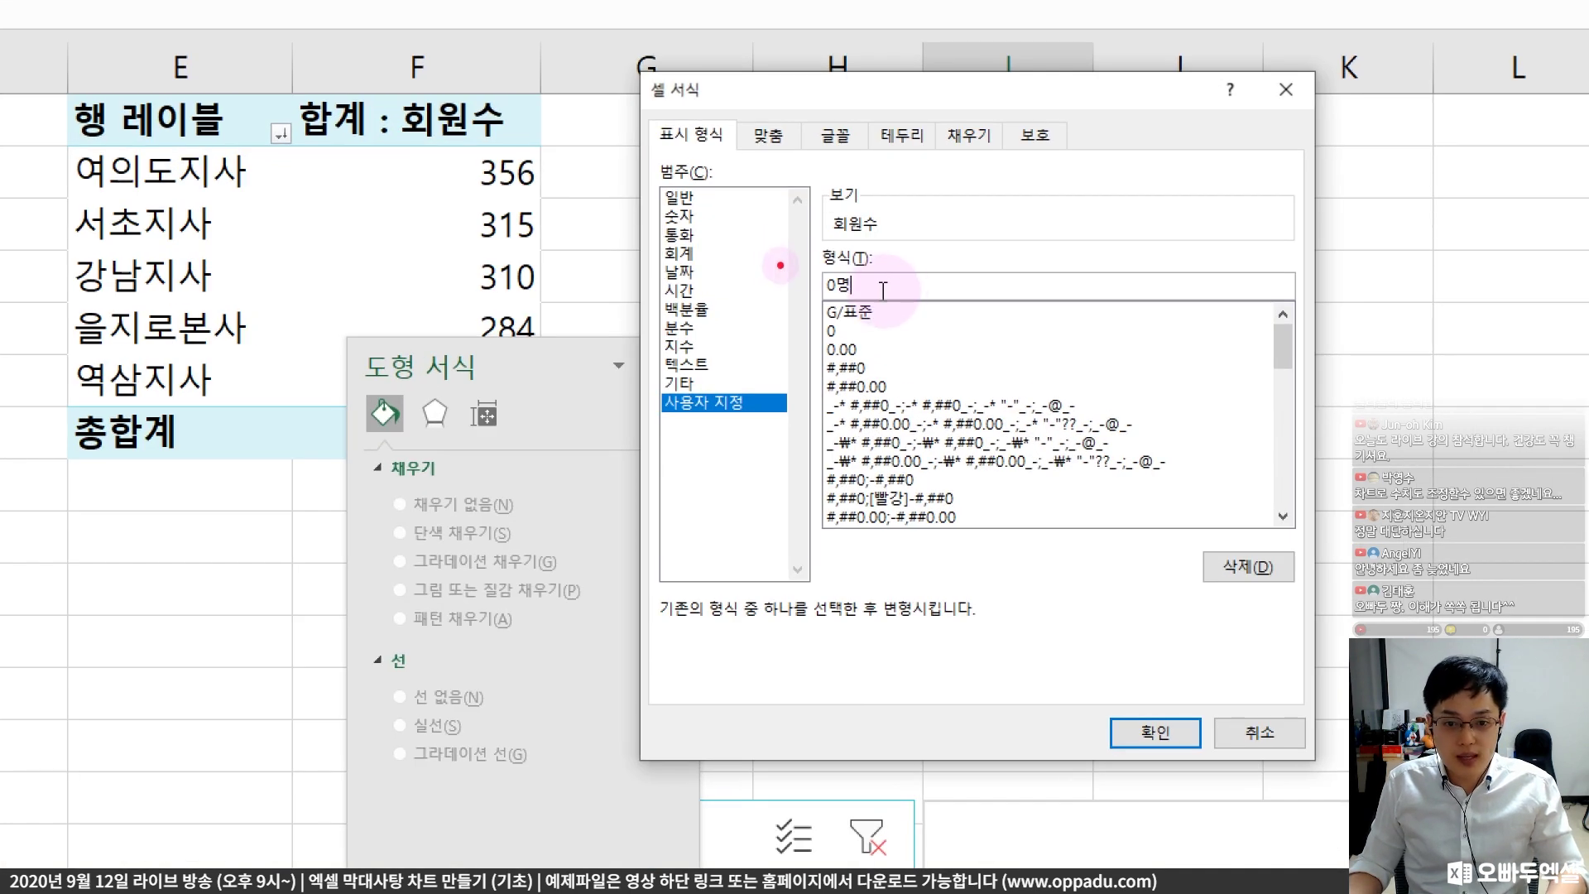
pyautogui.moveTo(776, 262); pyautogui.dragTo(816, 284)
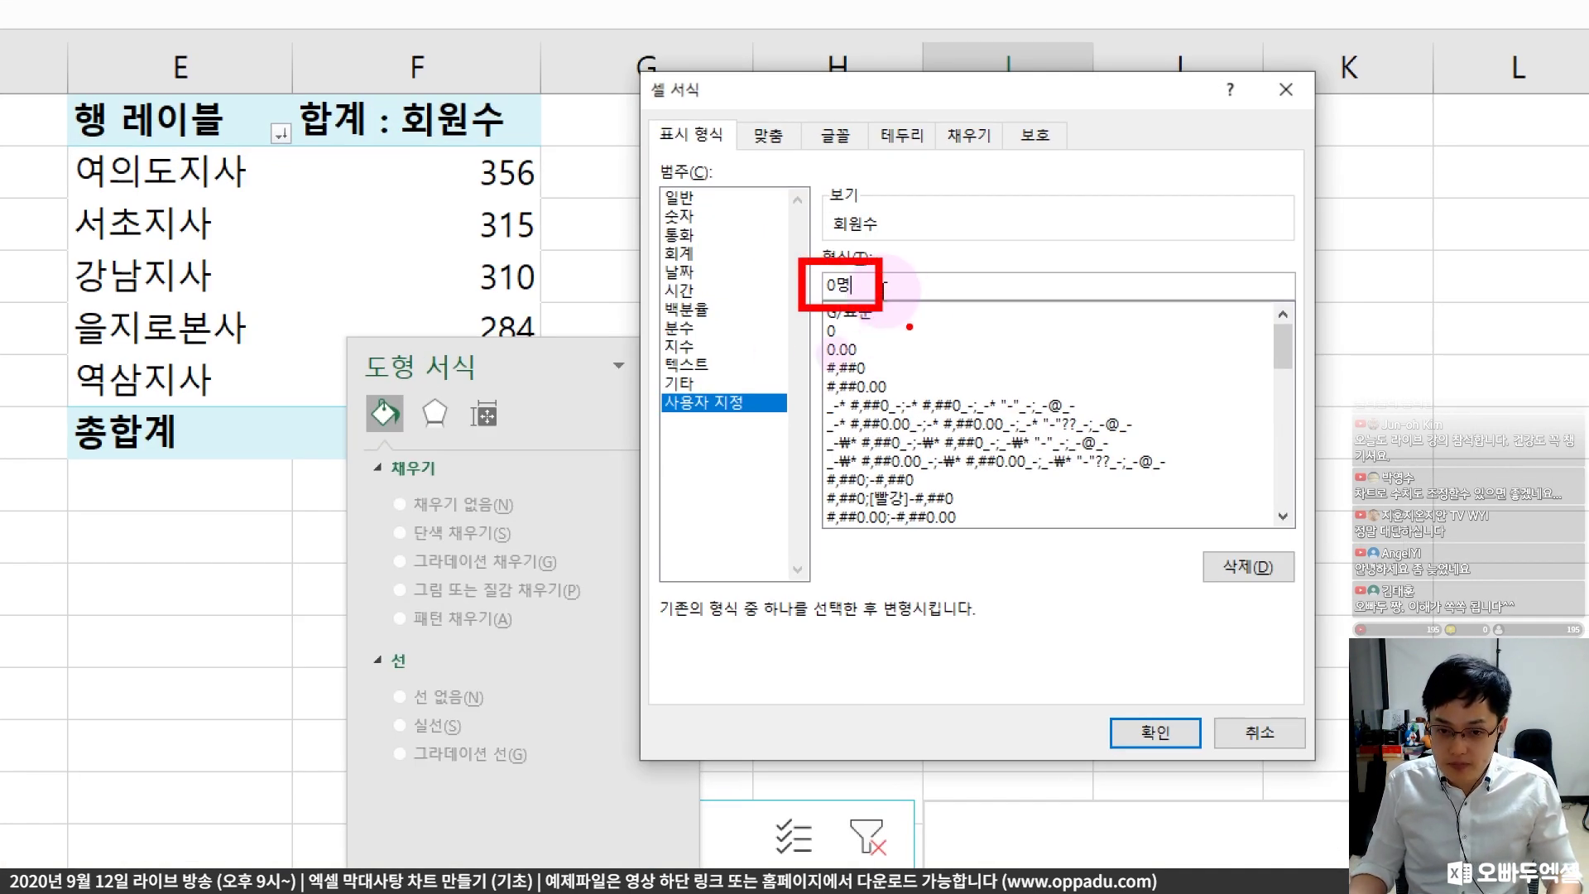
pyautogui.press('Escape')
pyautogui.click(1196, 741)
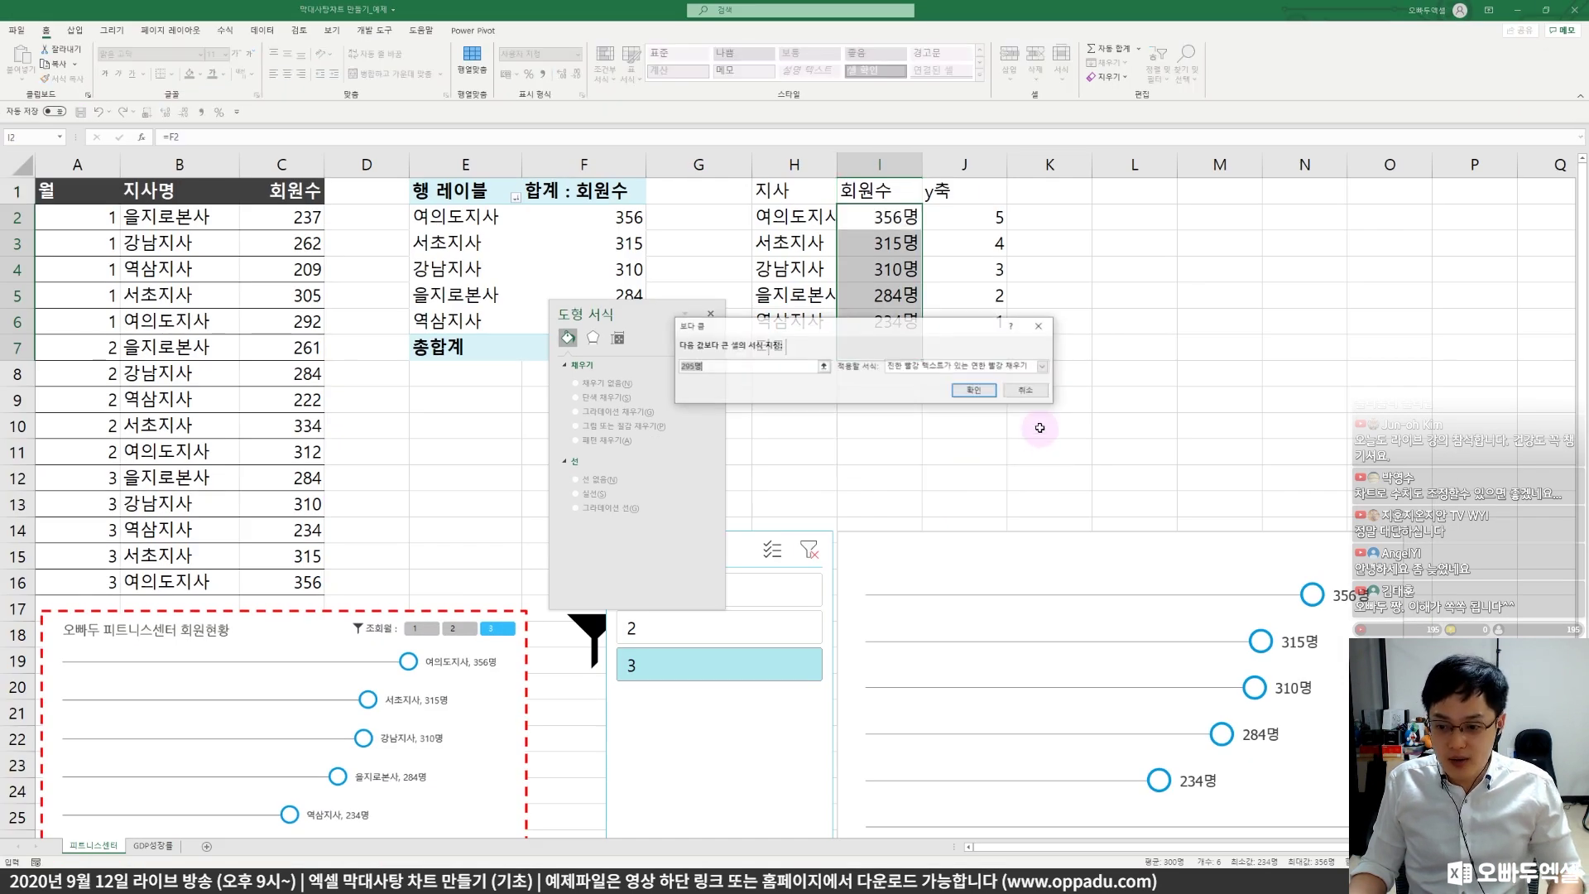
# - Check how the lollipop chart's data labels and horizontal axis display the member counts with the 명 unit
pyautogui.scroll(-2, 1399, 480)
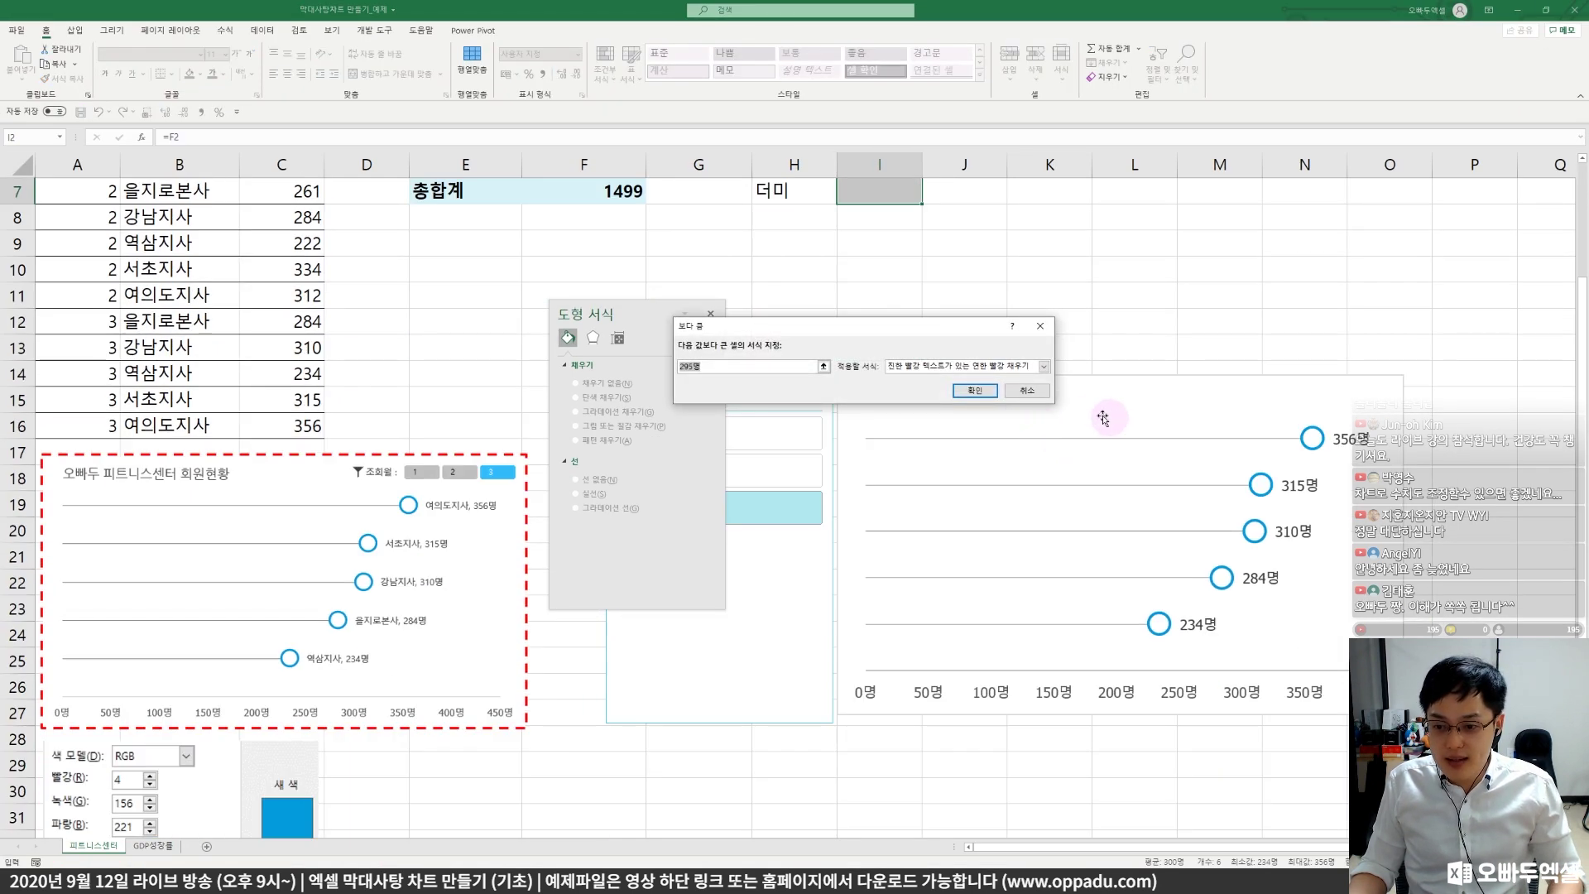
pyautogui.scroll(2, 1223, 440)
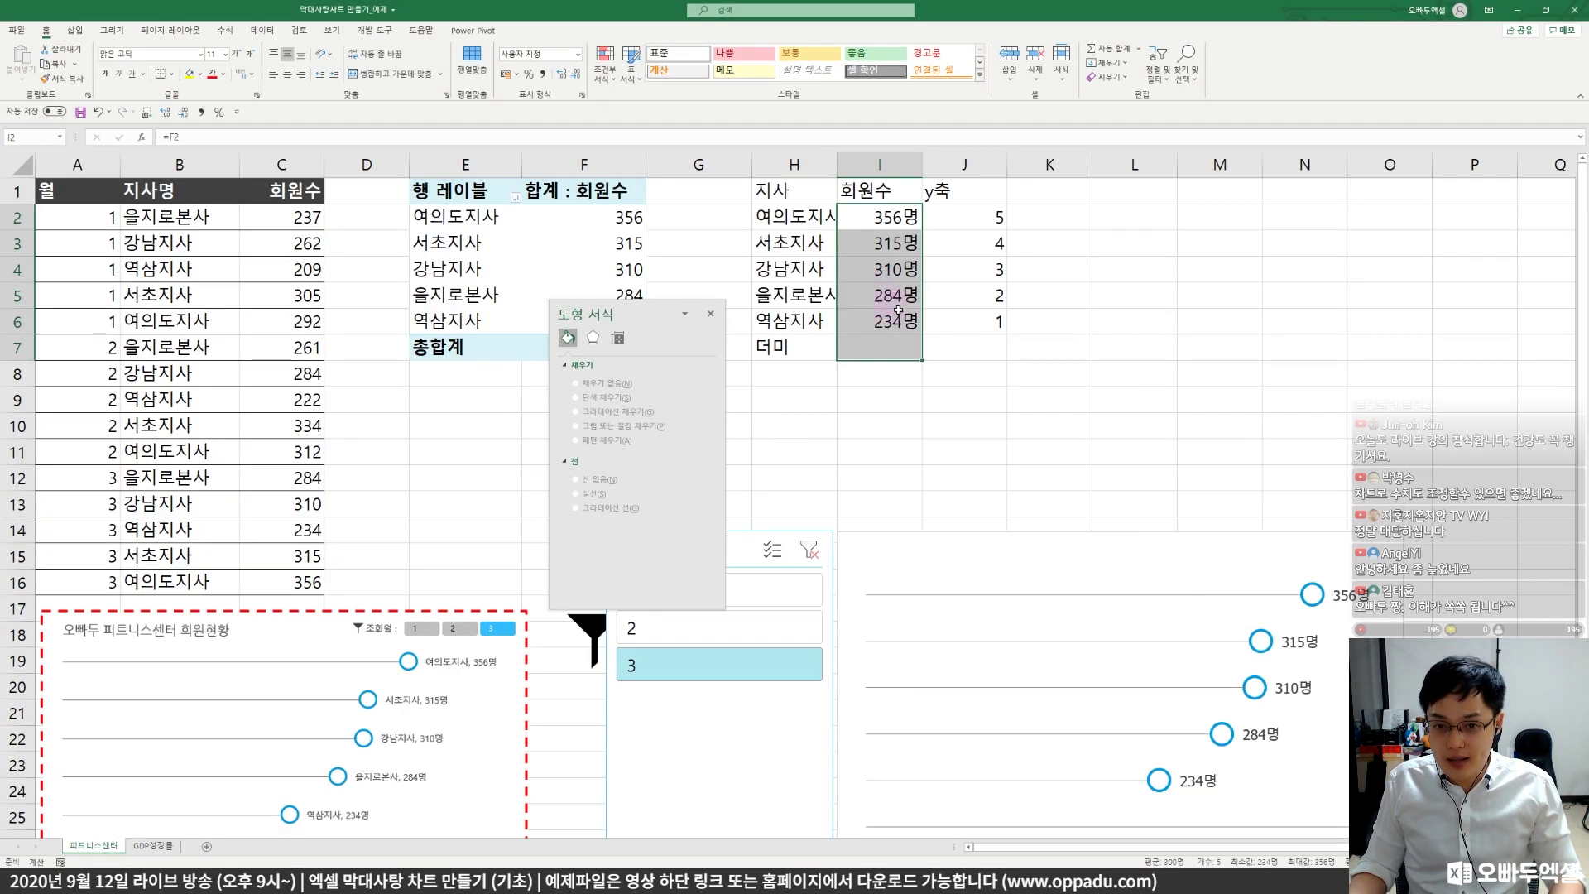
pyautogui.scroll(-1, 1233, 520)
pyautogui.scroll(-1, 1233, 520)
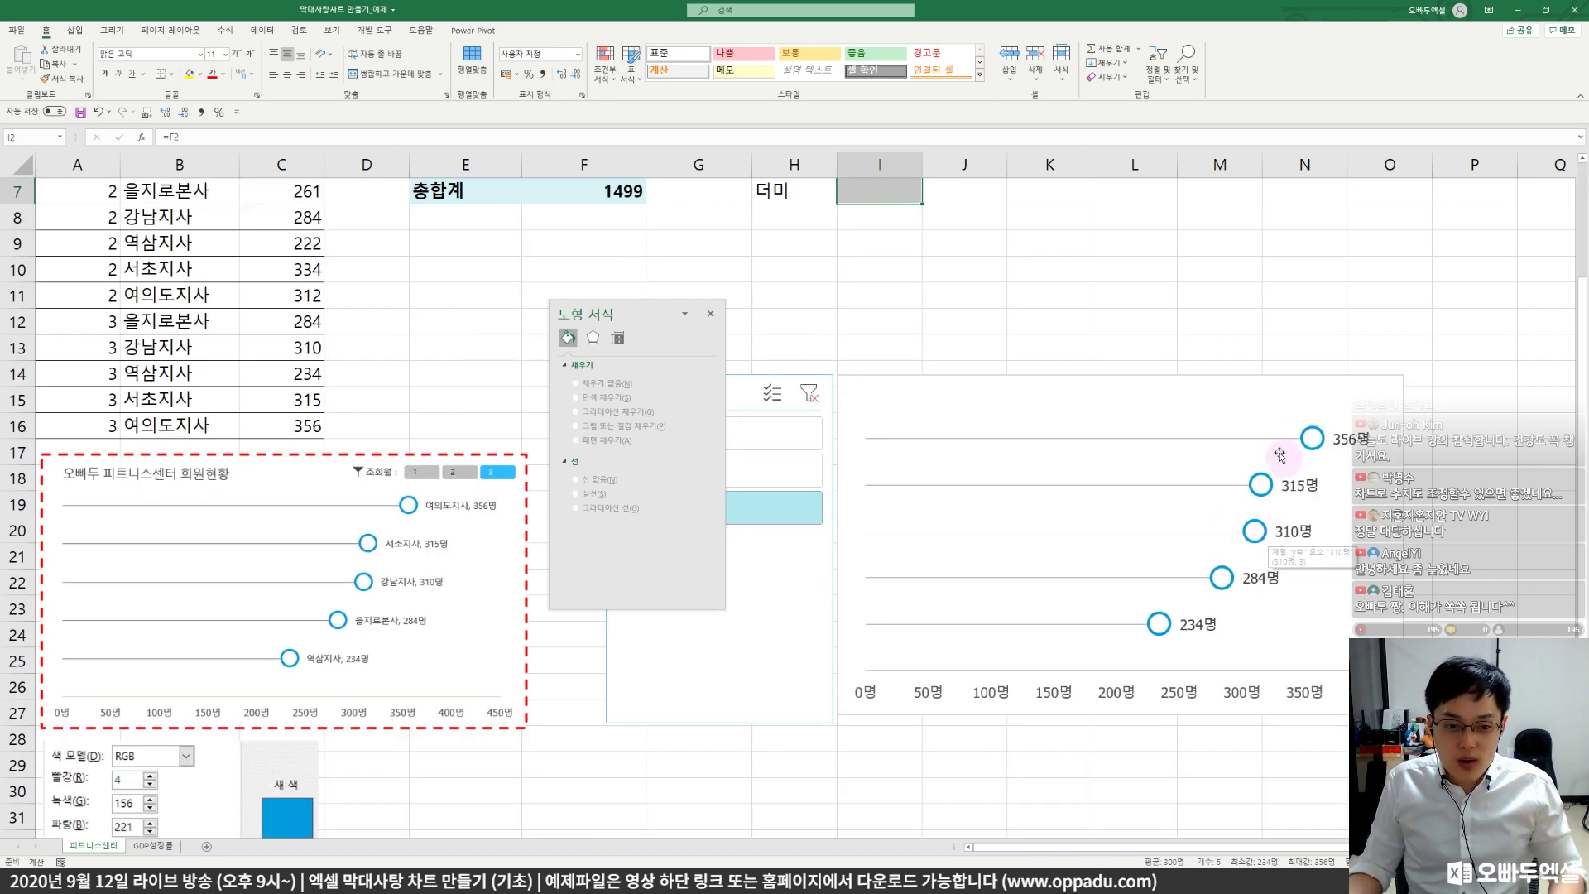
pyautogui.moveTo(1112, 400); pyautogui.dragTo(1424, 716)
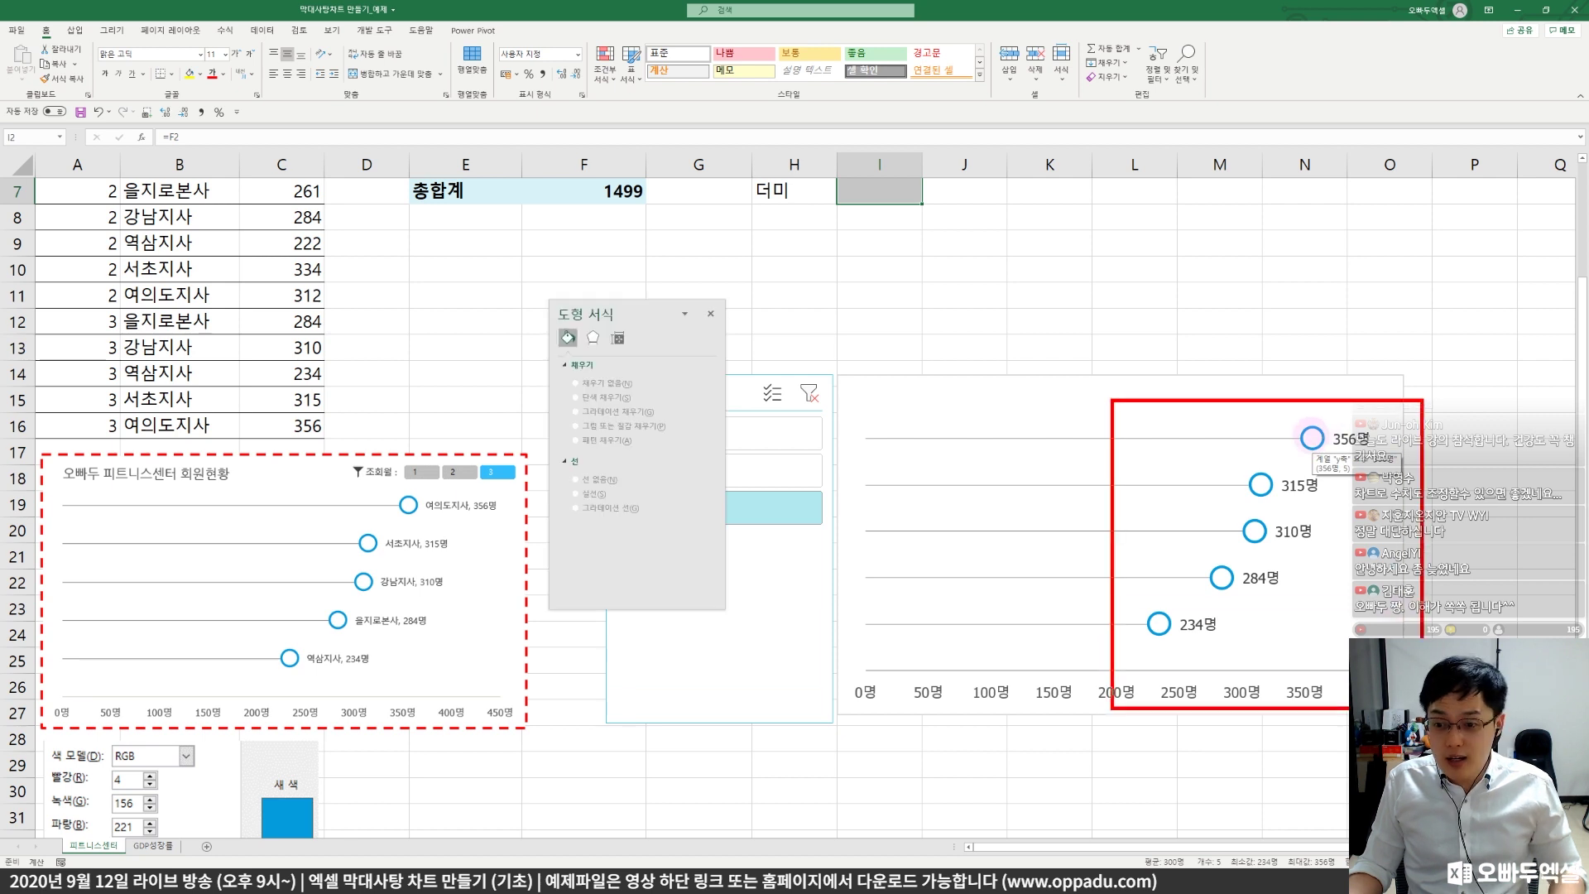
pyautogui.moveTo(1307, 421); pyautogui.dragTo(1329, 406)
pyautogui.moveTo(1244, 445)
pyautogui.mouseDown()
pyautogui.moveTo(1272, 454)
pyautogui.moveTo(1249, 527)
pyautogui.moveTo(1267, 501)
pyautogui.mouseUp()
pyautogui.moveTo(1220, 540)
pyautogui.mouseDown()
pyautogui.moveTo(1223, 554)
pyautogui.moveTo(1242, 535)
pyautogui.mouseUp()
pyautogui.moveTo(1182, 586); pyautogui.dragTo(1181, 607)
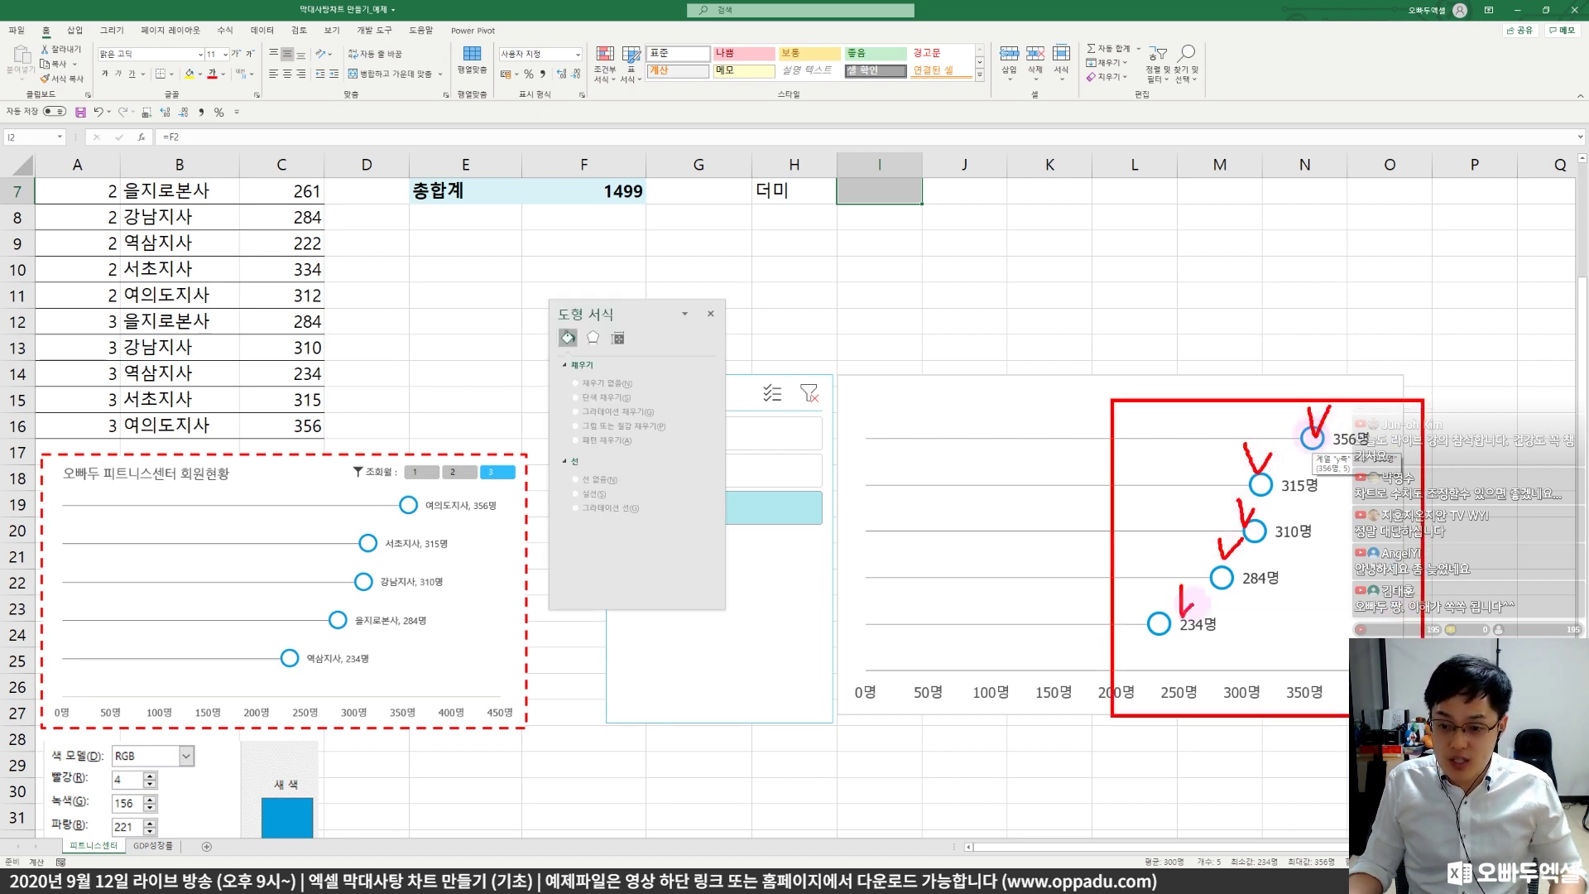
pyautogui.press('Escape')
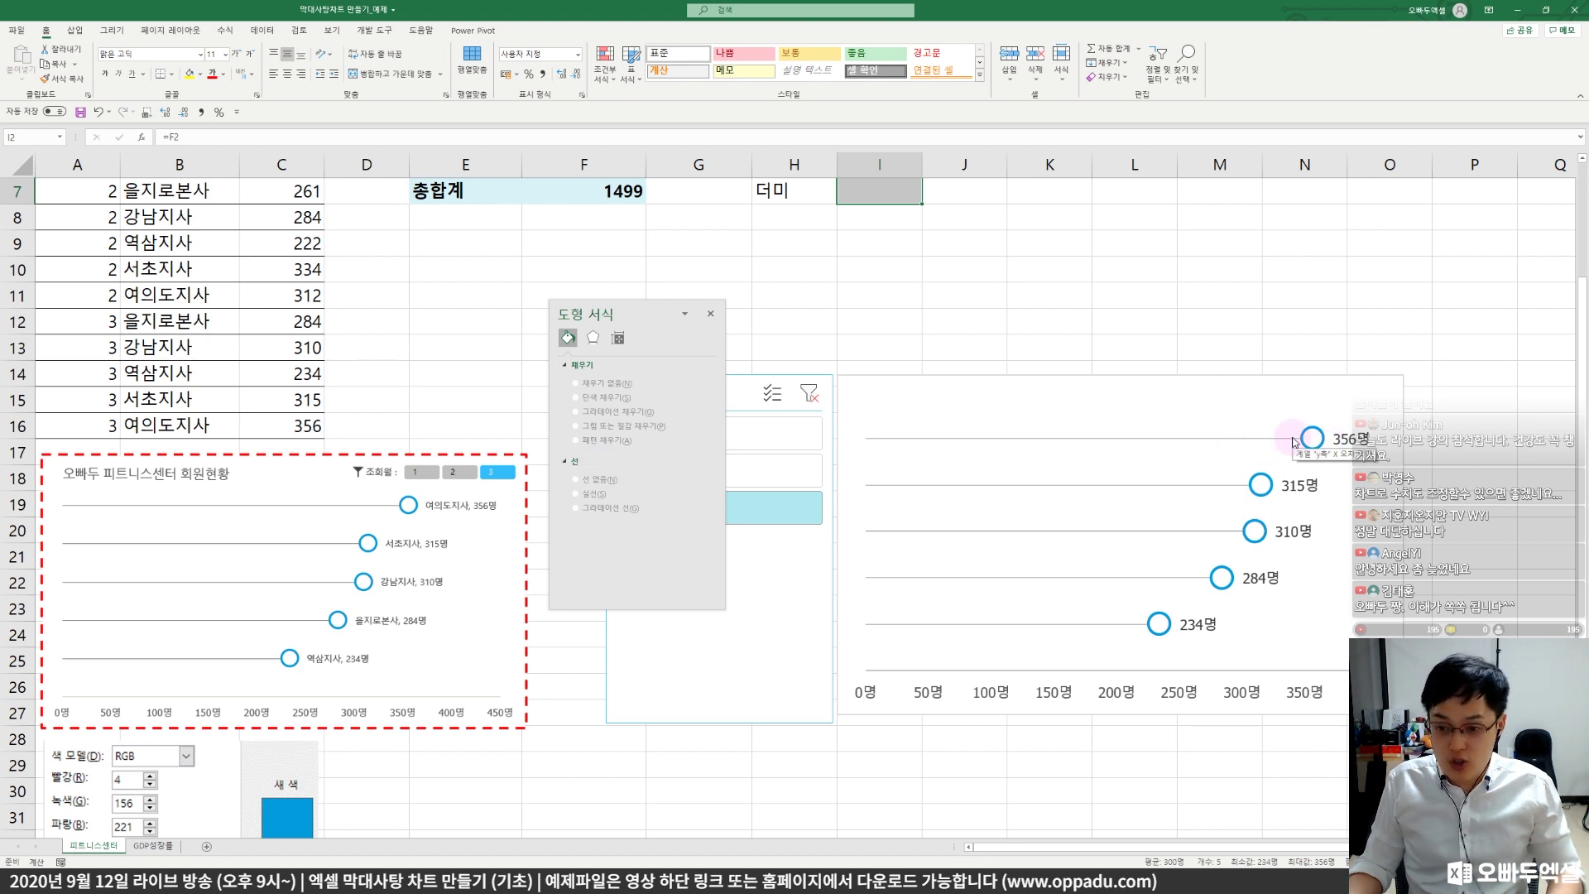
# - Enable the cell value option (셀 값) for the scatter series' data labels and bring the helper table into reach for the range selection
pyautogui.rightClick(1359, 438)
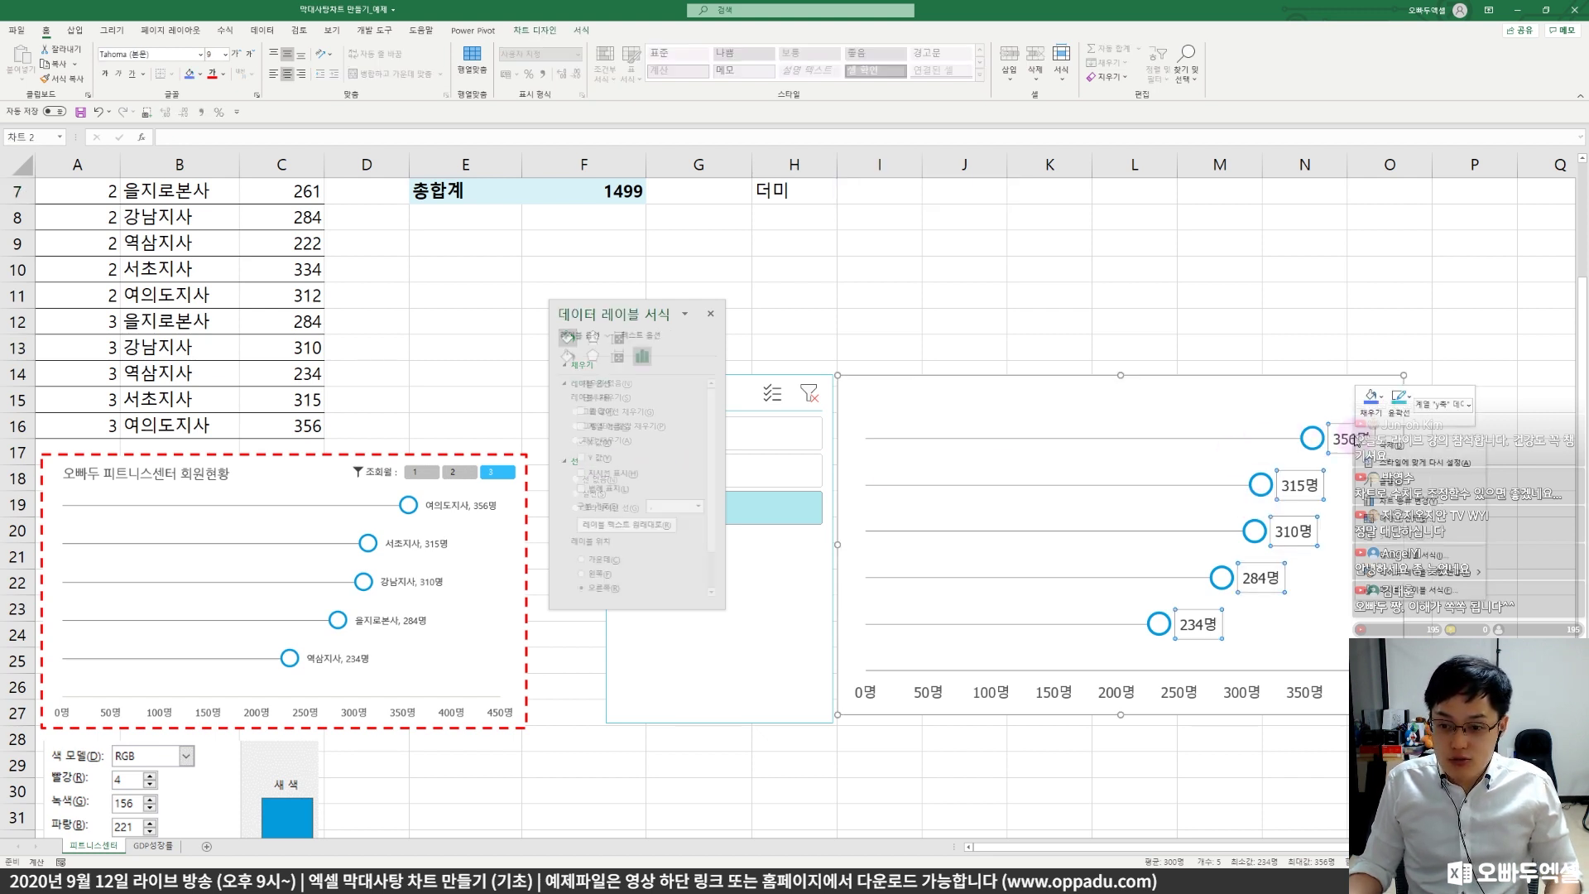
pyautogui.click(1417, 591)
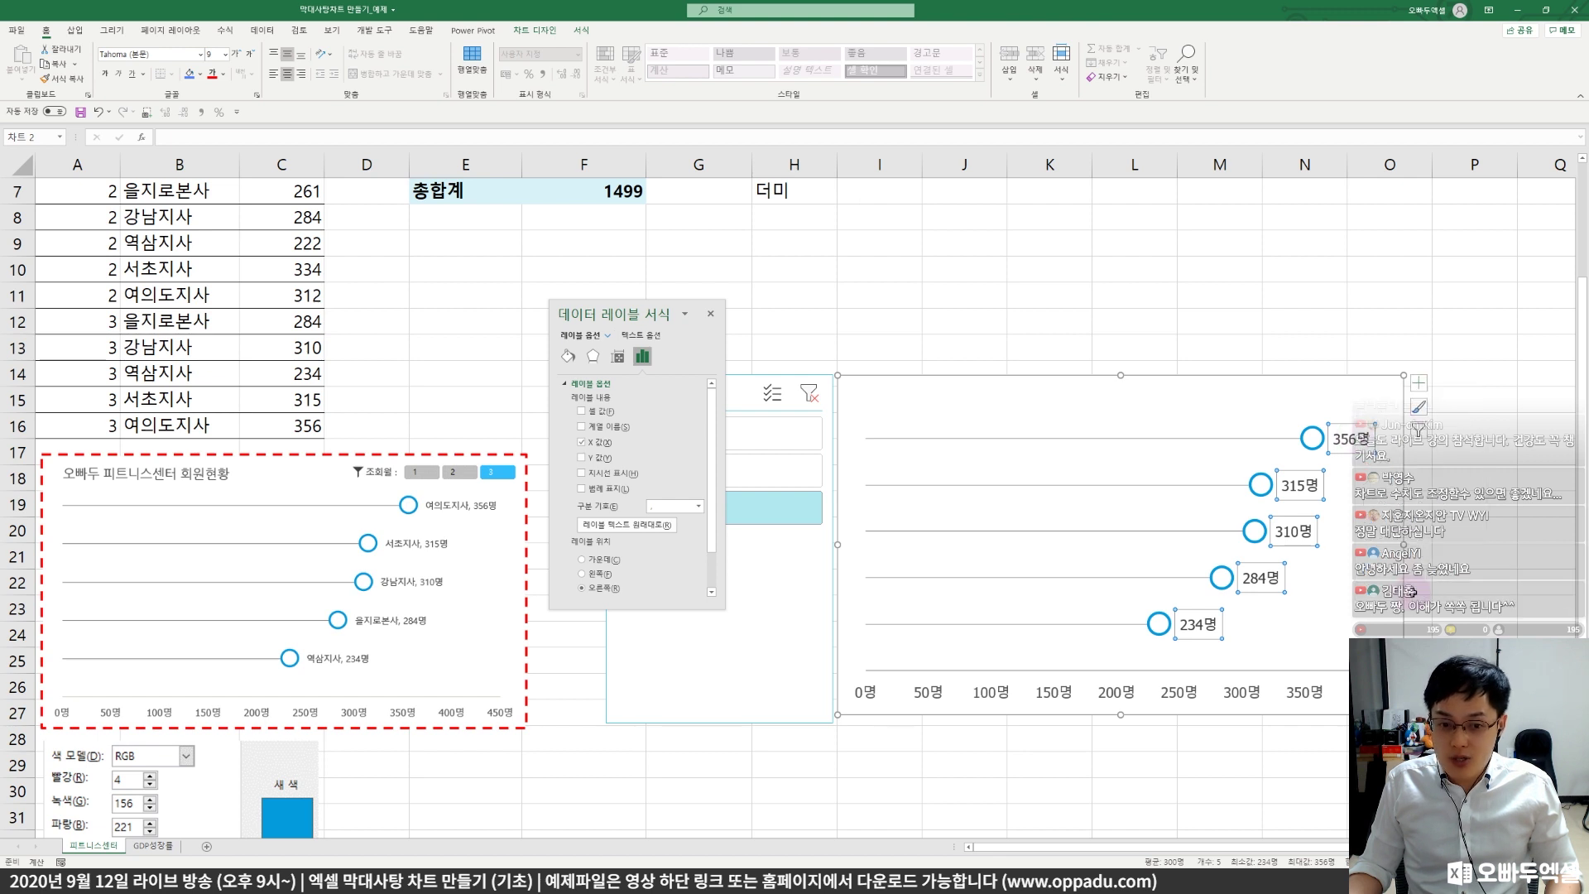
pyautogui.moveTo(636, 310); pyautogui.dragTo(713, 322)
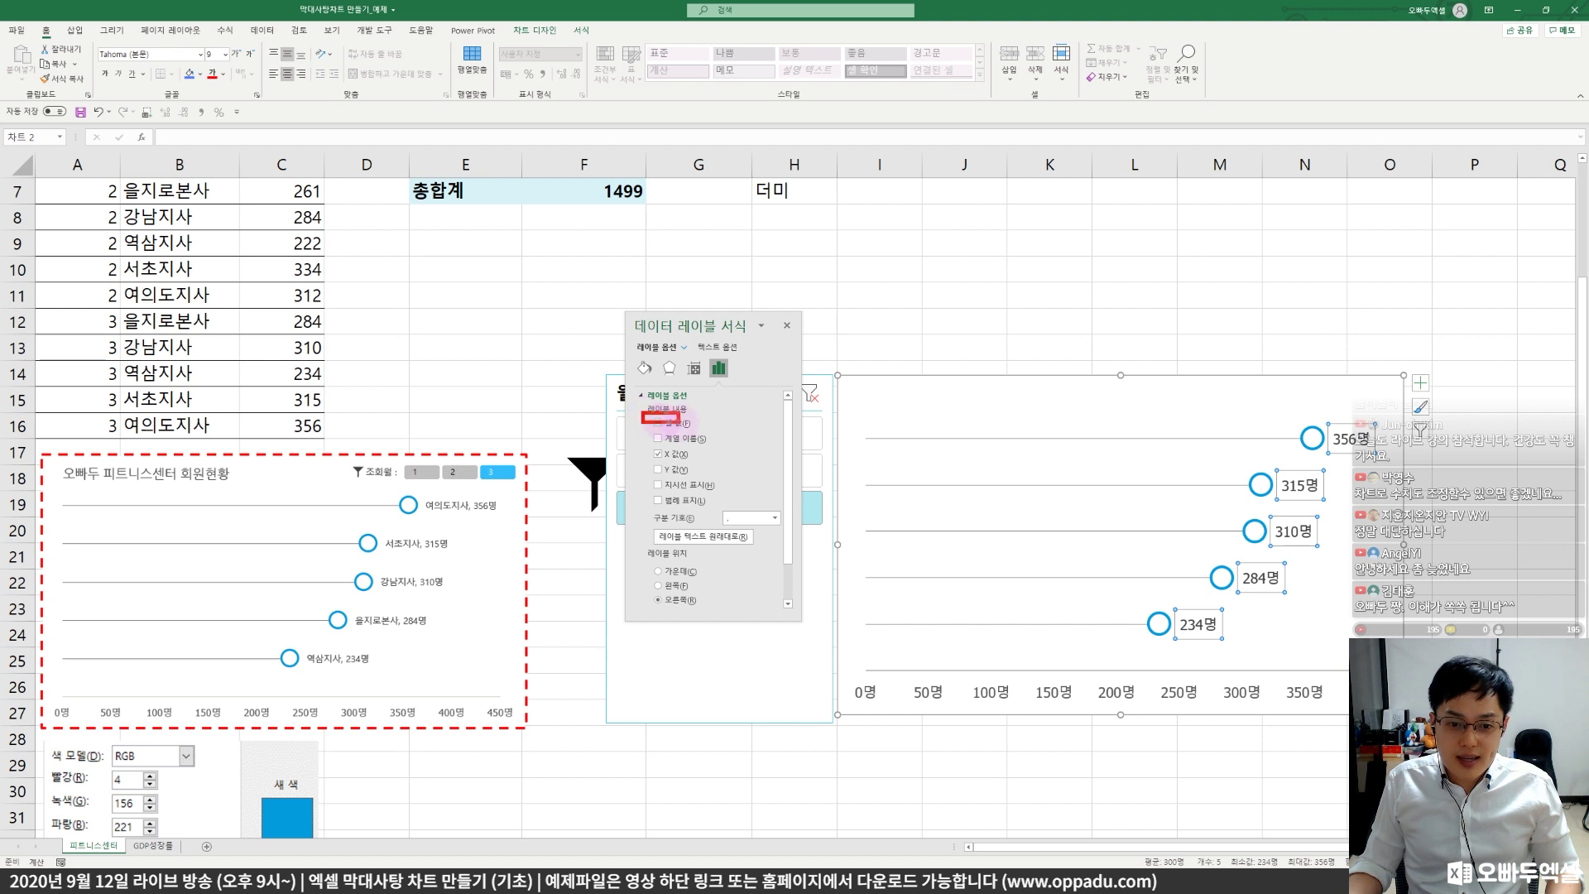
pyautogui.moveTo(681, 423); pyautogui.dragTo(702, 430)
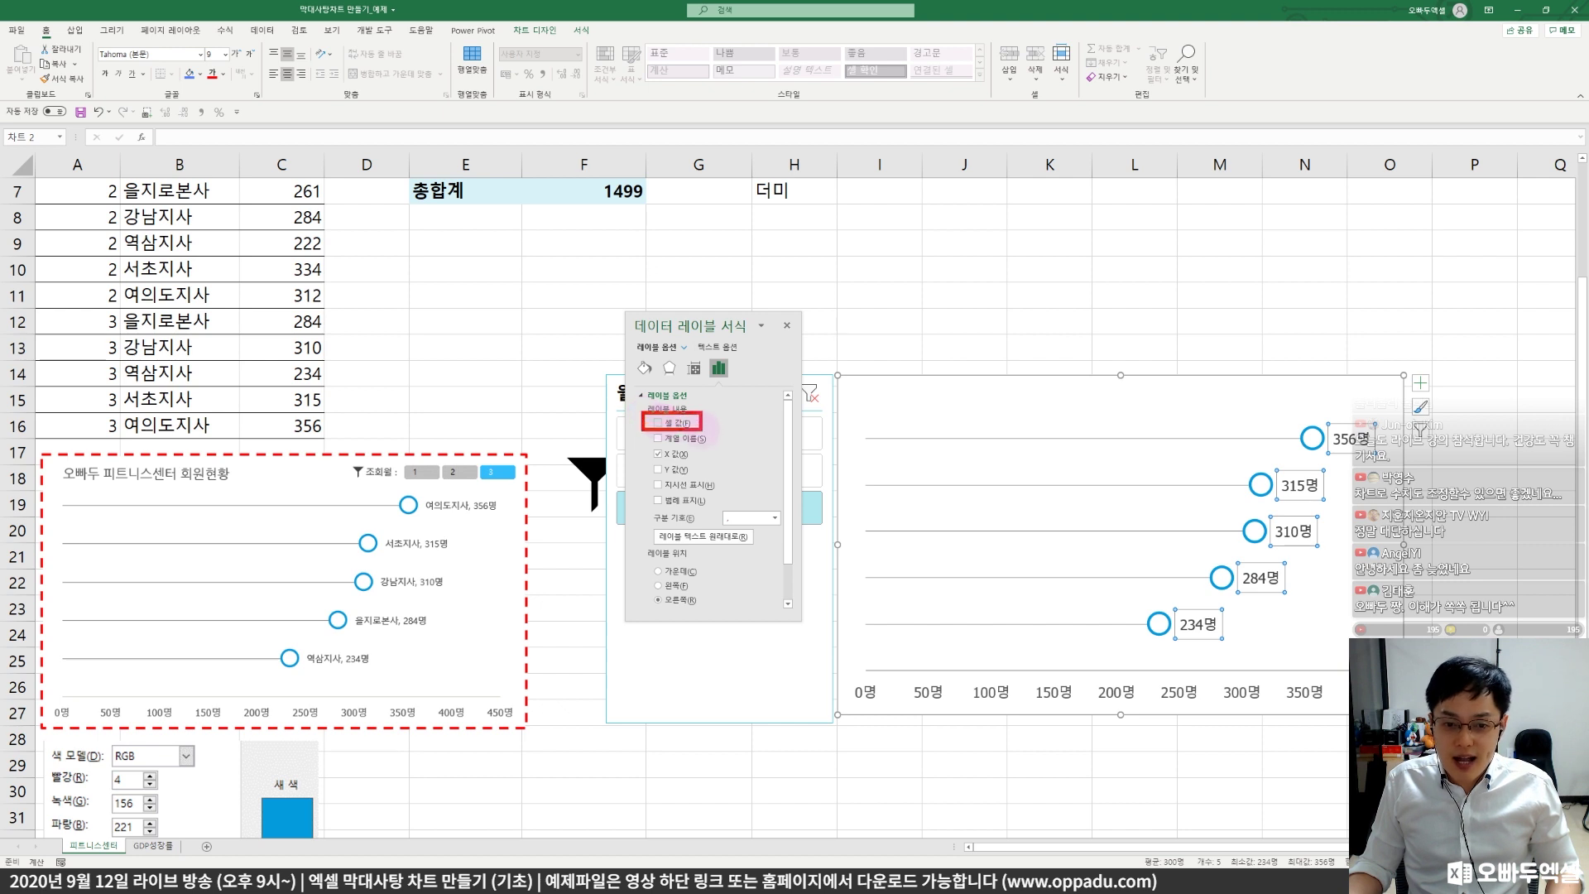
pyautogui.click(684, 425)
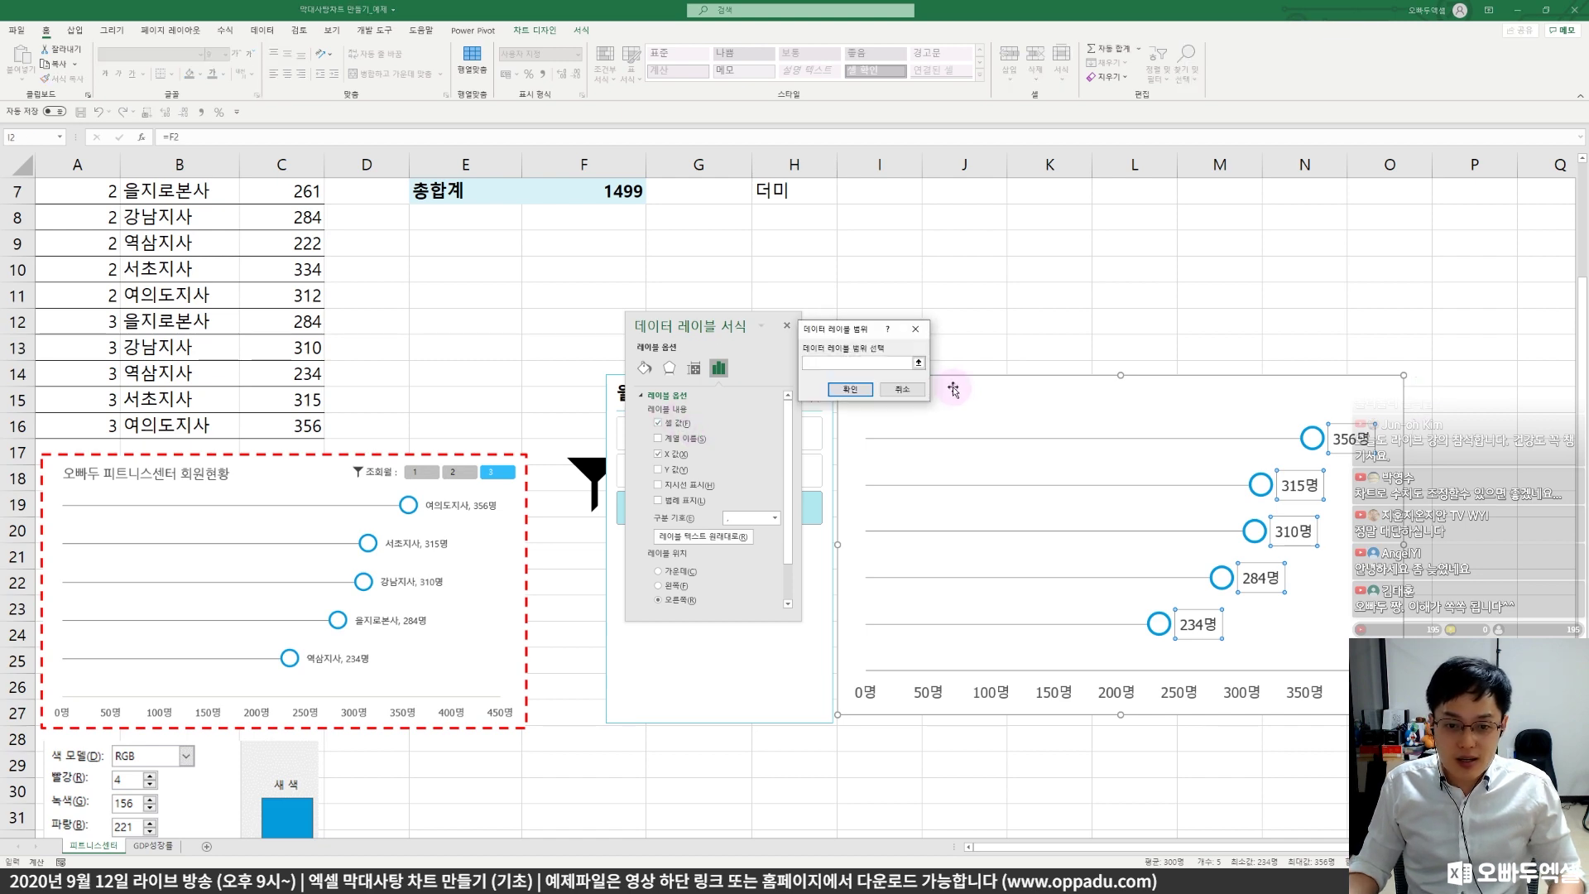
pyautogui.scroll(2, 1027, 390)
pyautogui.moveTo(862, 332); pyautogui.dragTo(761, 400)
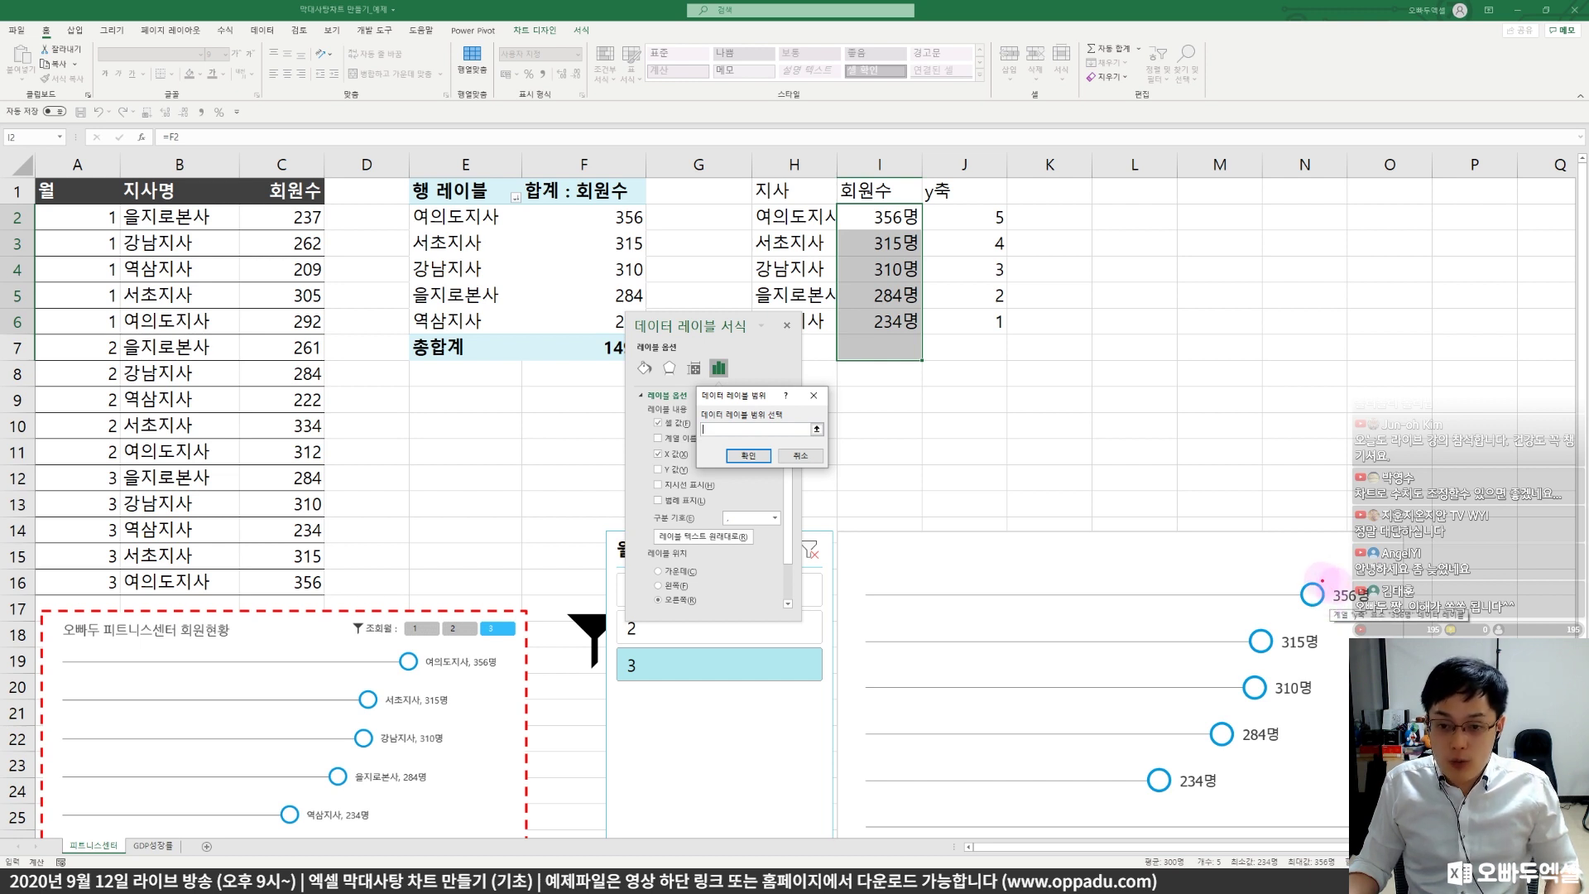
pyautogui.moveTo(1322, 582); pyautogui.dragTo(1384, 612)
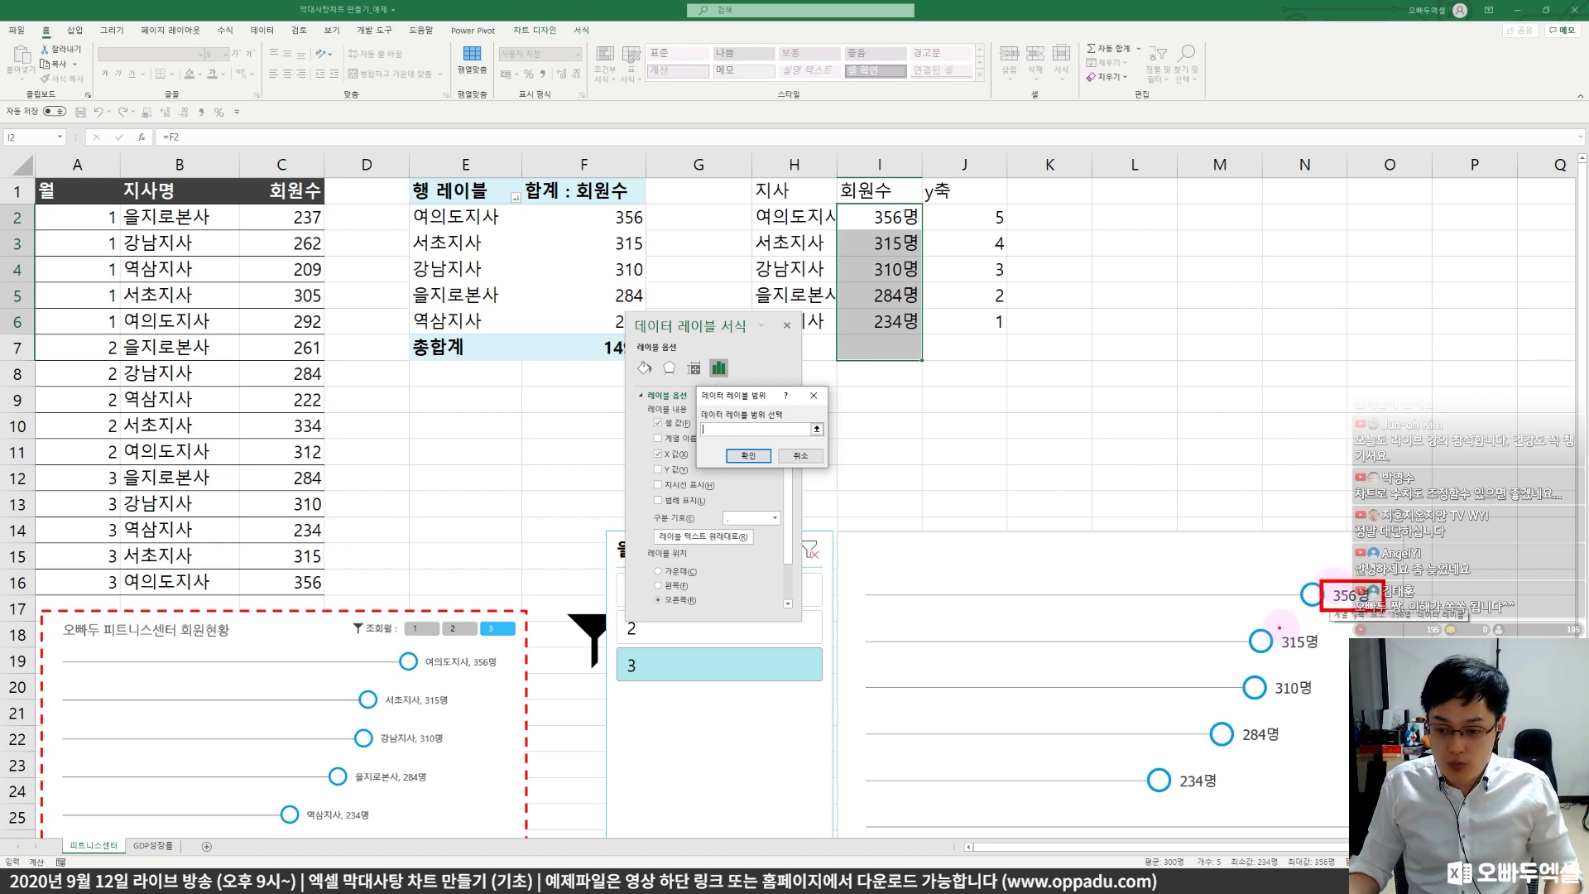
pyautogui.moveTo(1272, 626)
pyautogui.mouseDown()
pyautogui.moveTo(1325, 655)
pyautogui.moveTo(1319, 703)
pyautogui.mouseUp()
pyautogui.moveTo(1252, 626); pyautogui.dragTo(1283, 613)
pyautogui.moveTo(1250, 666); pyautogui.dragTo(1276, 664)
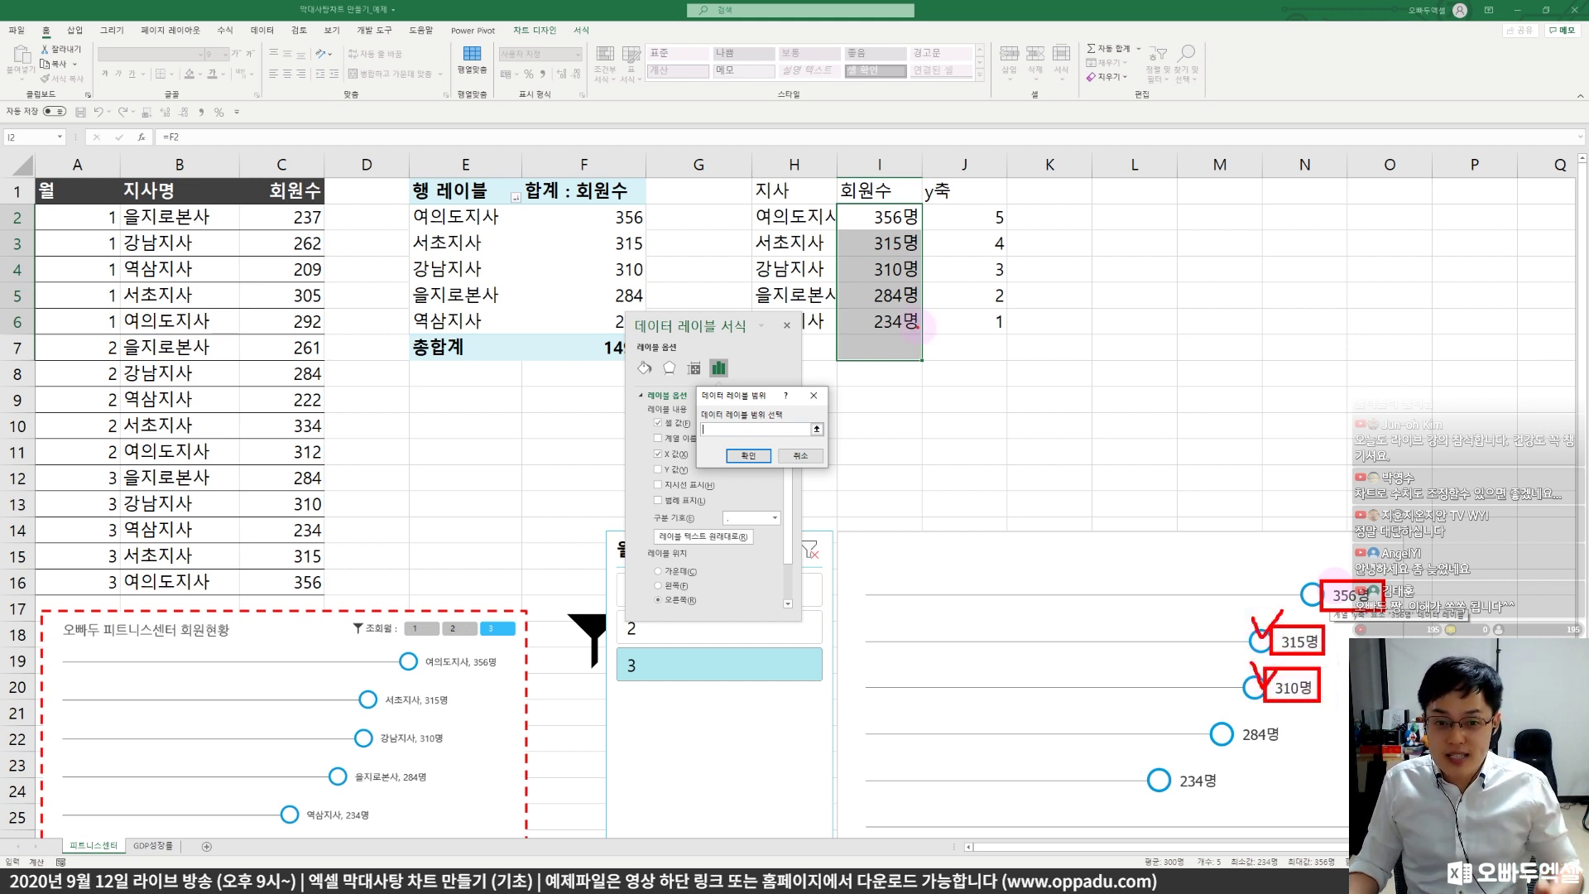
pyautogui.press('e')
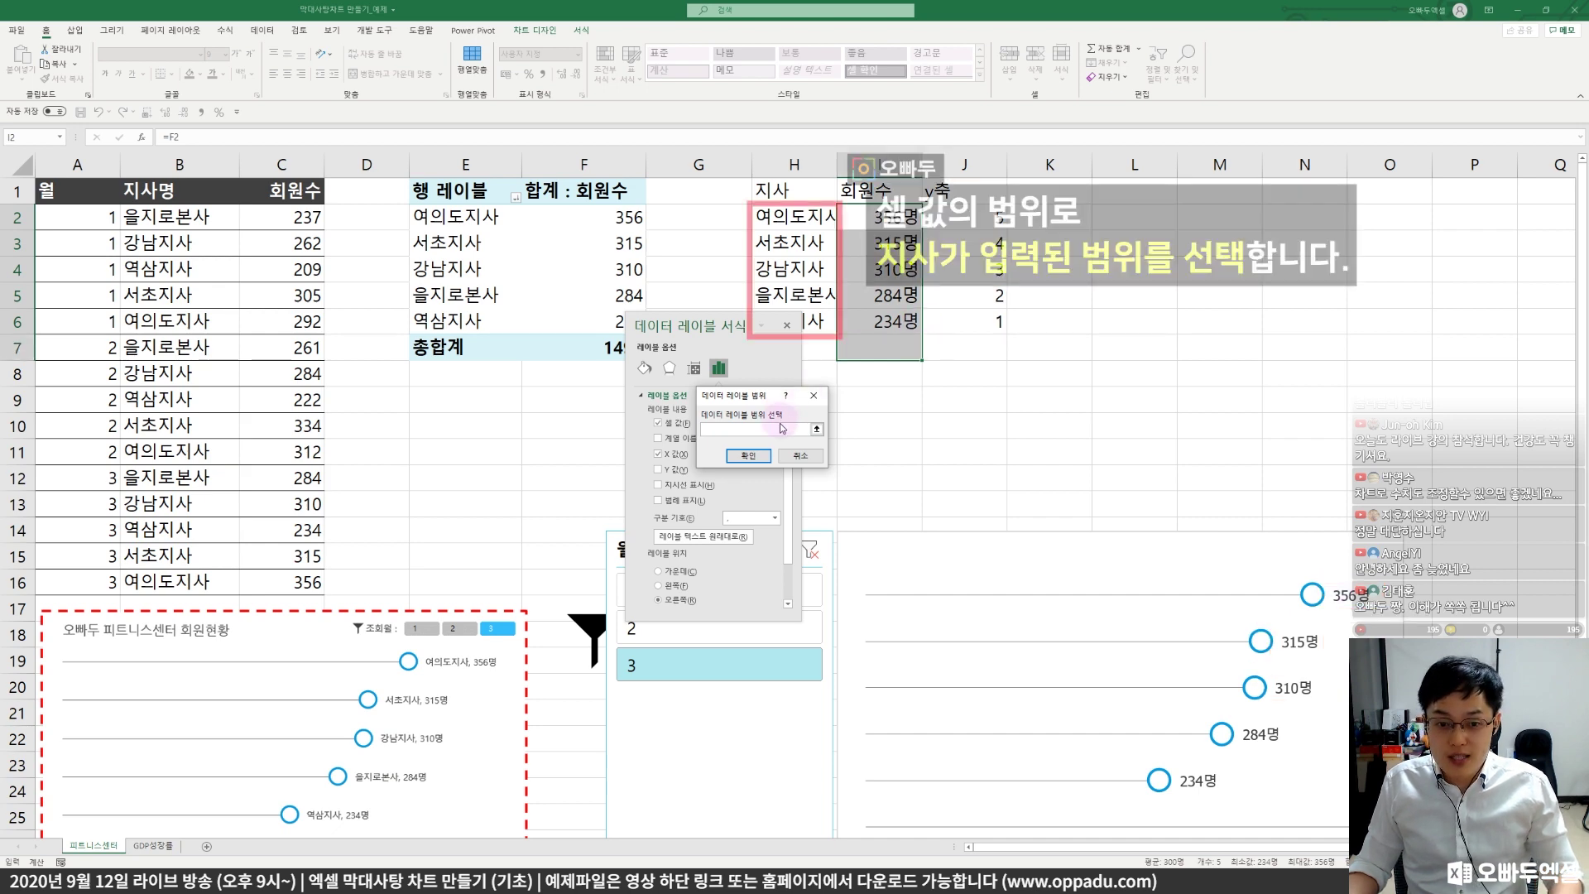
# - Use the branch names in H2:H6 as the data label range, so the labels combine branch and member count
pyautogui.moveTo(798, 217); pyautogui.dragTo(815, 313)
pyautogui.moveTo(739, 329); pyautogui.dragTo(646, 340)
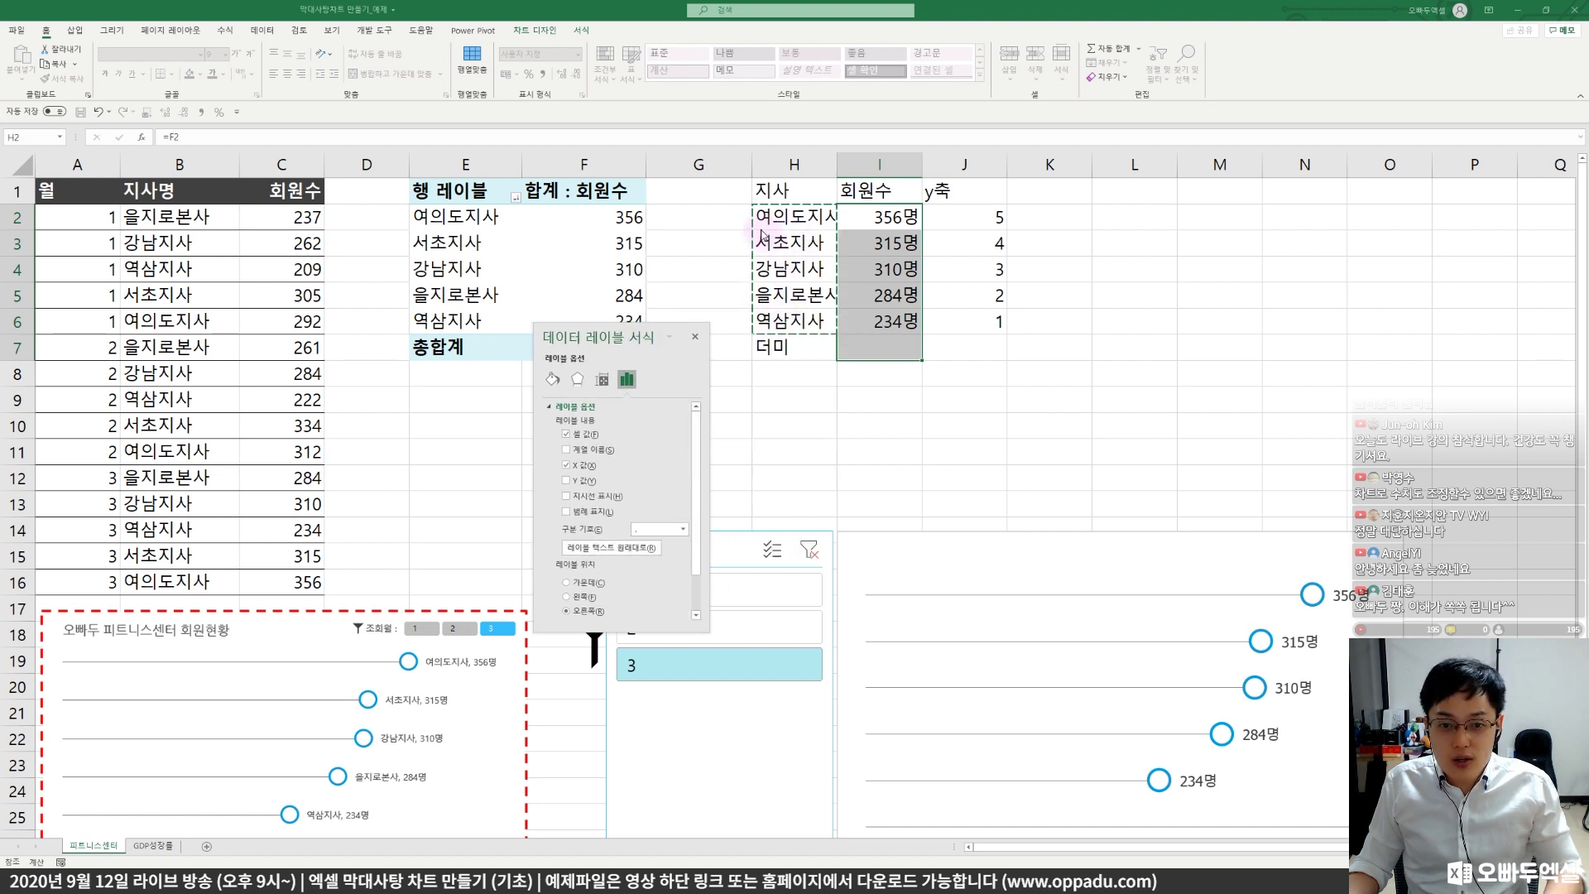
pyautogui.moveTo(749, 203); pyautogui.dragTo(835, 323)
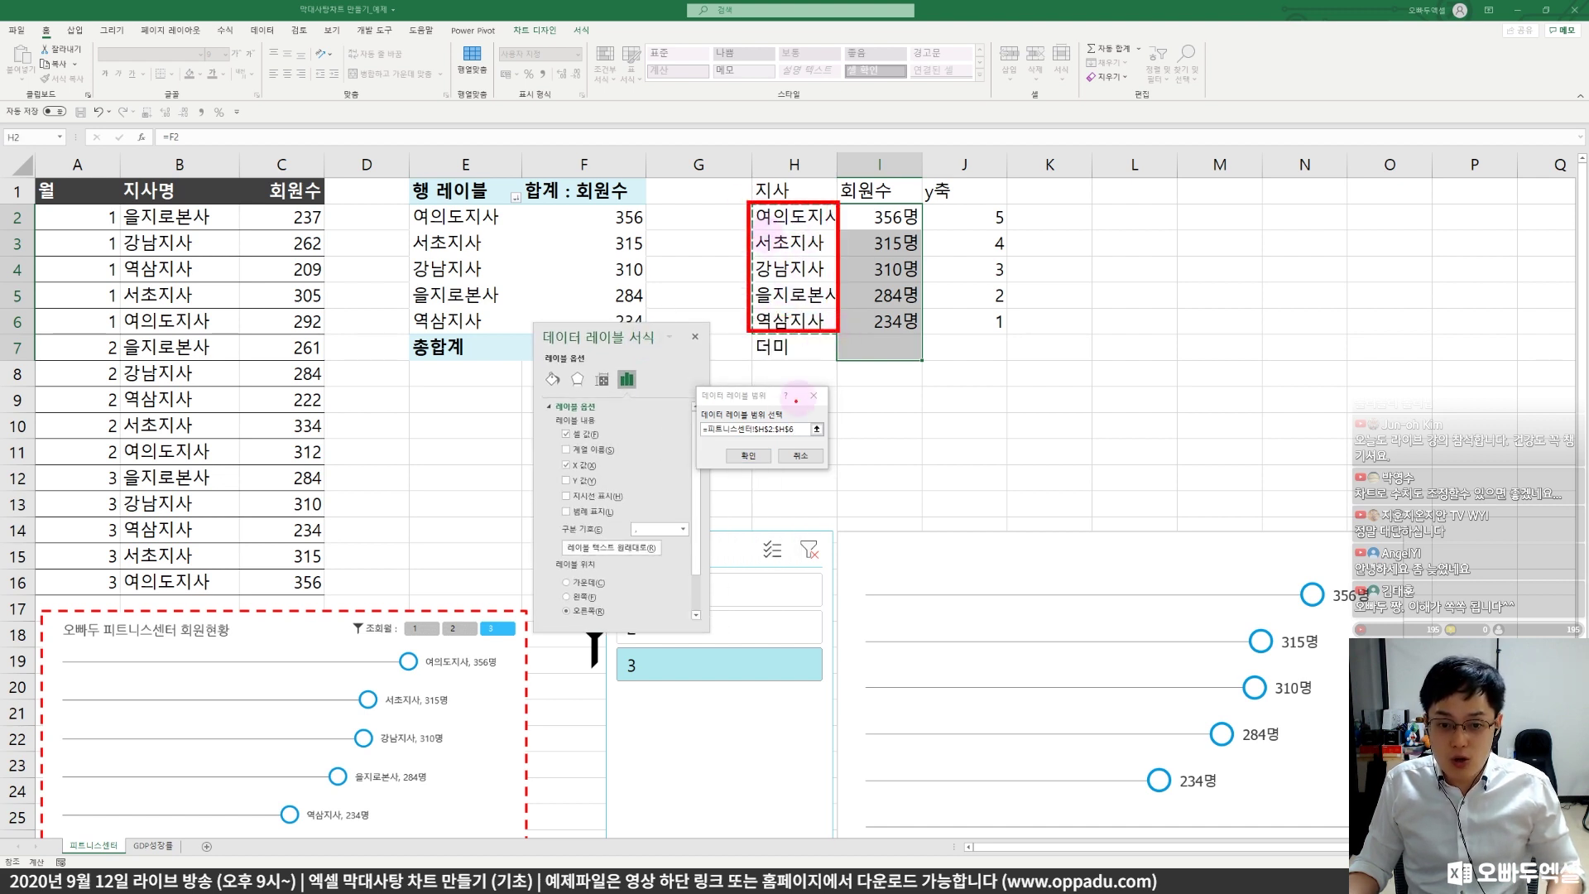
pyautogui.click(750, 456)
# - Reduce the chart's data label font size to 7 and deselect the chart
pyautogui.scroll(-2, 768, 452)
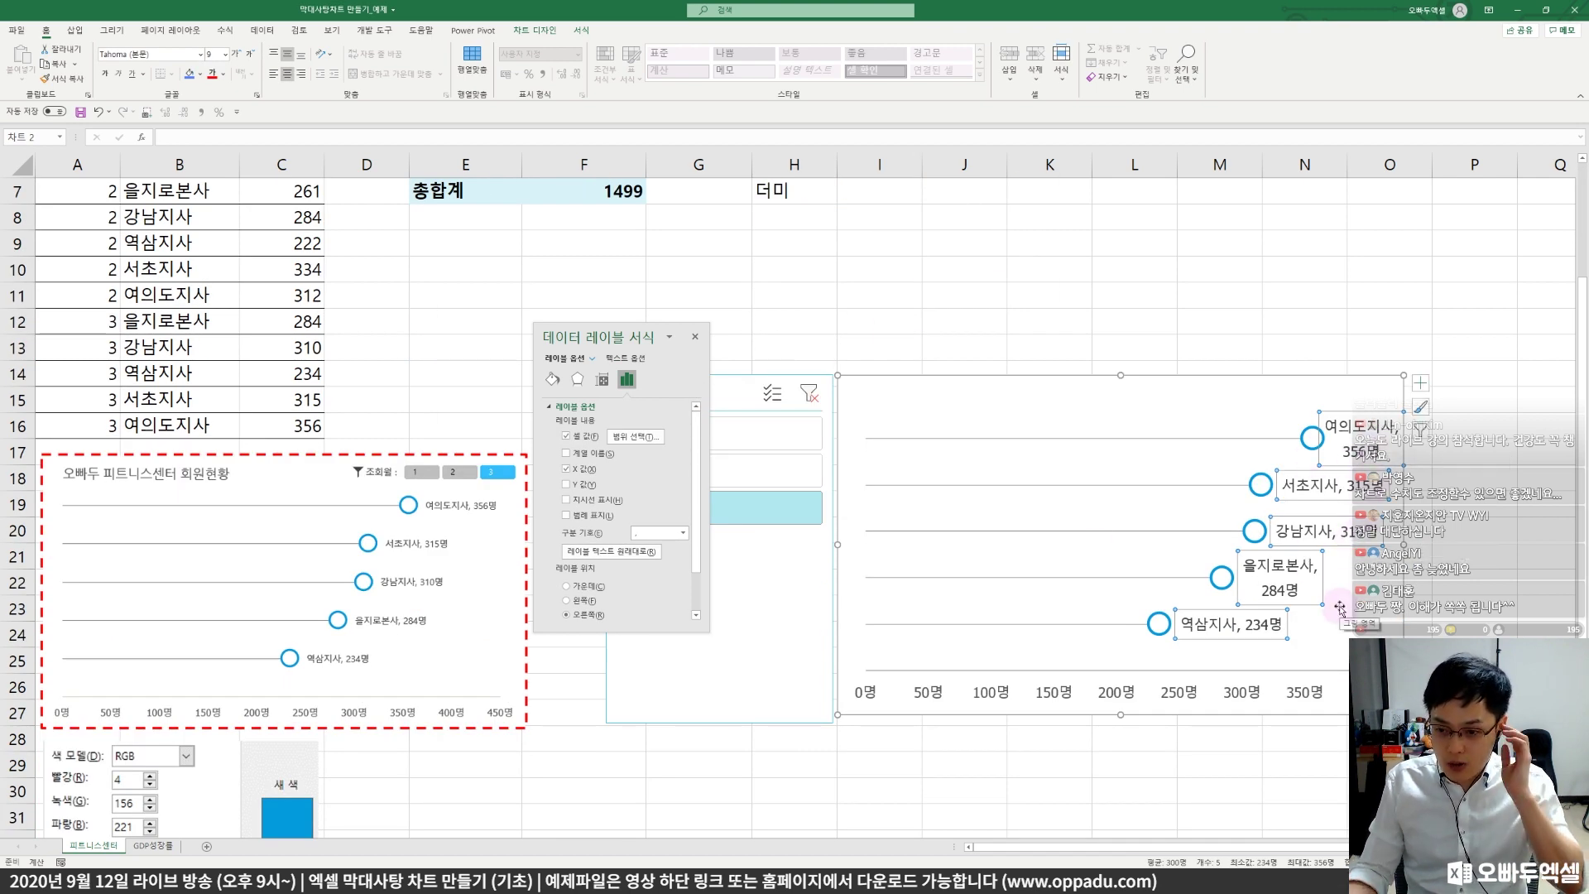
pyautogui.click(251, 56)
pyautogui.click(250, 55)
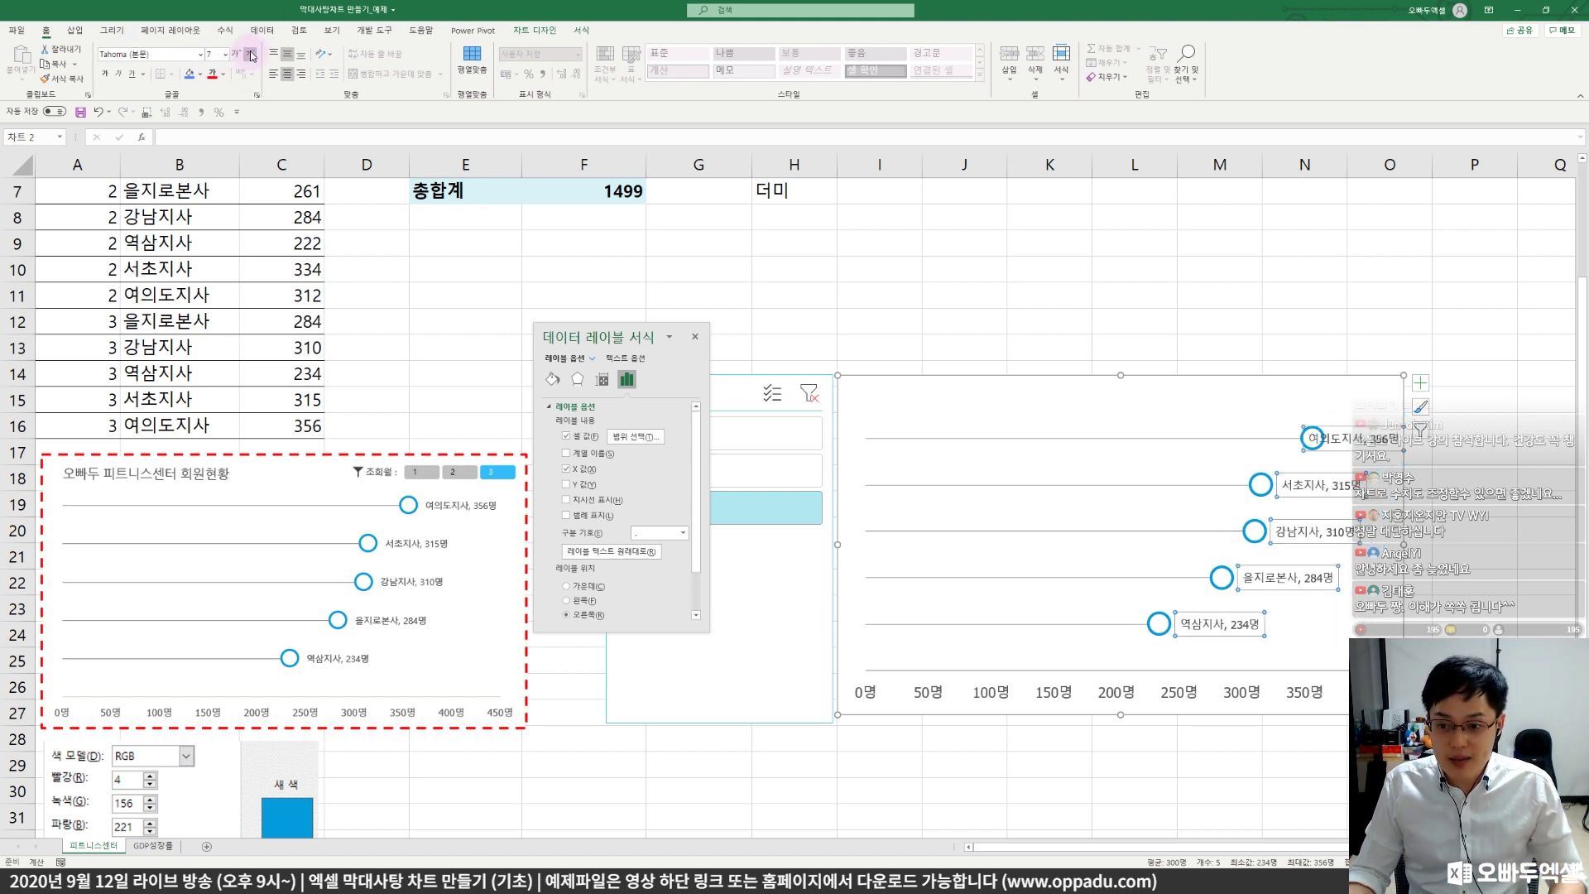
pyautogui.click(790, 269)
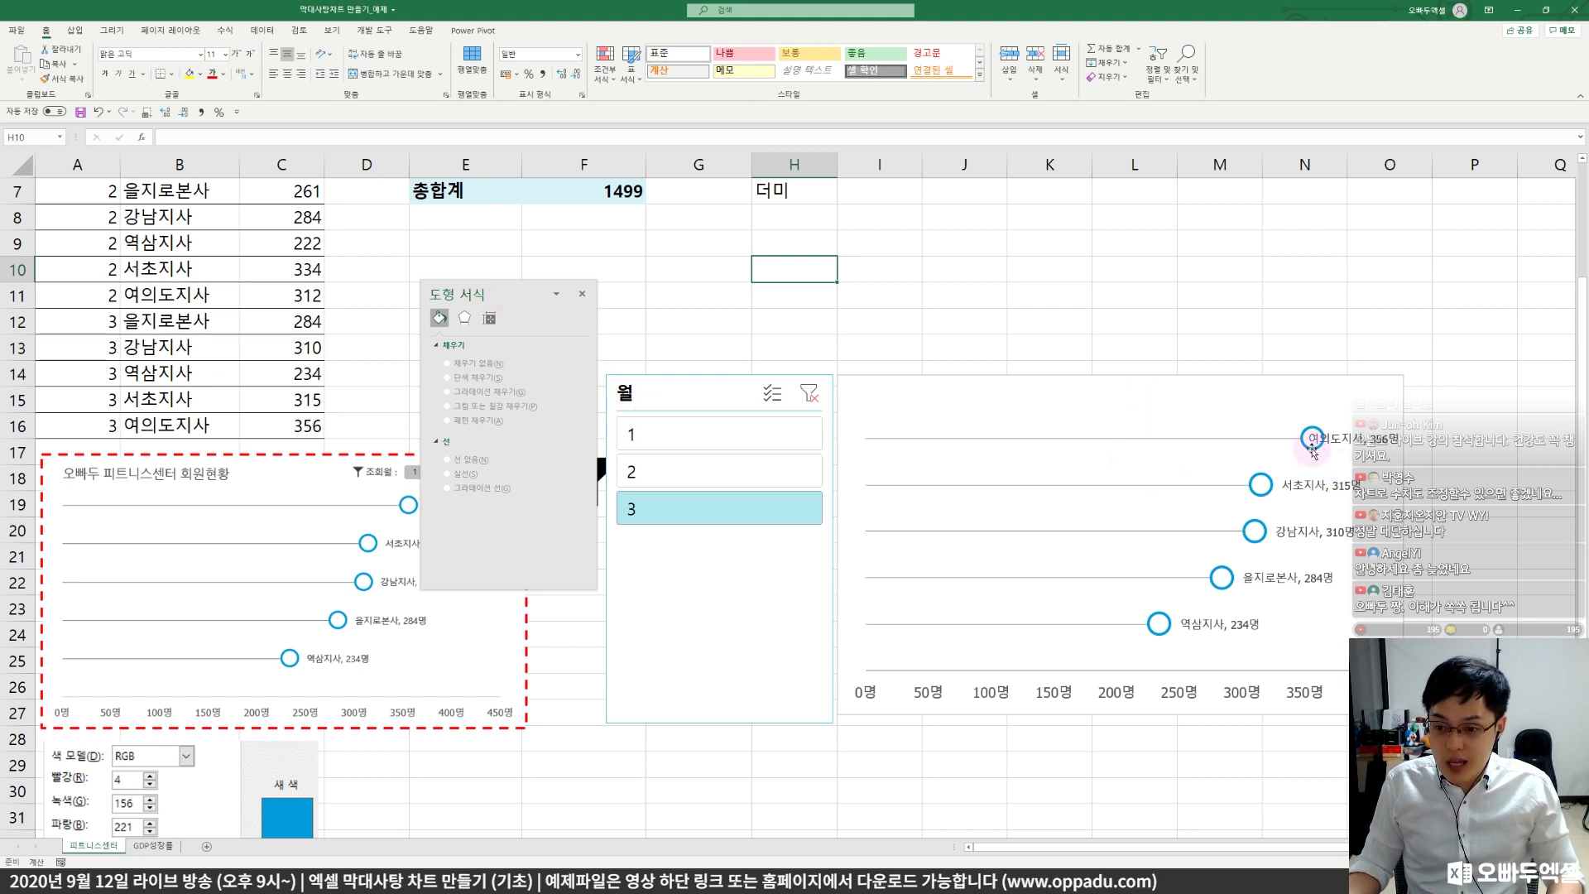
# - Test the chart with the 월 slicer by switching to months 1 and 2 and back to 3
pyautogui.click(725, 437)
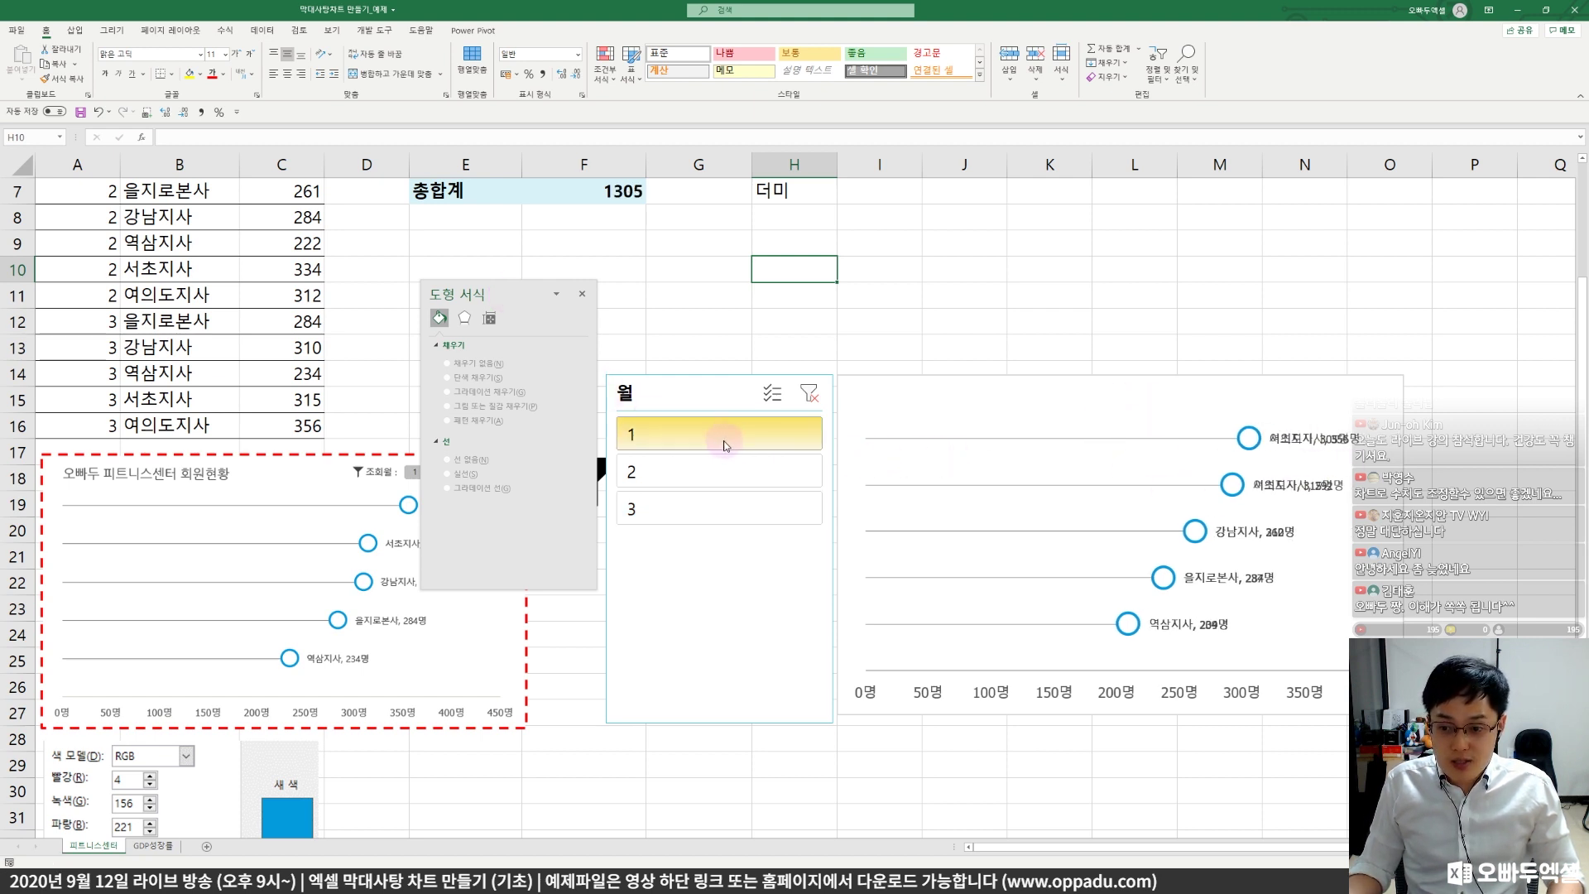
pyautogui.click(727, 474)
pyautogui.click(724, 506)
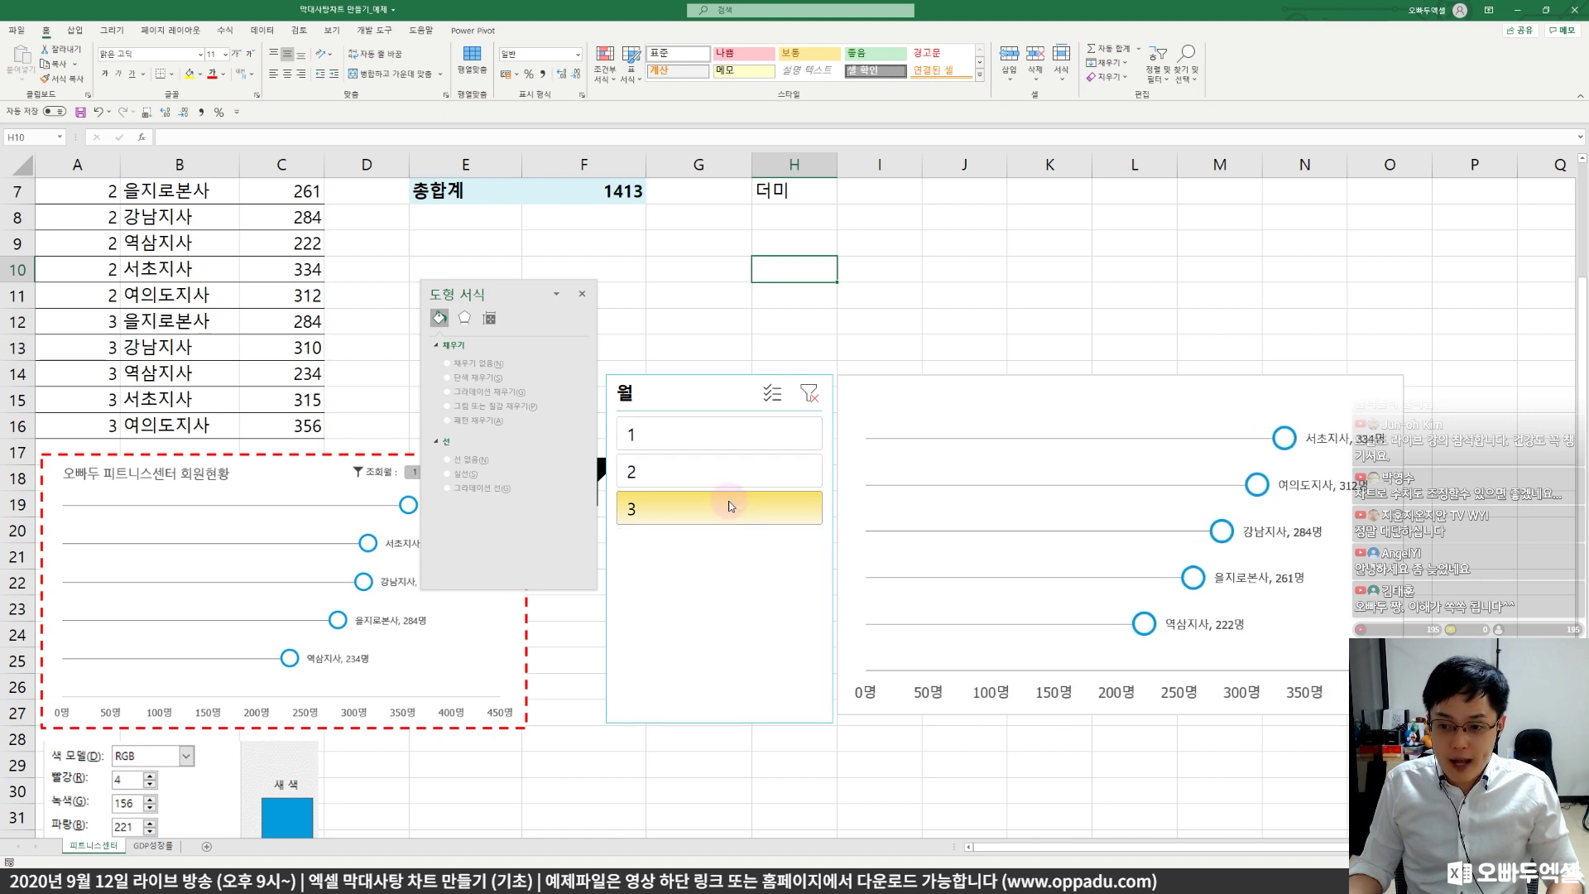
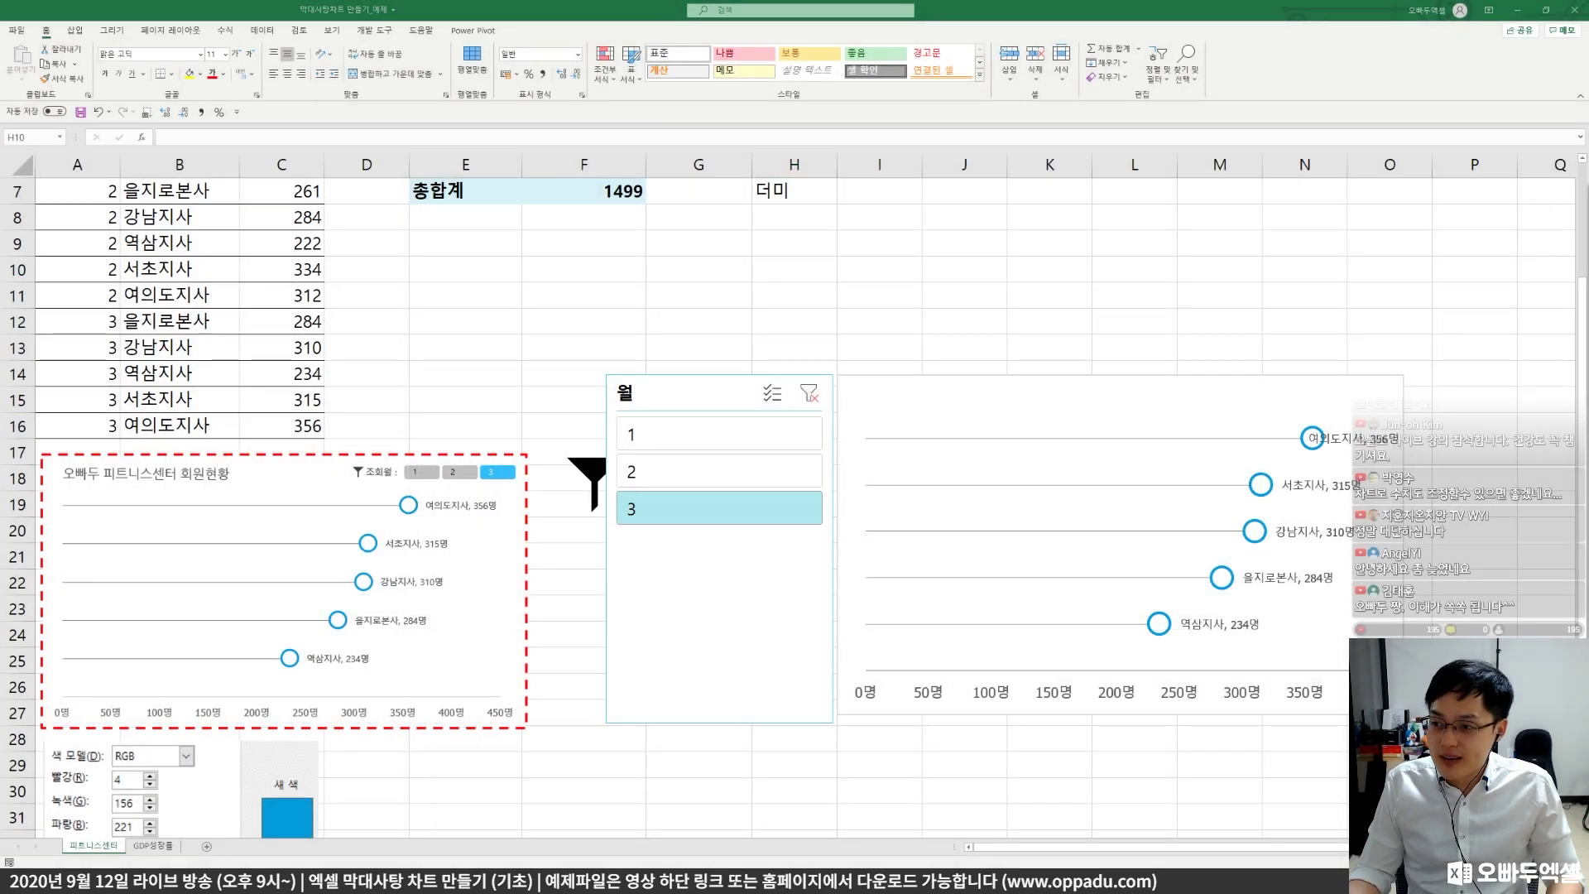
pyautogui.click(1365, 443)
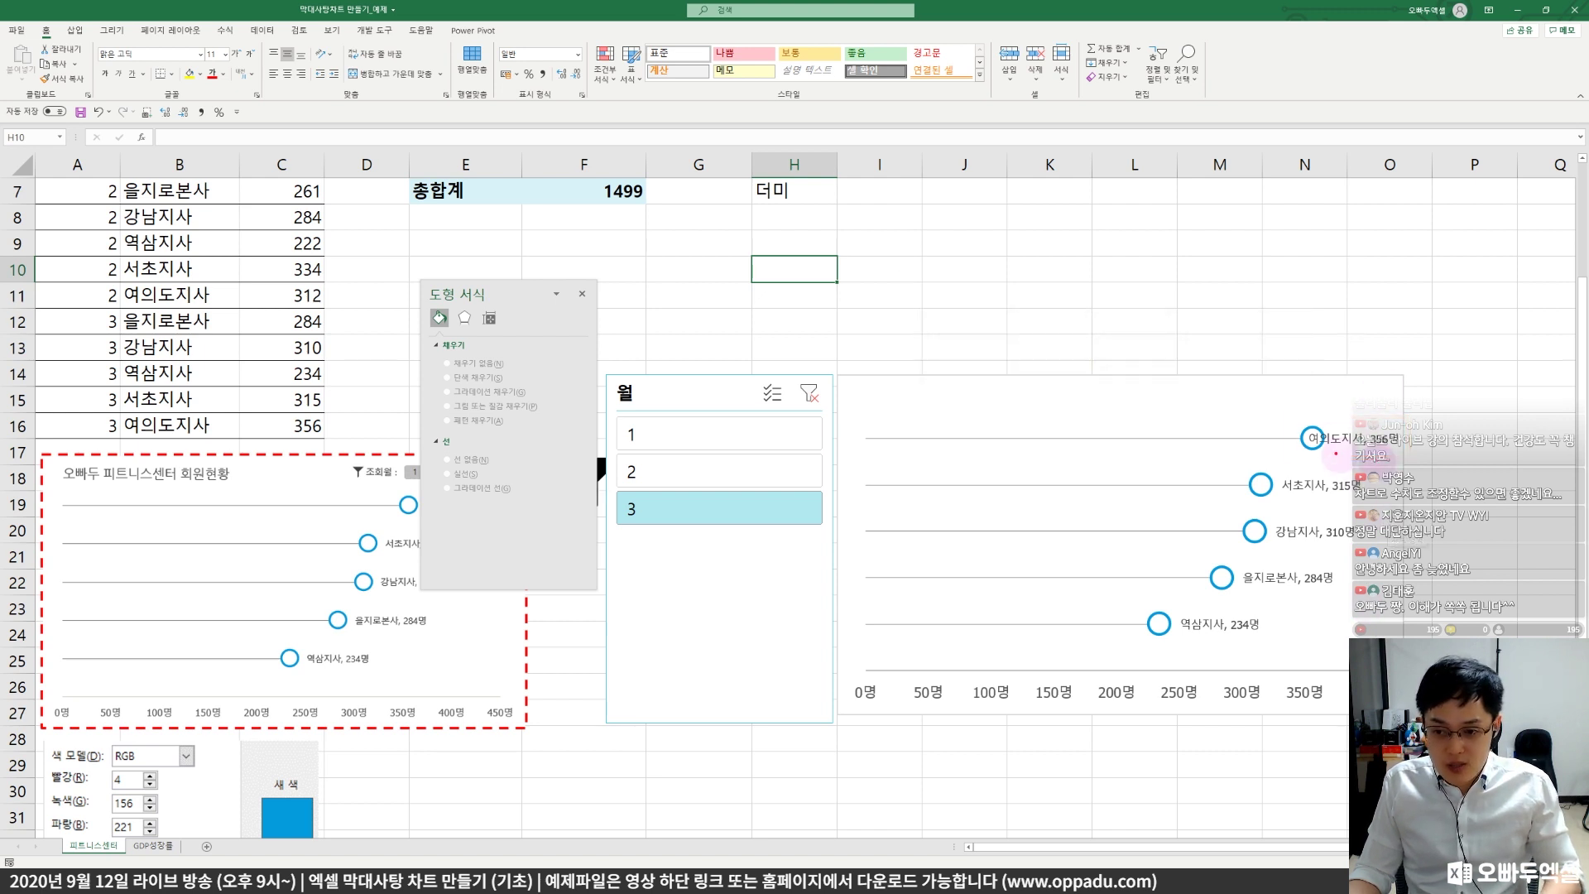
pyautogui.moveTo(1319, 452); pyautogui.dragTo(1404, 451)
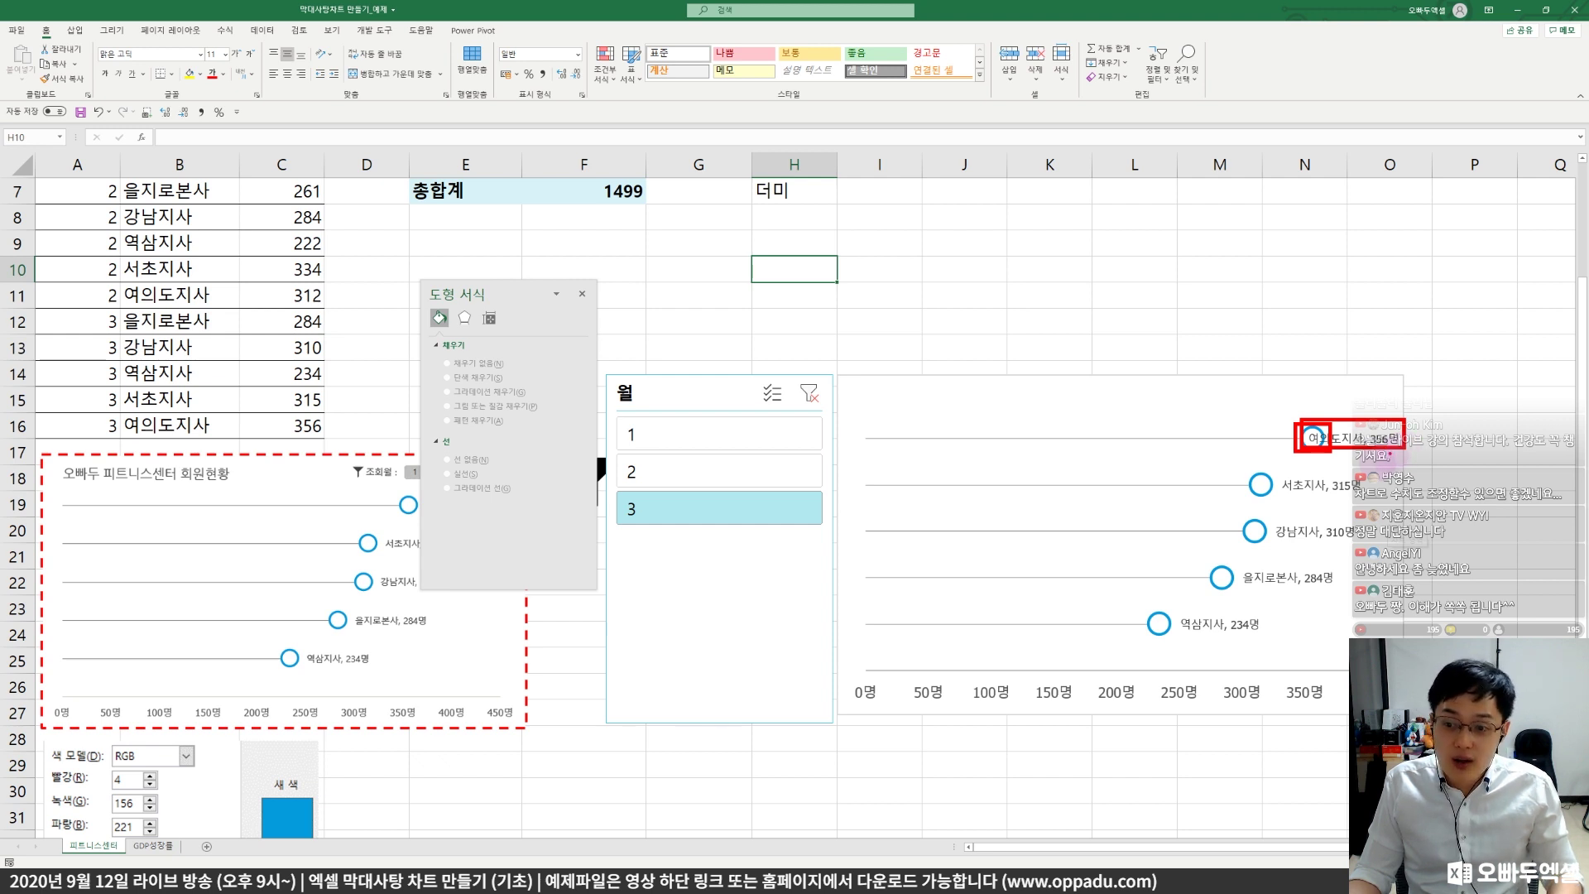
pyautogui.press('Escape')
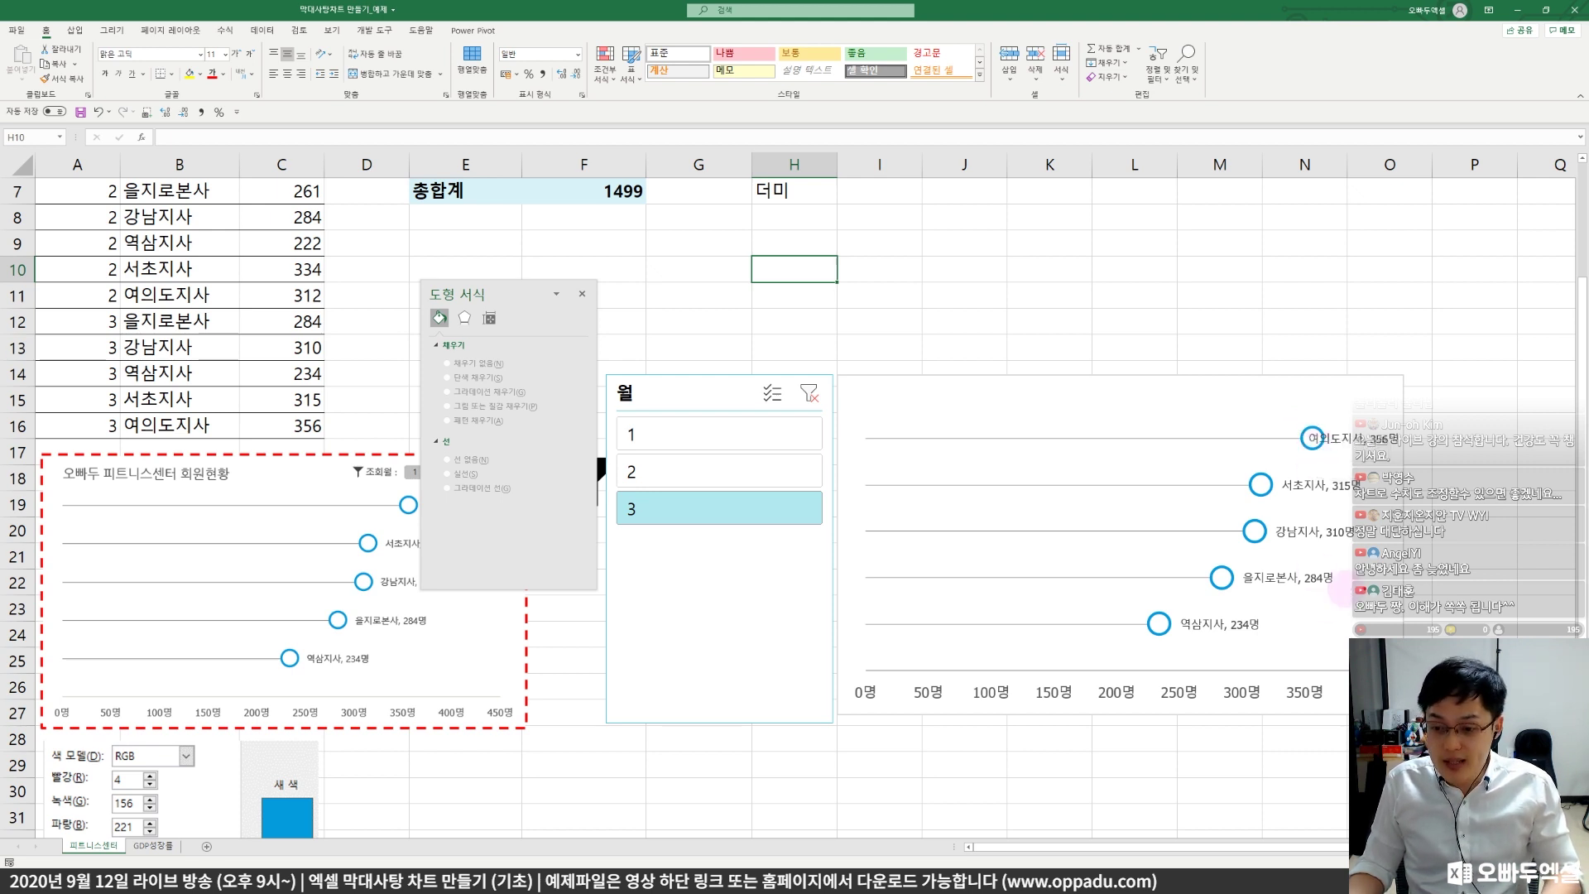
pyautogui.moveTo(1333, 675); pyautogui.dragTo(1353, 687)
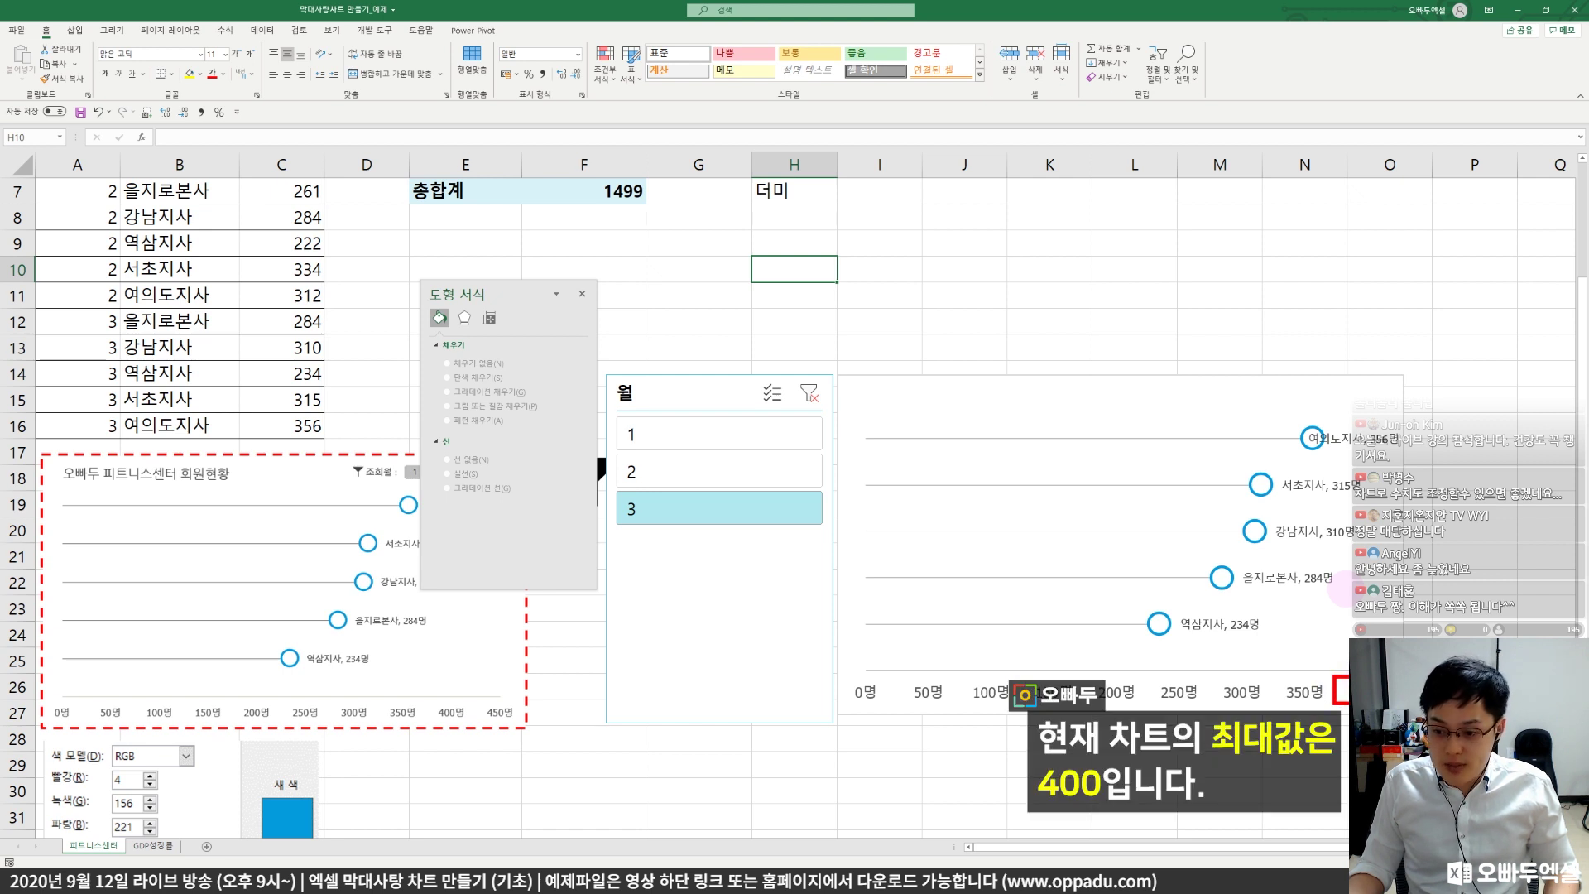
pyautogui.moveTo(1324, 452)
pyautogui.mouseDown()
pyautogui.moveTo(1343, 428)
pyautogui.moveTo(1422, 438)
pyautogui.moveTo(1420, 463)
pyautogui.moveTo(1328, 451)
pyautogui.moveTo(1403, 432)
pyautogui.moveTo(1304, 447)
pyautogui.moveTo(1334, 411)
pyautogui.mouseUp()
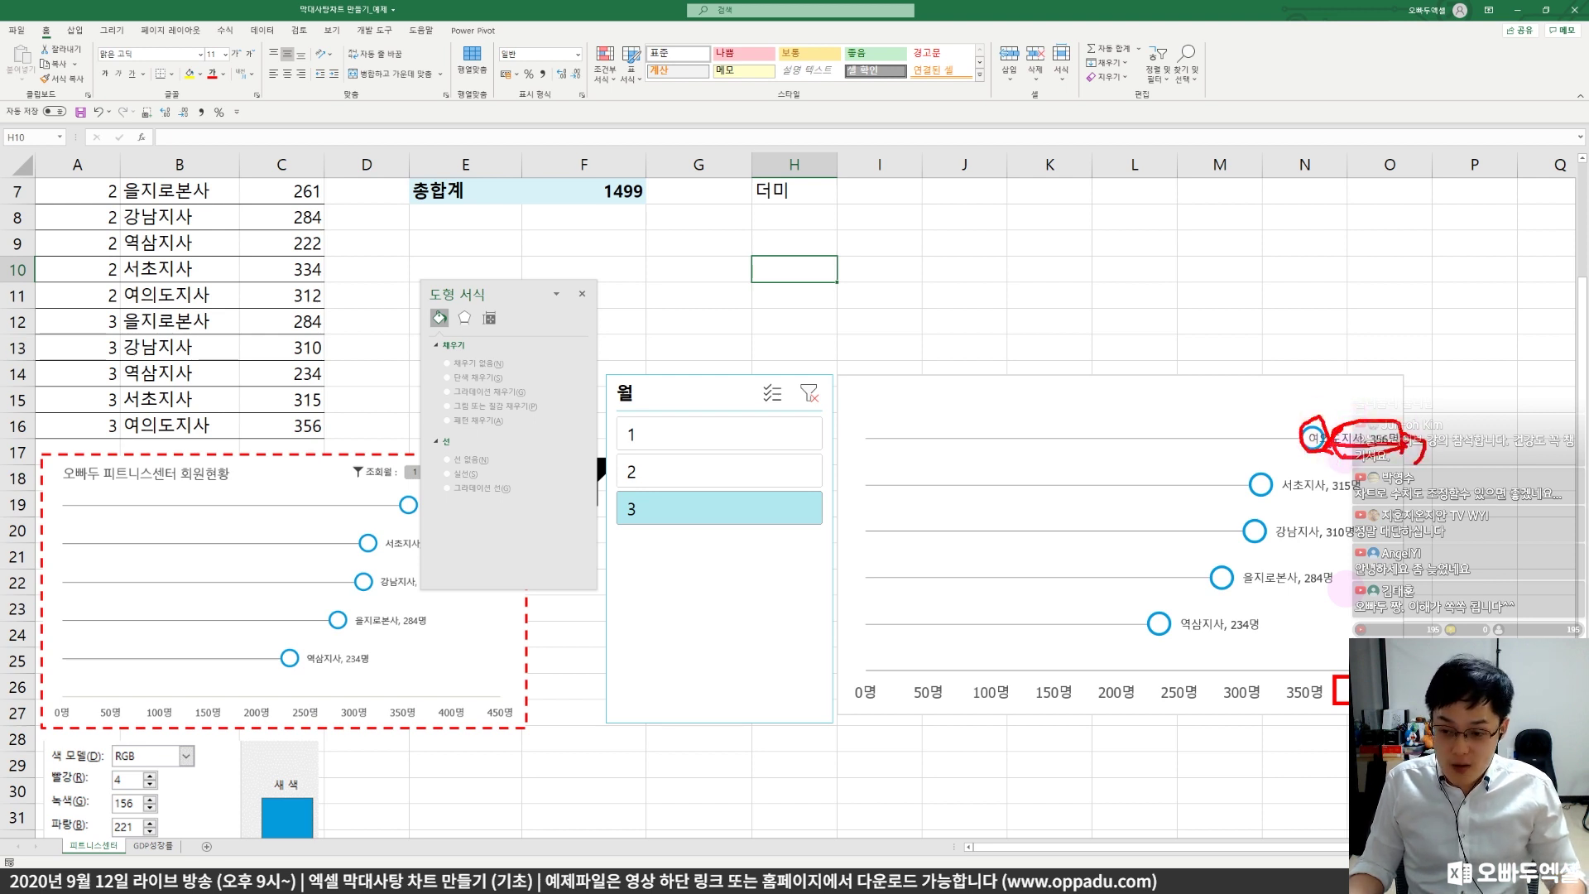
# - Move the new lollipop chart and the 월 slicer up, closer to the helper table
pyautogui.scroll(2, 978, 380)
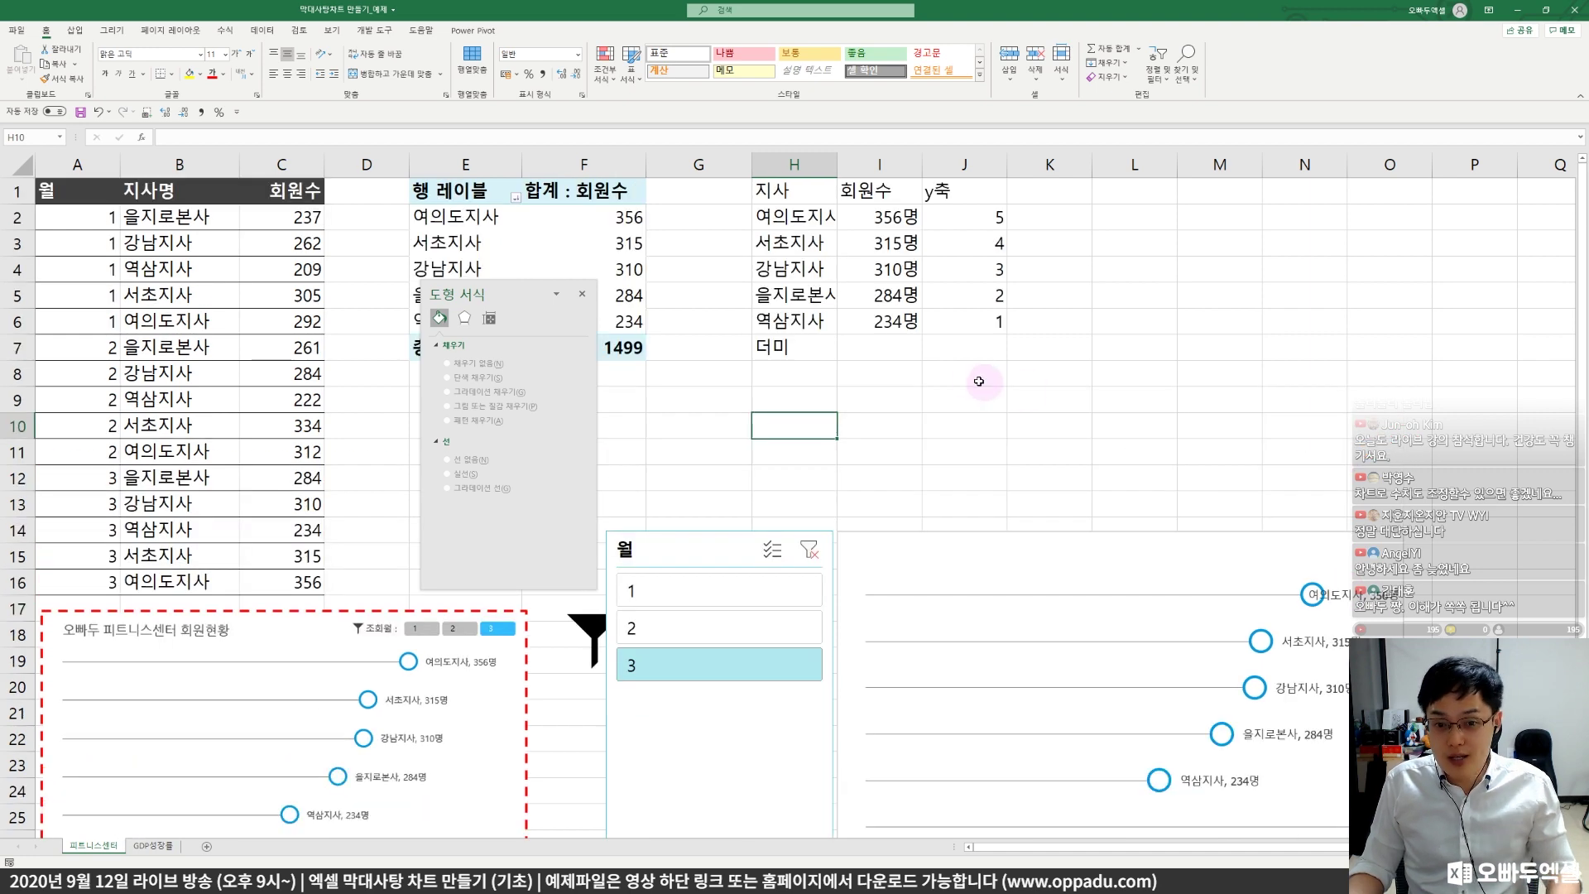
pyautogui.moveTo(912, 531); pyautogui.dragTo(914, 427)
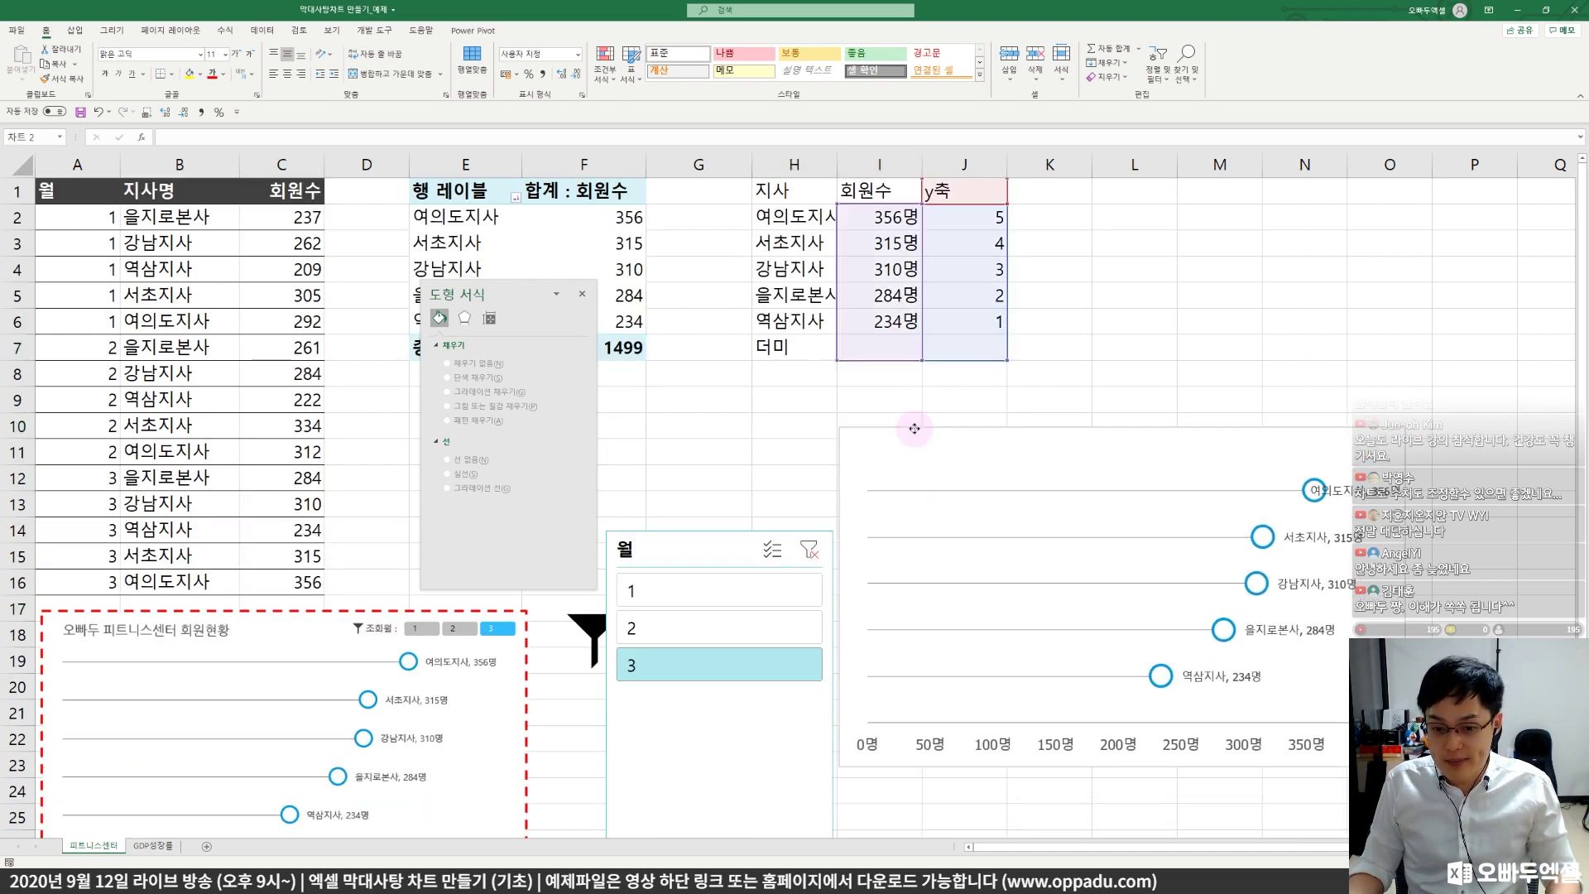
pyautogui.moveTo(786, 530); pyautogui.dragTo(783, 472)
# - Fill the 더미 row's 회원수 cell I7 with the formula =max(I2:I6)*1.1
pyautogui.click(909, 355)
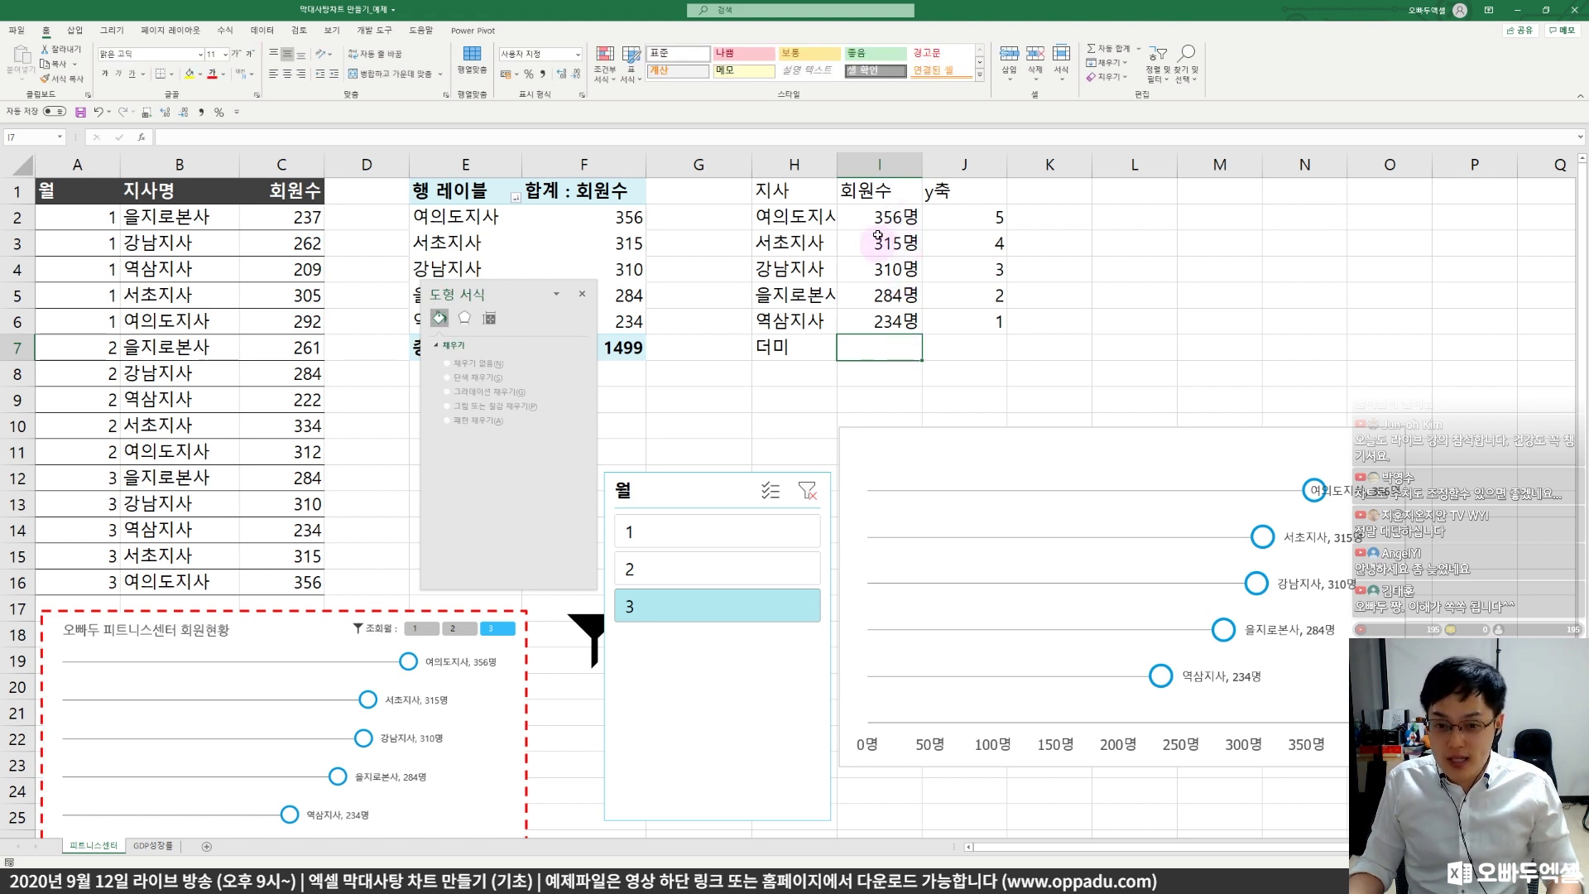
pyautogui.write('=m')
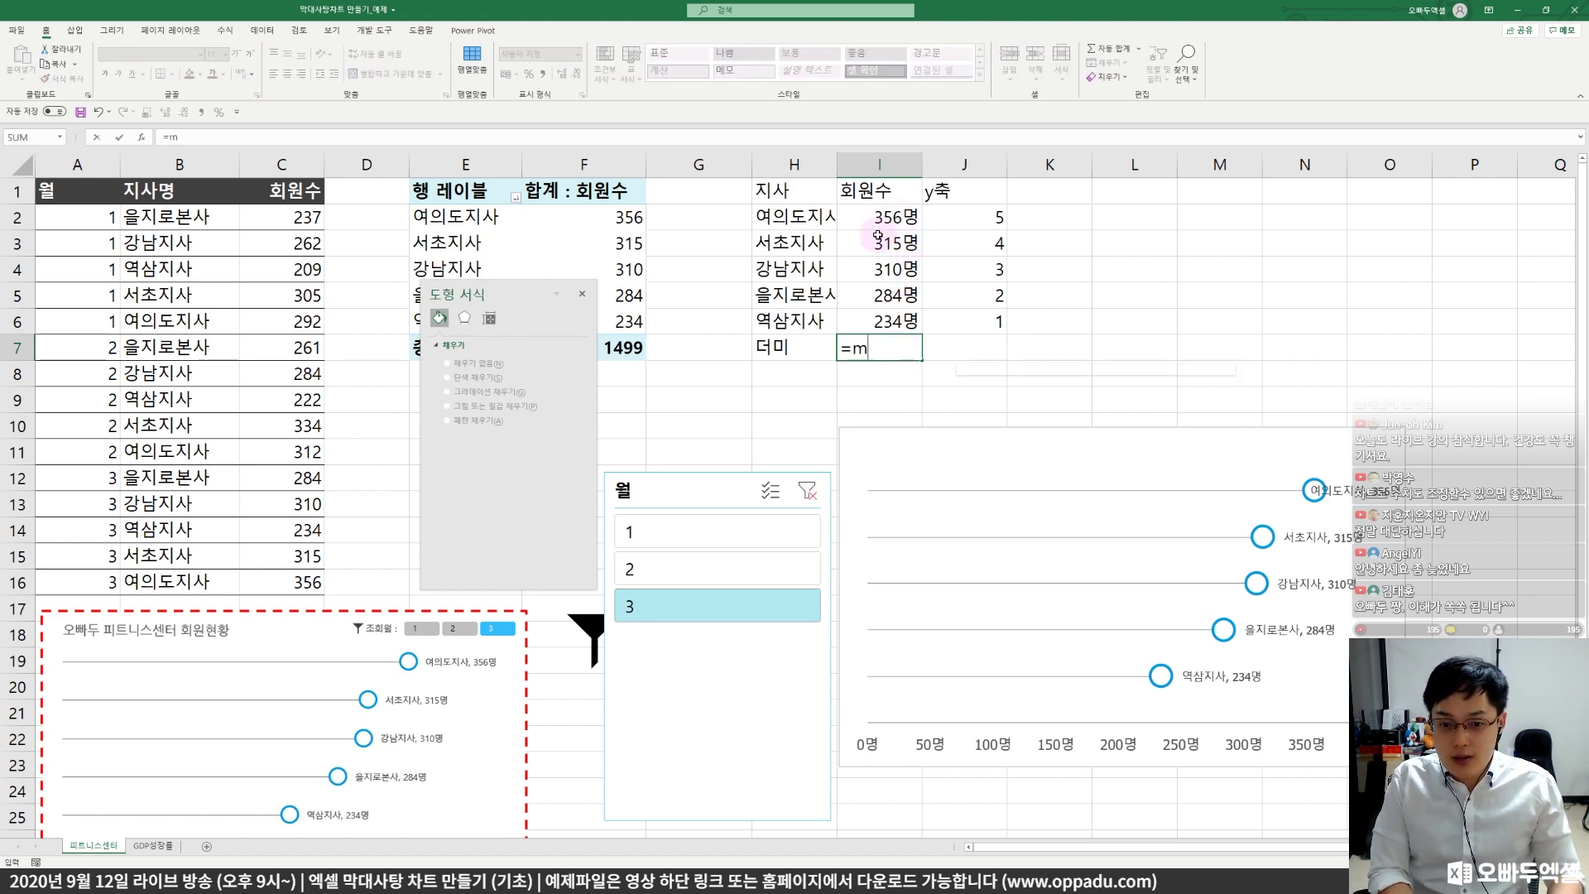
pyautogui.write('ax(')
pyautogui.moveTo(876, 227); pyautogui.dragTo(875, 316)
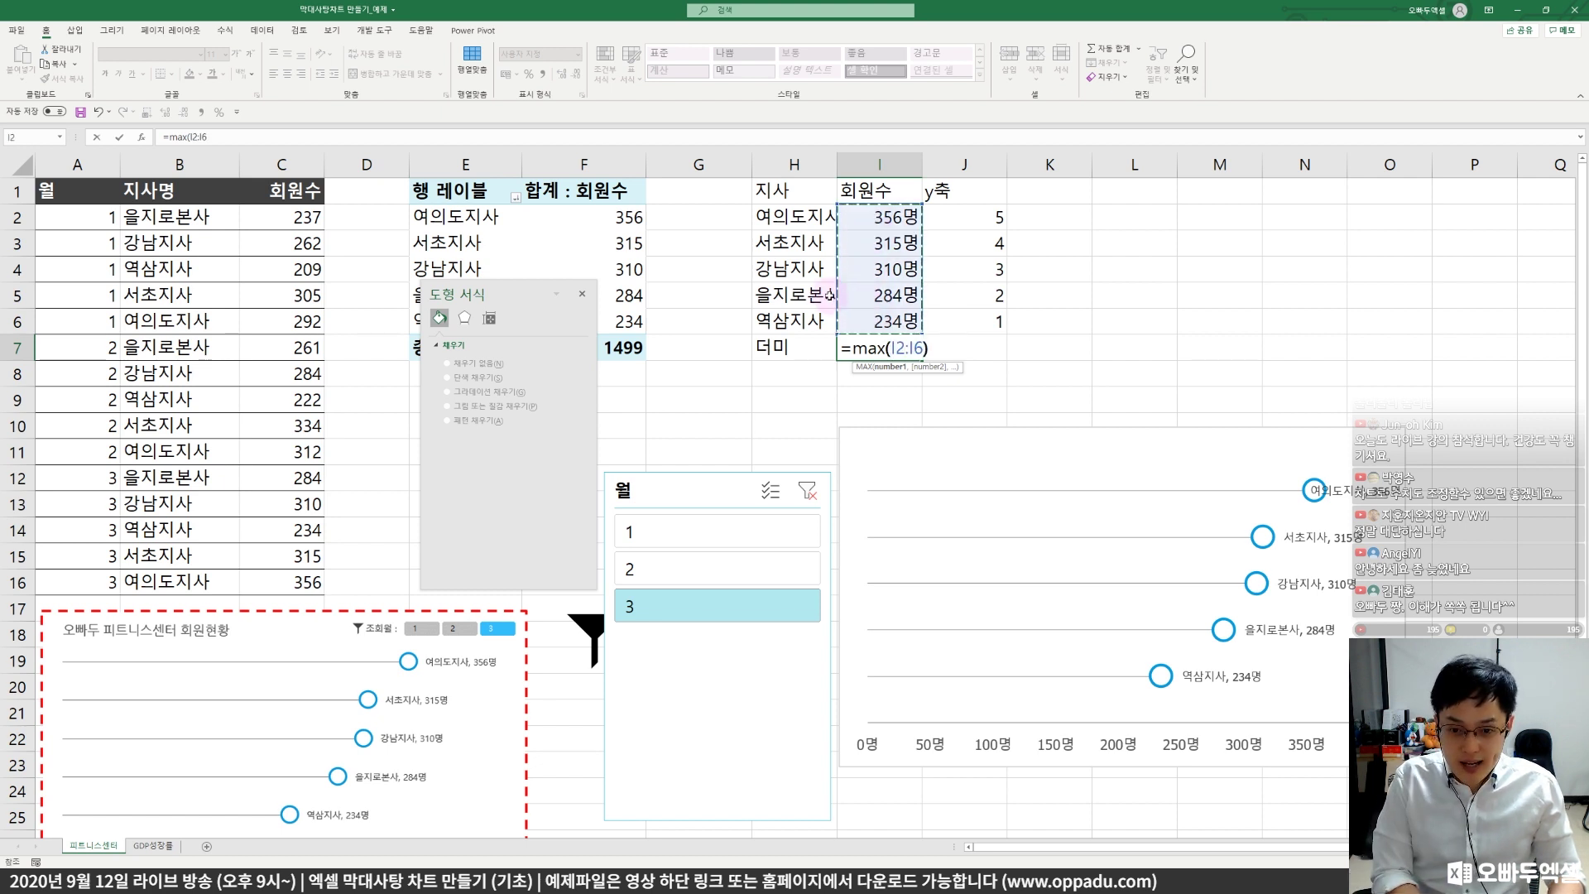
pyautogui.write(')*1.1')
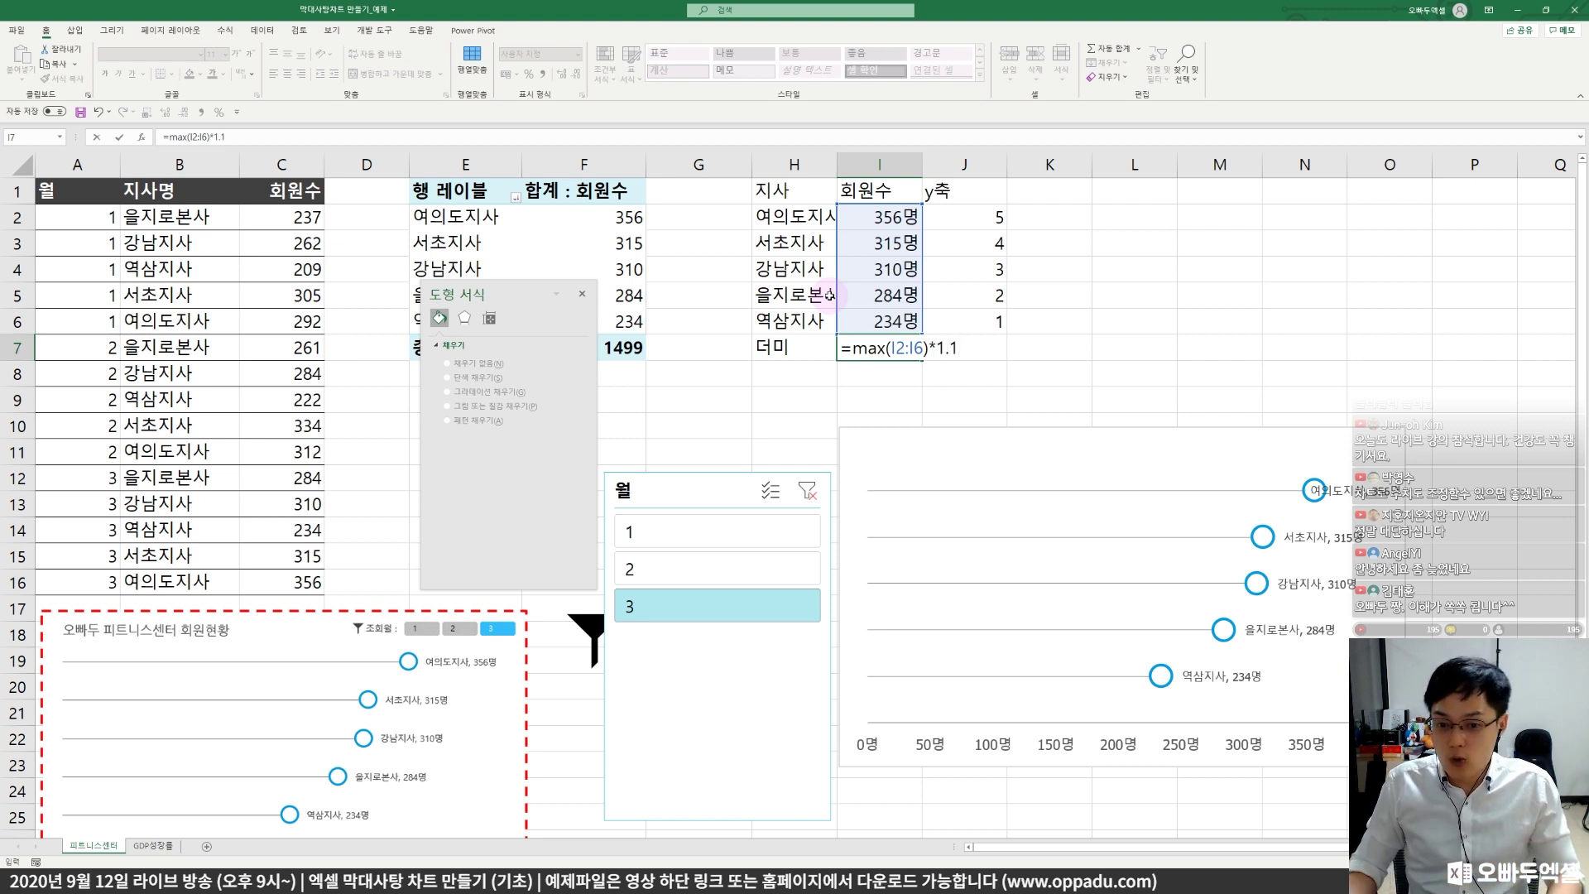
pyautogui.press('Return')
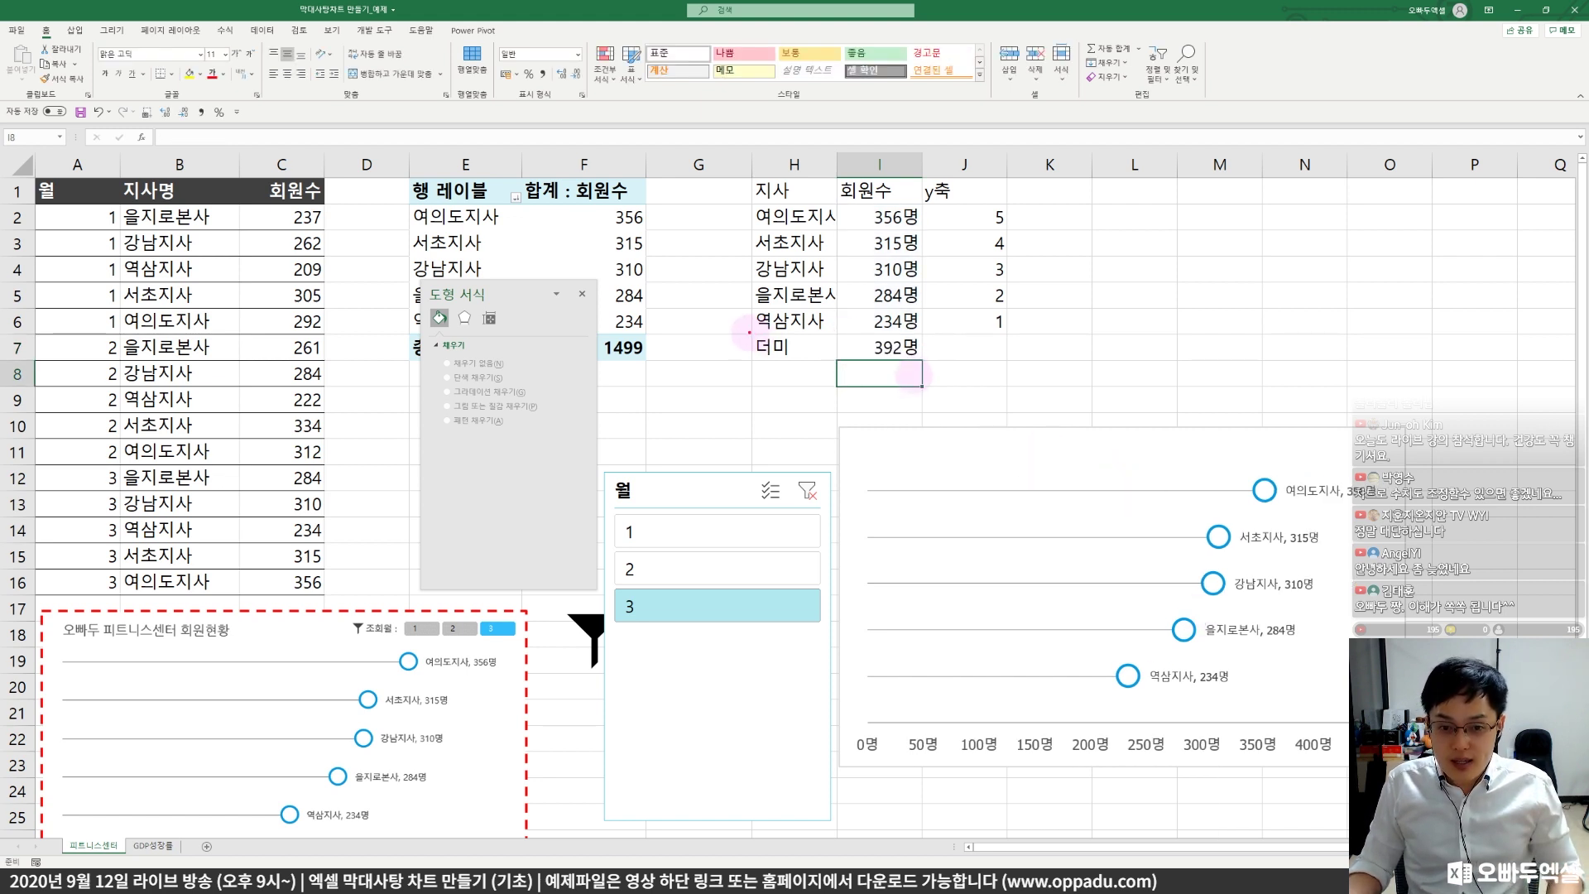
pyautogui.moveTo(749, 334); pyautogui.dragTo(915, 361)
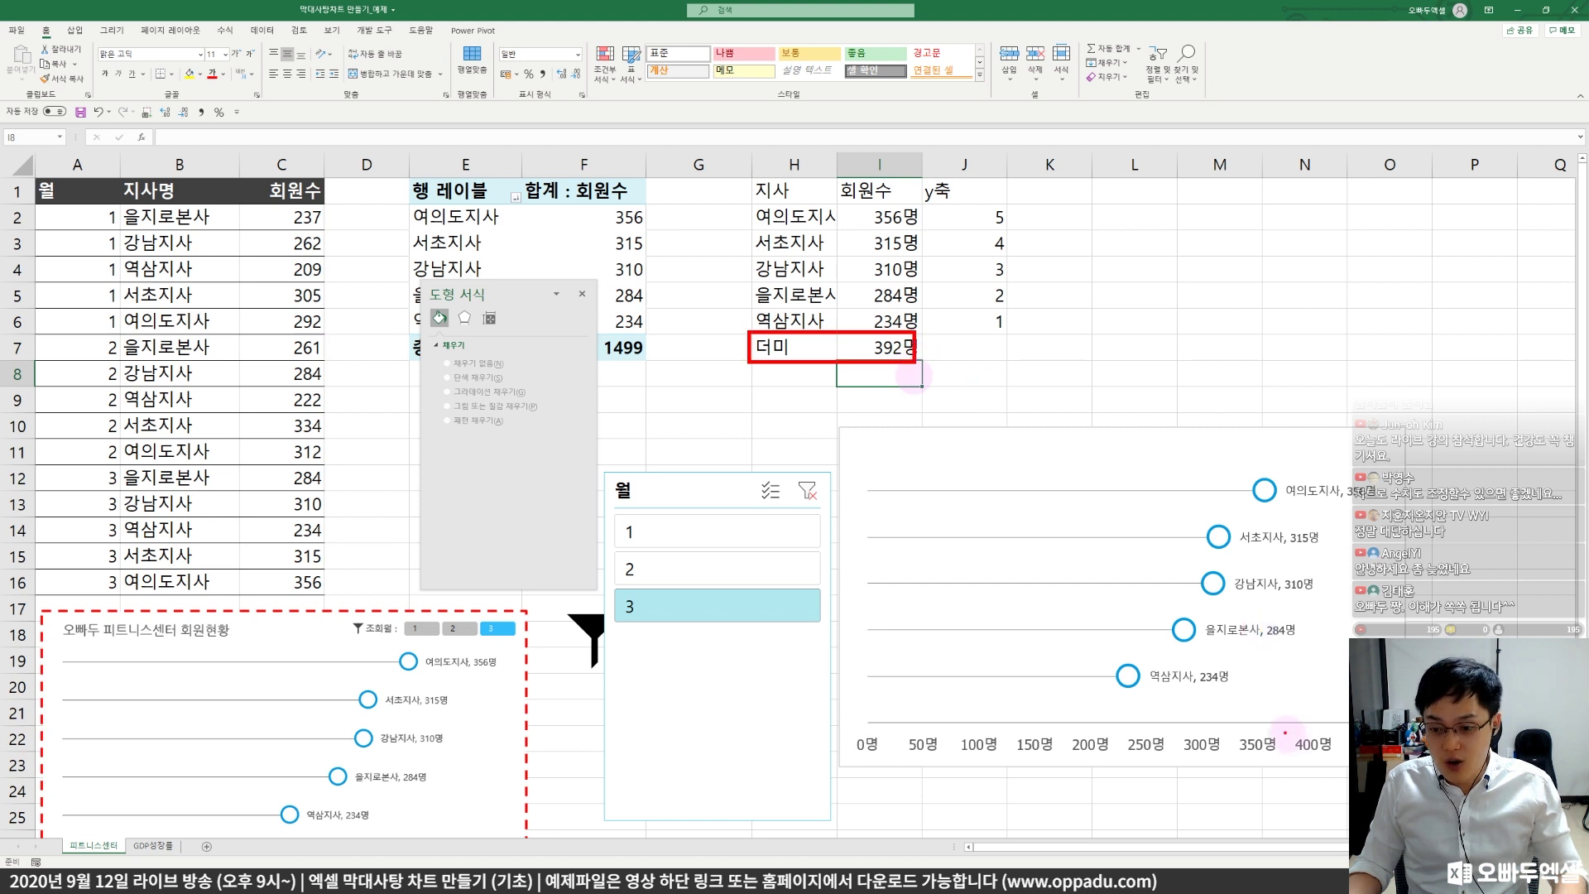
pyautogui.moveTo(845, 725)
pyautogui.mouseDown()
pyautogui.moveTo(1041, 749)
pyautogui.moveTo(1342, 749)
pyautogui.mouseUp()
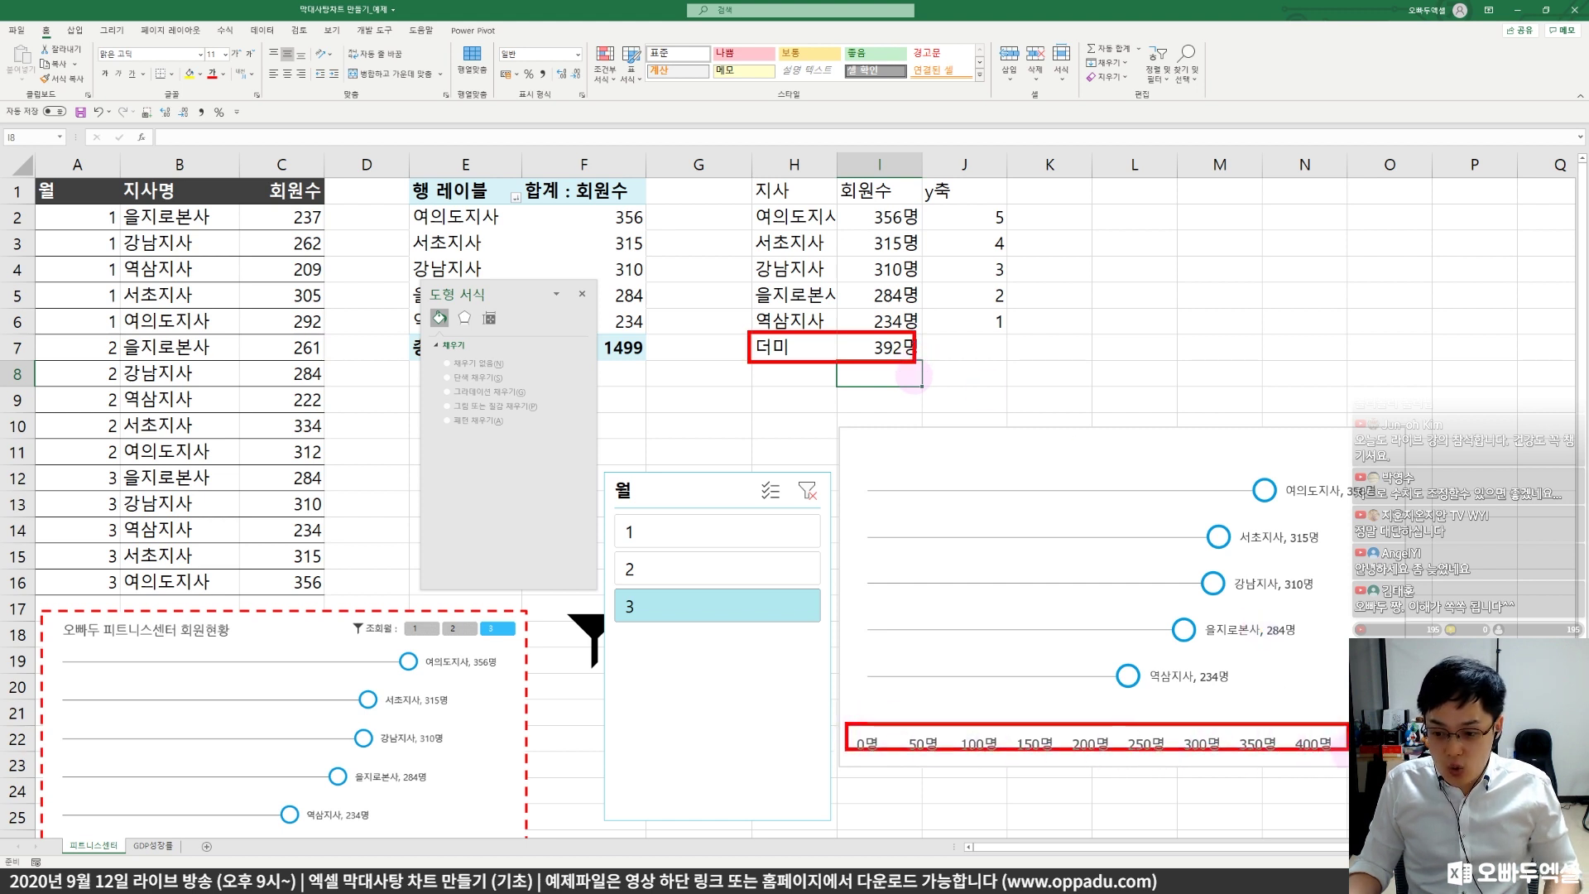
pyautogui.moveTo(1295, 699)
pyautogui.mouseDown()
pyautogui.moveTo(1271, 718)
pyautogui.moveTo(1283, 733)
pyautogui.mouseUp()
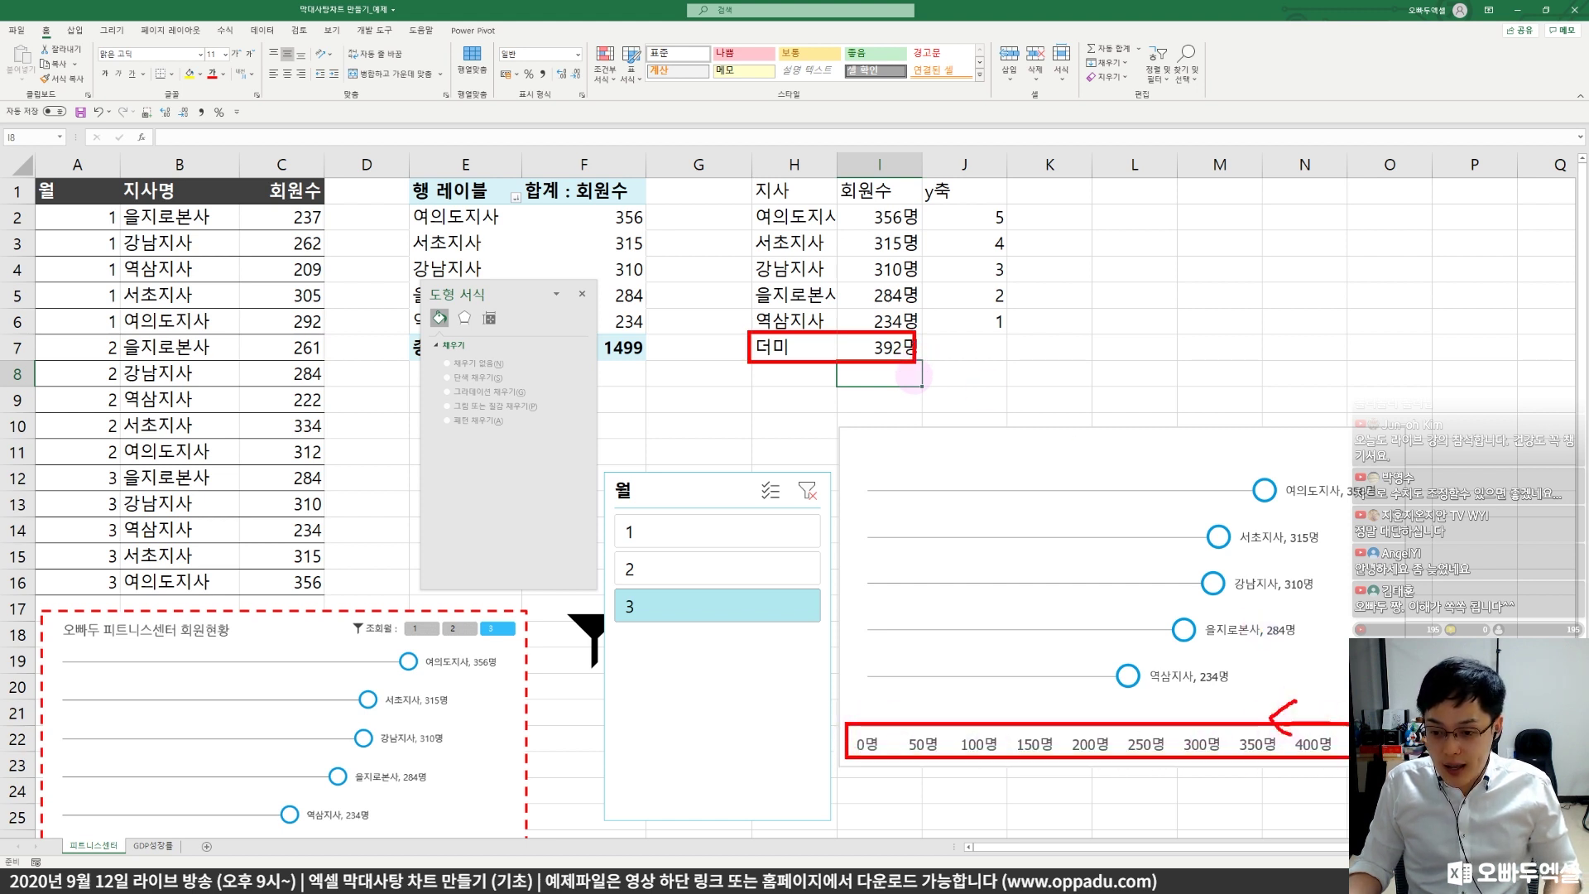
pyautogui.moveTo(1337, 564)
pyautogui.mouseDown()
pyautogui.moveTo(1333, 596)
pyautogui.moveTo(1399, 586)
pyautogui.moveTo(1311, 595)
pyautogui.mouseUp()
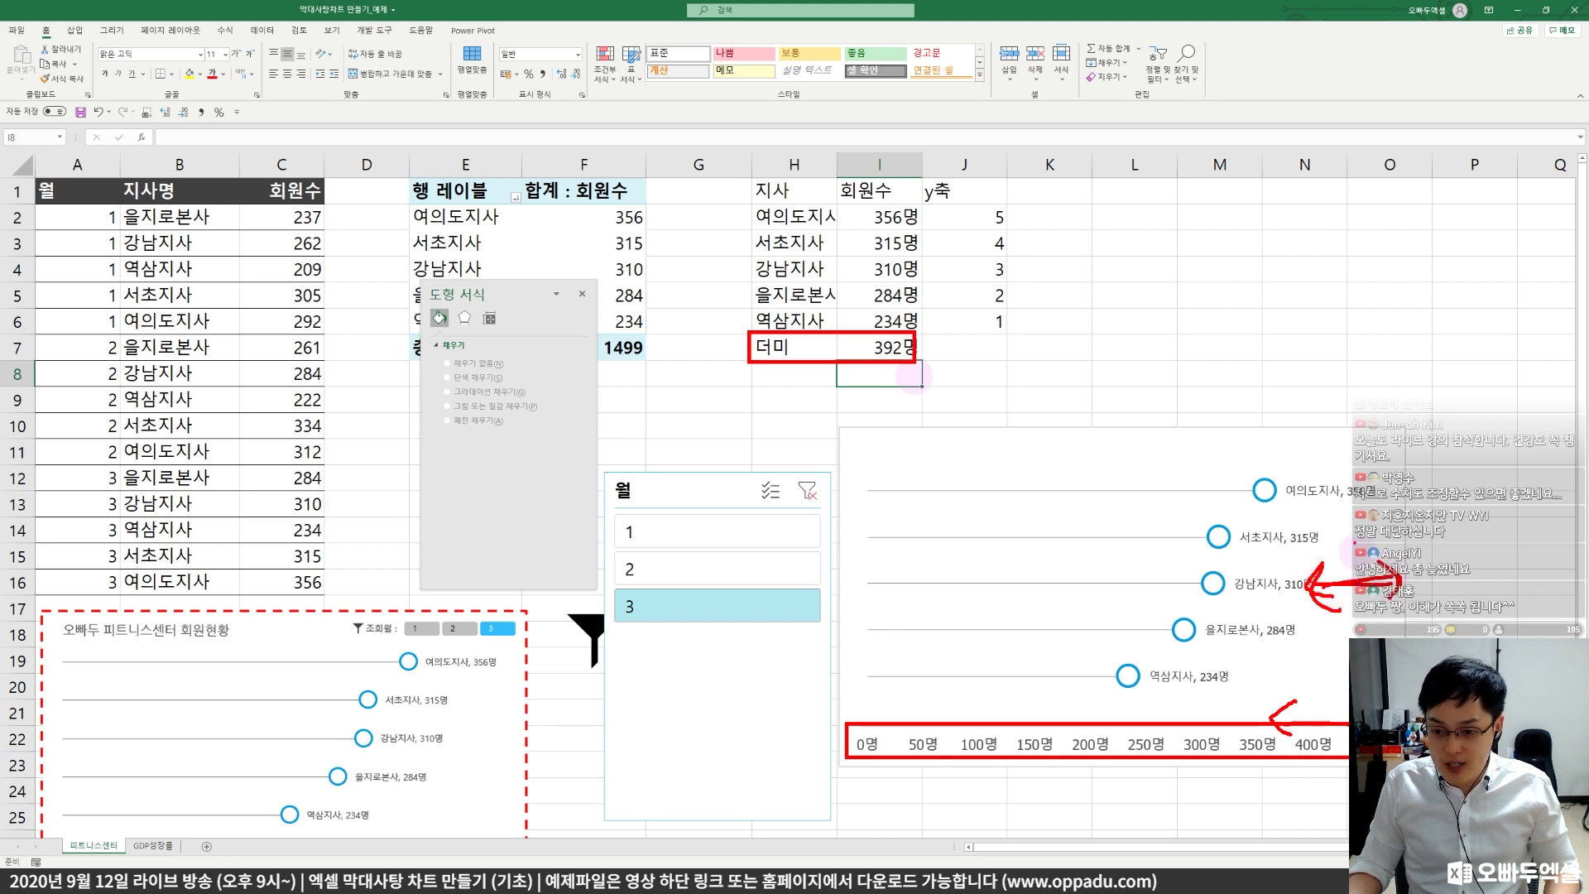
pyautogui.moveTo(1379, 517)
pyautogui.mouseDown()
pyautogui.moveTo(1297, 504)
pyautogui.moveTo(1387, 497)
pyautogui.mouseUp()
pyautogui.moveTo(1285, 480)
pyautogui.mouseDown()
pyautogui.moveTo(1246, 515)
pyautogui.moveTo(1283, 503)
pyautogui.mouseUp()
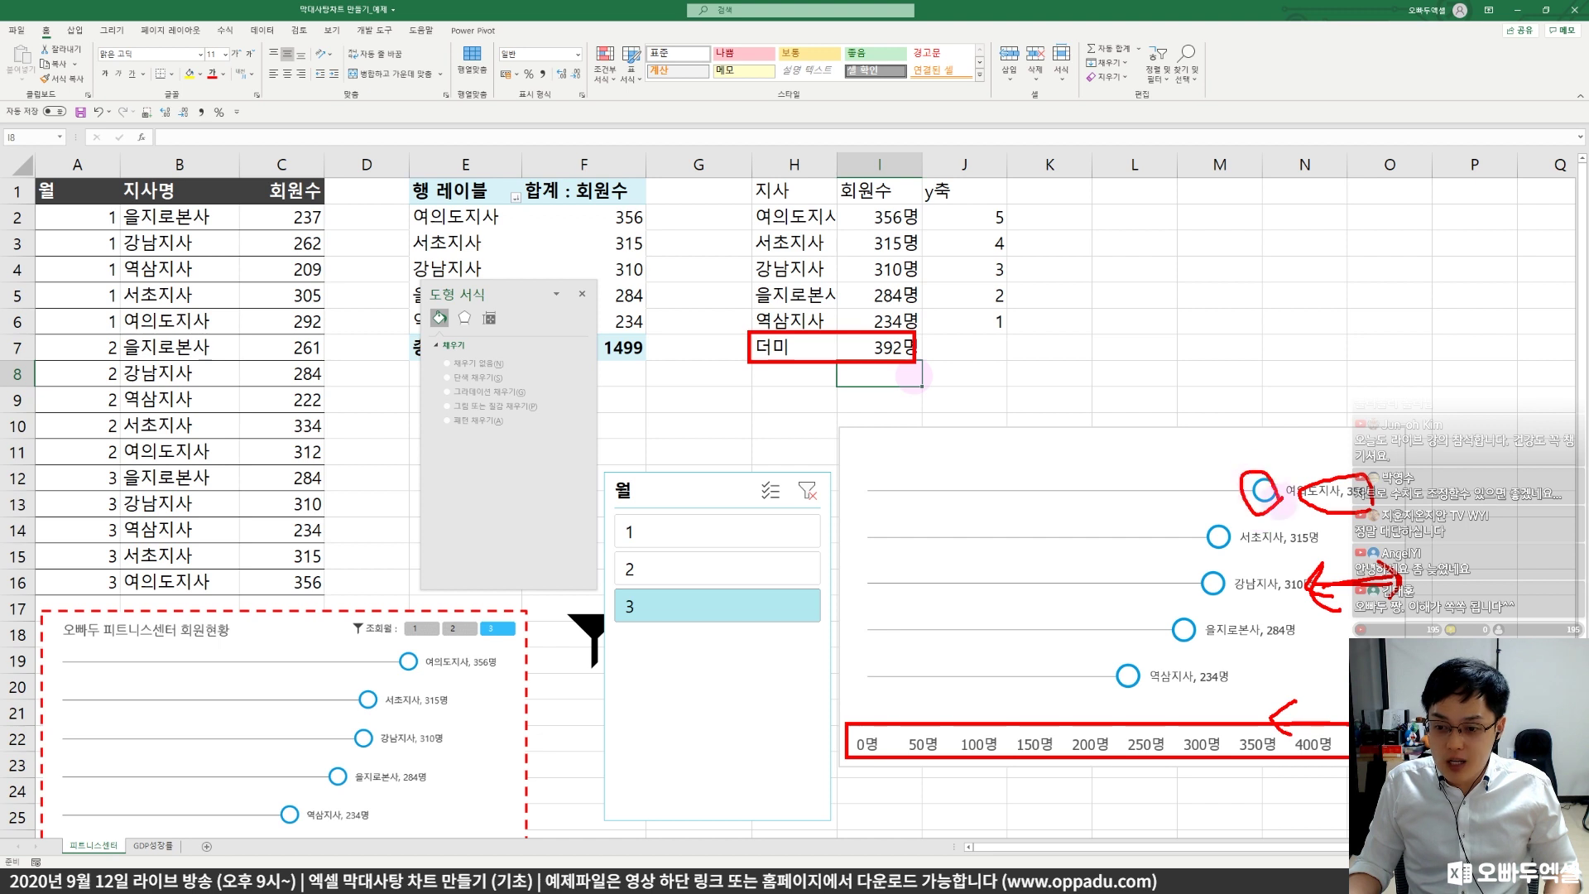
pyautogui.press('Escape')
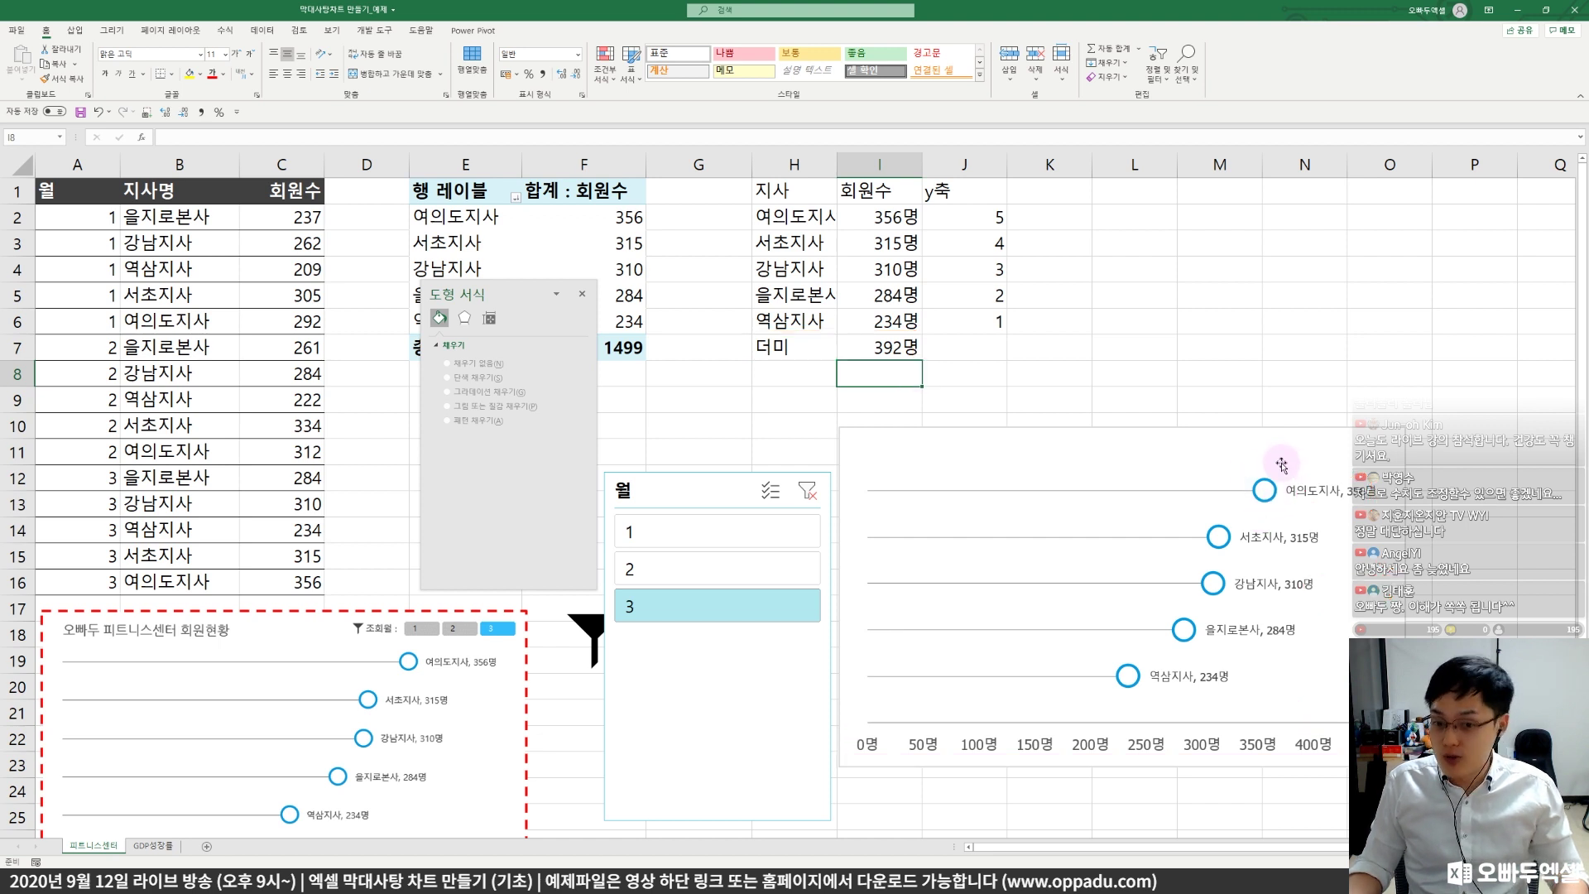
# - Shift the chart slightly down and place a text box reading "오빠두 피트니스 센터 회원 현황" as its title above the plot
pyautogui.click(1121, 428)
pyautogui.moveTo(1121, 428); pyautogui.dragTo(1156, 482)
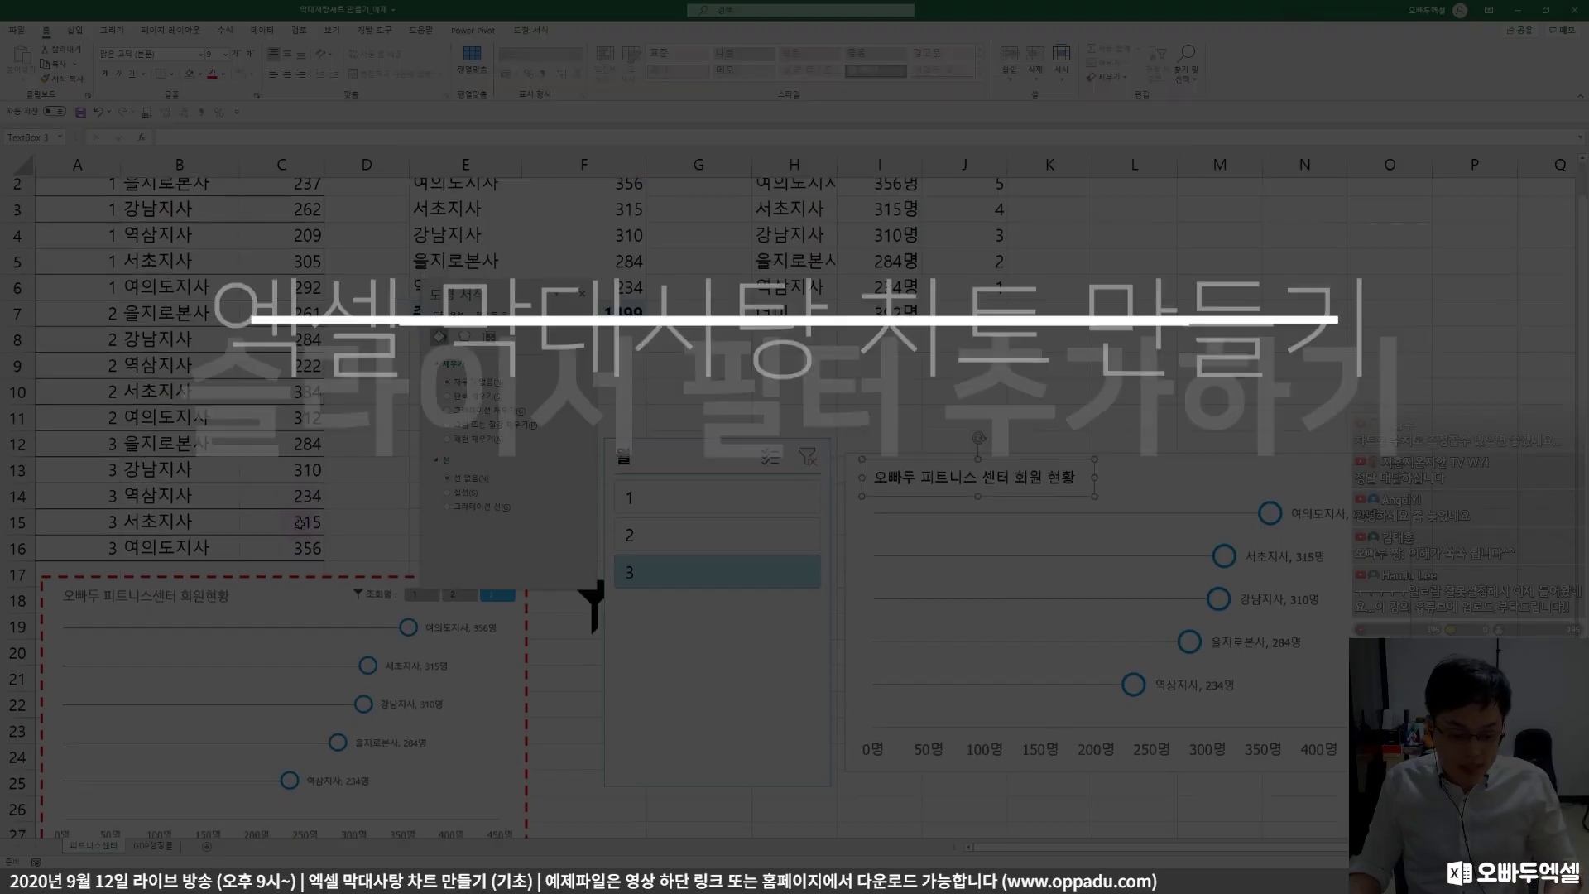
pyautogui.scroll(1, 376, 566)
pyautogui.scroll(-1, 377, 566)
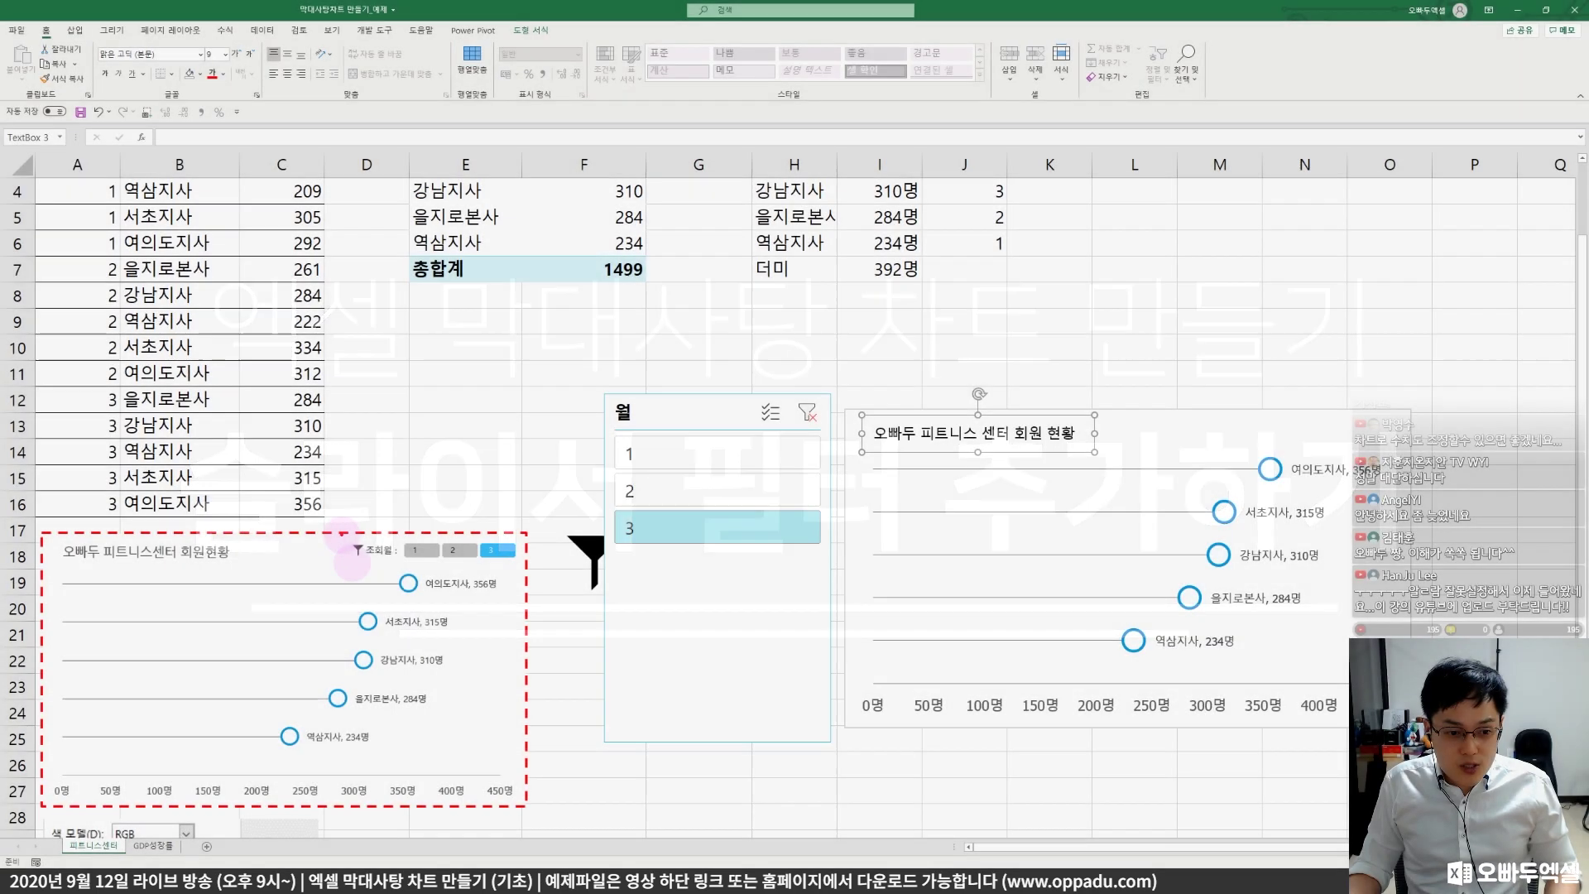
pyautogui.moveTo(340, 535); pyautogui.dragTo(527, 571)
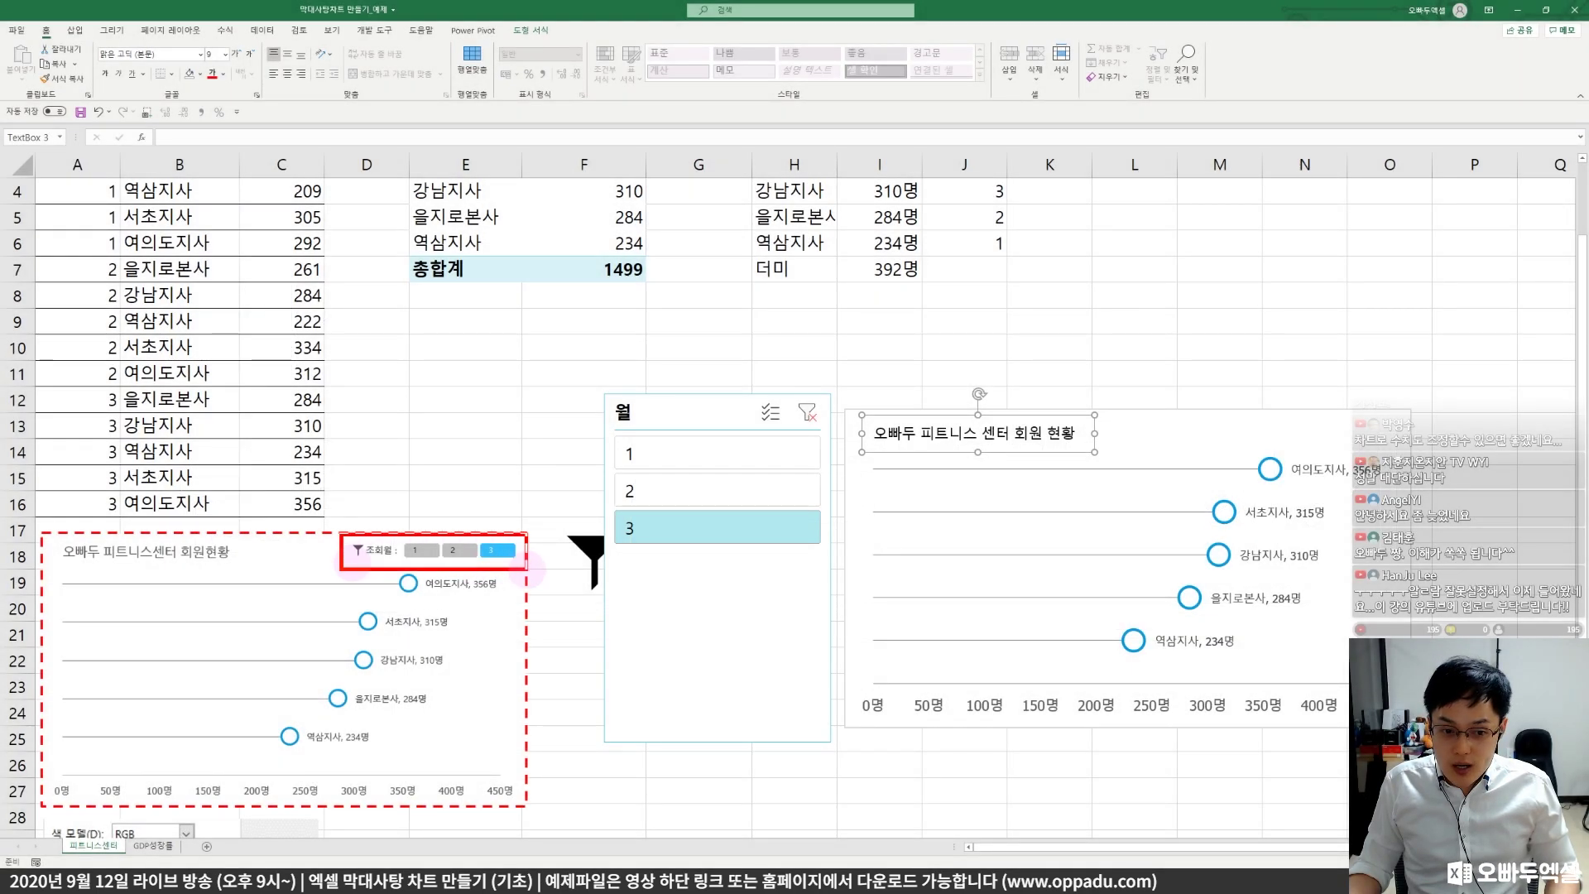
pyautogui.click(665, 414)
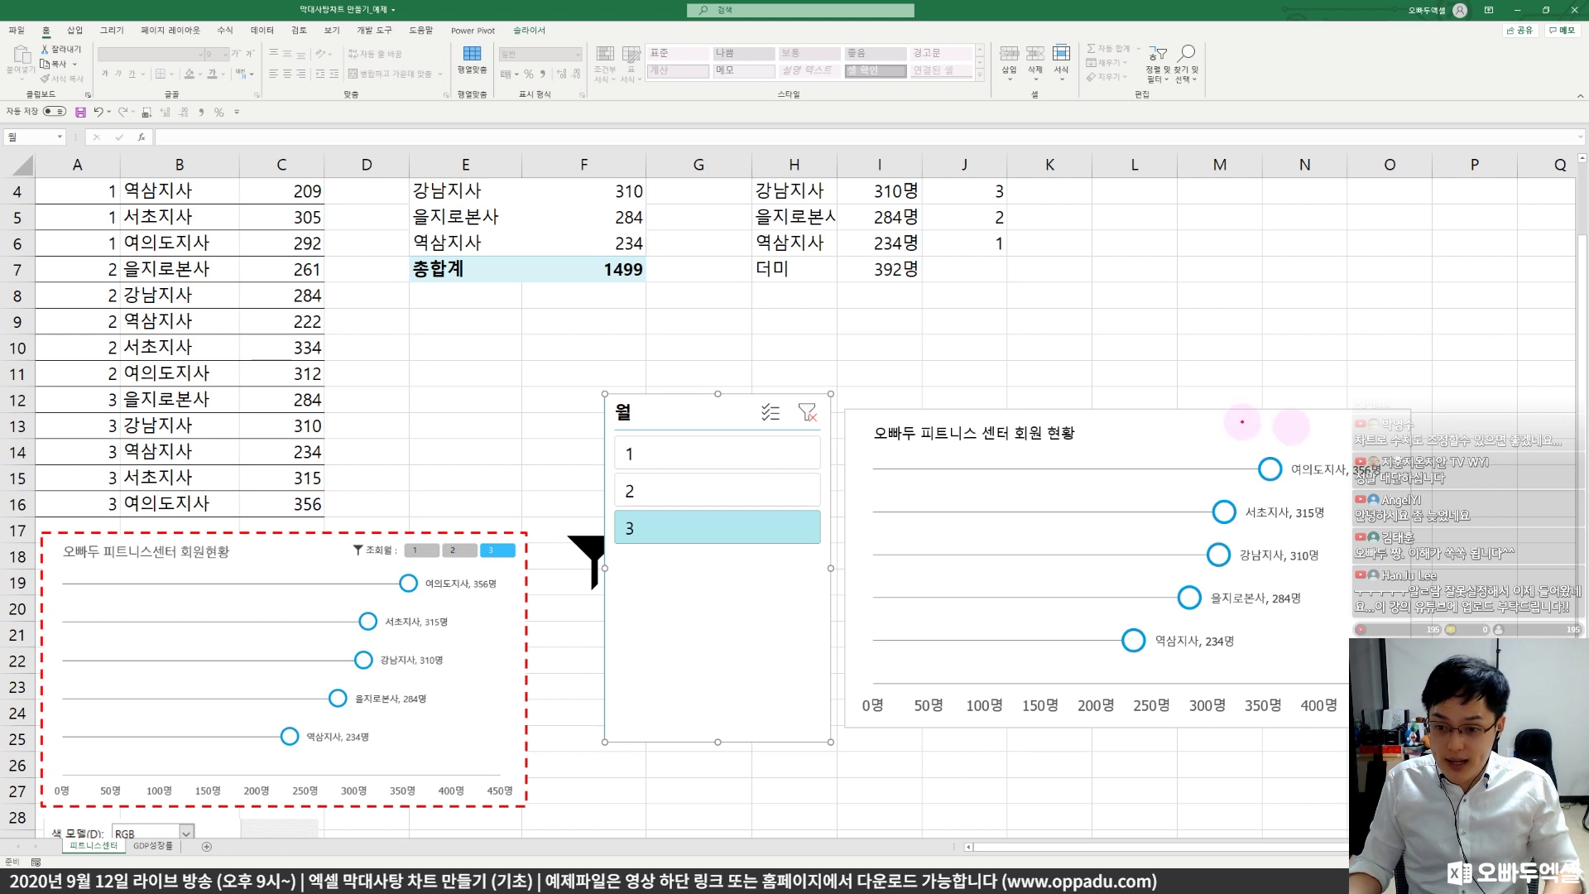
pyautogui.moveTo(1238, 415); pyautogui.dragTo(1322, 428)
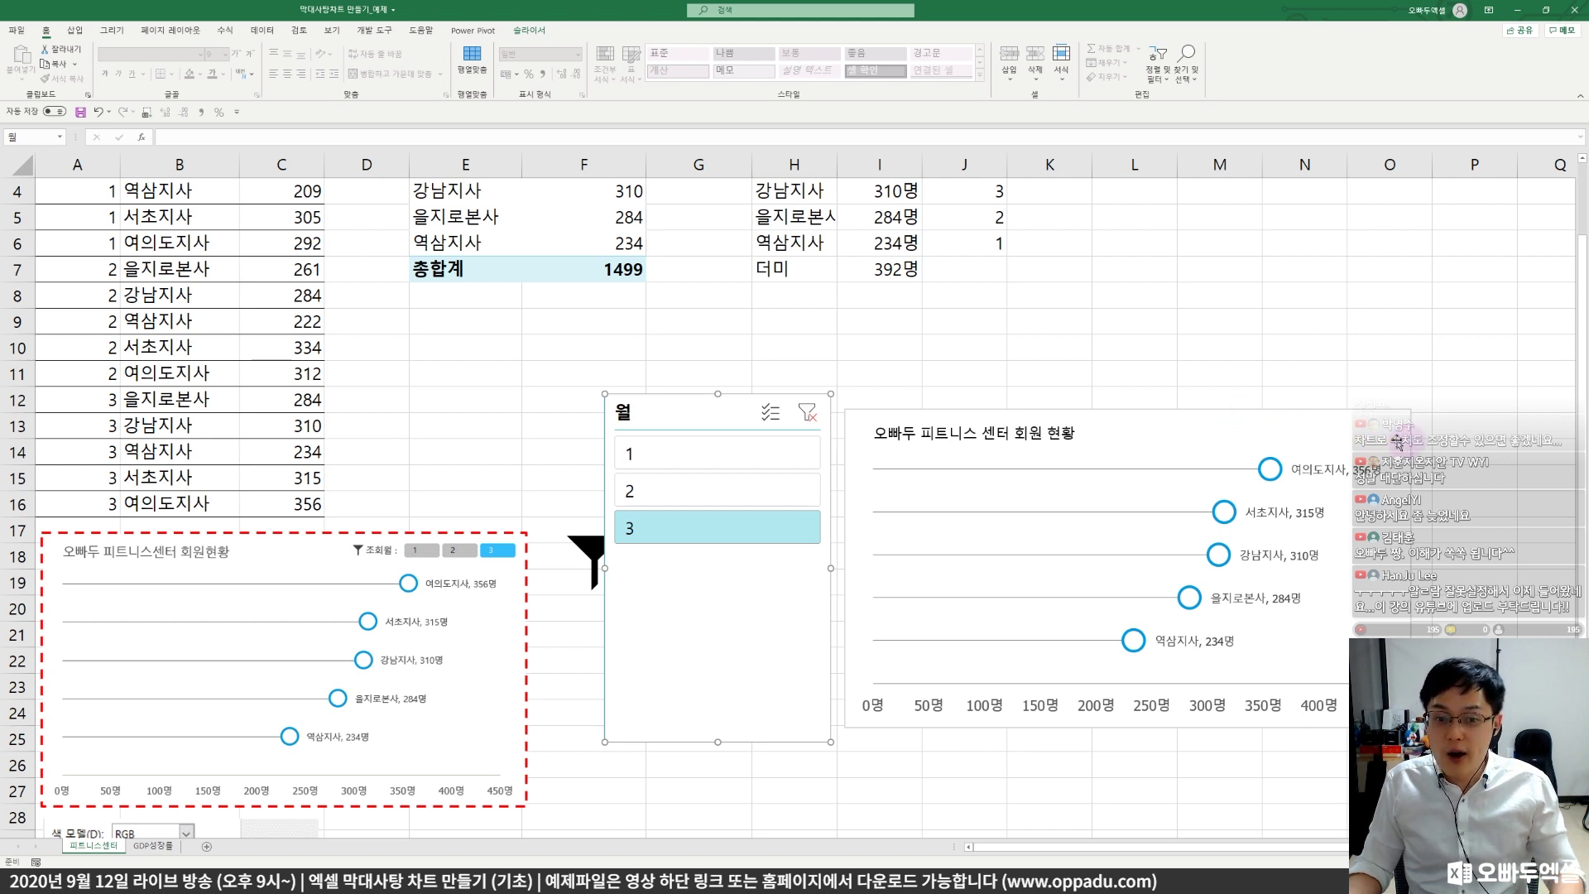
pyautogui.press('Escape')
# - Apply the blue second style of the dark (어둡게) group to the 월 slicer
pyautogui.click(711, 410)
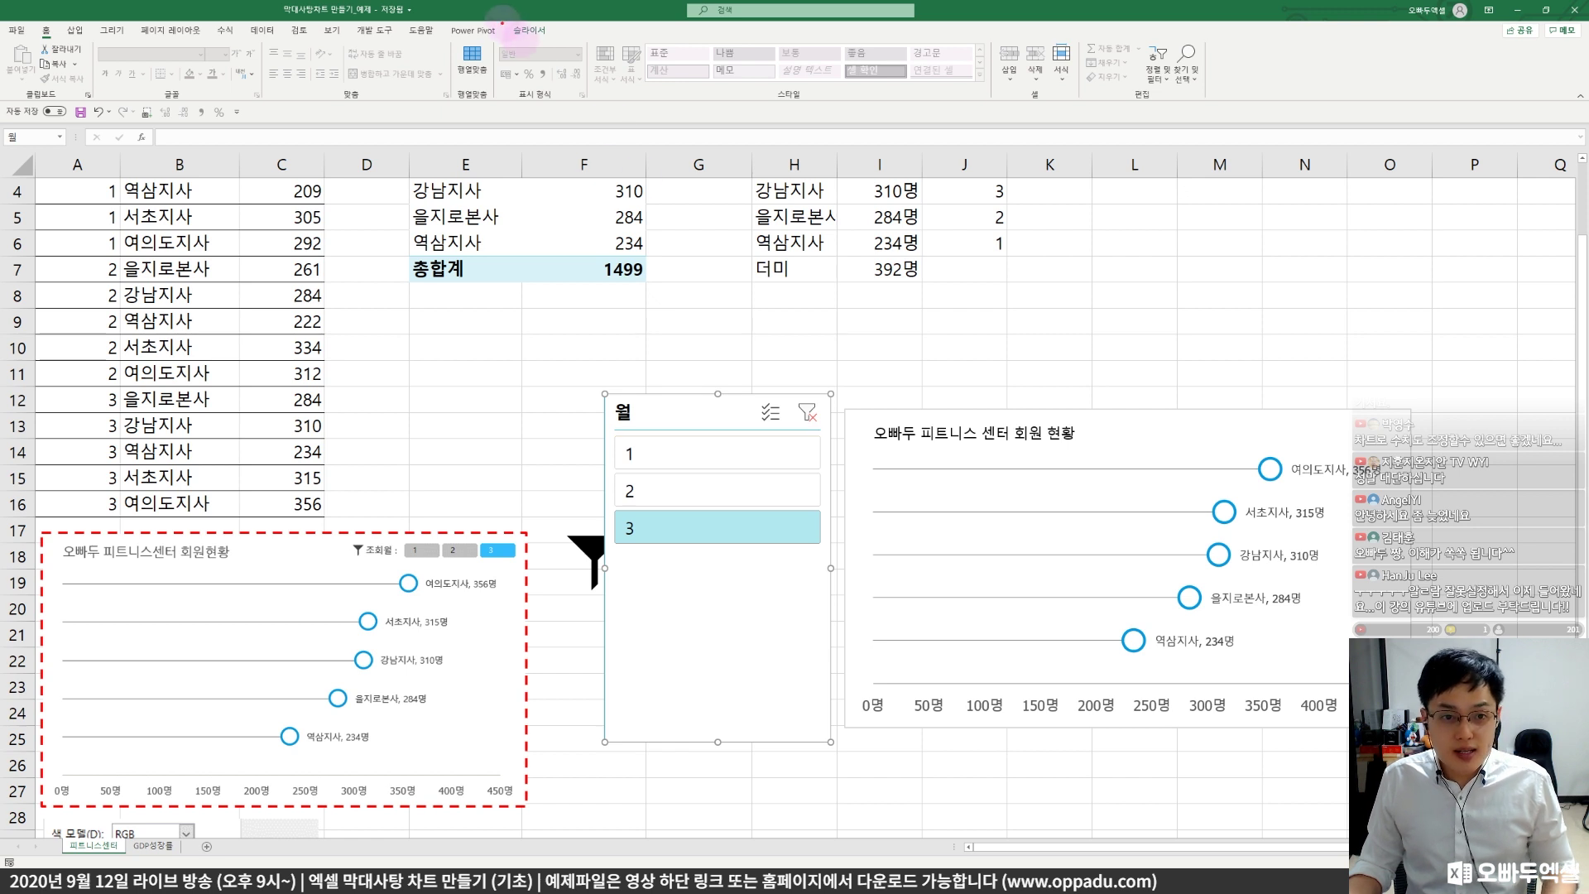
pyautogui.moveTo(499, 20); pyautogui.dragTo(561, 46)
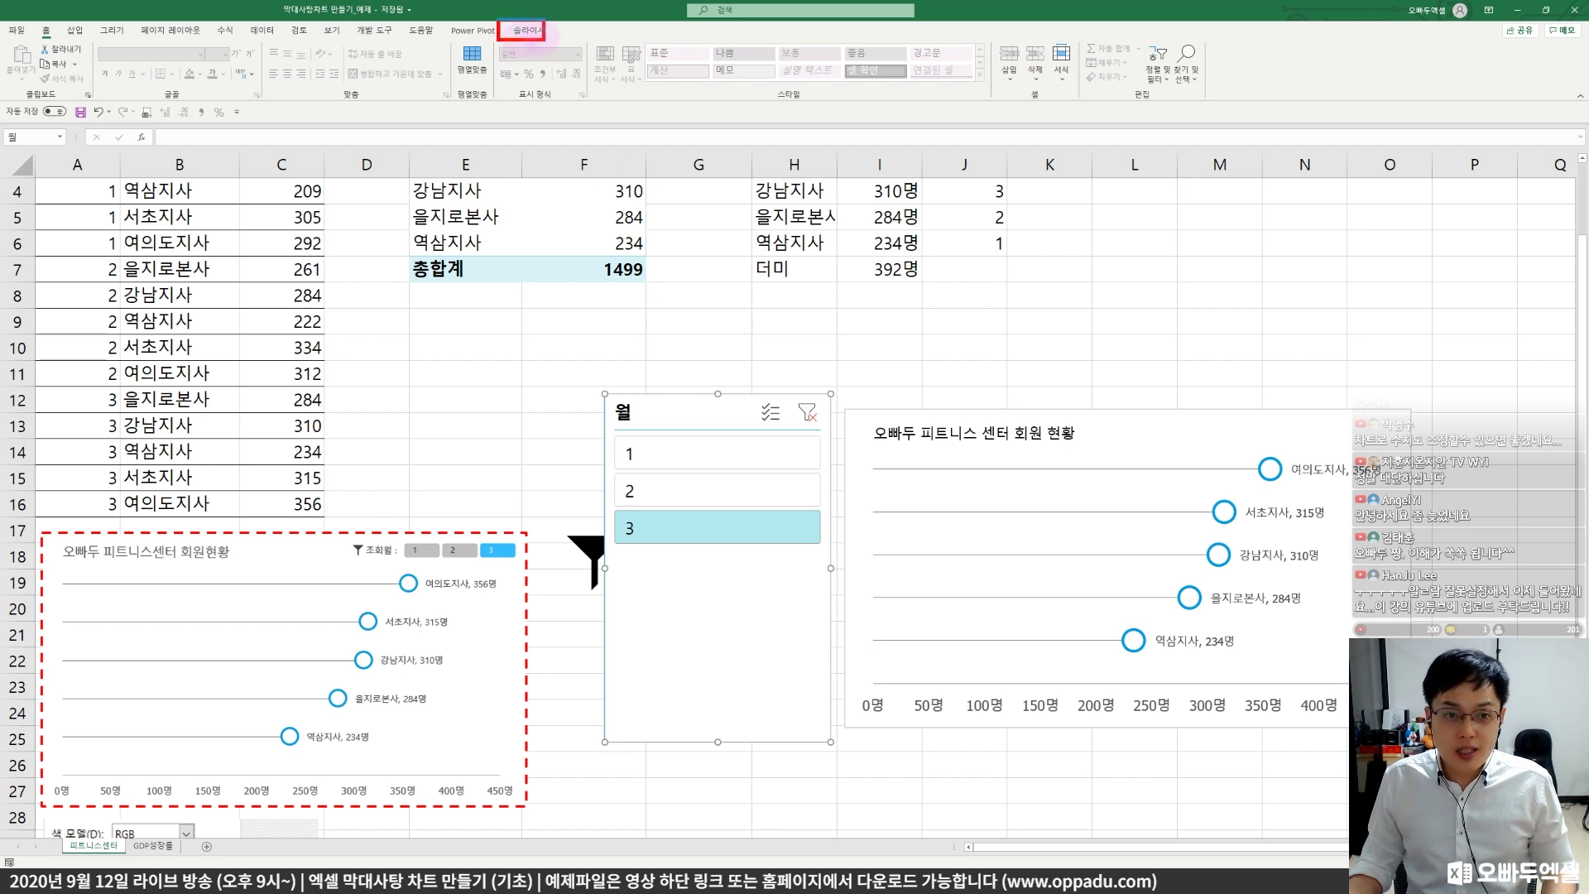
pyautogui.click(530, 32)
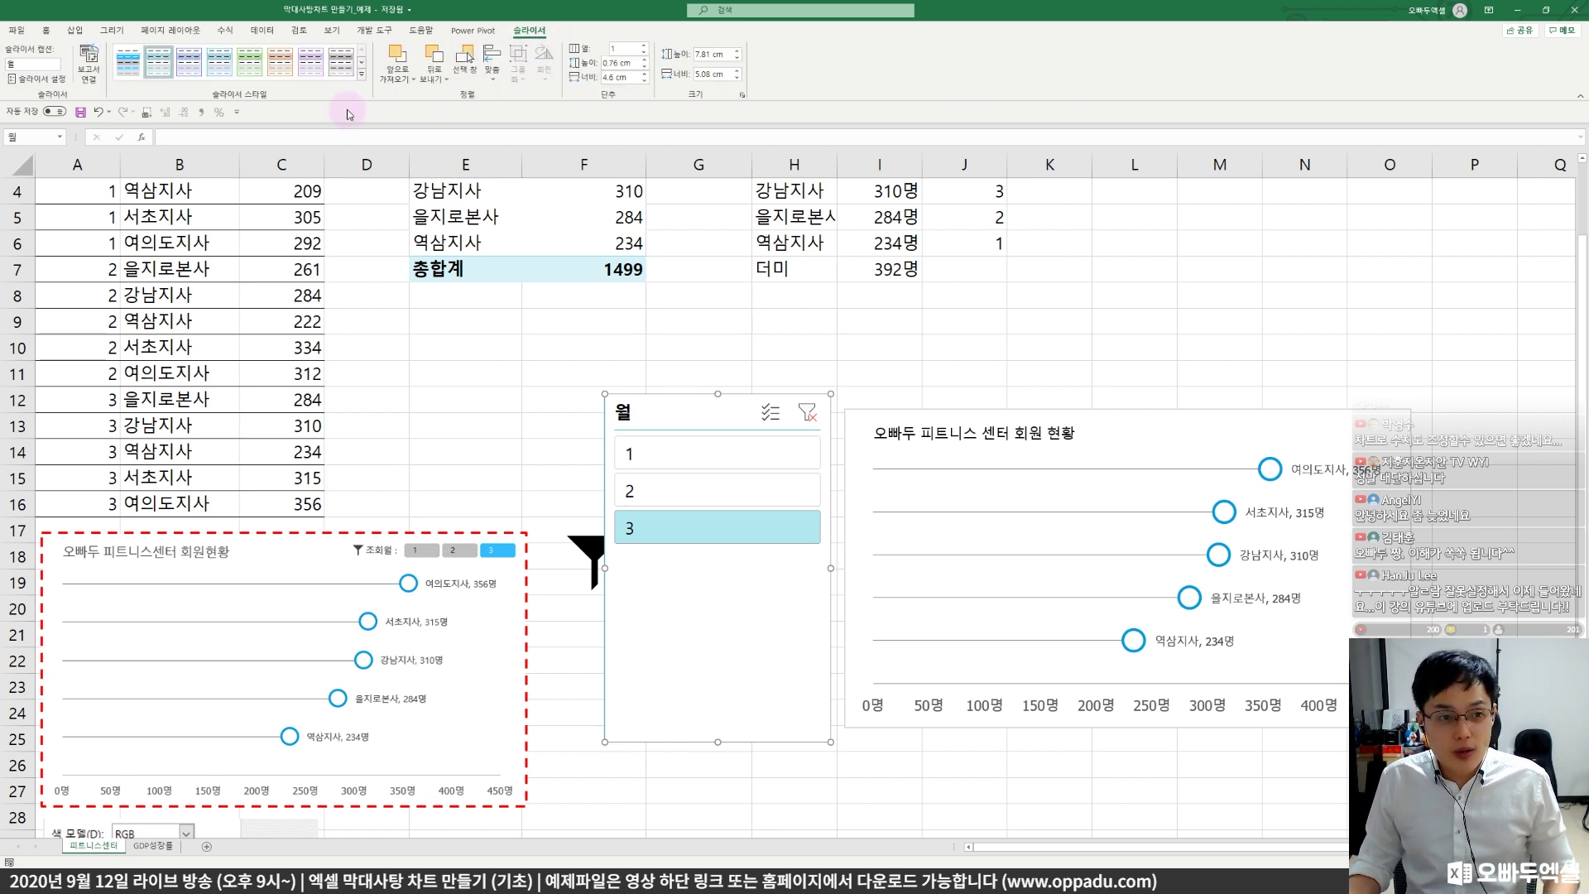
pyautogui.moveTo(204, 78); pyautogui.dragTo(284, 108)
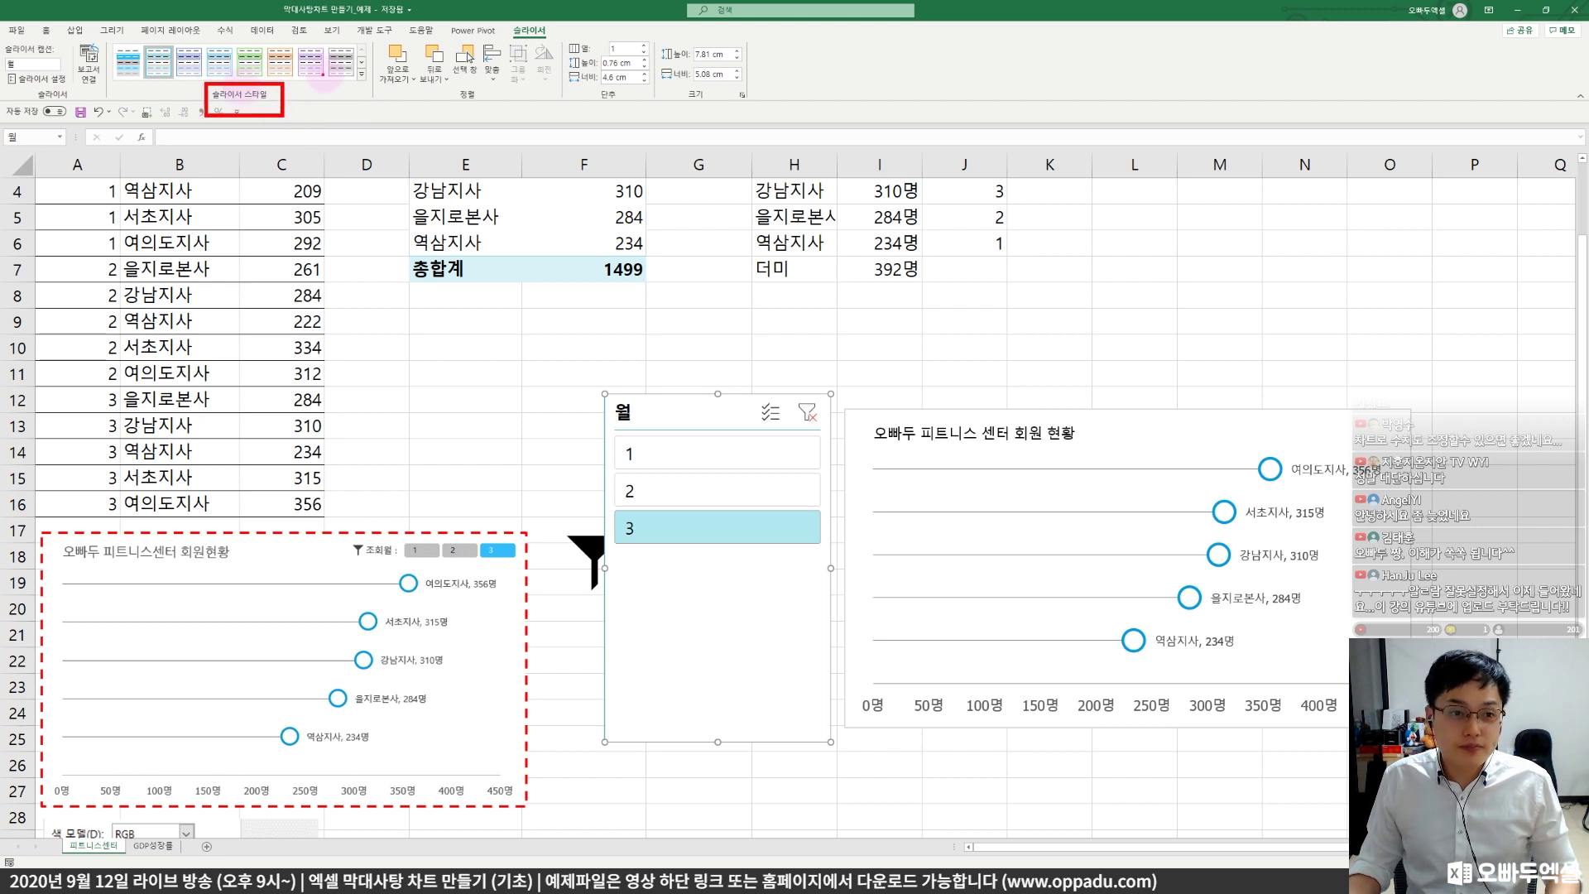
pyautogui.click(362, 75)
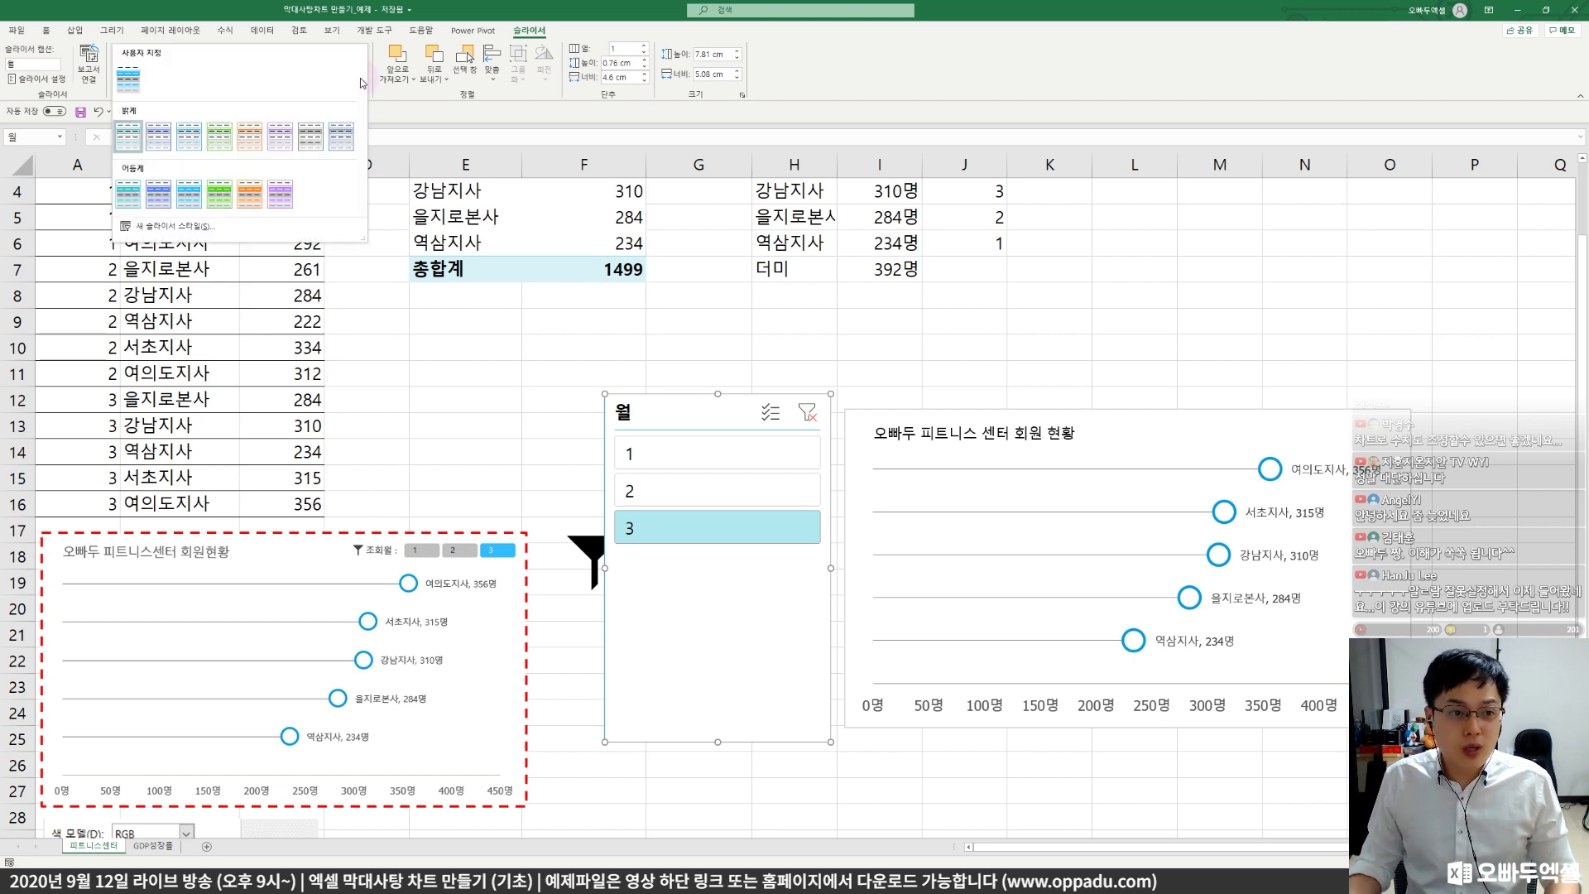
pyautogui.click(199, 208)
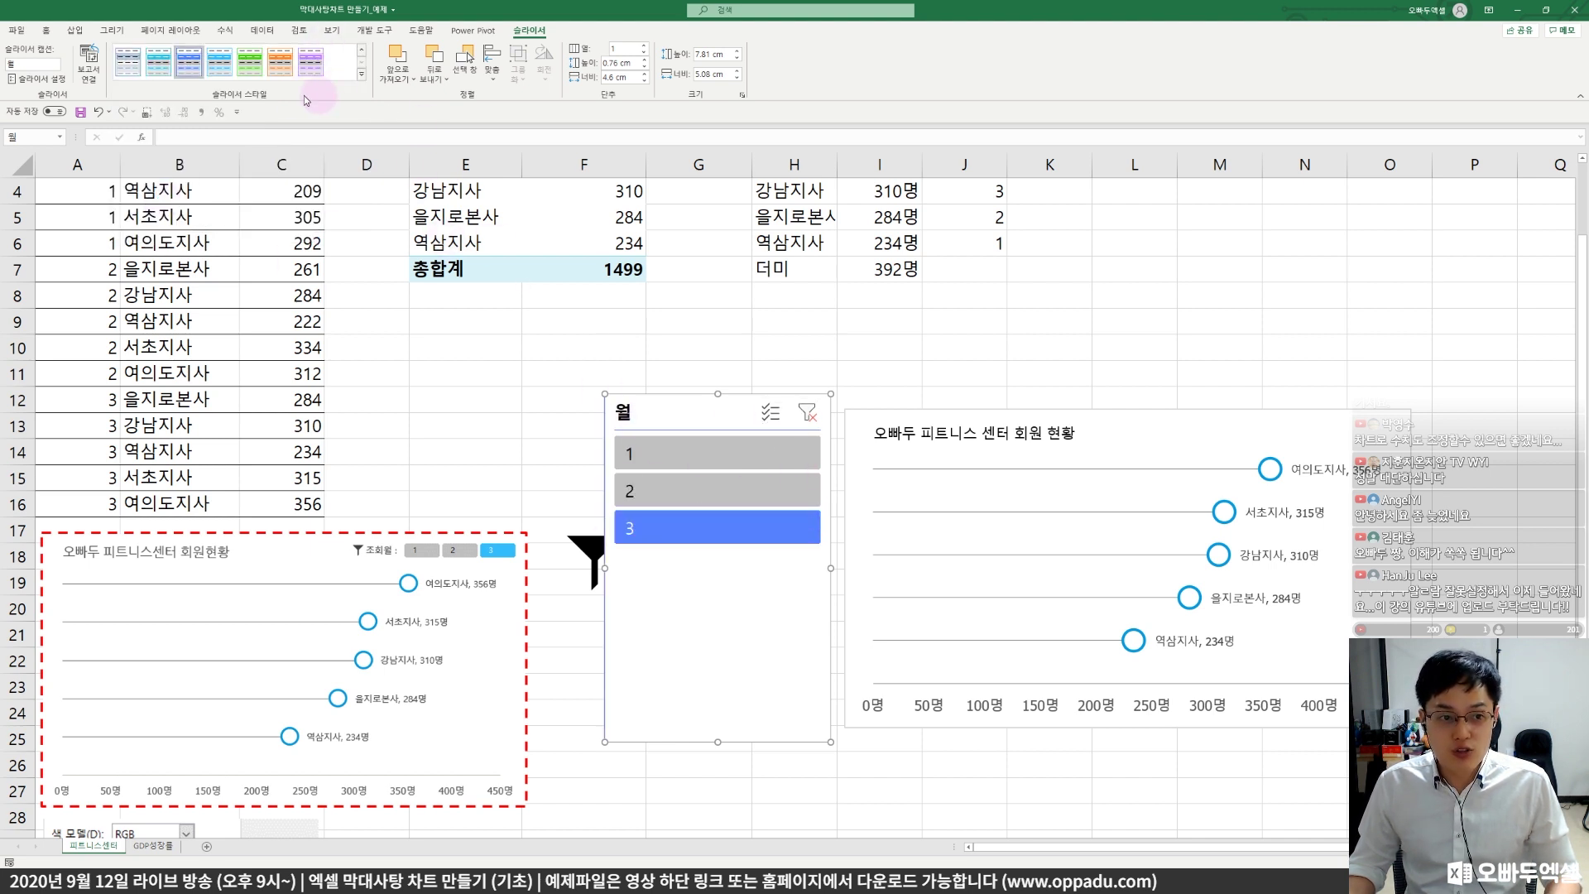
# - Duplicate the applied dark blue slicer style as an editable custom style and move its settings dialog aside
pyautogui.rightClick(199, 75)
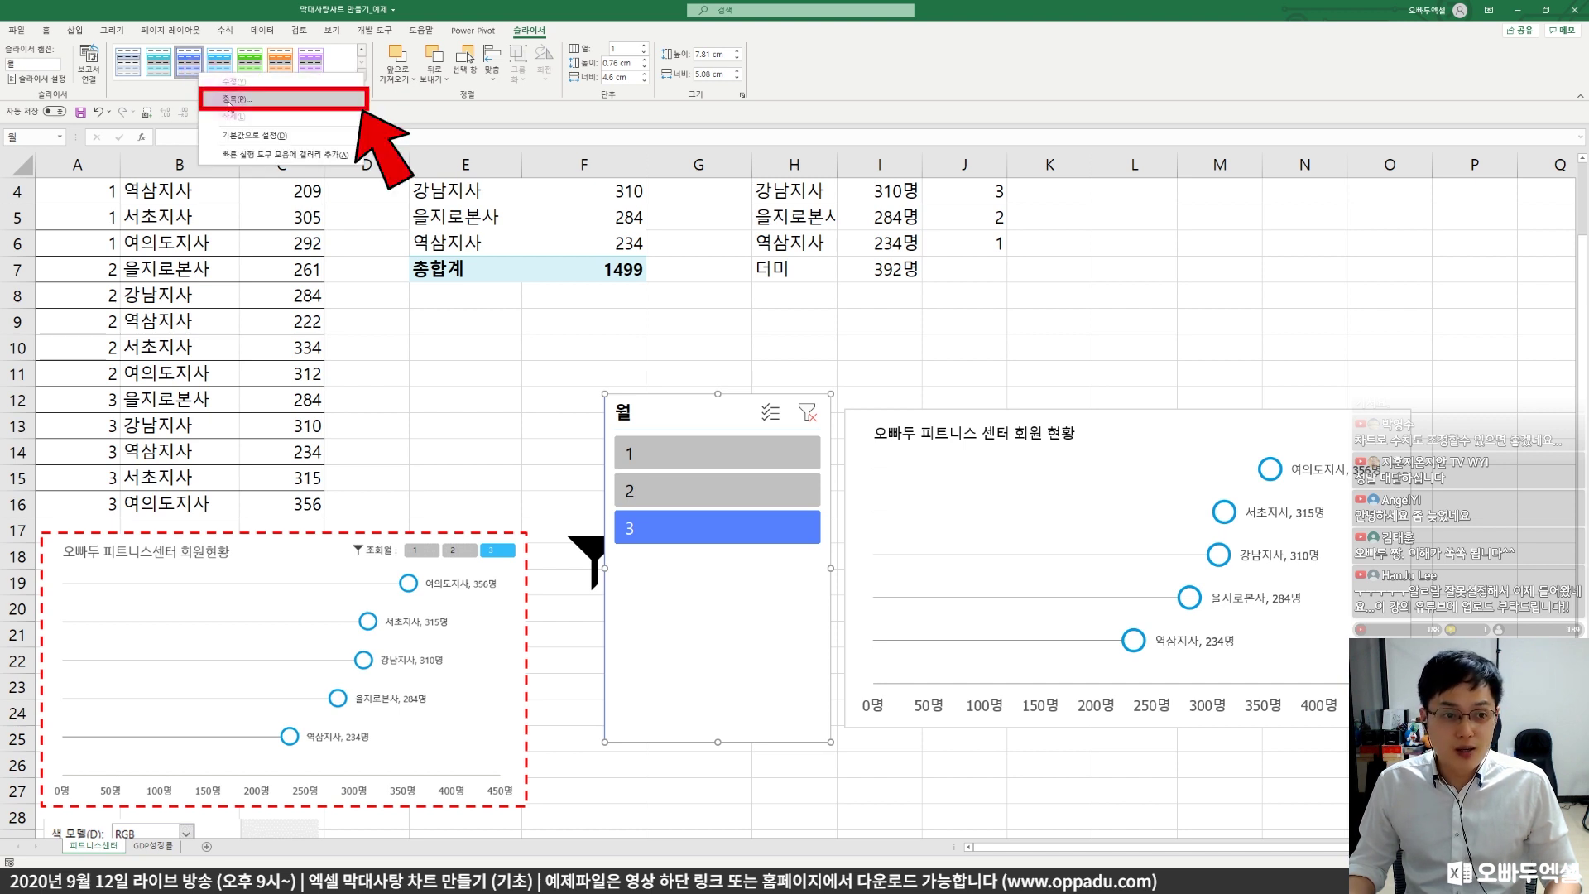
pyautogui.click(230, 101)
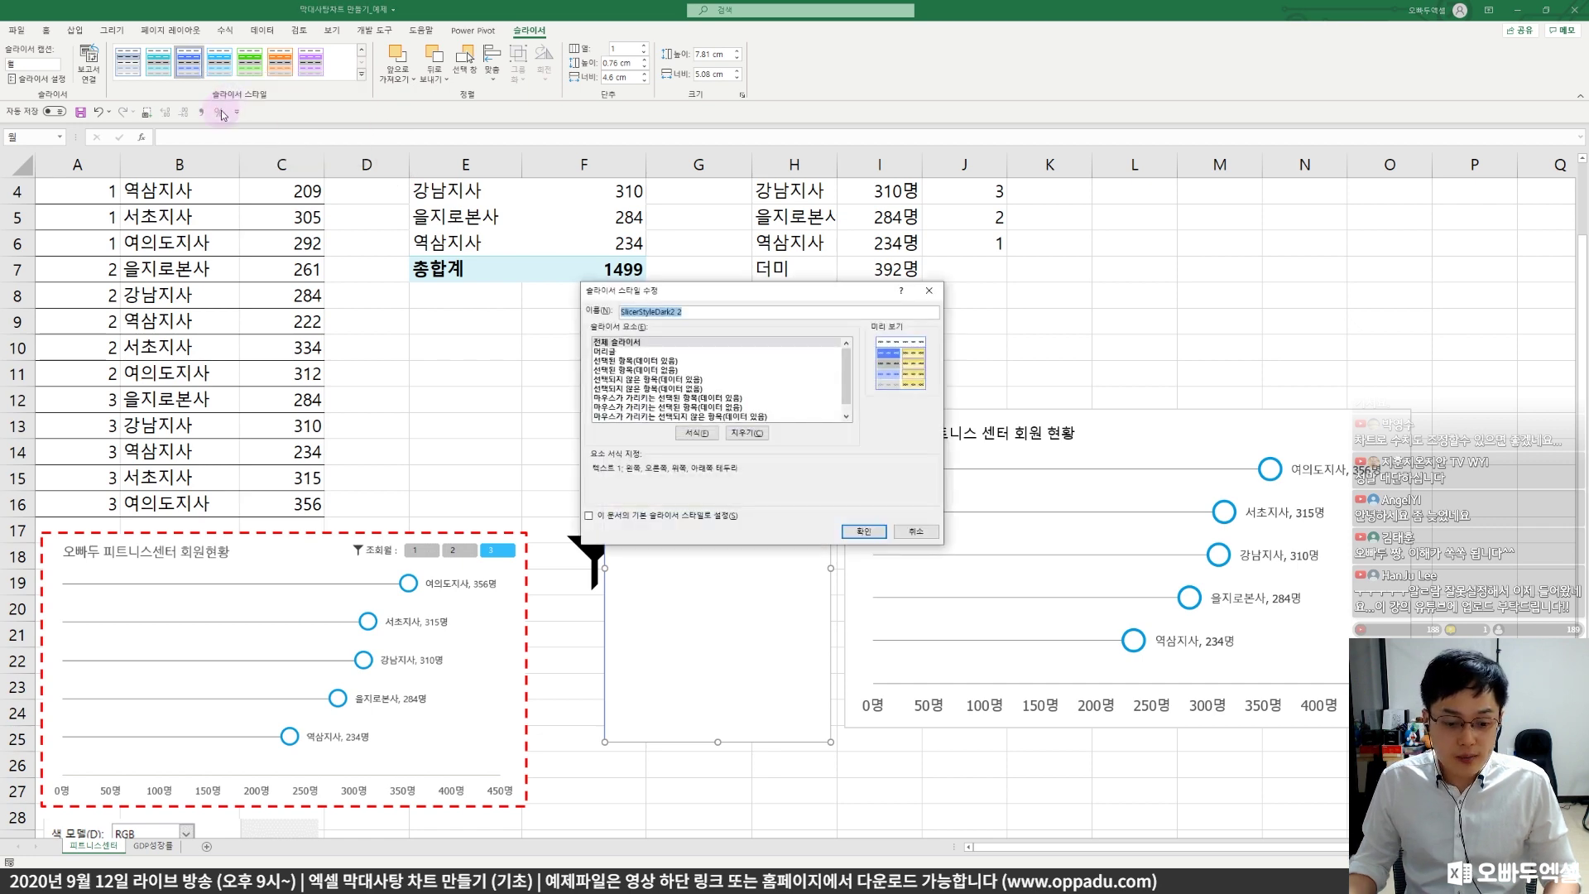
pyautogui.moveTo(687, 297); pyautogui.dragTo(632, 305)
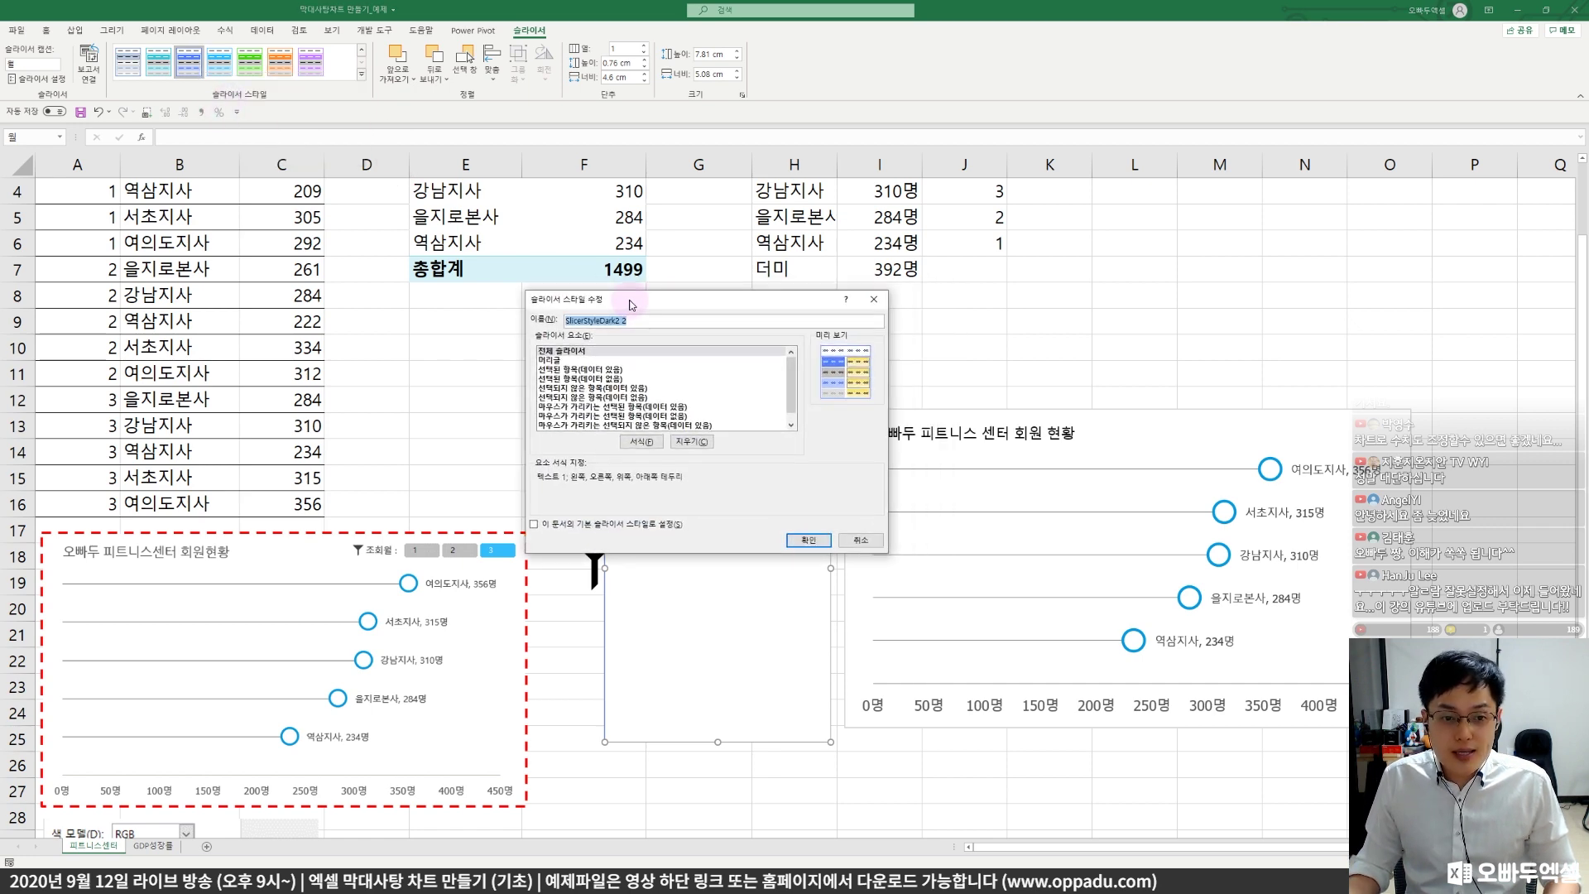
# - Set the font size of the custom slicer style's whole-slicer (전체 슬라이서) element to 6
pyautogui.click(611, 351)
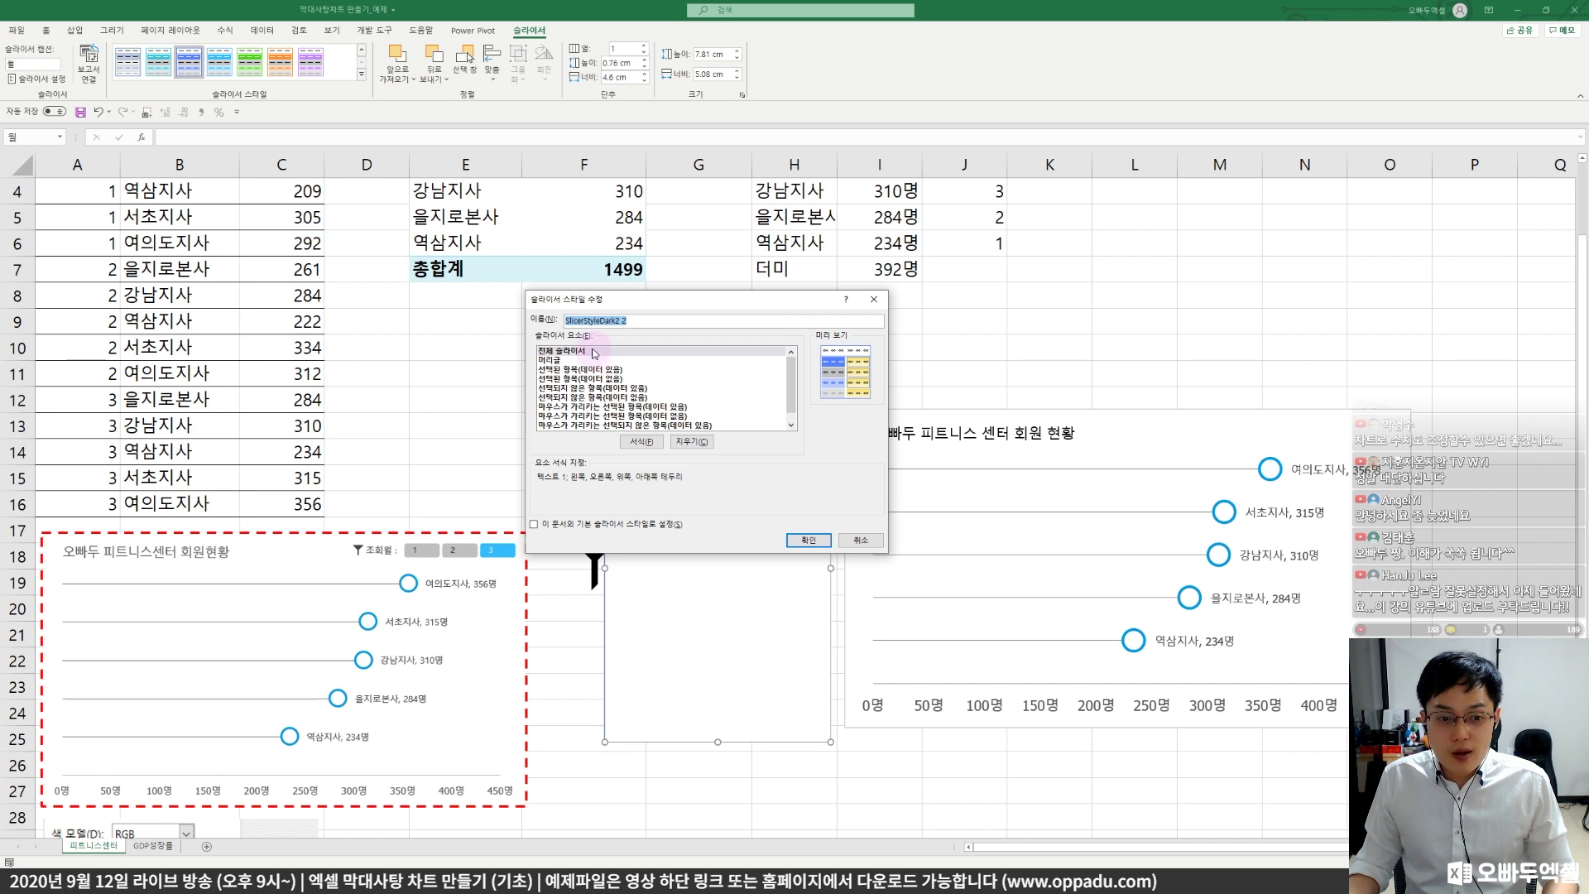
pyautogui.click(594, 354)
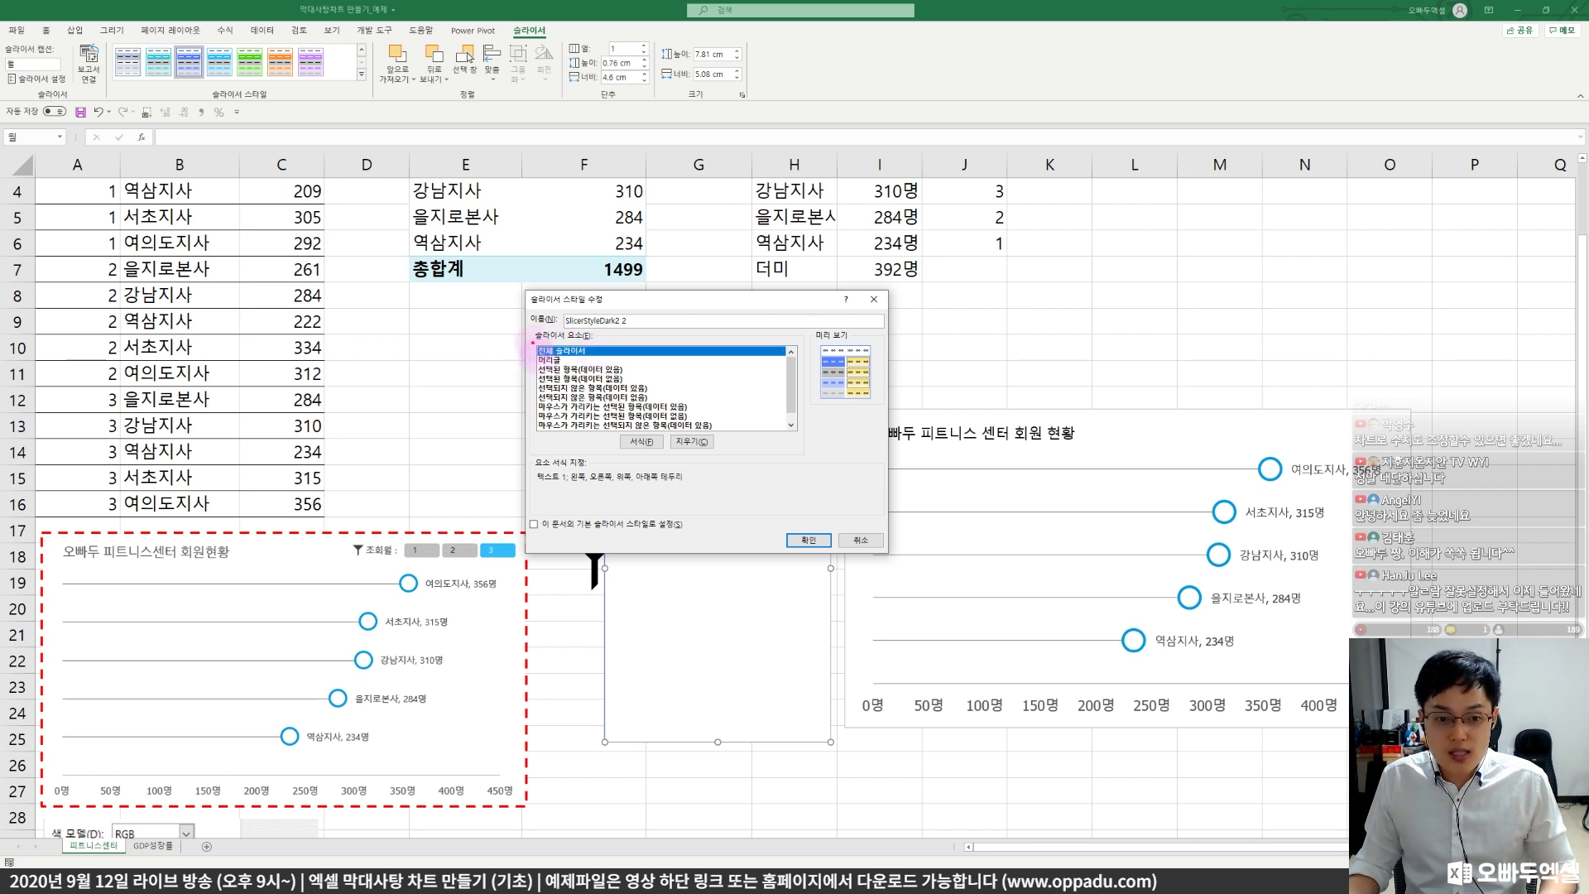
pyautogui.moveTo(575, 355); pyautogui.dragTo(607, 358)
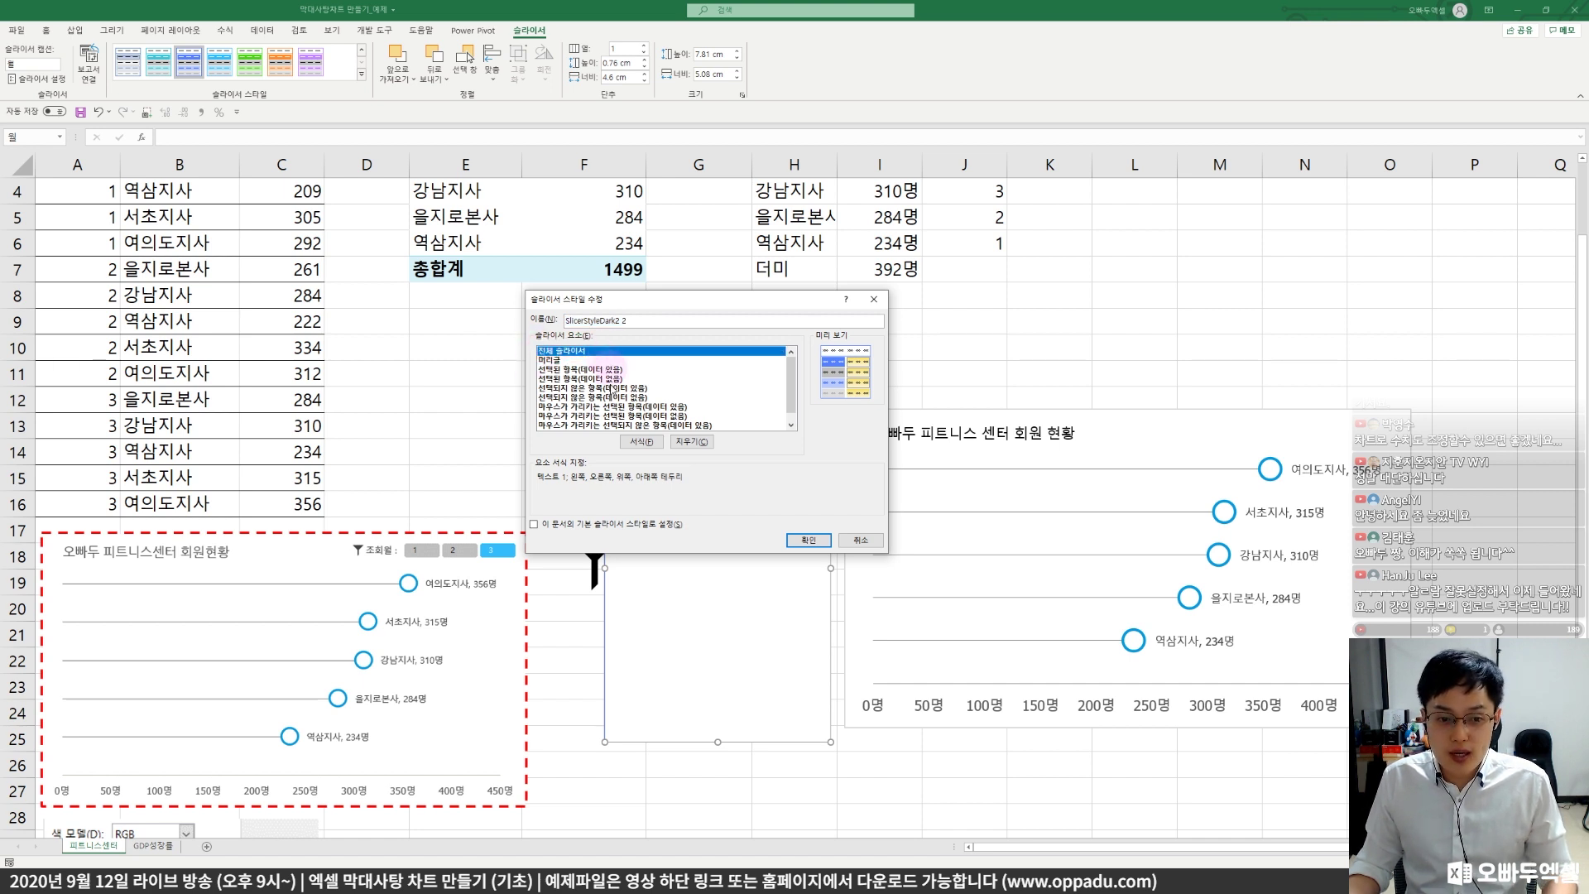
pyautogui.click(641, 442)
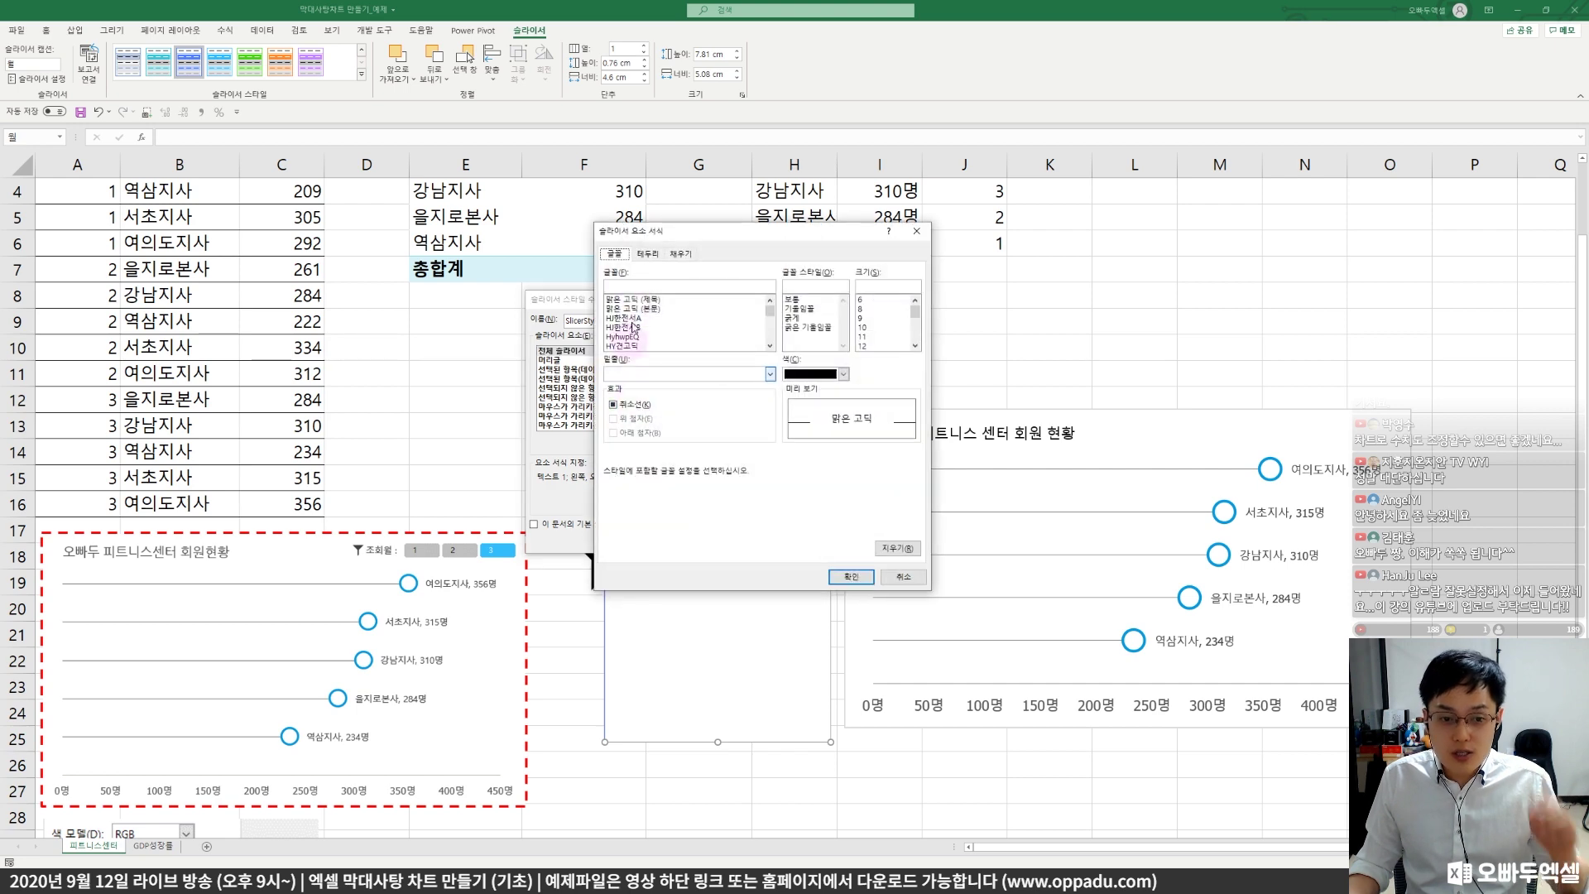
pyautogui.moveTo(635, 233); pyautogui.dragTo(668, 260)
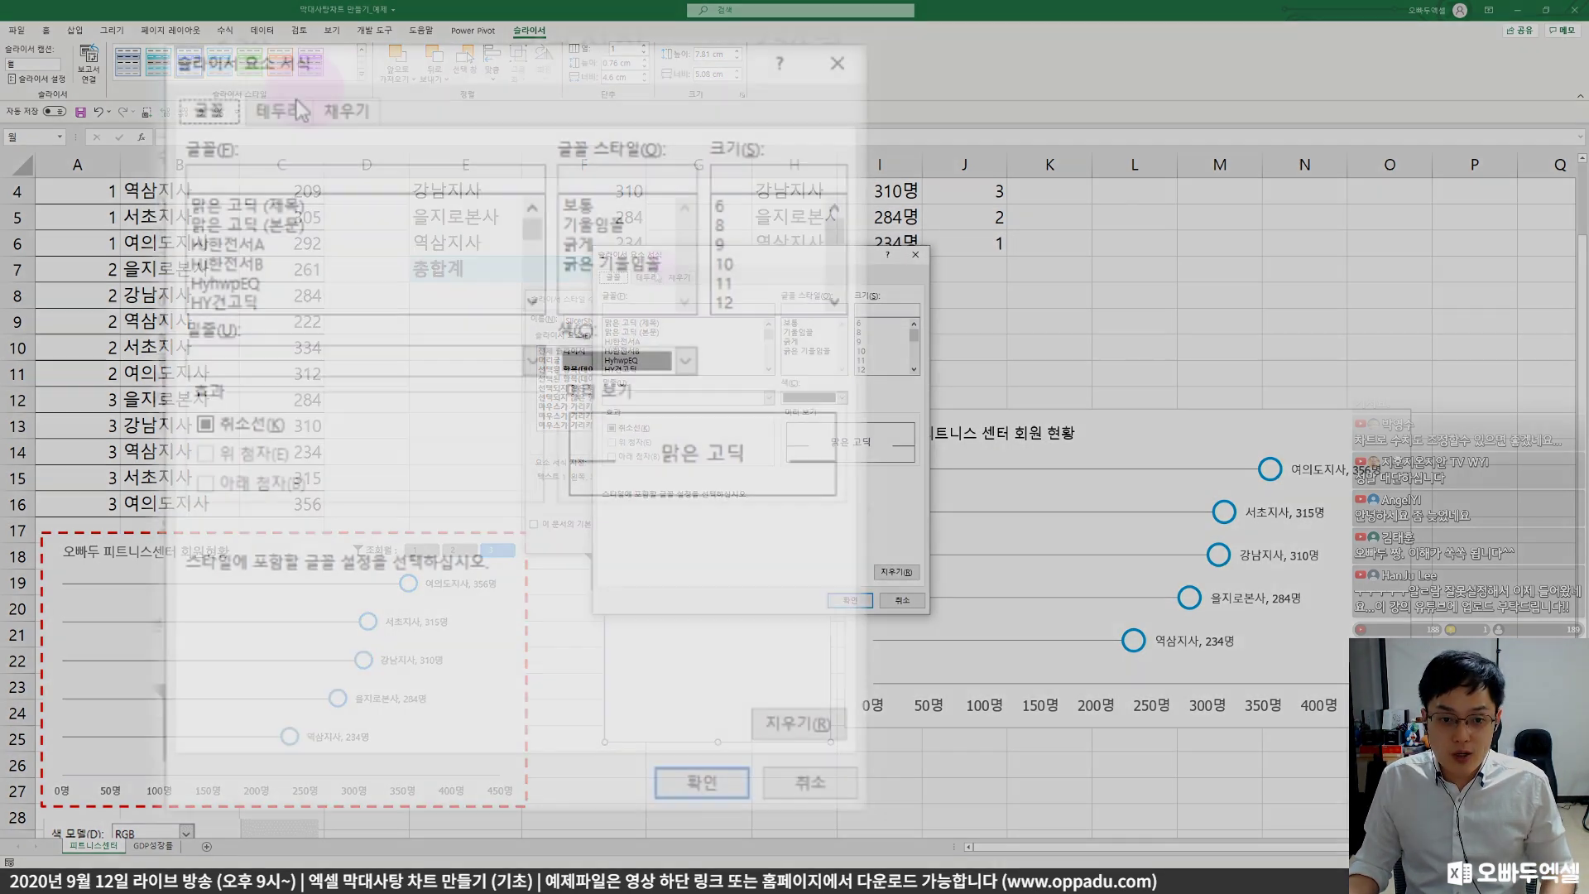
pyautogui.click(750, 206)
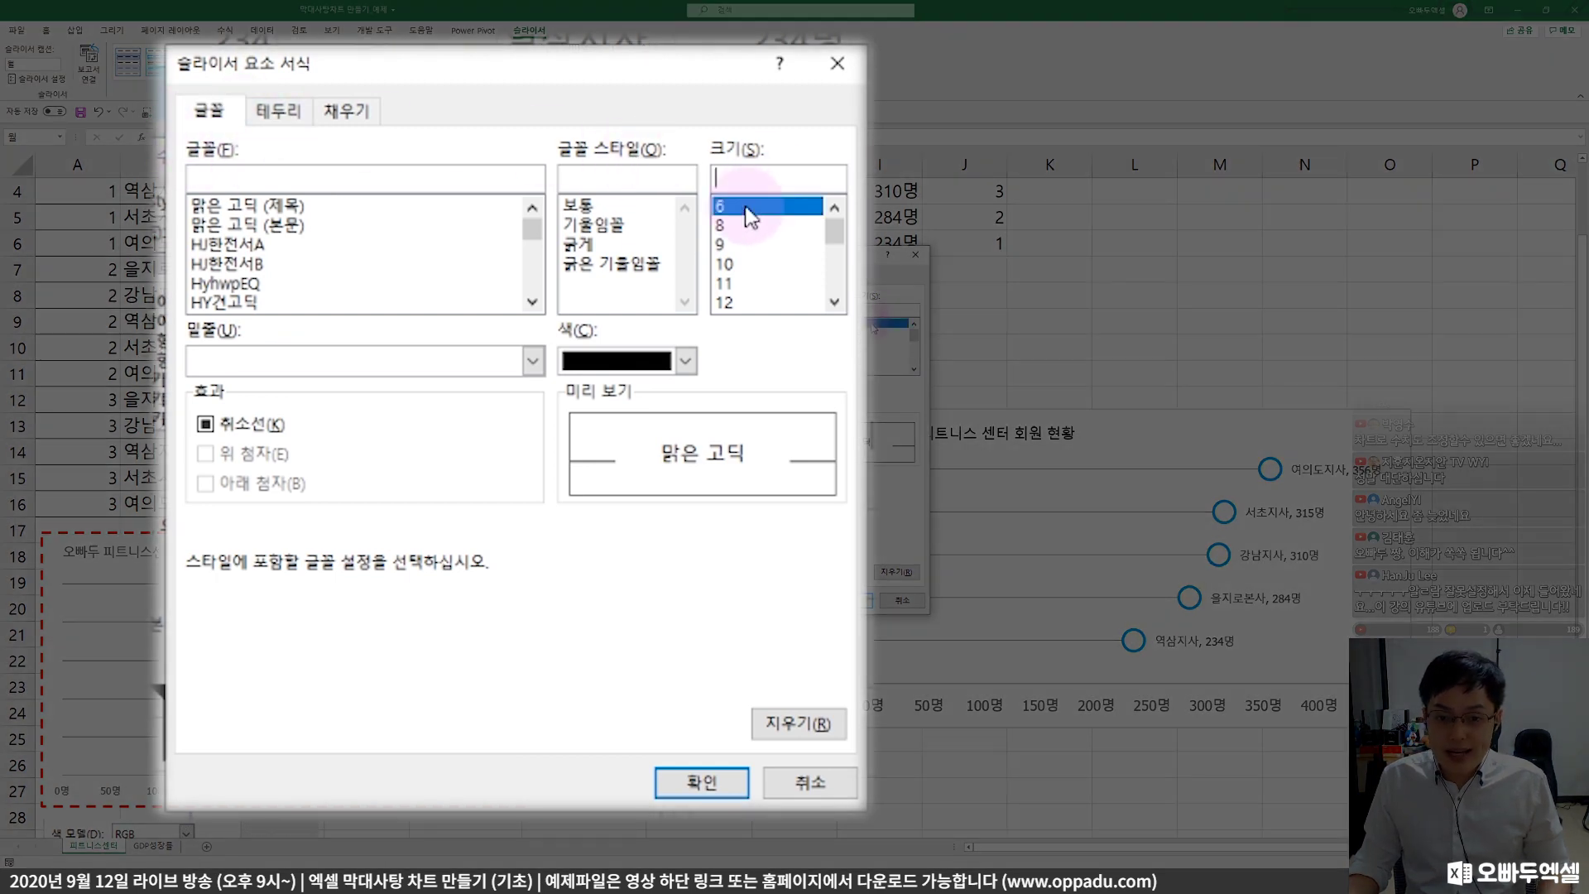
pyautogui.click(754, 177)
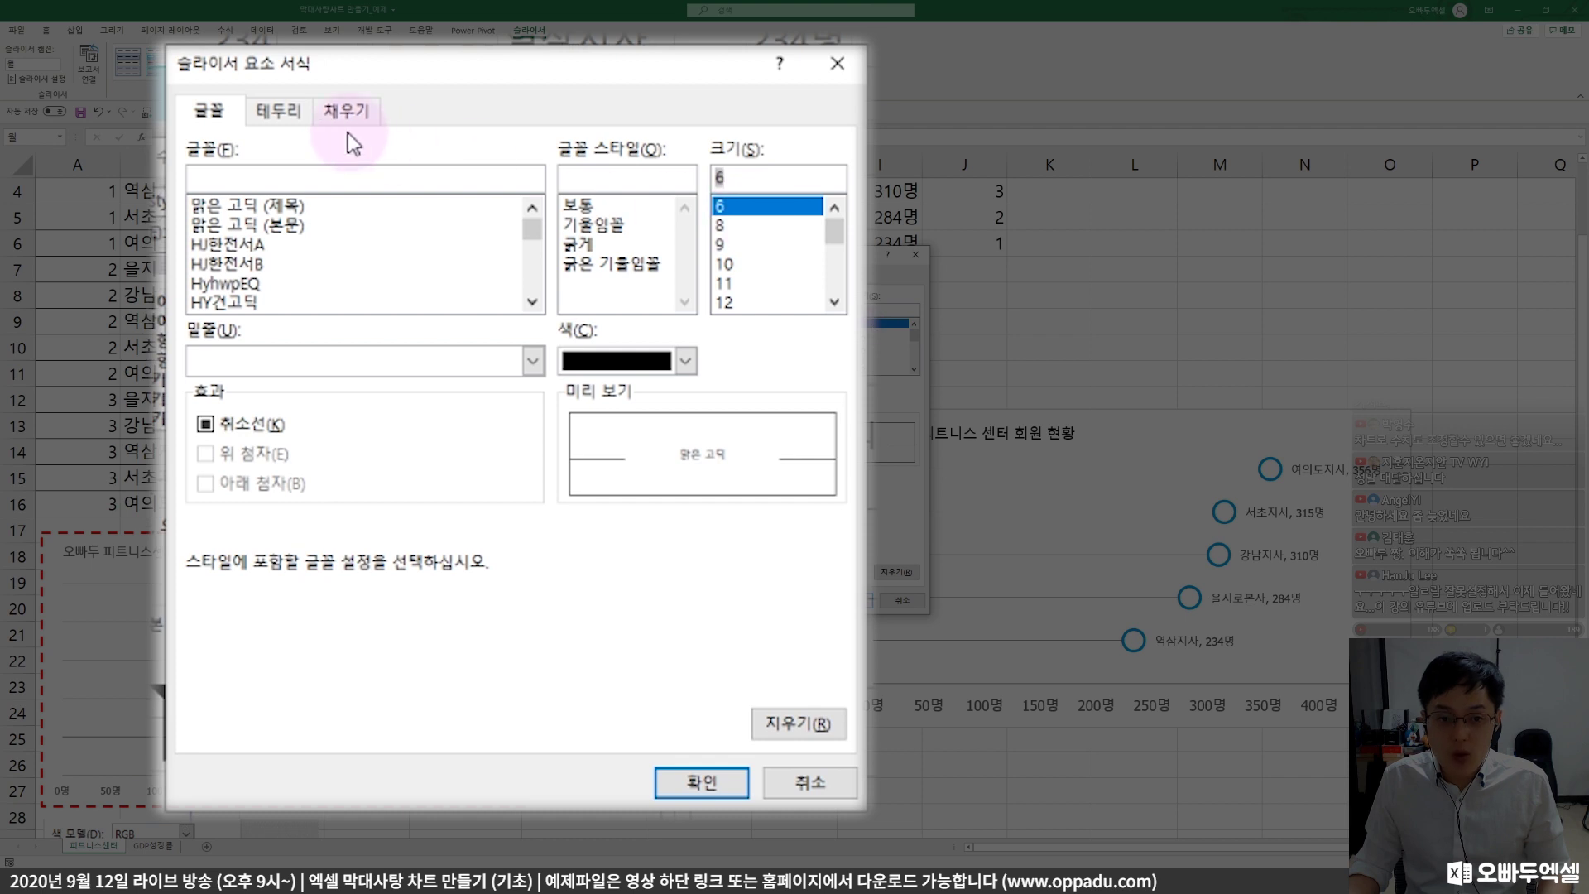
# - Remove all borders from the style's whole-slicer element and apply the element formatting
pyautogui.click(282, 111)
pyautogui.click(436, 199)
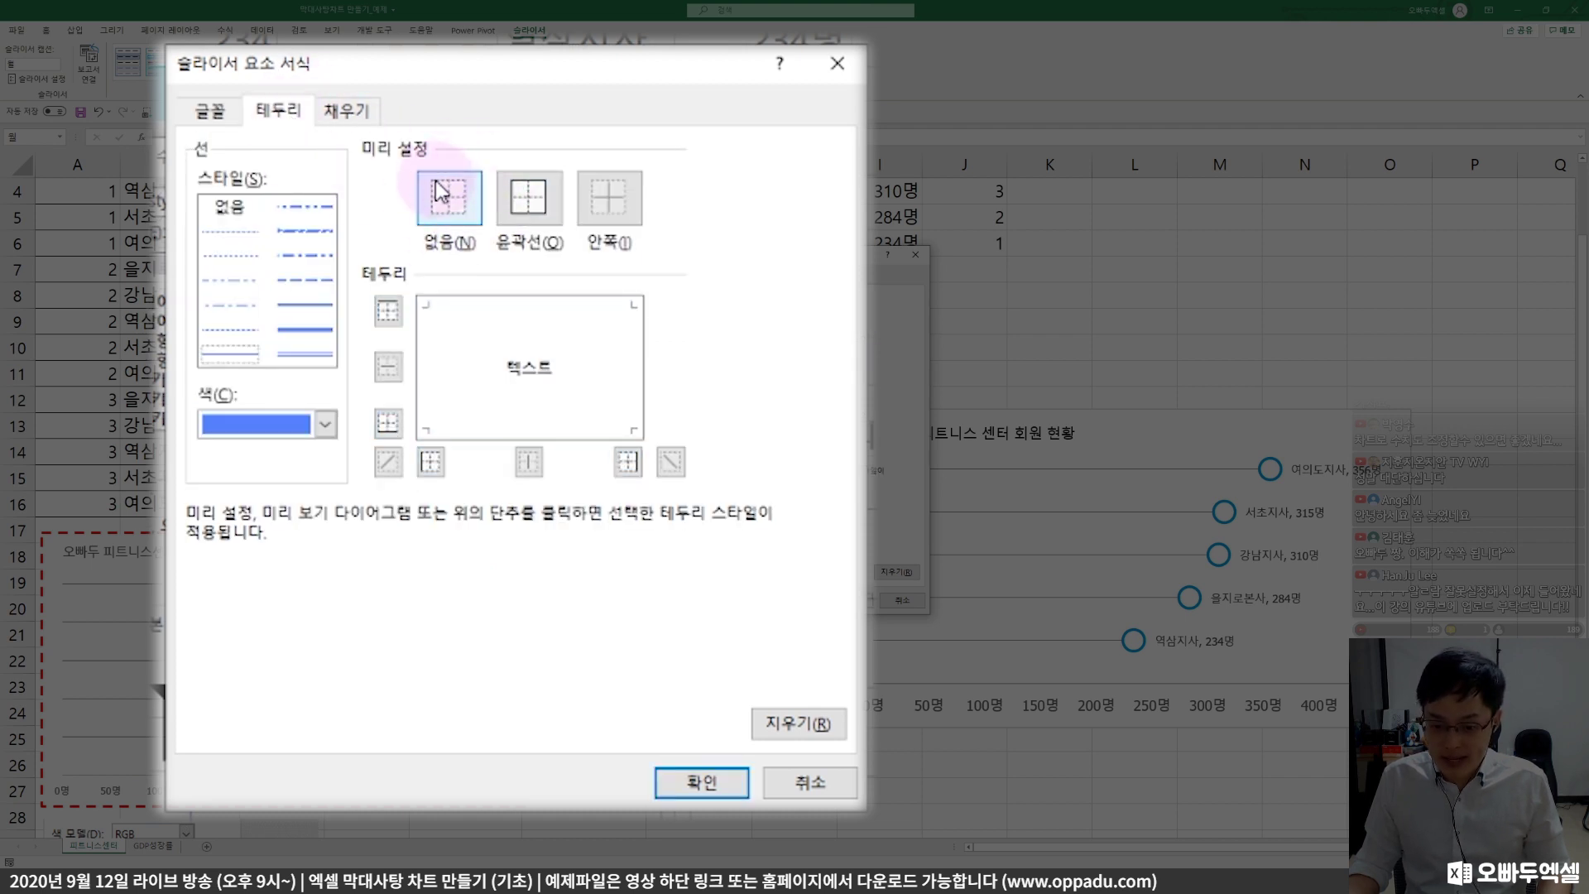
pyautogui.click(212, 111)
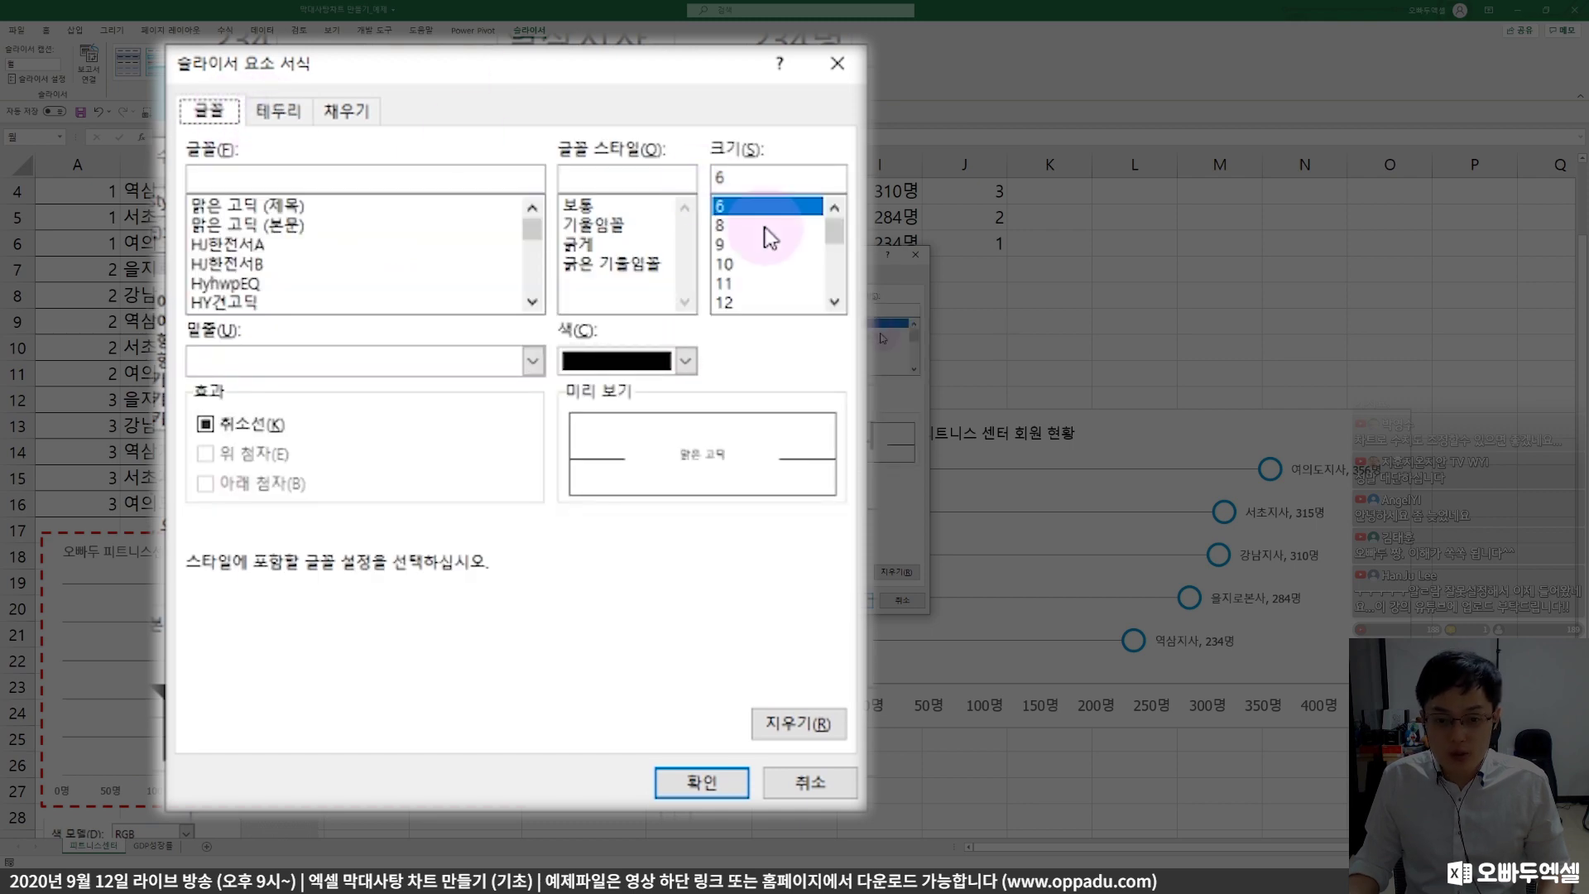
pyautogui.click(280, 111)
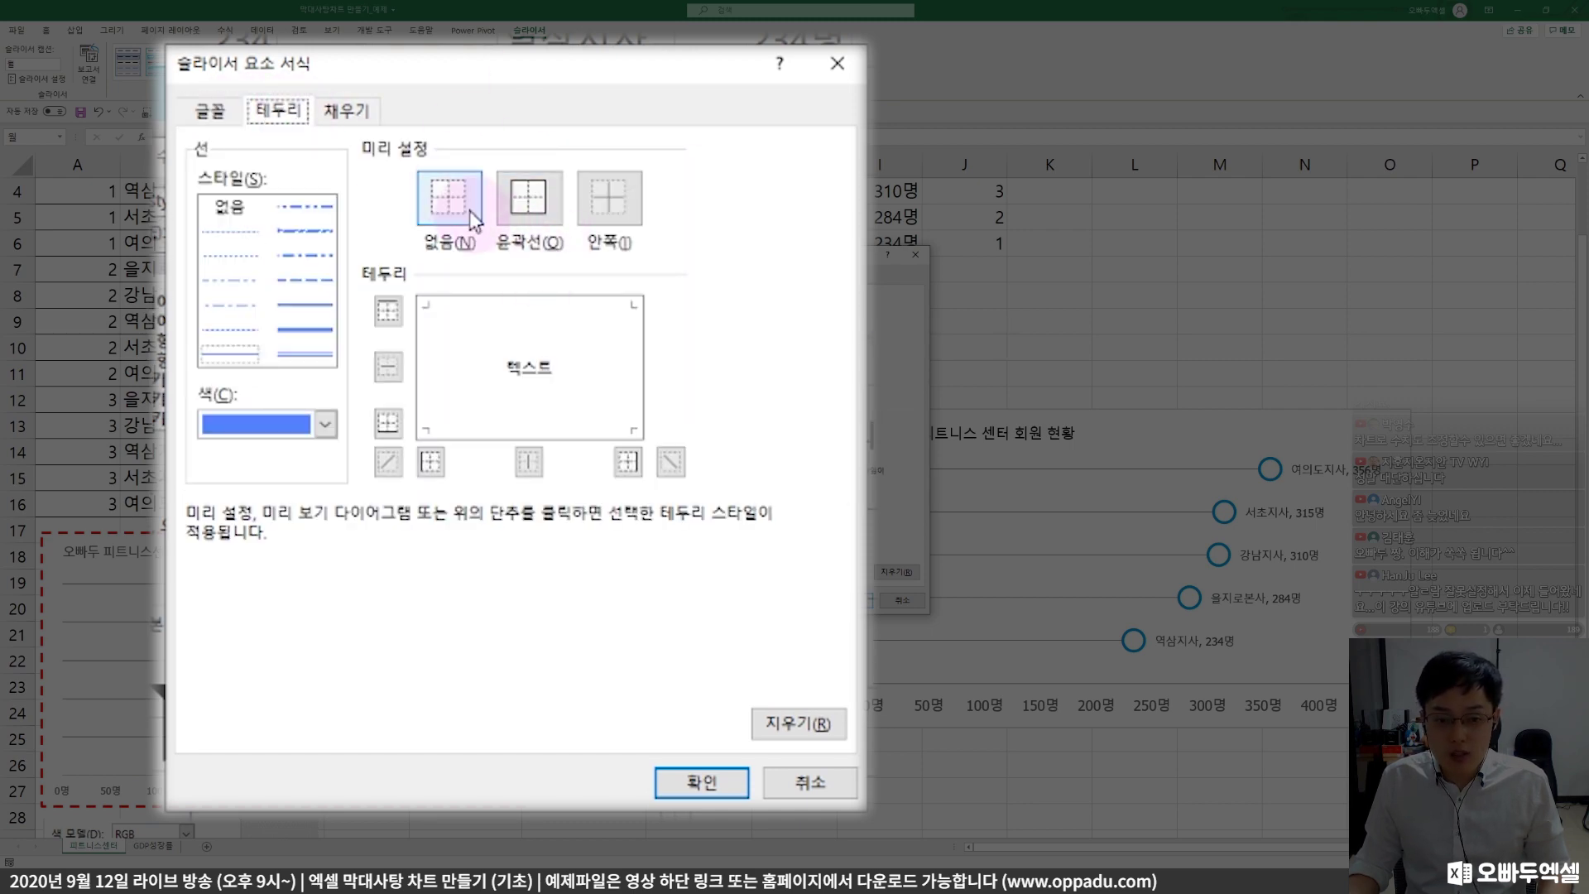
pyautogui.click(702, 782)
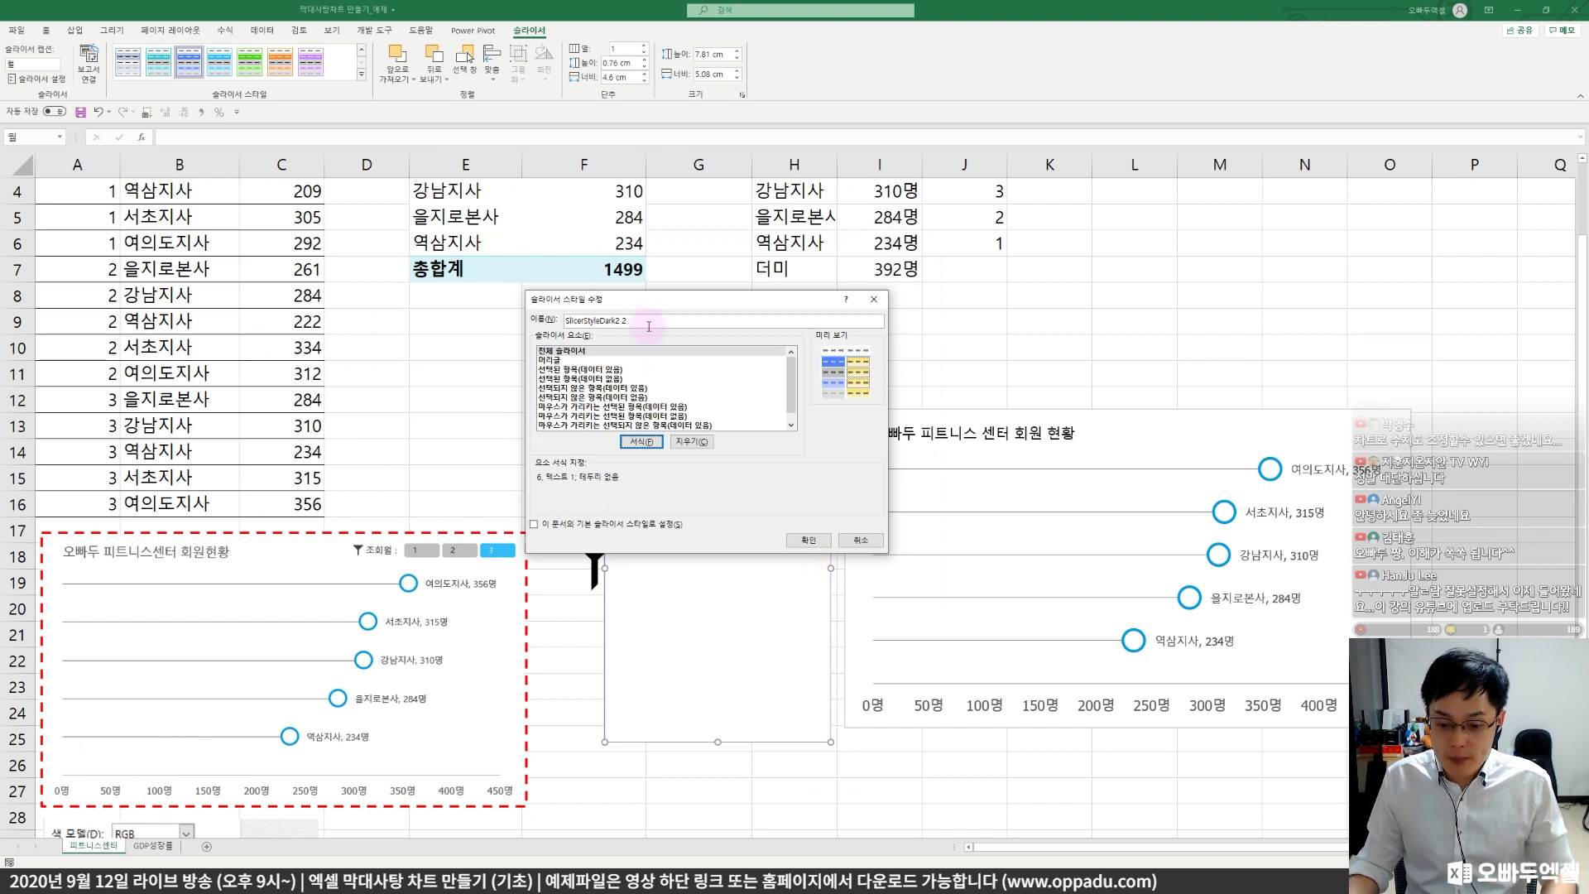
# - Name the custom slicer style 내 스타일 and save it
pyautogui.moveTo(648, 326); pyautogui.dragTo(549, 320)
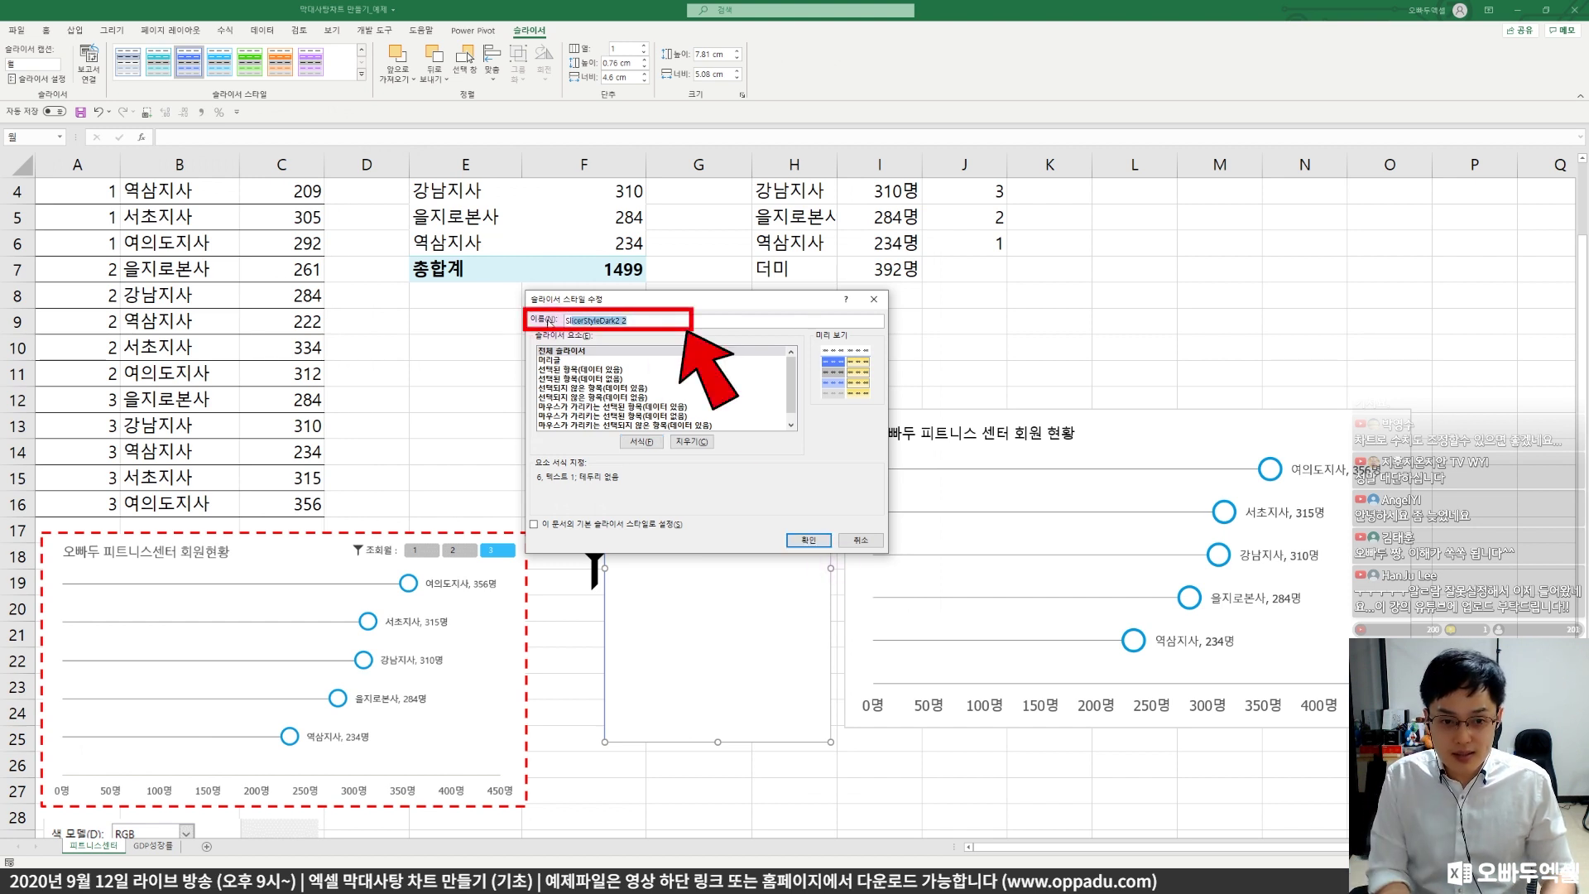
pyautogui.write('내 스타일')
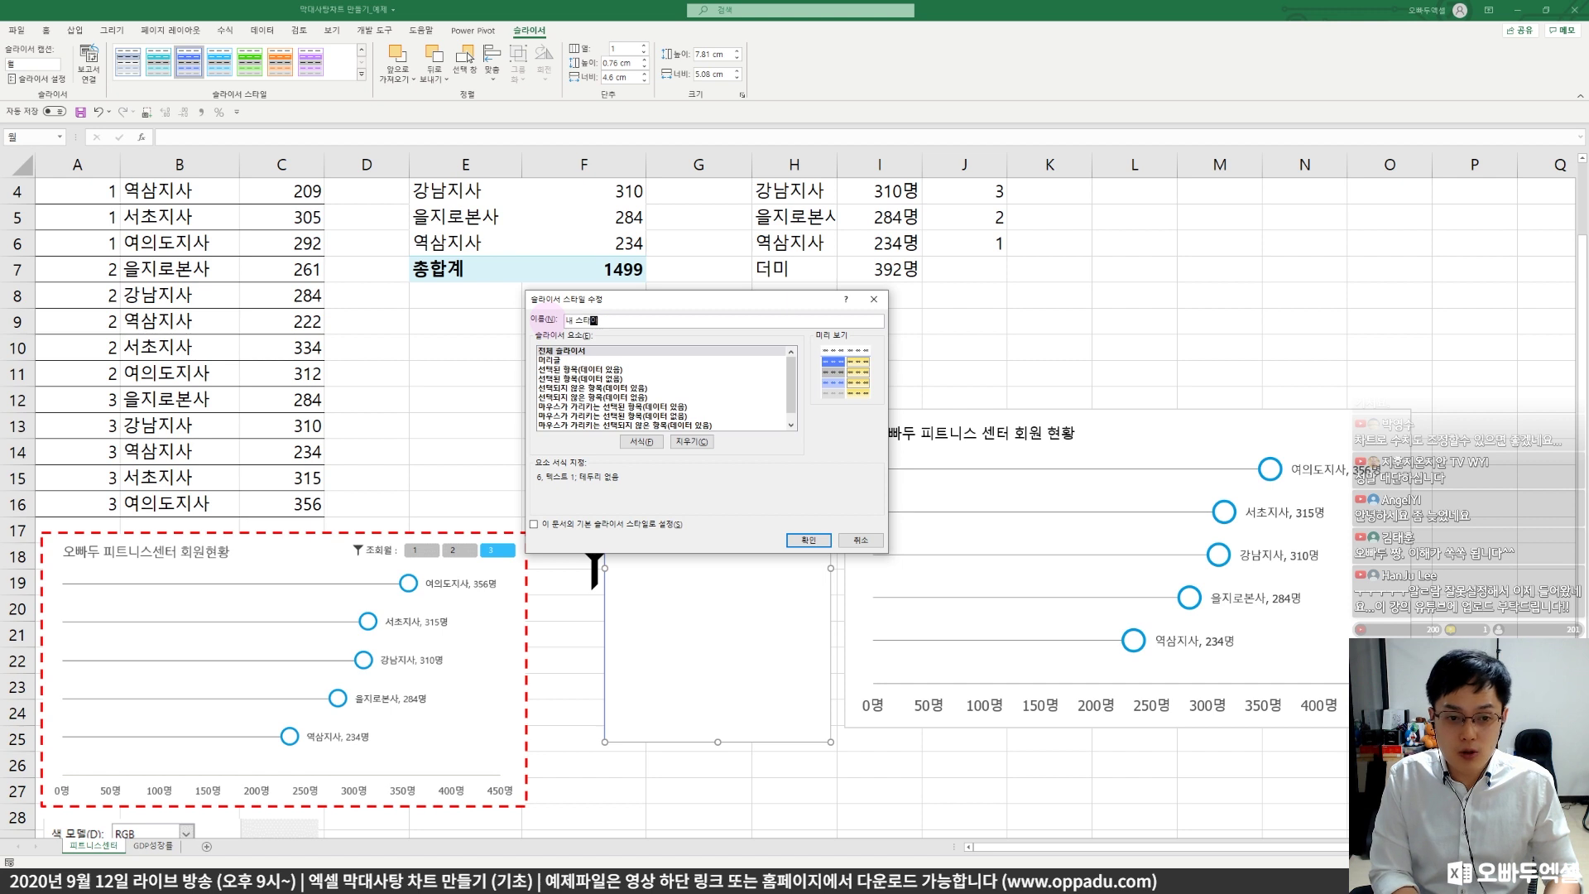
pyautogui.click(812, 540)
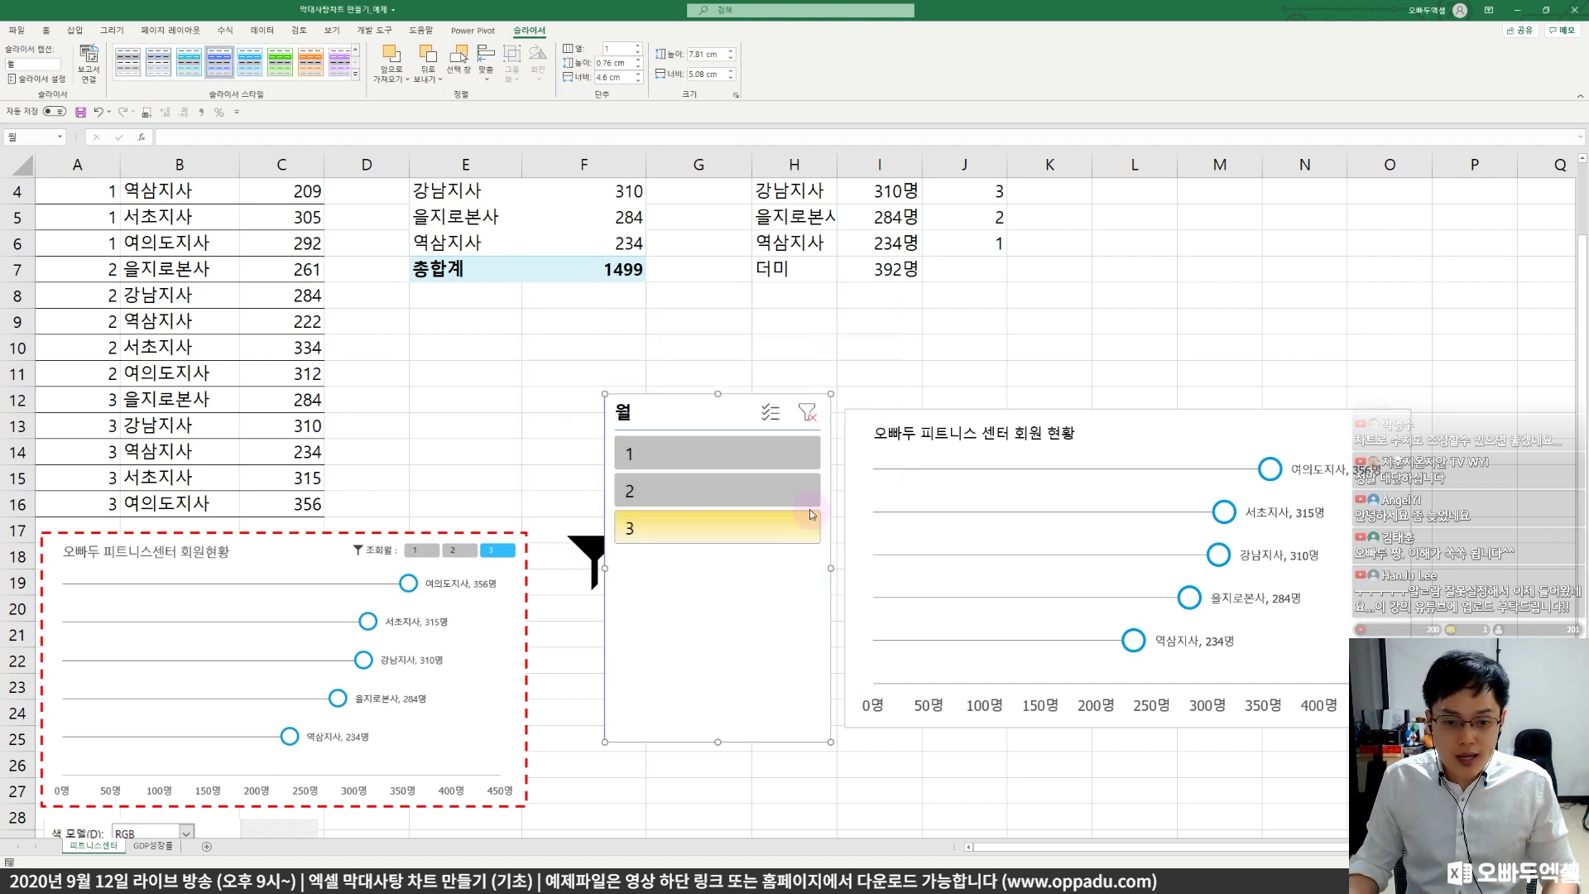
# - Apply the custom 내 스타일 style to the 월 slicer
pyautogui.click(362, 74)
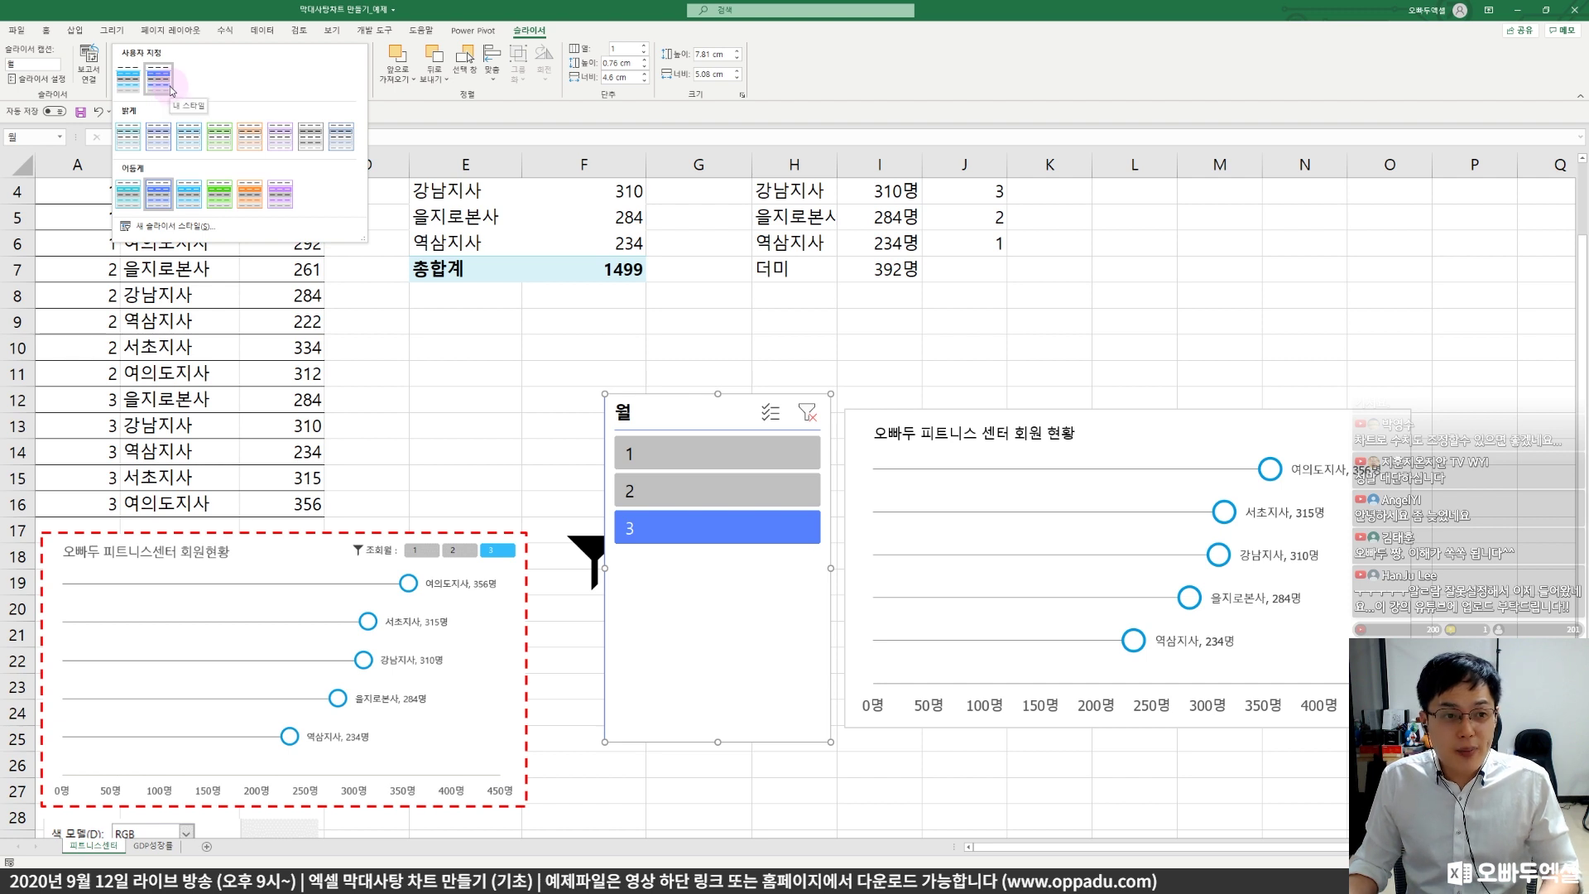
pyautogui.moveTo(114, 54); pyautogui.dragTo(194, 107)
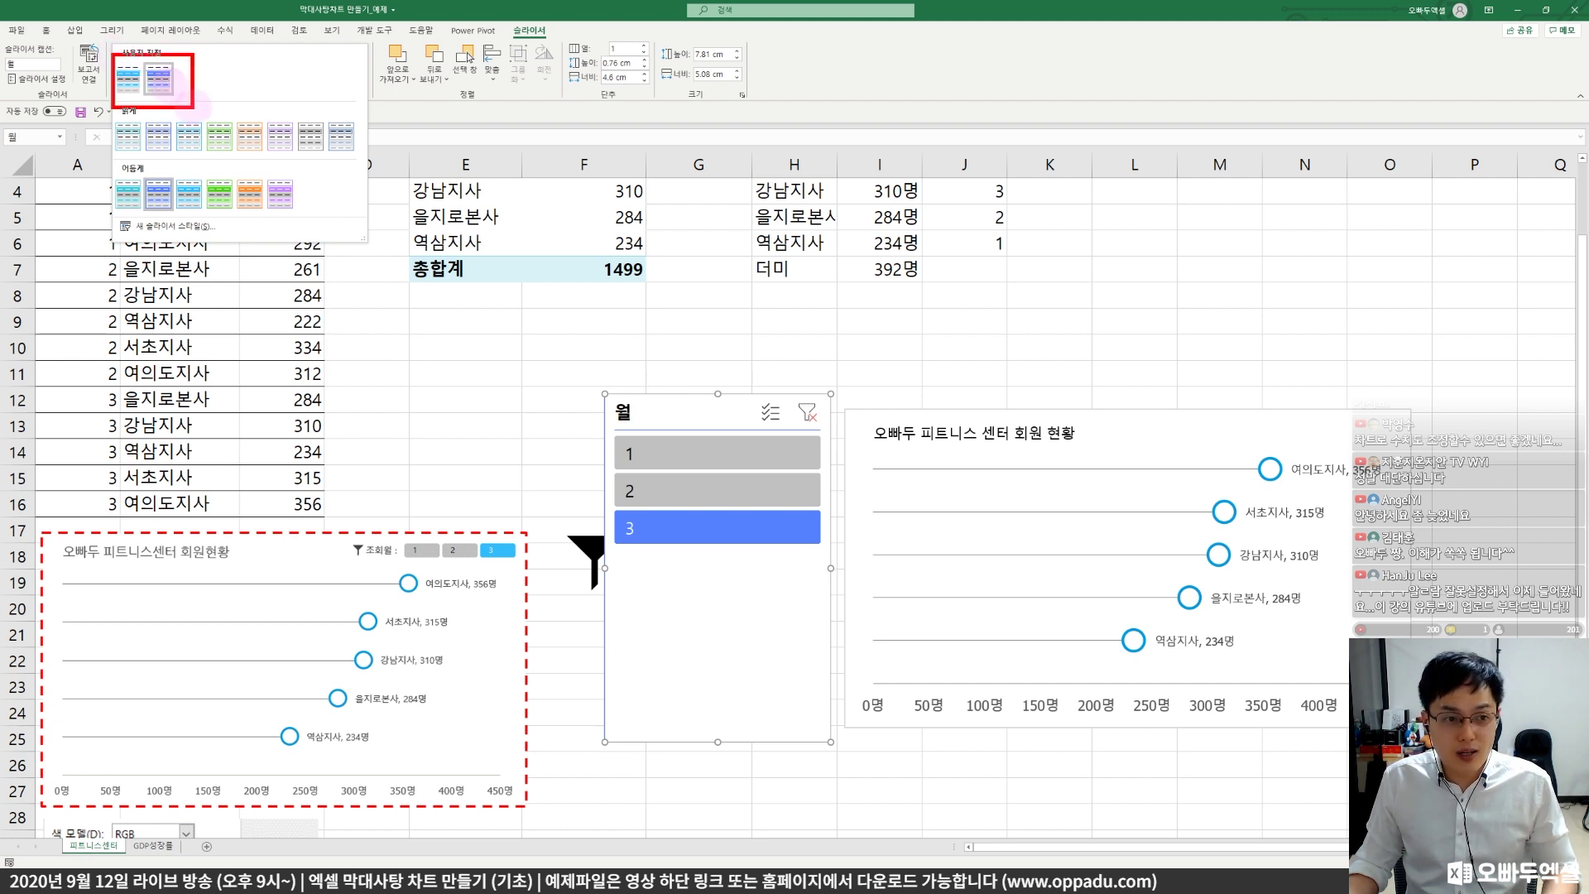
pyautogui.moveTo(217, 48)
pyautogui.mouseDown()
pyautogui.moveTo(171, 59)
pyautogui.moveTo(184, 51)
pyautogui.mouseUp()
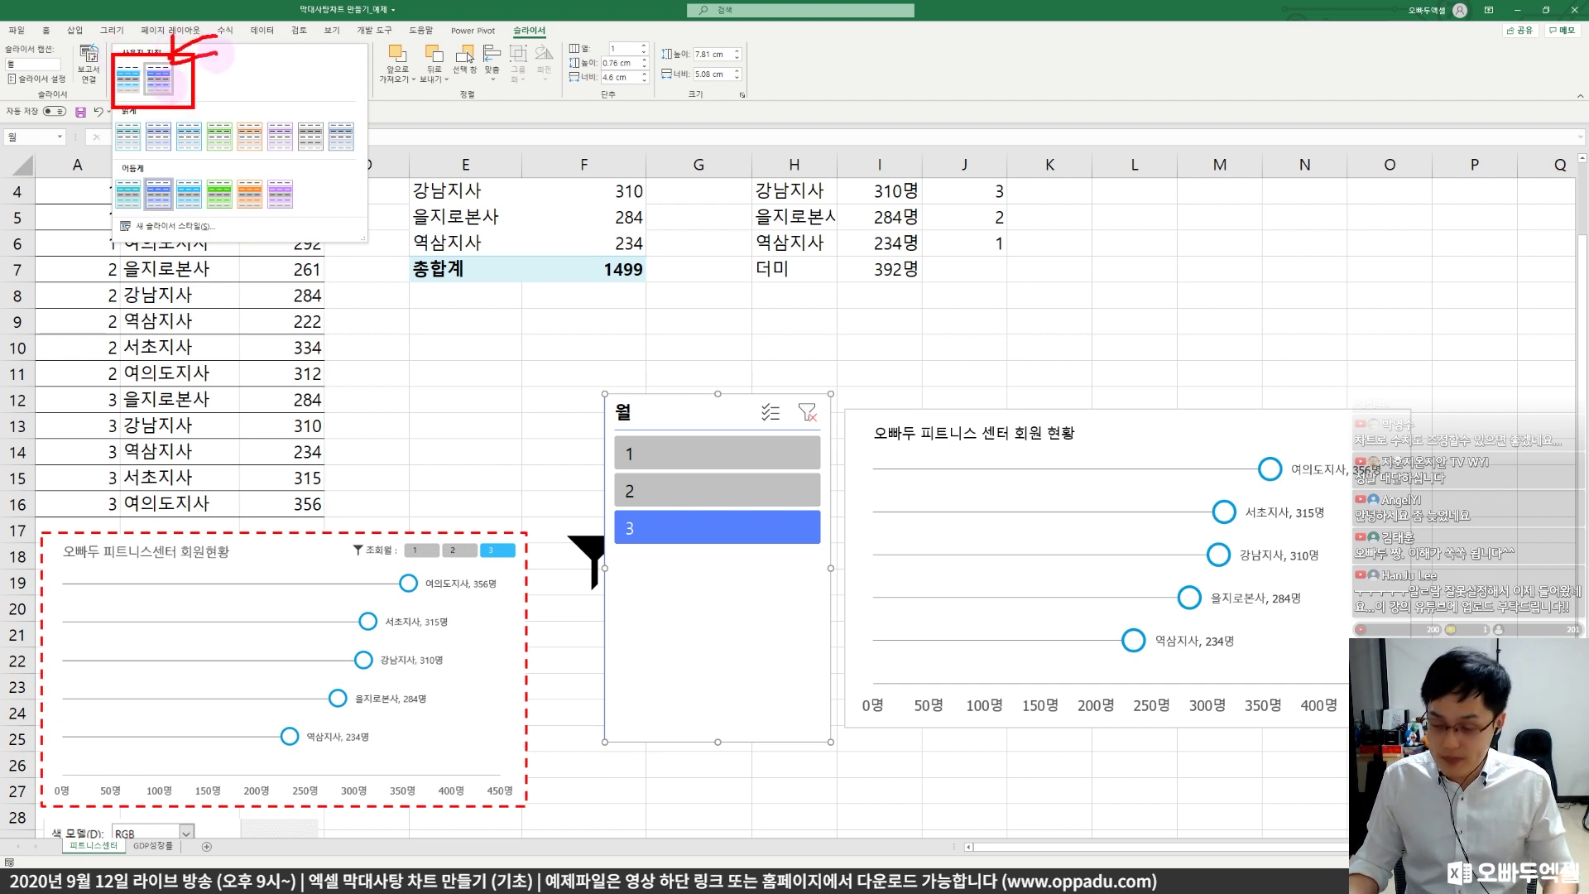
pyautogui.press('Escape')
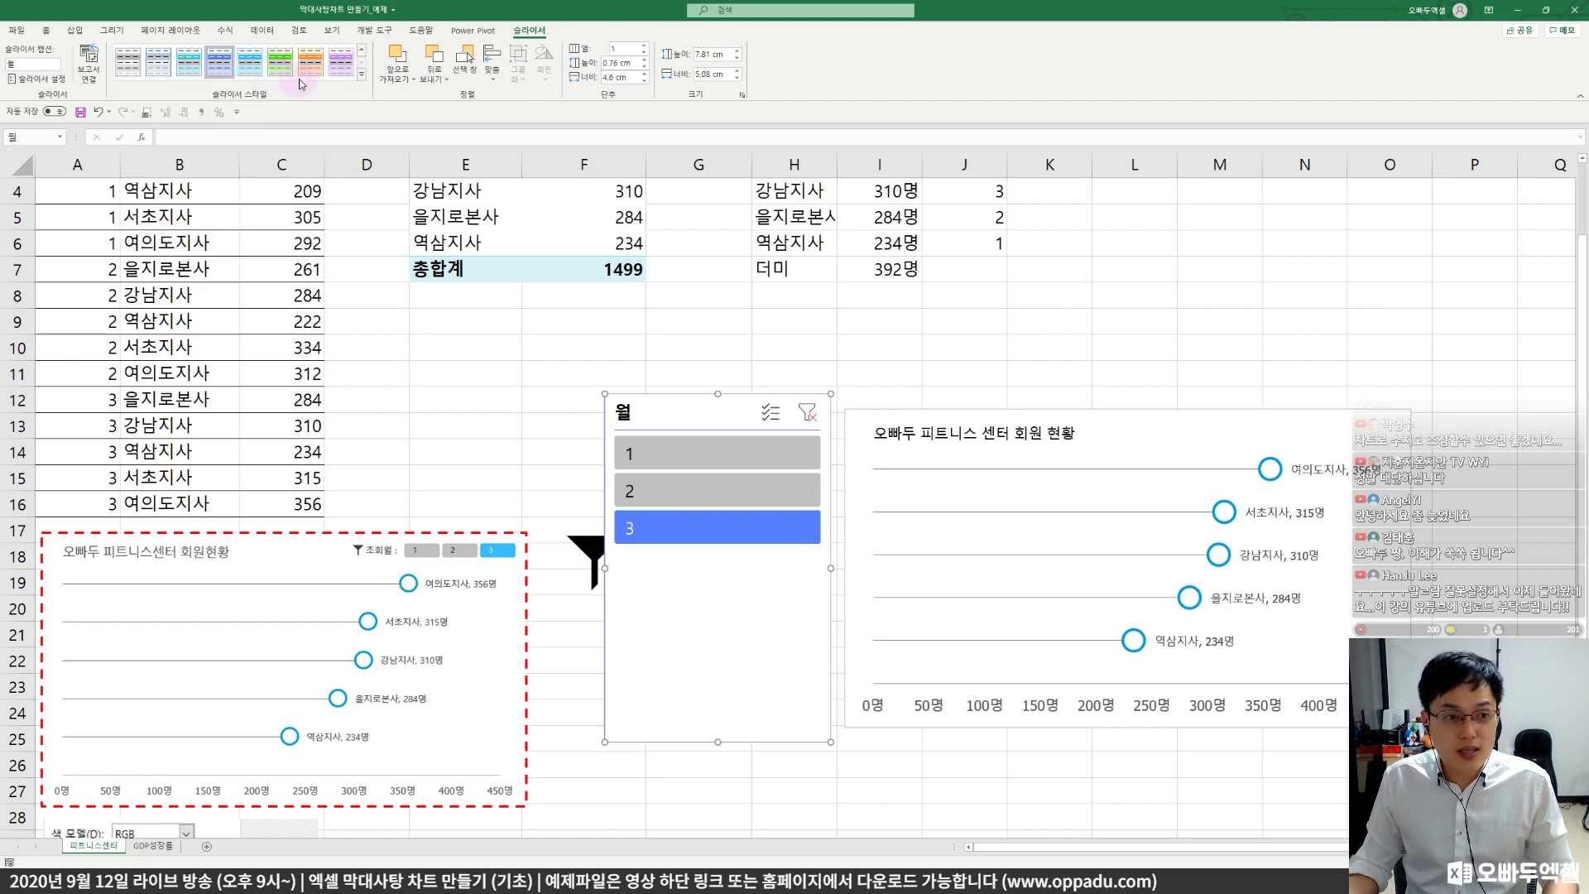
pyautogui.click(362, 73)
pyautogui.click(157, 78)
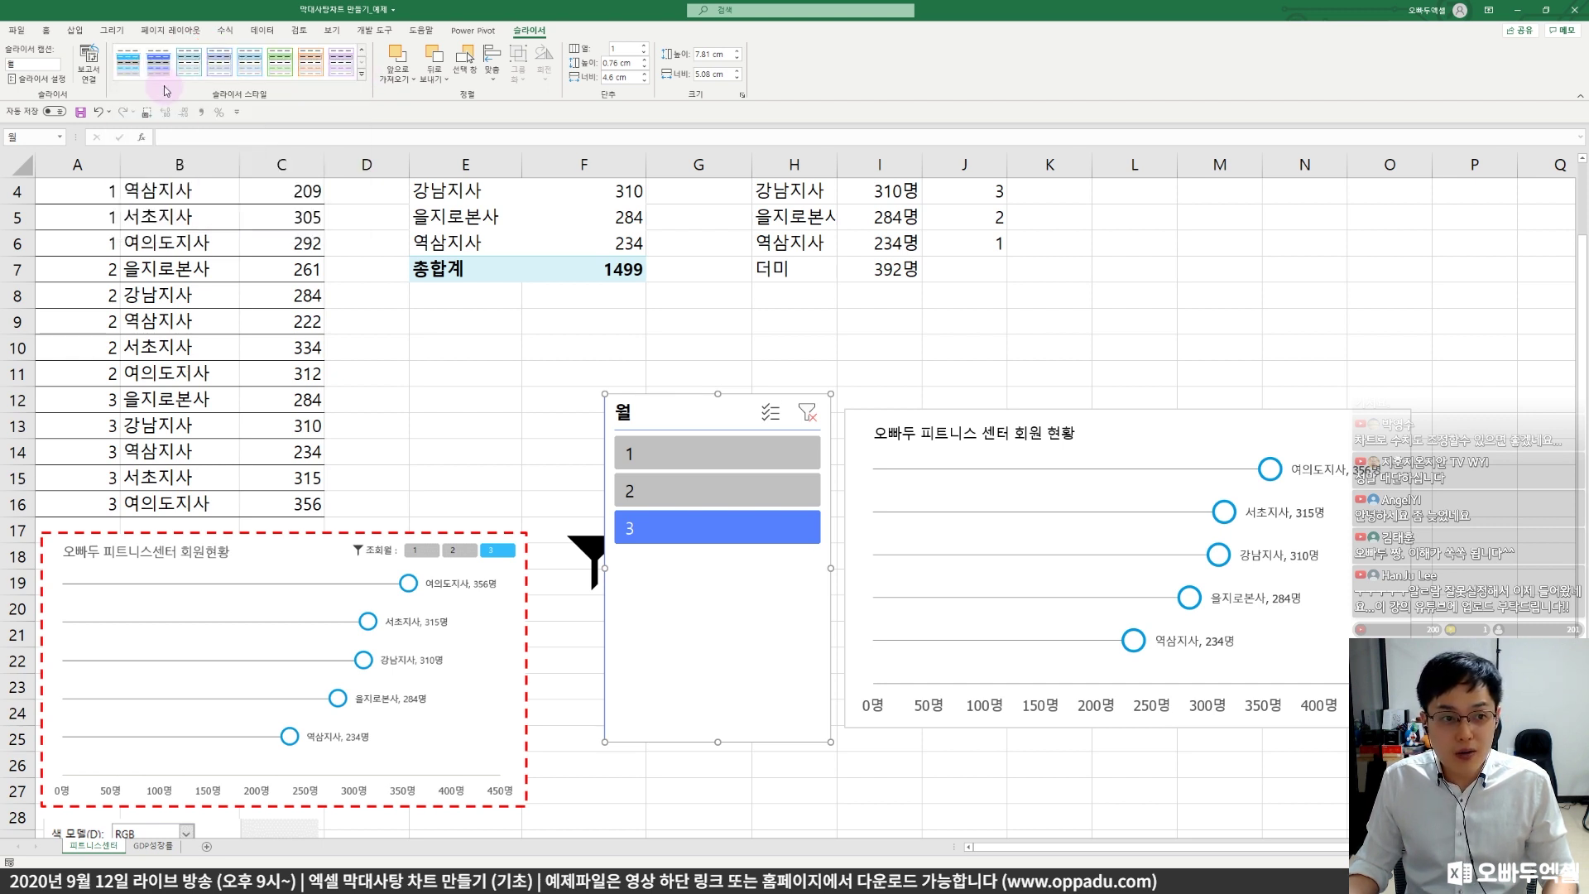
pyautogui.click(505, 319)
pyautogui.click(665, 395)
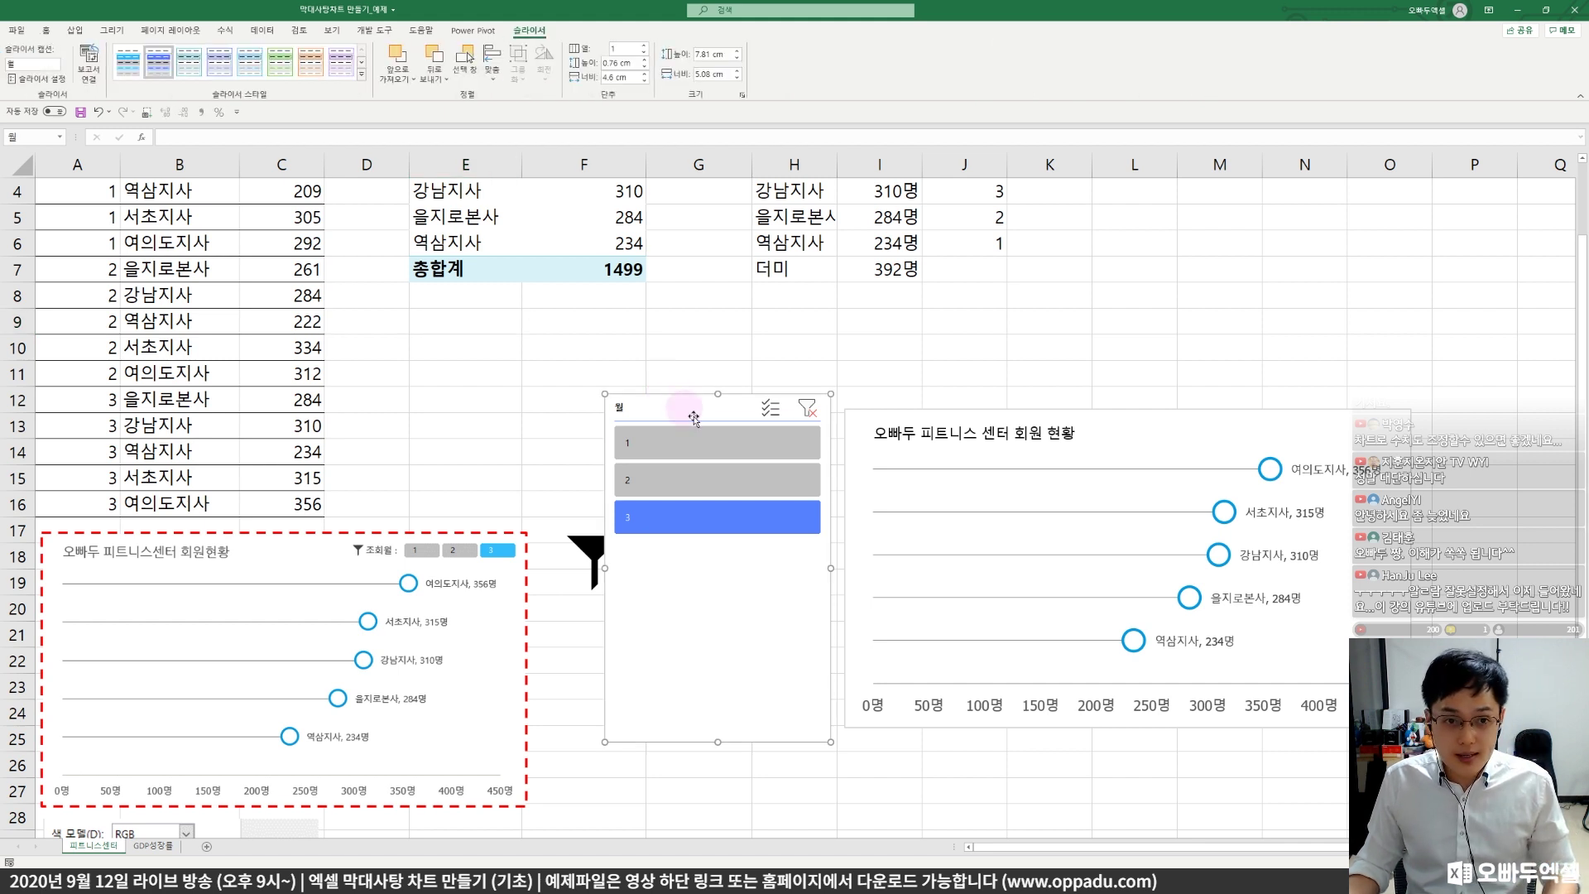
# - Arrange the slicer buttons in 3 columns with a button height of 0.4 cm
pyautogui.moveTo(684, 404); pyautogui.dragTo(689, 405)
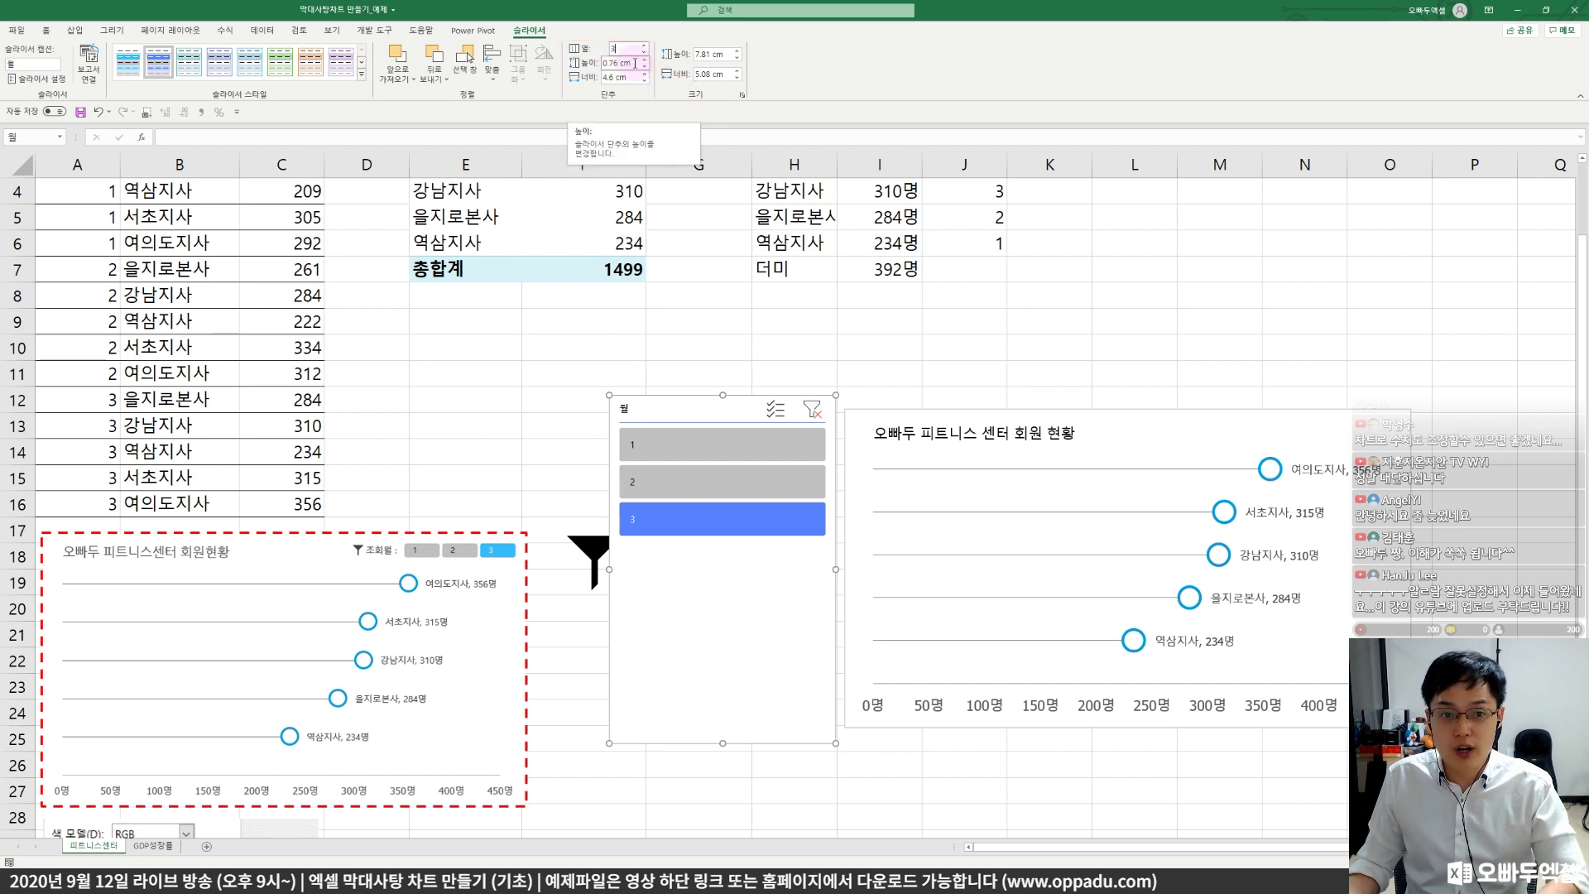
pyautogui.press('Return')
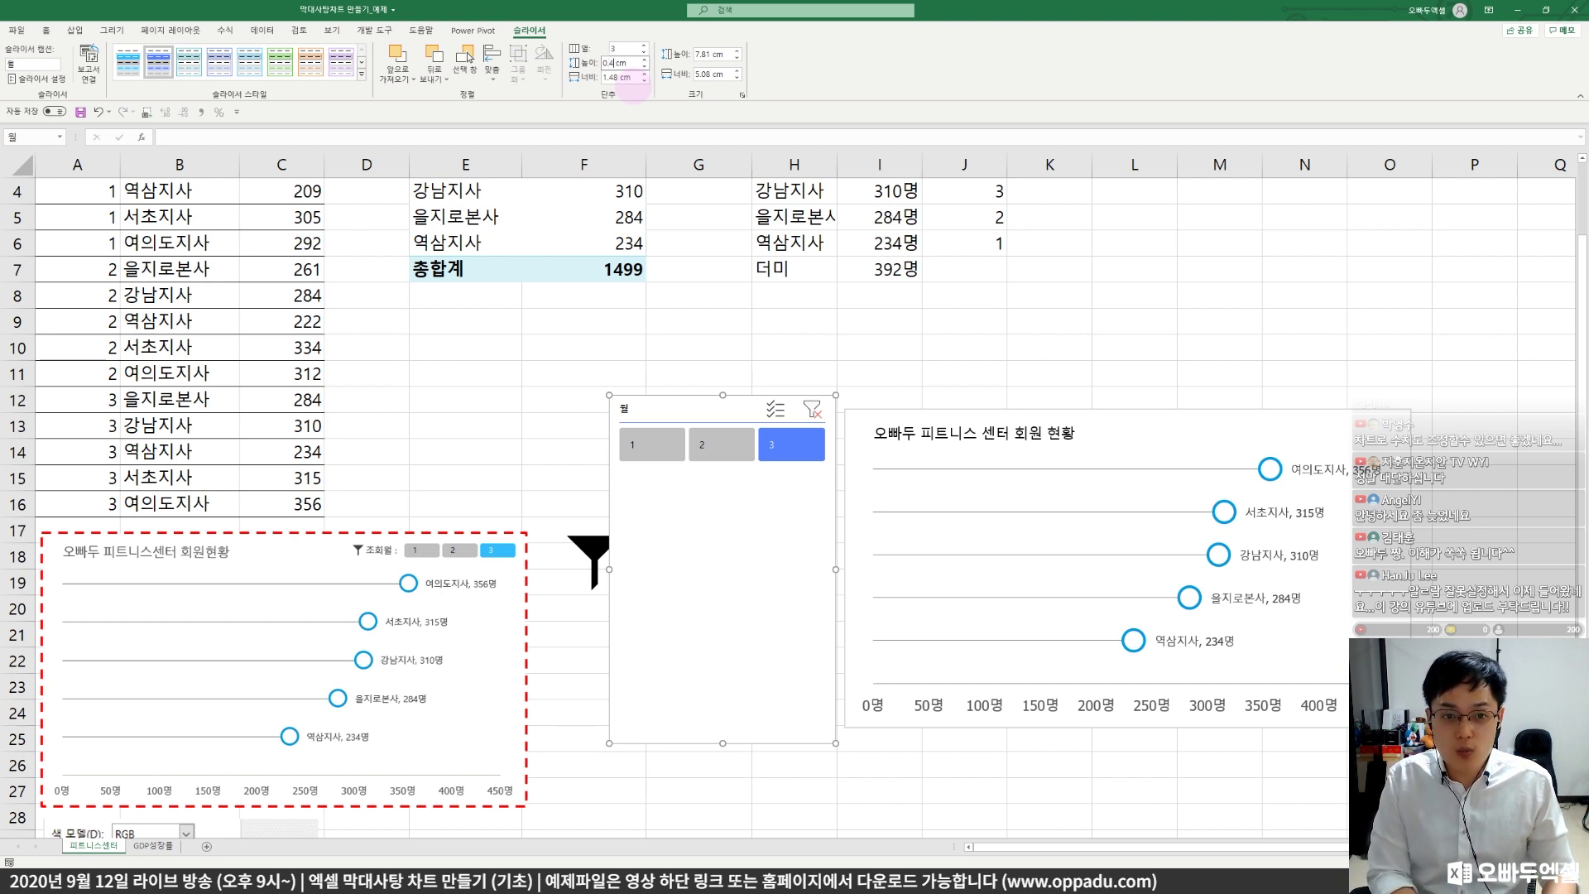
pyautogui.press('Return')
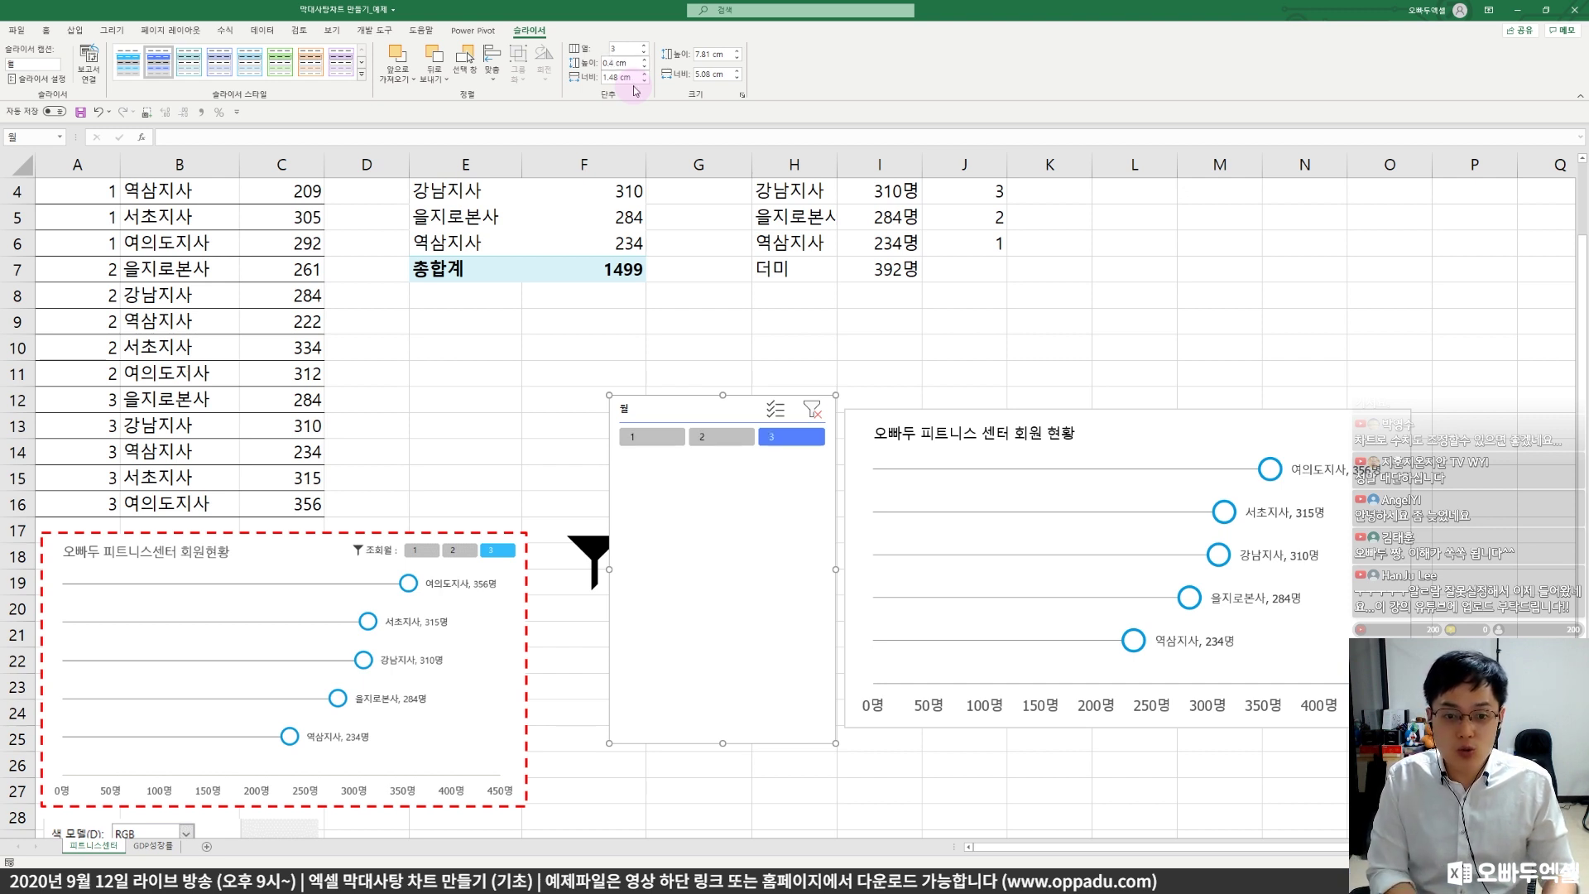
# - Hide the 월 slicer's header and shrink the slicer to about 0.91 cm high and 3.71 cm wide
pyautogui.rightClick(682, 410)
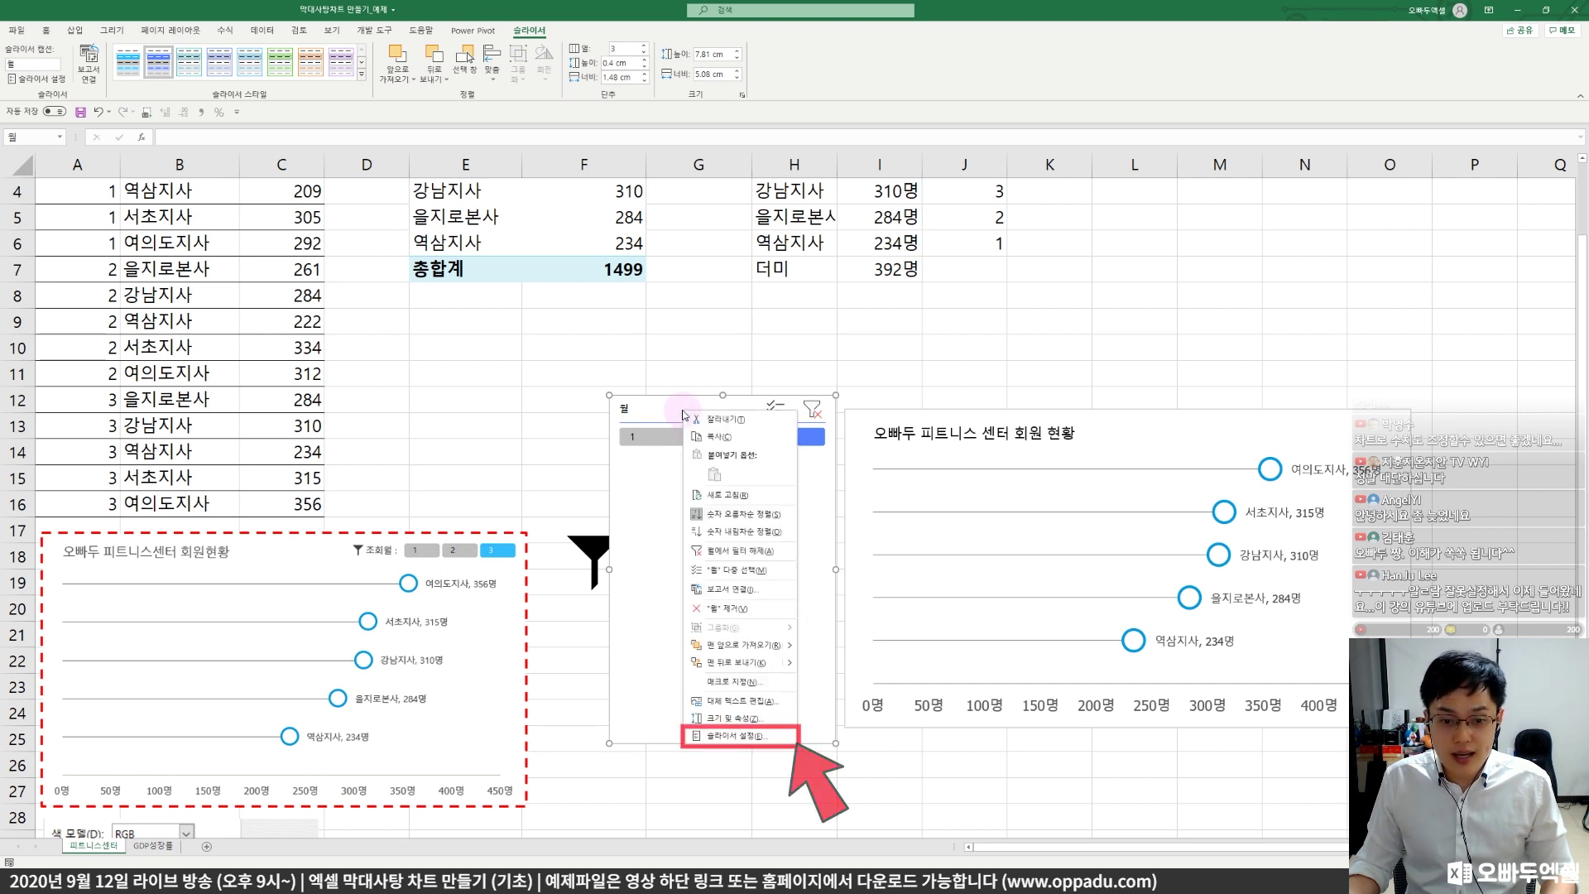
pyautogui.click(737, 738)
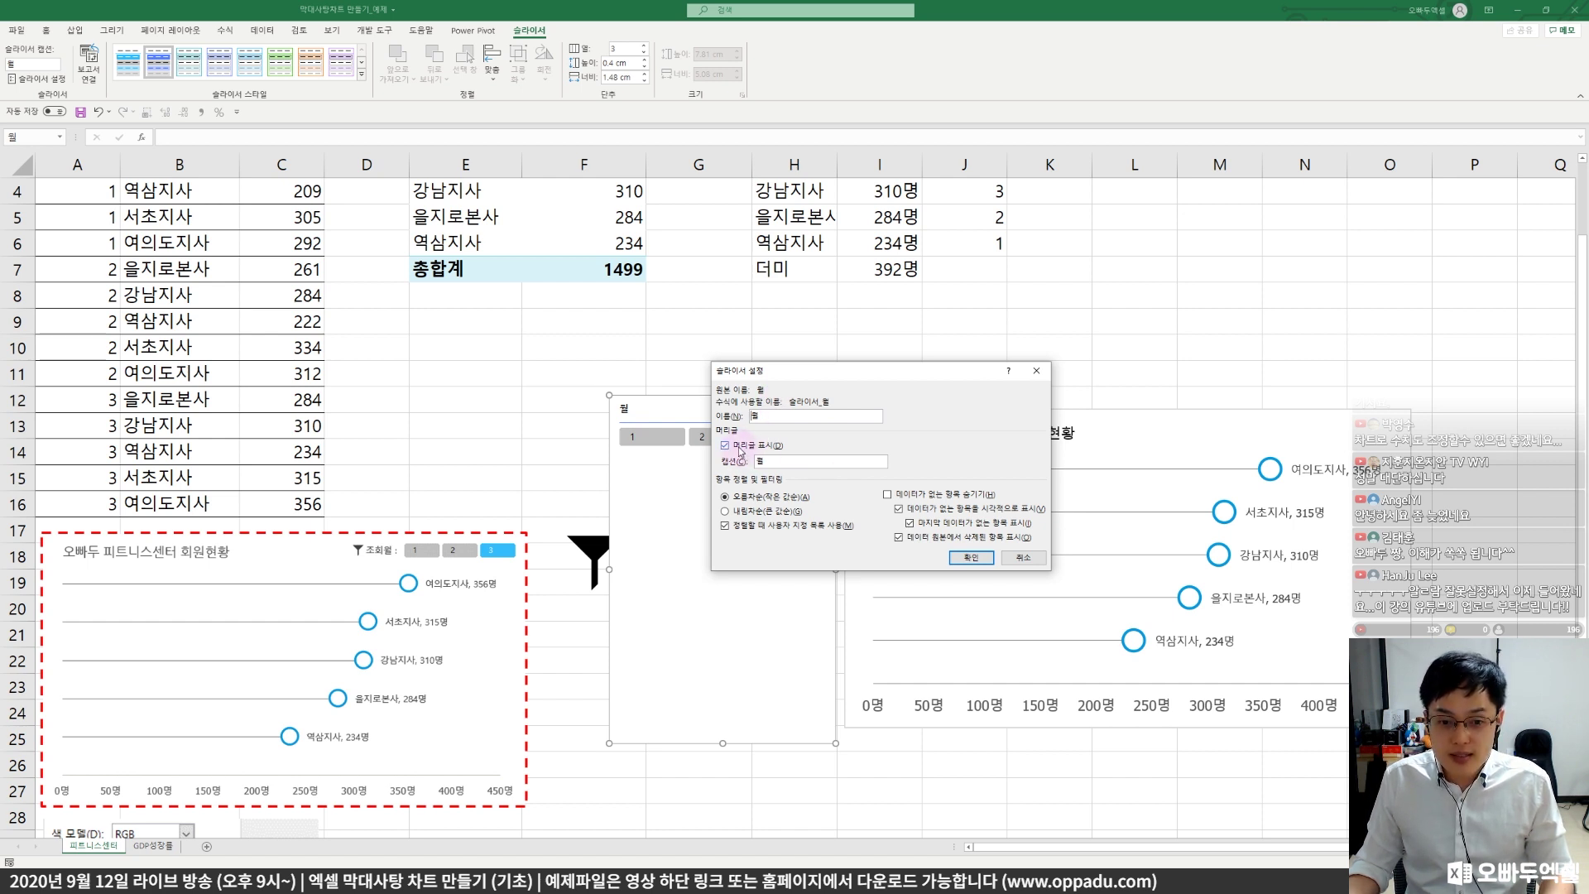
pyautogui.click(971, 557)
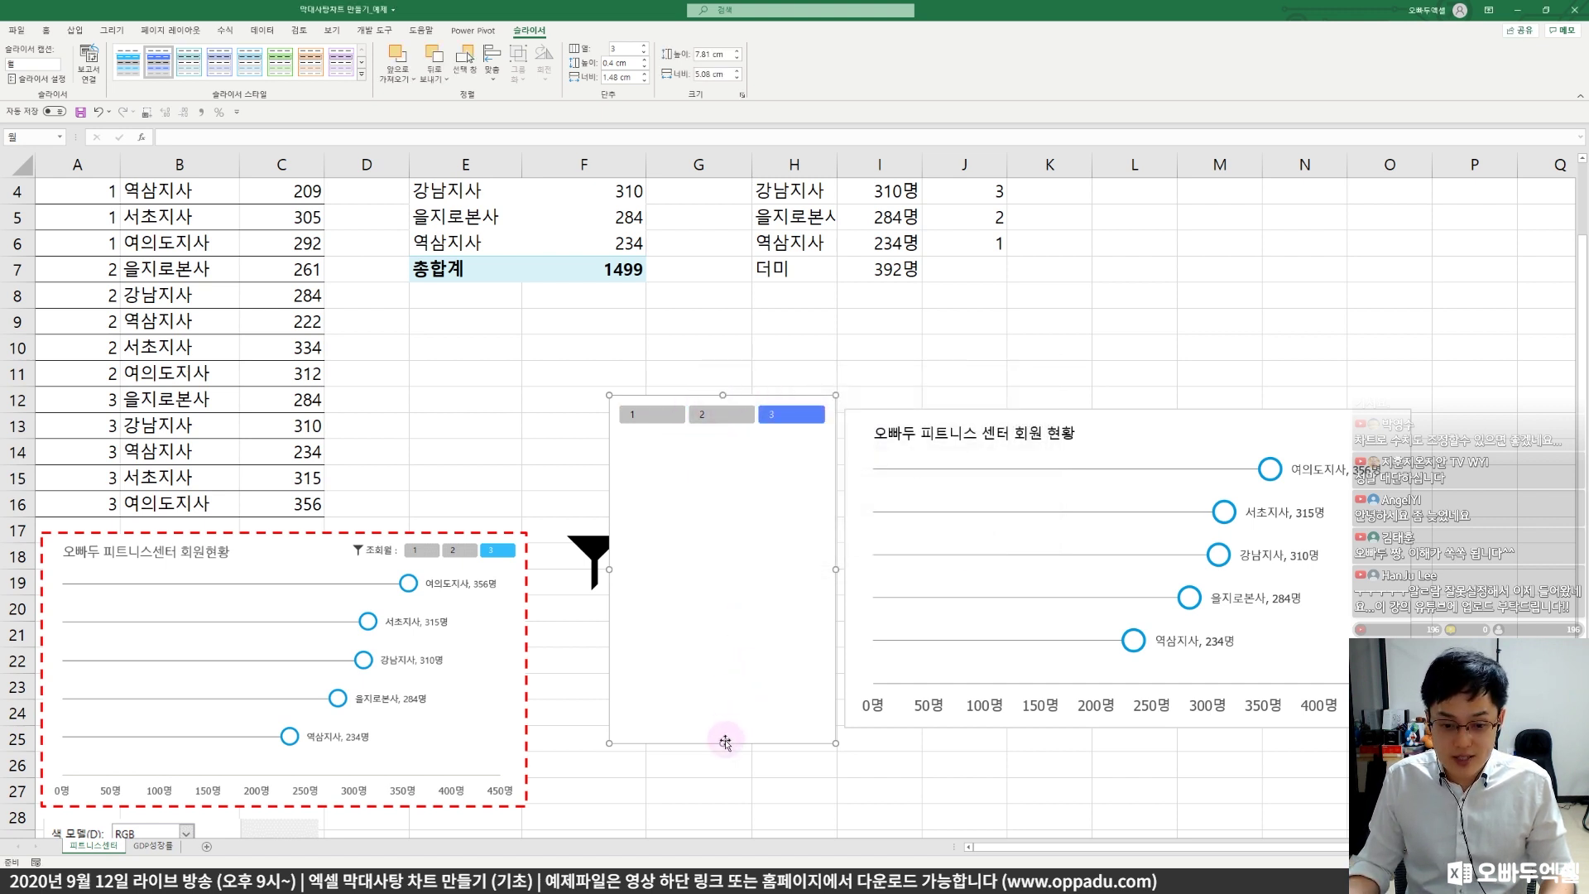
pyautogui.moveTo(722, 744); pyautogui.dragTo(722, 436)
# - Bring the slicer to the front and place it in the chart's upper-right corner, level with the title
pyautogui.moveTo(644, 398); pyautogui.dragTo(1221, 361)
pyautogui.rightClick(1220, 362)
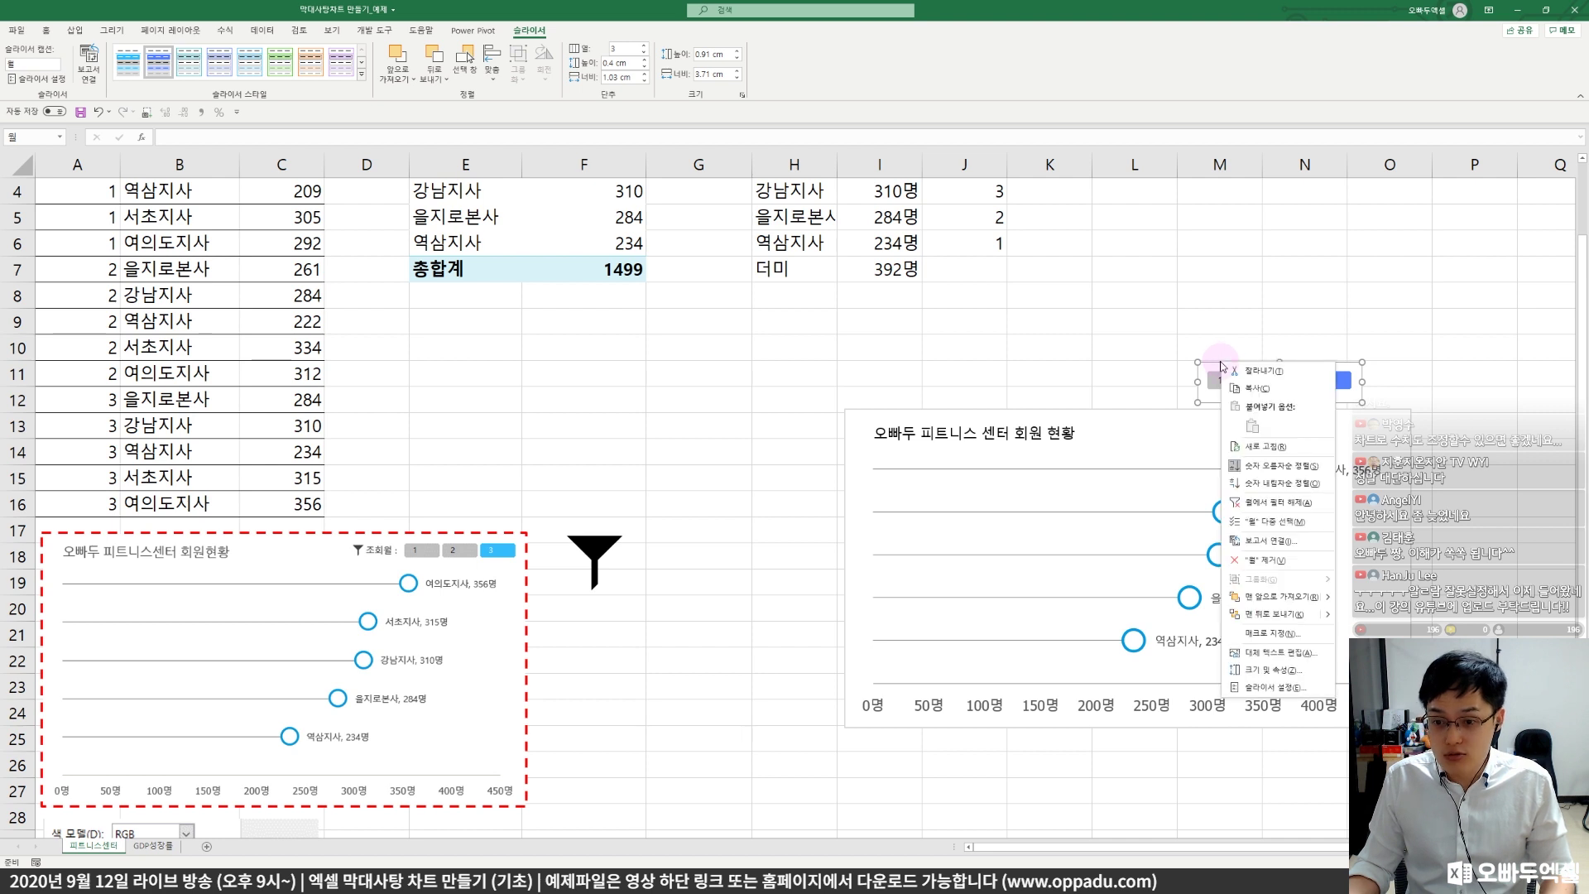
pyautogui.click(1250, 595)
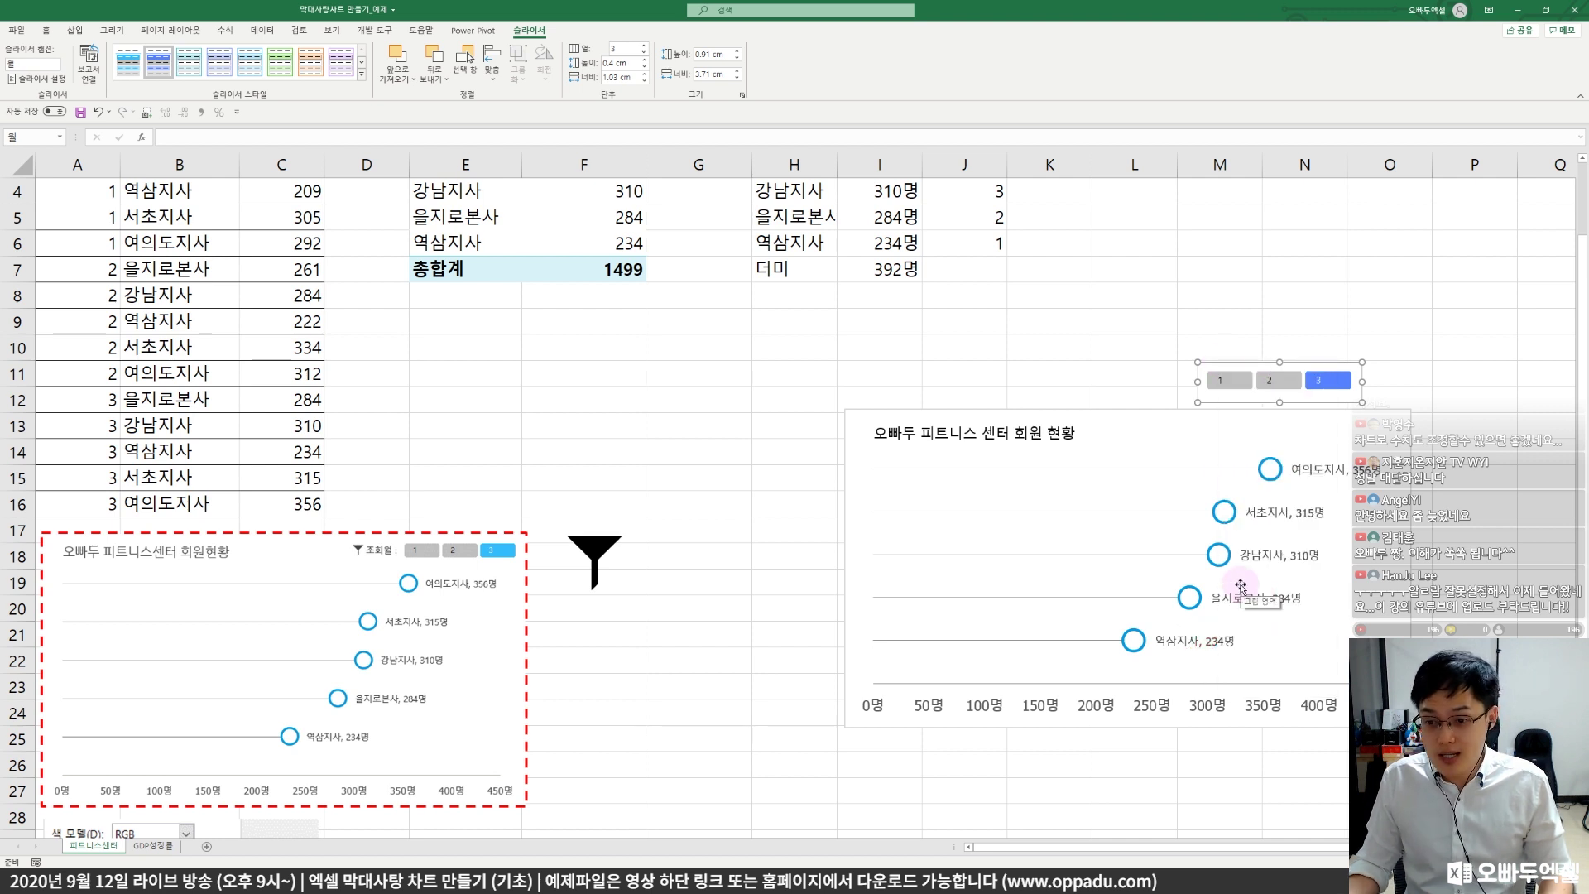
pyautogui.moveTo(1244, 362); pyautogui.dragTo(1285, 411)
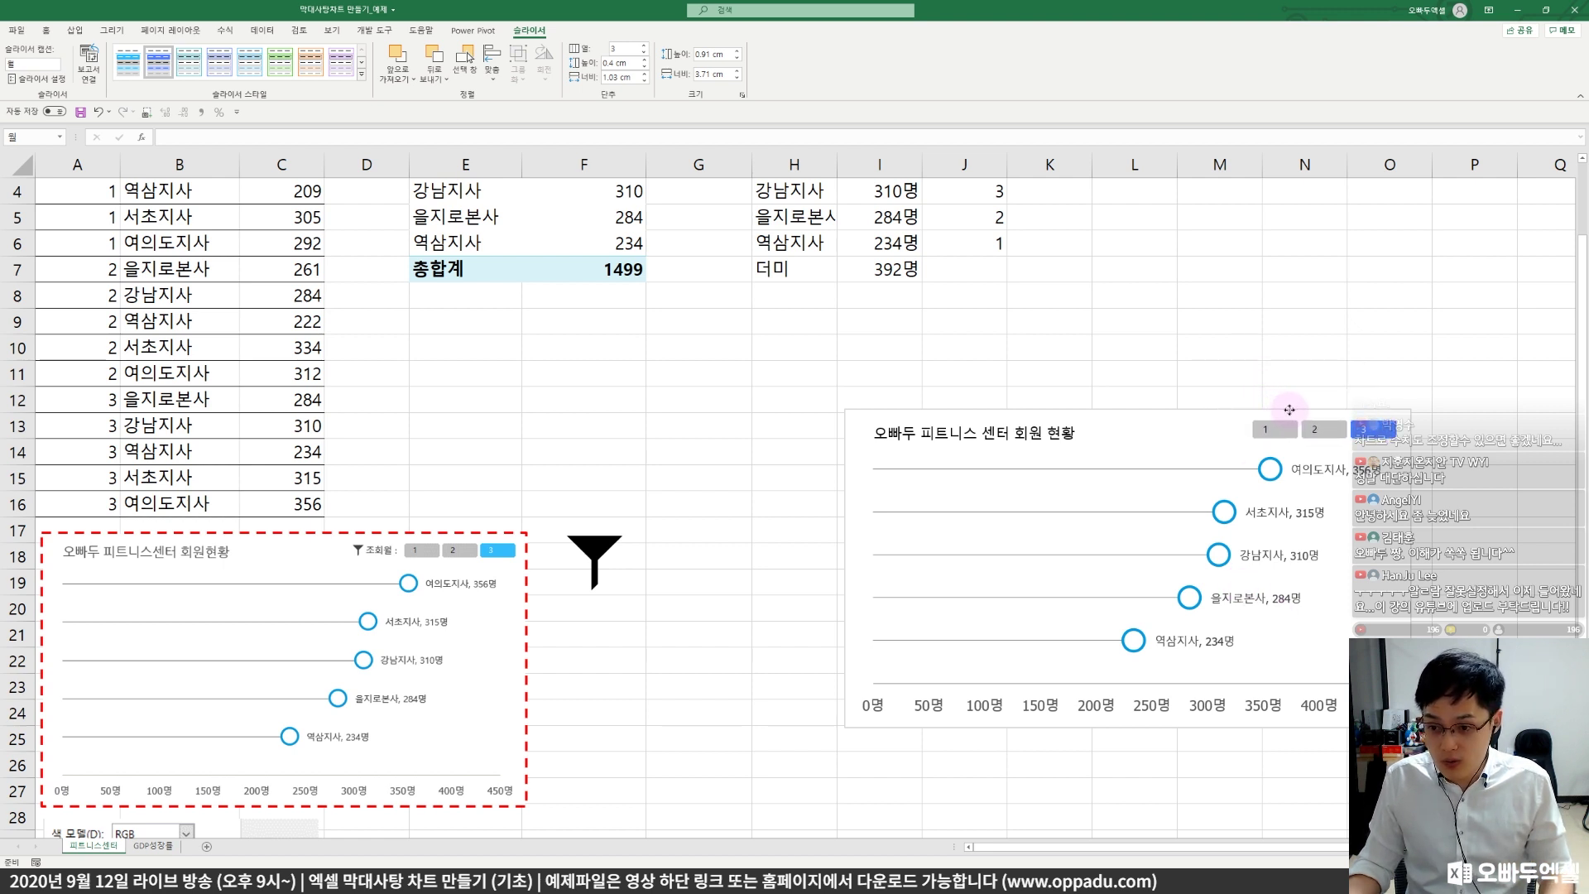
pyautogui.click(1267, 341)
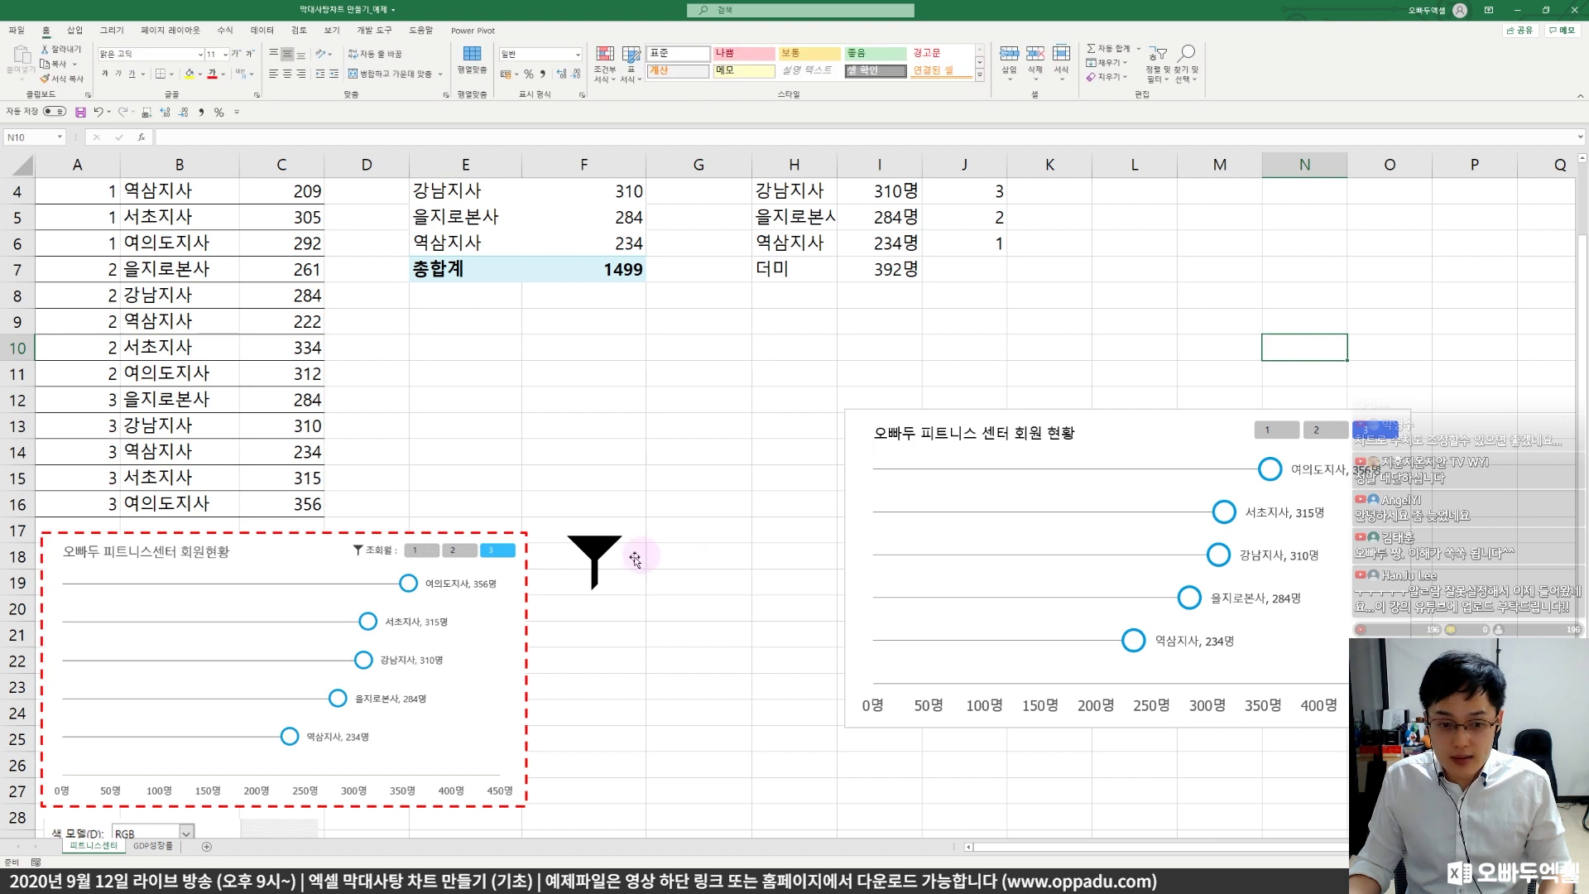
# - Duplicate the black funnel icon, shrink the copy and place it just left of the slicer buttons on the chart
pyautogui.click(600, 566)
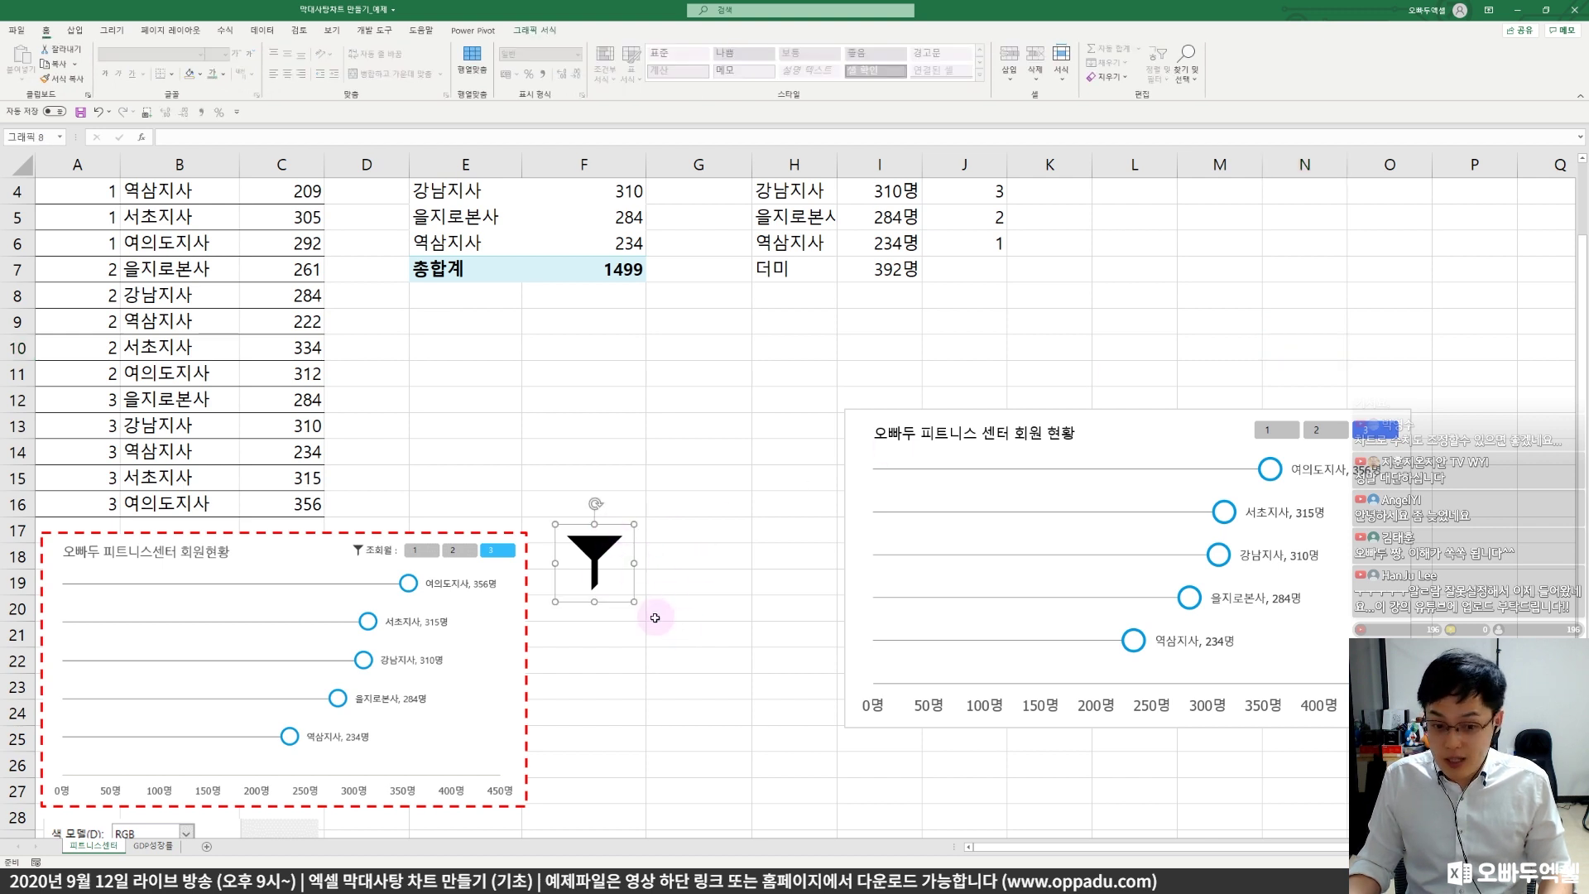
pyautogui.hotkey('ctrl', 'c')
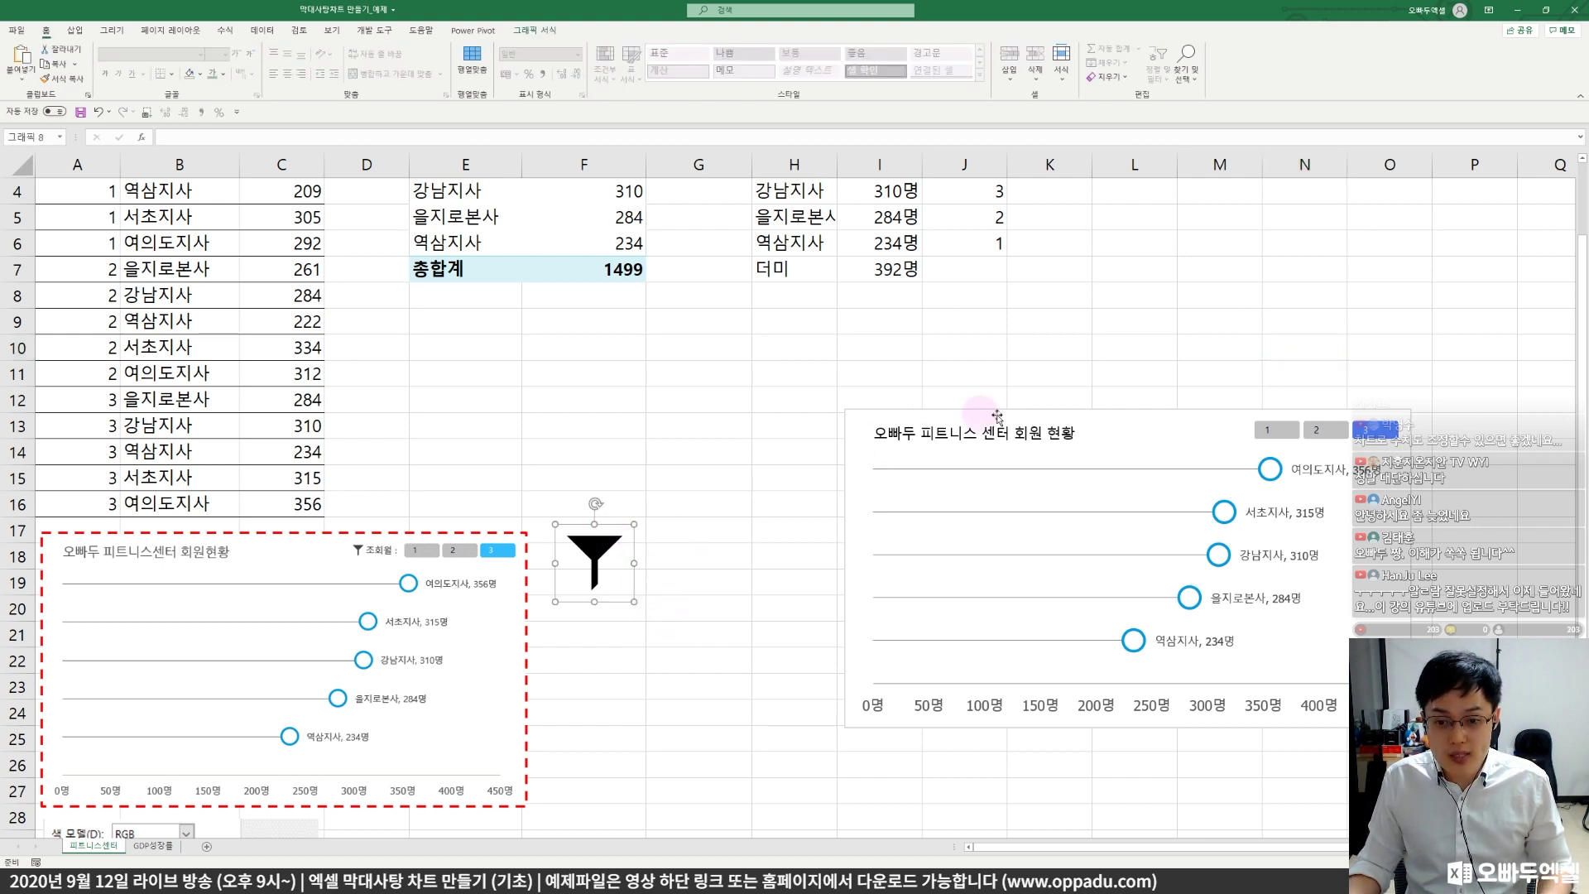
pyautogui.click(1135, 373)
pyautogui.hotkey('ctrl', 'v')
pyautogui.moveTo(1134, 372); pyautogui.dragTo(1226, 422)
pyautogui.moveTo(1181, 486); pyautogui.dragTo(1232, 434)
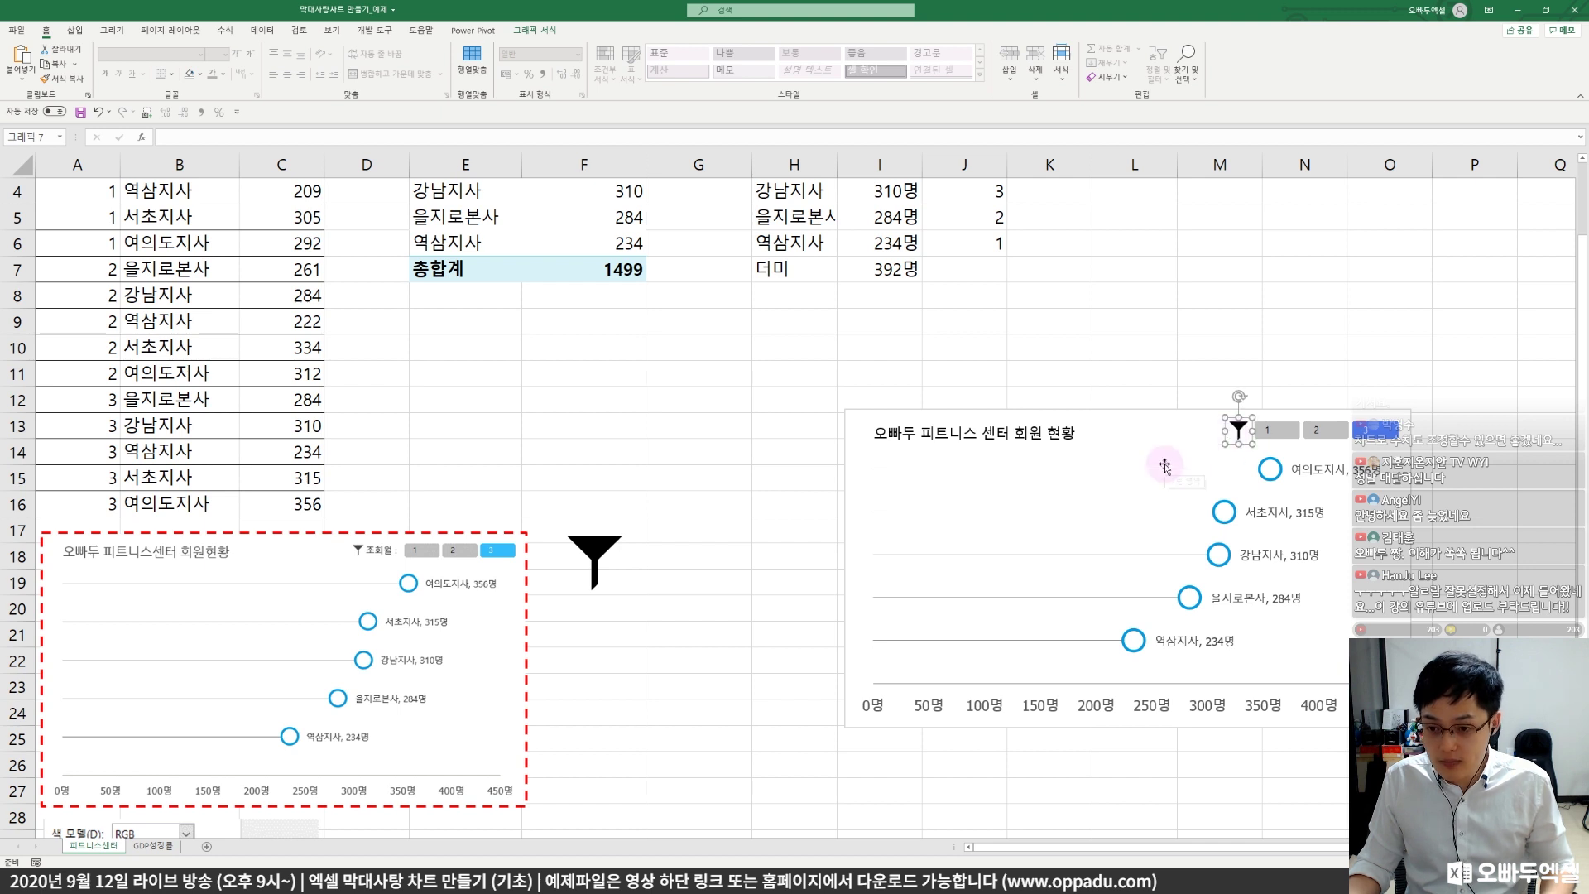
# - Reduce the font size of the chart's horizontal axis labels to 7
pyautogui.click(1155, 720)
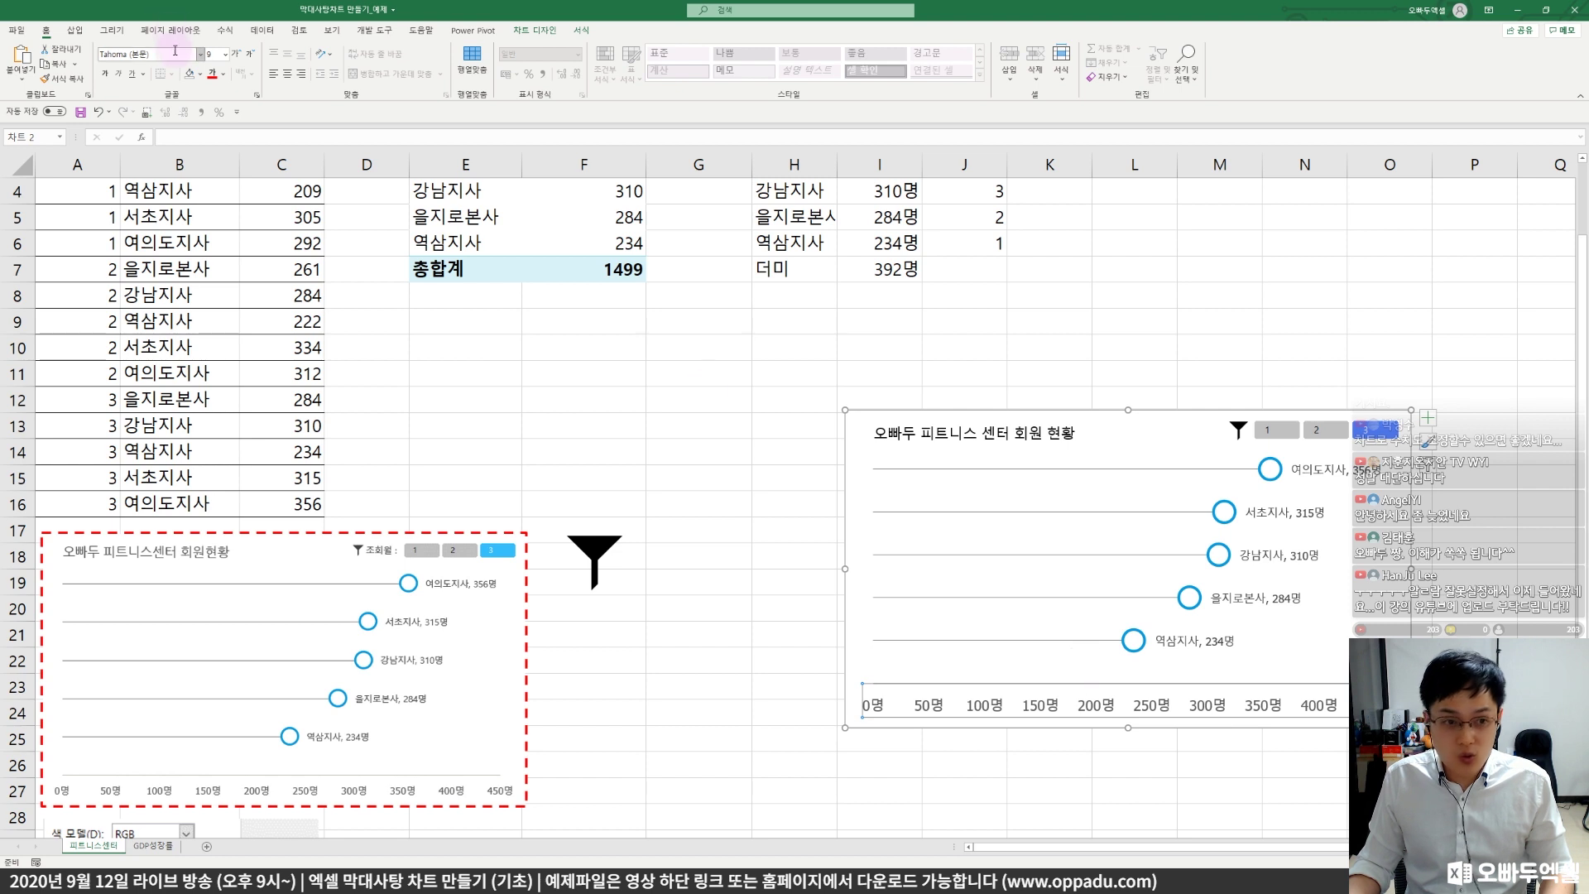
pyautogui.click(250, 58)
pyautogui.click(250, 58)
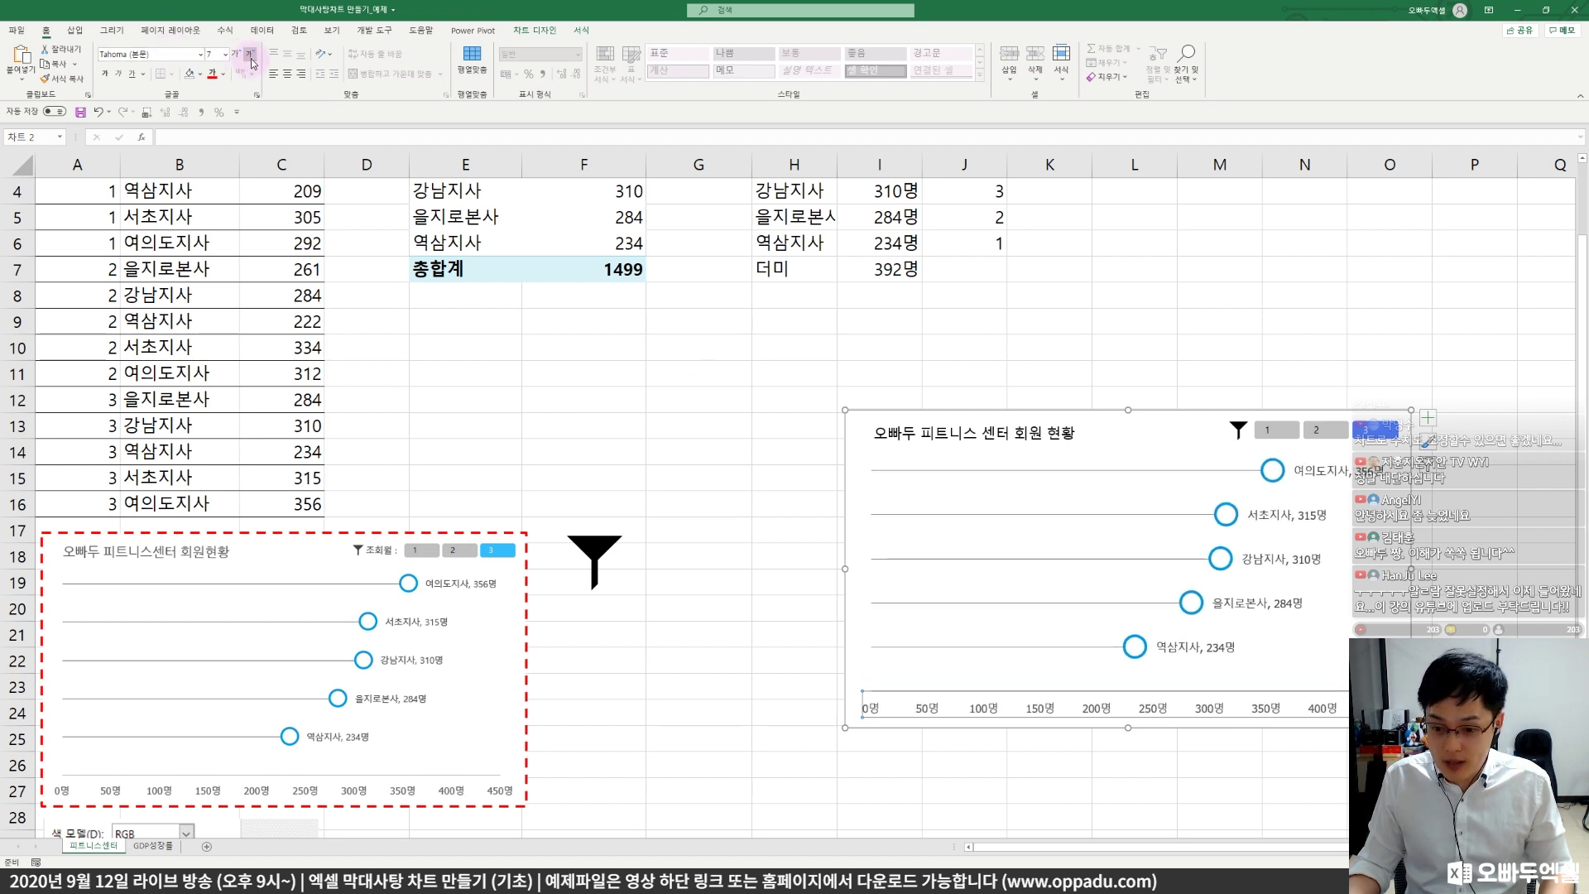
# - Deselect the chart and filter it to month 2 with the slicer
pyautogui.click(675, 372)
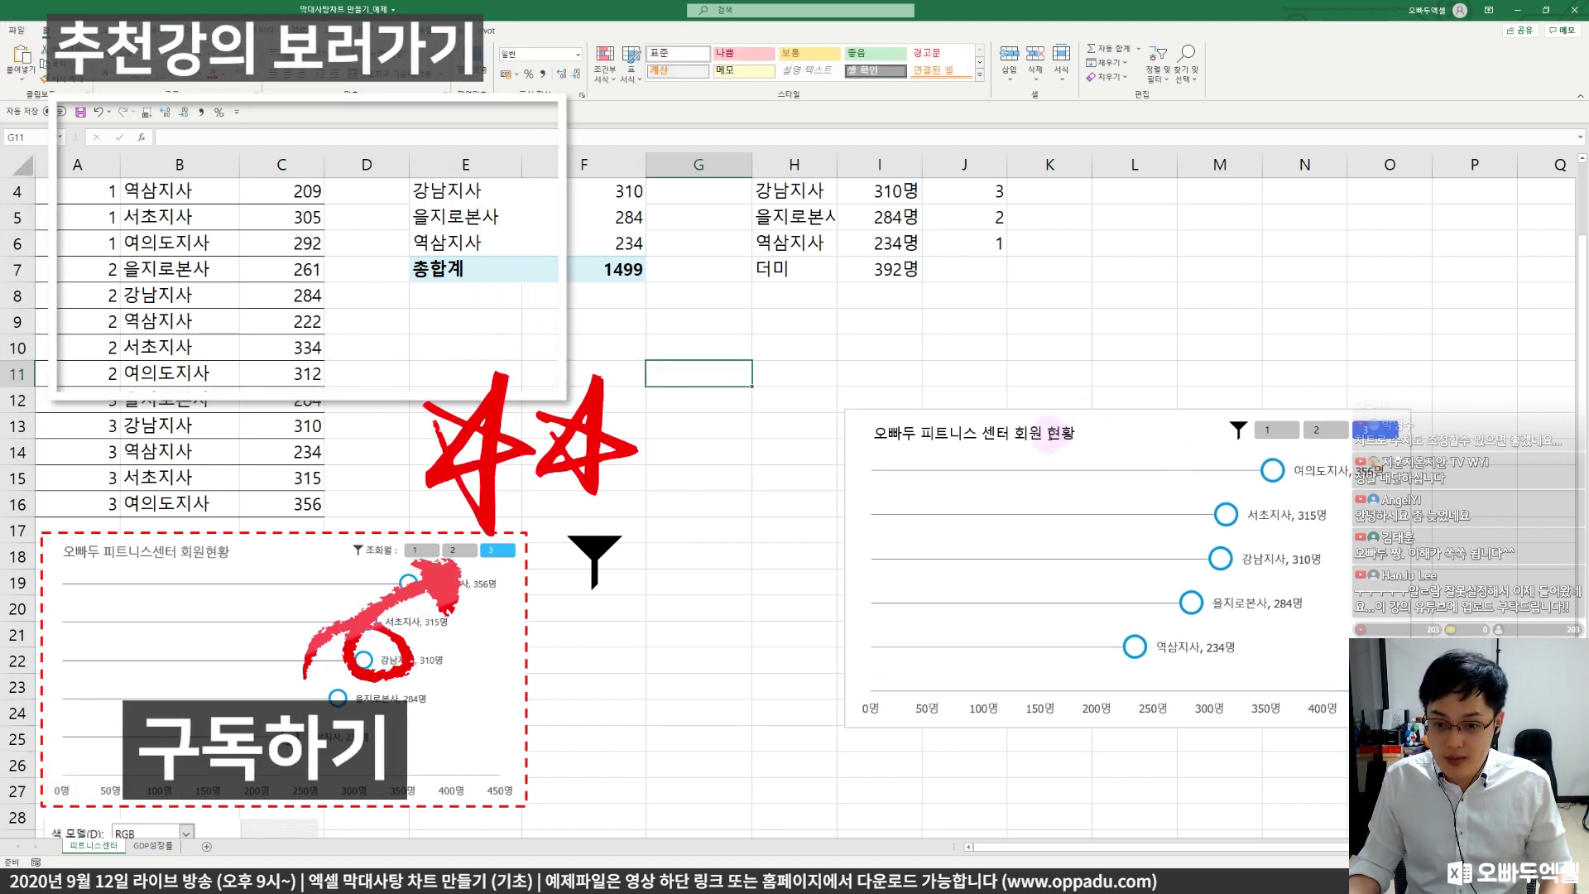
pyautogui.click(1334, 430)
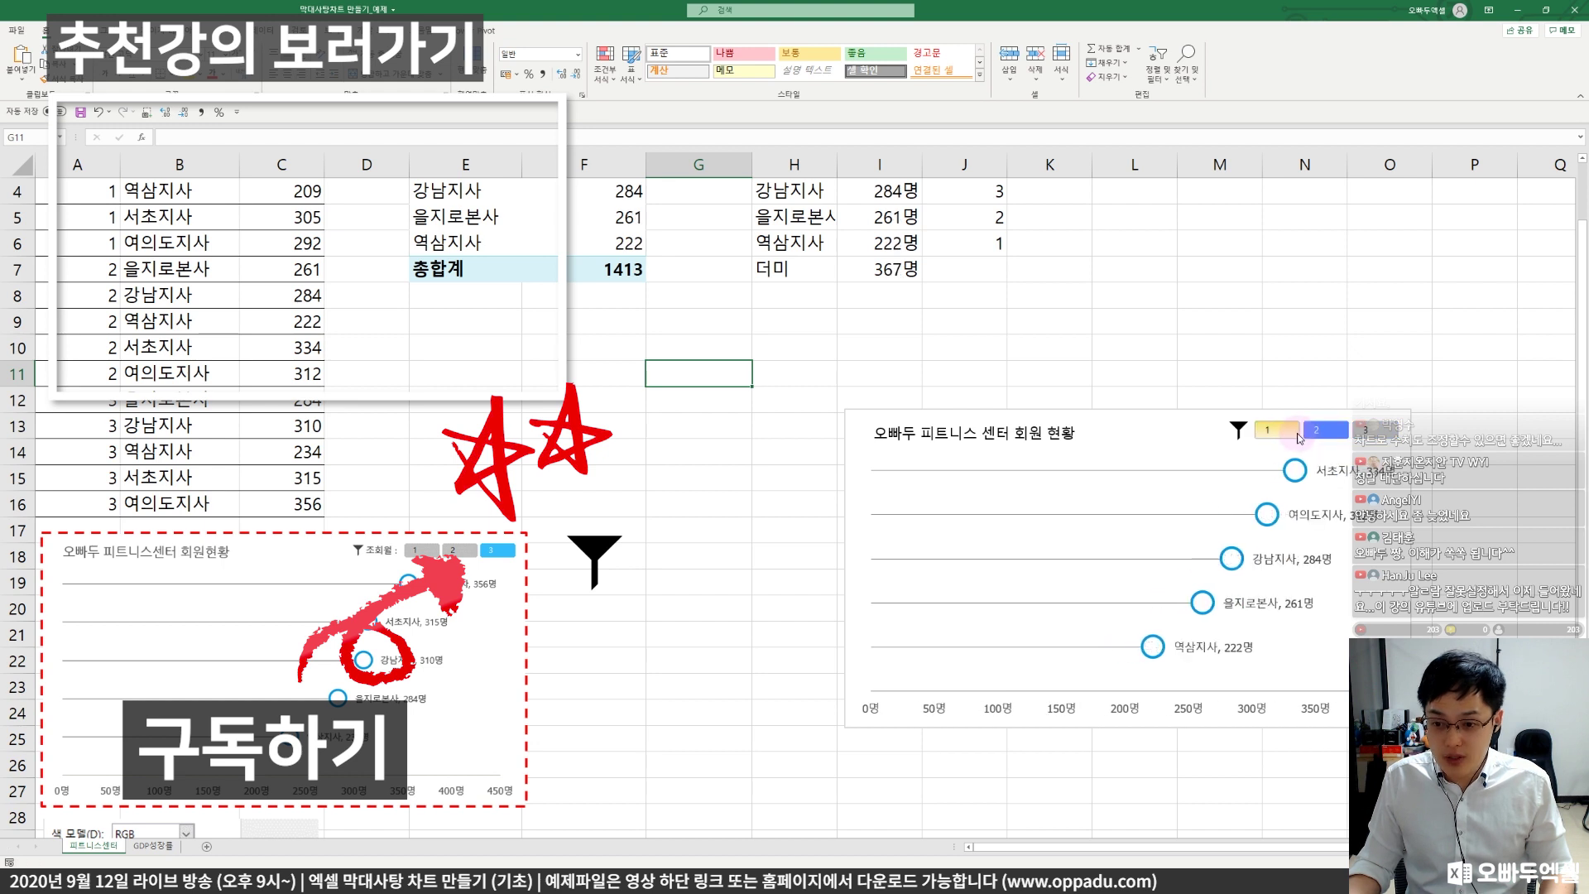